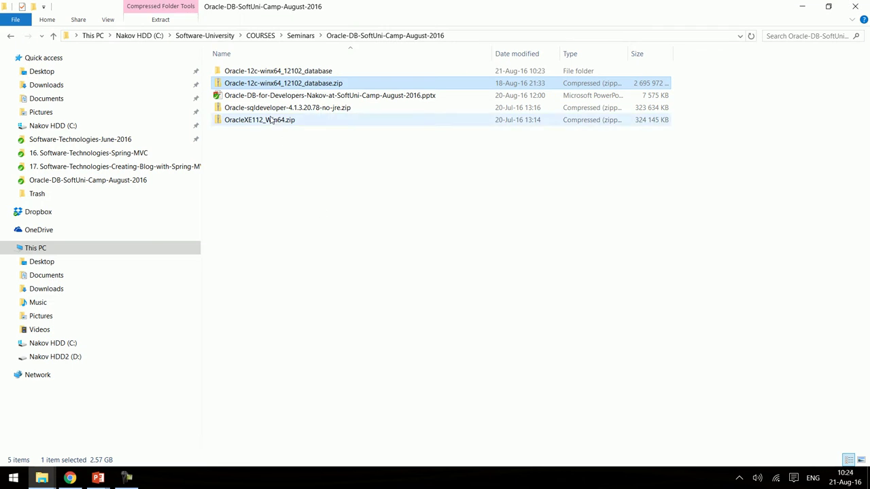
Open the Oracle-12c-winx64_12102_database folder and launch setup.exe, moving the installer console aside
double_click(271, 71)
click(238, 109)
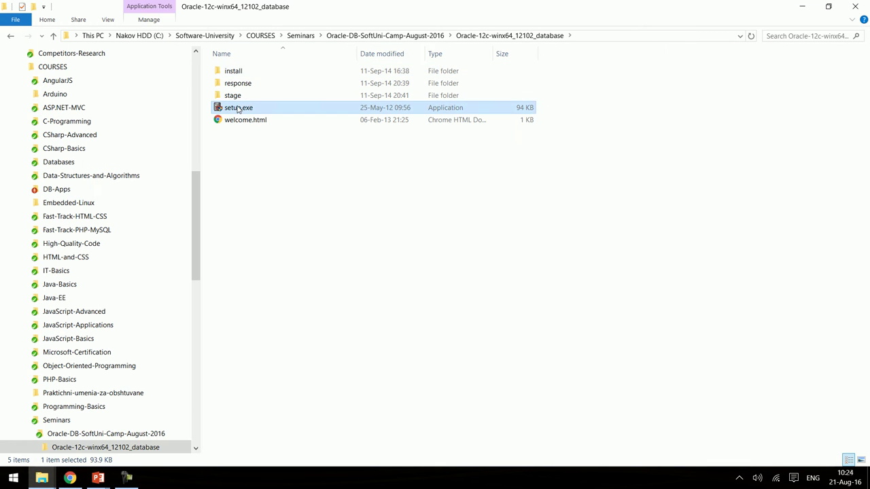
double_click(238, 109)
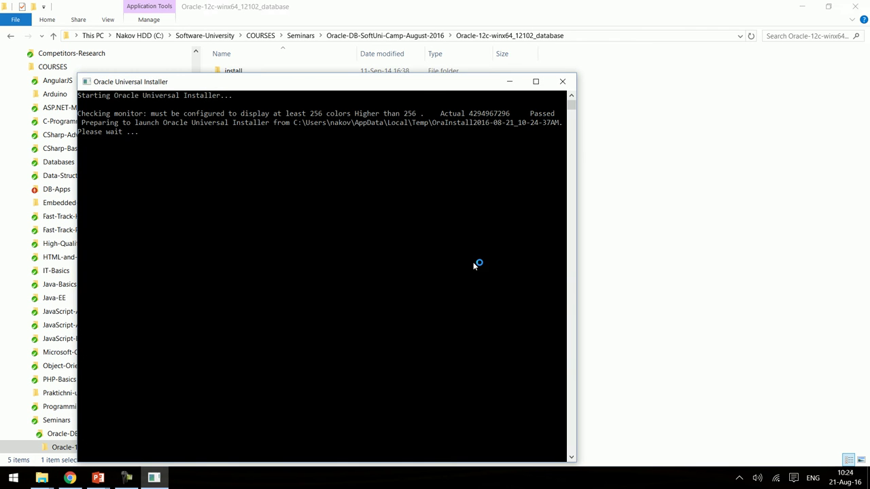
drag(396, 87, 447, 52)
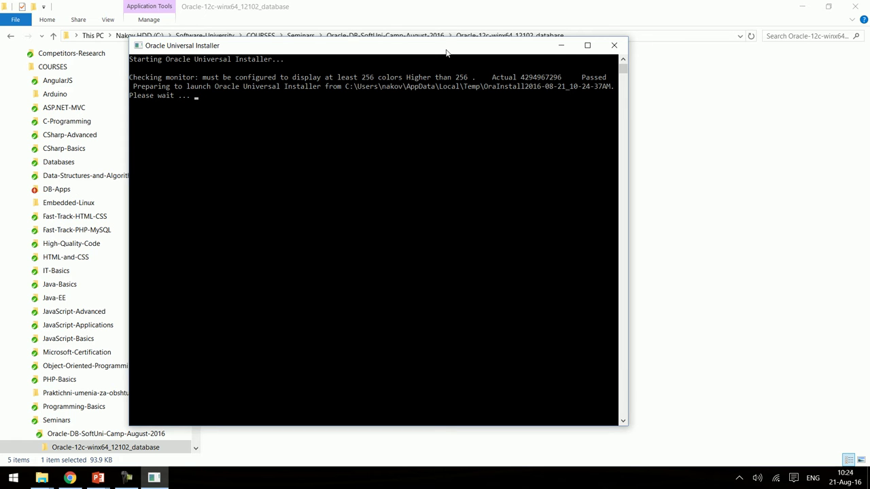
drag(447, 53, 506, 42)
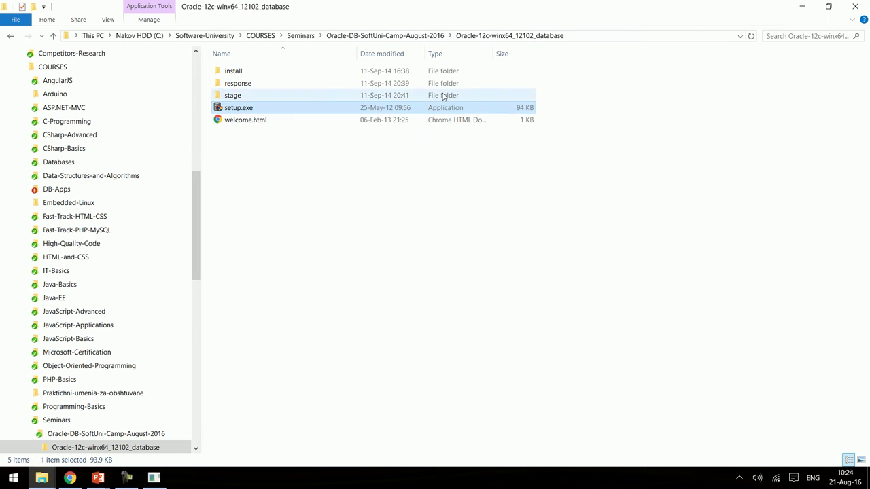
Widen the Size column to show the zip's full 2 695 972 KB size, then return to TEDDY (E:)
click(147, 434)
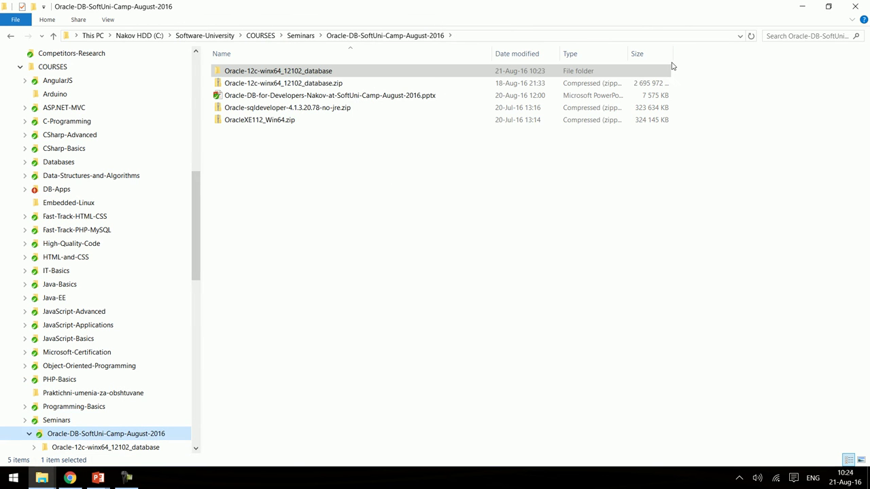
drag(672, 57, 693, 57)
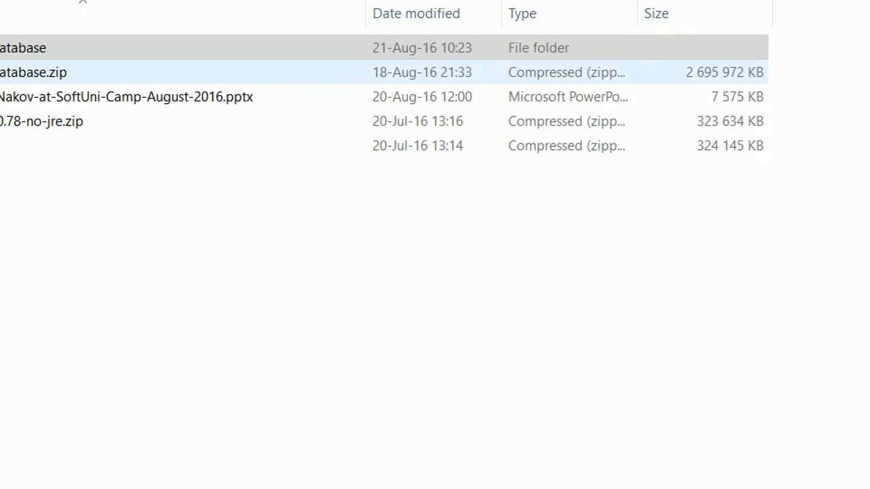
drag(608, 87, 705, 82)
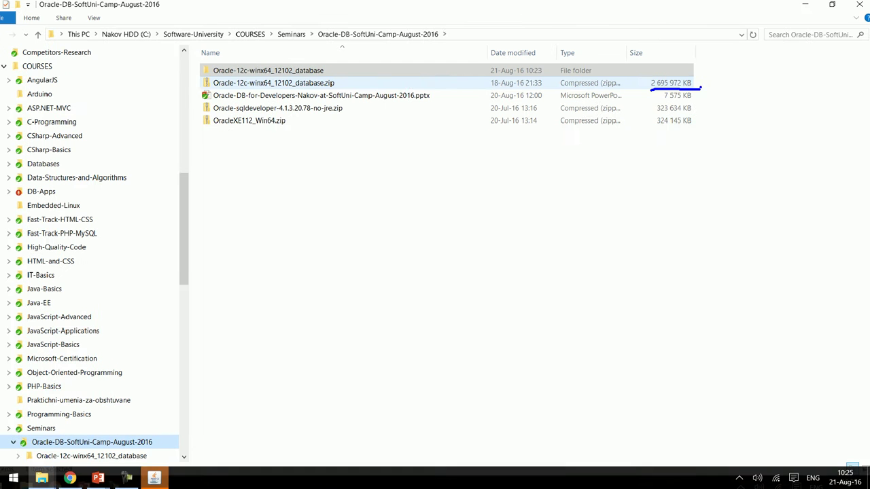
key(alt+Tab)
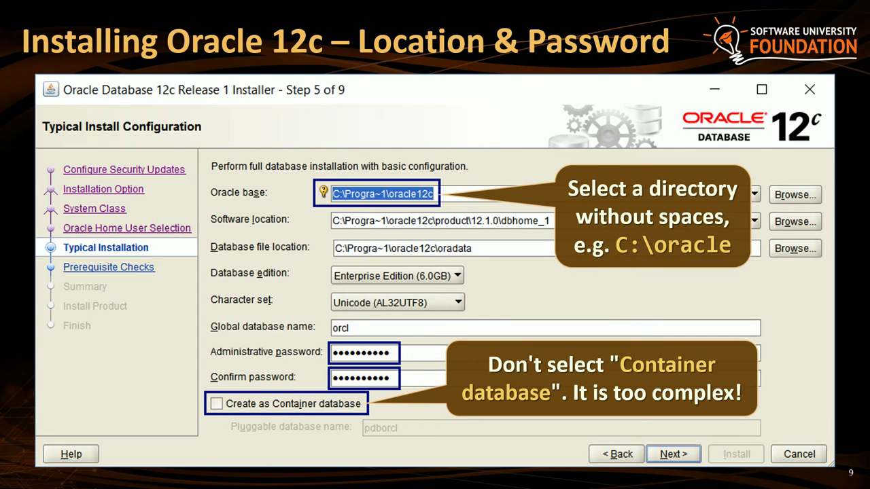
key(alt+Tab)
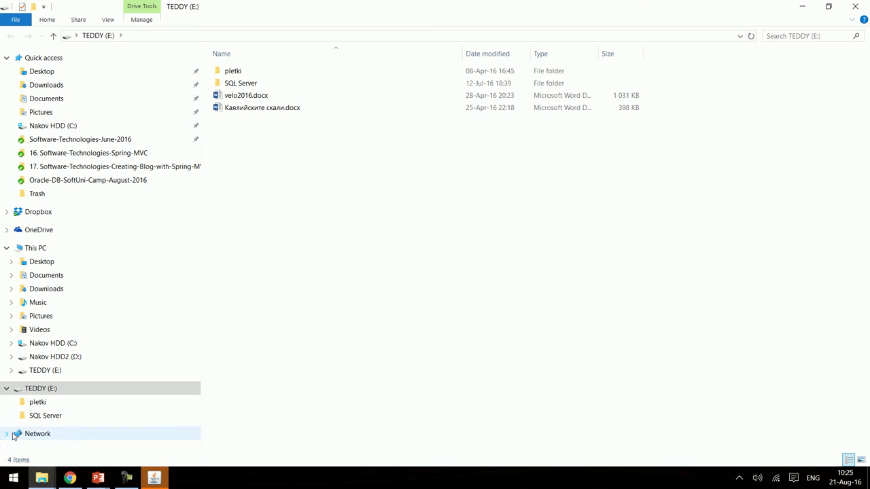
Create a new folder named Oracle on the TEDDY (E:) drive
mouse_move(42, 477)
click(49, 456)
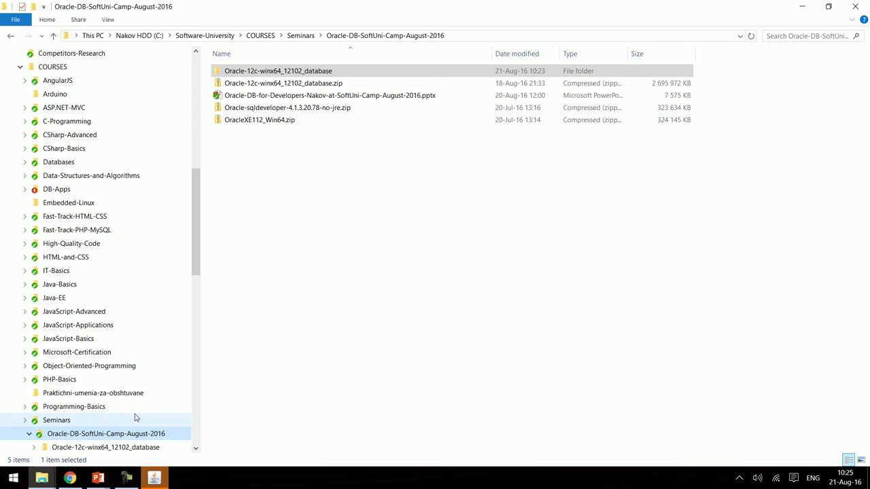
key(alt+Tab)
right_click(259, 175)
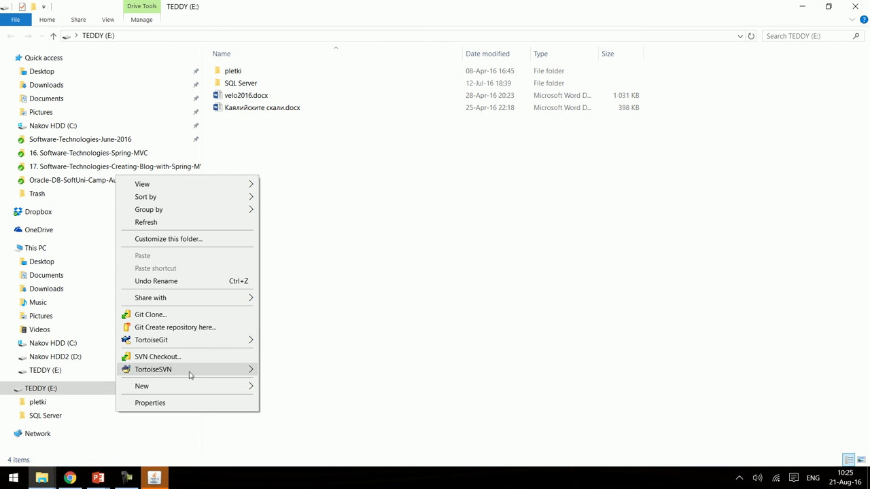
mouse_move(194, 387)
click(283, 235)
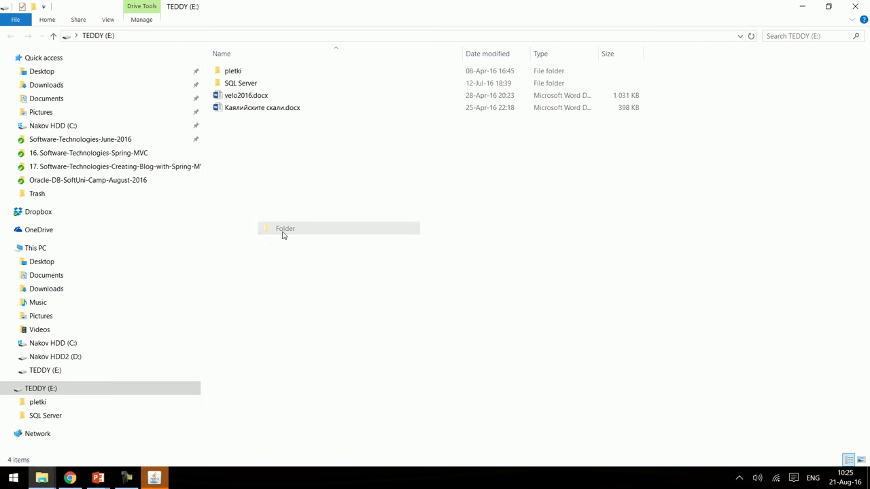
text(Oracle)
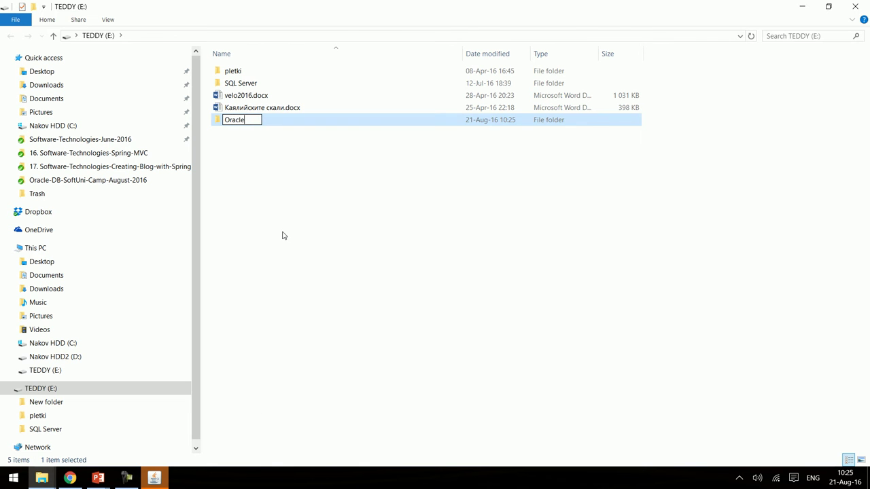
key(Return)
key(Return)
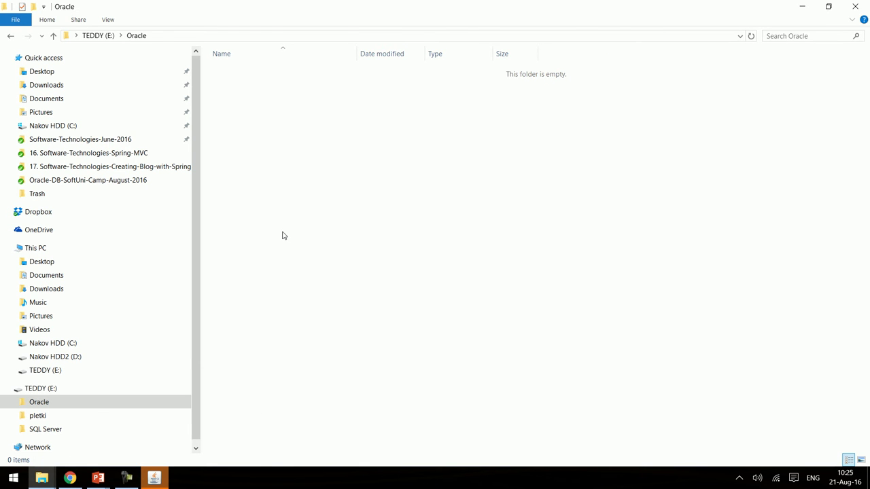
Copy the pptx, sqldeveloper zip and OracleXE112_Win64.zip into the new Oracle folder
key(alt+Tab)
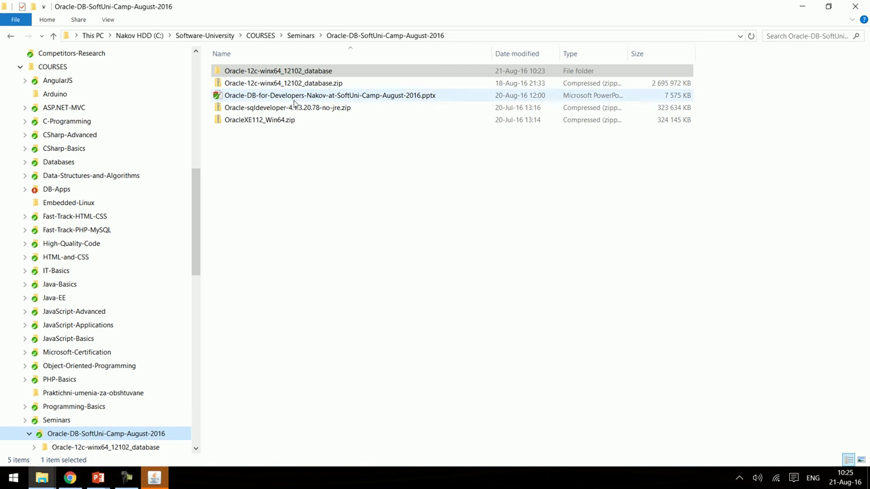
ctrl+click(292, 95)
ctrl+click(290, 108)
ctrl+click(290, 119)
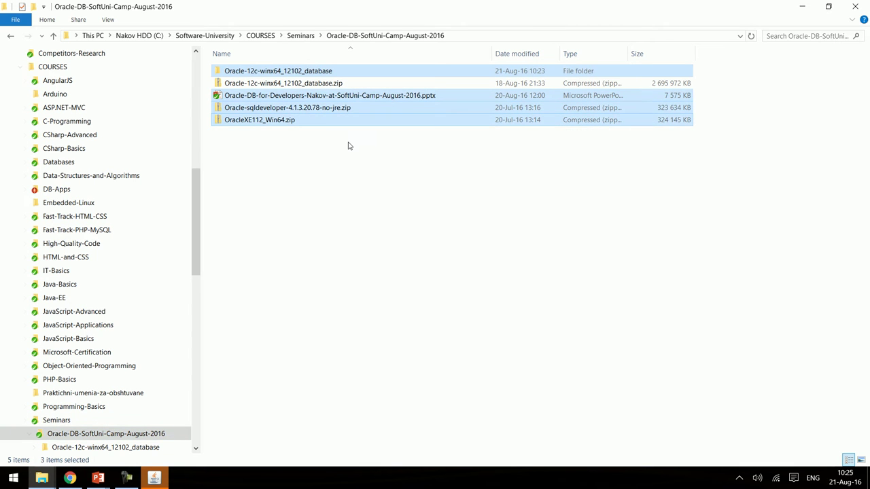
key(ctrl+c)
key(alt+Tab)
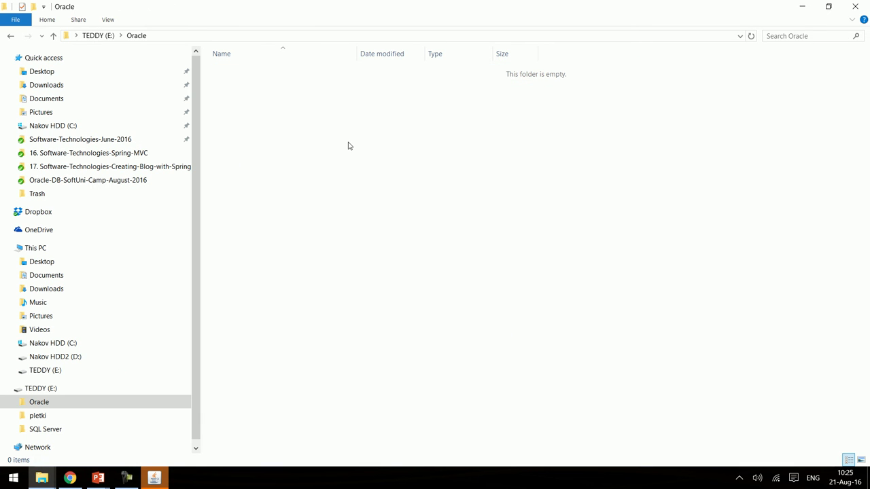
key(ctrl+v)
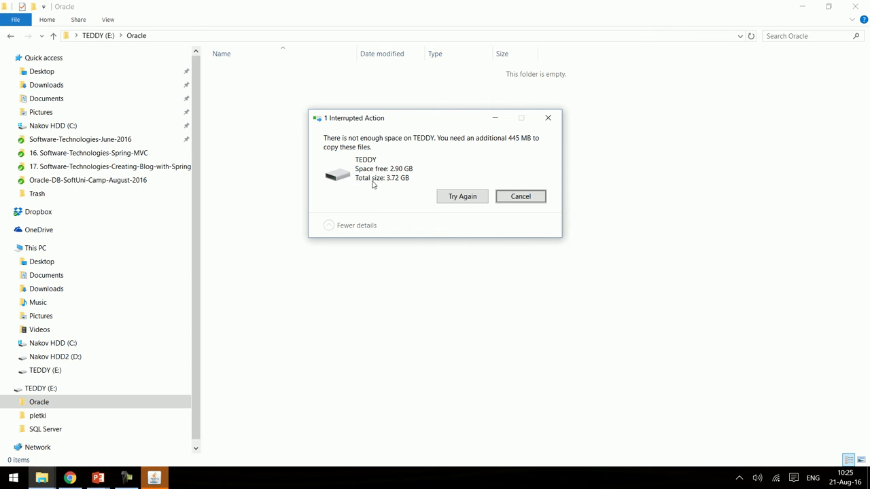
Cancel the out-of-space copy and permanently delete the SQL Server folder from TEDDY (E:)
click(509, 198)
click(45, 418)
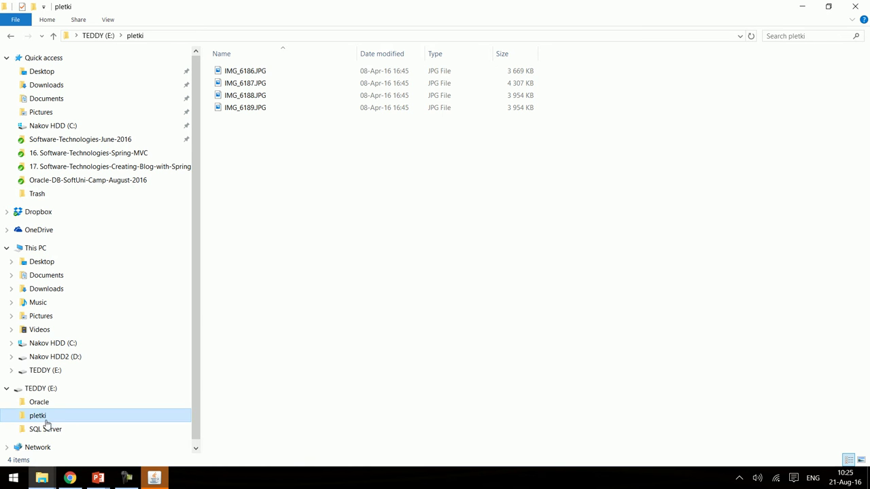
click(47, 433)
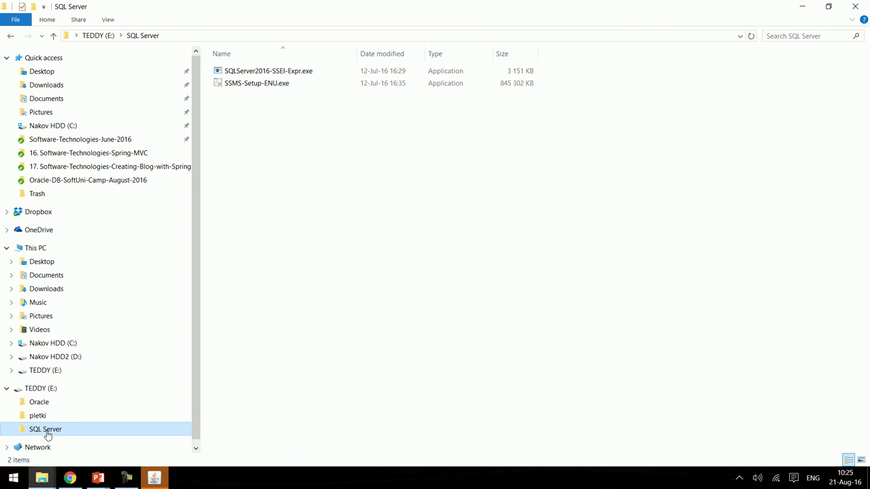
key(Delete)
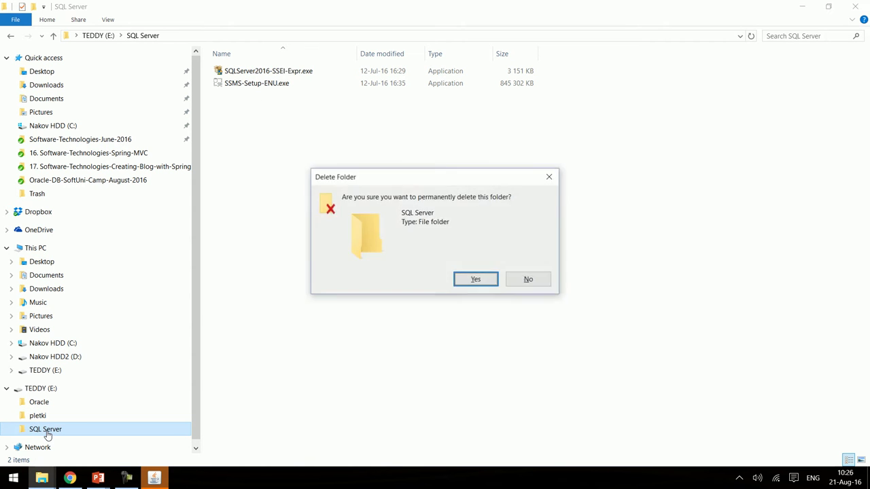
key(Return)
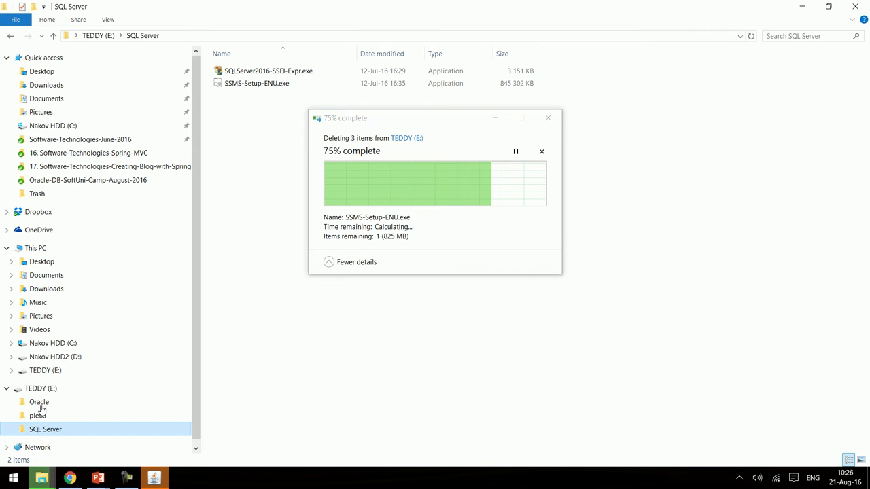
Paste the copied files into the Oracle folder again
click(41, 404)
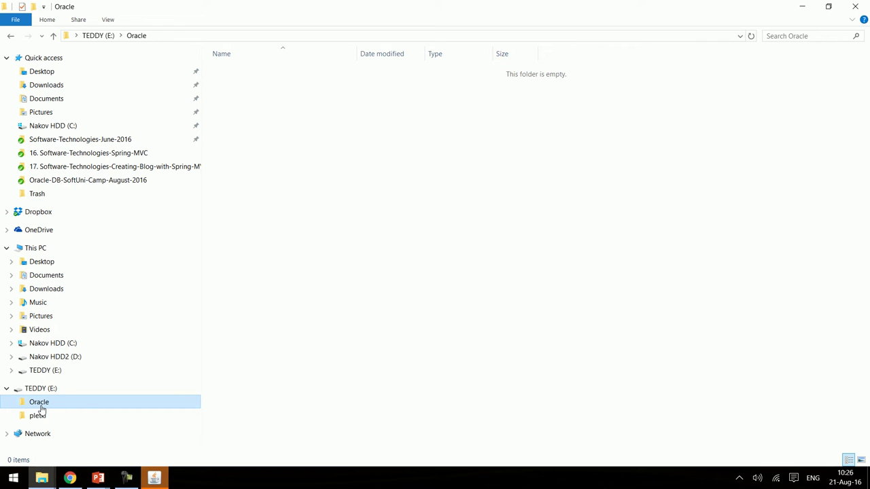
click(477, 183)
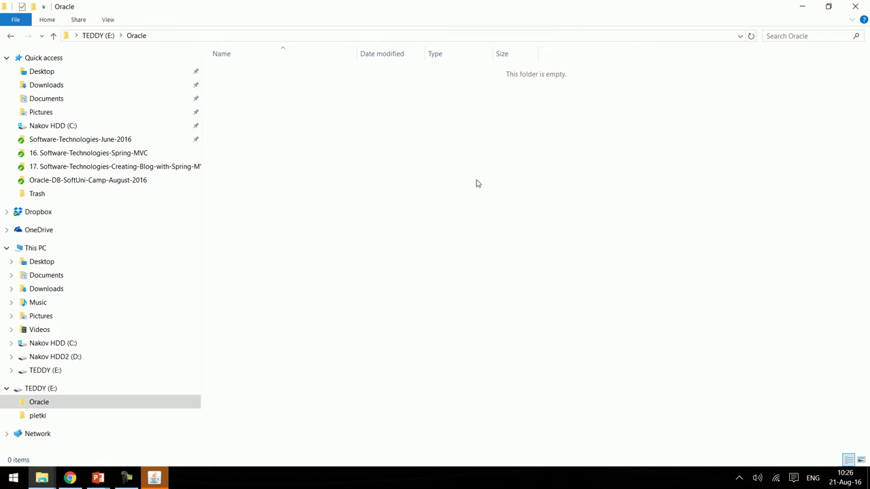
key(ctrl+v)
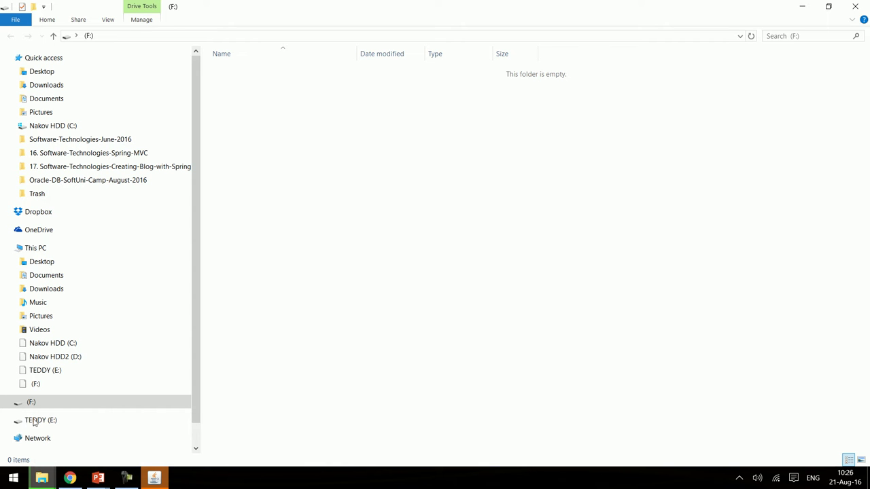
Create a new folder named Oracle on the (F:) drive
click(42, 479)
click(503, 418)
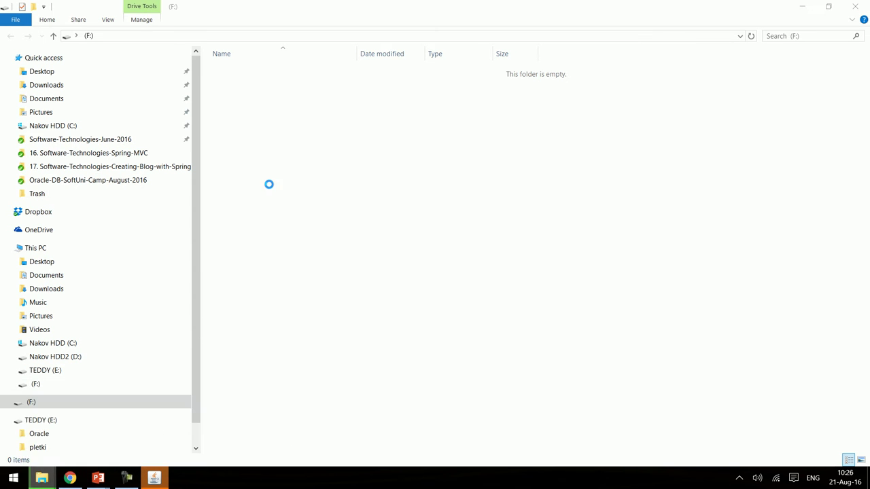
click(42, 478)
click(277, 437)
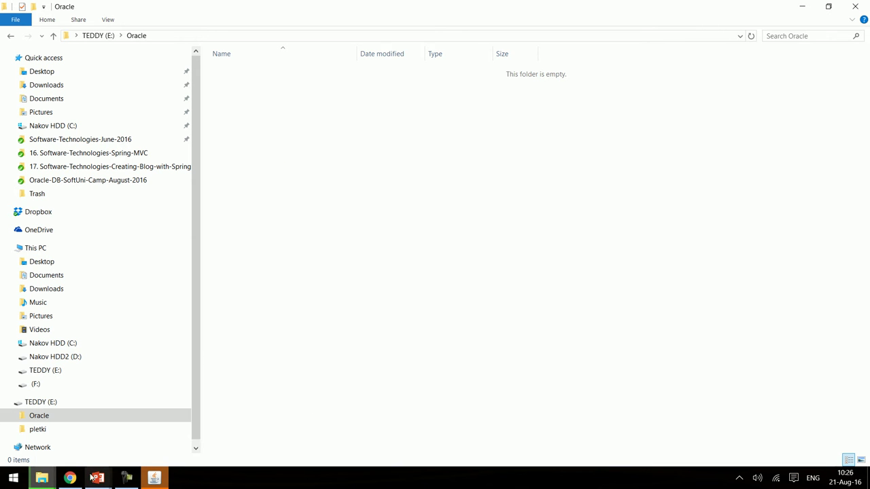
click(36, 384)
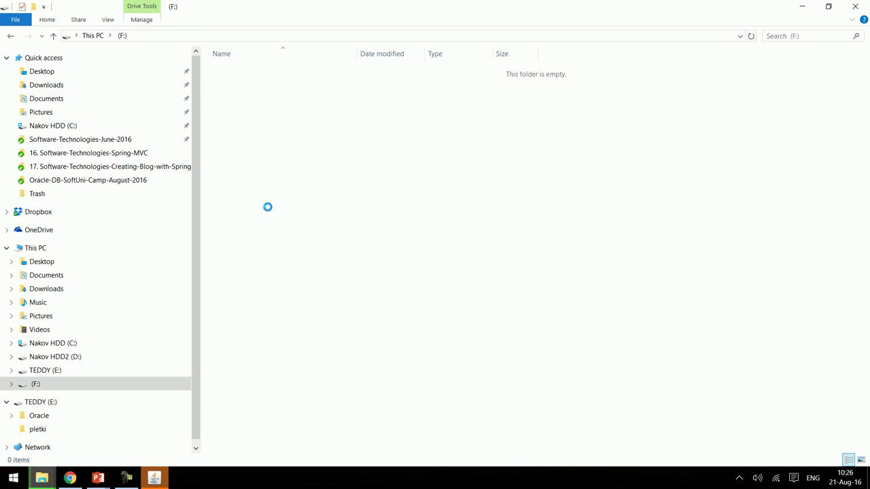
right_click(268, 209)
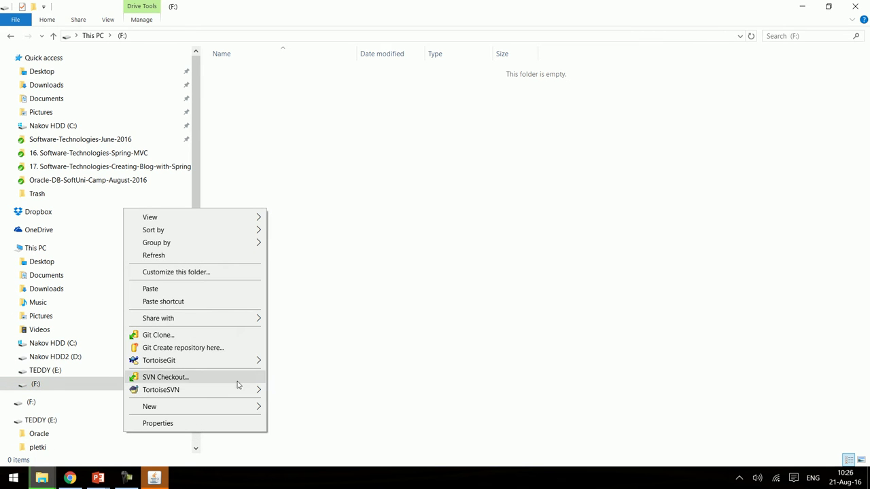
mouse_move(242, 410)
click(330, 250)
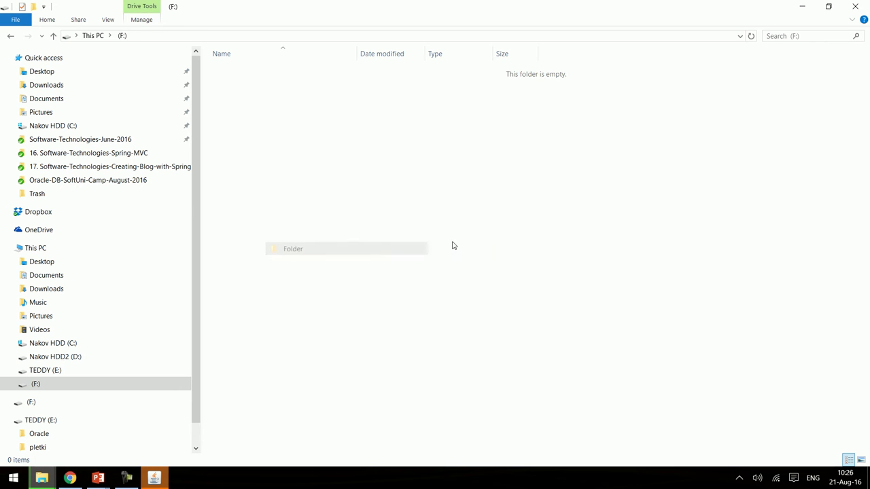
text(Orcle)
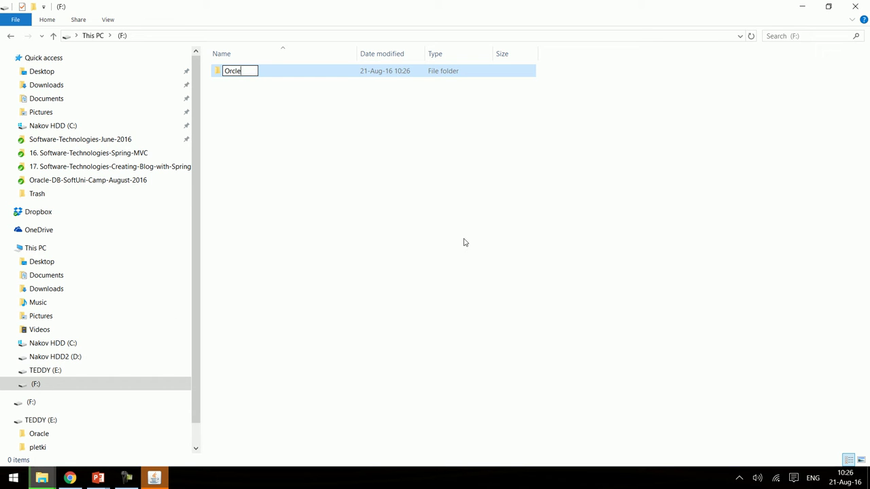
text(a)
key(Return)
key(Return)
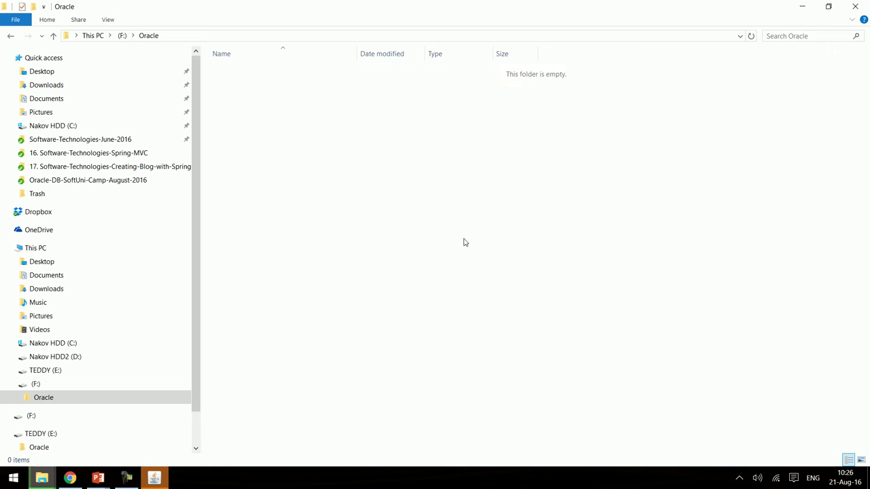
Copy the four course files, Oracle-12c-winx64_12102_database.zip through OracleXE112_Win64.zip, into F:\Oracle
mouse_move(48, 478)
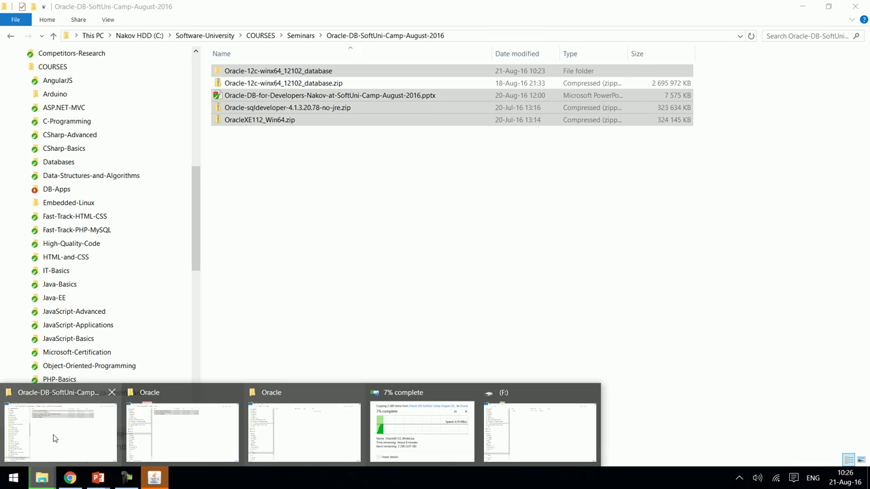
click(52, 439)
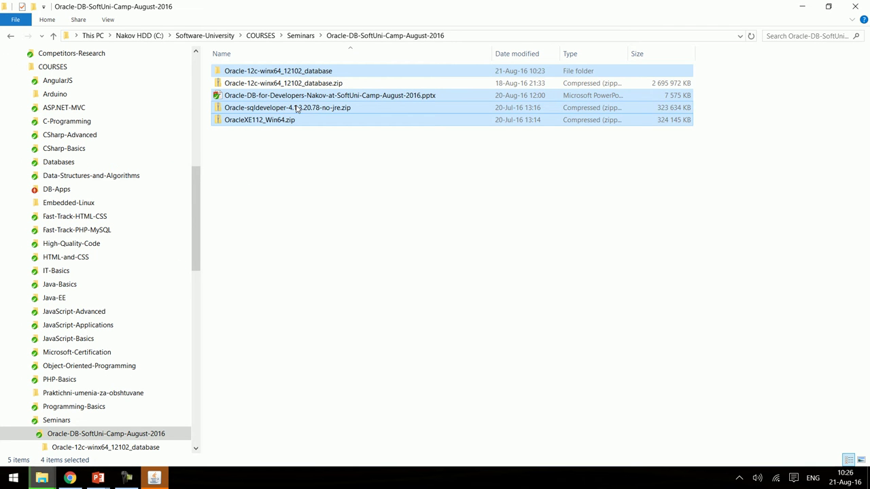
click(369, 193)
click(279, 84)
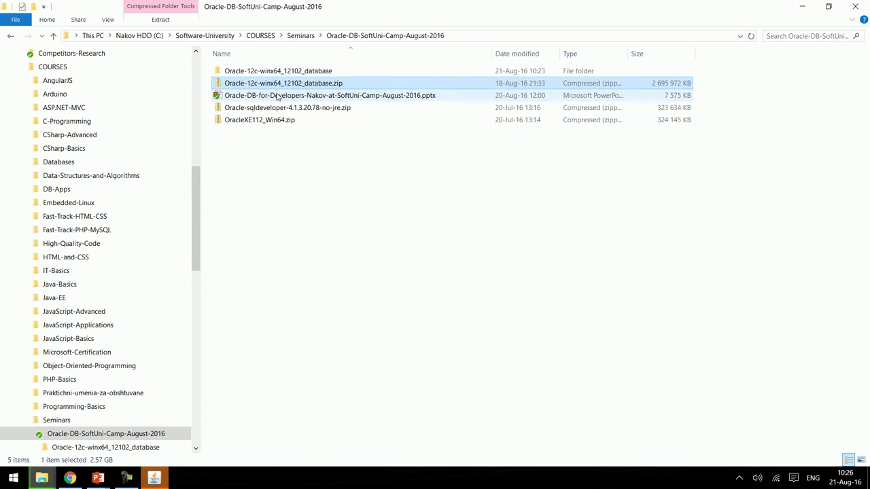
shift+click(275, 119)
right_click(272, 119)
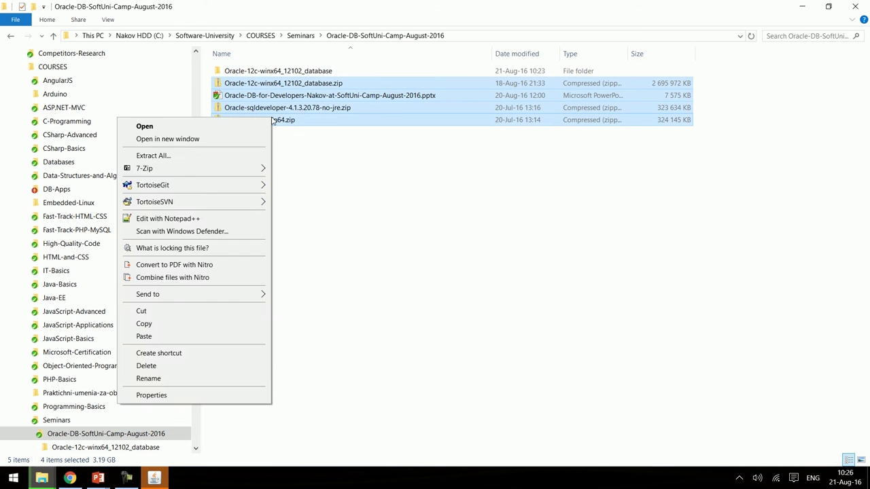
click(172, 324)
key(alt+Tab)
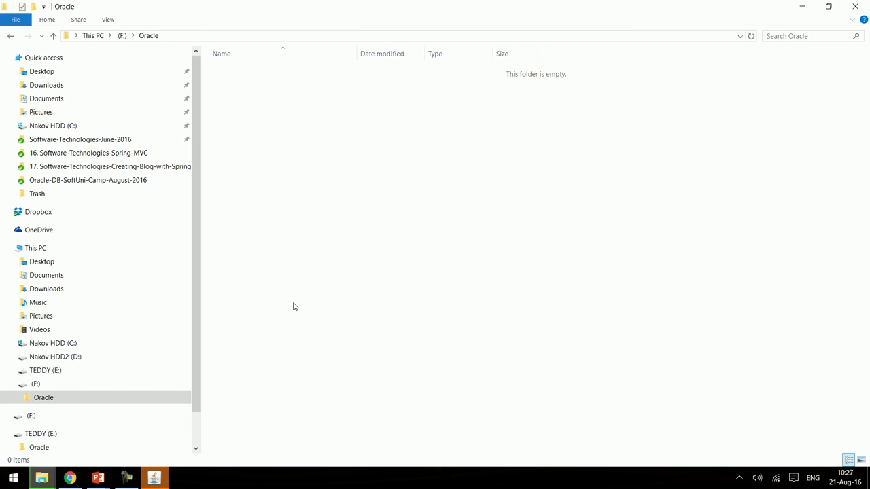
key(ctrl+v)
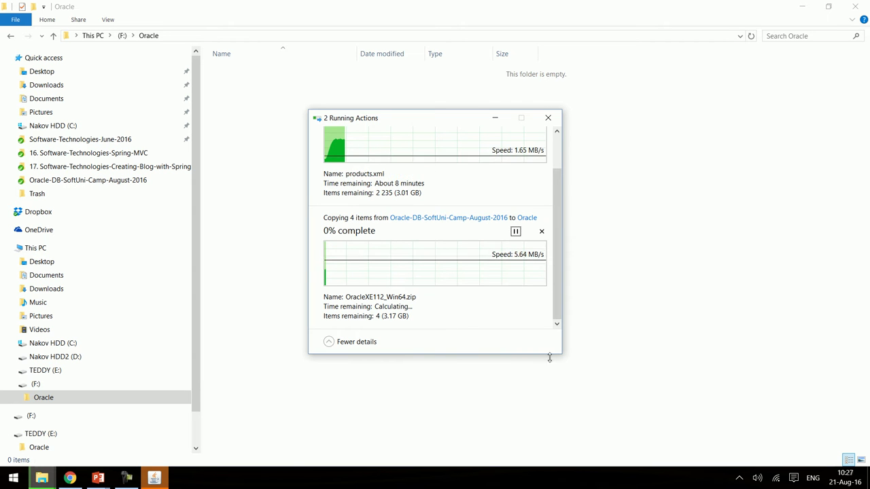
Make the copy progress window taller and rearrange windows to bring up the installer
drag(559, 354, 560, 385)
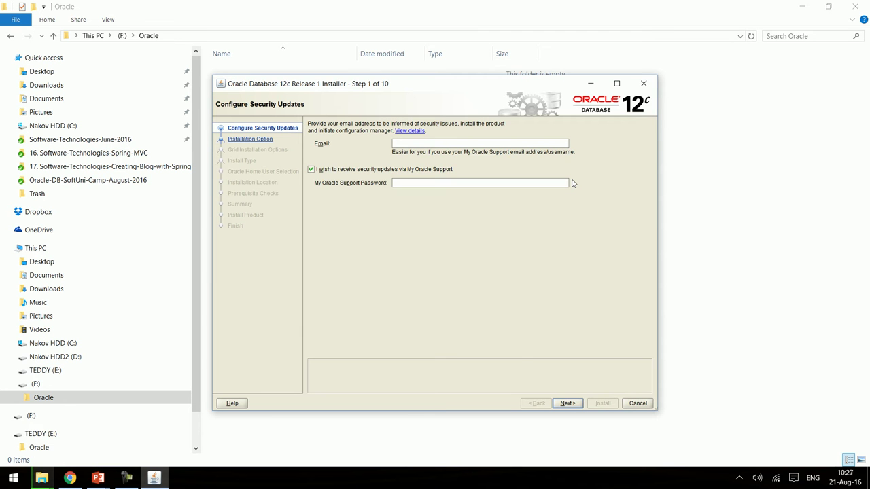
key(super)
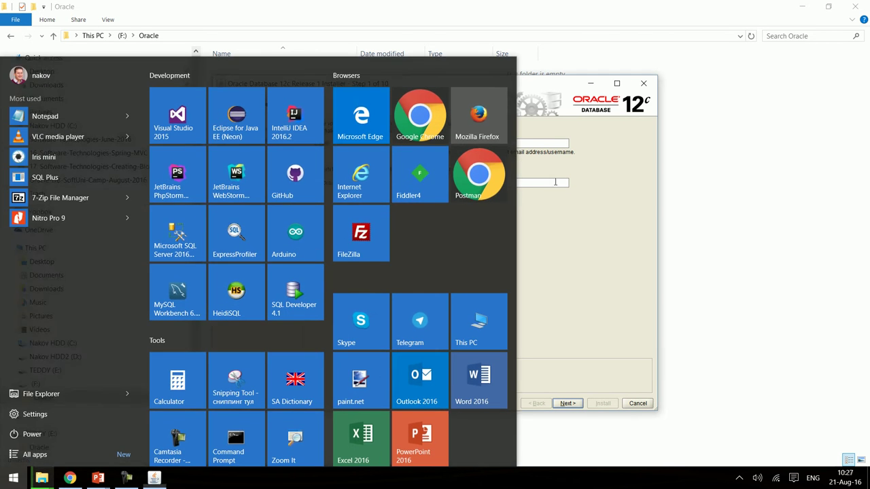
key(super)
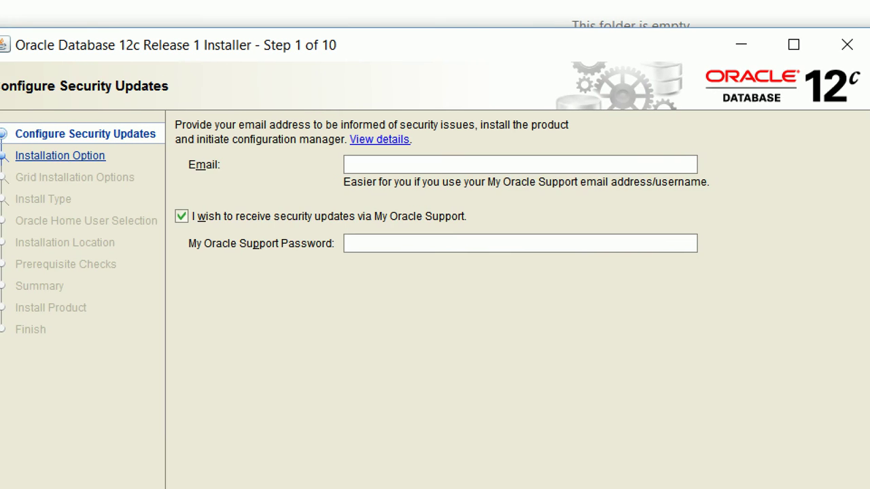
mouse_move(855, 117)
mouse_down()
mouse_move(730, 92)
mouse_move(756, 175)
mouse_move(776, 79)
mouse_up()
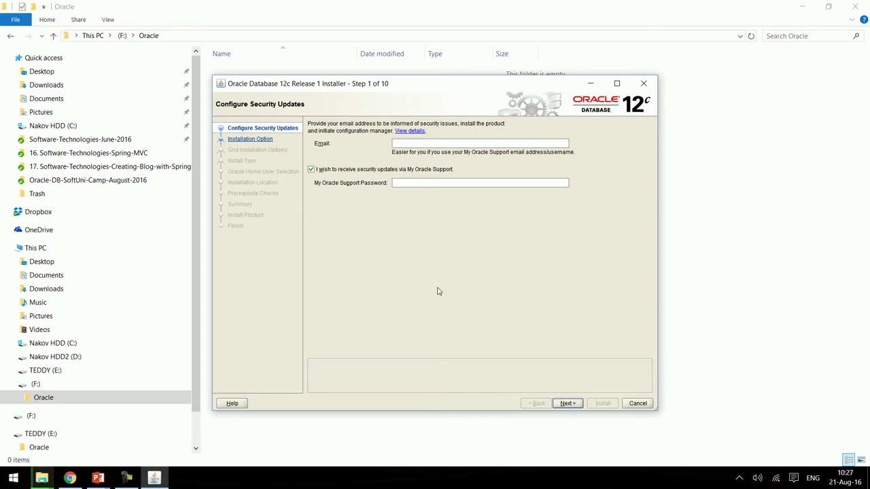
Uncheck My Oracle Support security updates and confirm continuing without an email address
click(380, 173)
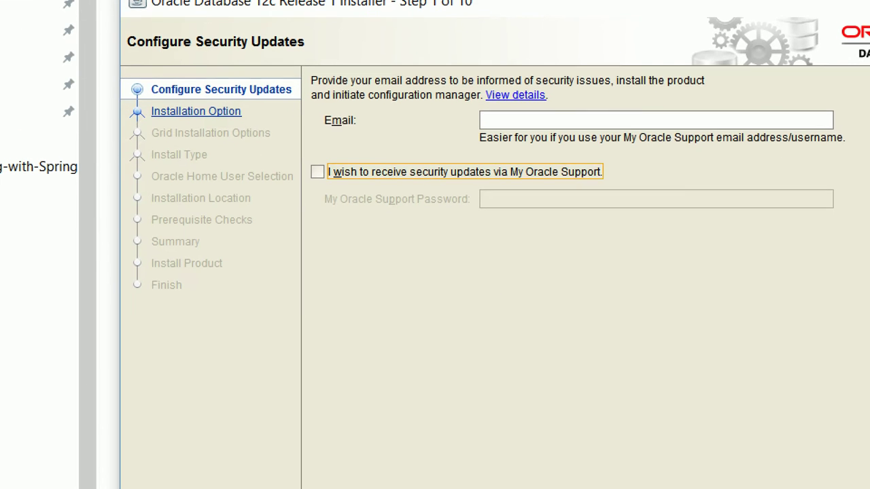
drag(284, 144, 567, 185)
key(Escape)
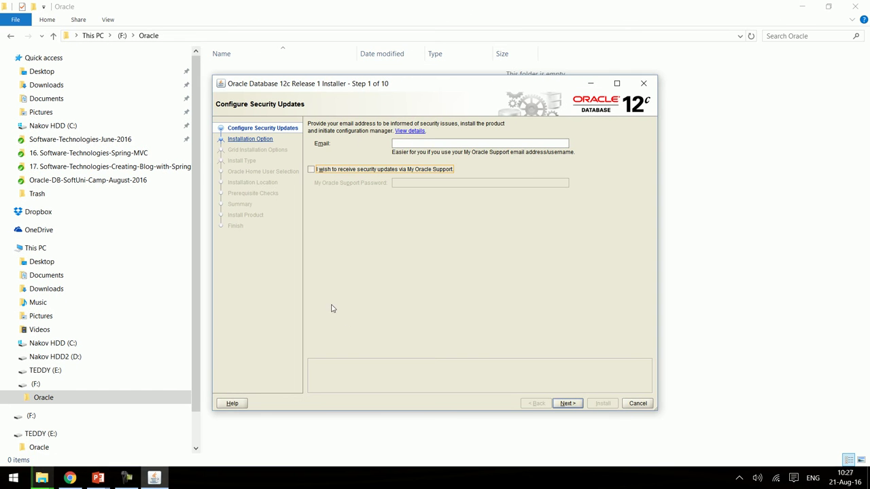
click(567, 402)
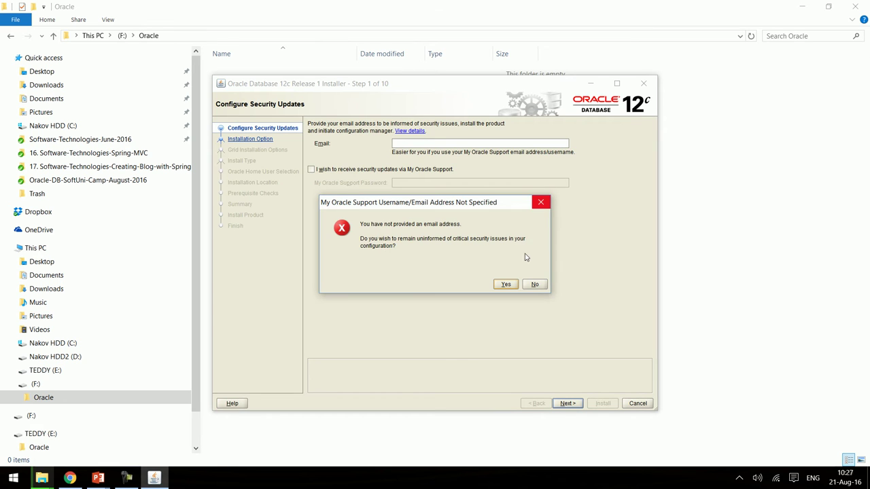
click(506, 284)
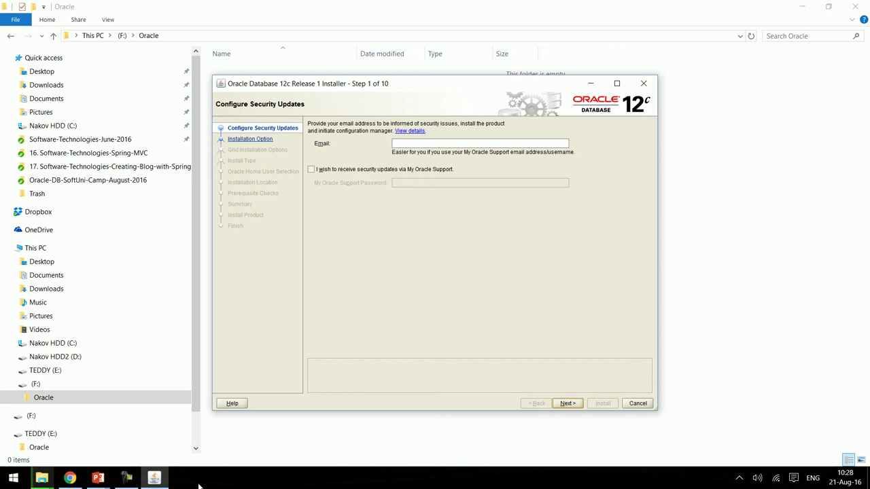
Check the file copy progress, then return to the installer with 'Create and configure a database' selected
click(42, 478)
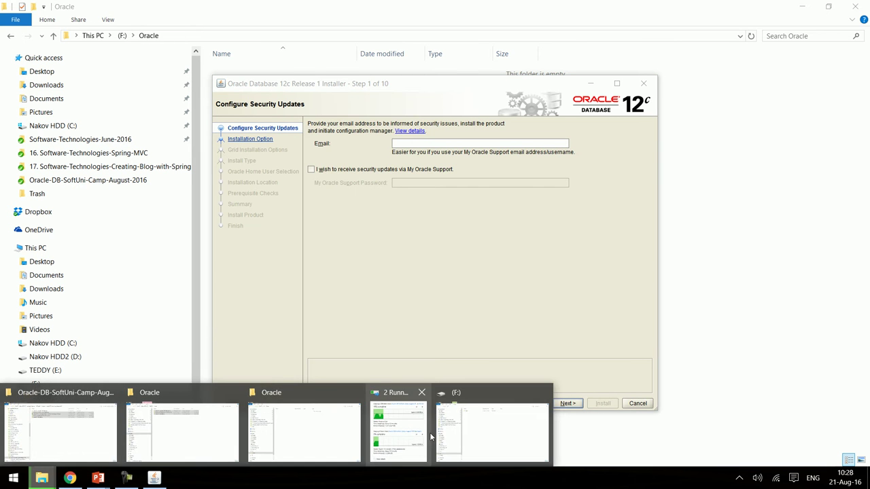
click(415, 440)
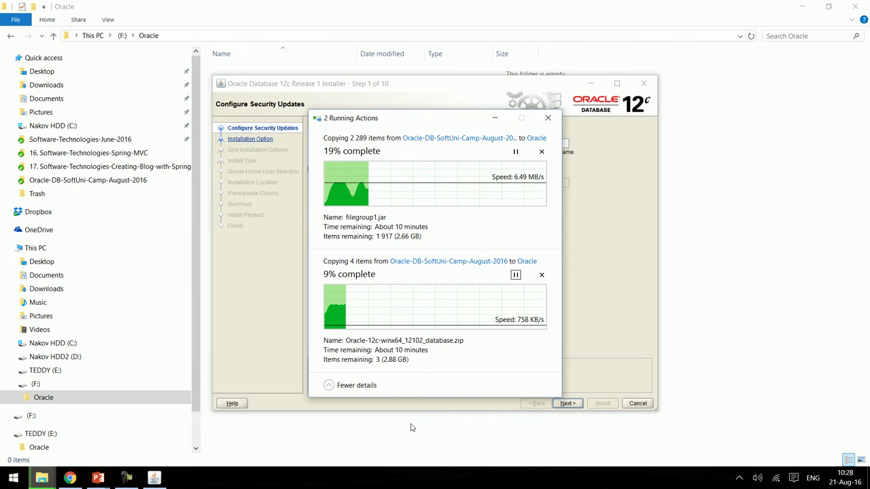
click(607, 326)
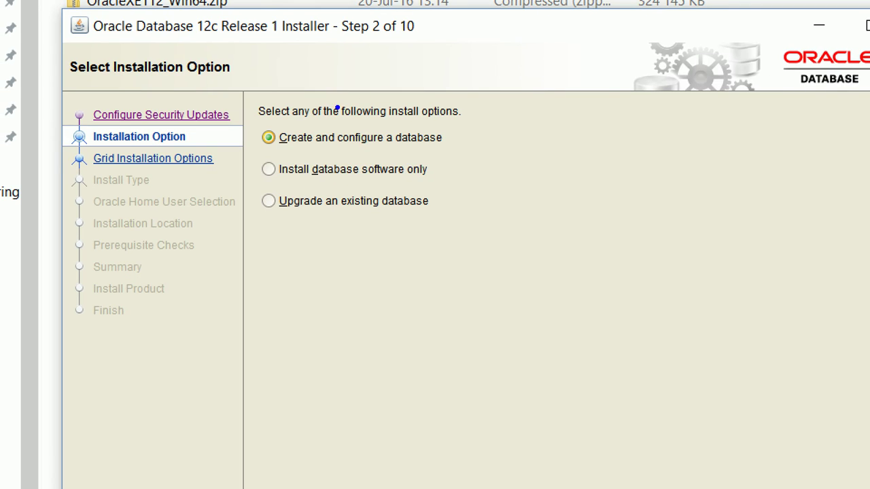
mouse_move(332, 120)
mouse_down()
mouse_move(254, 117)
mouse_move(293, 161)
mouse_move(444, 155)
mouse_move(419, 107)
mouse_move(314, 116)
mouse_up()
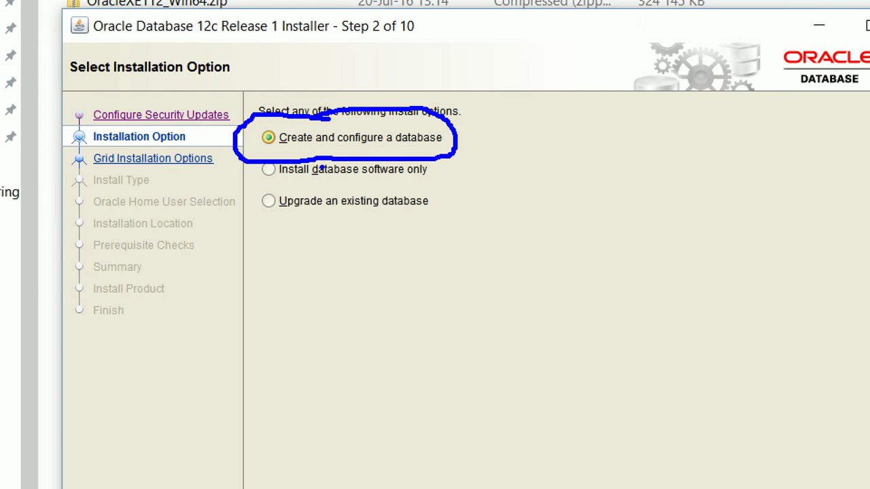
key(Escape)
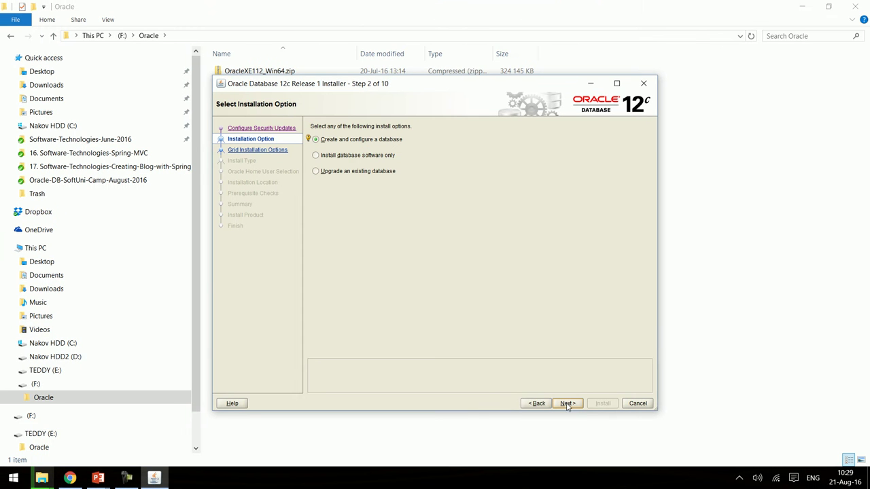
Advance to System Class, leave Desktop class selected, and continue to Specify Oracle Home User
click(567, 404)
key(ctrl+1)
mouse_move(367, 111)
mouse_down()
mouse_move(406, 178)
mouse_move(540, 155)
mouse_move(341, 125)
mouse_move(381, 204)
mouse_move(341, 185)
mouse_up()
key(Escape)
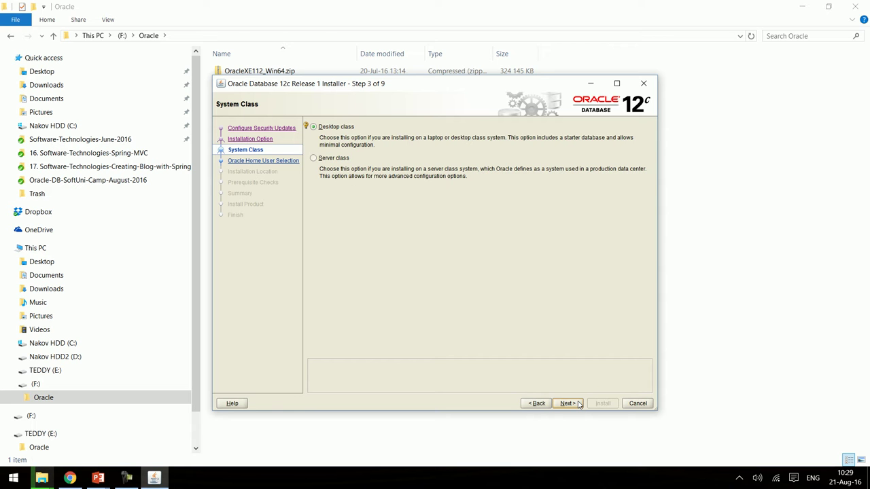
click(578, 403)
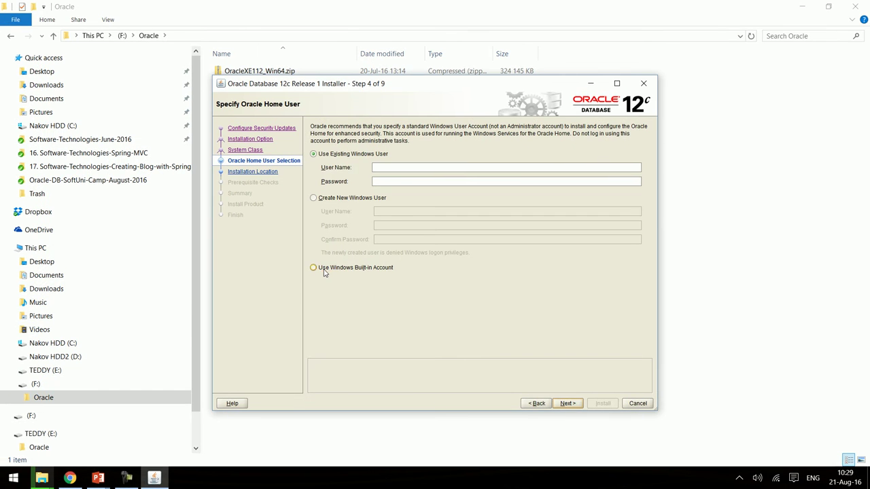
Choose Use Windows Built-in Account for the Oracle home and accept the warning
click(324, 271)
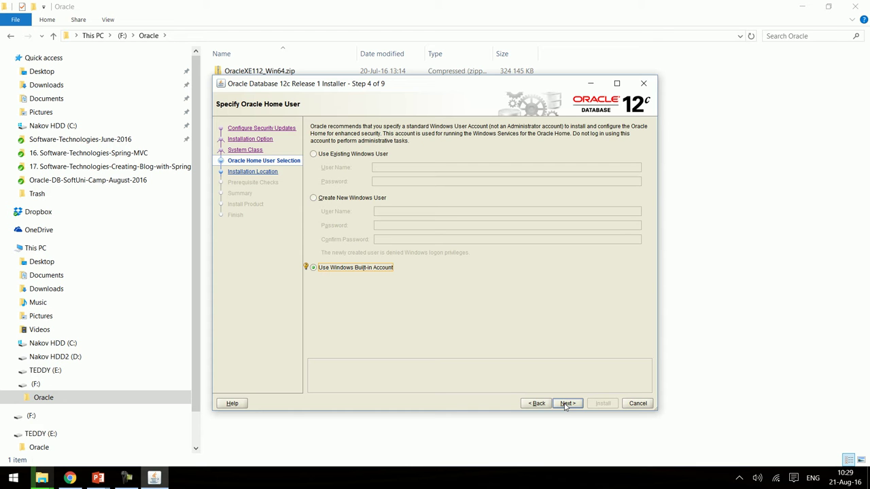
click(567, 404)
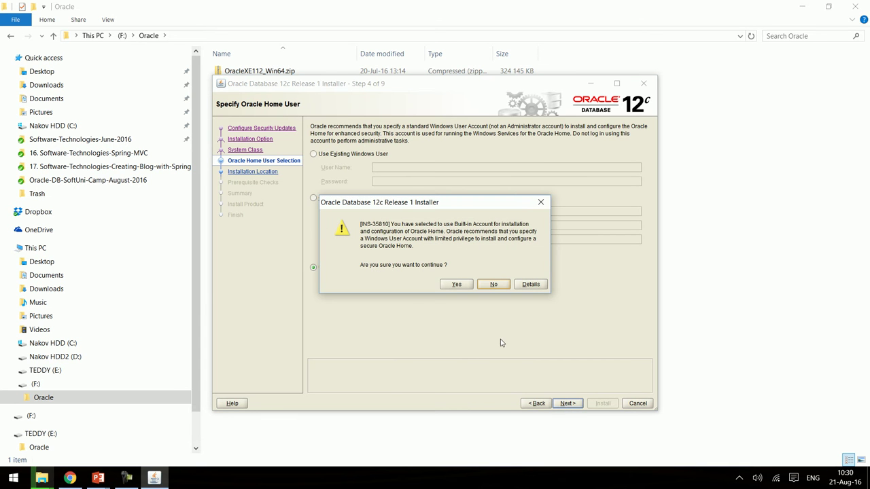
click(463, 285)
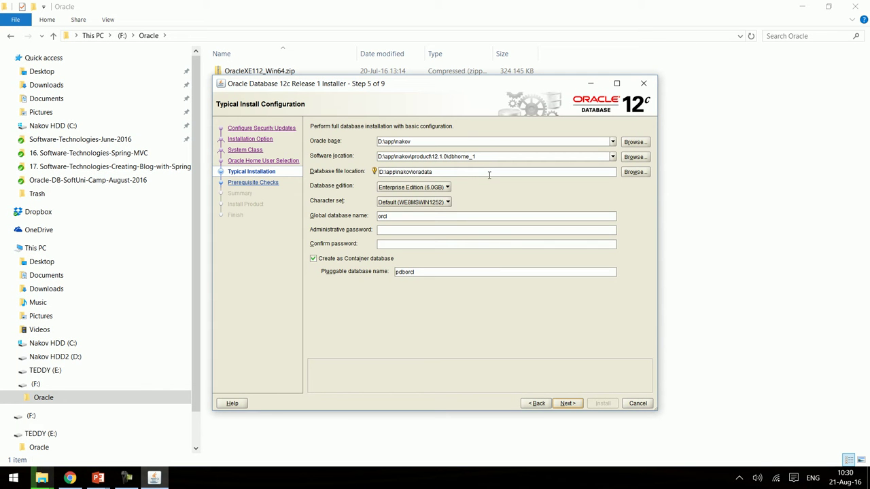
Change the Oracle base path to C:\Progra~1\oracle, fixing a typo, and magnify it
click(388, 141)
drag(384, 141, 377, 142)
text(C)
key(Right)
key(Right)
key(ctrl+shift+Right)
key(ctrl+shift+Right)
text(oracle)
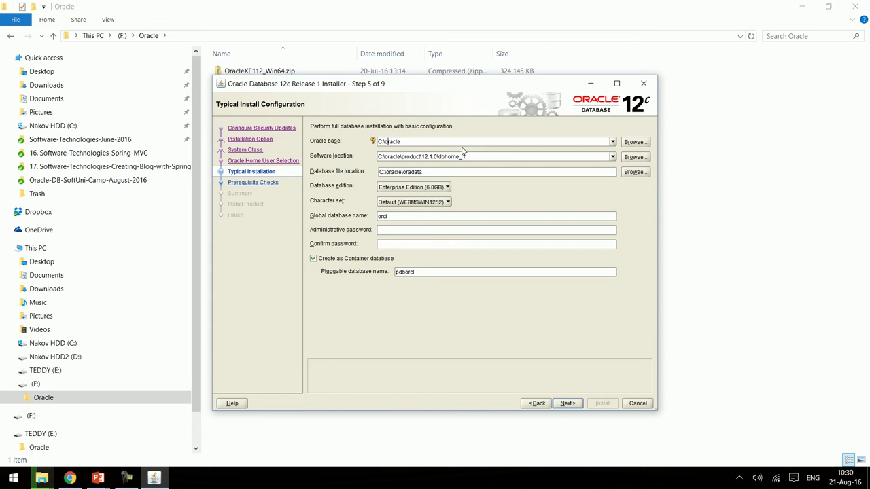
text(Pragra)
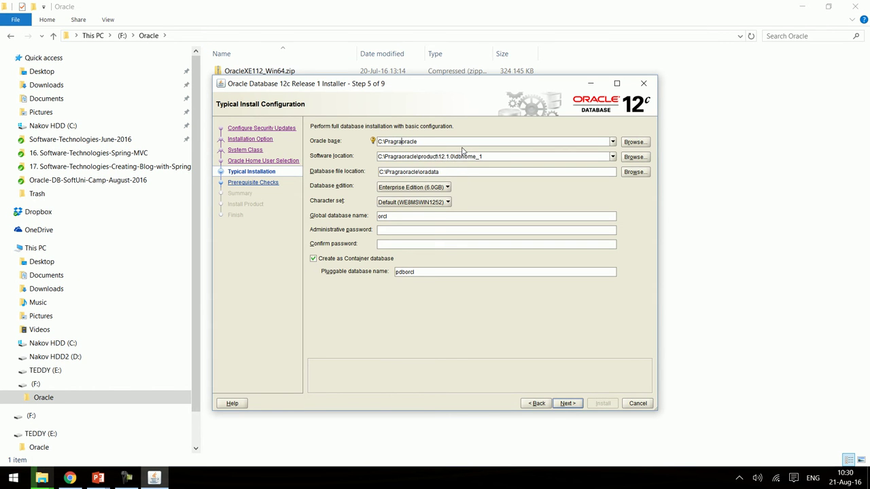
text(~1\)
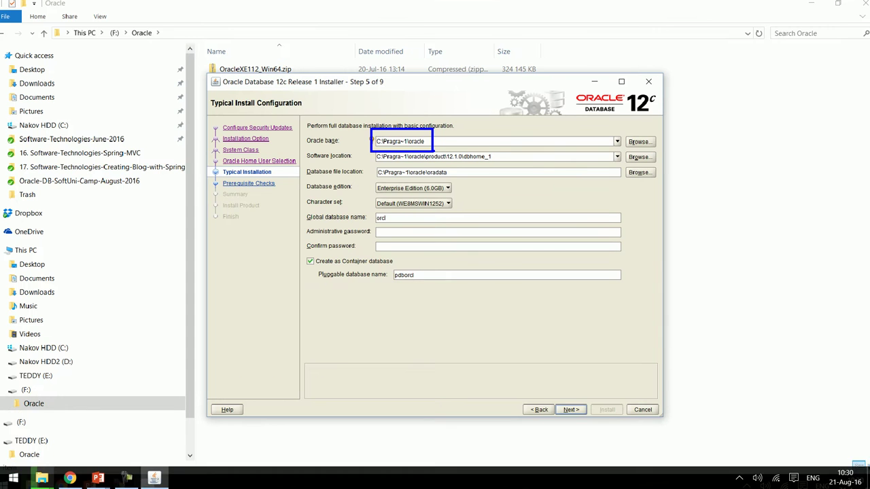
key(BackSpace)
text(o)
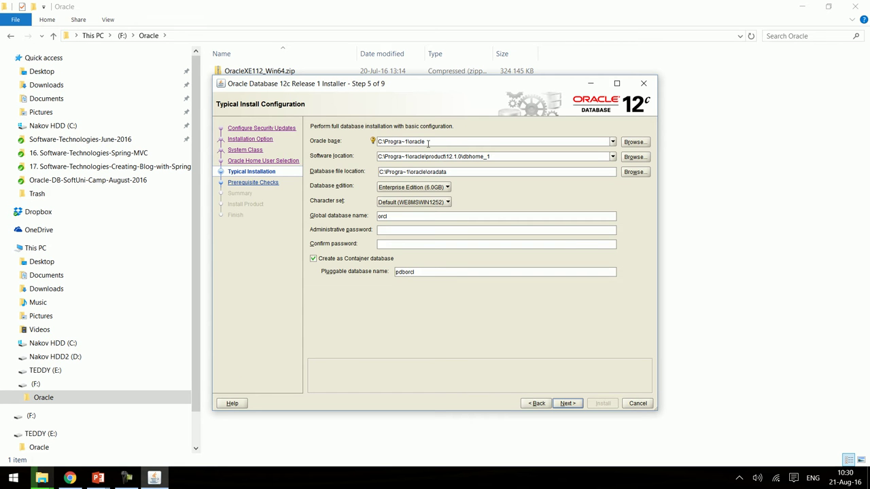
key(super+plus)
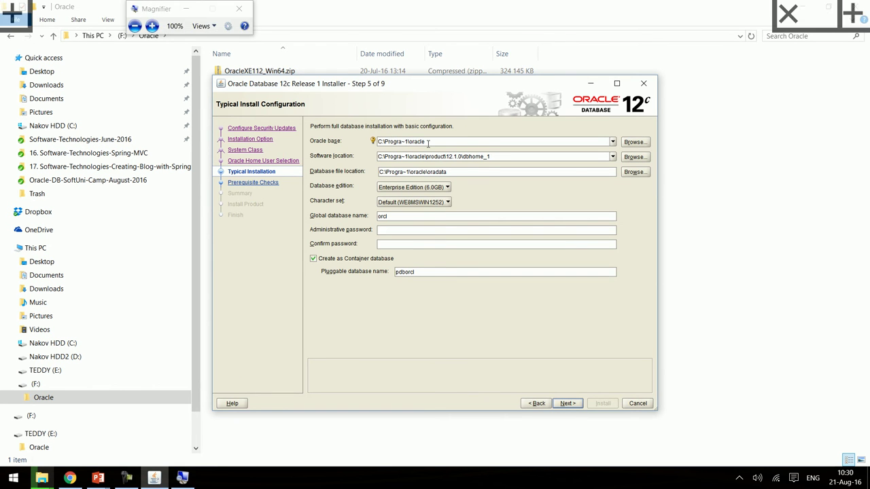
Zoom in and highlight the Oracle base path C:\Progra~1\oracle to verify it
key(super+plus)
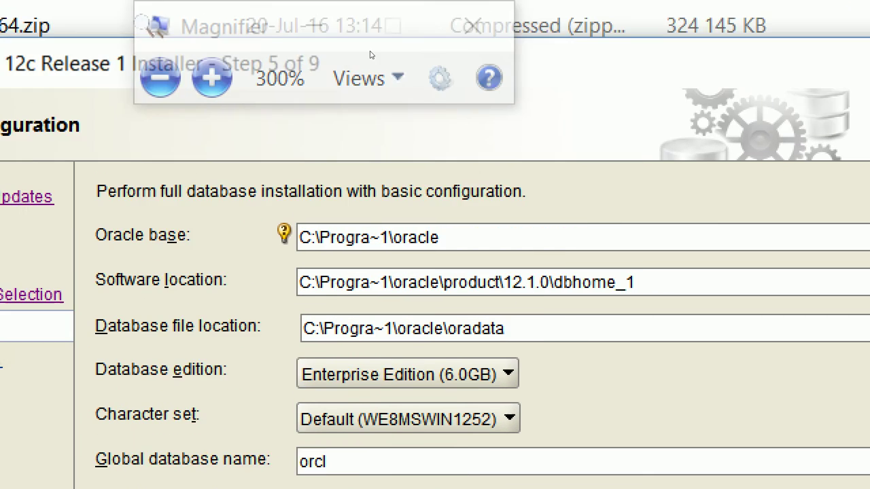
drag(419, 291, 277, 291)
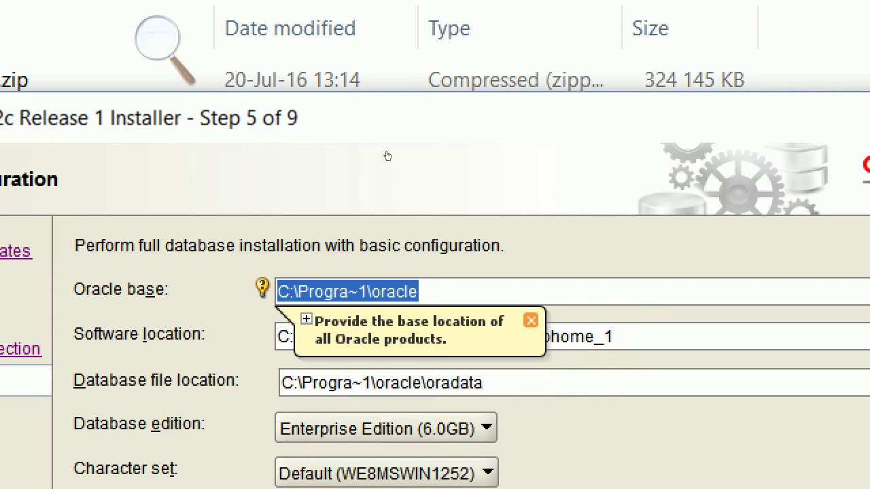
key(End)
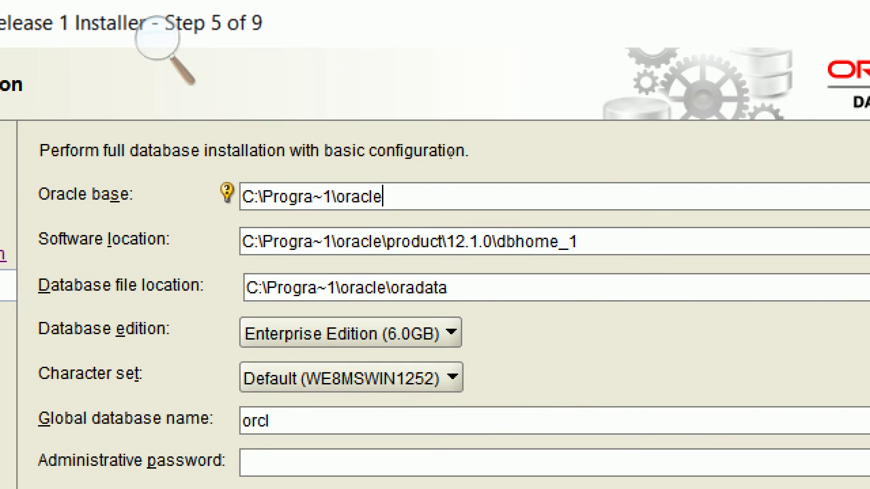
Keep Enterprise Edition and set the character set to Unicode (AL32UTF8)
key(Tab)
key(Tab)
key(Tab)
key(alt+Down)
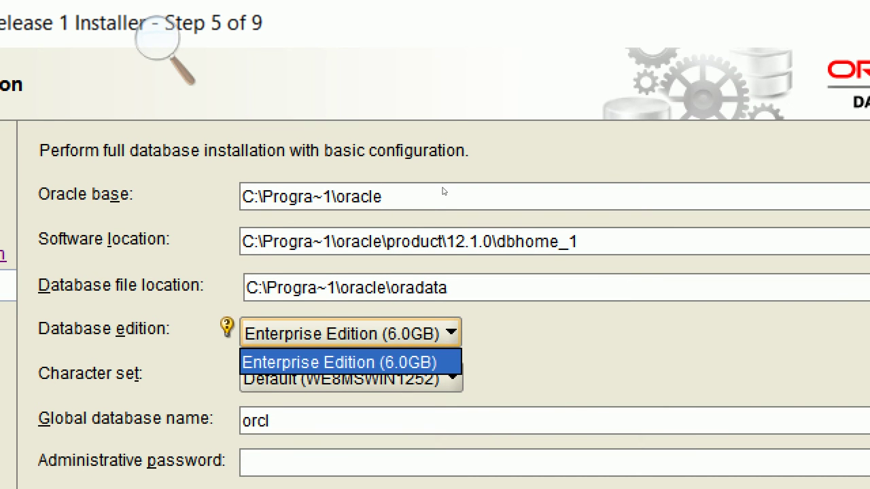
key(Return)
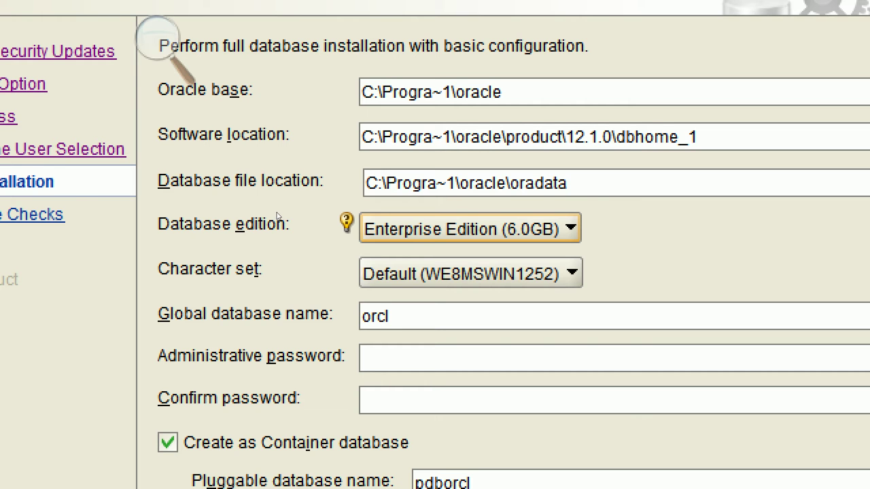
key(Tab)
key(alt+Down)
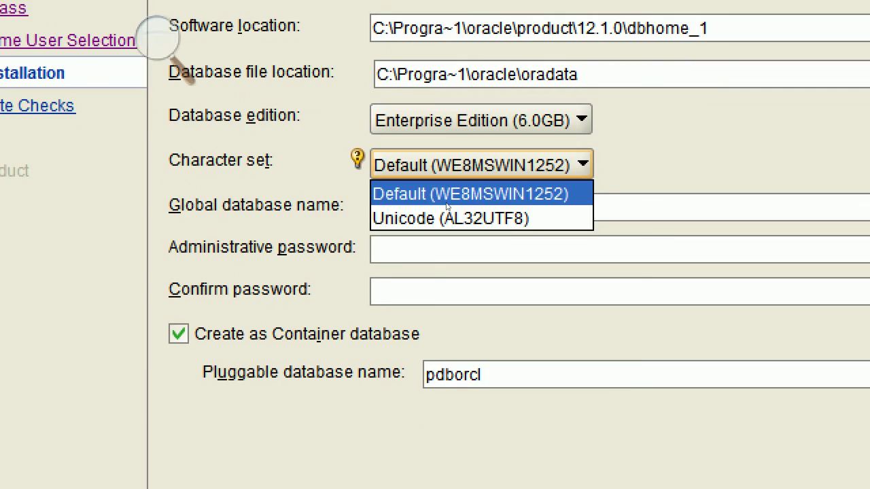
click(415, 220)
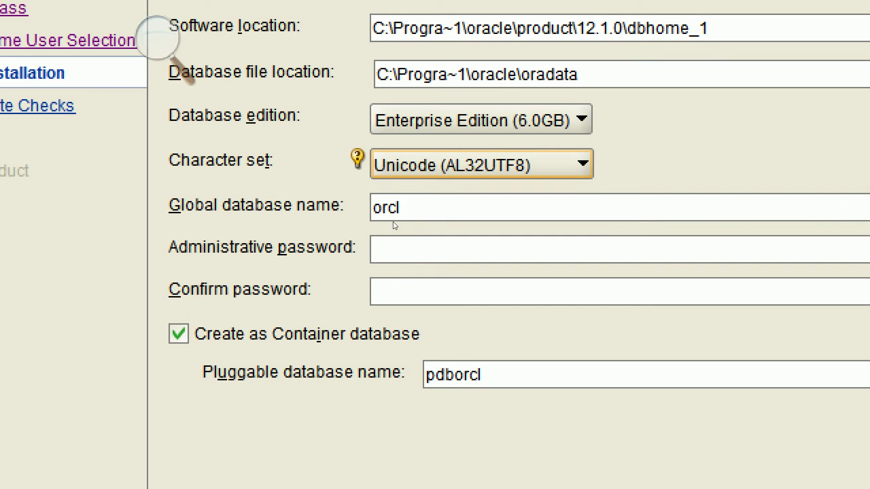
key(Tab)
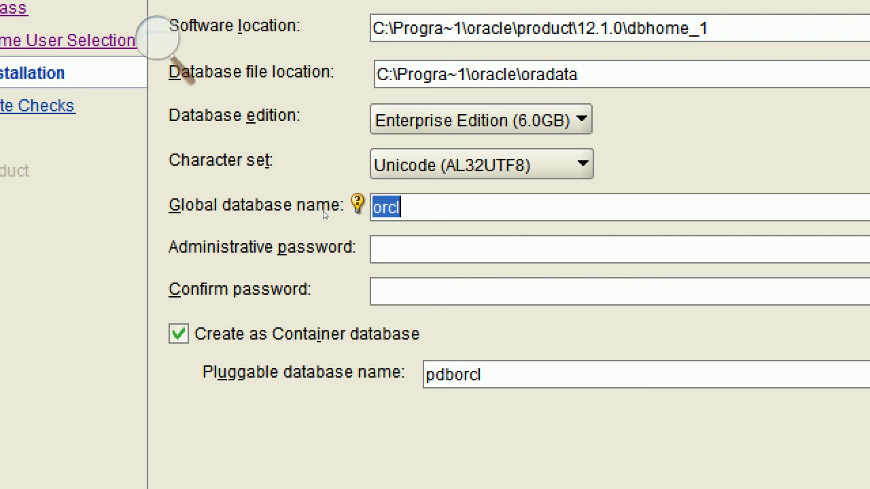
Enter the administrative password and the same value in Confirm password
click(407, 240)
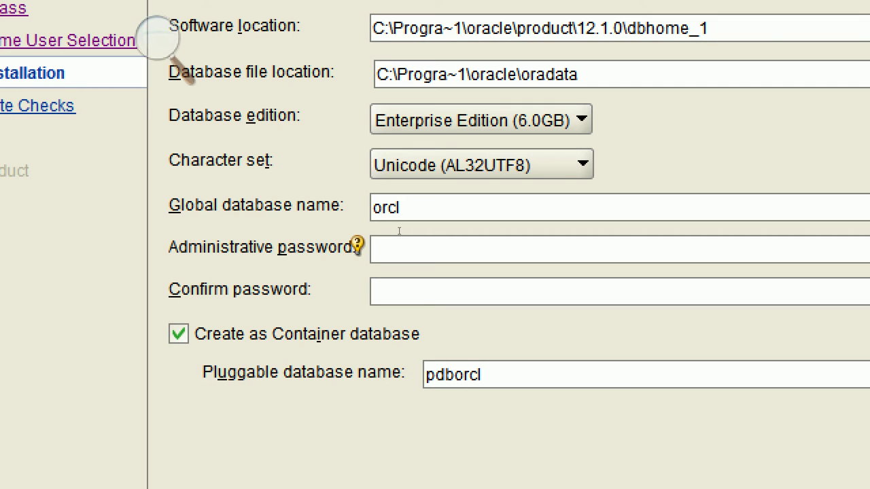
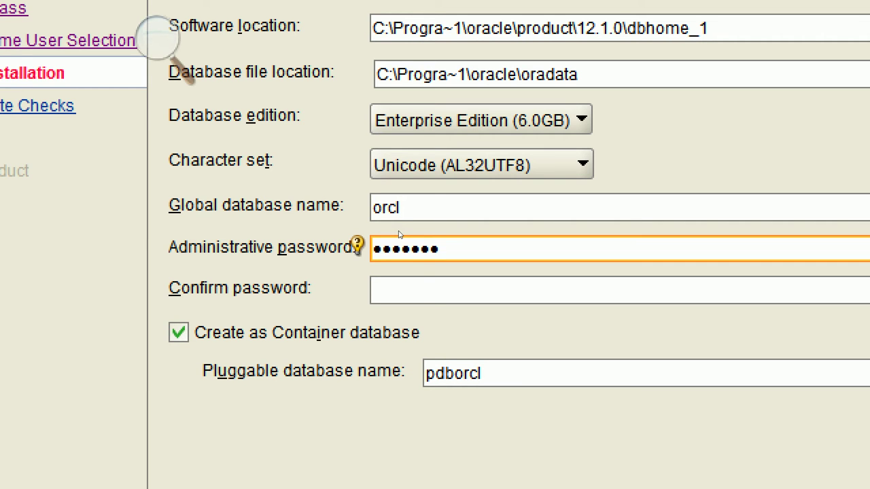
key(Tab)
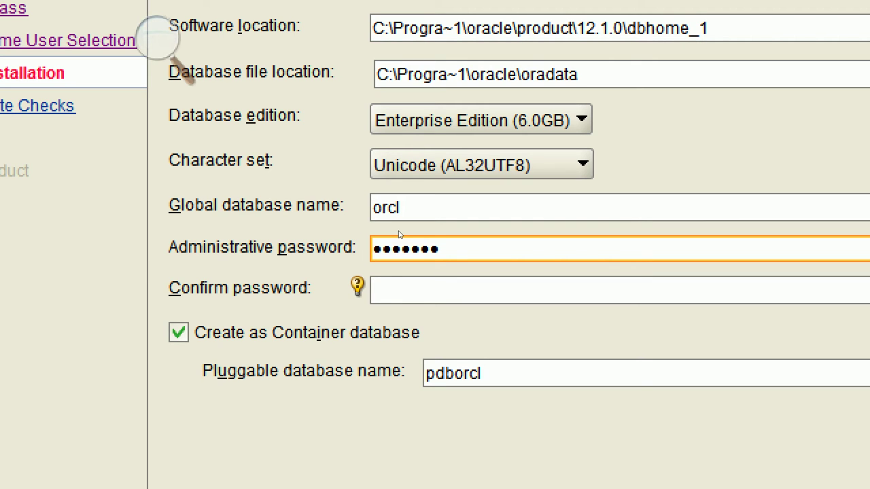
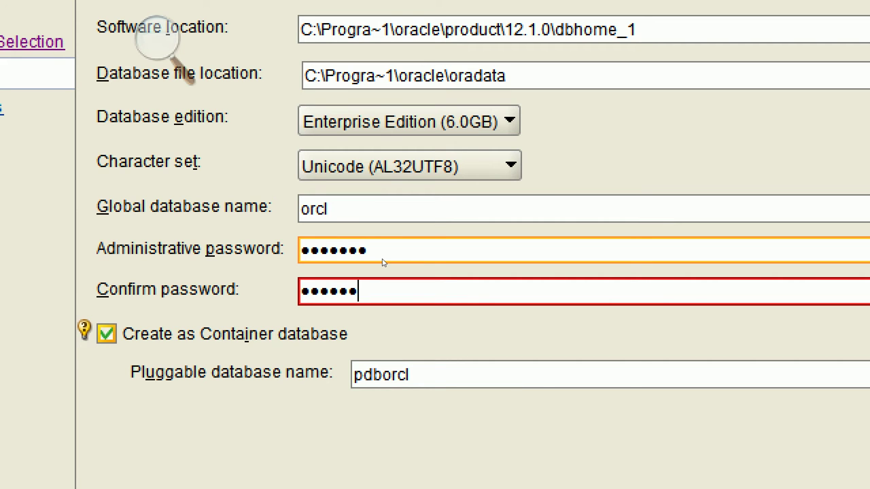
Uncheck Create as Container database and dismiss the invalid password error
key(Tab)
key(space)
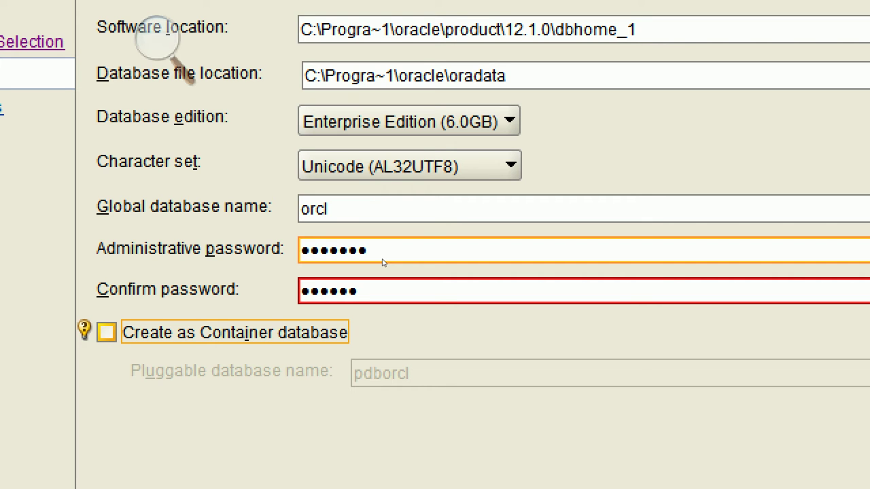
key(space)
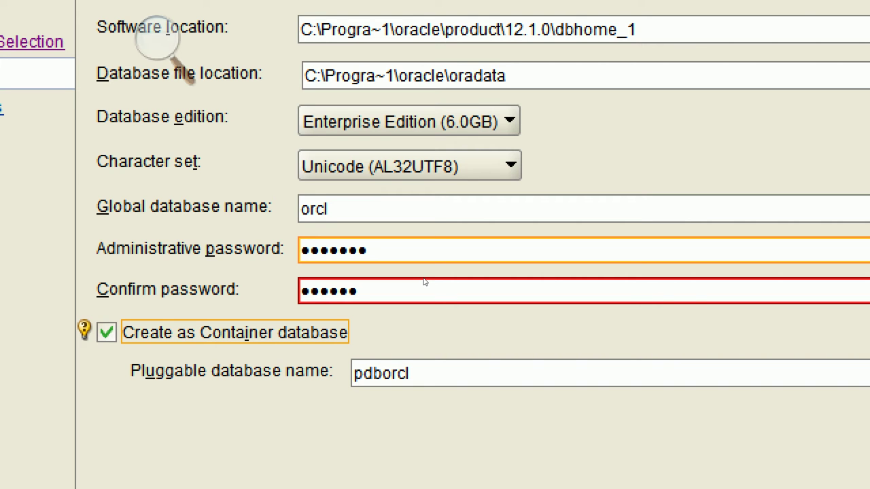
key(space)
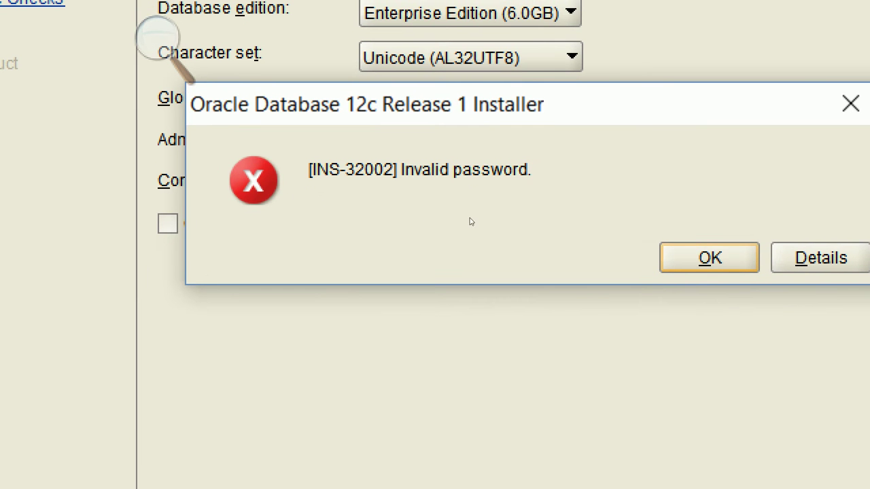
key(Return)
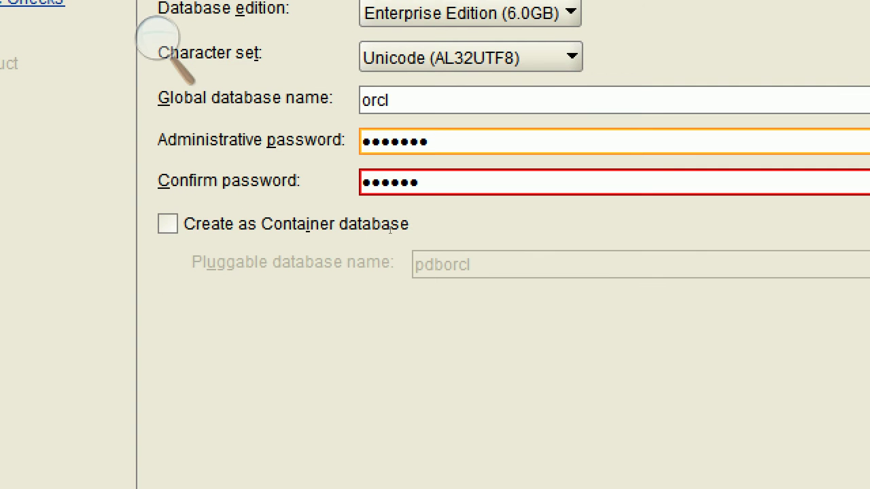
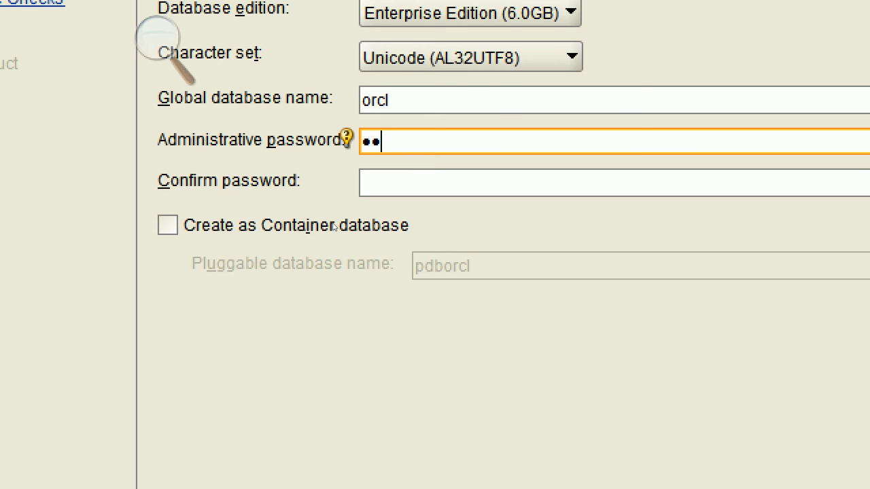
Re-enter a matching admin password in both fields and dismiss the password error
key(Tab)
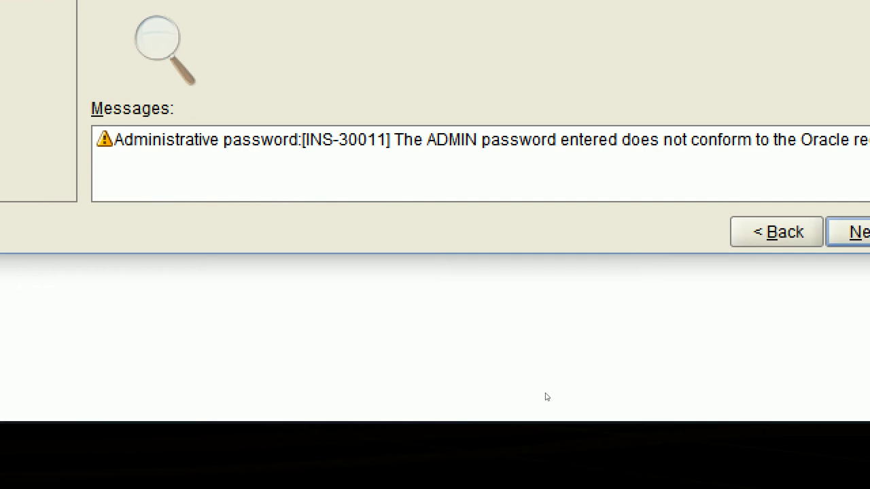
key(Return)
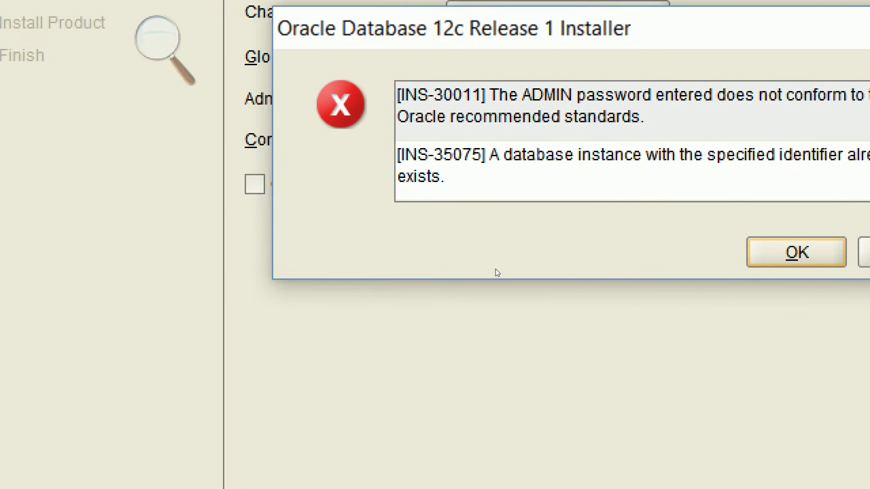
key(Return)
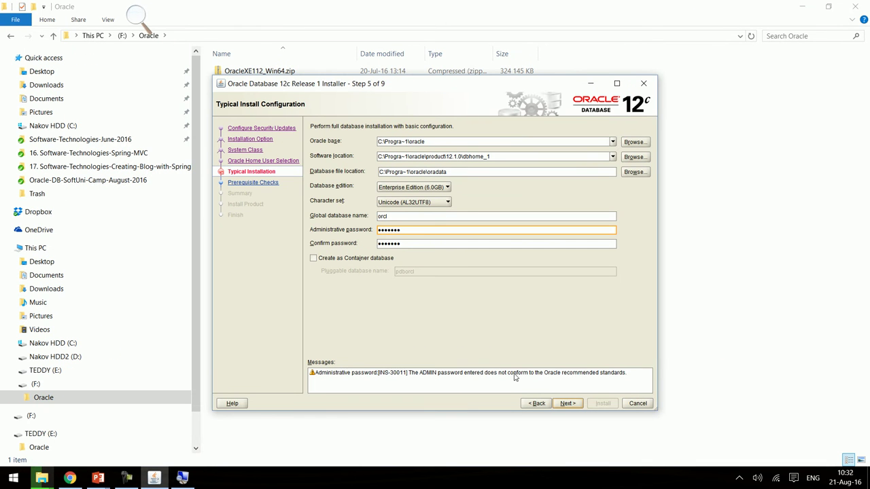
Dismiss the INS-35075 error, rename the global database to orcl2, and accept the weak-password warning
click(562, 404)
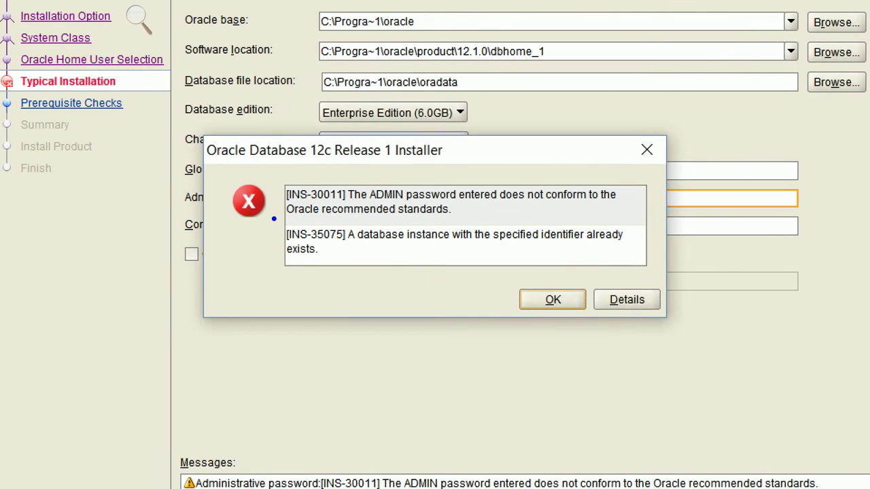
mouse_move(274, 218)
mouse_down()
mouse_move(534, 274)
mouse_move(644, 279)
mouse_up()
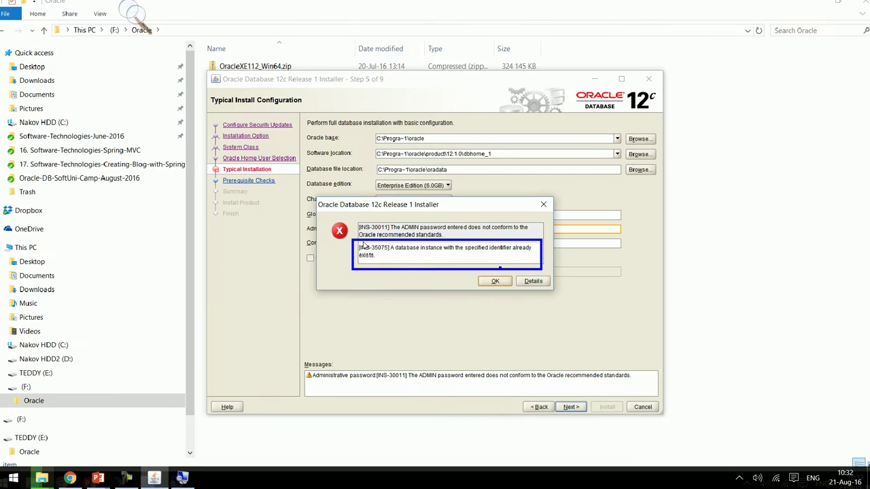
click(488, 281)
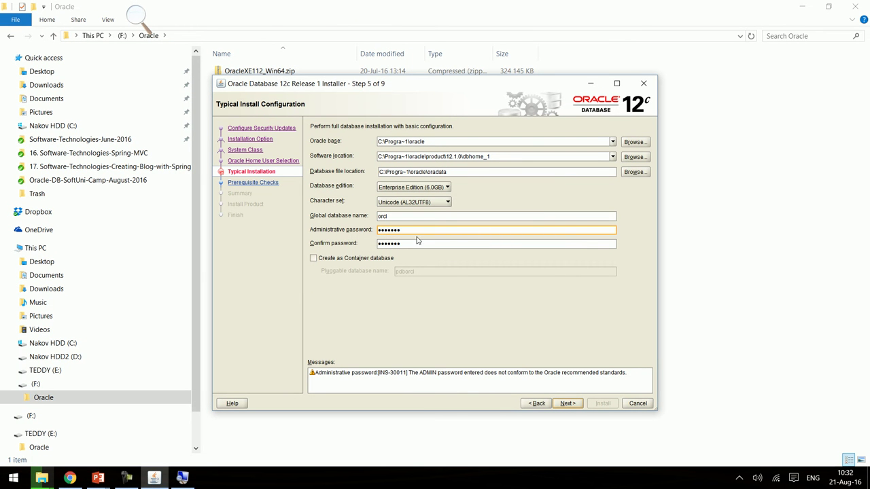
click(406, 216)
text(22)
key(BackSpace)
click(565, 403)
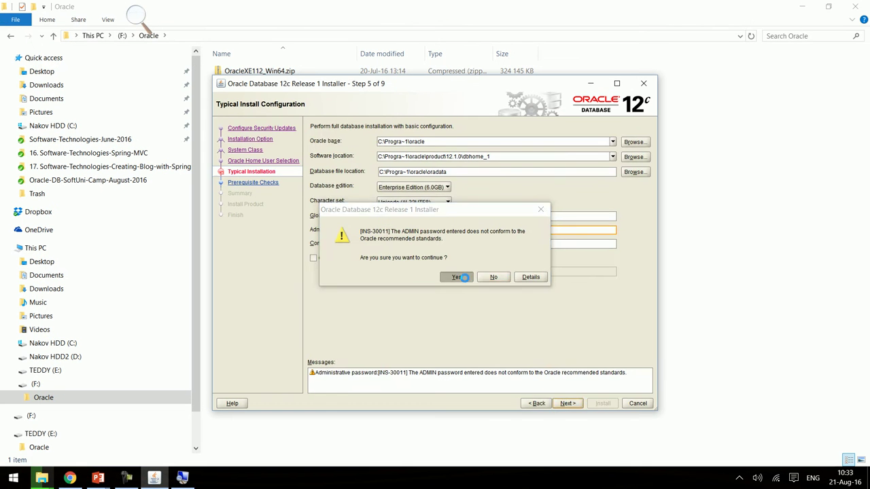
click(448, 276)
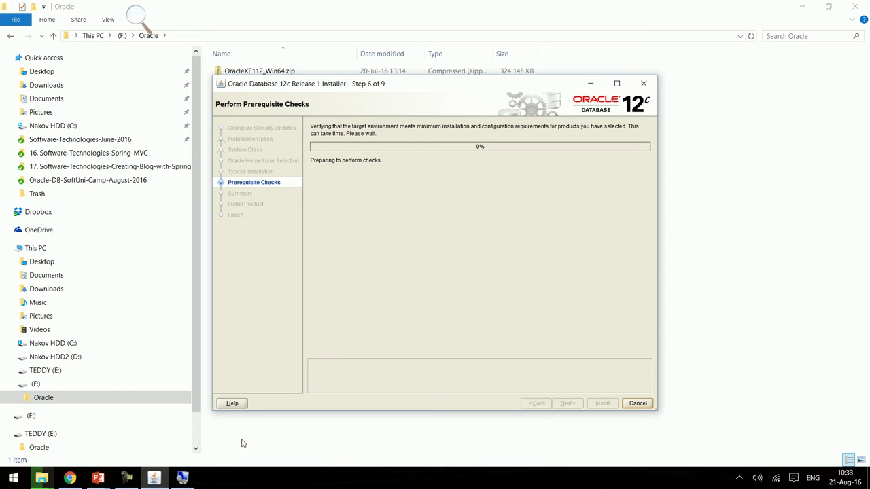
Bring the PowerPoint slide show to the front from its taskbar thumbnail
mouse_move(103, 479)
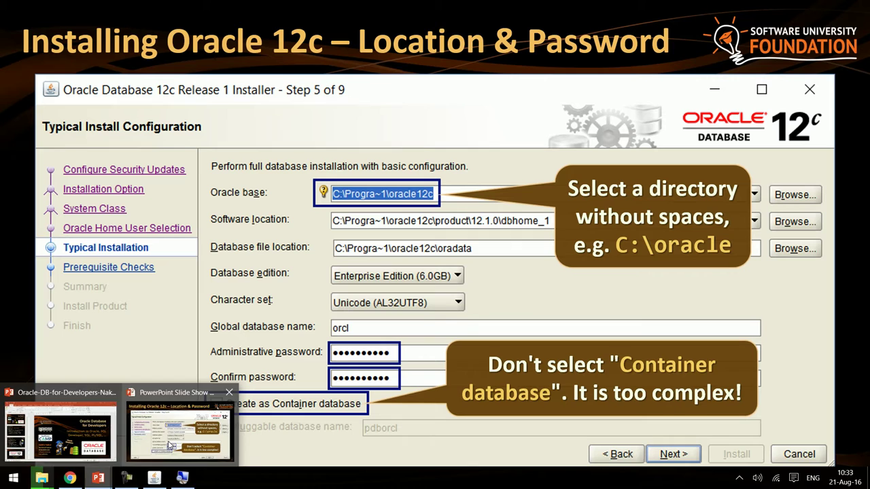
click(170, 445)
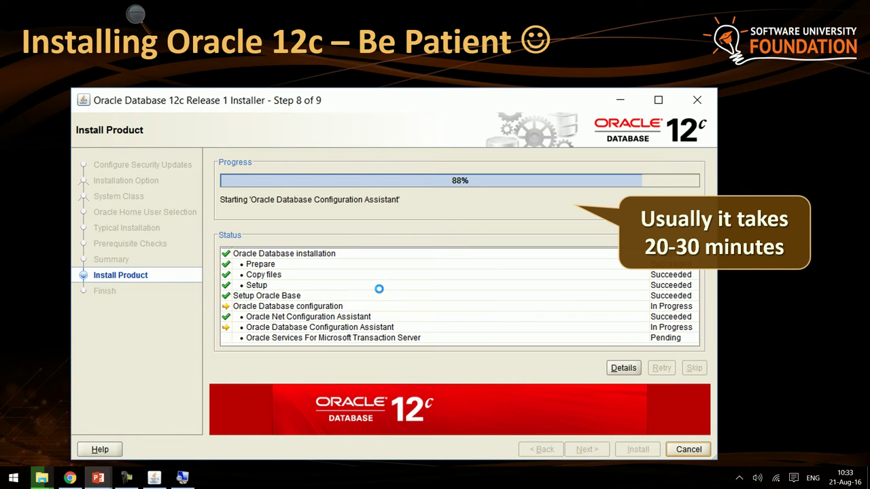
Check CPU and memory in Task Manager's Performance tab, then advance the slides to slide 11
key(ctrl+shift+Escape)
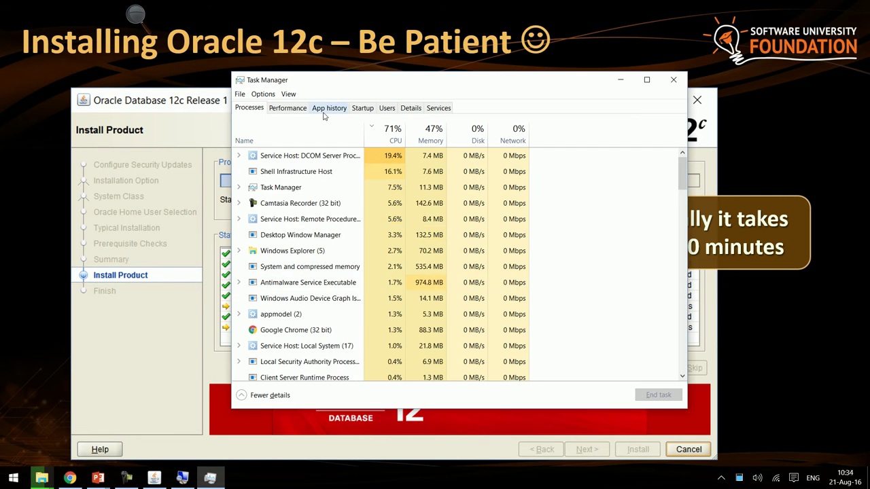
click(299, 112)
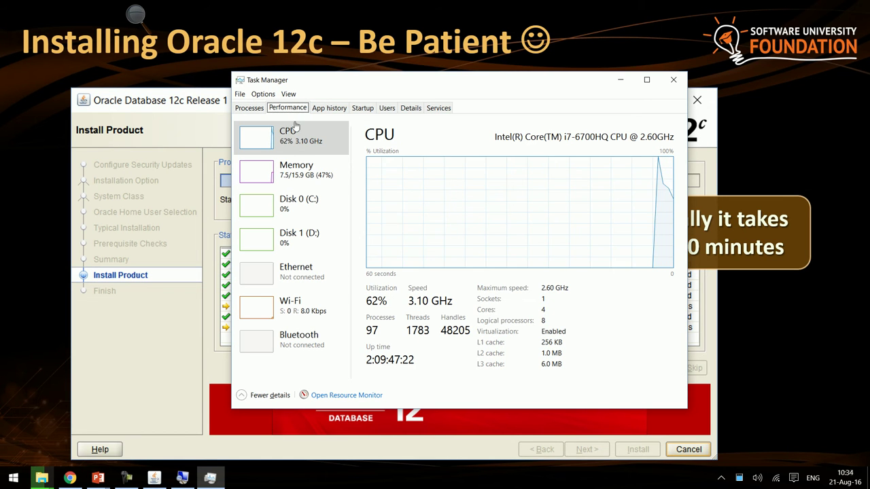
click(620, 79)
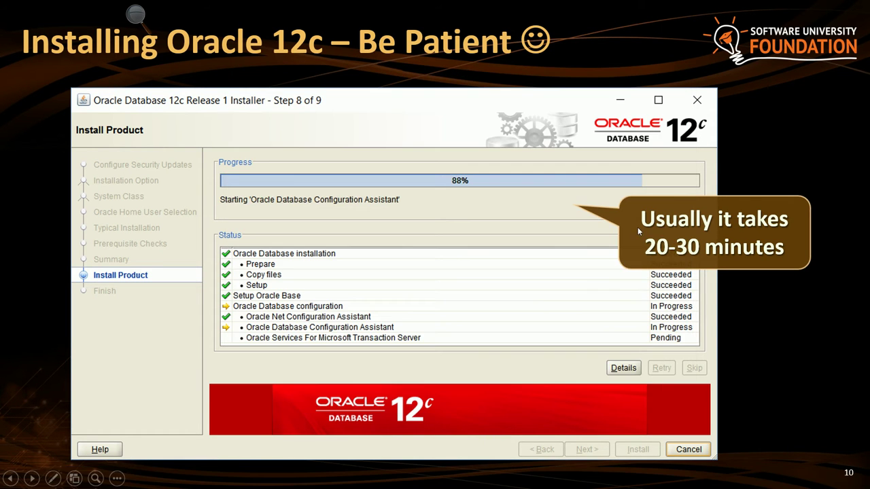
click(753, 283)
click(752, 282)
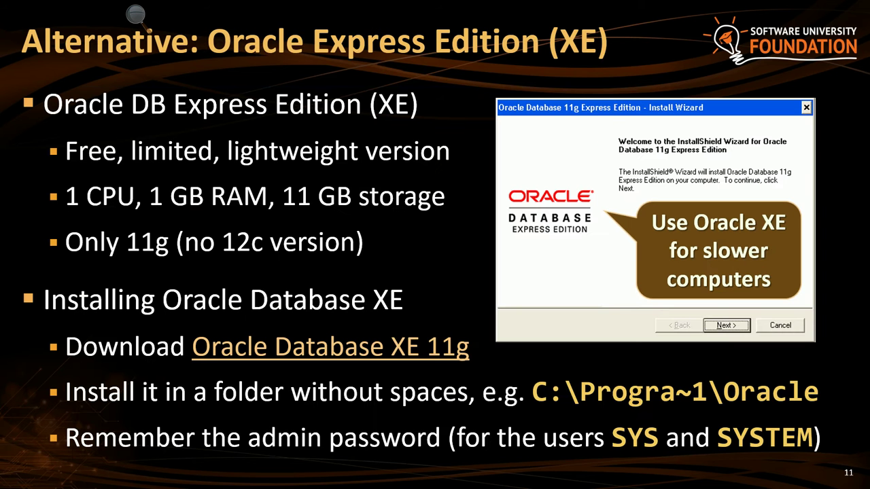
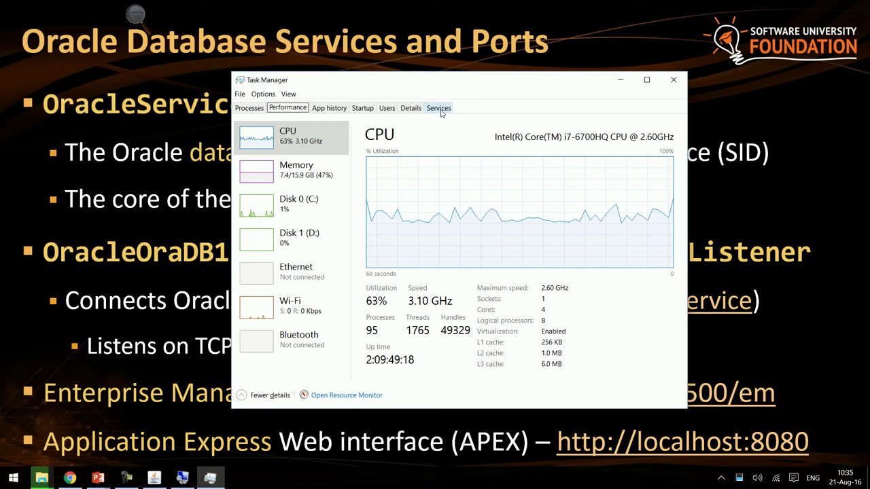
Nudge Task Manager up and jump through services to NcdAutoSetup, SQLWriter and MSDTC
drag(452, 91, 455, 82)
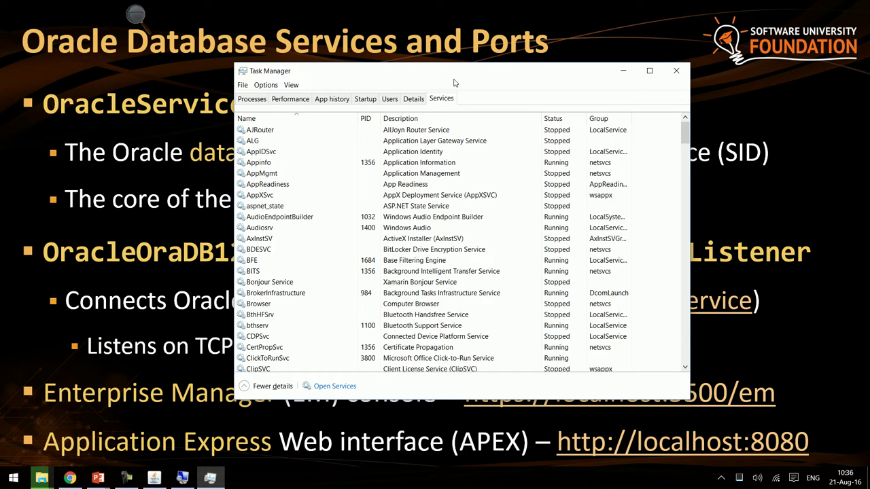
click(338, 238)
key(m)
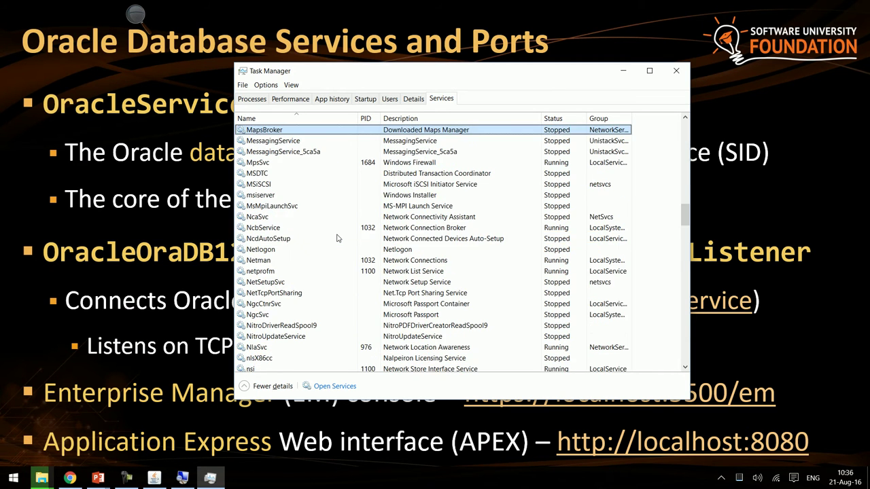
click(337, 237)
key(s)
key(q)
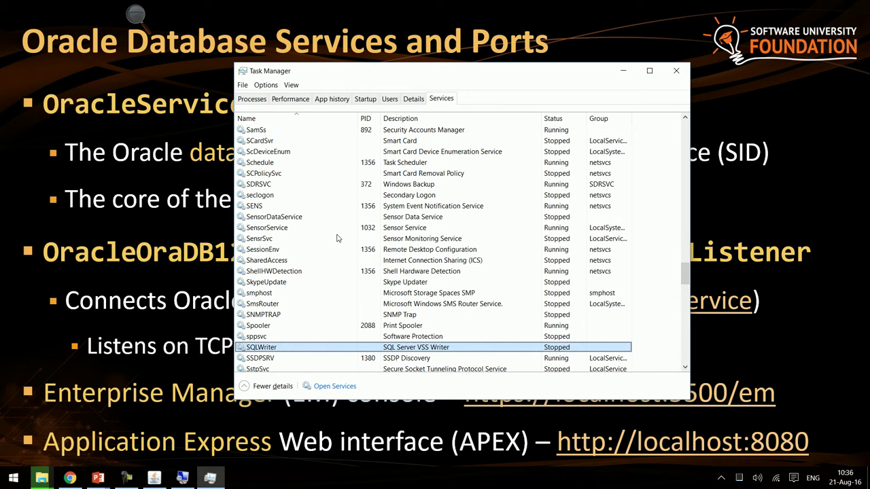
scroll(337, 238, down, 3)
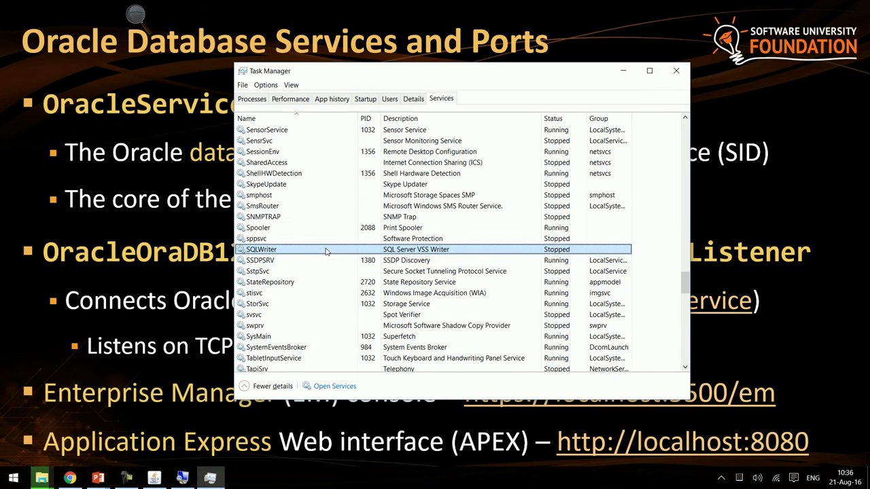
key(m)
key(s)
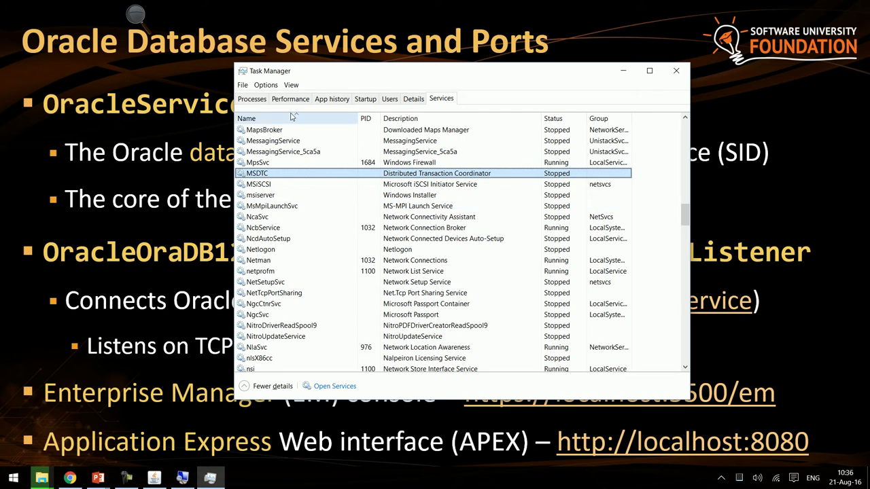
Sort services by Name and browse from MessagingService and MSDTC to msiserver and SQLWriter
click(283, 119)
click(282, 119)
click(280, 141)
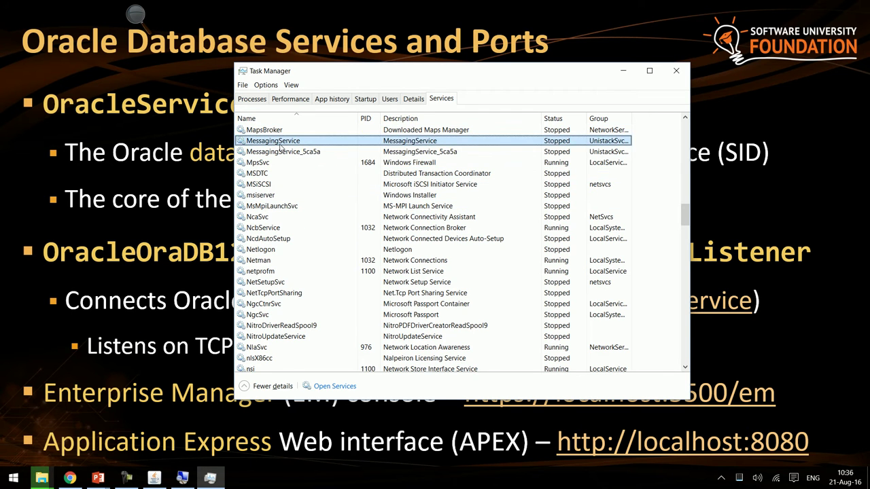
key(m)
key(s)
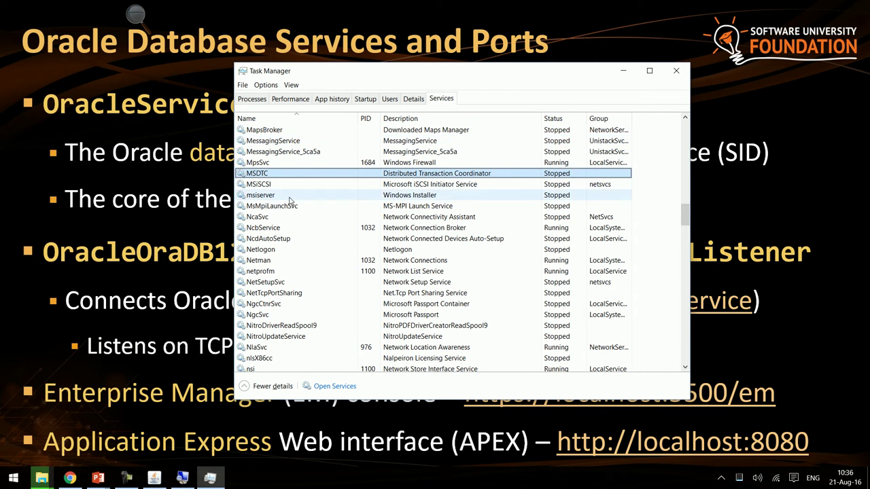
click(289, 196)
key(s)
key(q)
scroll(300, 222, down, 2)
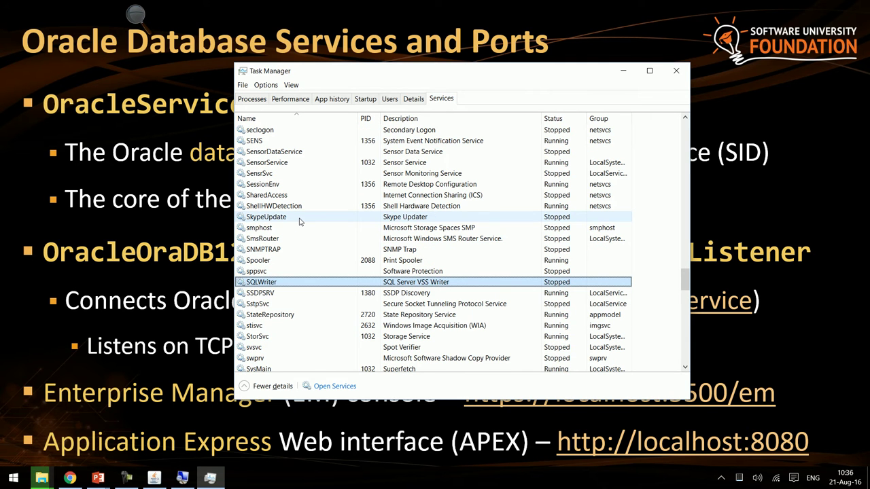
Jump between SNMPTRAP, Netlogon and SQLWriter, then bring up the Start menu
click(299, 248)
key(m)
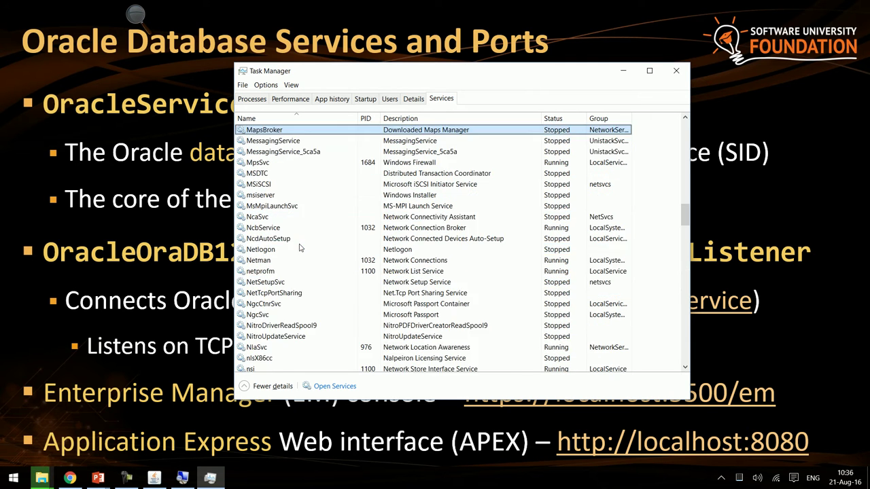
click(300, 249)
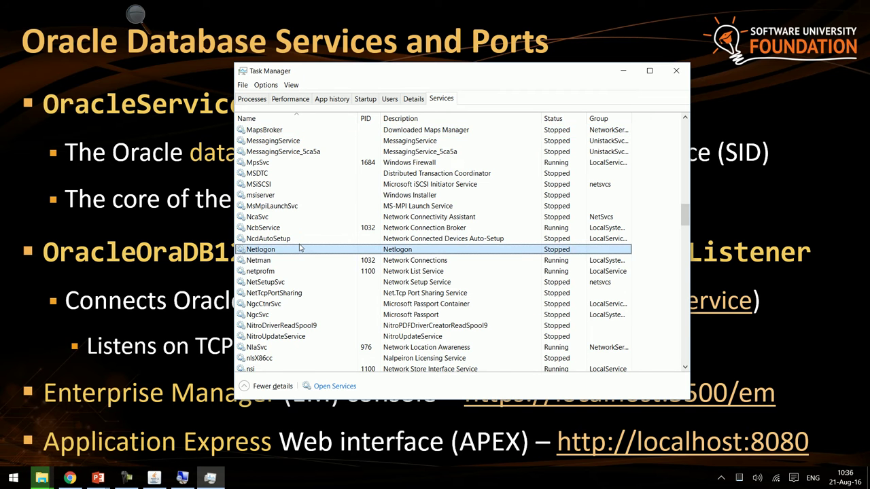
key(s)
key(q)
key(l)
key(super)
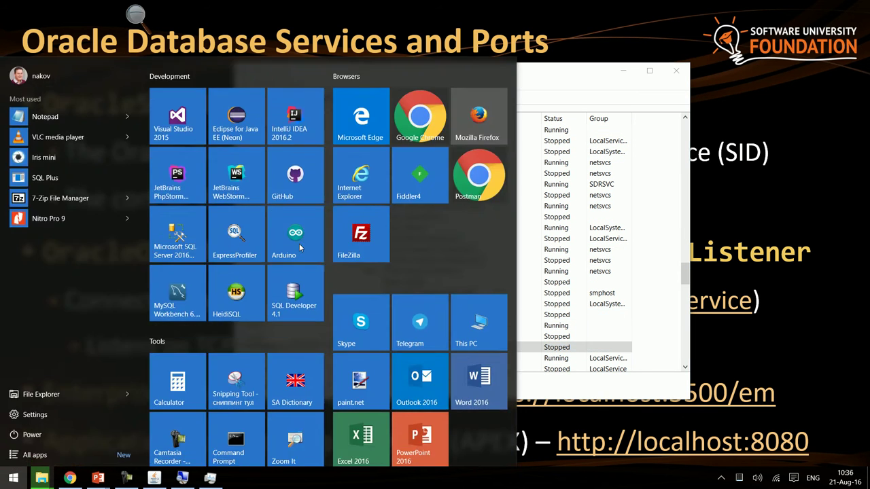
Search for 'services' from the Start menu and launch the Services app
text(servives)
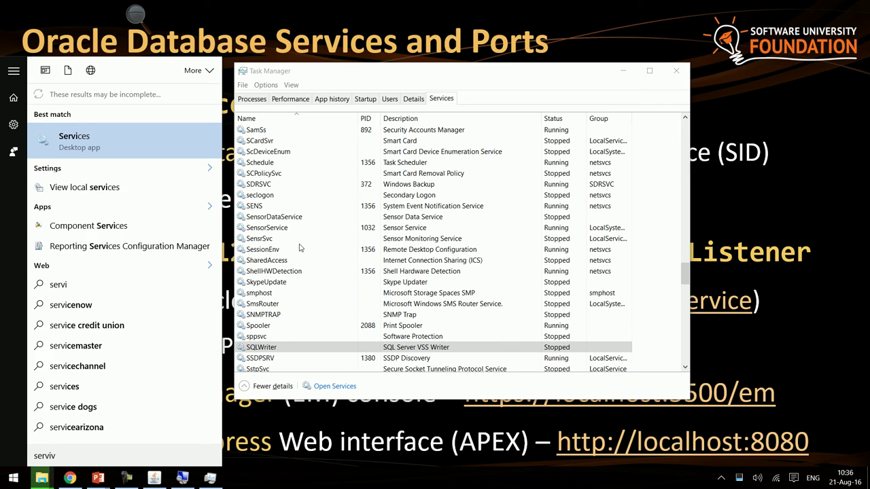
key(BackSpace)
key(BackSpace)
key(BackSpace)
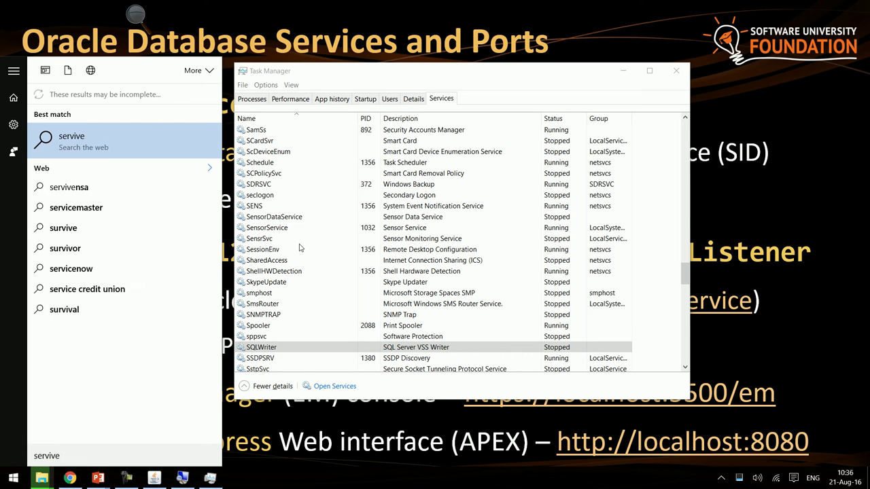
text(ces)
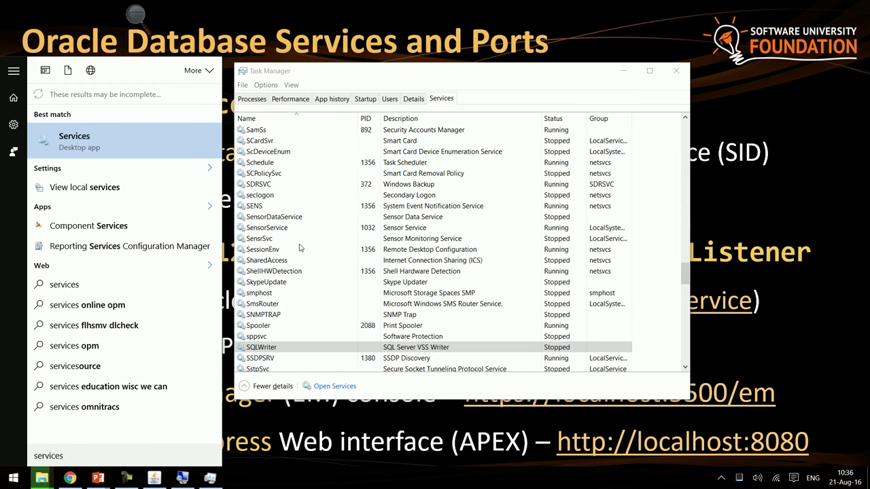
key(Return)
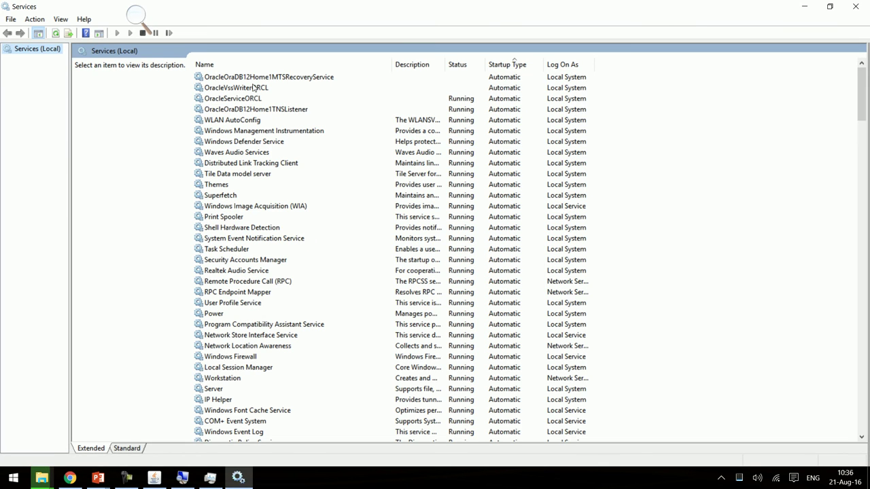
Select OracleOraDB12Home1MTSRecoveryService and temporarily mark the Oracle service names
click(250, 78)
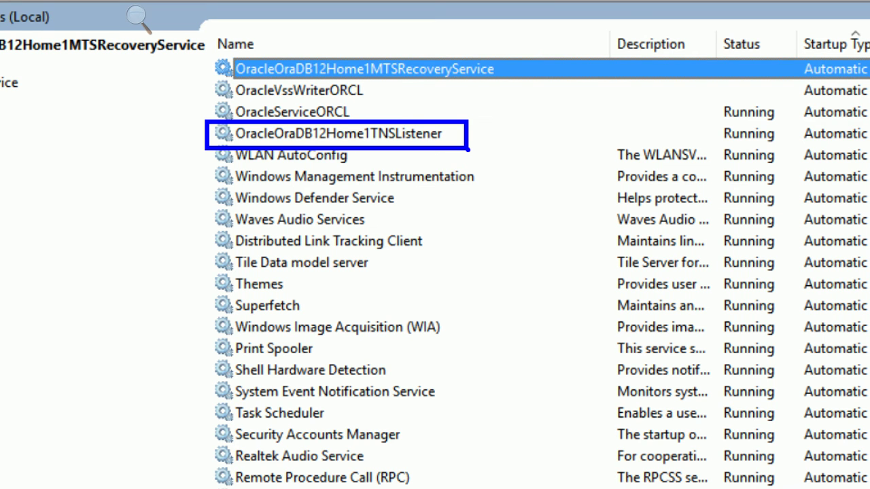
key(ctrl+z)
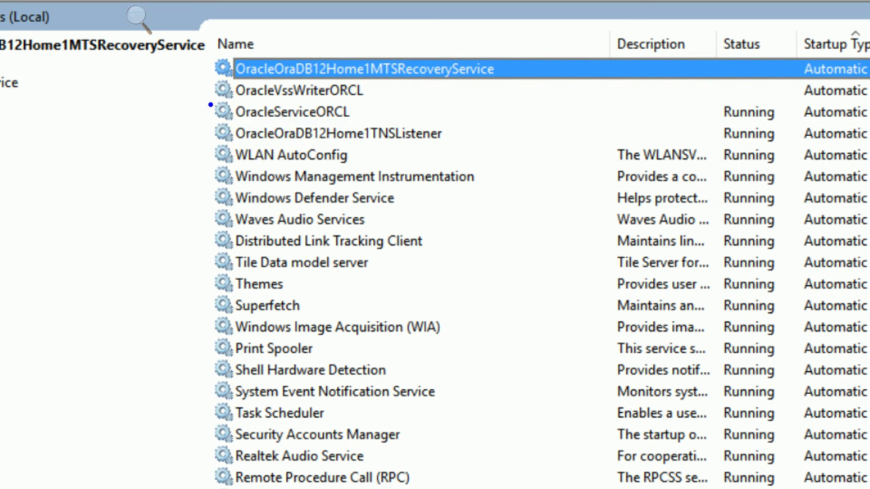
mouse_move(214, 94)
mouse_down()
mouse_move(337, 99)
mouse_move(348, 72)
mouse_move(222, 80)
mouse_move(212, 94)
mouse_move(232, 95)
mouse_up()
key(ctrl+z)
mouse_move(287, 51)
mouse_down()
mouse_move(214, 68)
mouse_move(448, 89)
mouse_move(343, 46)
mouse_up()
key(ctrl+z)
Browse to SQL Server VSS Writer and State Repository Service, then sort services by name
scroll(225, 89, down, 20)
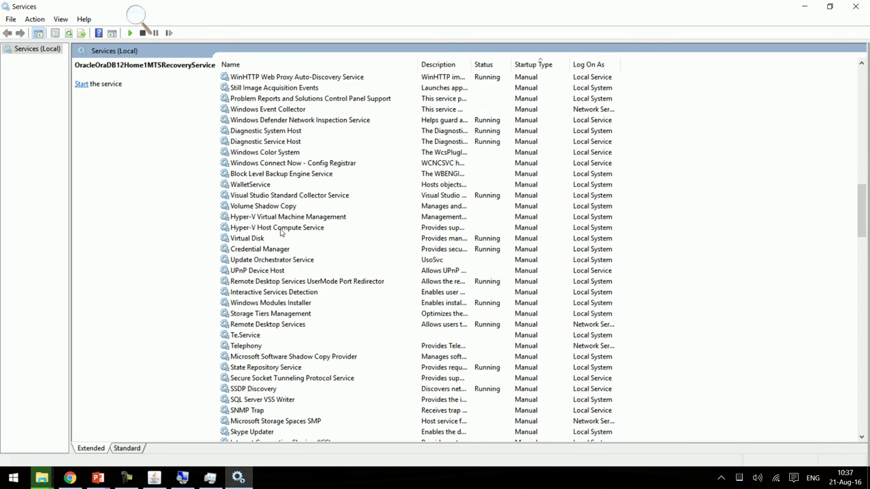
scroll(275, 206, down, 1)
click(272, 370)
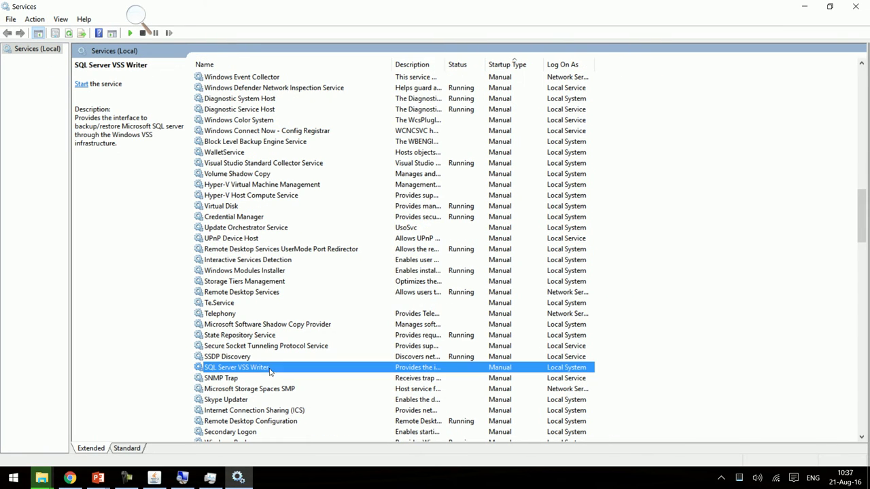
scroll(271, 259, down, 3)
click(264, 239)
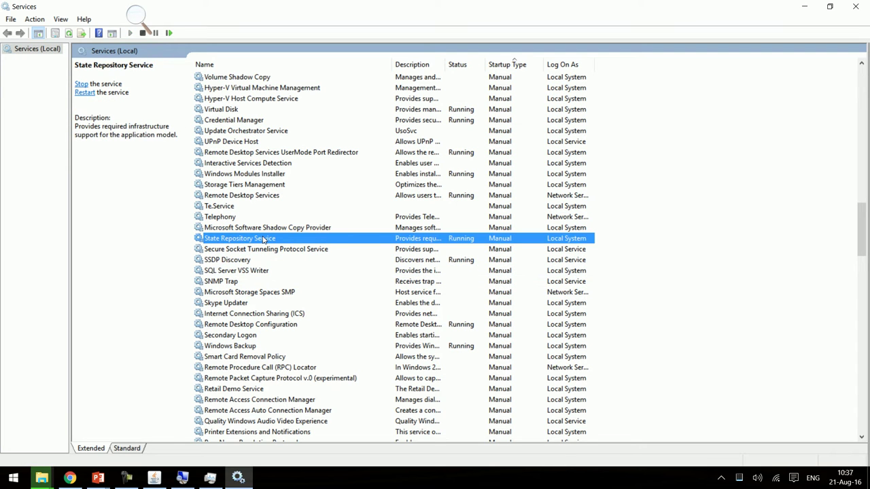
key(m)
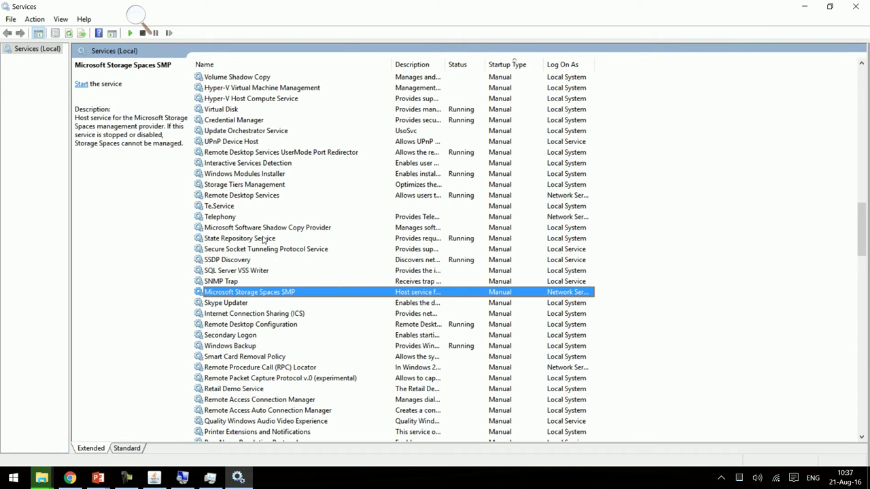
click(263, 65)
click(264, 122)
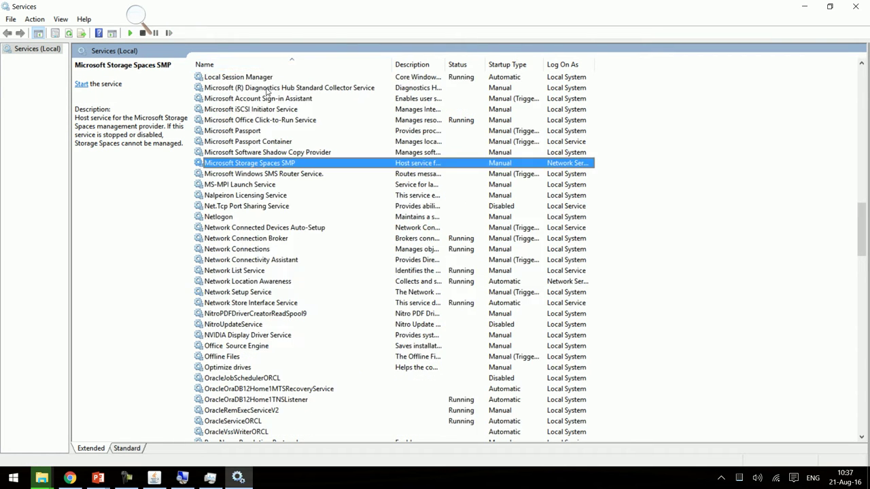
Jump to Server and MS-MPI Launch Service, scroll the list, and close the Services console
text(sql)
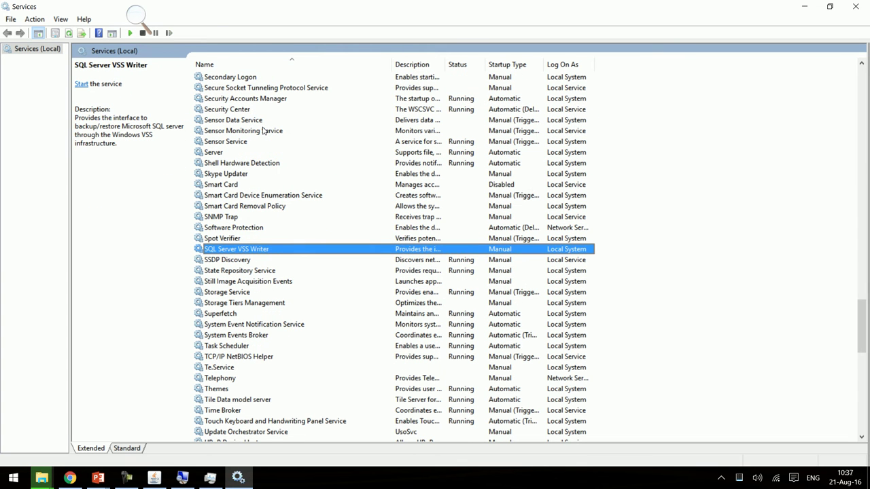
click(271, 156)
key(m)
key(s)
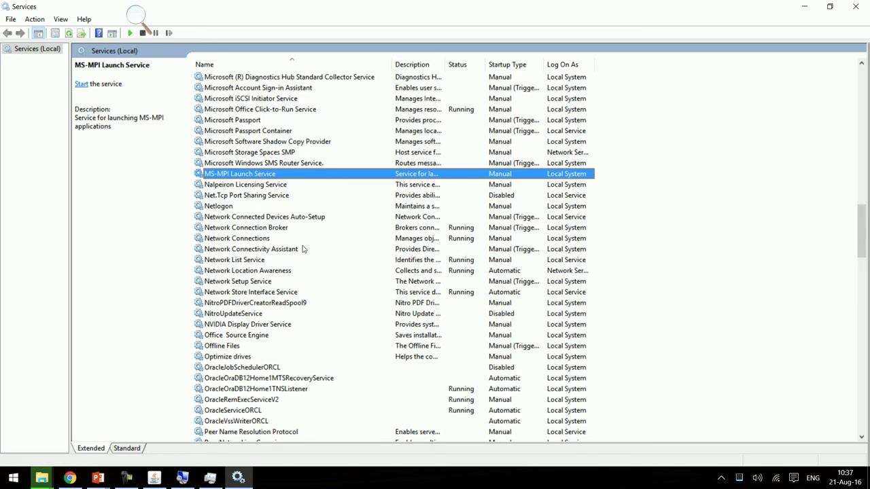
scroll(305, 248, down, 17)
scroll(296, 270, down, 7)
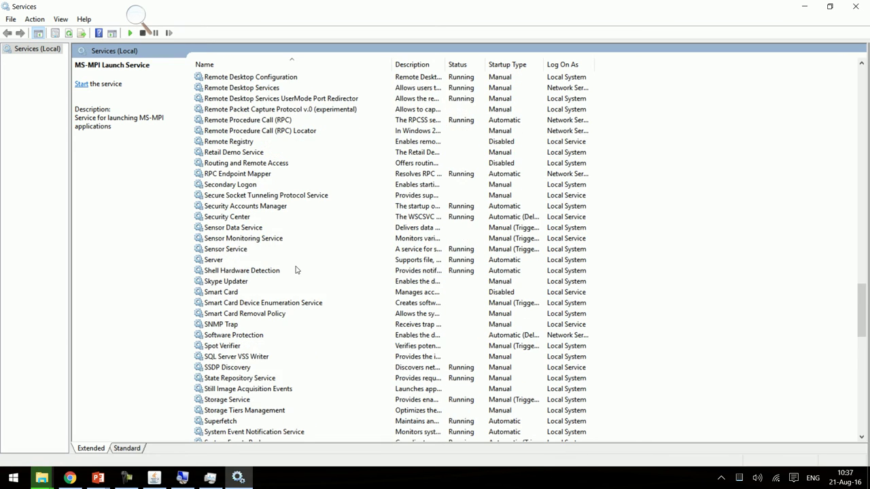
scroll(296, 282, down, 14)
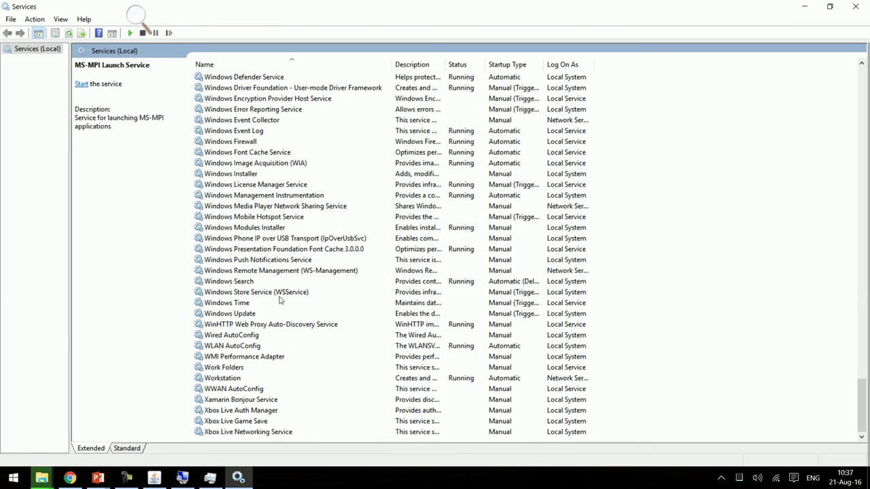
scroll(279, 300, up, 20)
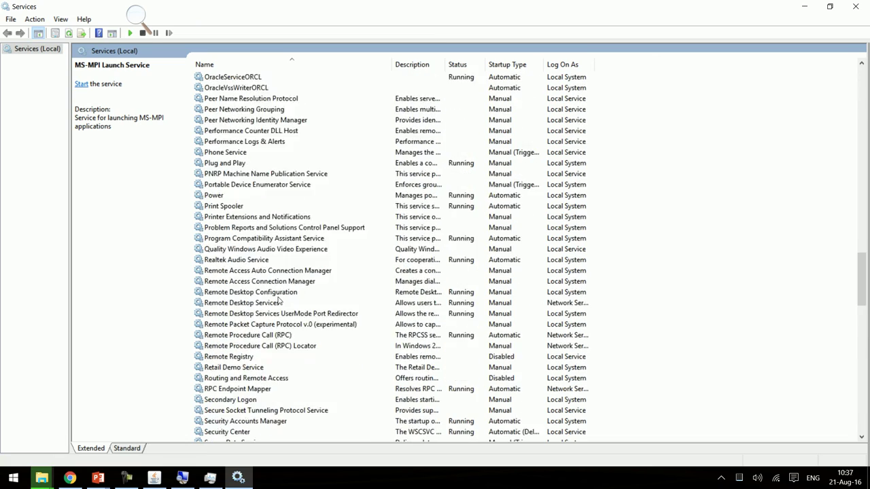
scroll(279, 299, up, 20)
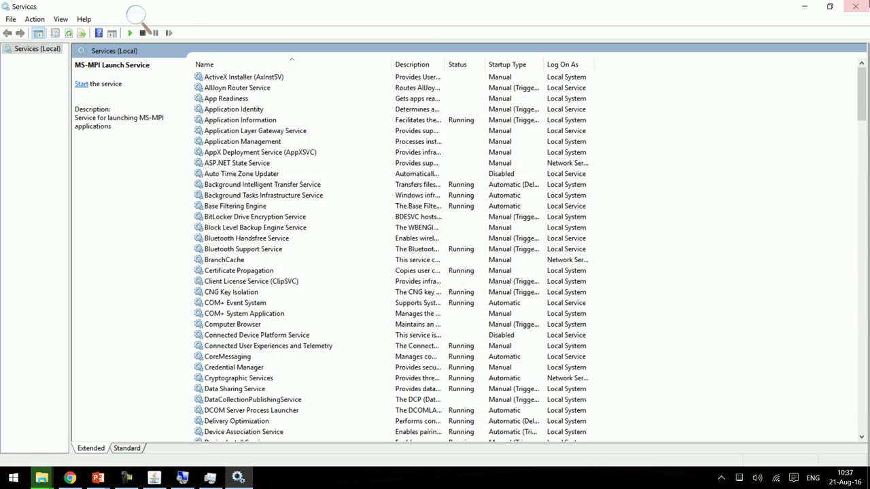
click(864, 6)
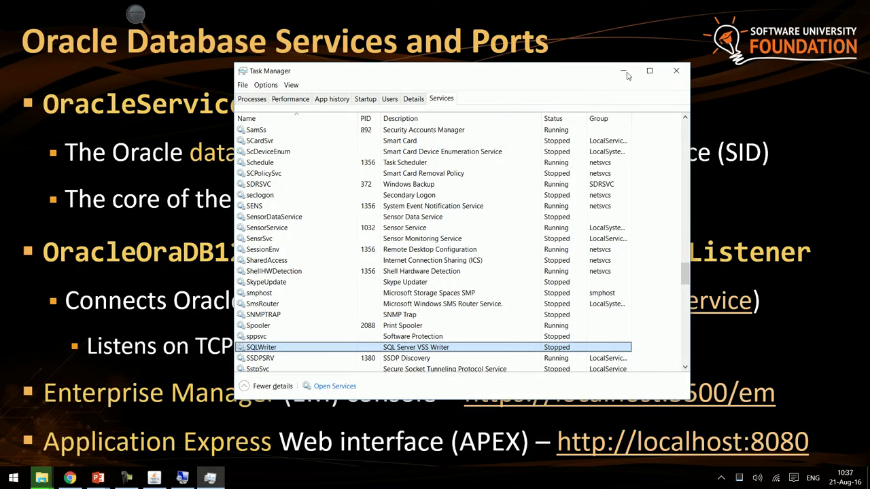
Hide Task Manager and ink-mark ORCL, XE, OracleOraDB12Home1 and OracleXETNSListener on the slide
click(622, 74)
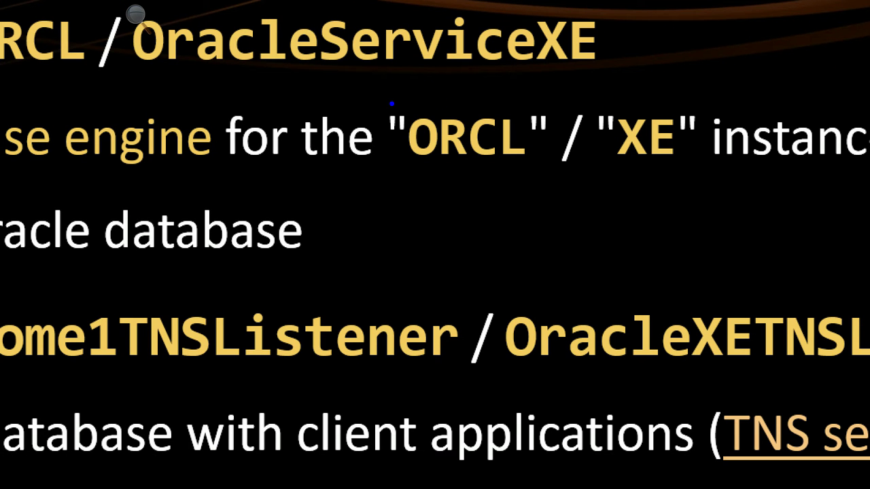
mouse_move(392, 104)
mouse_down()
mouse_move(421, 146)
mouse_move(523, 179)
mouse_move(543, 167)
mouse_up()
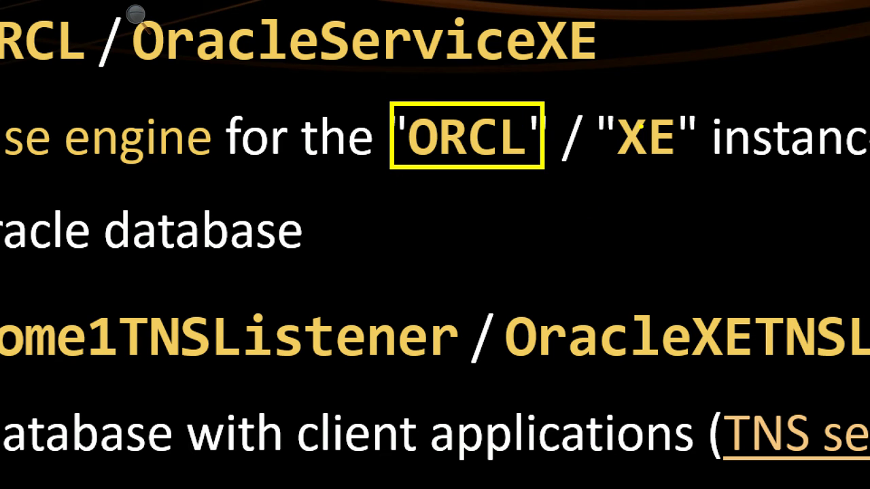
key(e)
mouse_move(675, 113)
mouse_down()
mouse_move(625, 110)
mouse_move(611, 170)
mouse_move(685, 106)
mouse_move(601, 134)
mouse_up()
key(e)
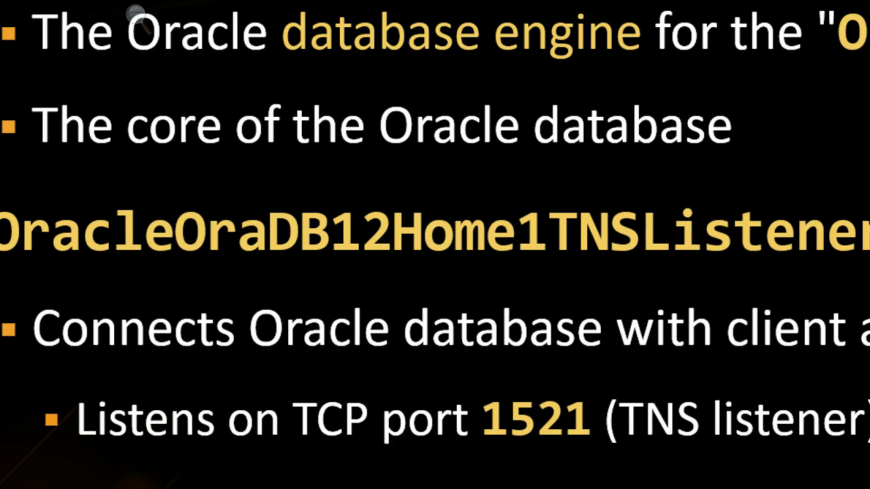
mouse_move(804, 235)
mouse_down()
mouse_move(757, 232)
mouse_move(671, 186)
mouse_up()
key(e)
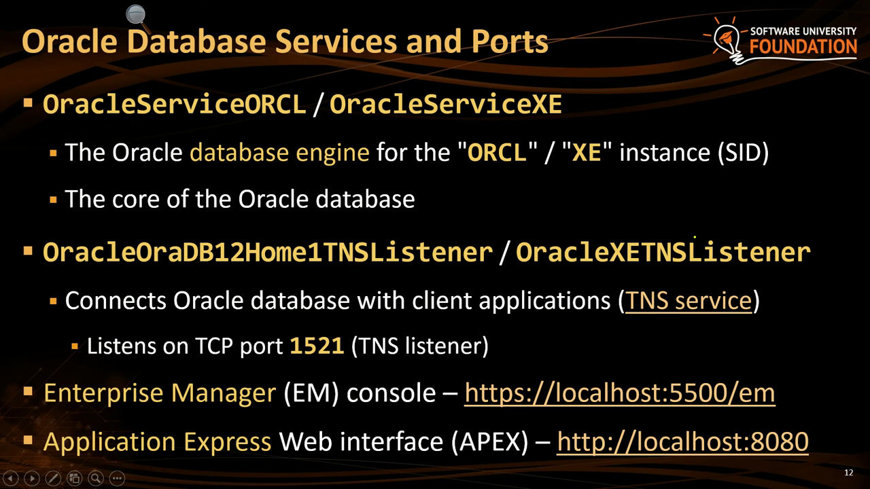
mouse_move(806, 237)
mouse_down()
mouse_move(561, 243)
mouse_move(733, 233)
mouse_move(553, 228)
mouse_up()
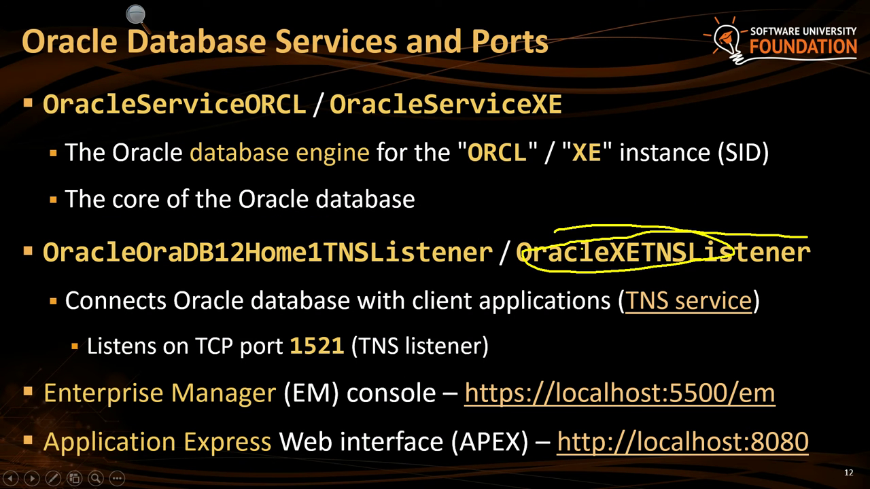
key(Escape)
Follow the Enterprise Manager link, dismiss the download error, and bring Chrome forward
click(586, 397)
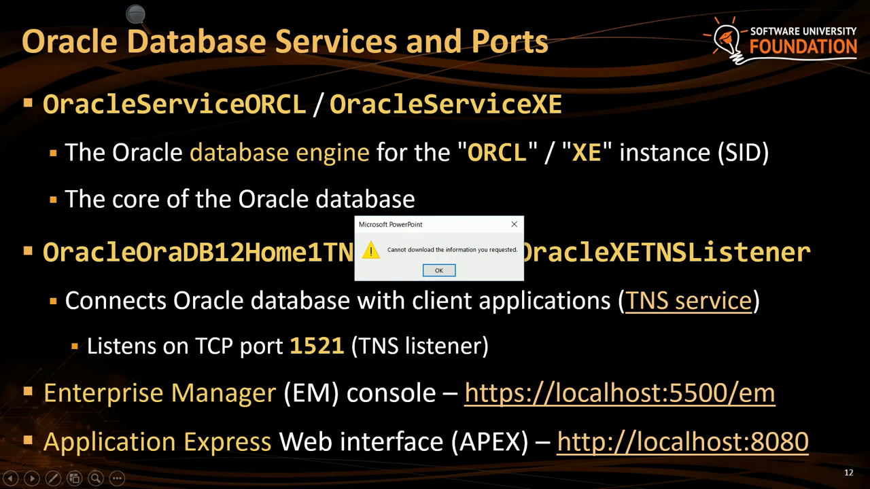
click(432, 273)
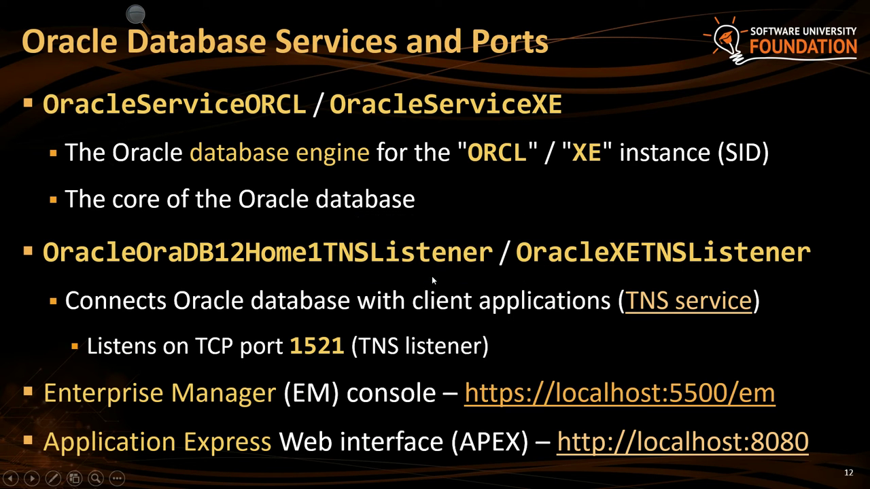
key(alt+Tab)
key(alt+Tab)
key(Tab)
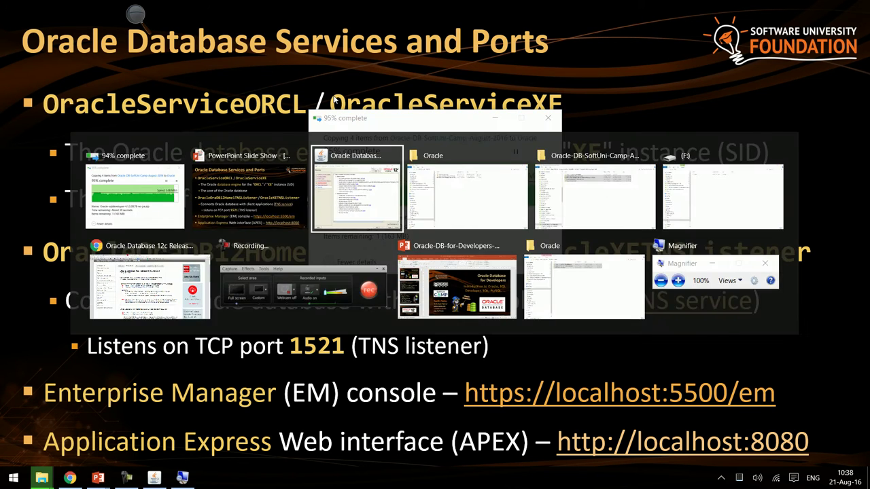
click(70, 478)
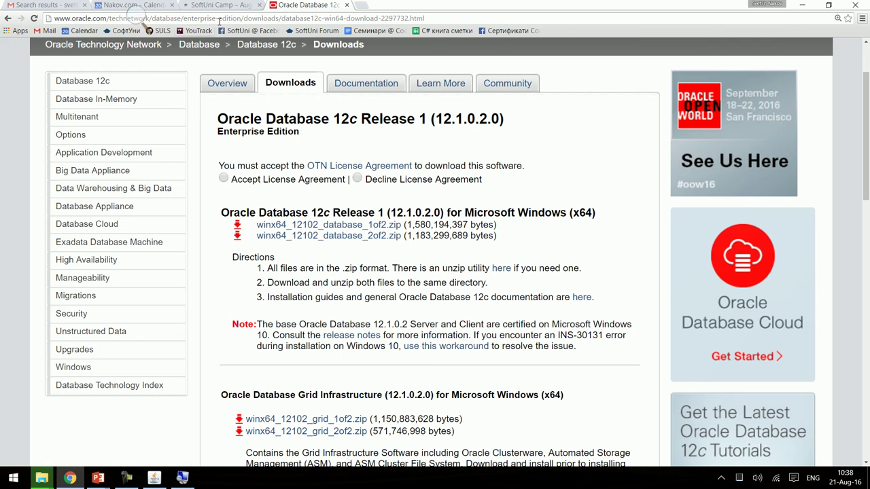
click(362, 6)
text(loc)
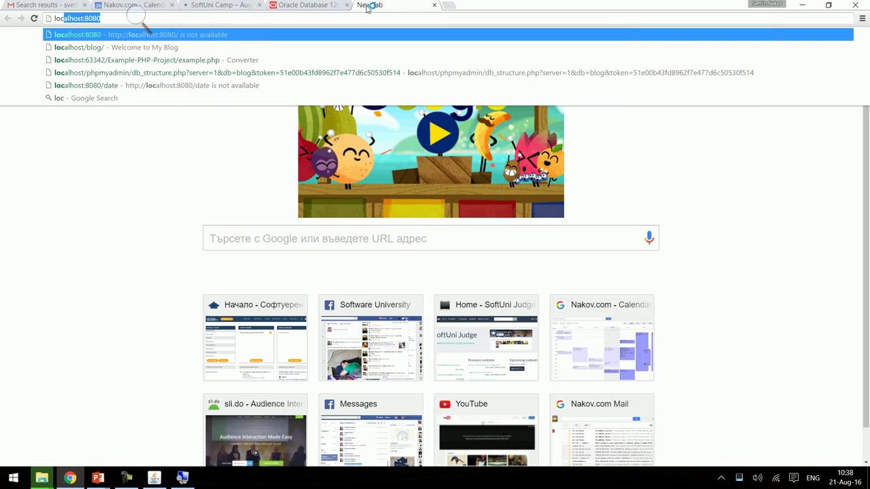
text(alhost:)
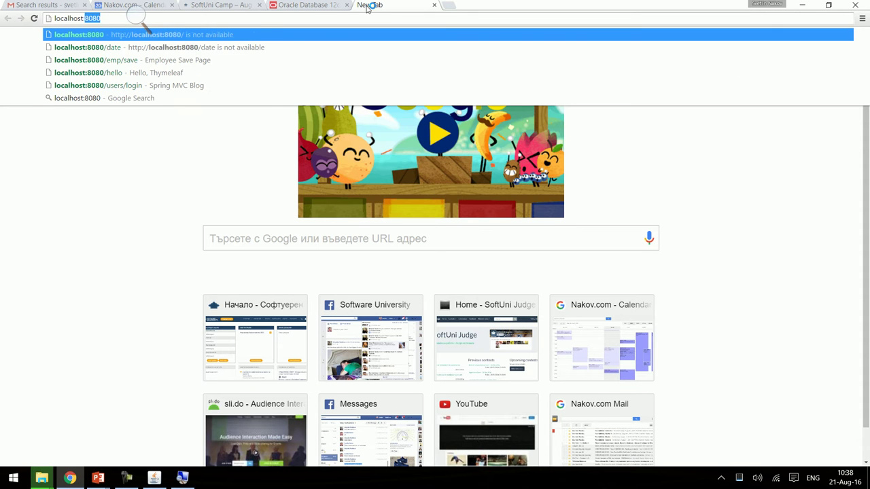
text(5500)
key(Home)
text(https://)
key(Return)
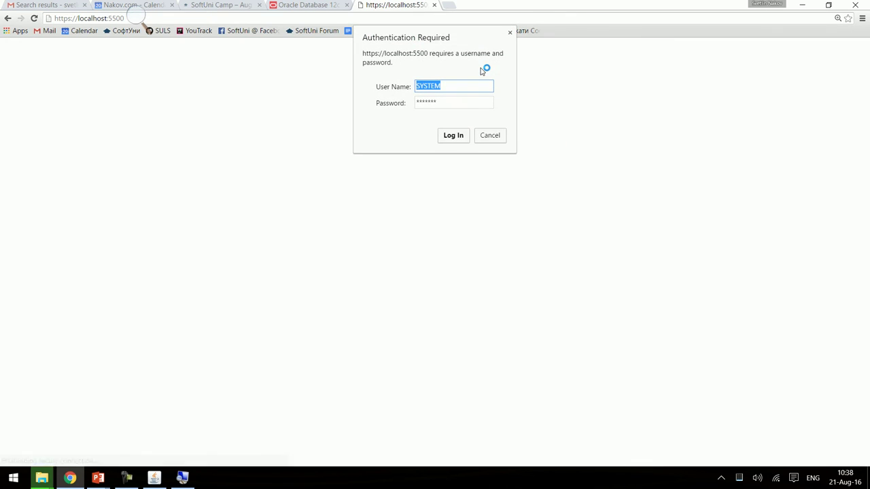
click(457, 135)
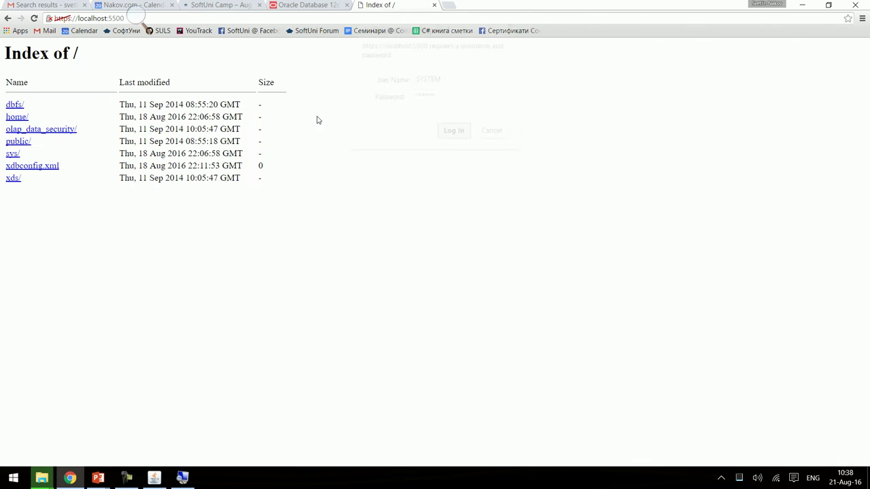
Close the magnifier, load localhost:5500/em for EM Express, then switch to File Explorer
key(super+plus)
click(238, 8)
click(151, 18)
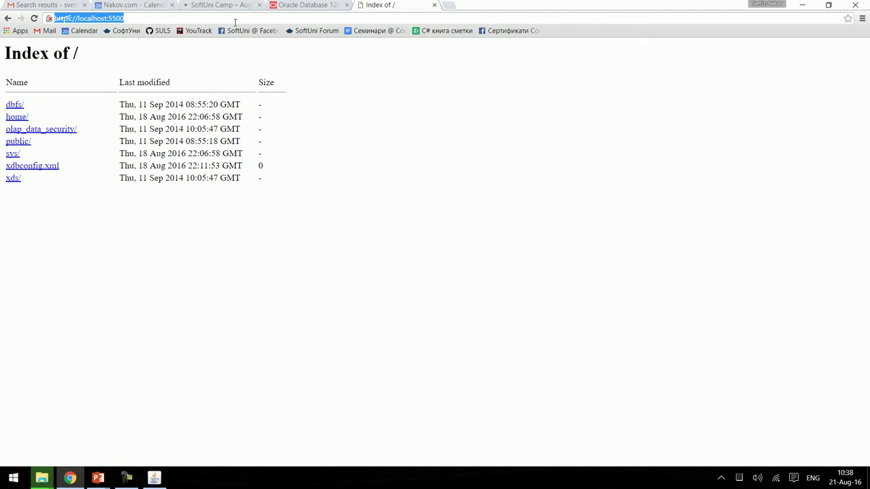
click(235, 21)
text(/em)
key(Return)
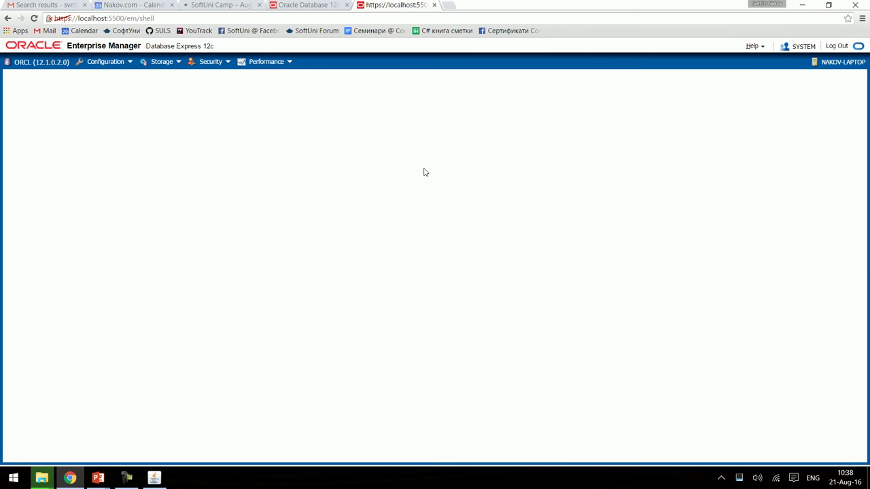
key(alt+Tab)
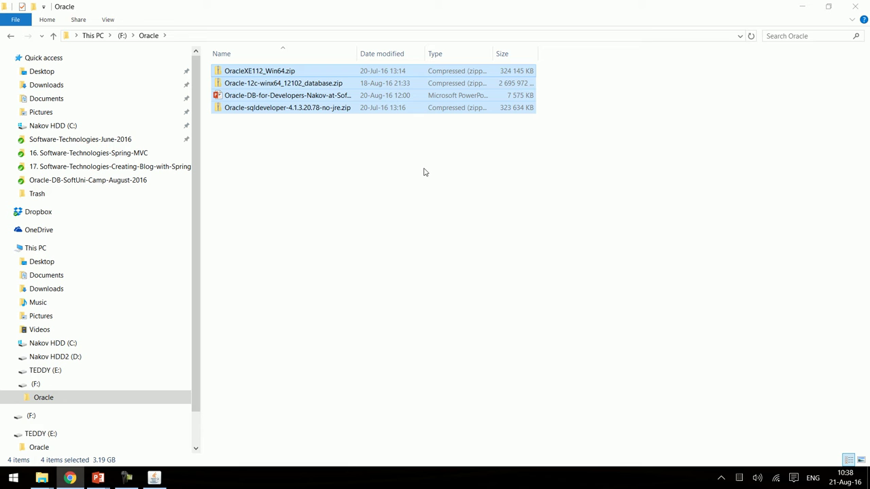
Widen the Oracle folder's Name column to show the full archive names
click(413, 168)
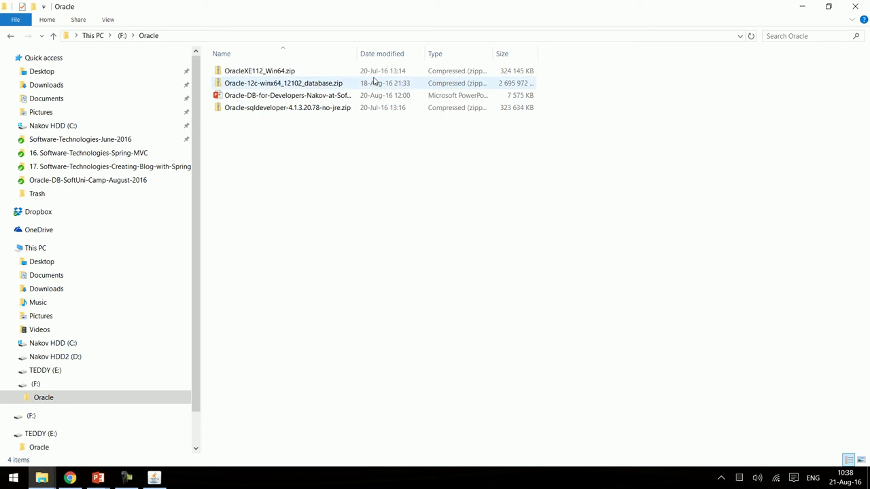
drag(357, 54, 382, 54)
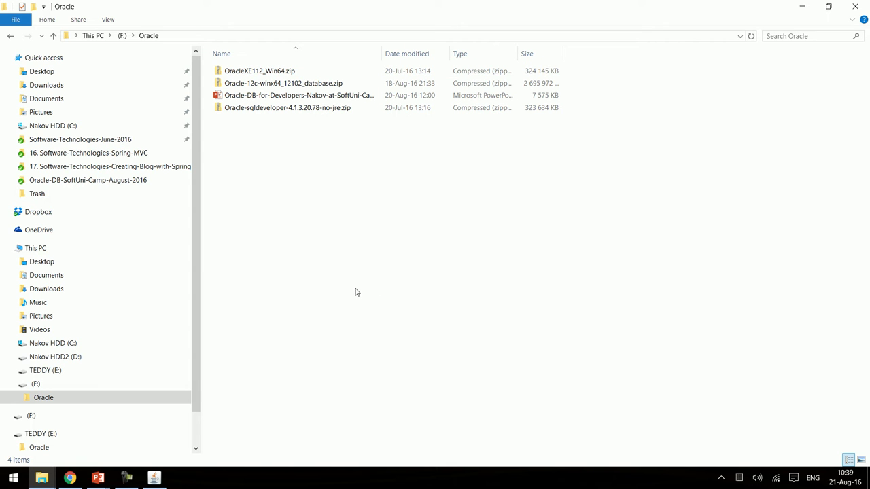
drag(194, 258, 195, 288)
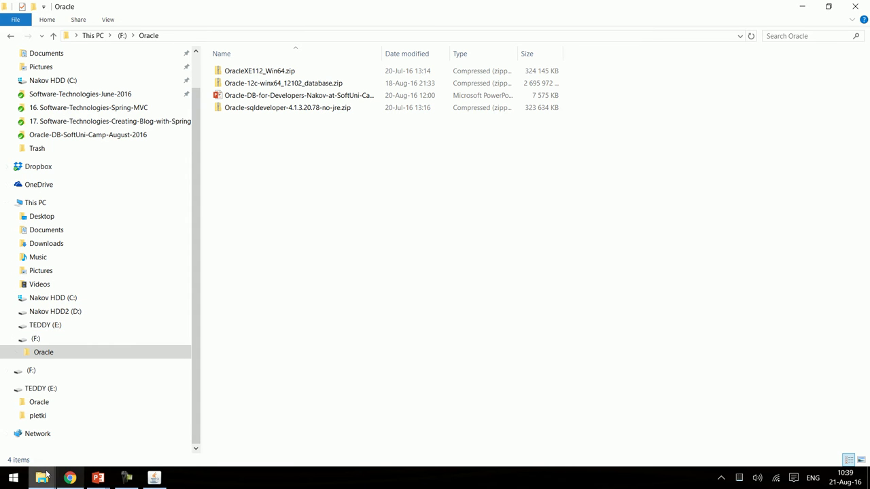
Close the extra (F:) window and the duplicate Oracle folder window from the taskbar thumbnails
mouse_move(49, 475)
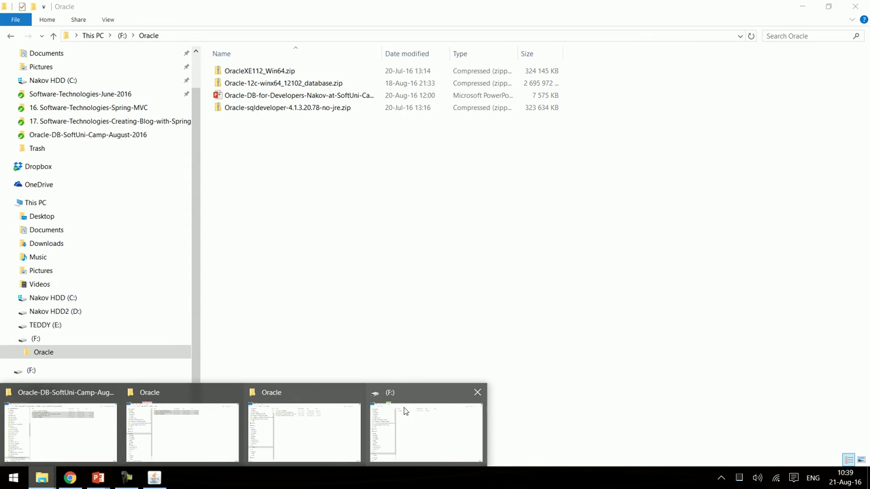
click(477, 393)
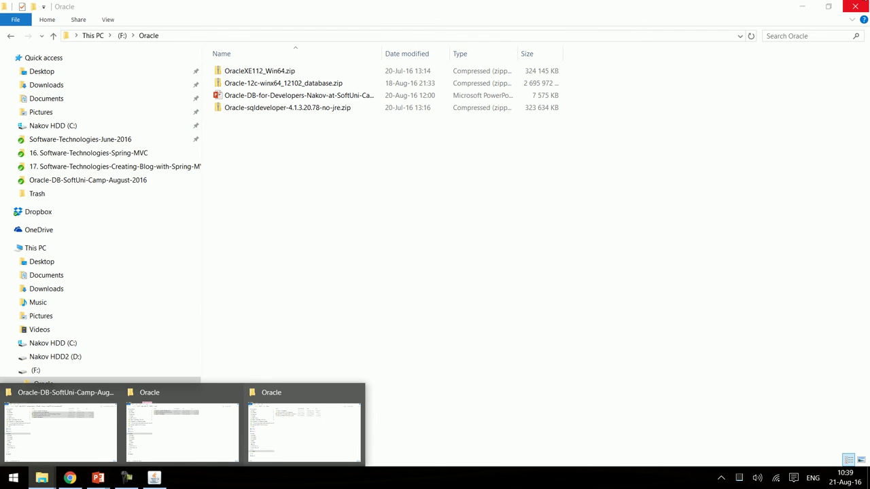
click(354, 392)
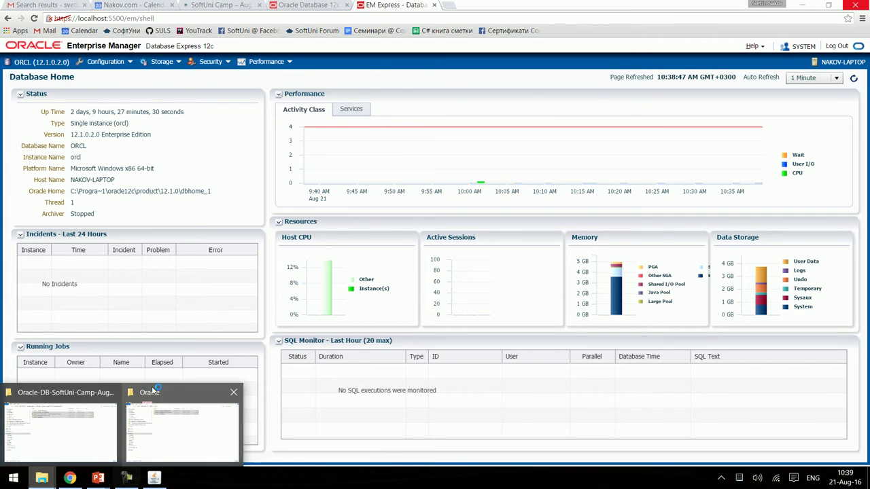
Cancel the Oracle 12c installer at its Step 7 summary, confirm exit, and zoom Chrome to 150%
click(140, 421)
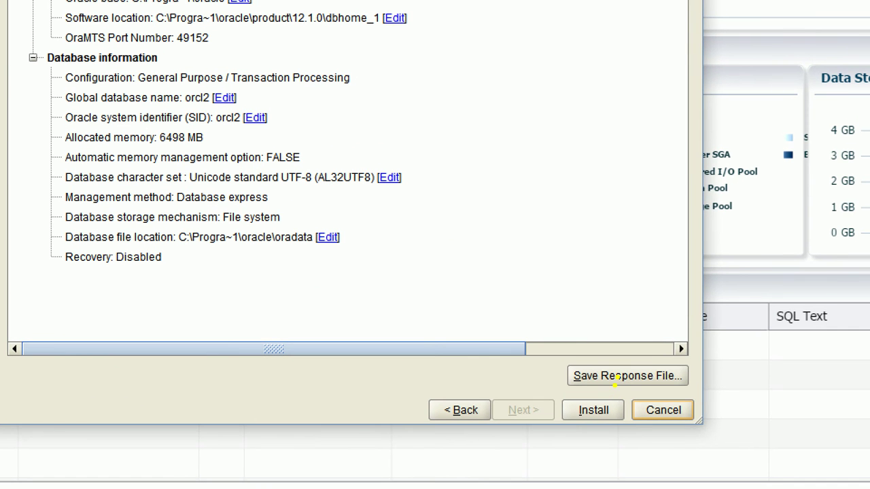
mouse_move(615, 392)
mouse_down()
mouse_move(615, 435)
mouse_move(619, 389)
mouse_up()
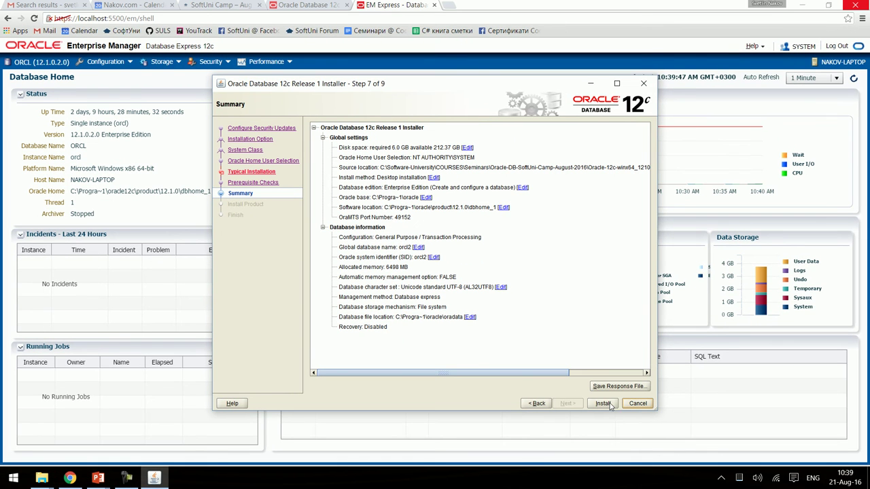
click(638, 403)
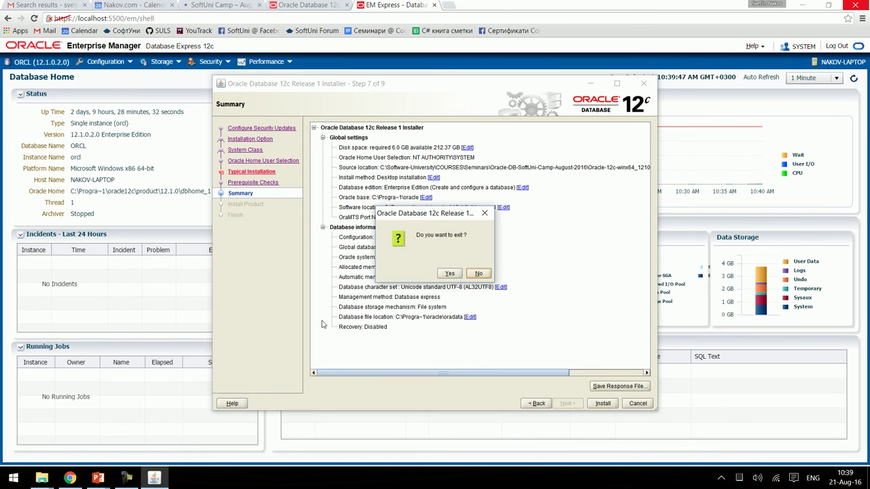
click(448, 275)
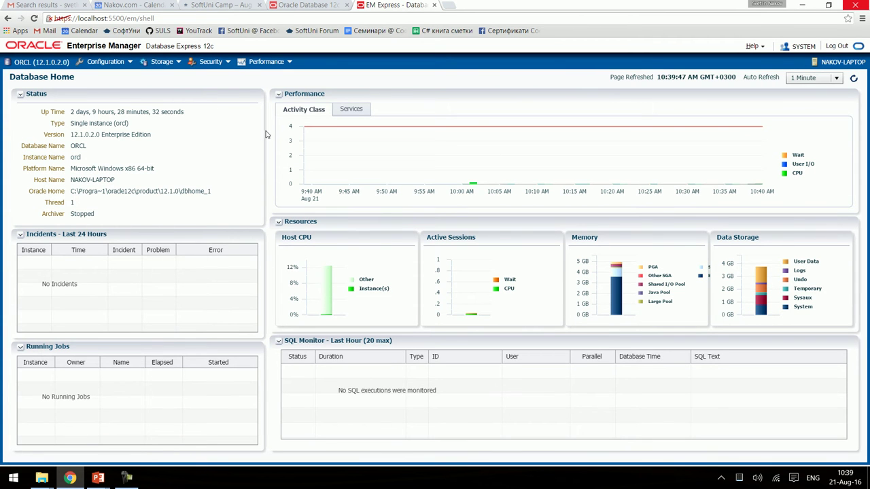
key(ctrl+plus)
key(ctrl+plus)
key(ctrl+plus)
Zoom EM Express to 200% and open Configuration > Initialization Parameters
key(ctrl+plus)
key(ctrl+plus)
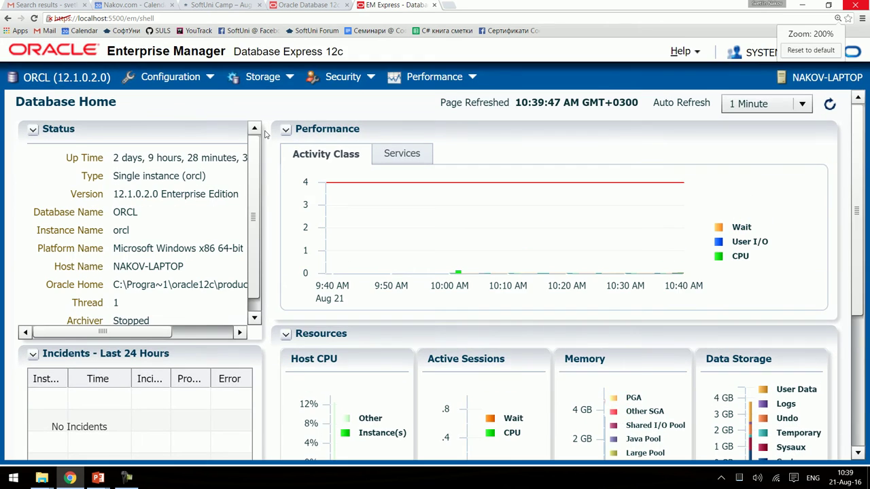
key(ctrl+minus)
key(ctrl+plus)
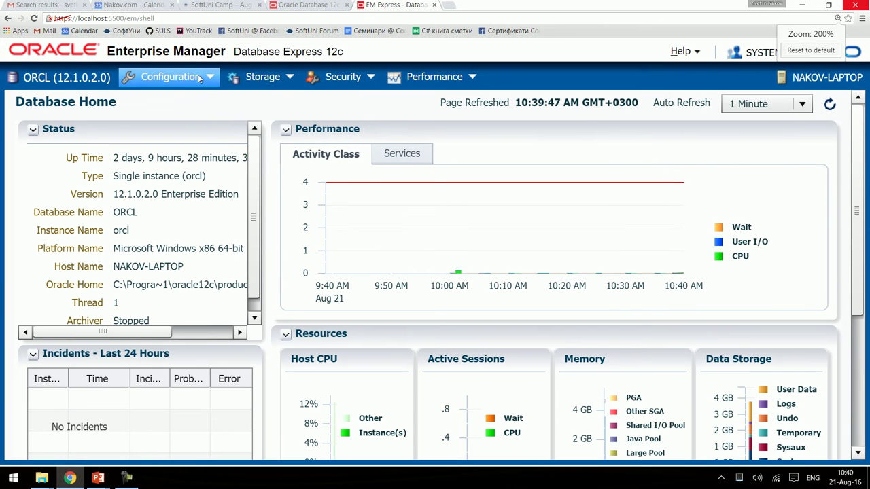
click(197, 76)
click(195, 99)
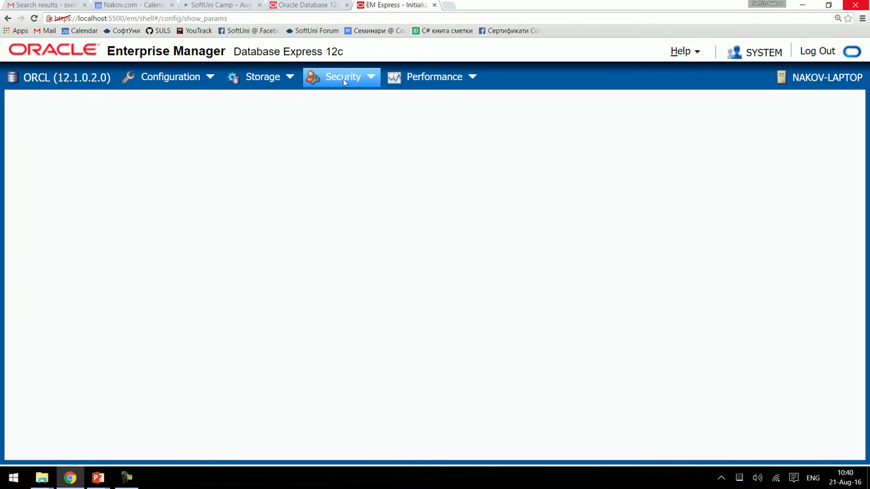
Open Security > Users and scroll through the database user accounts
click(343, 77)
click(352, 100)
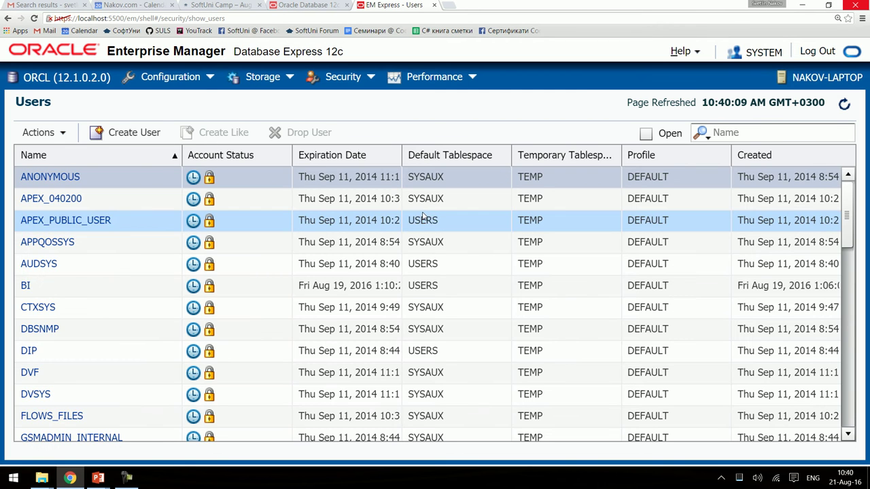
scroll(422, 216, down, 4)
scroll(221, 264, down, 2)
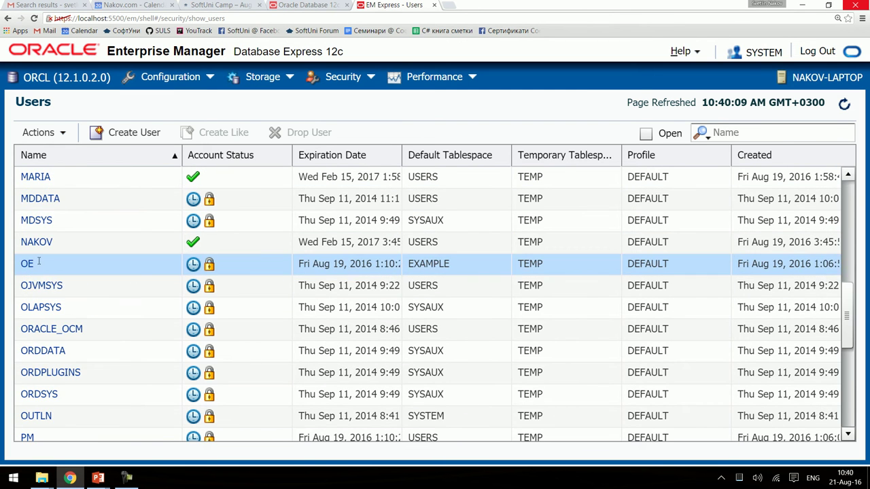
scroll(38, 262, down, 3)
scroll(48, 267, up, 8)
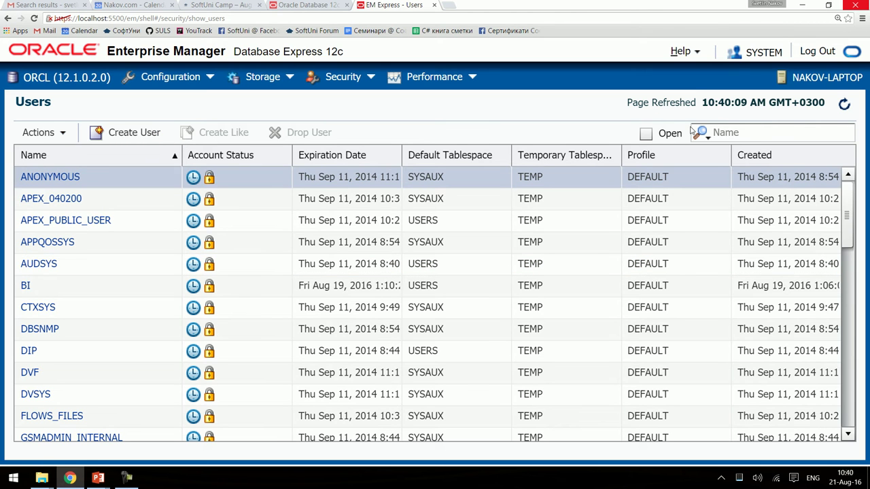
scroll(741, 204, down, 10)
scroll(742, 221, up, 1)
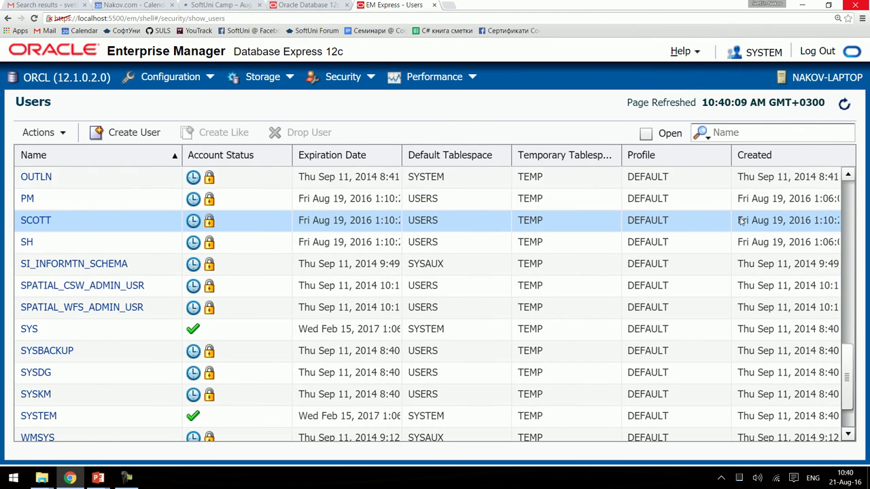
scroll(743, 220, up, 9)
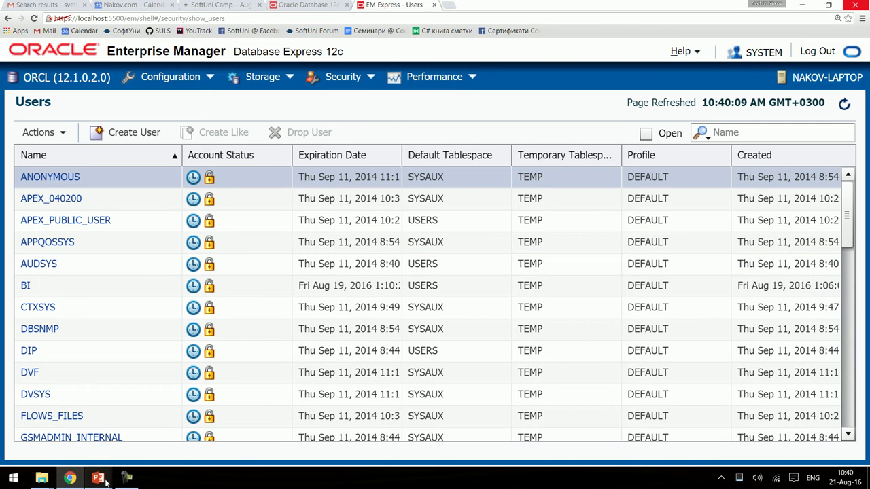
Revisit the 12c installation slides and the Oracle XE slide 11, then switch back to Chrome
mouse_move(99, 479)
click(180, 424)
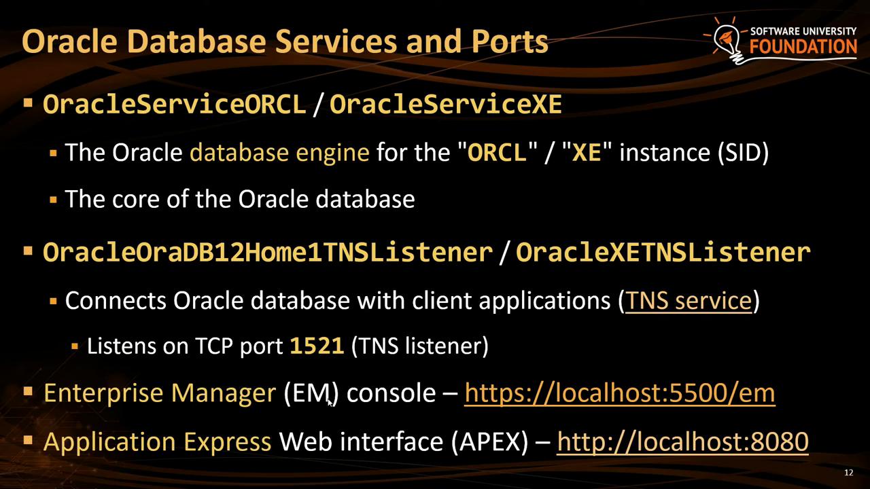
scroll(335, 400, up, 5)
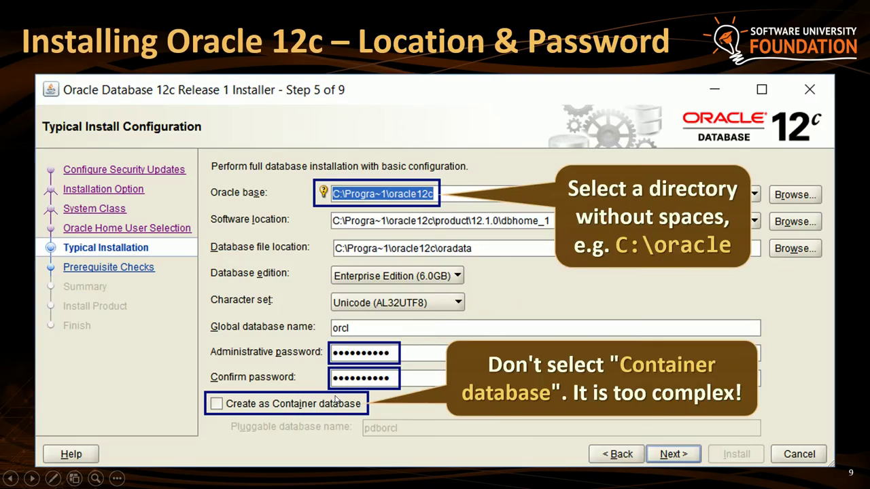
scroll(335, 400, up, 2)
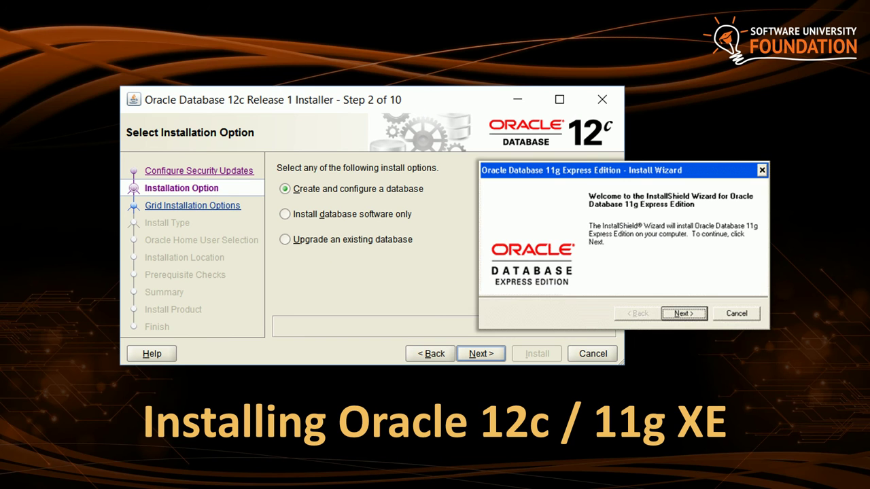
scroll(335, 400, down, 2)
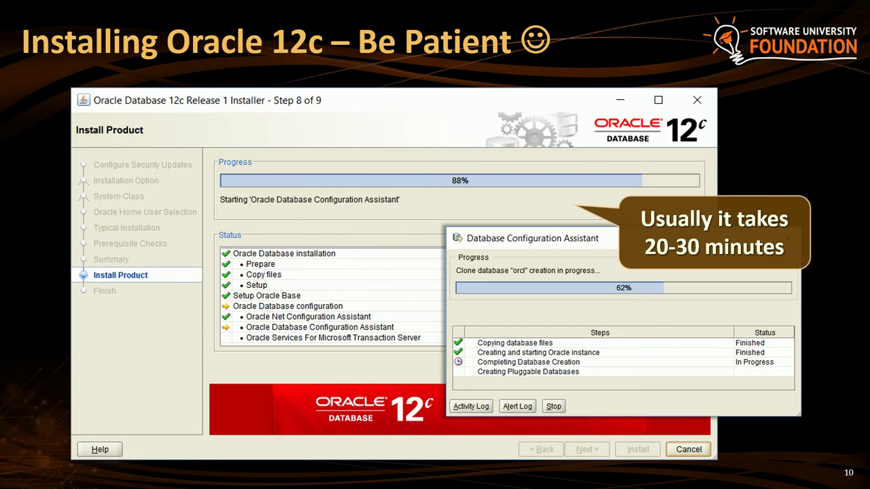
key(Right)
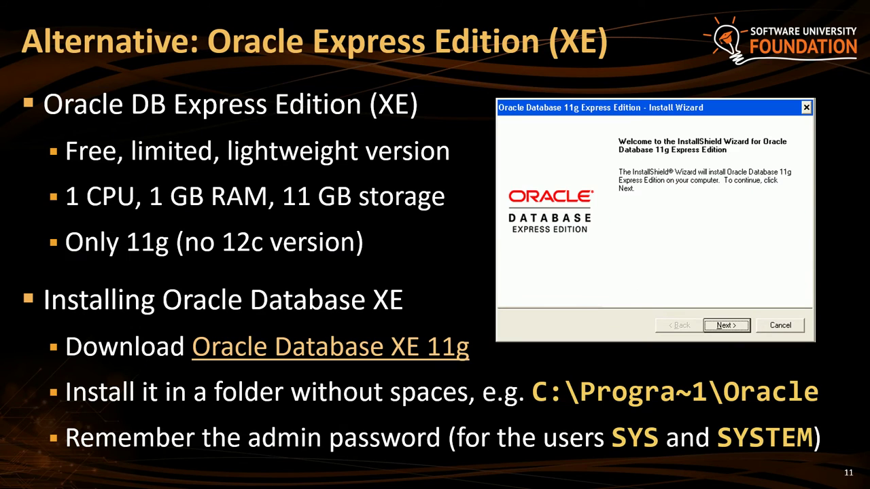
key(Left)
key(alt+Tab)
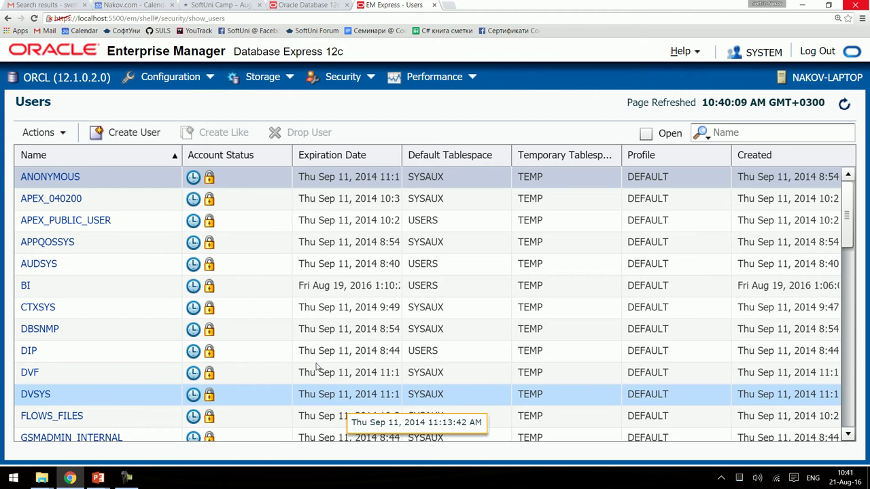
Open the Services console via Task Manager and type 'or' to jump to Oracle services
right_click(215, 477)
click(235, 430)
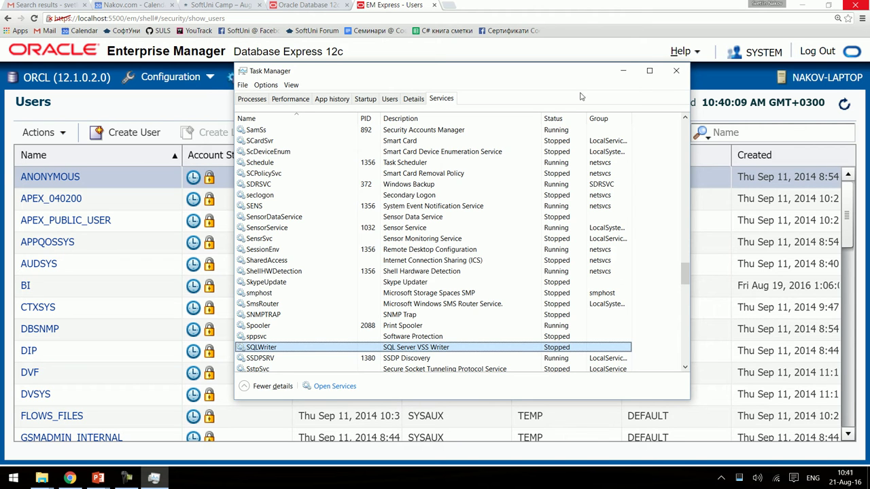
click(326, 386)
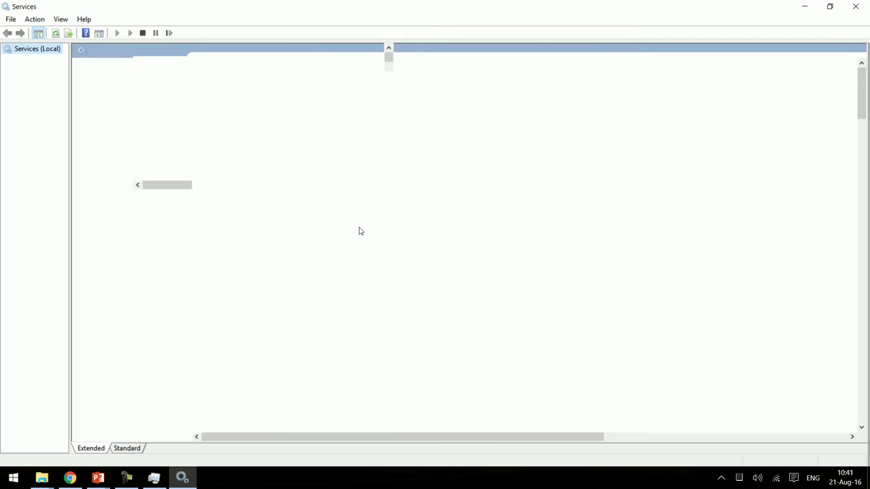
click(277, 132)
text(or)
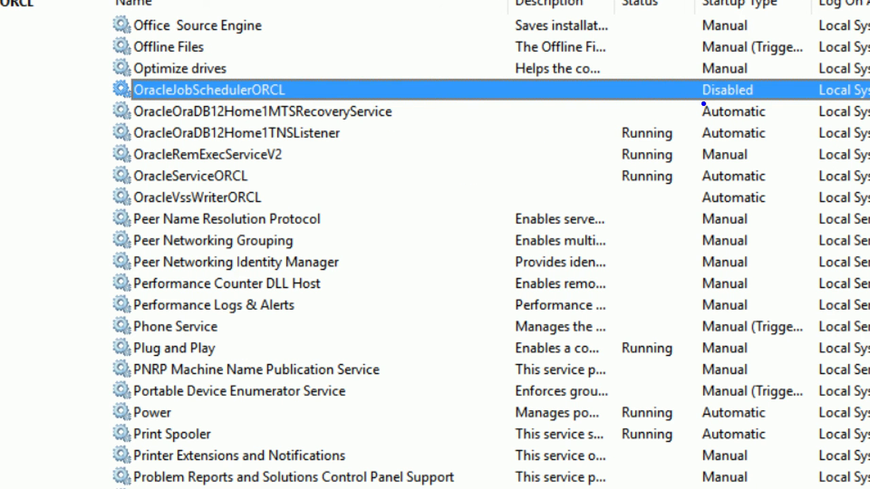
Mark the Oracle services' names and startup types, then select OracleOraDB12Home1MTSRecoveryService
drag(697, 112, 791, 193)
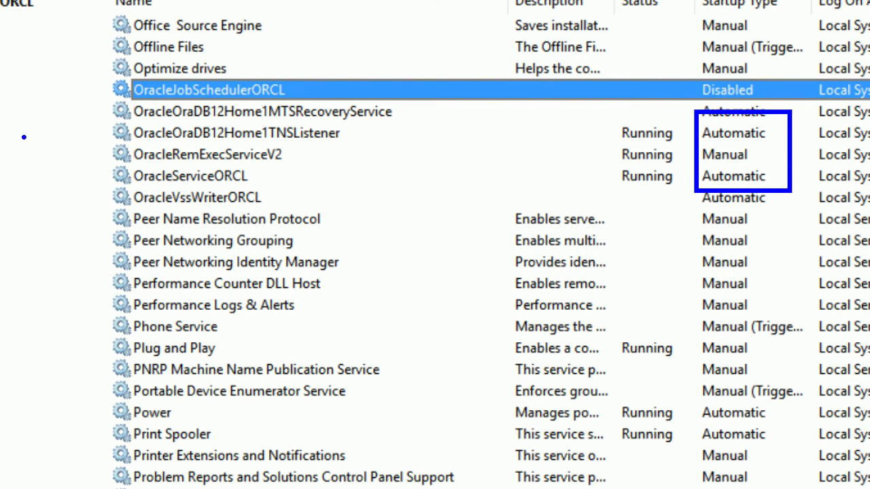
mouse_move(111, 101)
mouse_down()
mouse_move(270, 198)
mouse_move(798, 209)
mouse_up()
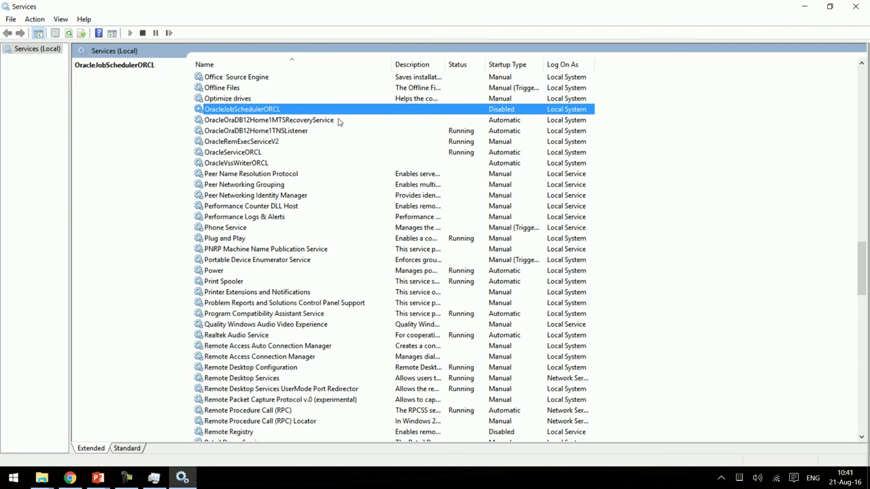
click(401, 111)
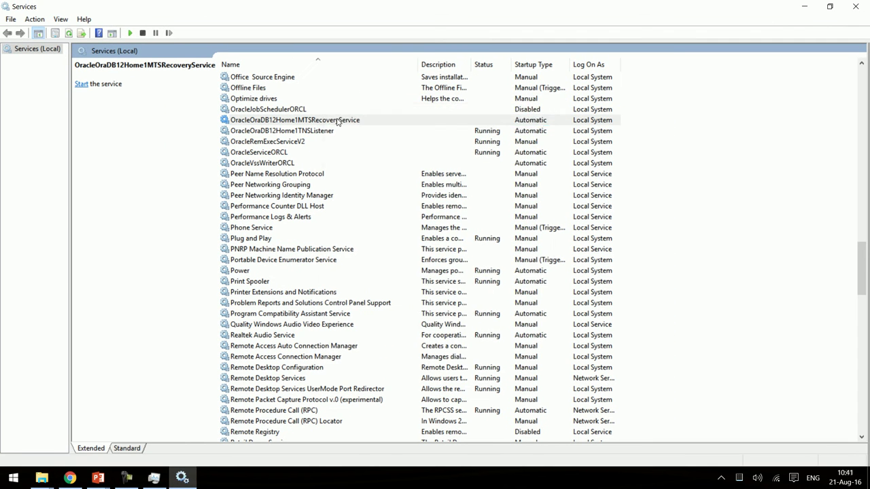
Set the OracleOraDB12Home1MTSRecoveryService startup type to Manual
double_click(337, 120)
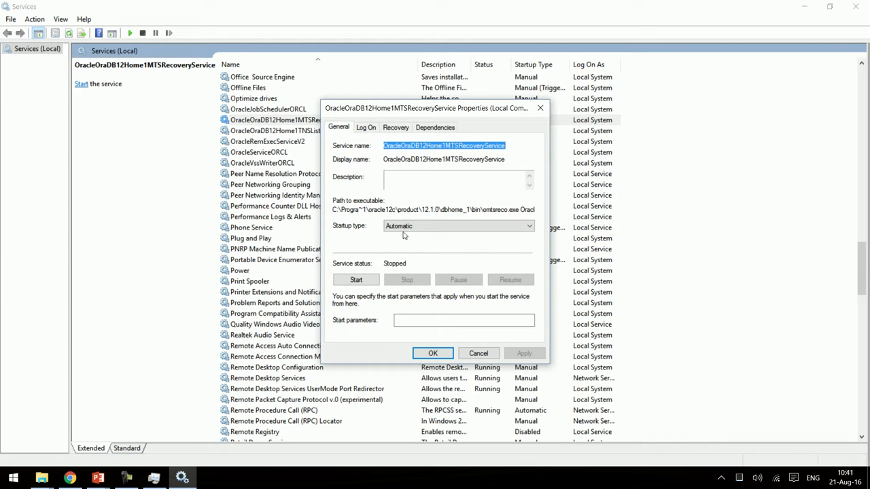
click(415, 226)
click(402, 251)
click(521, 354)
click(433, 353)
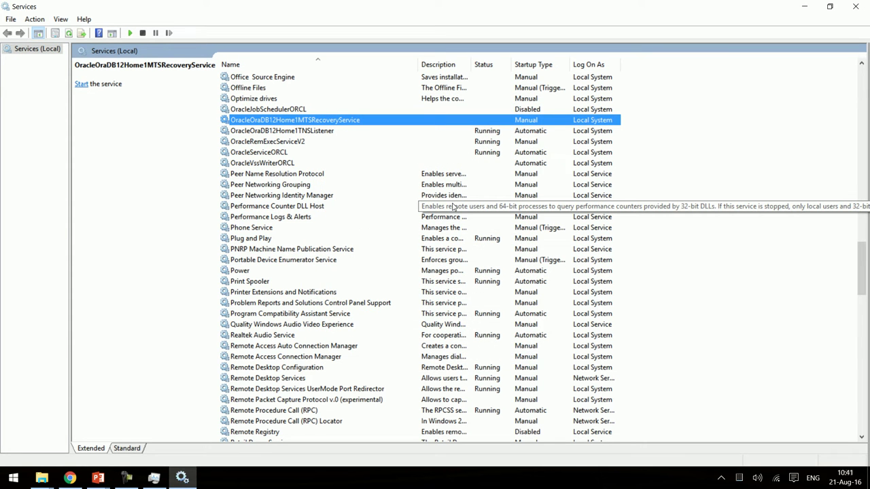
Stop the TNS listener service and set its startup type to Manual
double_click(529, 131)
click(428, 231)
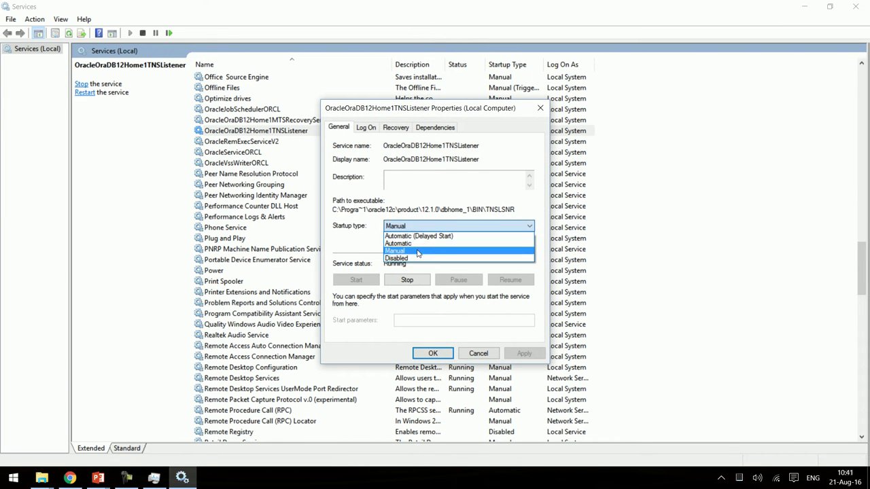
click(419, 252)
click(408, 279)
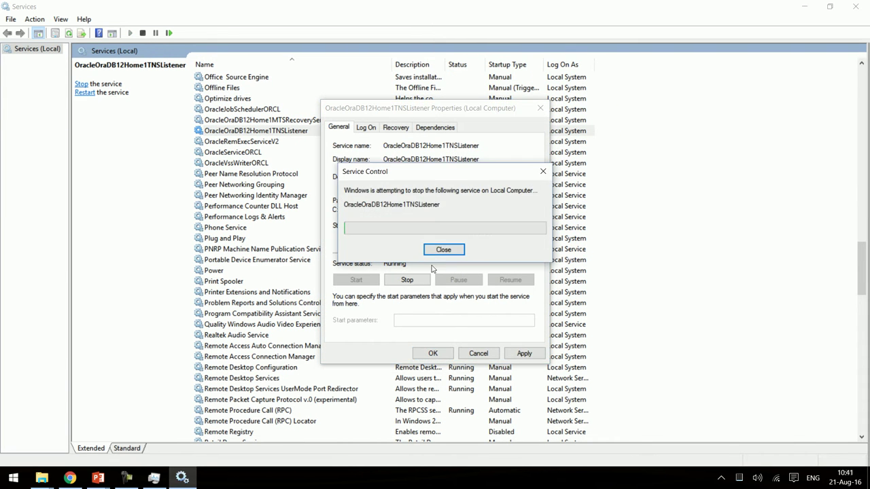
click(523, 353)
click(467, 354)
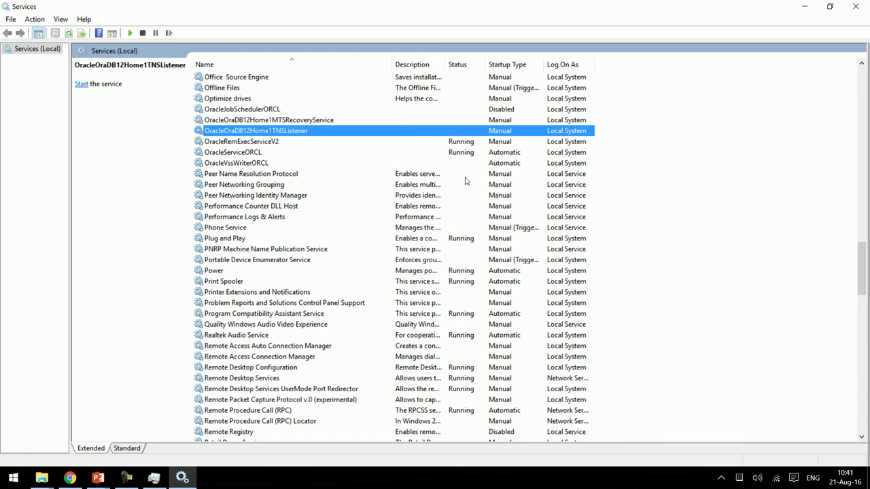
Stop the OracleRemExecServiceV2 service
double_click(460, 142)
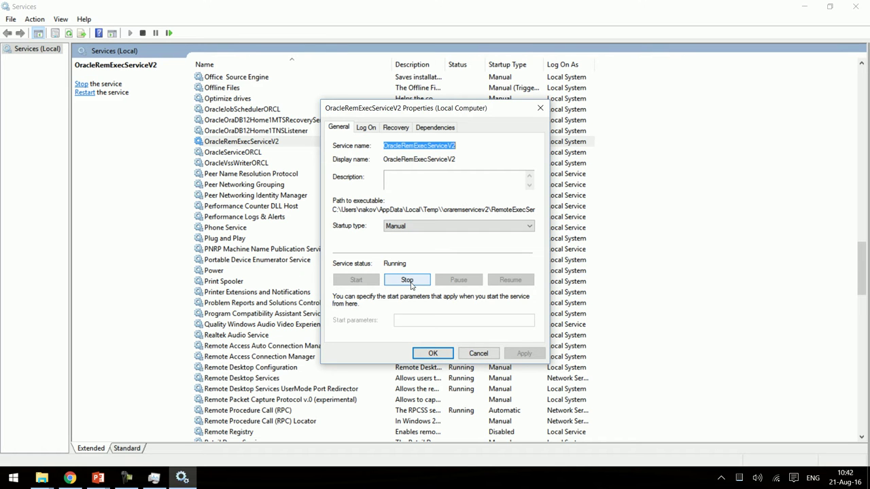
click(411, 286)
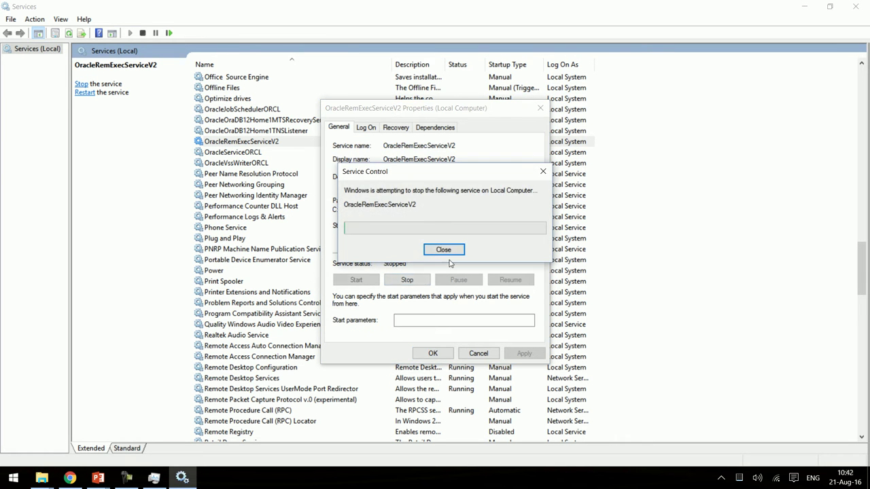
click(433, 353)
Stop OracleServiceORCL and set its startup type to Manual
click(252, 153)
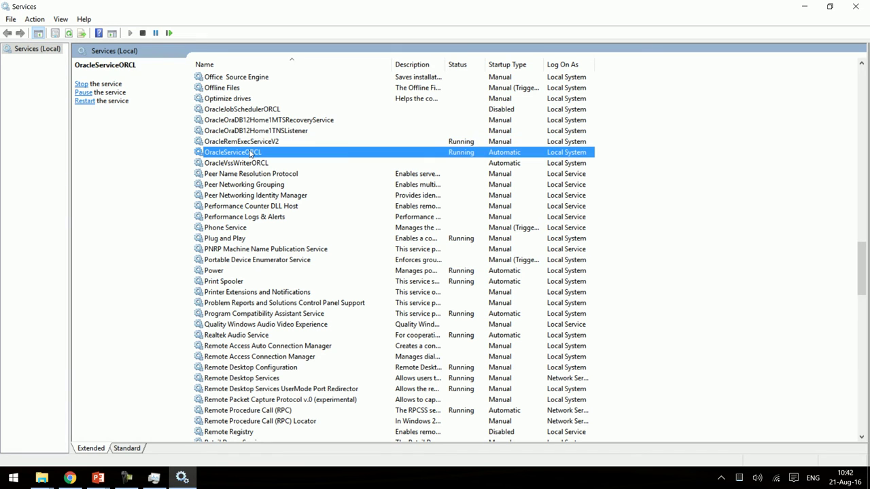
double_click(437, 154)
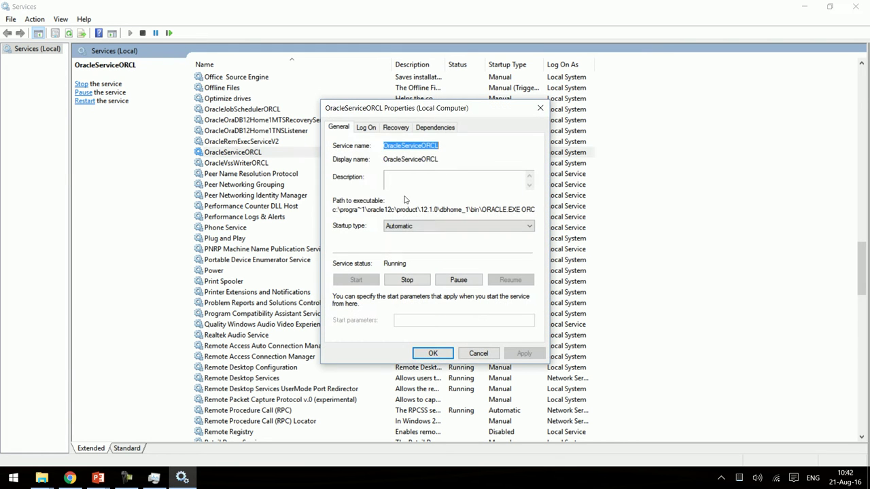
click(406, 279)
click(467, 226)
click(408, 251)
click(445, 353)
Set OracleVssWriterORCL's startup type to Manual
double_click(252, 163)
click(462, 226)
click(401, 252)
click(524, 353)
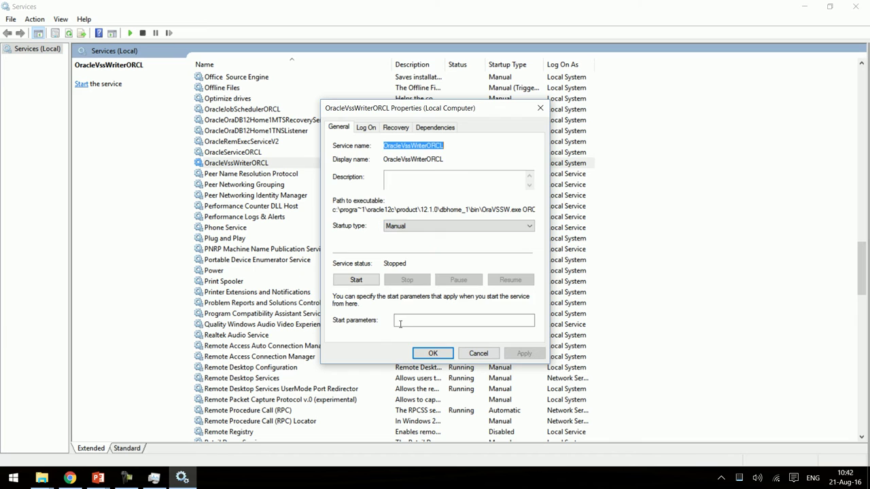
click(440, 354)
click(465, 122)
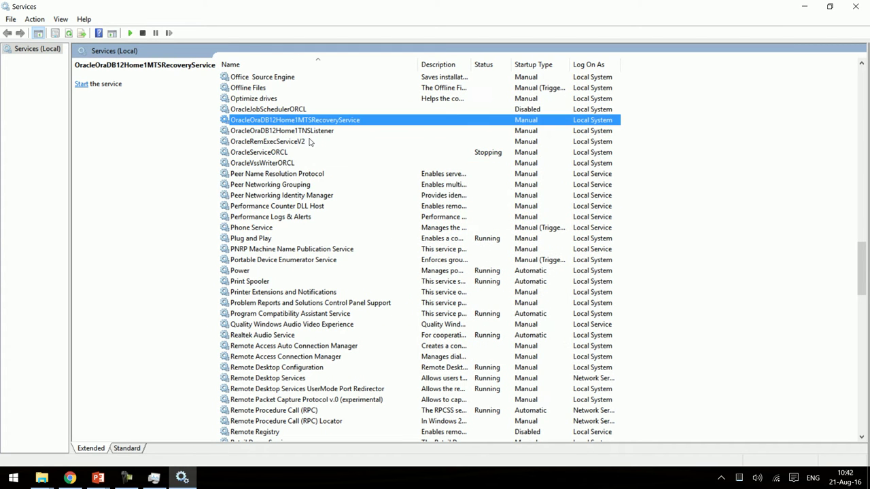
Start the OracleOraDB12Home1TNSListener service
click(276, 155)
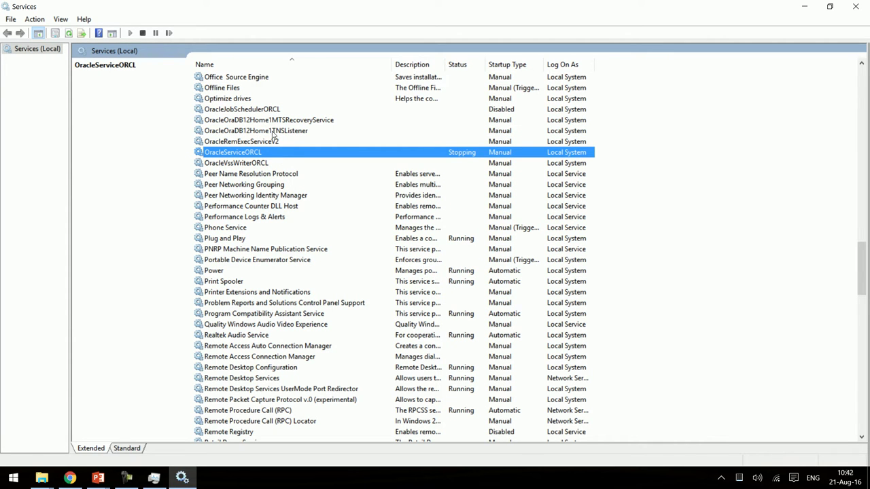
click(273, 134)
right_click(275, 134)
click(286, 141)
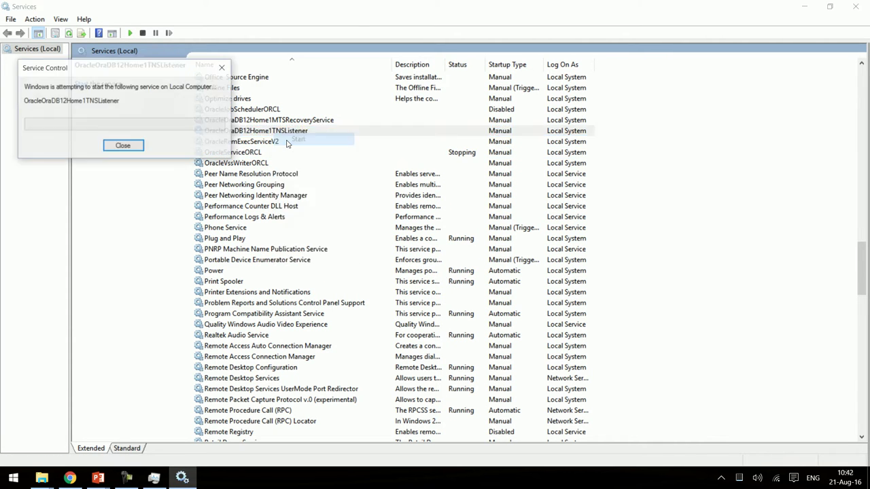
Start OracleServiceORCL, dismiss the progress window, and magnify the screen
click(287, 143)
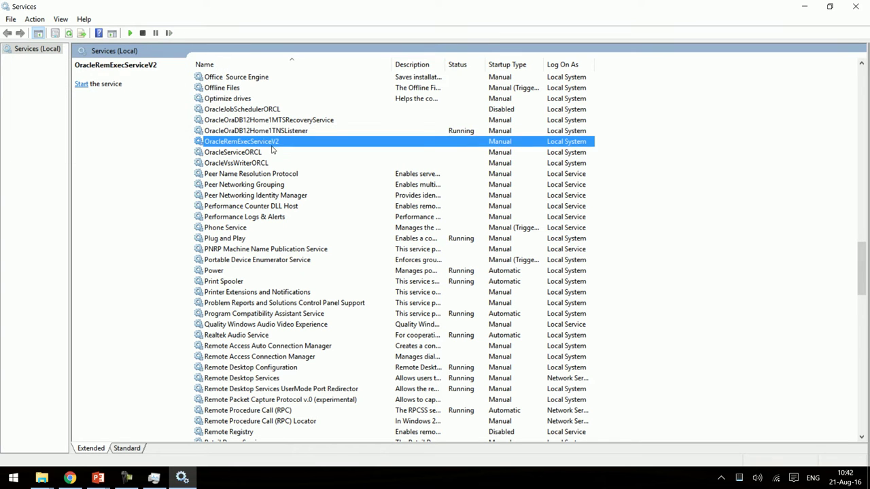
click(272, 154)
right_click(272, 155)
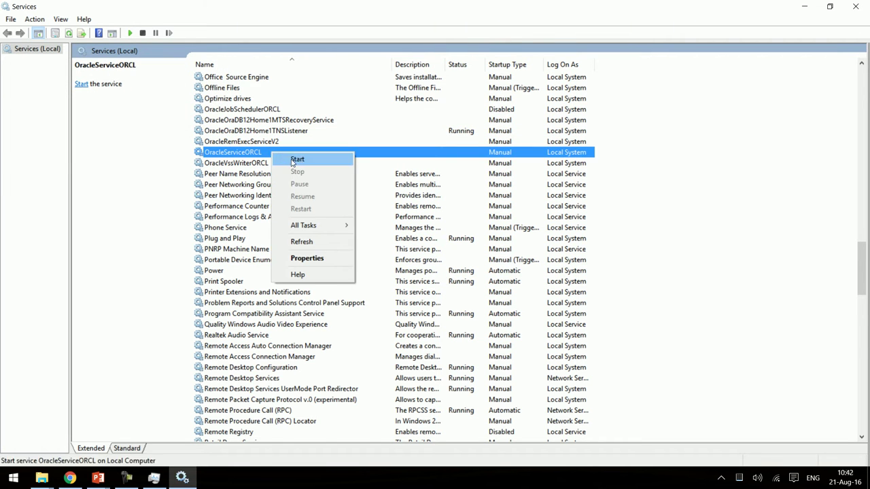
click(292, 158)
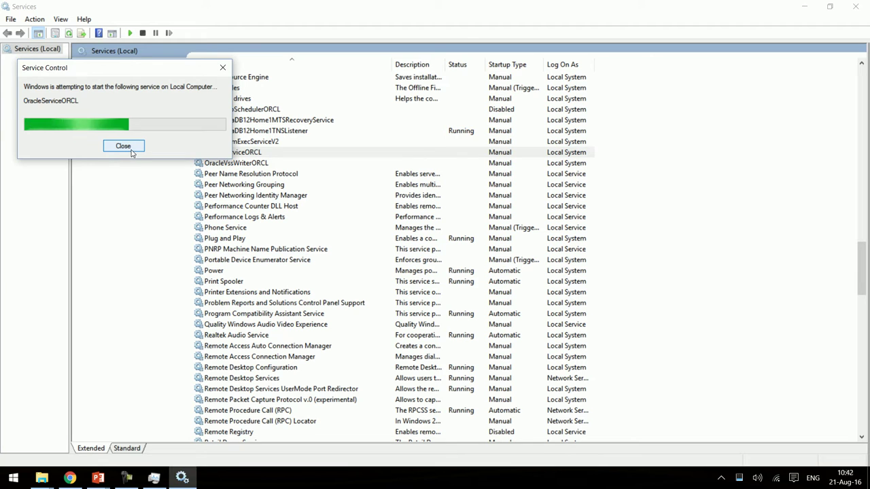
click(124, 147)
drag(393, 64, 350, 67)
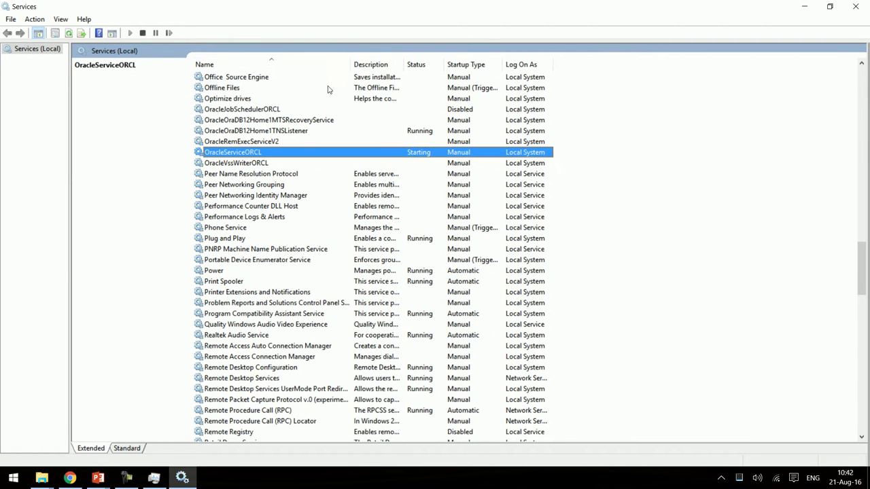
key(super+plus)
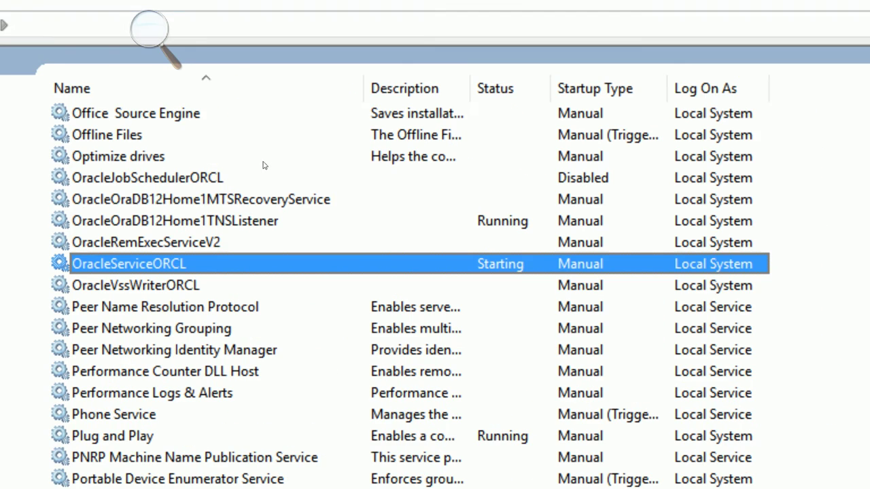
Resize the Name column and watch OracleServiceORCL change from Starting to Running
drag(363, 87, 268, 87)
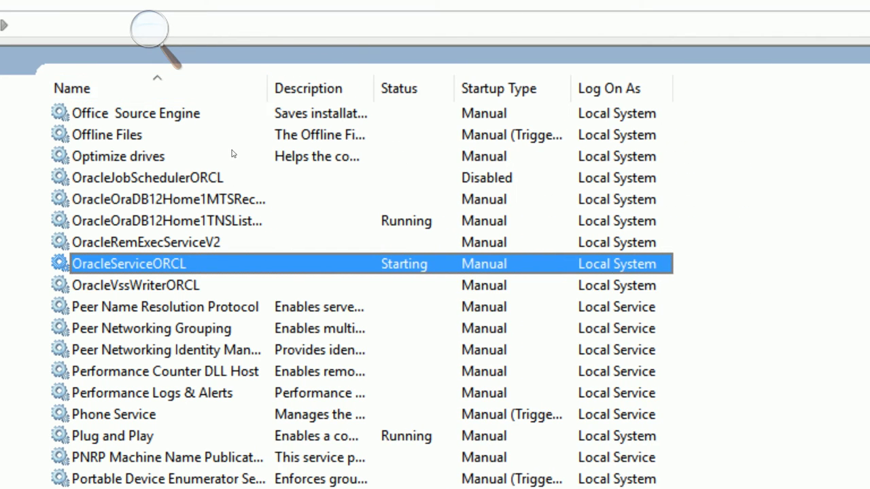
drag(268, 88, 307, 89)
key(Up)
key(Up)
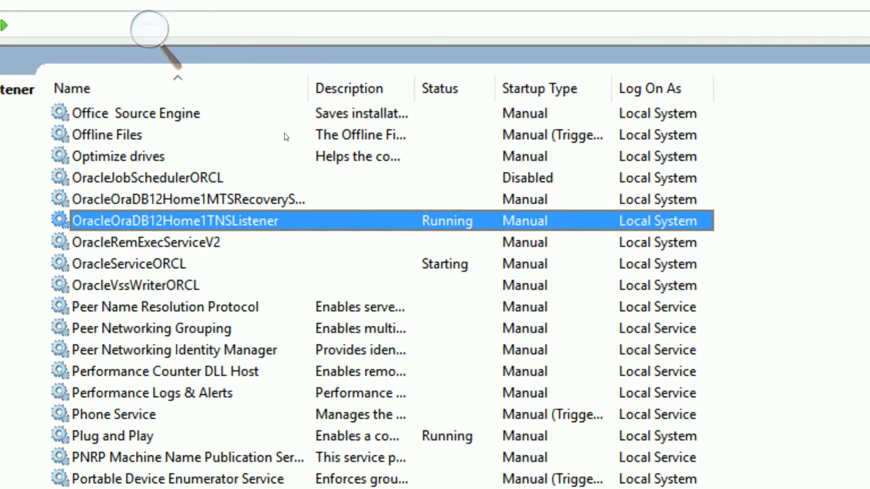
key(Down)
key(Down)
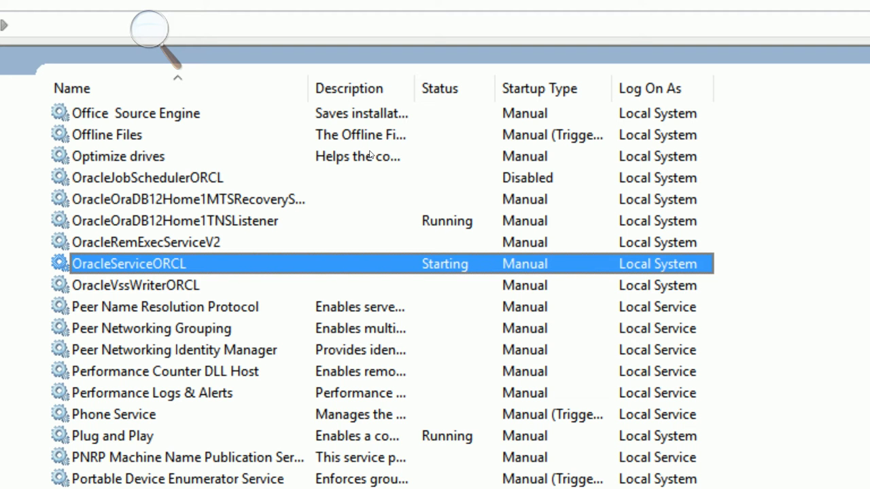
key(Up)
key(Up)
key(Down)
key(Down)
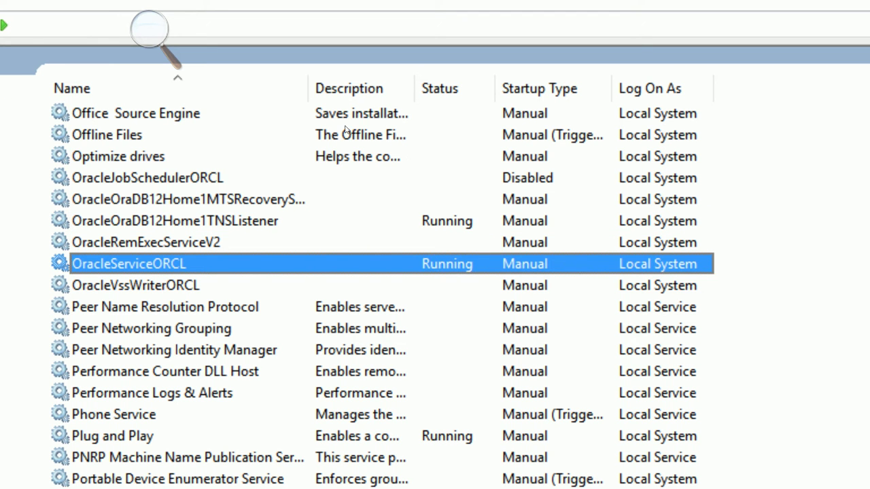
key(Up)
key(Up)
key(Up)
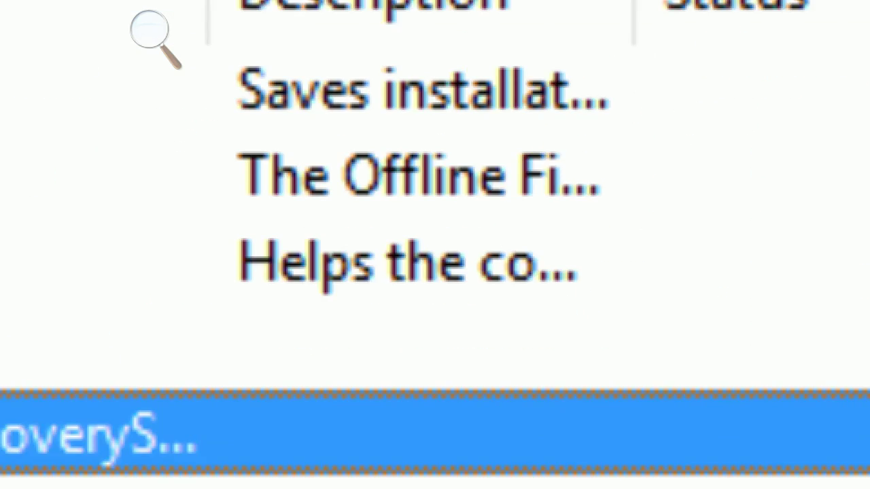
key(Down)
key(Up)
key(Down)
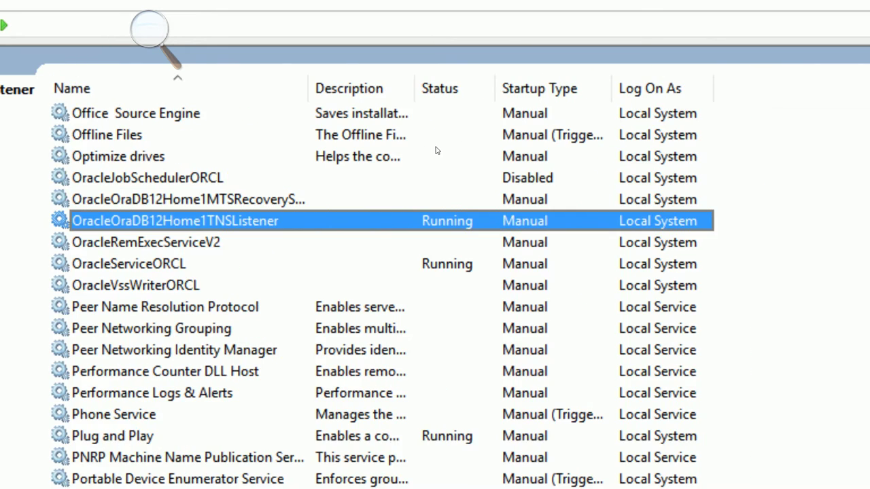
key(Down)
key(Down)
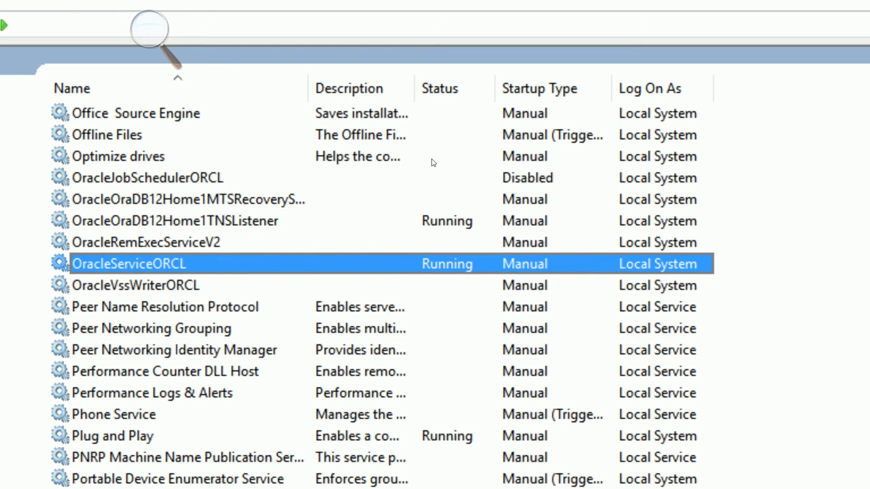
key(Down)
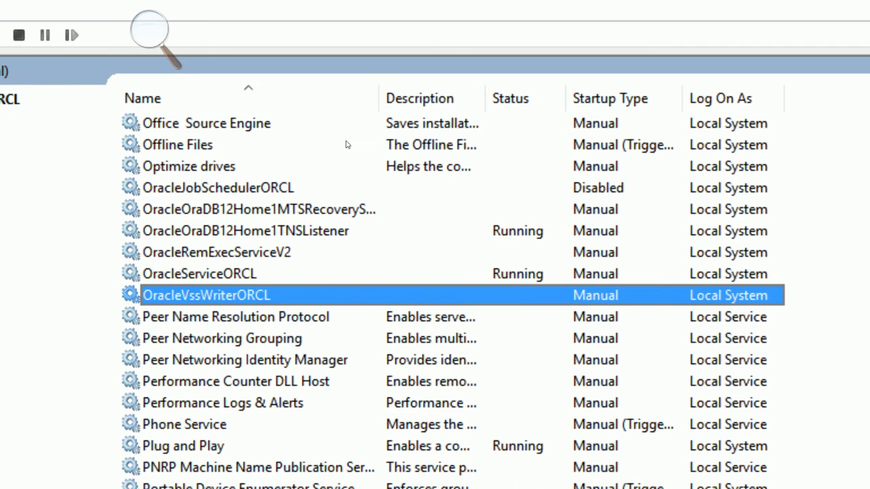
key(Up)
key(Up)
key(Up)
key(Down)
key(Down)
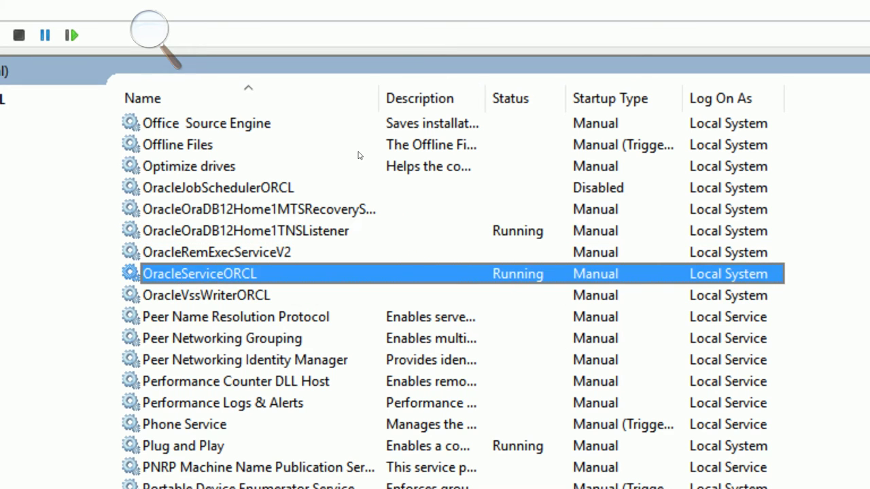
key(Up)
key(Up)
key(Down)
key(Down)
key(Up)
key(Up)
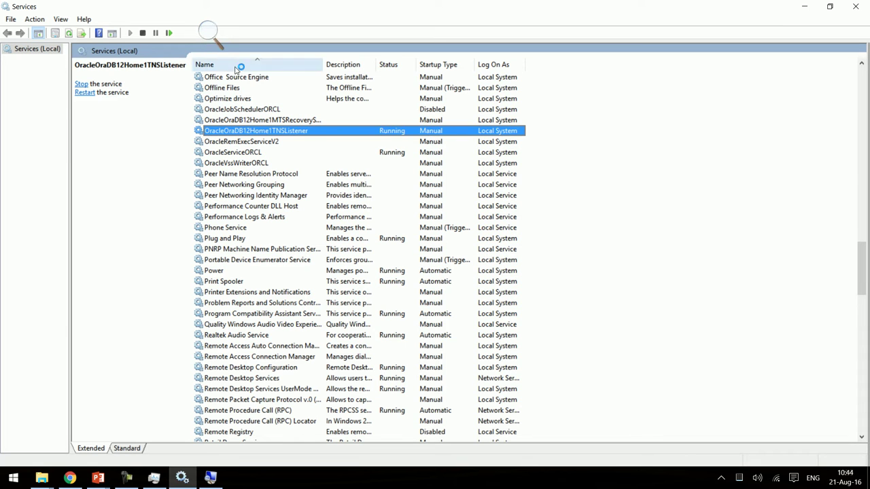
click(310, 188)
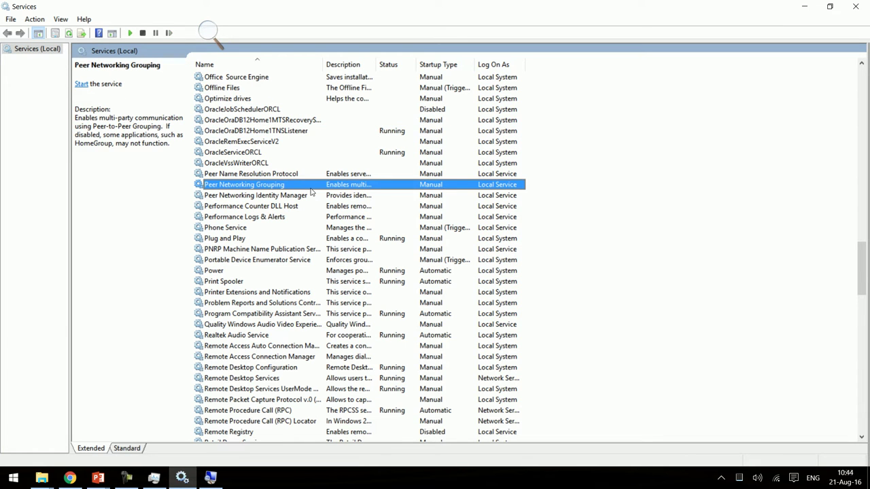
Close the Services and Task Manager windows and scroll the EM Users list
click(864, 6)
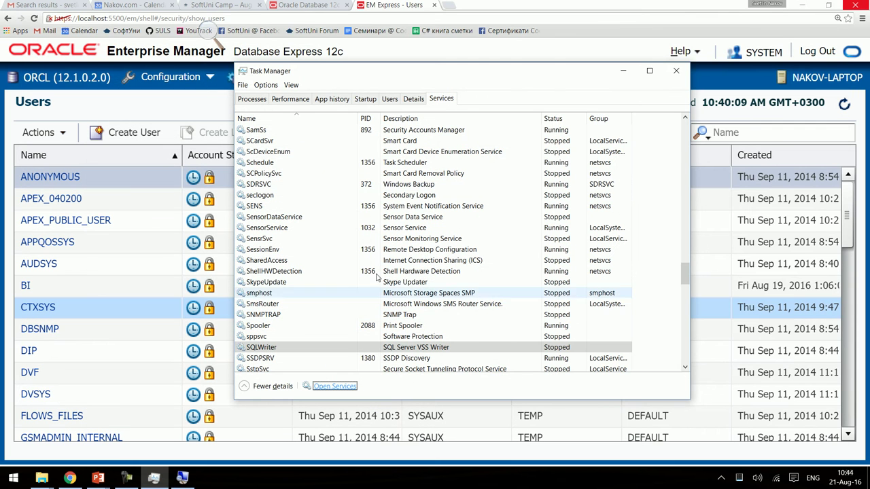
click(676, 70)
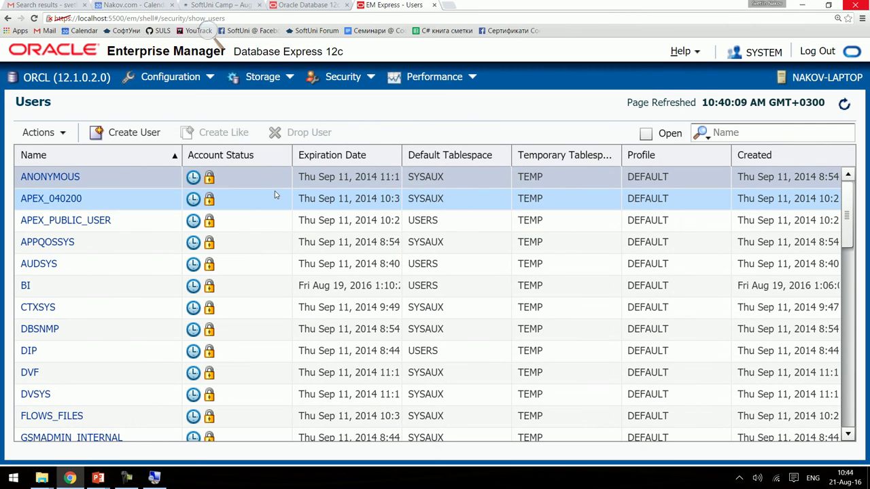
scroll(291, 272, down, 1)
scroll(291, 272, down, 10)
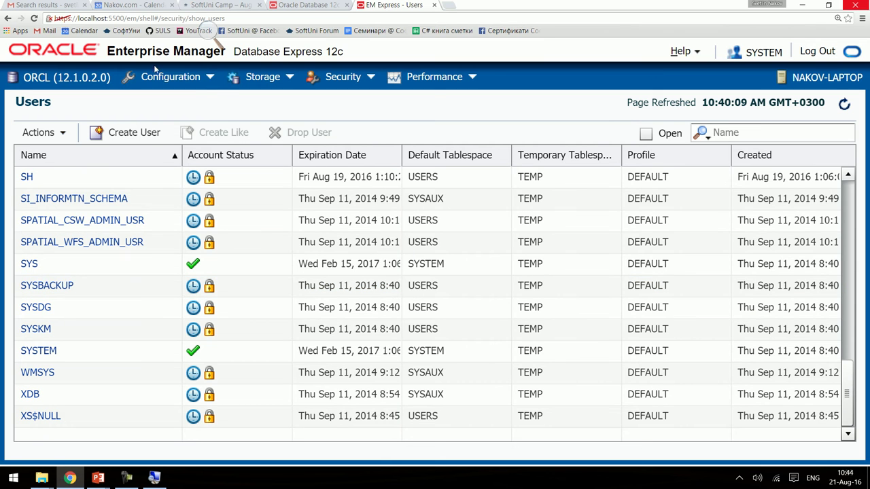
Open the Performance Hub page from the Performance menu
click(124, 19)
mouse_move(127, 18)
mouse_down()
mouse_move(48, 20)
mouse_move(137, 19)
mouse_up()
key(Escape)
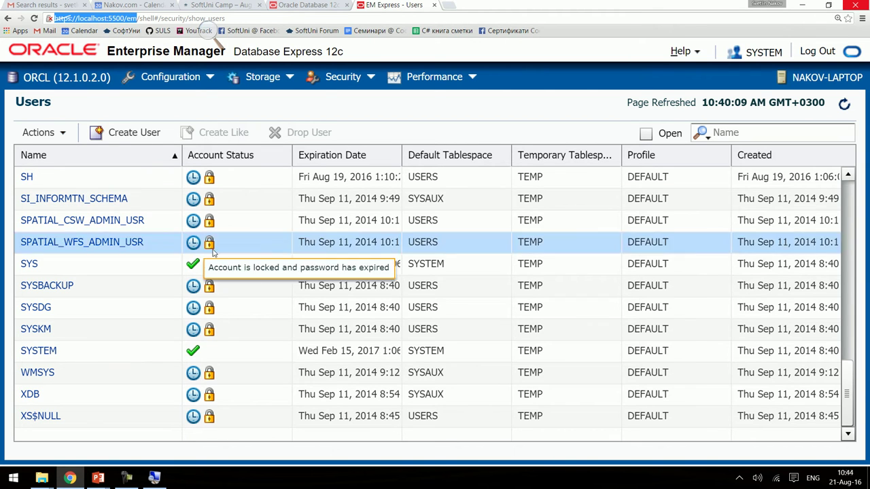
click(425, 77)
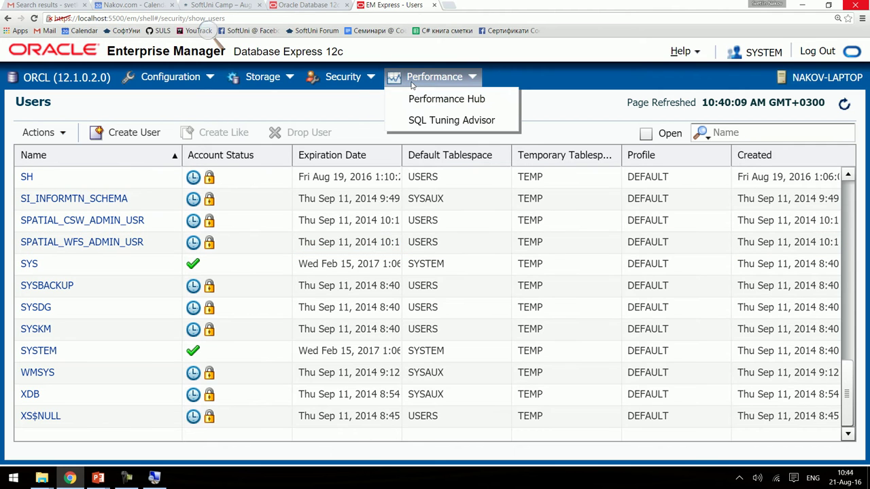
click(420, 99)
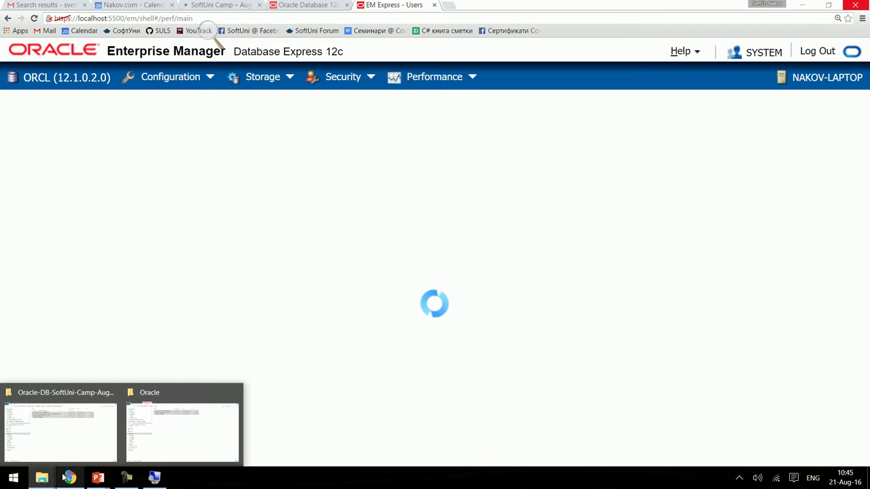
Return to the PowerPoint slideshow, then switch over to File Explorer on USB-DRIVE (E:)
mouse_move(111, 483)
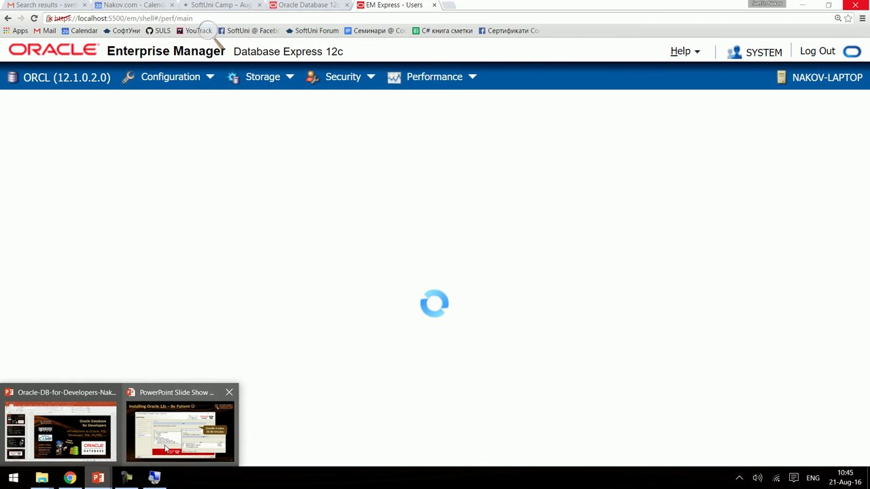
click(178, 433)
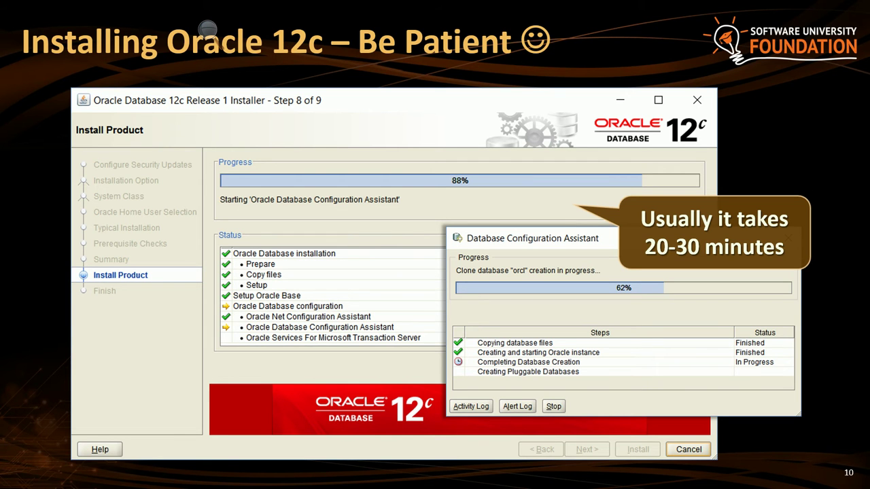
key(alt+Tab)
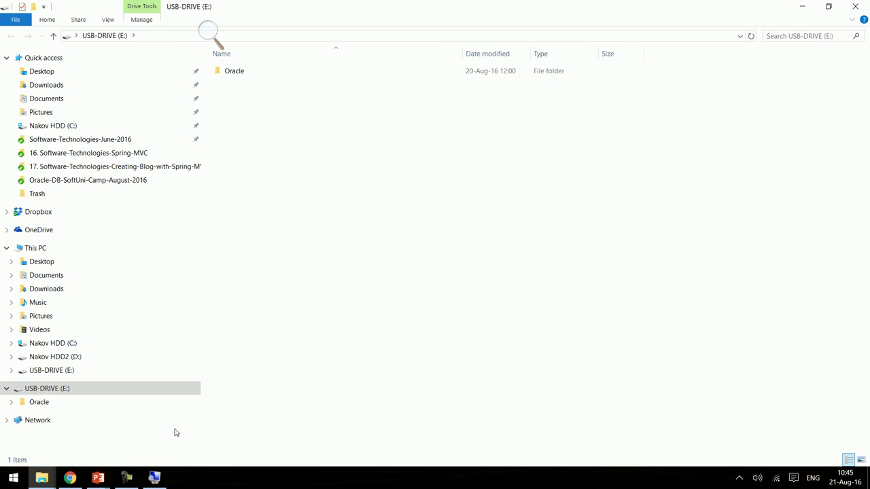
Open the Oracle folder and test the Oracle 12c, SQL Developer and OracleXE112_Win64 zips
click(243, 72)
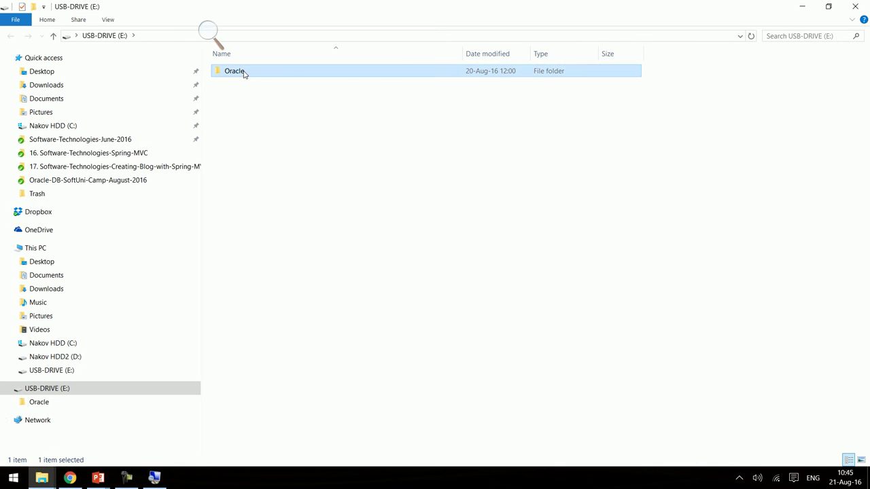
double_click(243, 72)
click(314, 73)
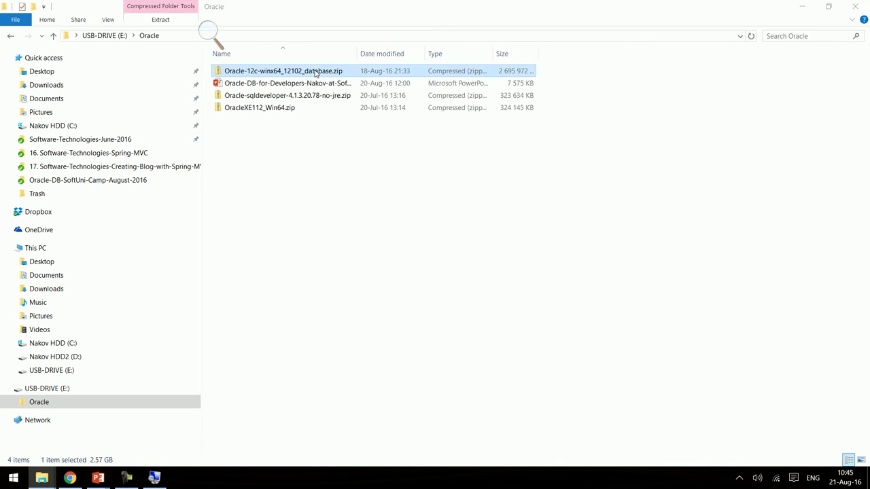
double_click(315, 72)
click(561, 249)
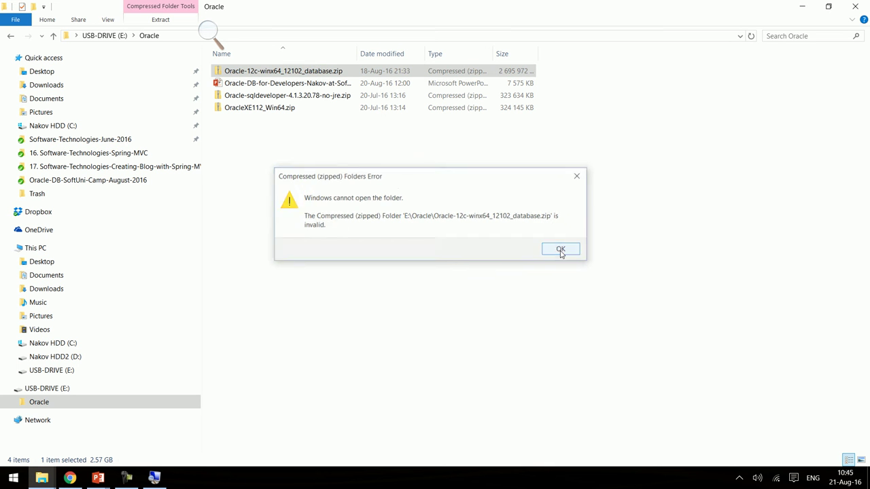
double_click(296, 96)
key(Return)
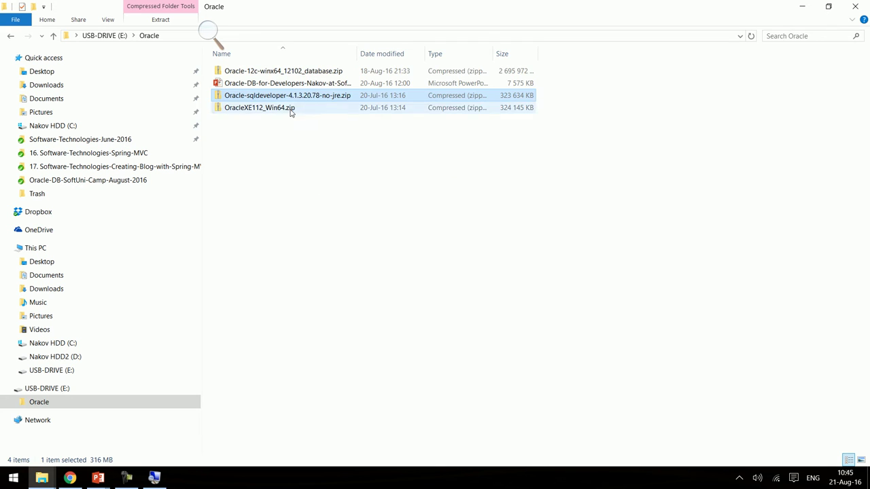
double_click(291, 108)
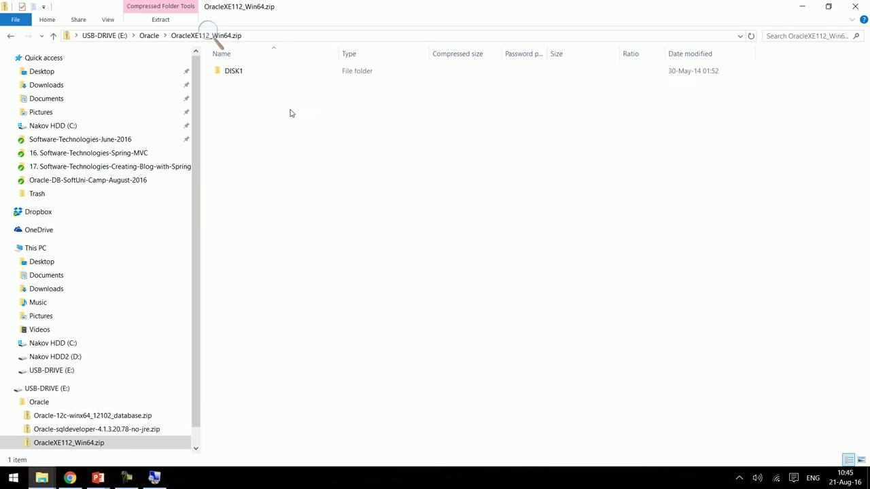
Permanently delete the two broken Oracle 12c database and SQL Developer zips
click(44, 404)
click(246, 95)
ctrl+click(258, 71)
key(Delete)
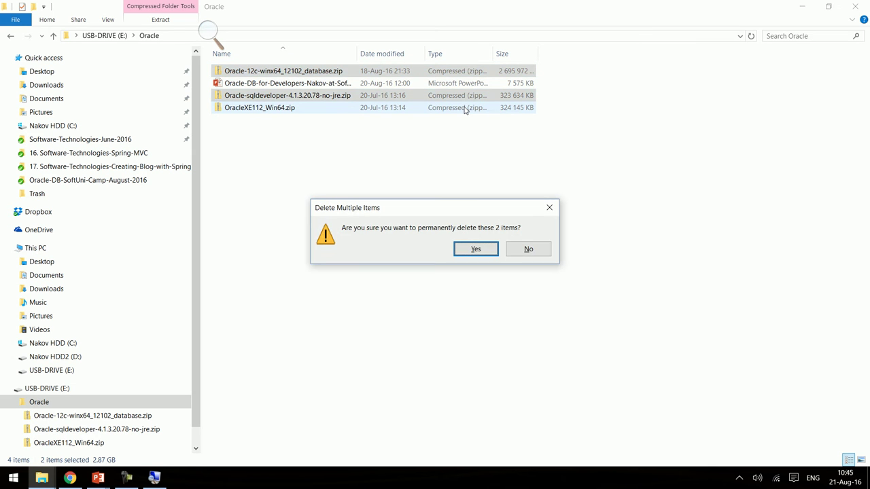
key(Return)
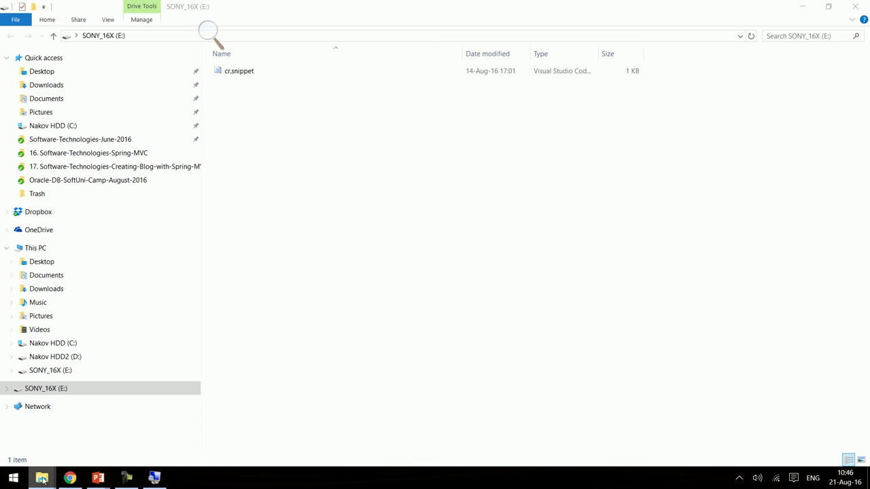
Select the three zips and the presentation file in the course folder for copying
mouse_move(42, 478)
click(48, 440)
click(347, 171)
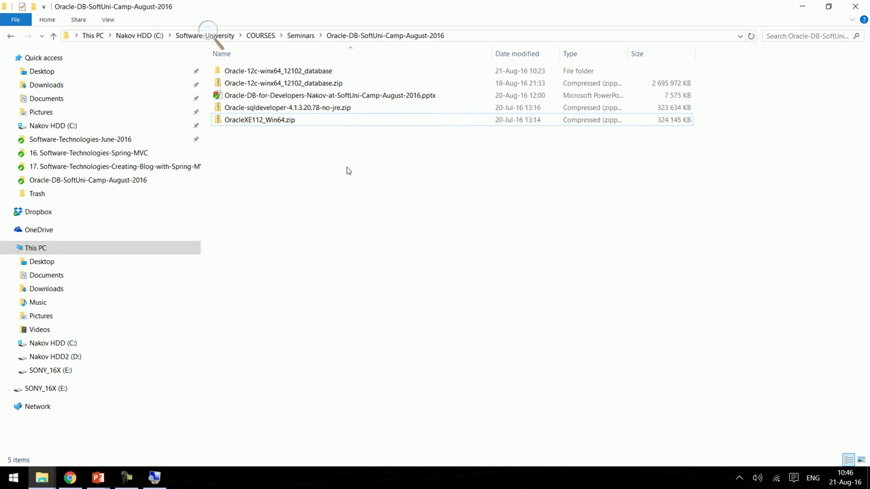
drag(288, 86, 280, 124)
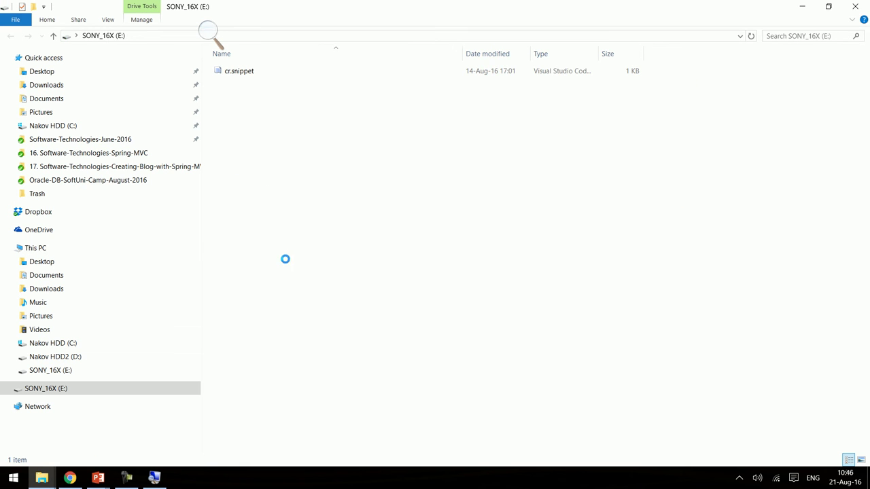
Create an Oracle folder on SONY_16X and paste the four files into it
right_click(264, 309)
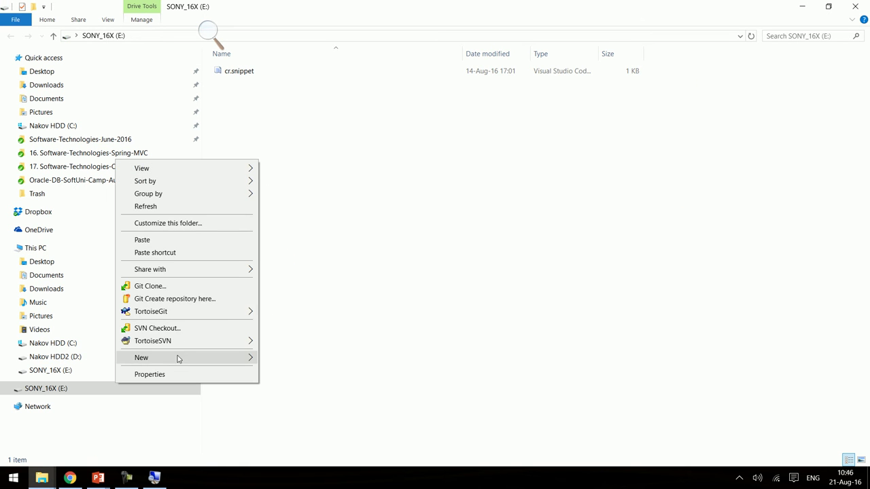
mouse_move(179, 357)
click(287, 200)
text(Or)
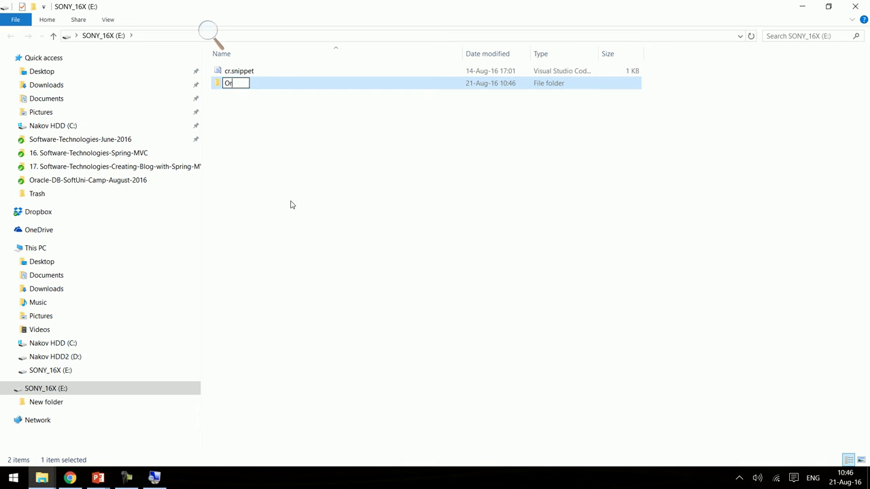
text(acle)
key(Return)
key(Return)
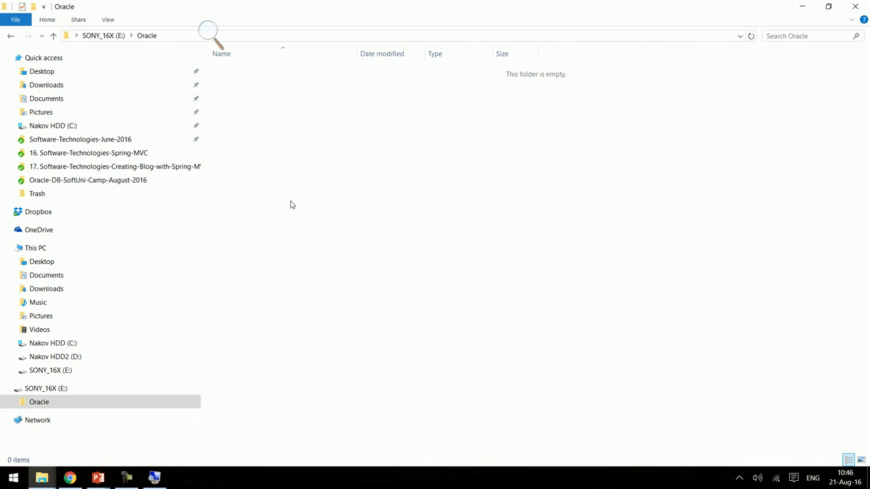
key(ctrl+v)
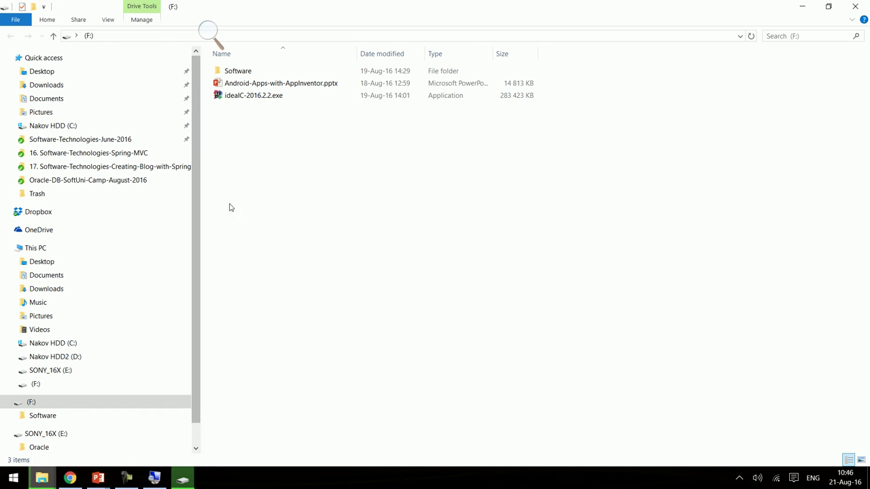
Create an Oracle folder on drive F:, then return to the PowerPoint slideshow
key(shift+F10)
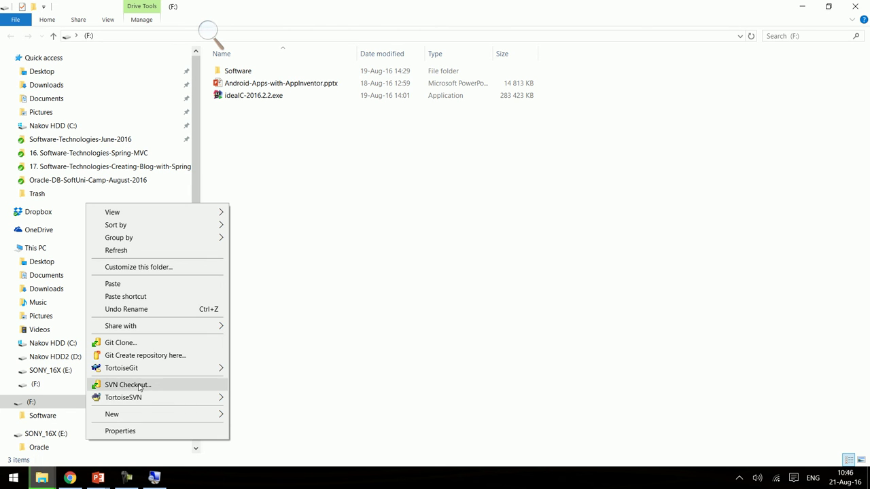
mouse_move(139, 414)
click(277, 261)
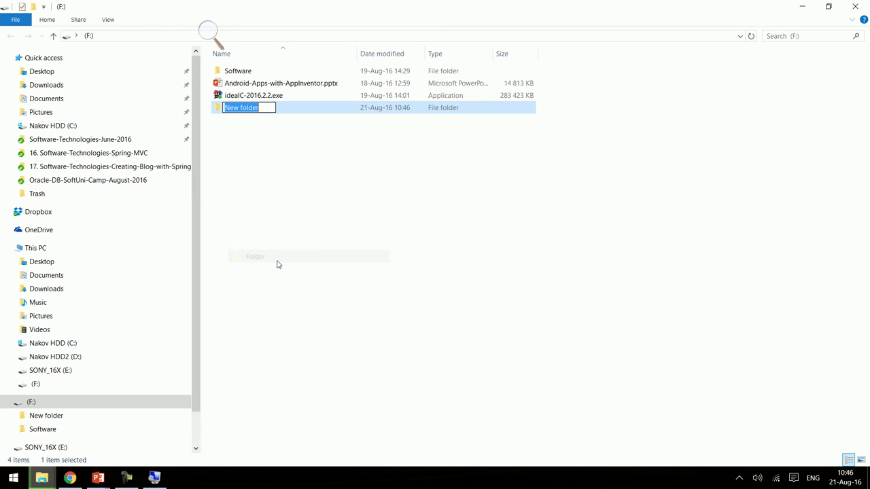
text(Oracle)
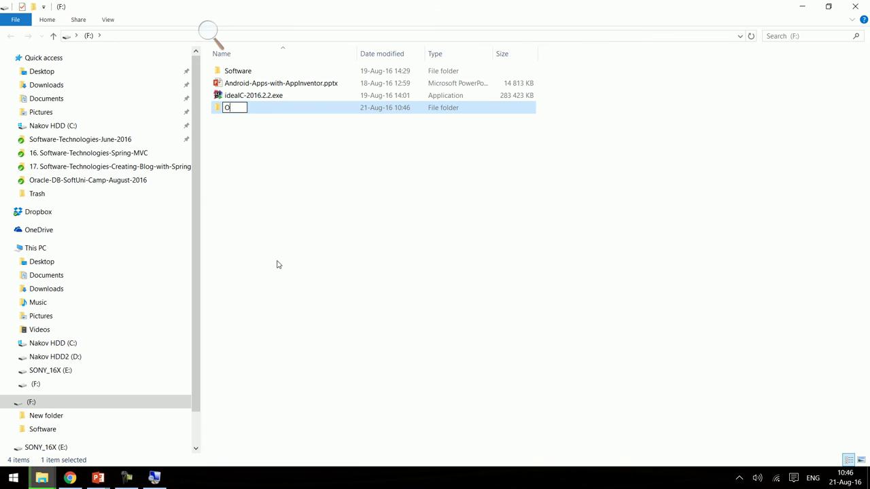
key(Return)
key(Return)
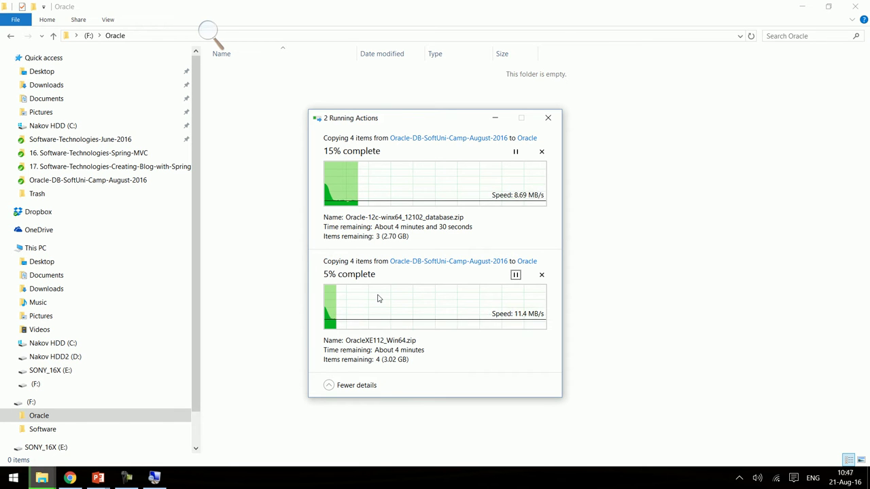
click(98, 478)
click(164, 446)
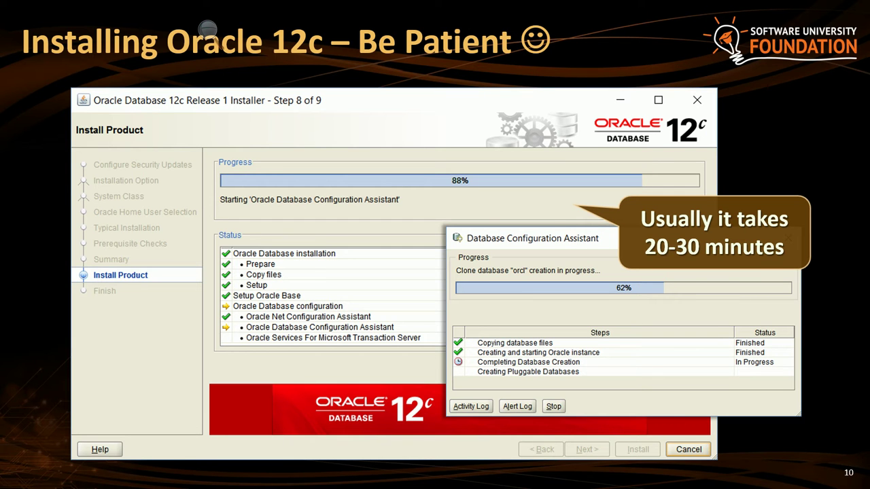
Advance past the Express Edition, services and ports, and Install Oracle 12c slides to SQL Developer
key(Right)
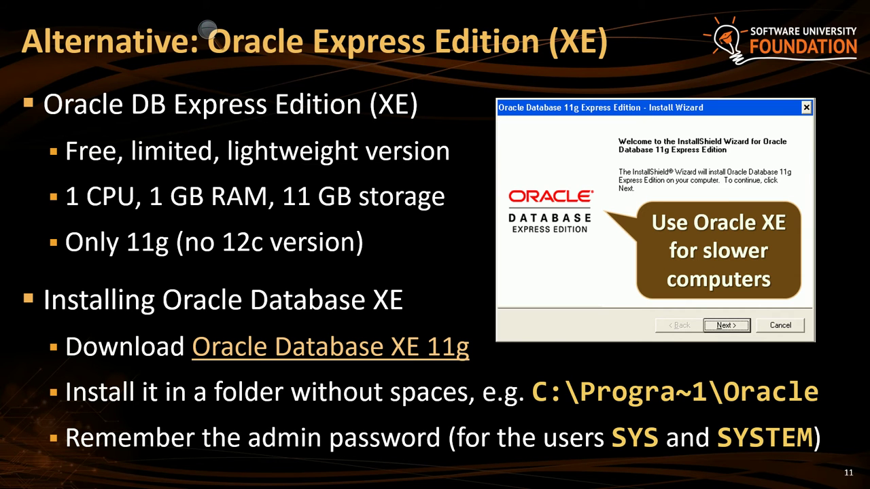
key(Right)
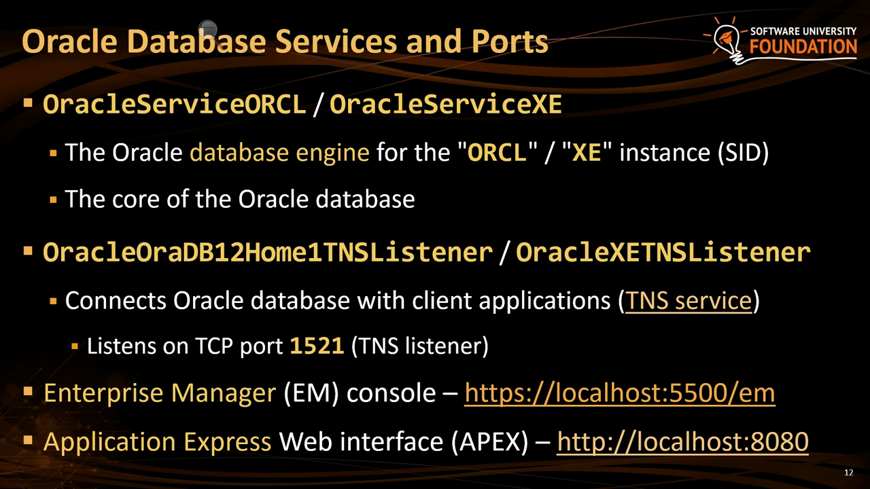
key(Right)
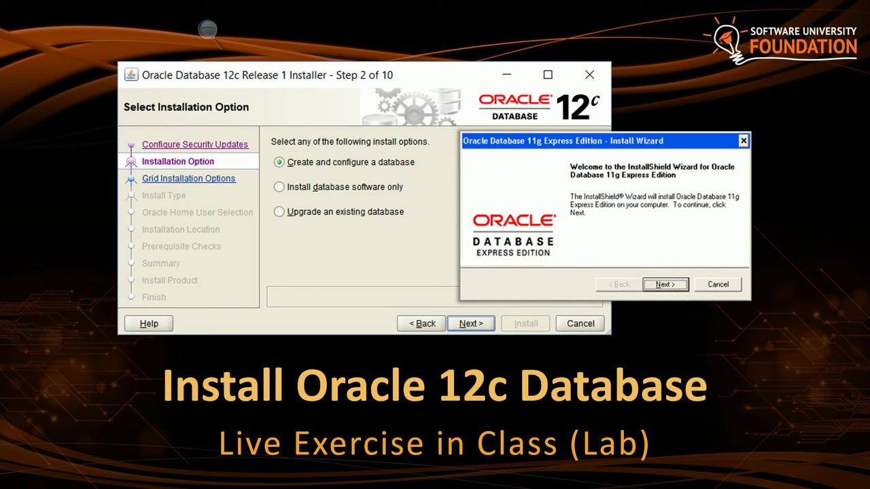
key(Right)
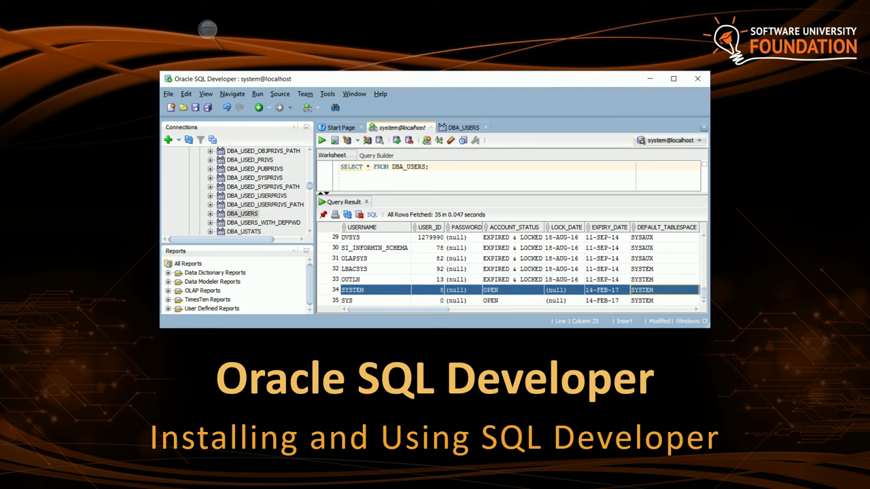
Search 'sql' in the Start menu, launch SQL Developer 3.2, and close the Magnifier
key(super)
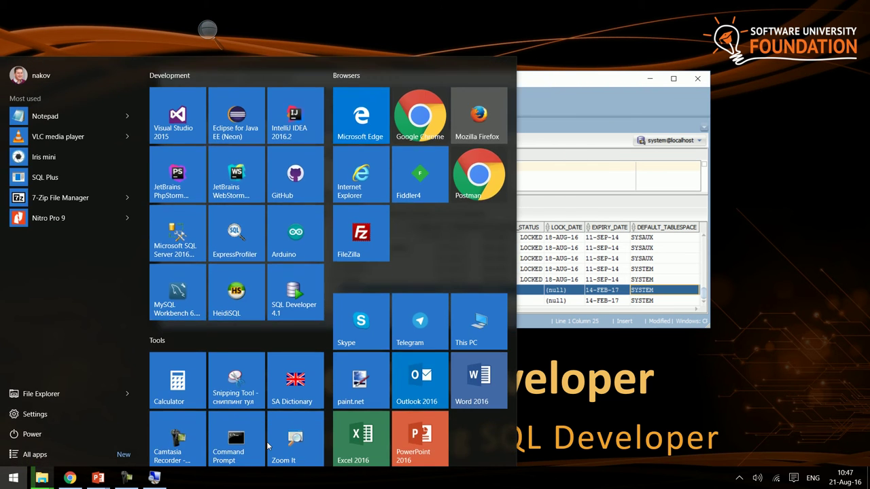
text(sql)
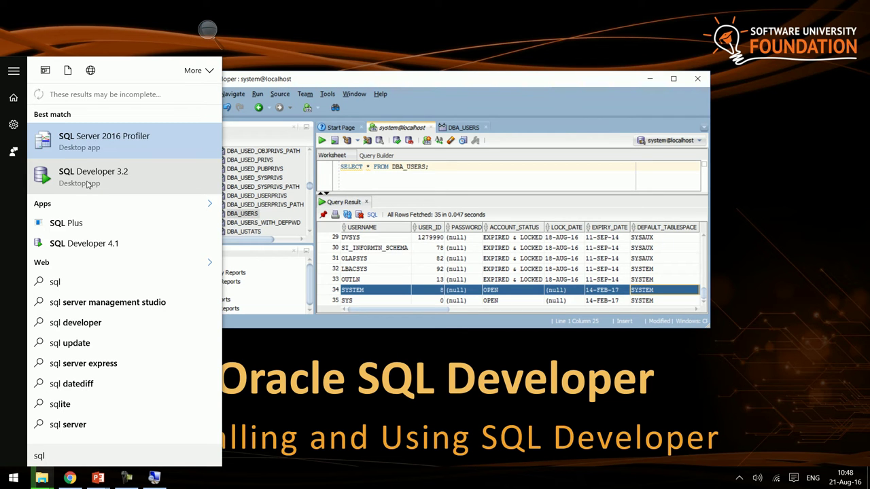
click(116, 190)
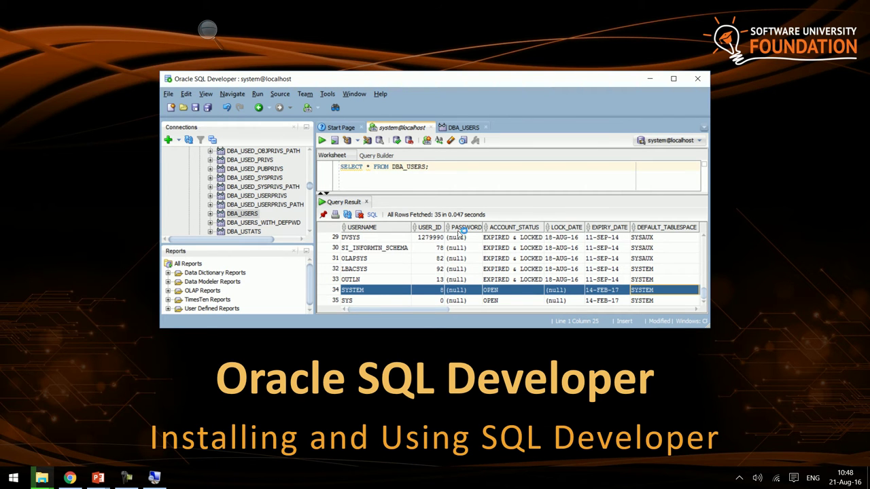
key(super+plus)
click(252, 58)
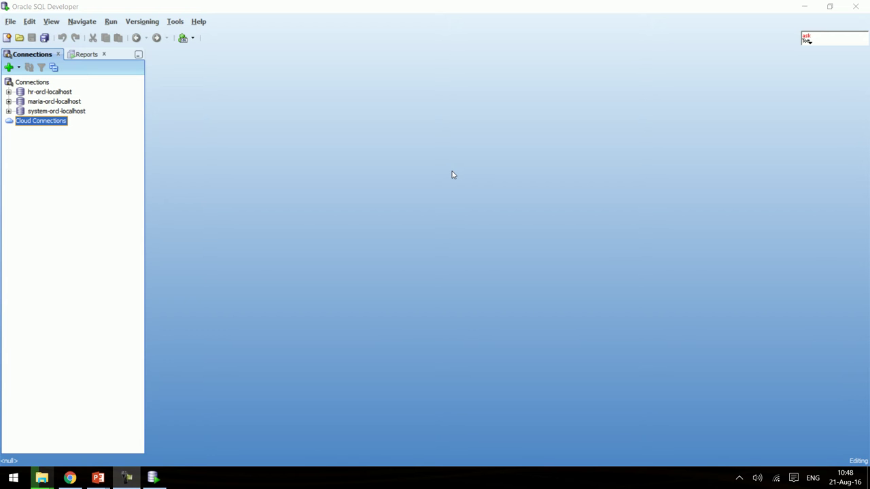
Launch HeidiSQL and try connecting with the root @ localhost session
key(super)
text(hei)
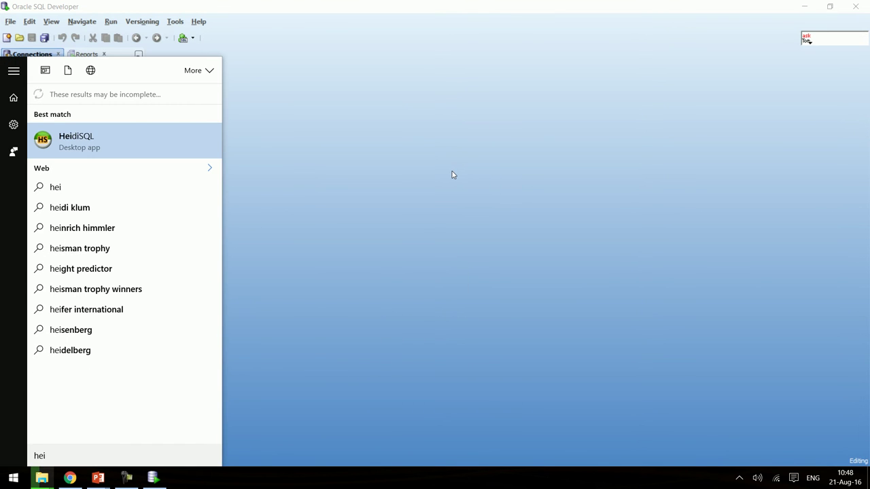
key(Return)
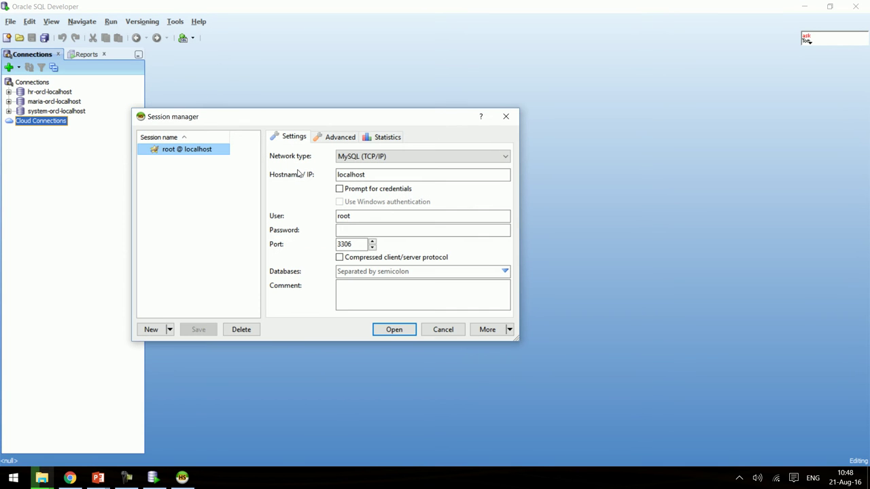
click(398, 330)
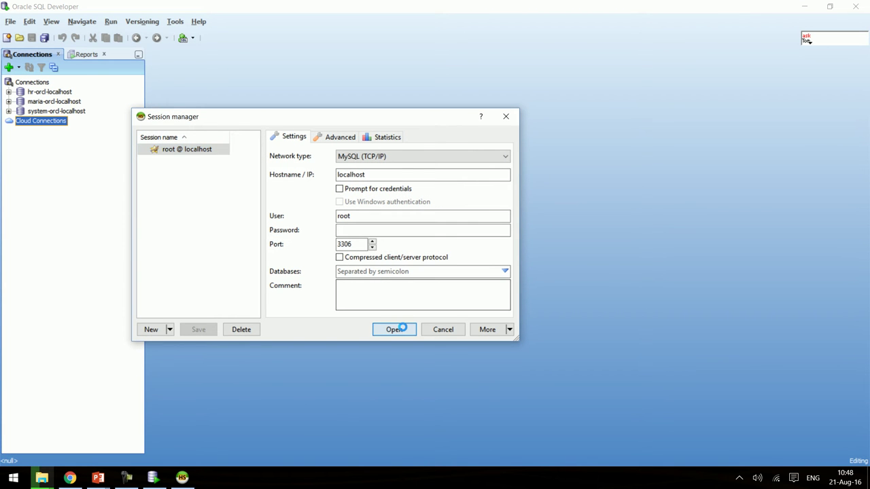
right_click(458, 484)
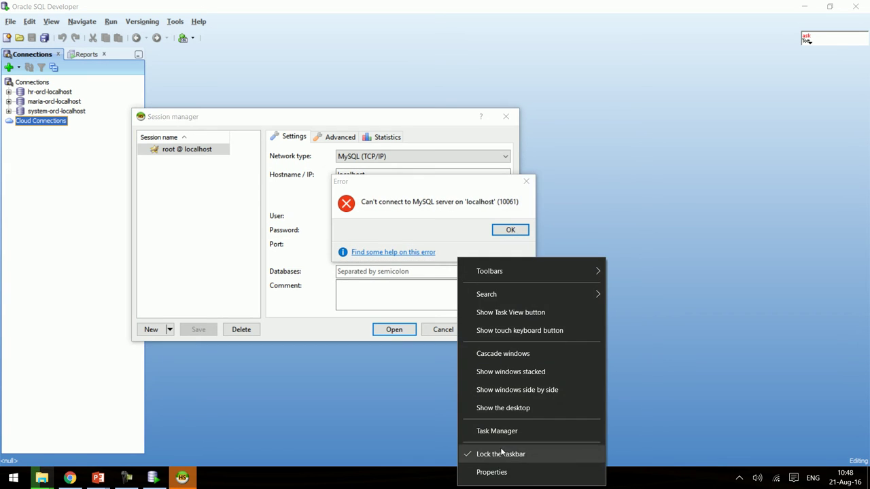
key(Escape)
Start MySQL from the XAMPP Control Panel, dismiss the connection error and reconnect to localhost
key(super)
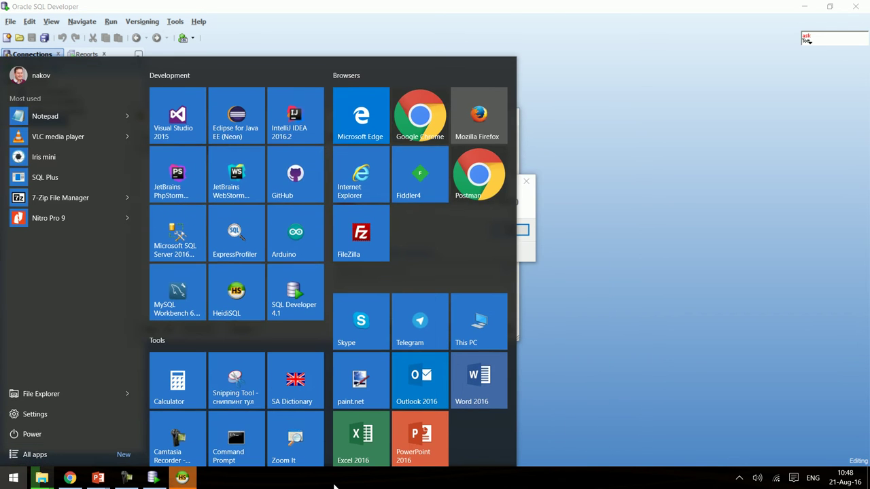
text(xamp)
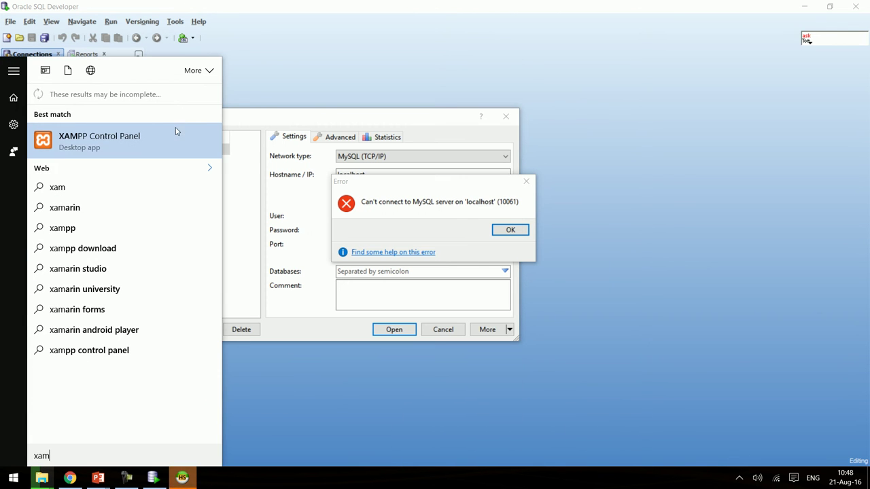
click(175, 129)
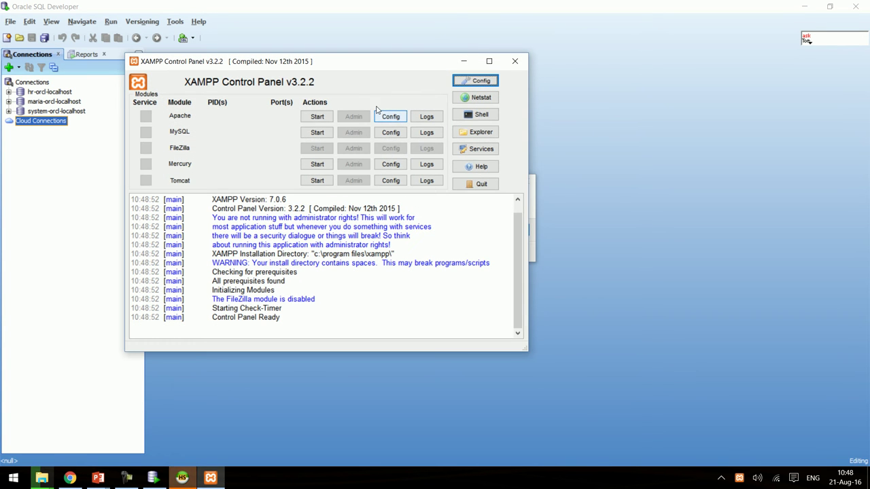
click(326, 132)
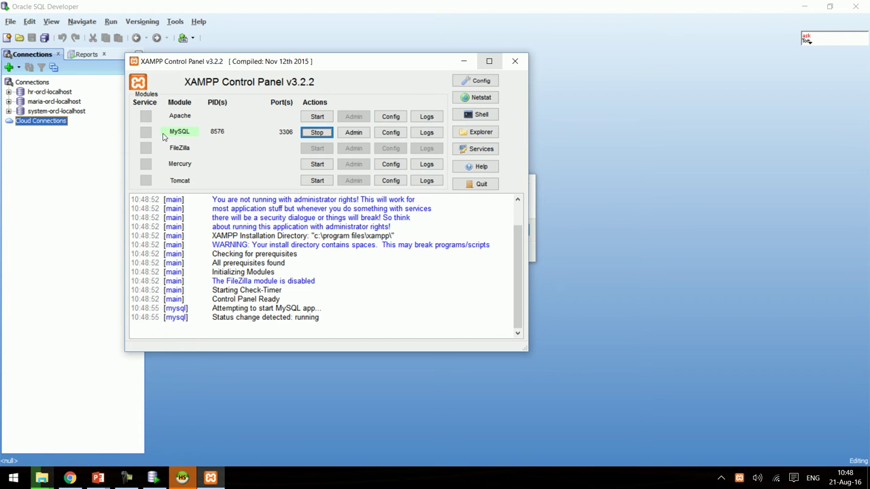
click(514, 62)
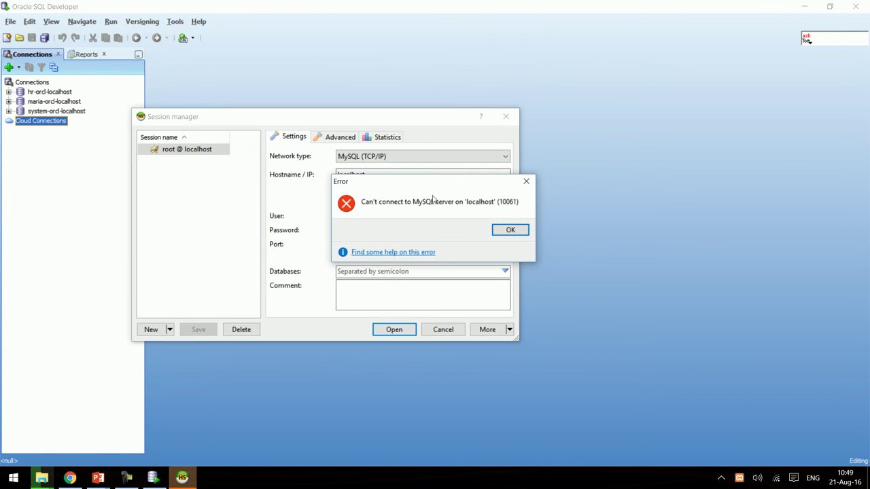
click(510, 232)
click(394, 329)
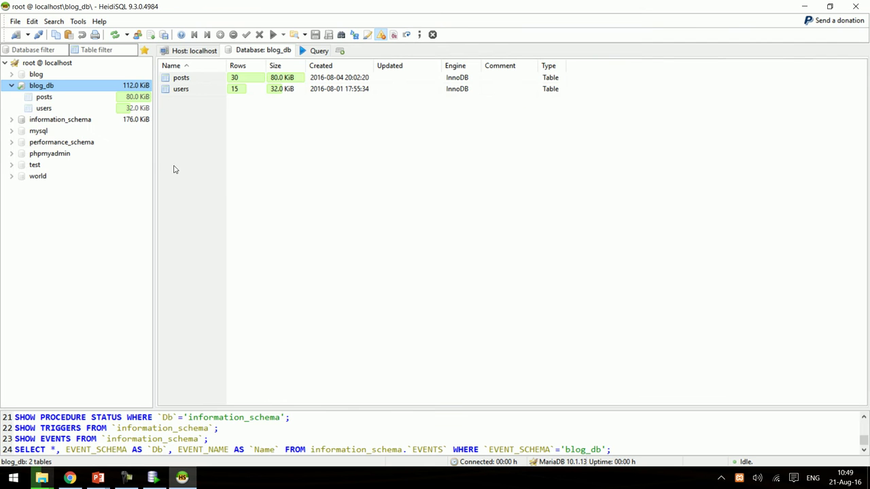
Change post 10's body from 'data' to 'data2' in blog_db's posts table
click(43, 97)
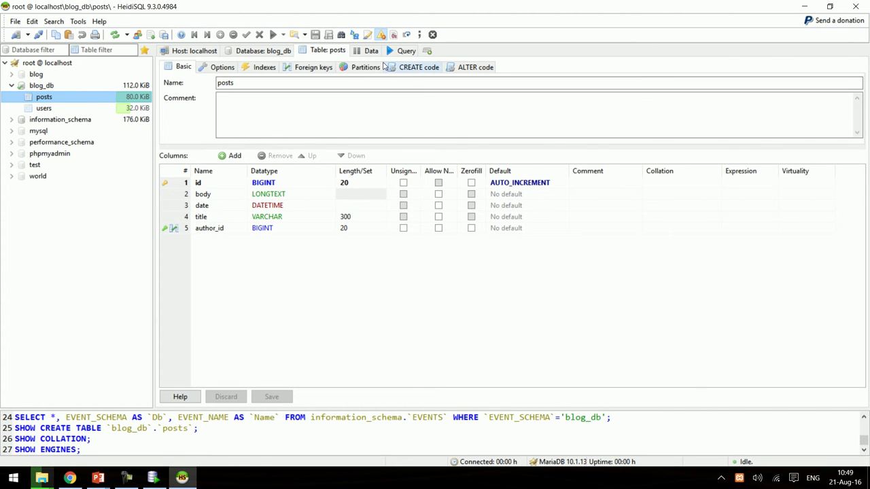
click(367, 52)
click(222, 218)
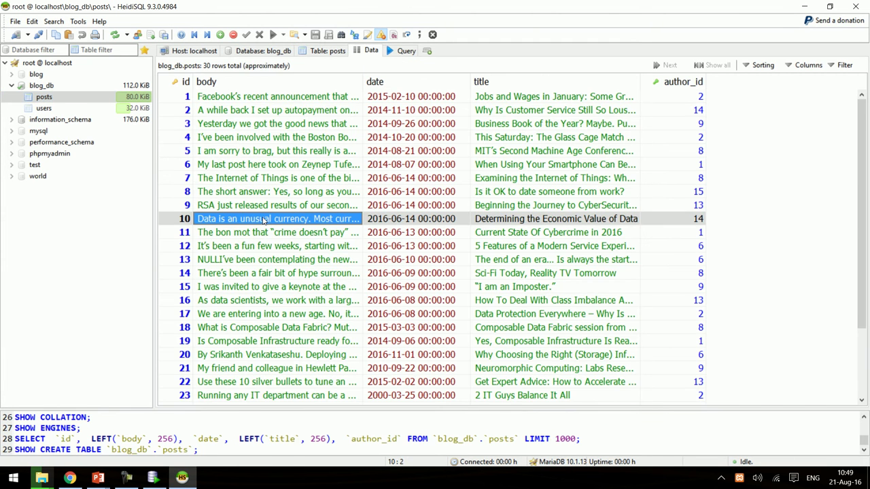
click(272, 218)
text(2. It's called goodwil)
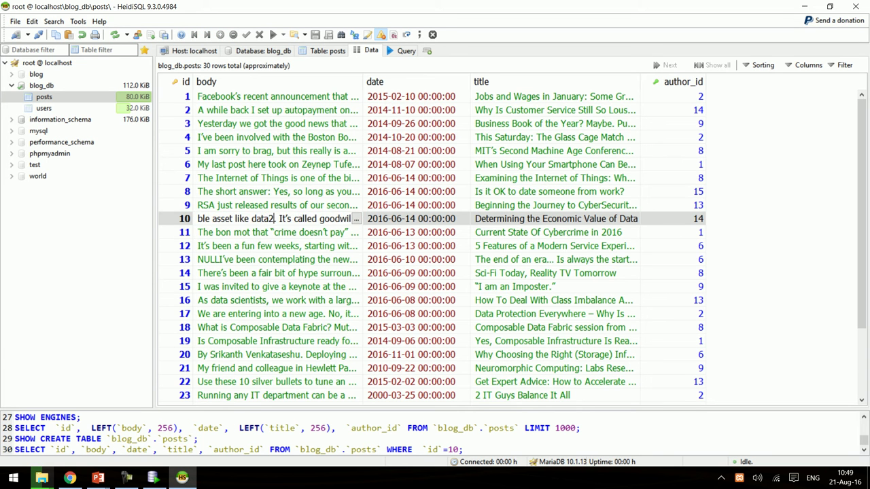
key(Return)
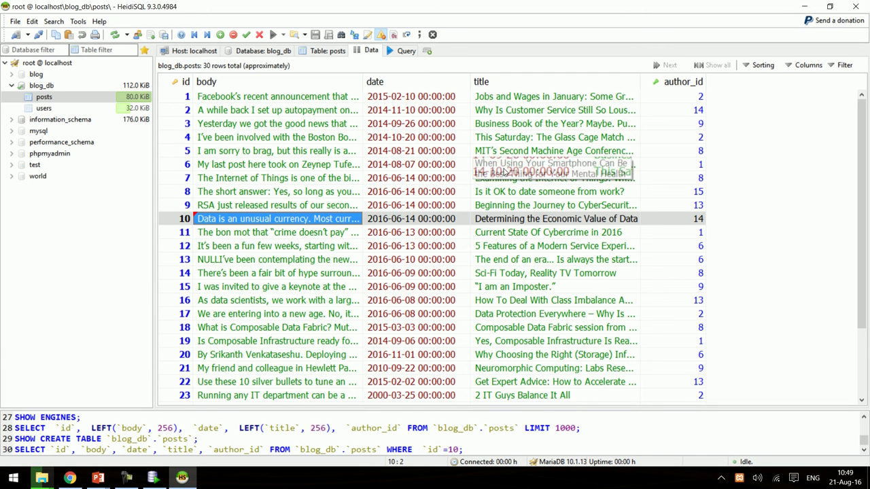
click(496, 167)
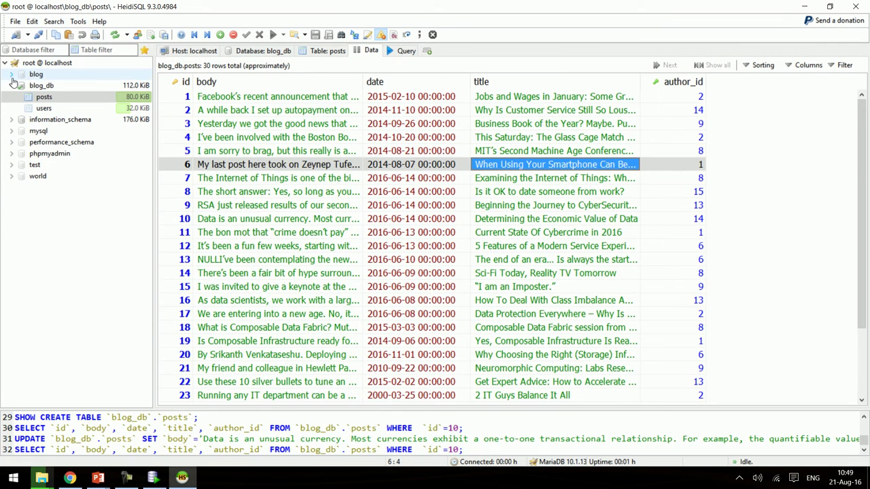
Begin creating a new database on the root @ localhost server, then cancel it
click(11, 75)
click(32, 64)
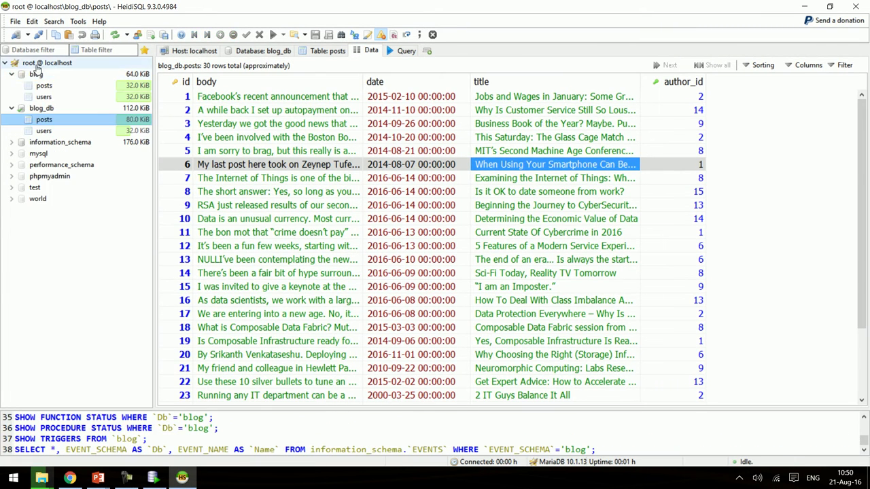
right_click(37, 66)
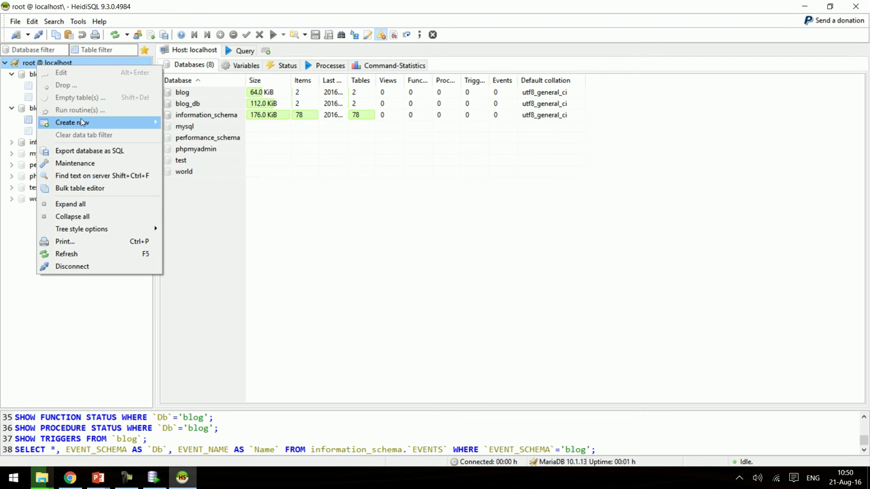
mouse_move(81, 127)
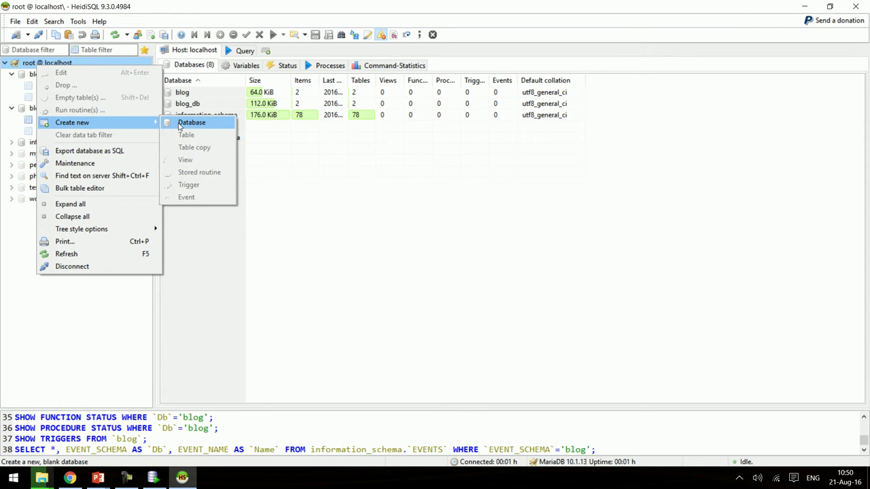
click(184, 123)
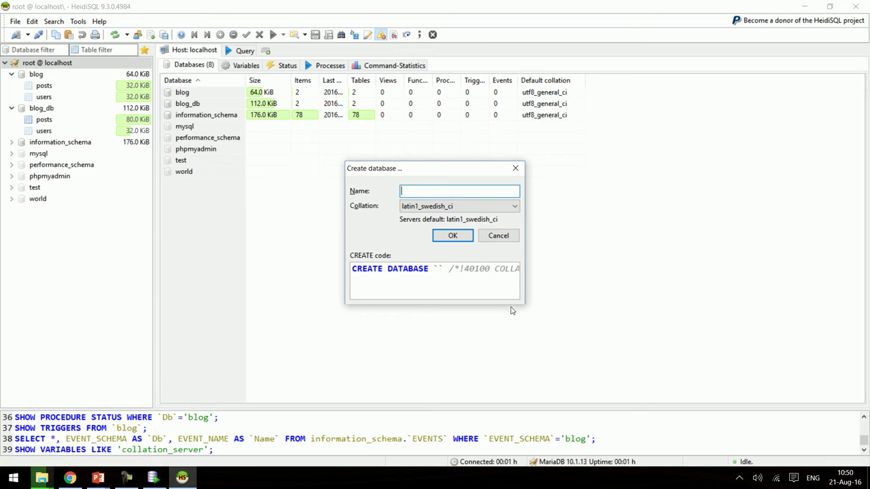
click(511, 242)
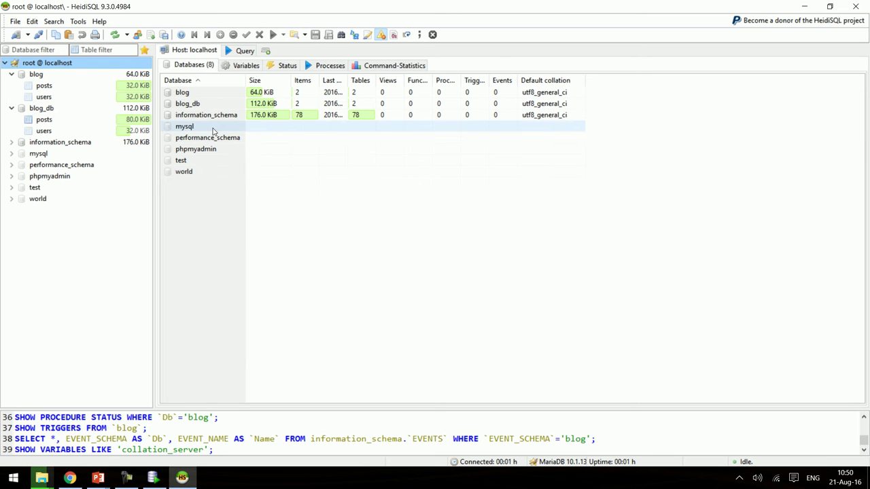
Revisit the posts and users tables, then close HeidiSQL
click(57, 119)
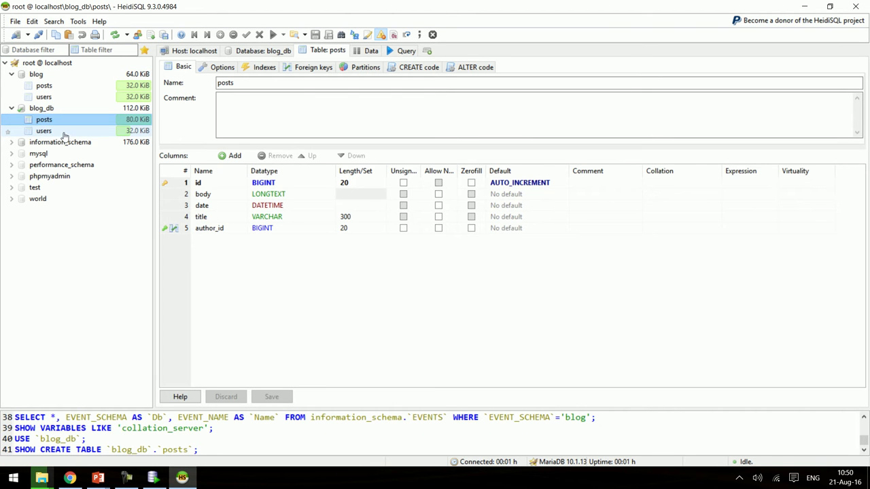
click(54, 131)
click(51, 119)
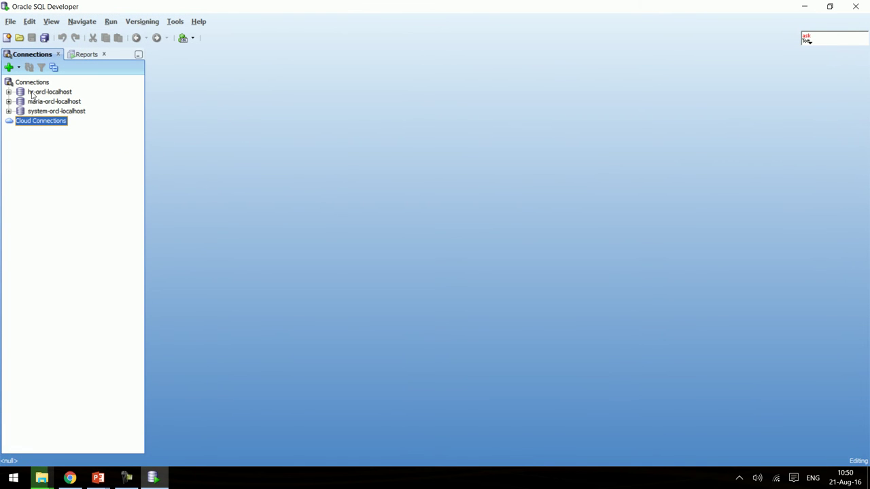
Connect to hr-orcl-localhost and show the HR COUNTRIES table's rows, e.g. Argentina and Australia
double_click(32, 93)
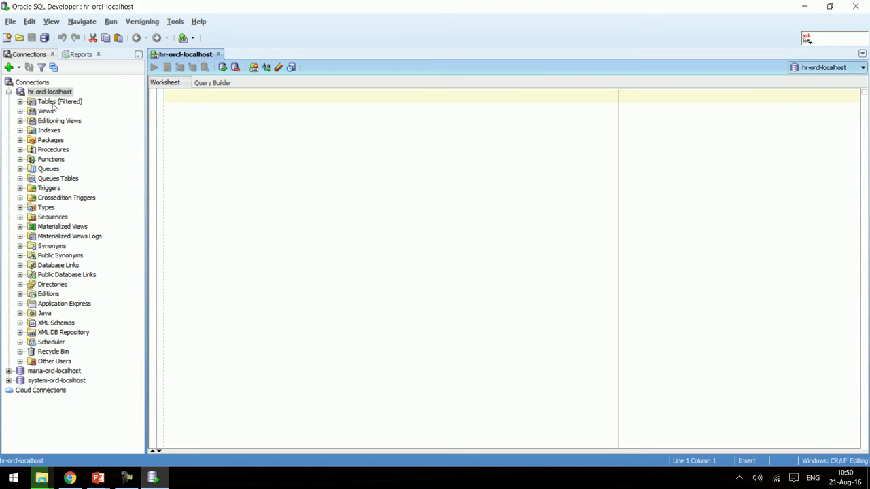
double_click(51, 103)
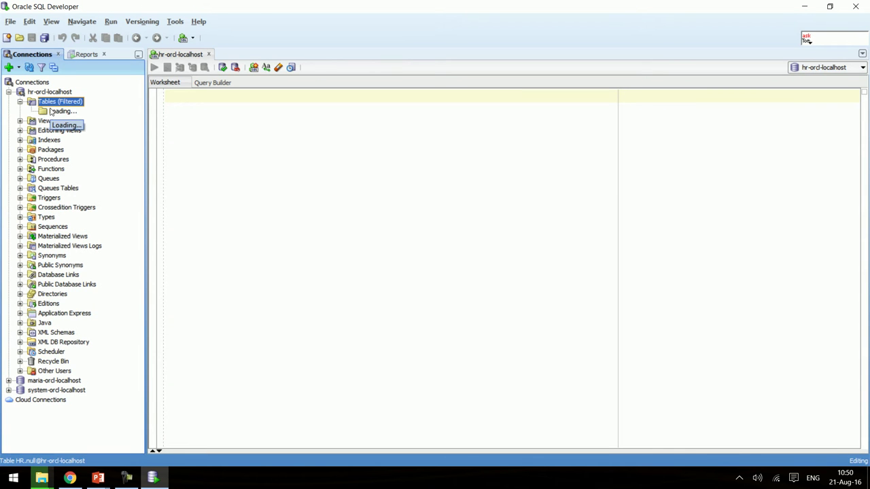
key(super+plus)
key(super+plus)
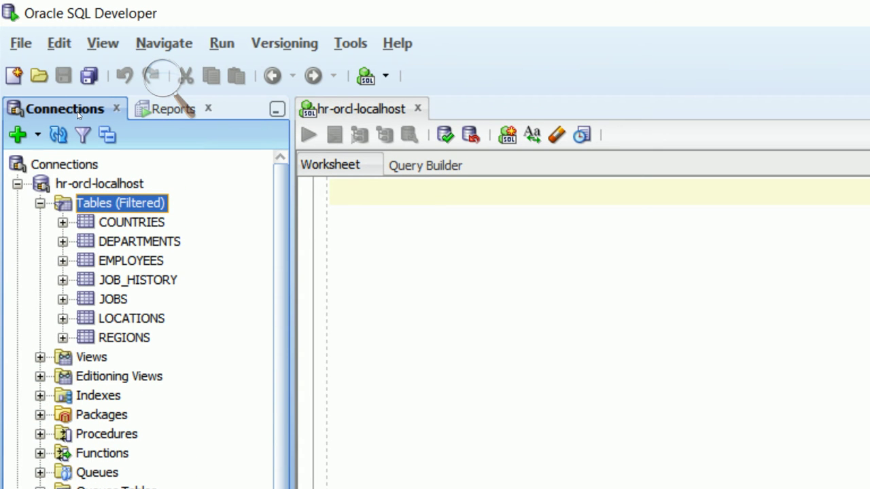
key(Down)
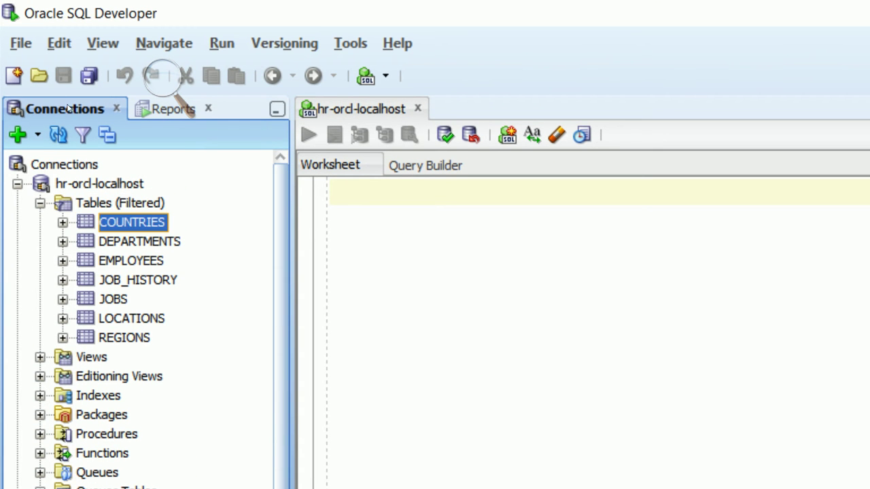
key(Return)
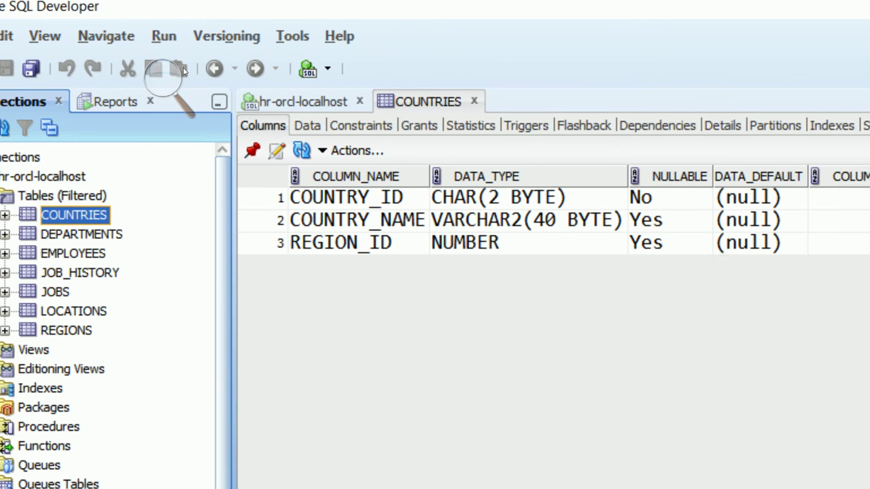
click(307, 125)
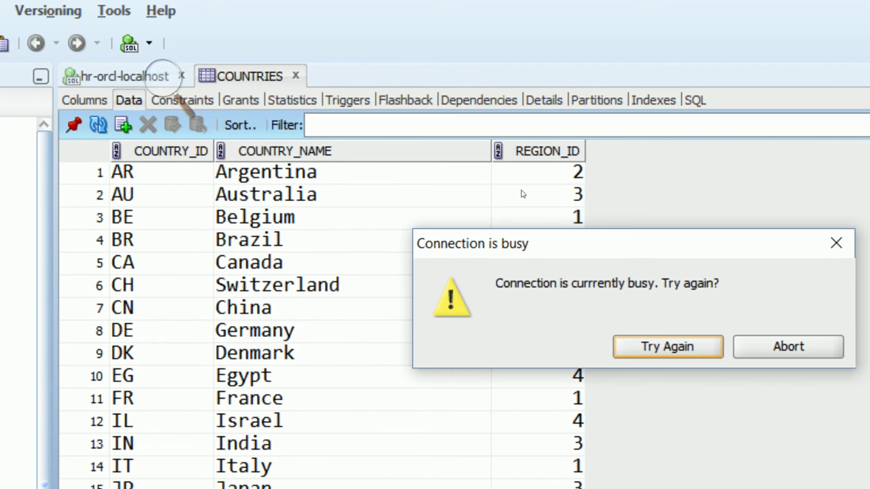
key(Return)
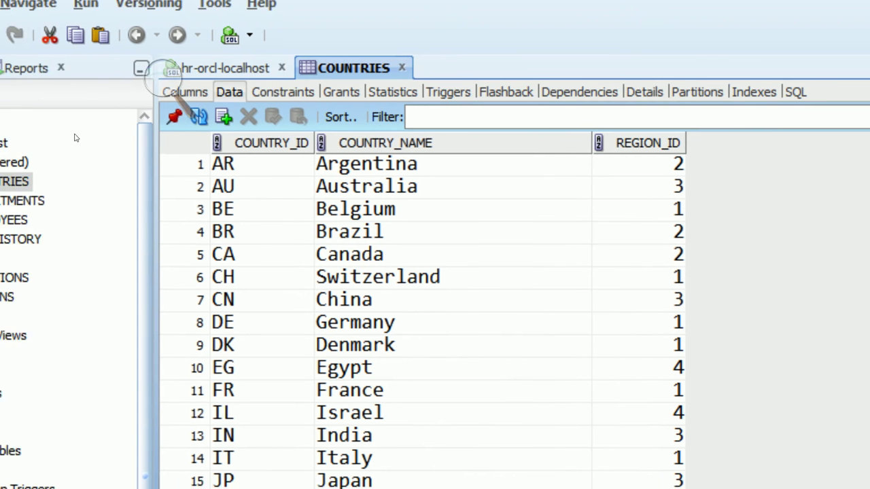
Move down to EMPLOYEES and open value filter lists for EMPLOYEE_ID, FIRST_NAME and LAST_NAME
key(Down)
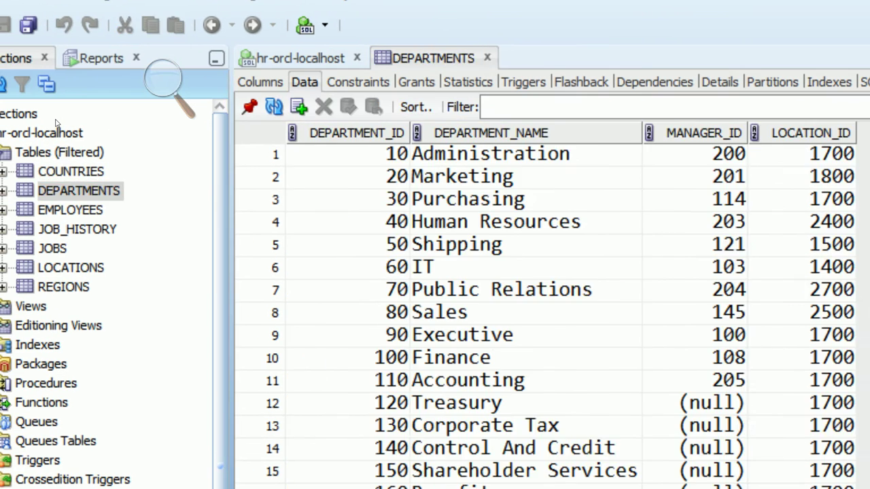
key(Down)
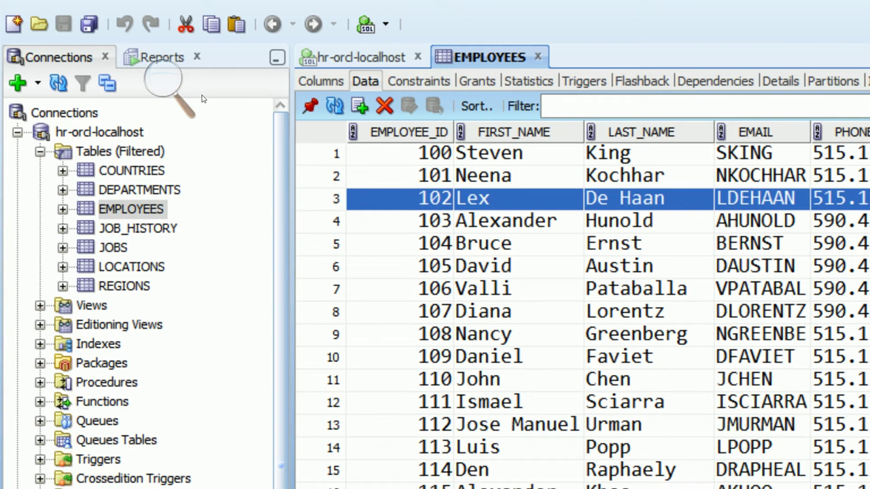
key(ctrl+space)
key(alt+Down)
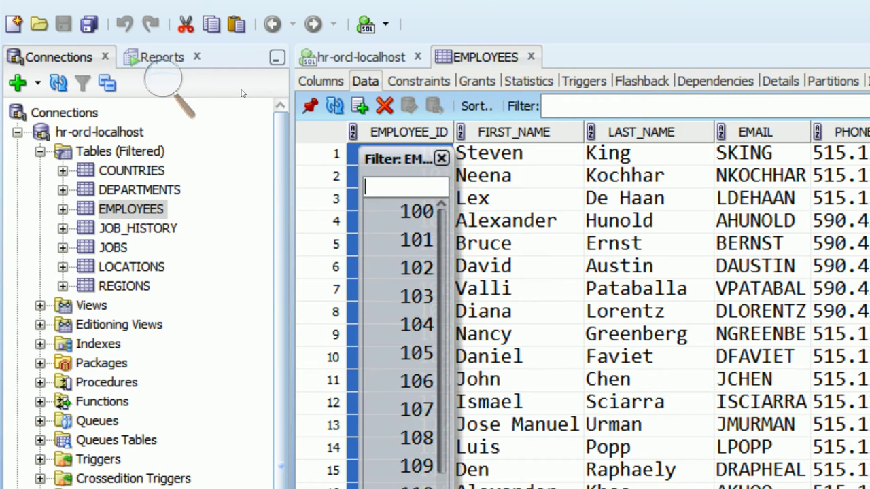
key(Right)
key(alt+Down)
key(Right)
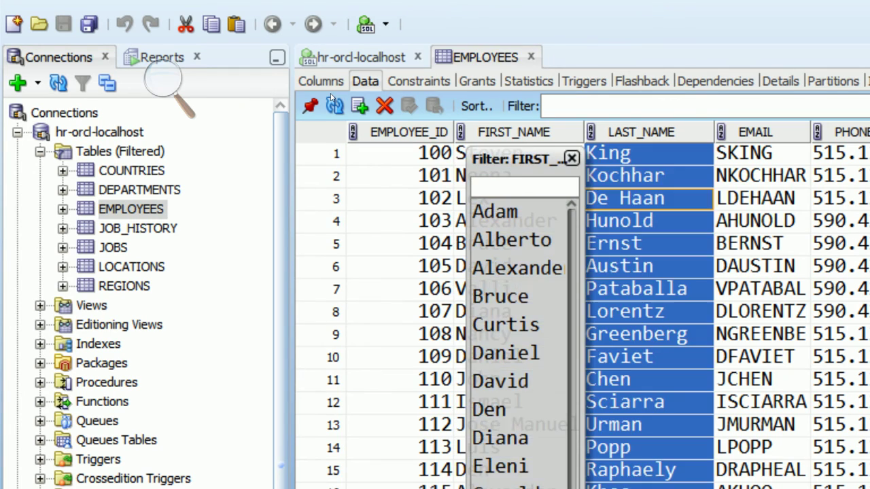
key(alt+Down)
key(Right)
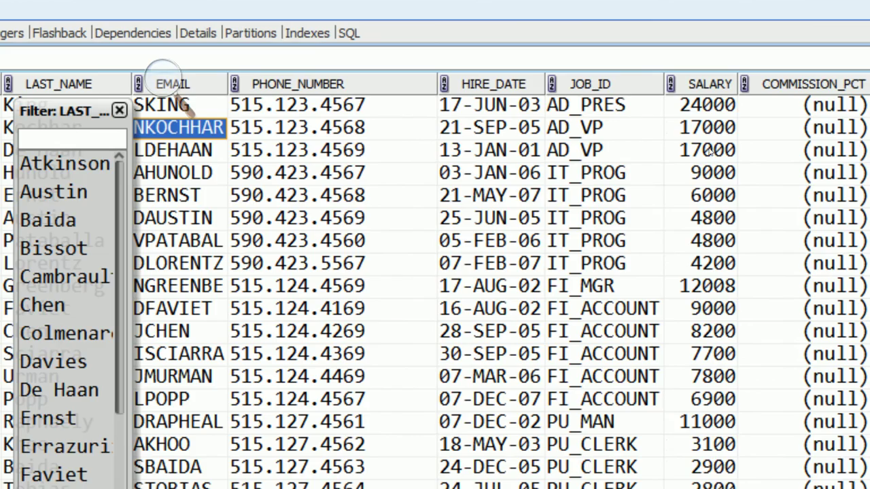
key(Down)
key(Down)
key(Down)
key(Down)
key(Right)
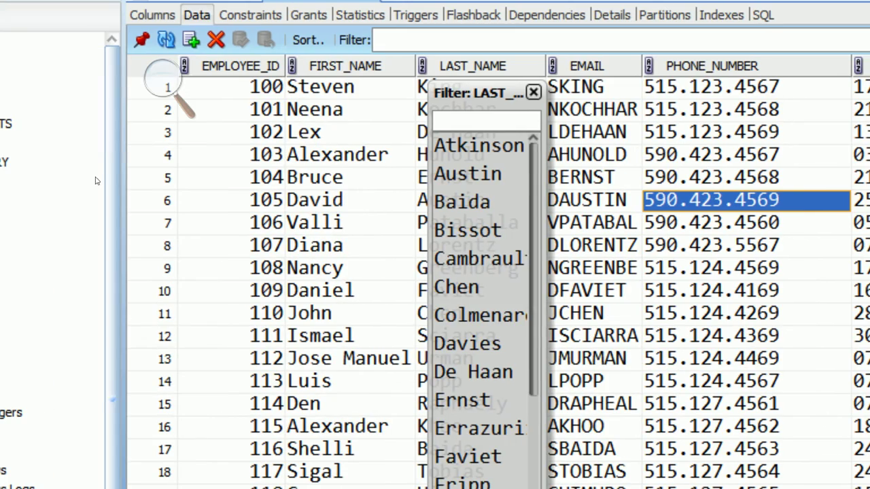
key(Escape)
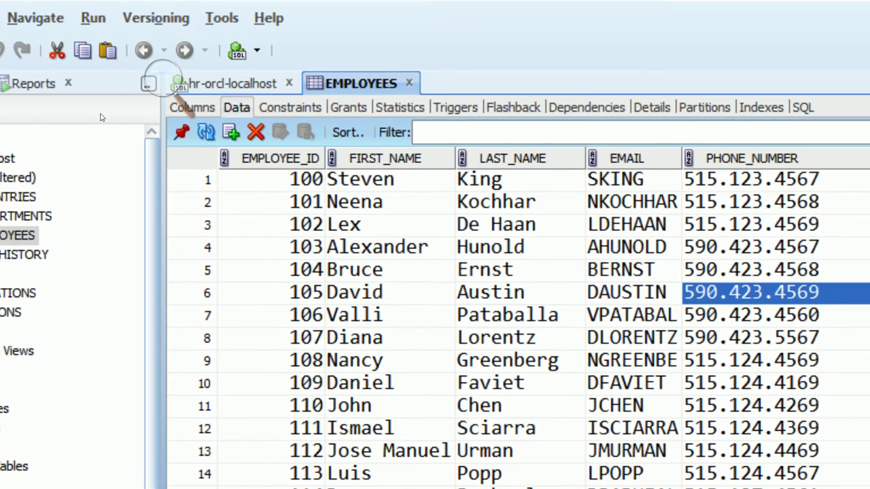
Step through Kochhar's row 2 values, including job ID AD_VP and salary 17000
key(Up)
key(Up)
key(Up)
key(Up)
key(Left)
key(Left)
key(Left)
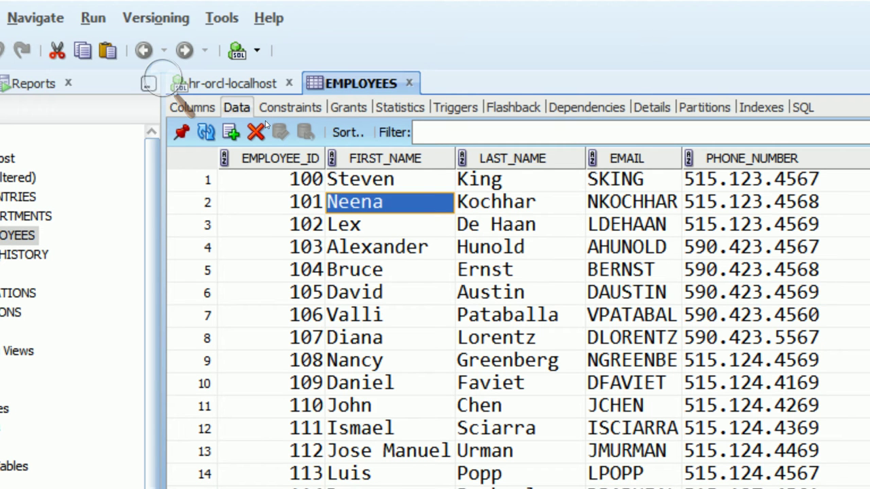
key(Right)
key(Right)
key(Right)
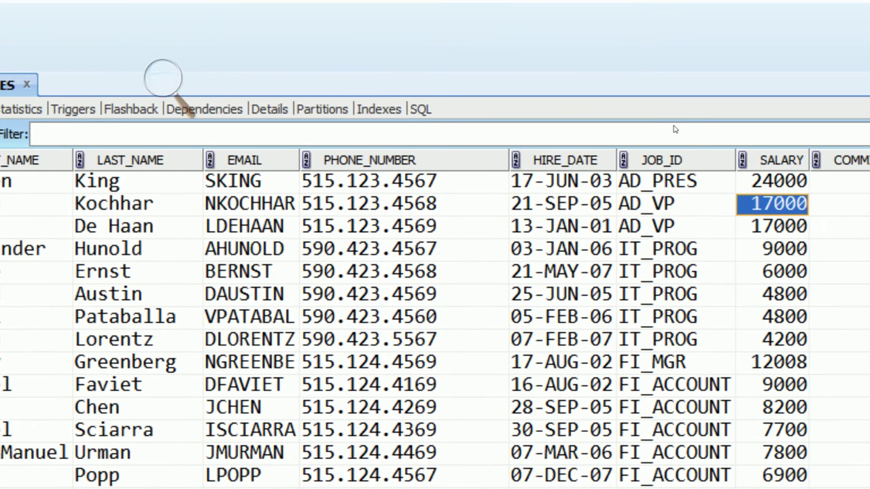
key(Left)
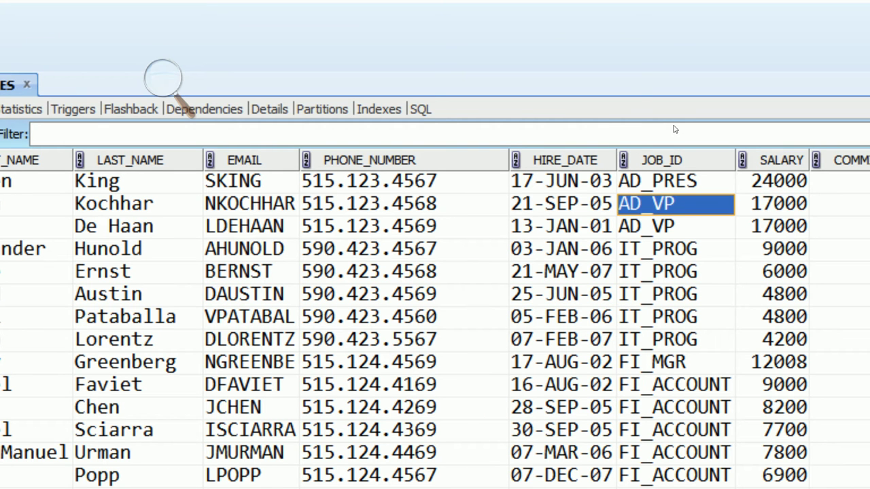
key(Right)
key(Right)
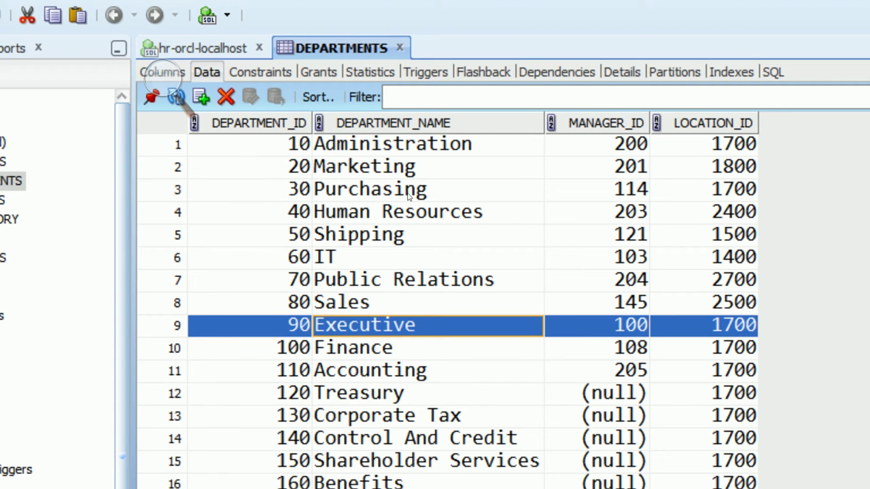
Show the LOCATIONS table's 23 rows of street addresses, postal codes, cities and countries
key(End)
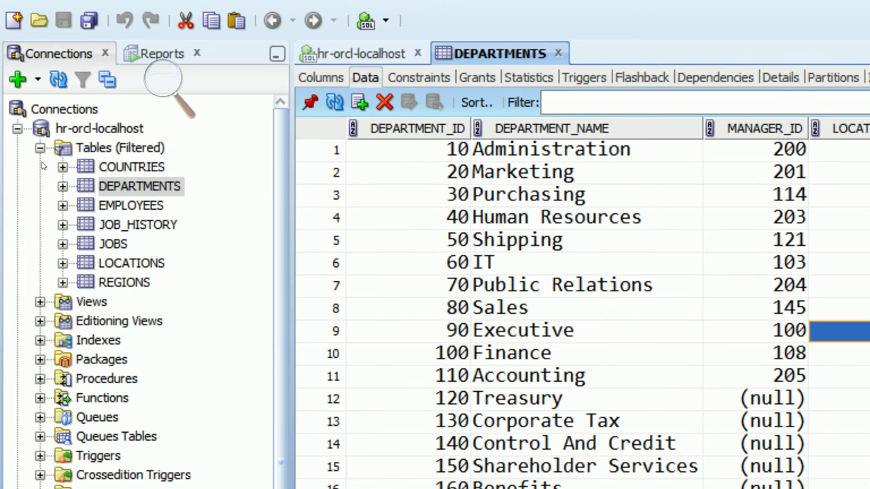
click(132, 261)
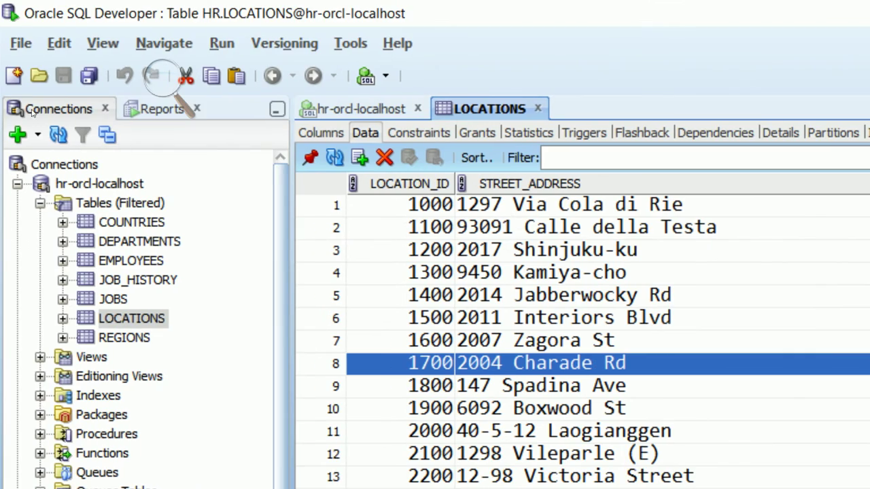
click(32, 112)
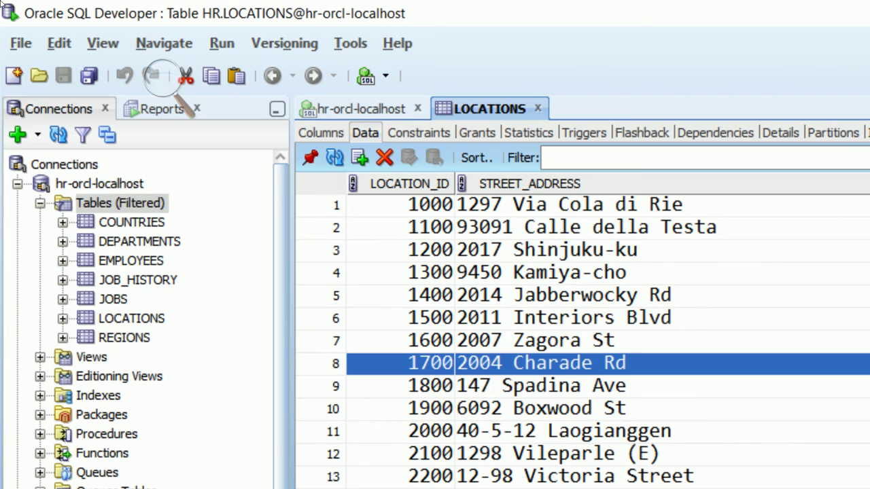
click(165, 72)
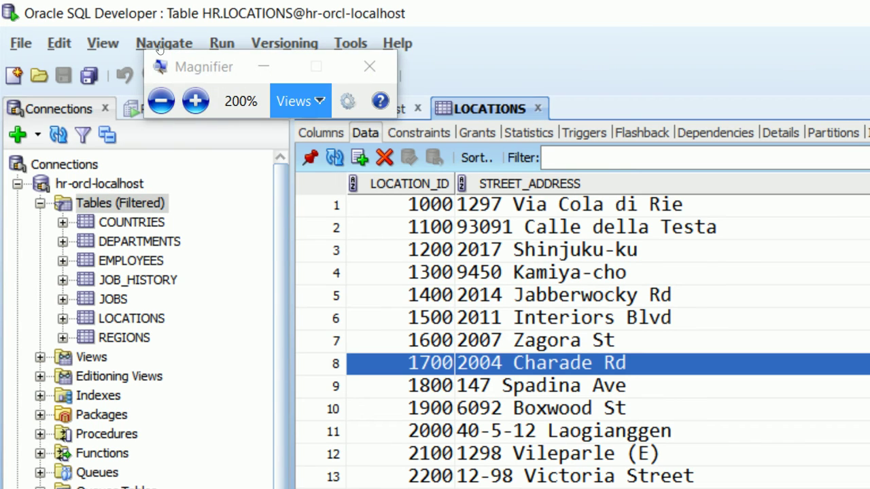
key(super+plus)
key(super+minus)
key(super+minus)
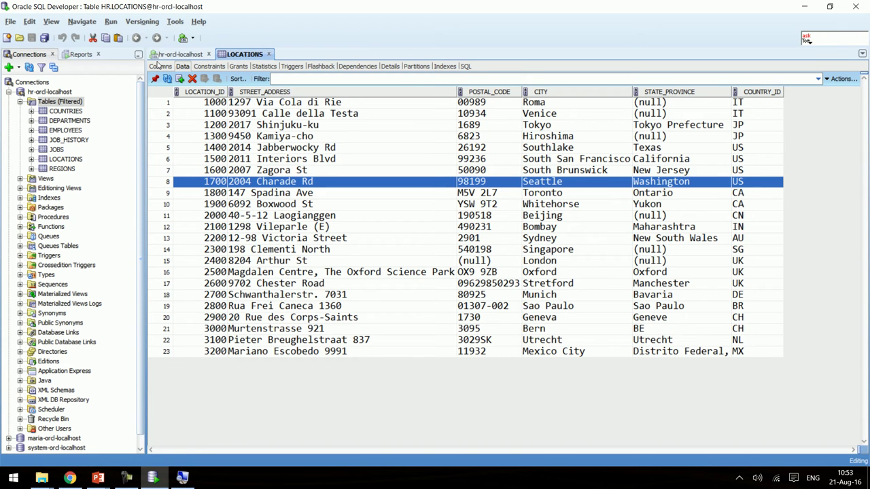
Run 'select * from EMPLOYEES' in the hr-orcl-localhost SQL worksheet
click(252, 138)
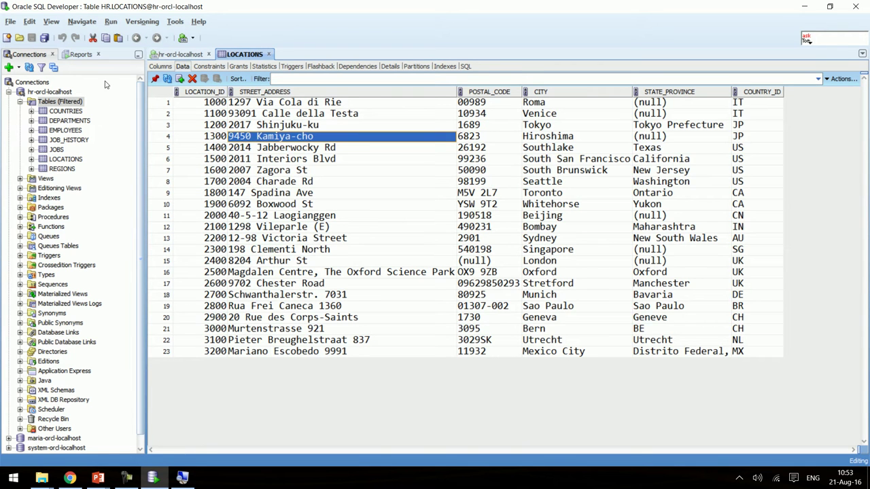
click(180, 54)
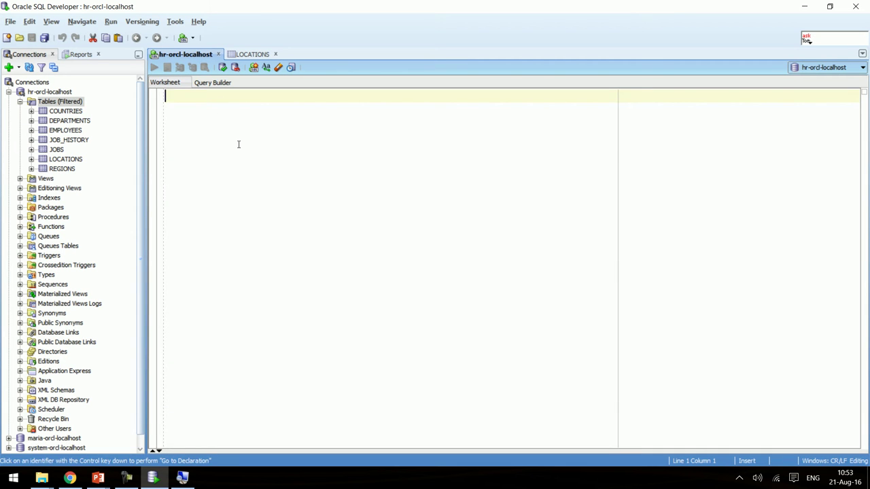
text(select * from )
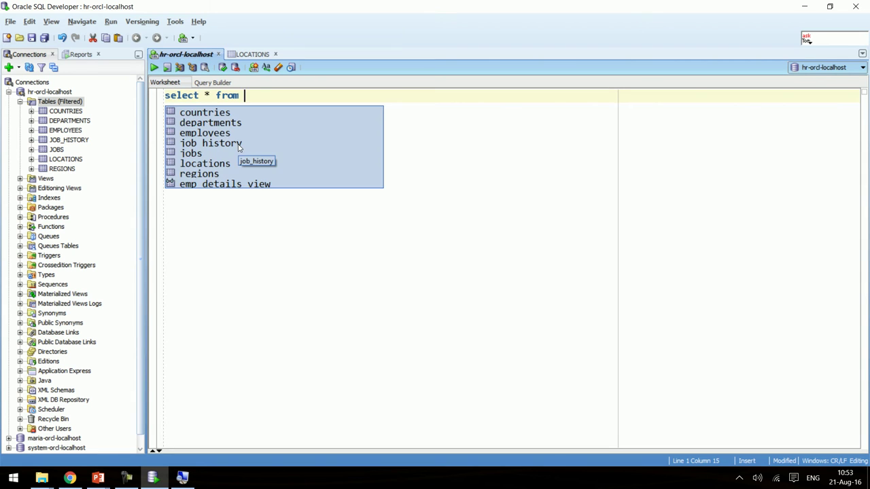
text(EMPLOYEES)
click(155, 67)
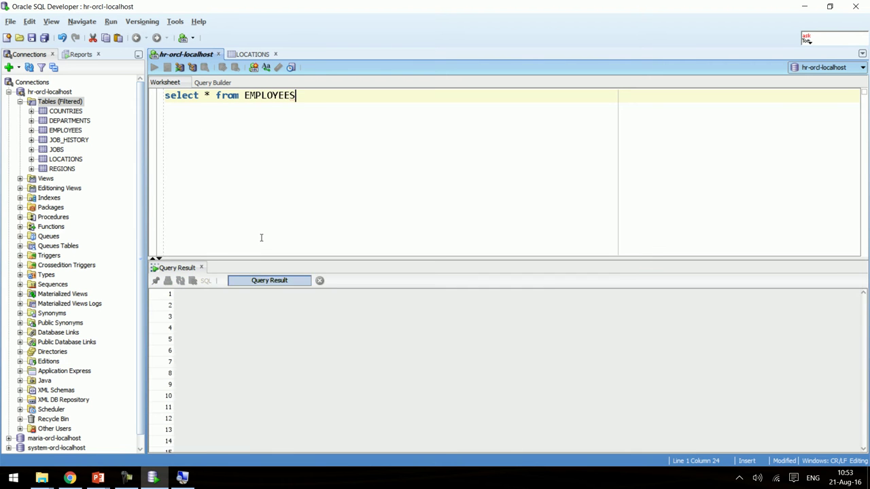
Jump to the last of the 107 EMPLOYEES result rows, then return to the slide show
click(317, 341)
scroll(299, 346, down, 11)
key(ctrl+End)
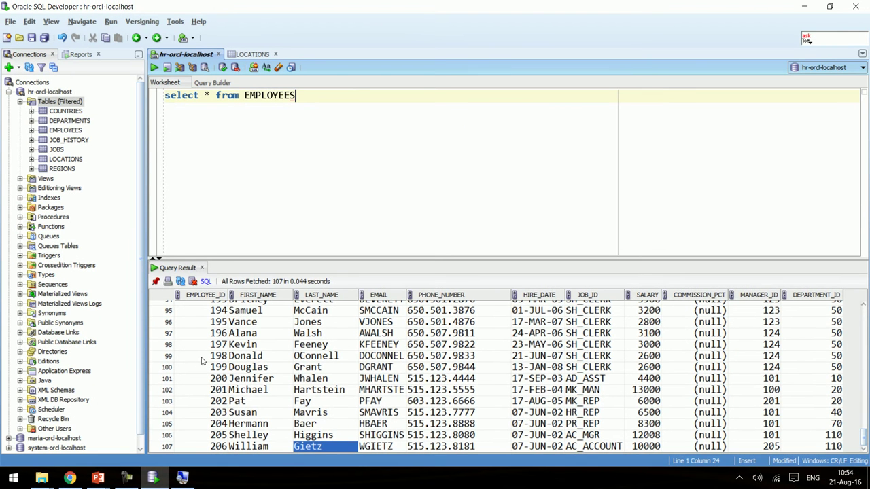
click(164, 367)
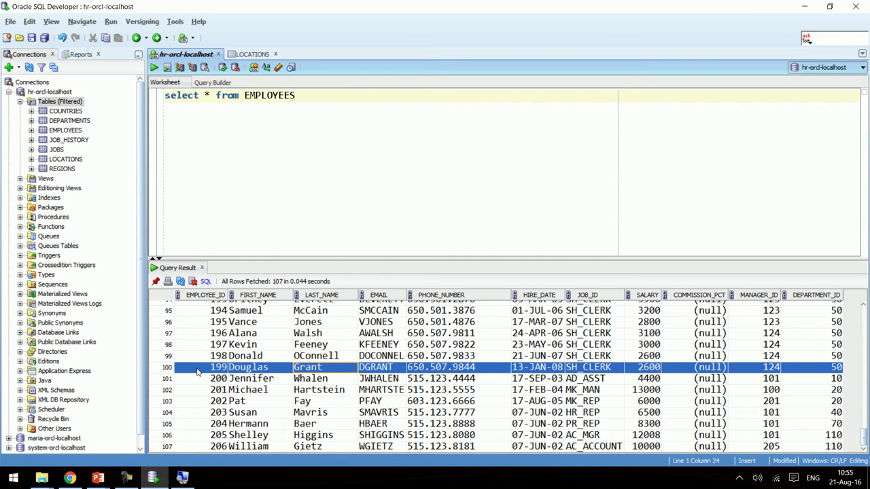
key(alt+Tab)
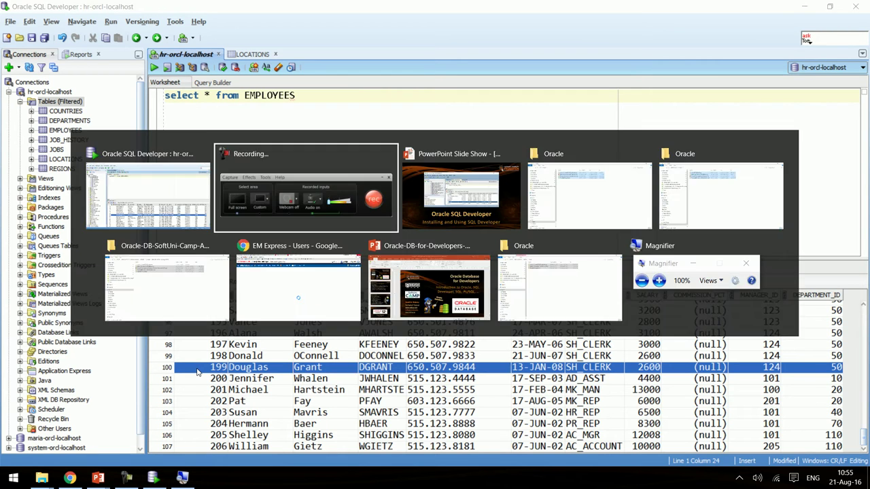
key(Escape)
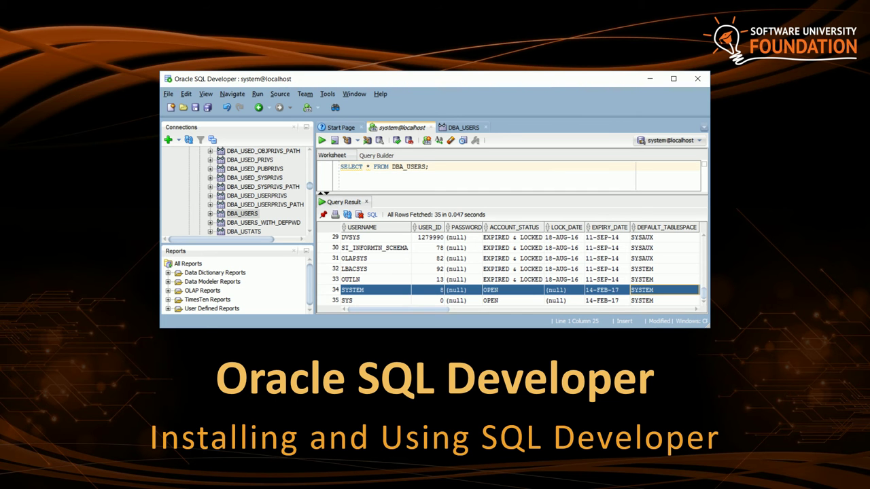
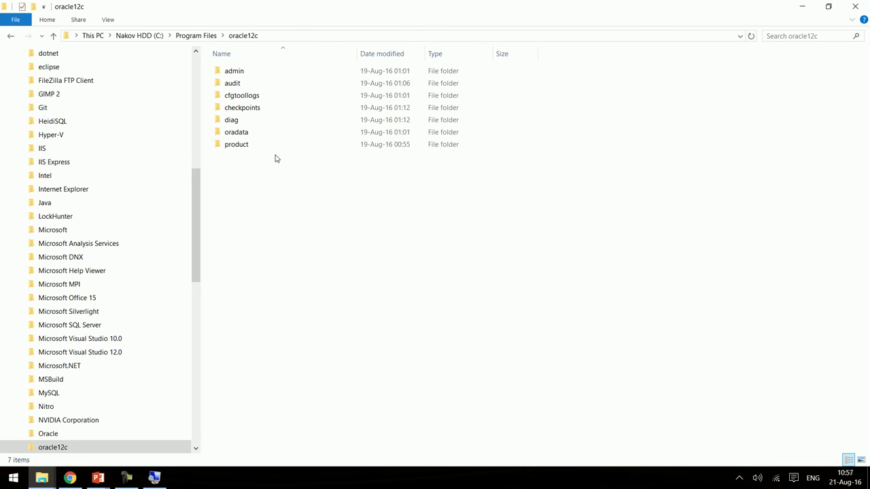
Browse into product > 12.1.0 > dbhome_1 and display its full path in the address bar
double_click(227, 72)
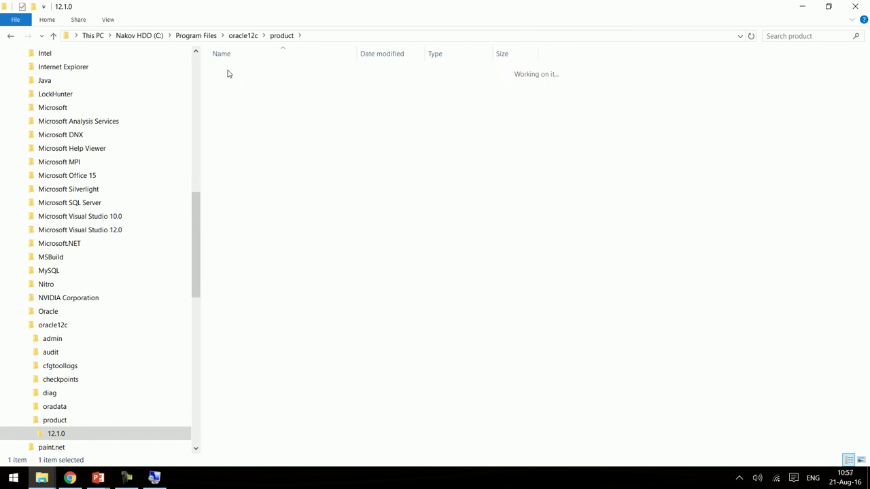
double_click(233, 74)
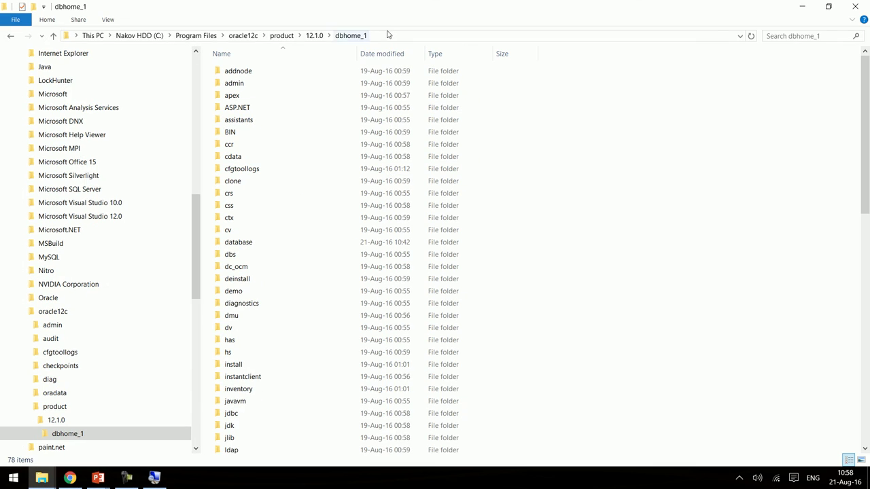
click(384, 39)
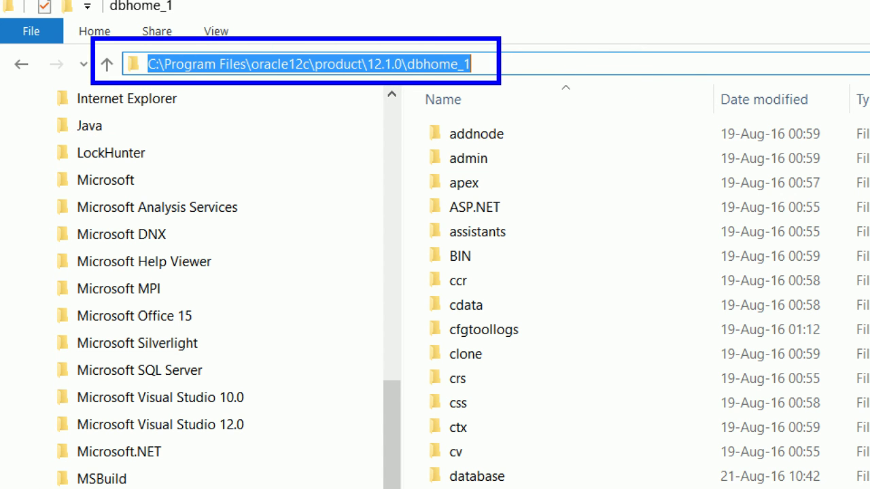
key(Escape)
Go to the oracle12c oradata folder, which holds only orcl
click(457, 280)
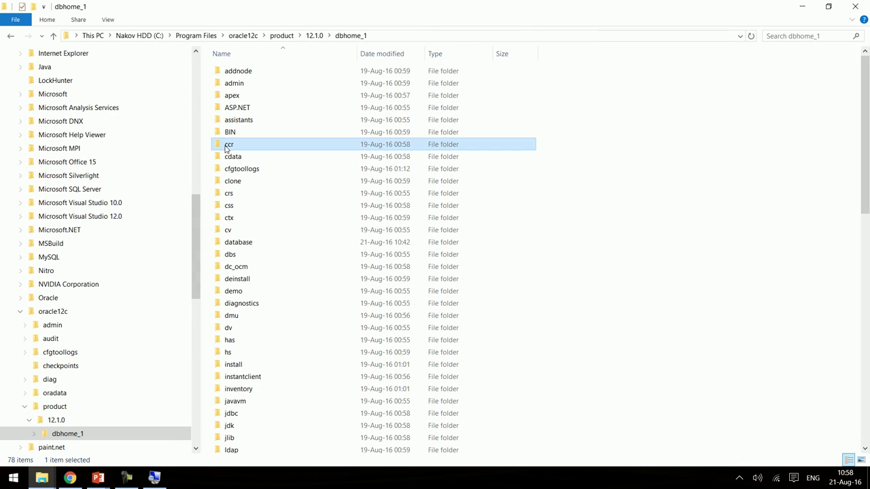
scroll(226, 149, down, 9)
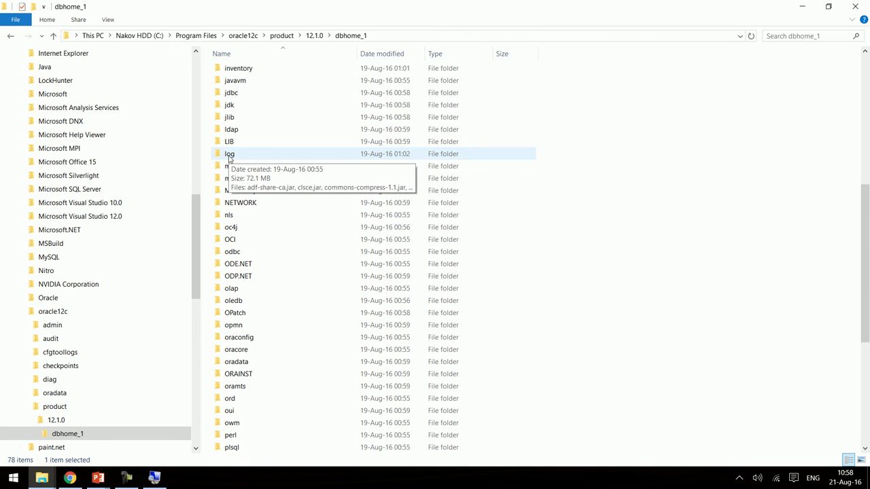
click(41, 395)
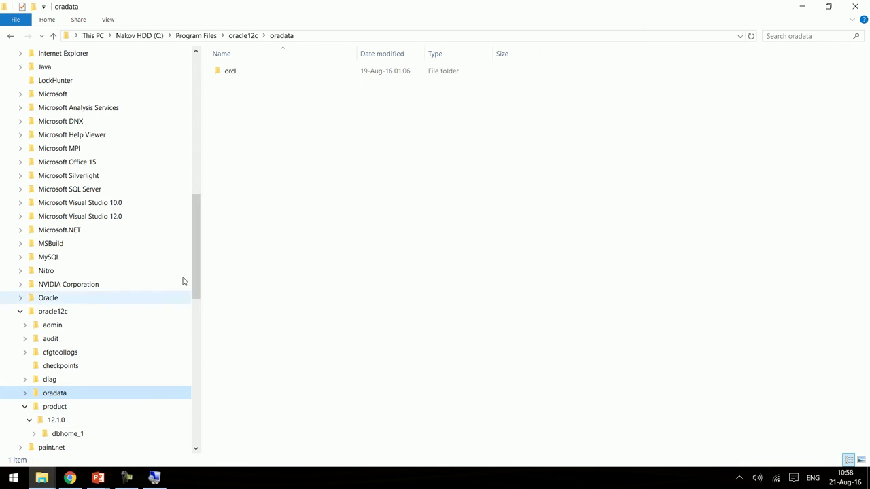
double_click(230, 74)
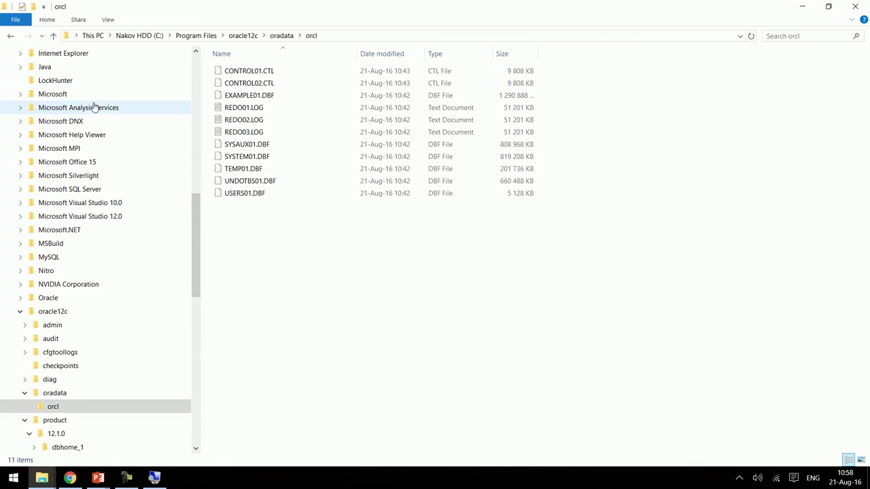
drag(540, 53, 577, 53)
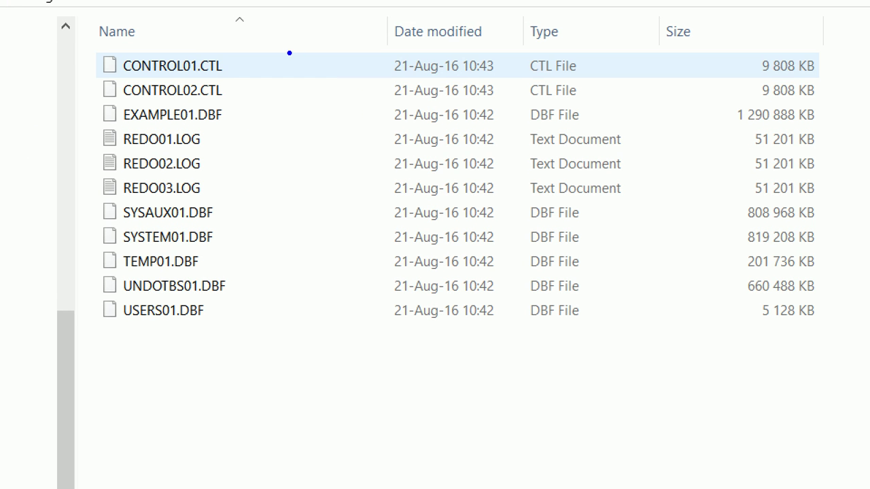
mouse_move(50, 31)
mouse_down()
mouse_move(786, 388)
mouse_move(842, 373)
mouse_up()
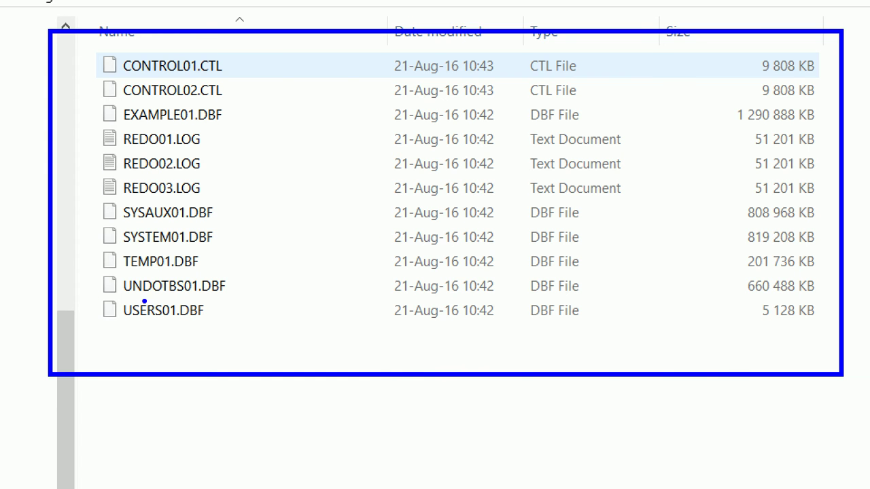
mouse_move(195, 301)
mouse_down()
mouse_move(110, 301)
mouse_move(95, 324)
mouse_move(224, 318)
mouse_move(122, 306)
mouse_up()
mouse_move(222, 60)
mouse_down()
mouse_move(76, 62)
mouse_move(268, 63)
mouse_up()
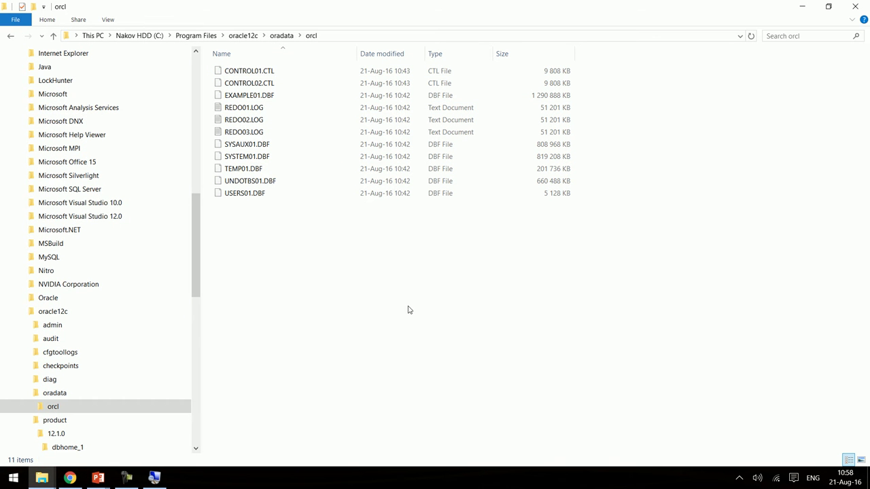
Navigate back into product > 12.1.0 > dbhome_1 and open the sqldeveloper folder
double_click(43, 393)
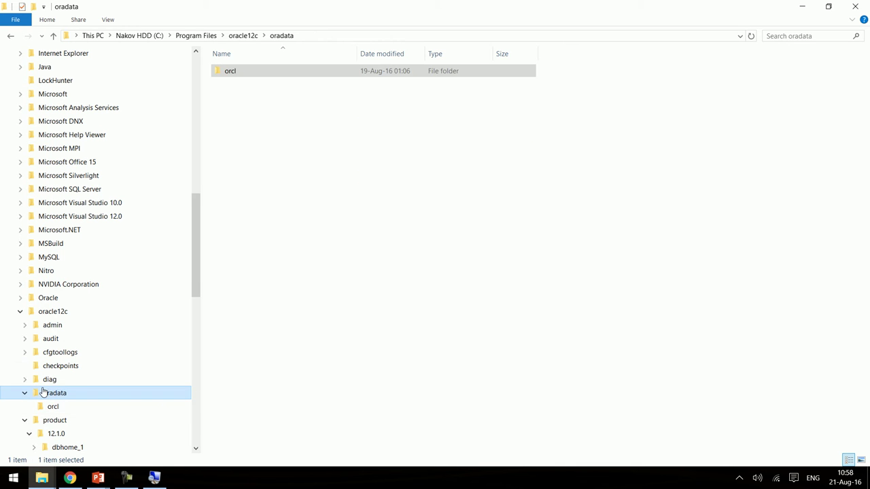
click(67, 433)
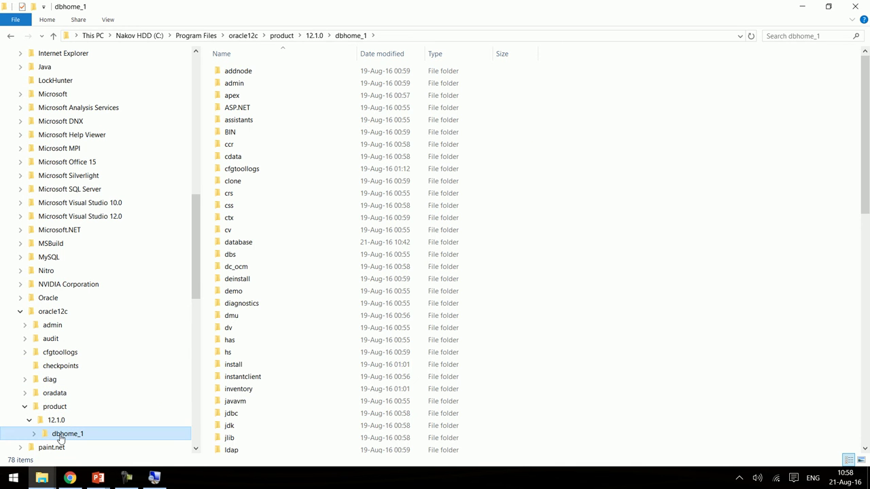
click(25, 406)
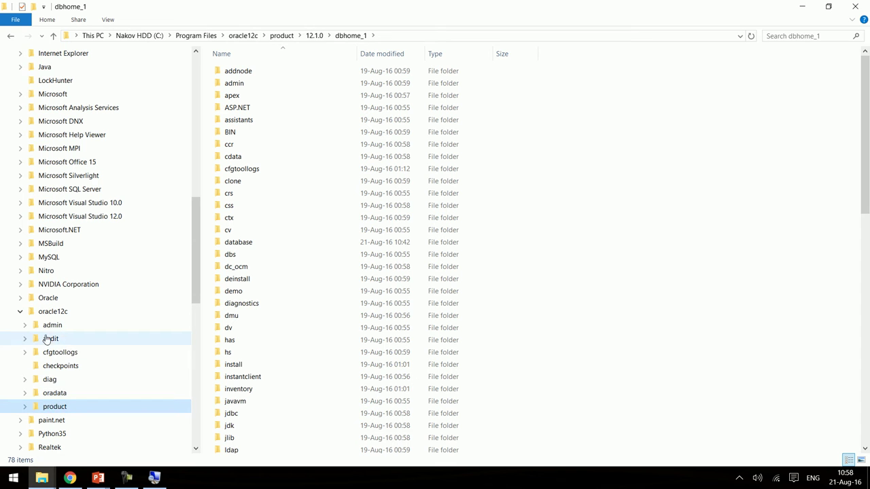
double_click(54, 406)
double_click(233, 70)
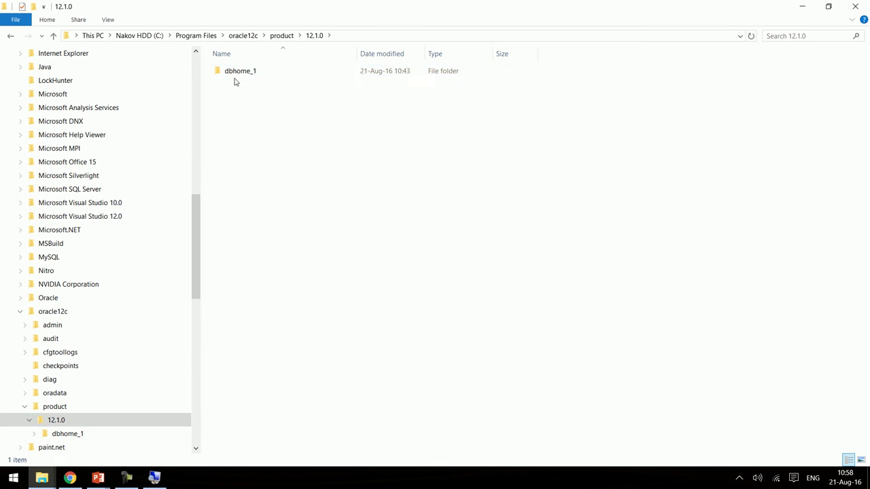
double_click(235, 72)
click(245, 133)
text(sql)
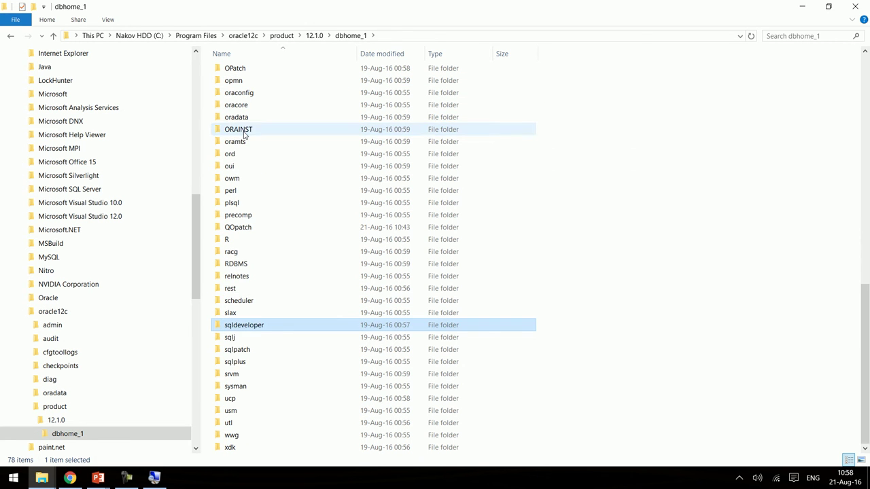
double_click(254, 326)
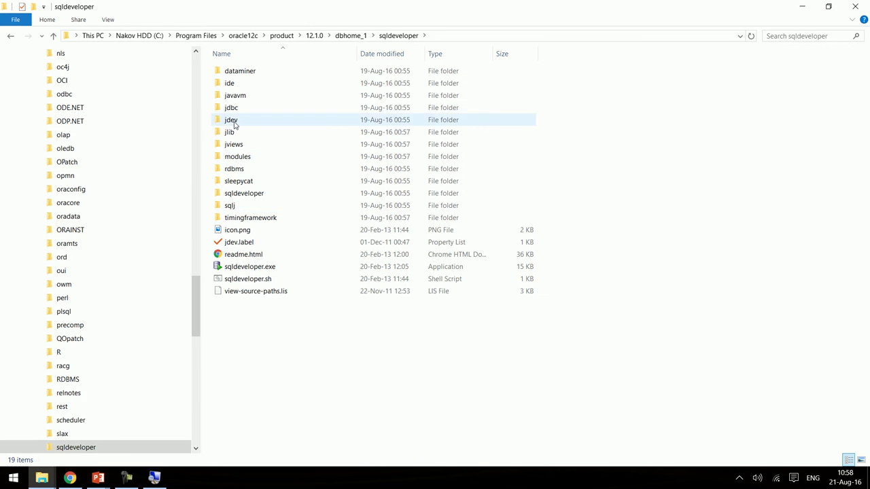
Browse the sqldeveloper subfolders javavm > lib and jdev > bin
double_click(235, 95)
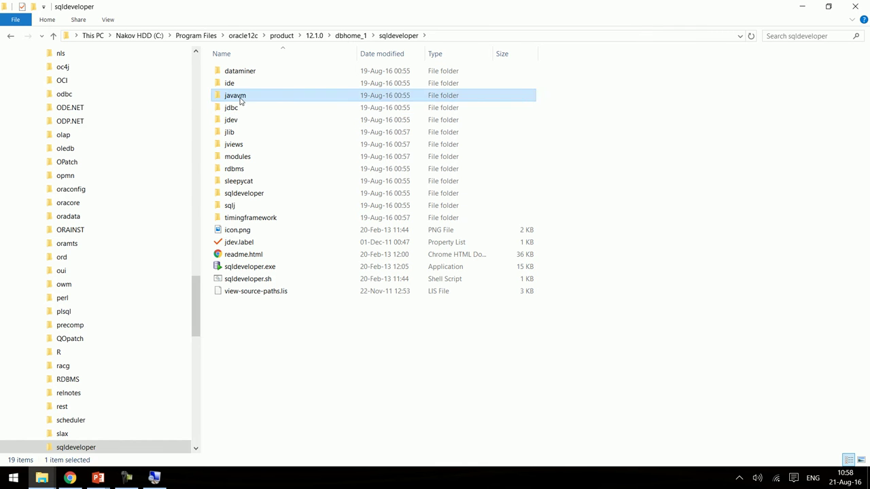
double_click(229, 72)
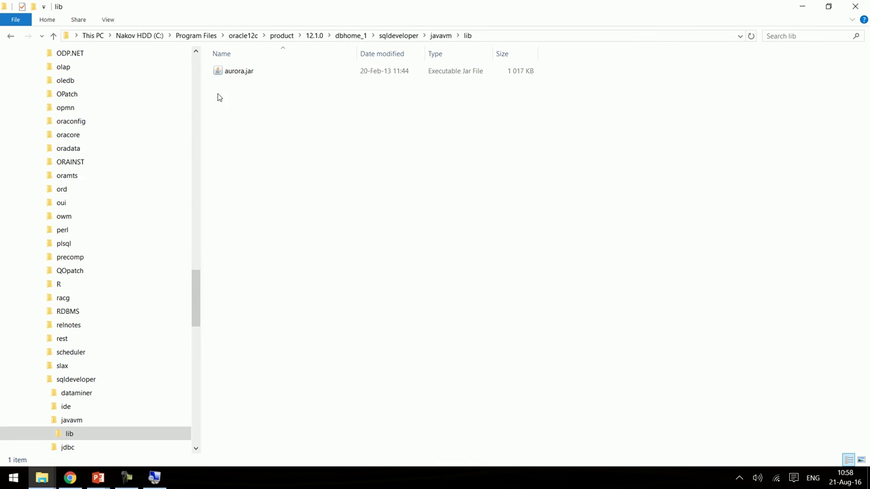
click(71, 379)
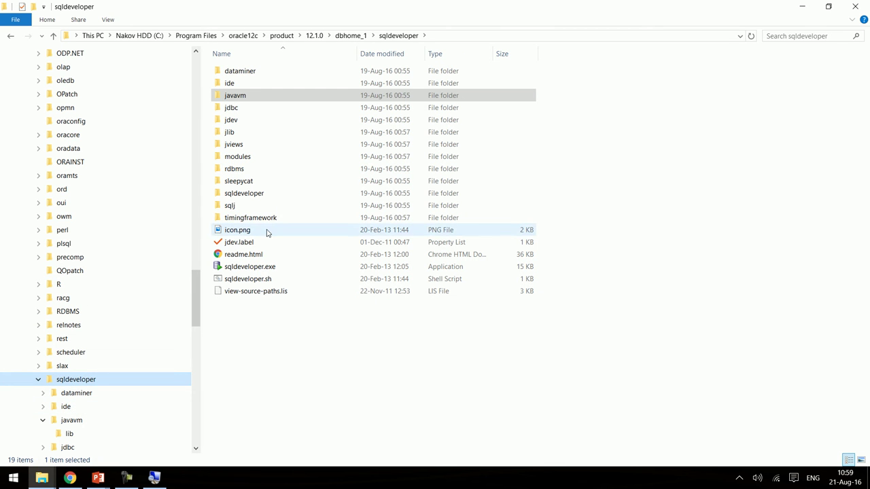
click(230, 120)
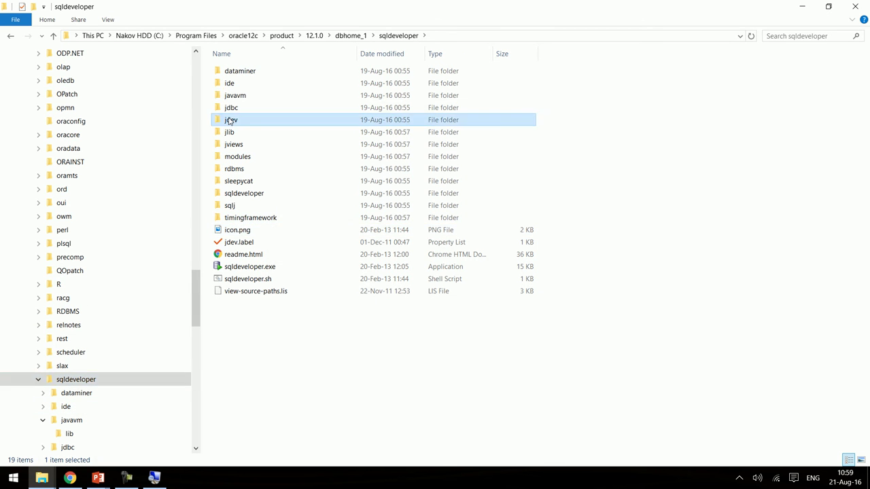
double_click(230, 120)
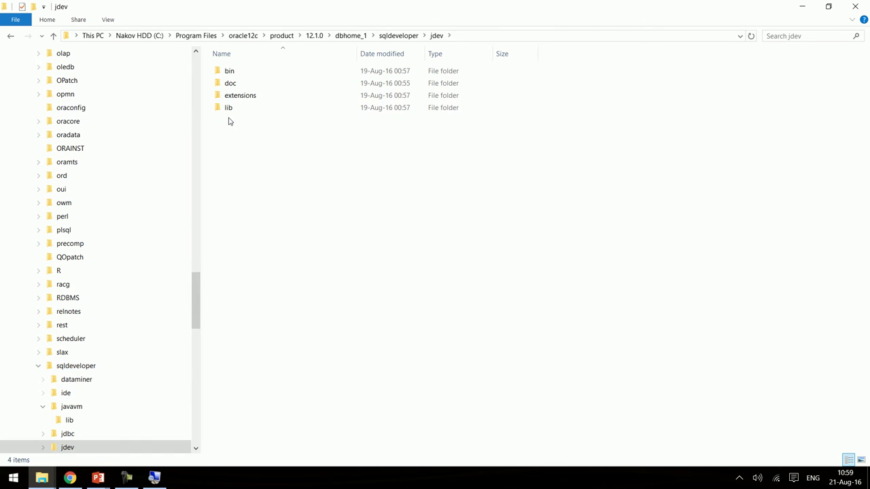
double_click(234, 72)
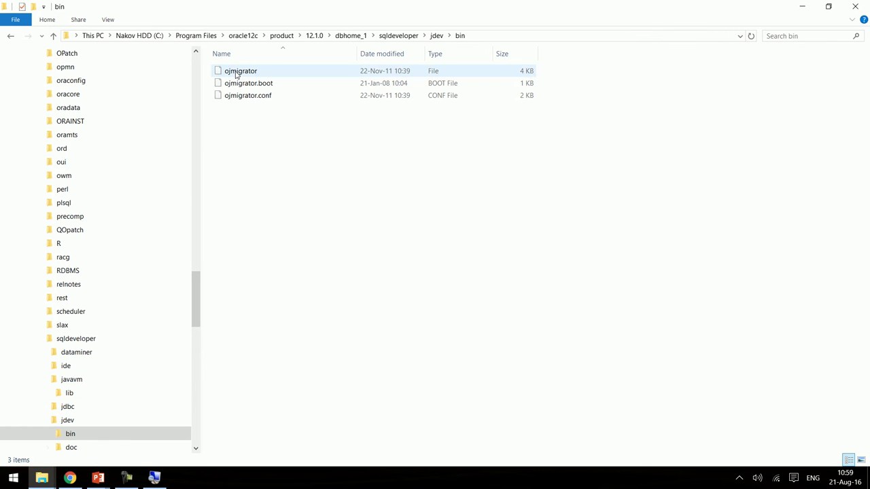
click(62, 326)
double_click(60, 339)
Return to the dbhome_1 folder in the navigation pane
scroll(78, 234, up, 2)
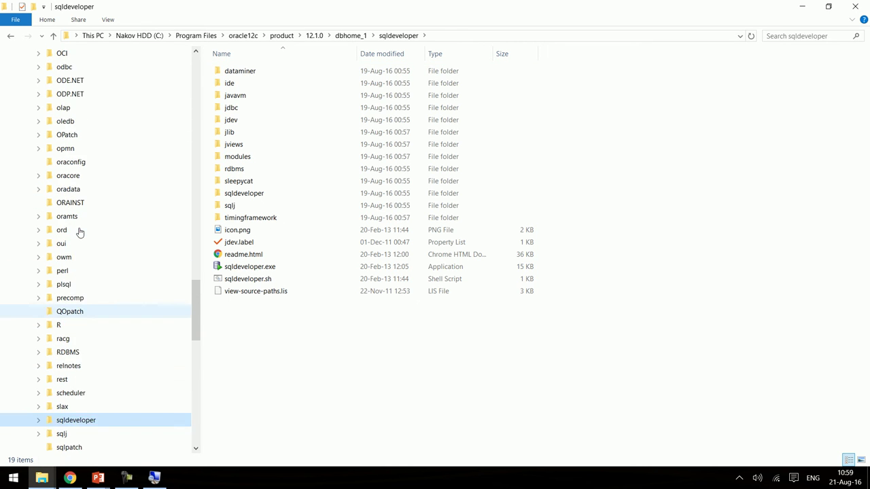
scroll(78, 233, up, 15)
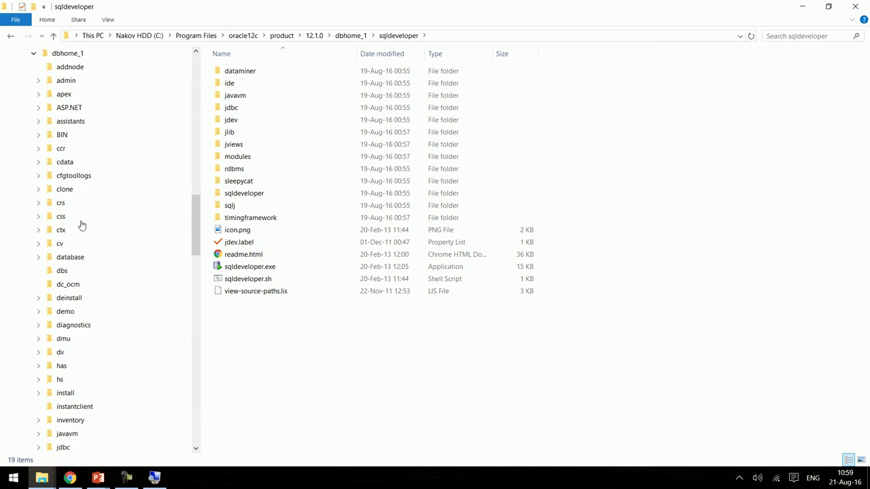
scroll(79, 224, up, 3)
click(73, 161)
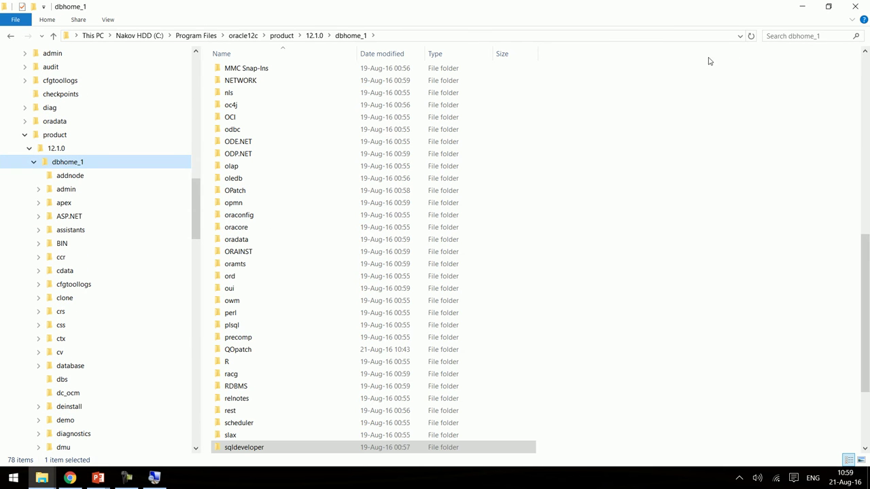
Search dbhome_1 for java.exe and open the file location of a result
click(780, 35)
text(java.exe)
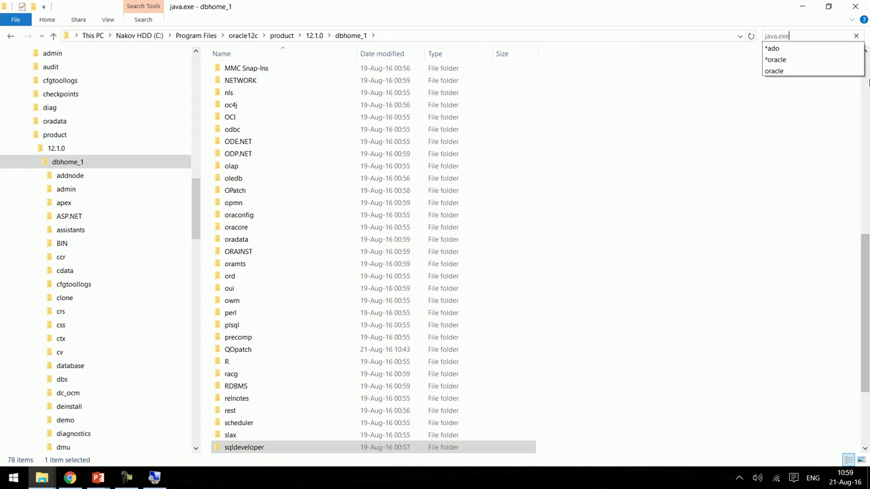
key(Return)
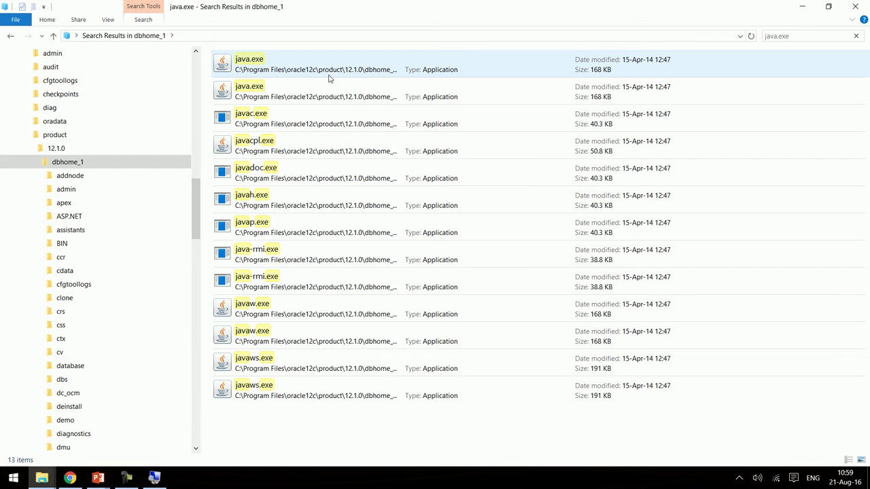
right_click(278, 90)
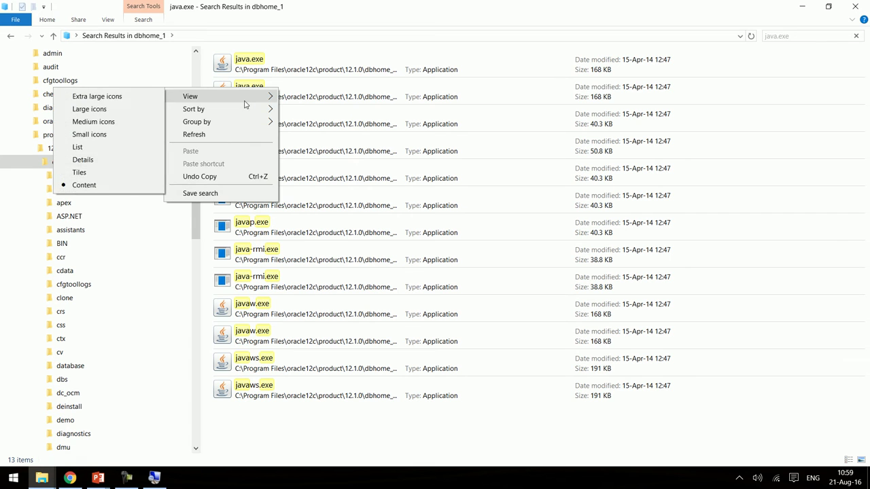
click(305, 100)
right_click(301, 97)
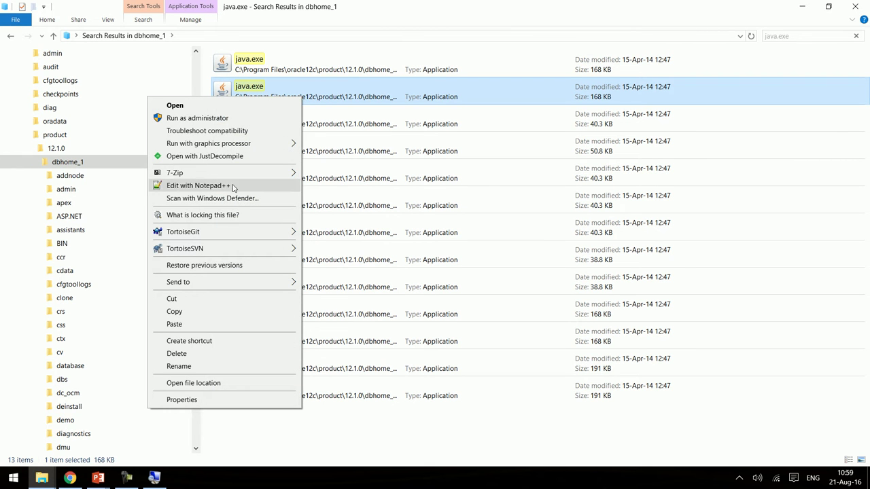
click(207, 384)
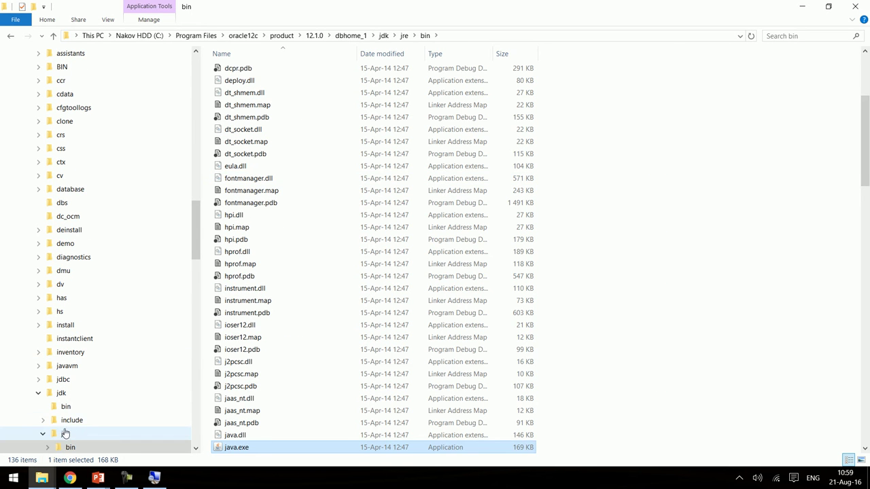
Go to dbhome_1\jdk\bin and open a command window there
click(60, 393)
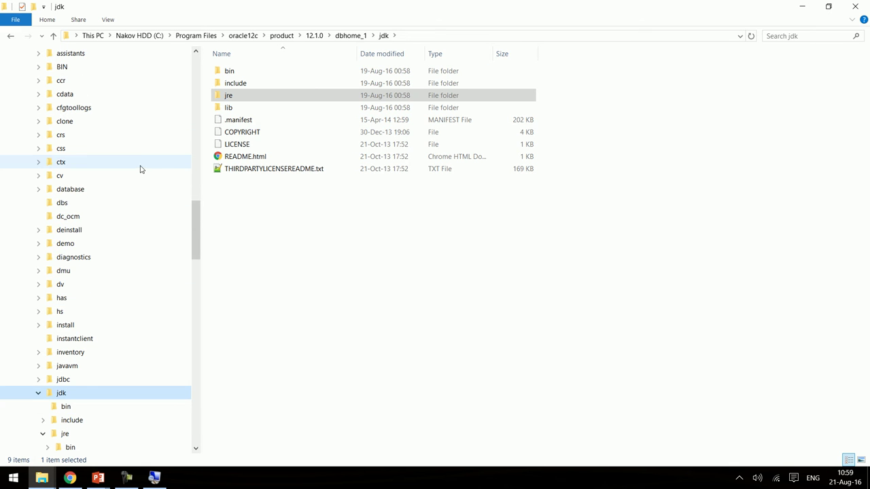
scroll(119, 176, up, 2)
scroll(119, 176, up, 2)
click(72, 134)
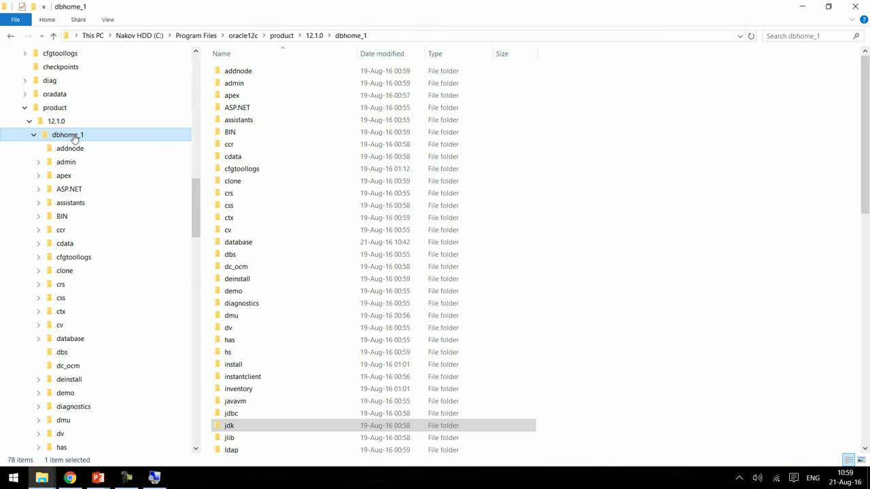
scroll(233, 384, down, 5)
click(238, 256)
double_click(238, 256)
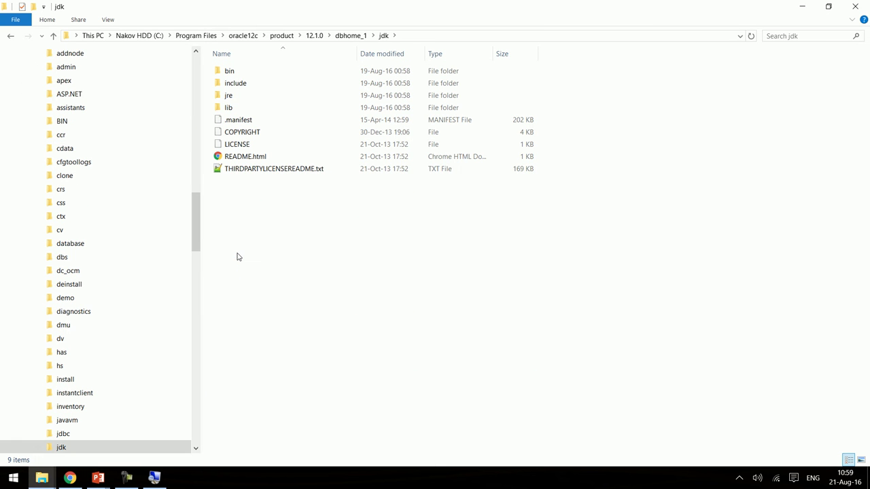
double_click(234, 74)
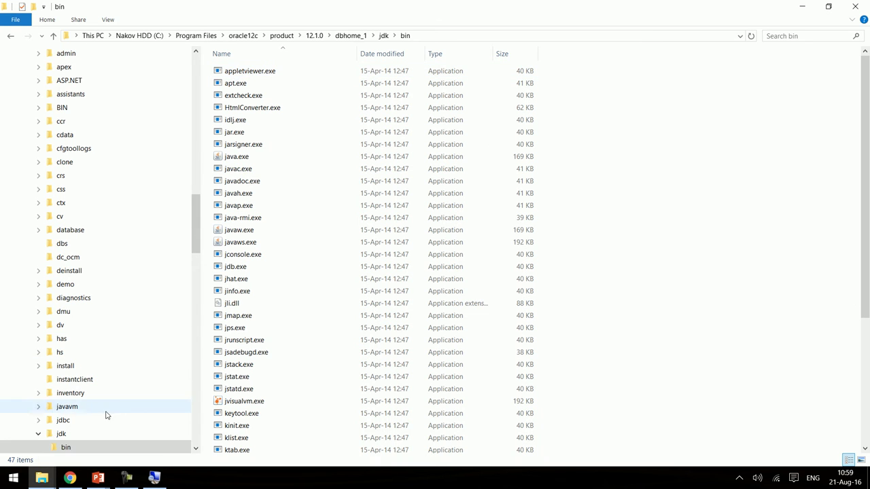
right_click(66, 450)
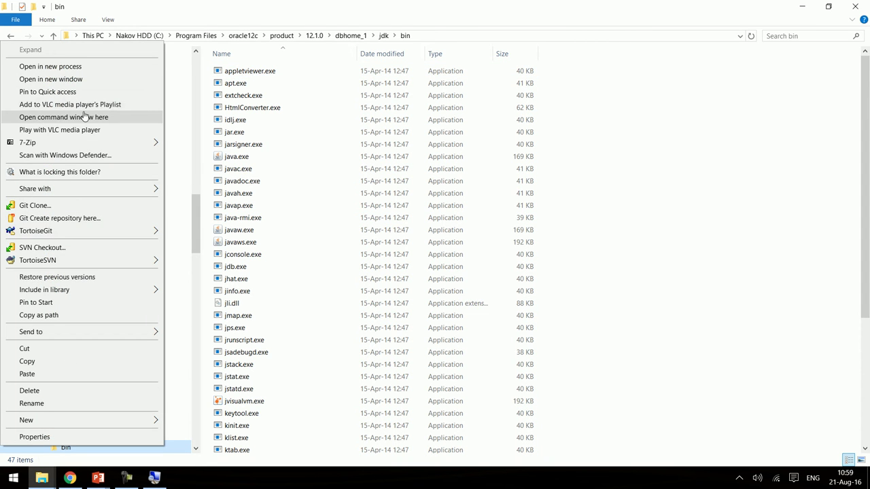
click(85, 116)
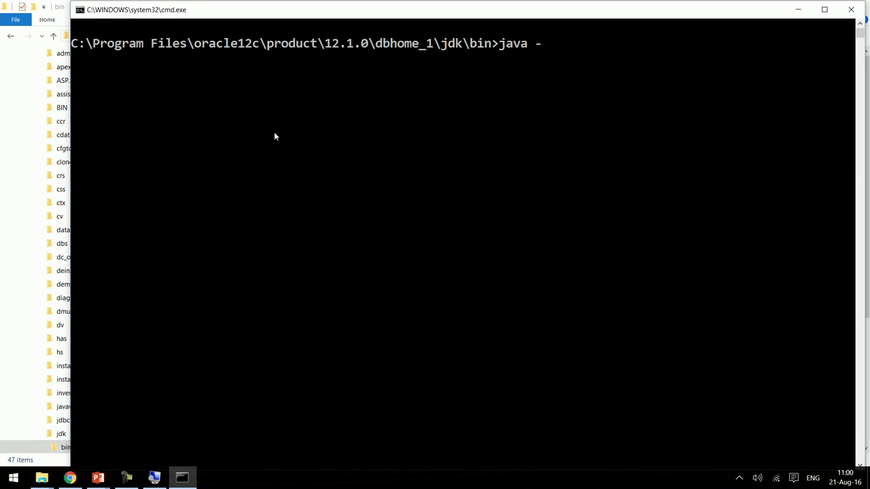
Run java -version in the bundled JDK, showing 1.6.0_75, then close the window
key(Return)
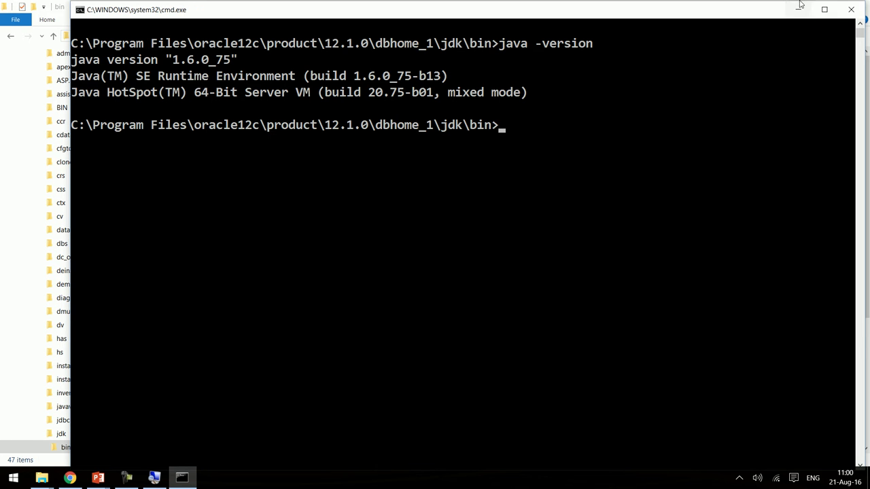
click(852, 9)
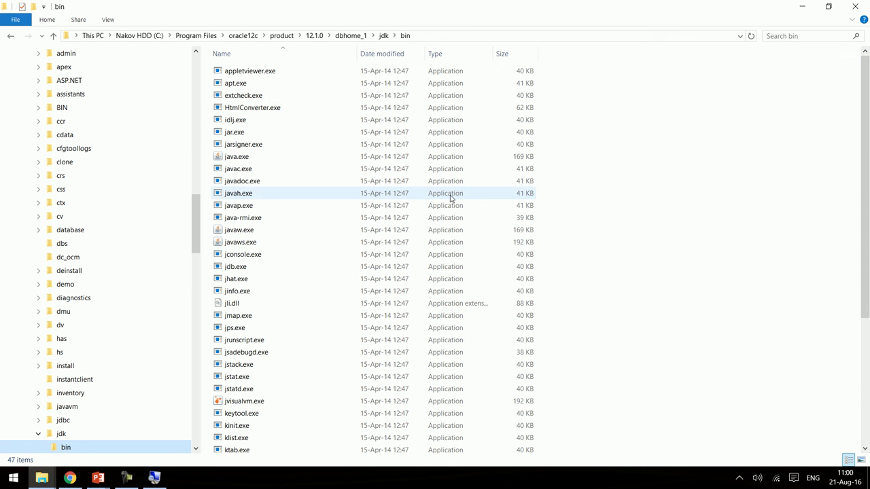
click(339, 243)
scroll(340, 249, down, 5)
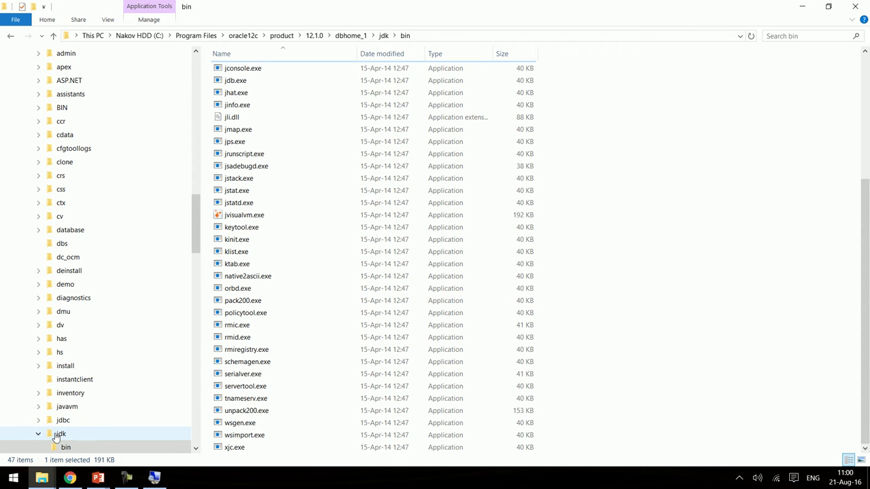
Run java -version in a new Command Prompt, showing system Java 1.8.0_102, then return to Explorer
key(ctrl+alt+c)
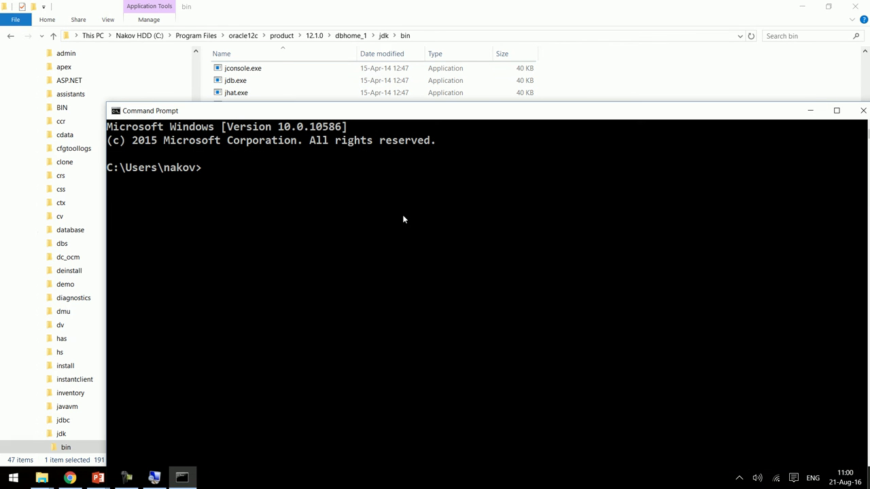
text(java -version)
key(Return)
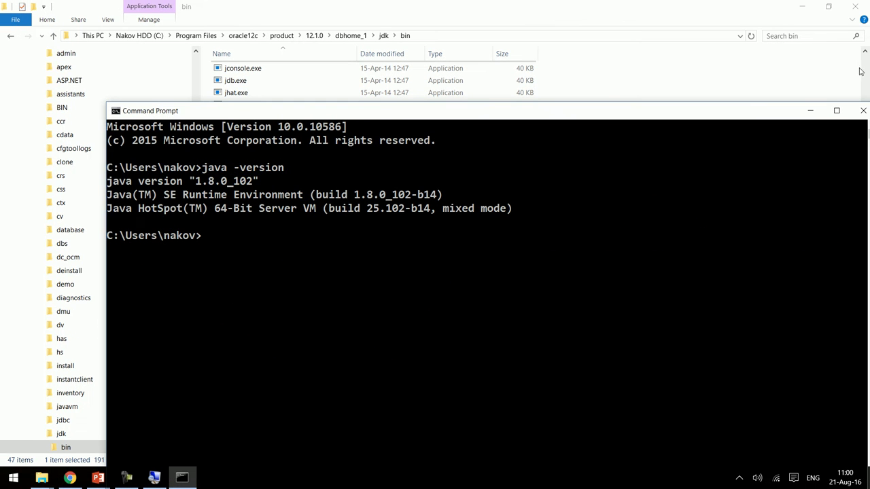
click(863, 110)
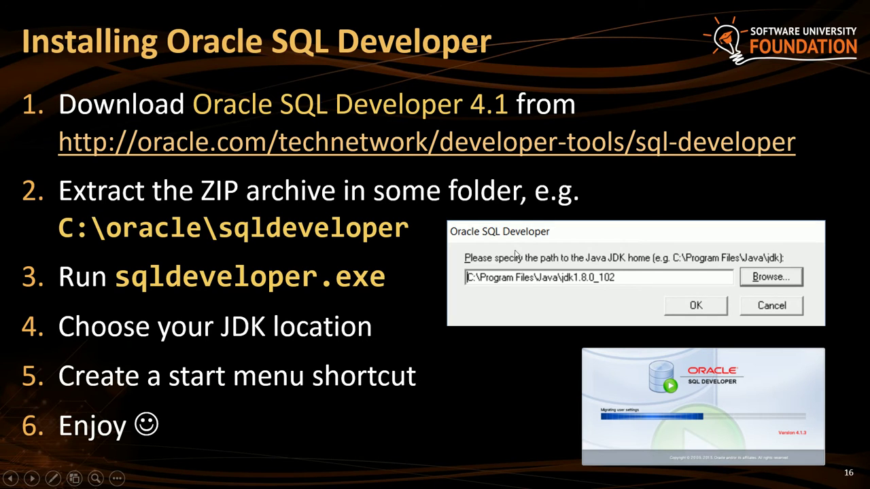
key(alt+Tab)
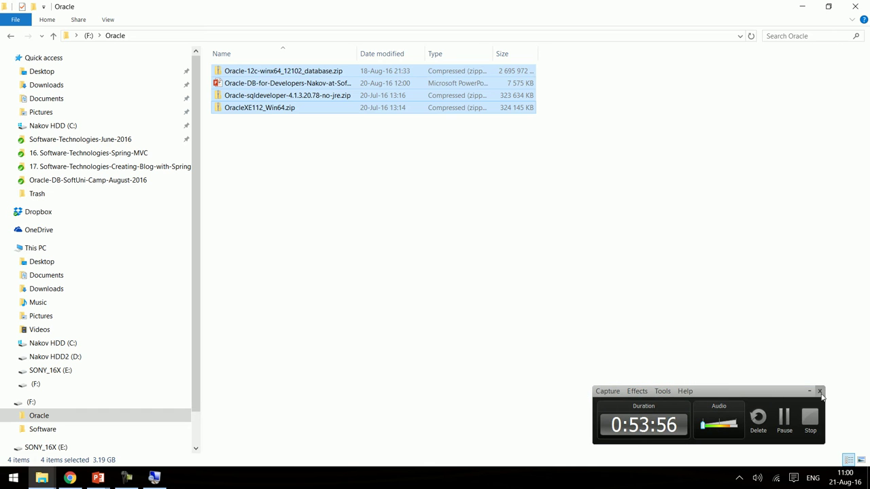
Start extracting the sqldeveloper zip into its own folder with 7-Zip
click(820, 392)
click(297, 130)
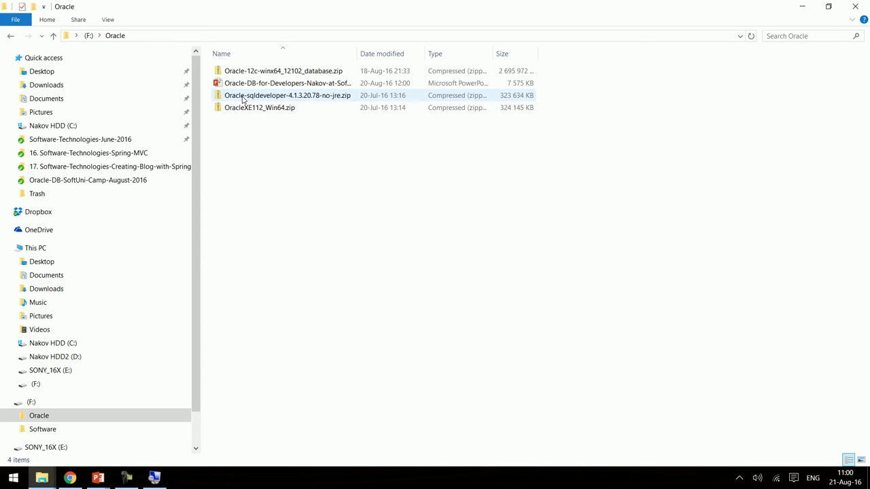
click(243, 99)
right_click(243, 99)
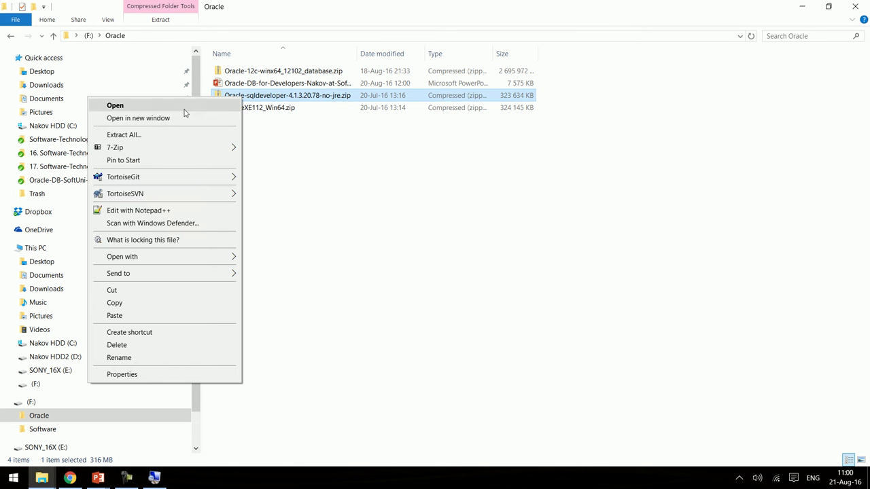
mouse_move(127, 150)
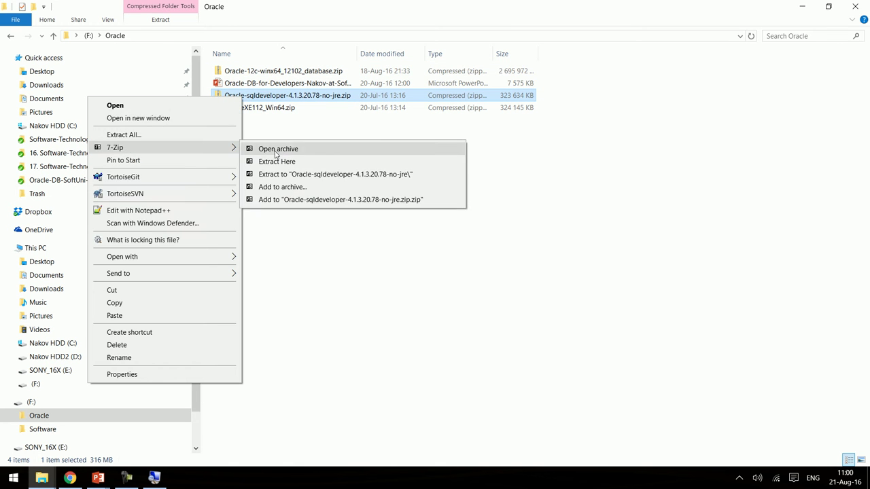
click(333, 174)
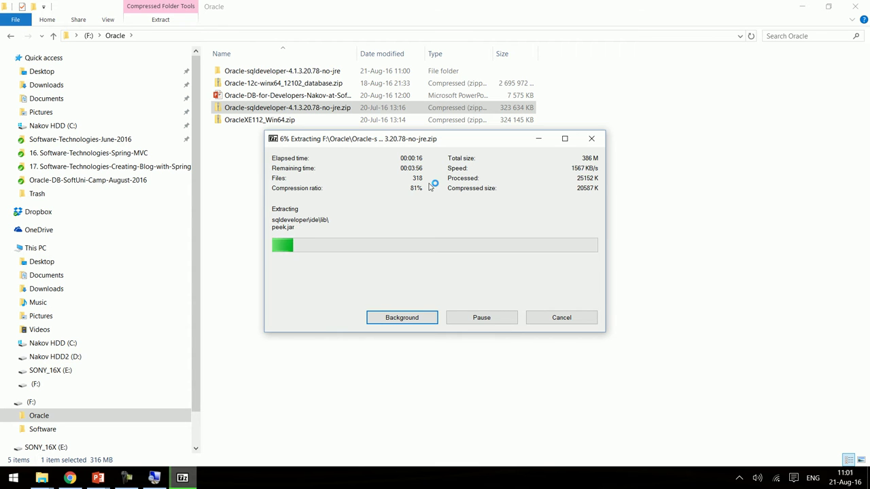
Cancel the extraction and permanently delete the partially extracted folder
click(245, 327)
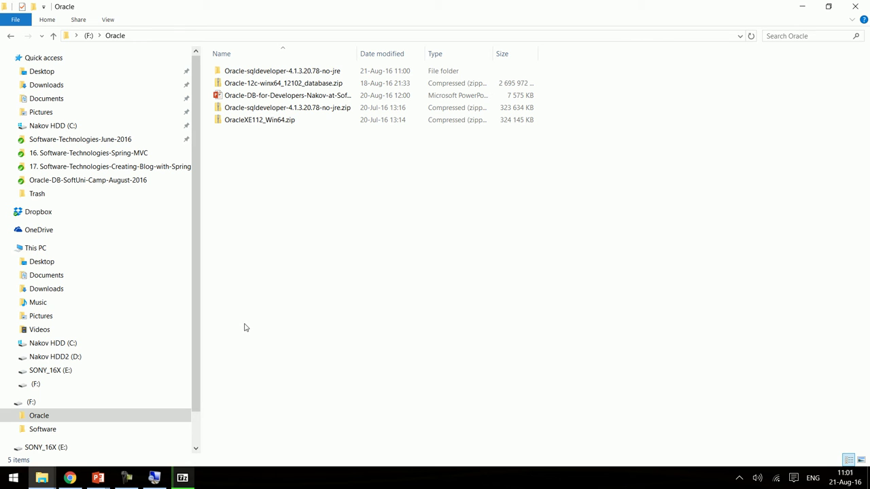
click(182, 478)
click(559, 317)
click(394, 275)
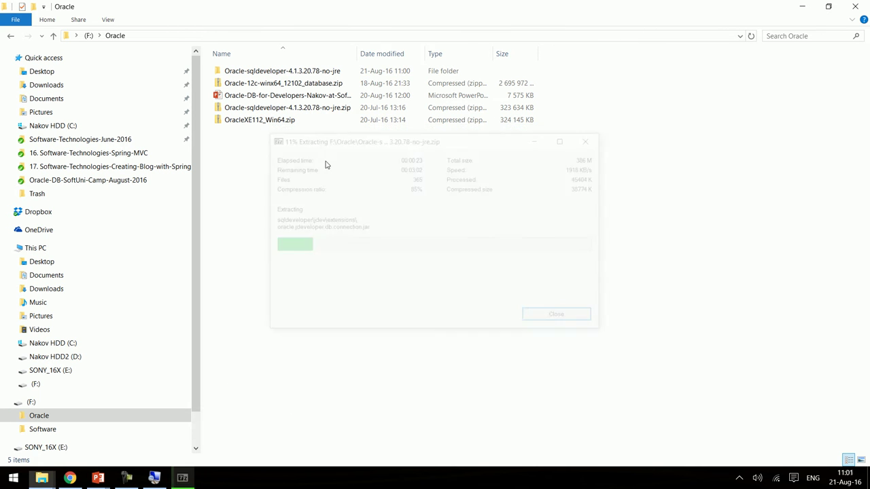
click(252, 73)
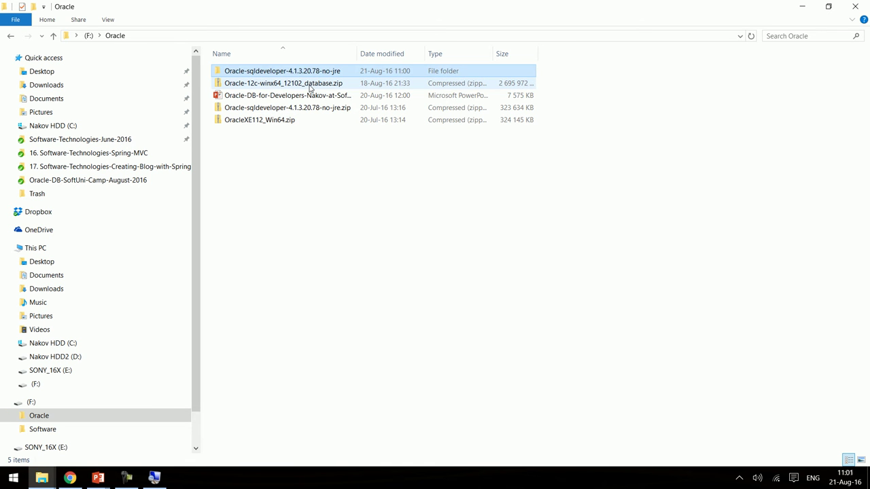
key(shift+Delete)
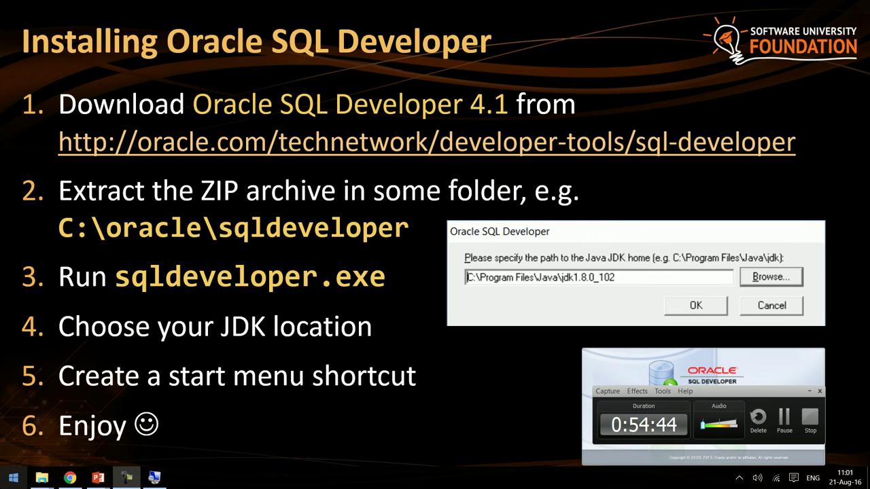
Close the Oracle folder window and bring up the Oracle-DB-SoftUni-Camp-August-2016 seminar folder
key(alt+Tab)
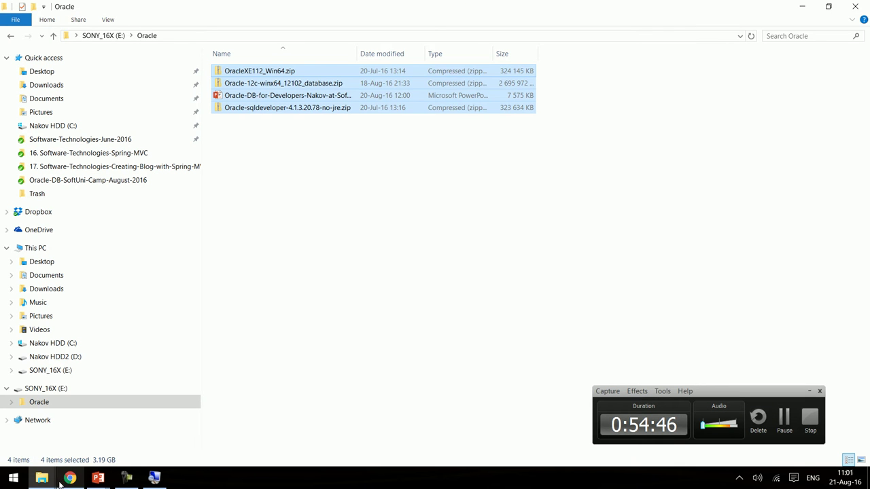
click(55, 483)
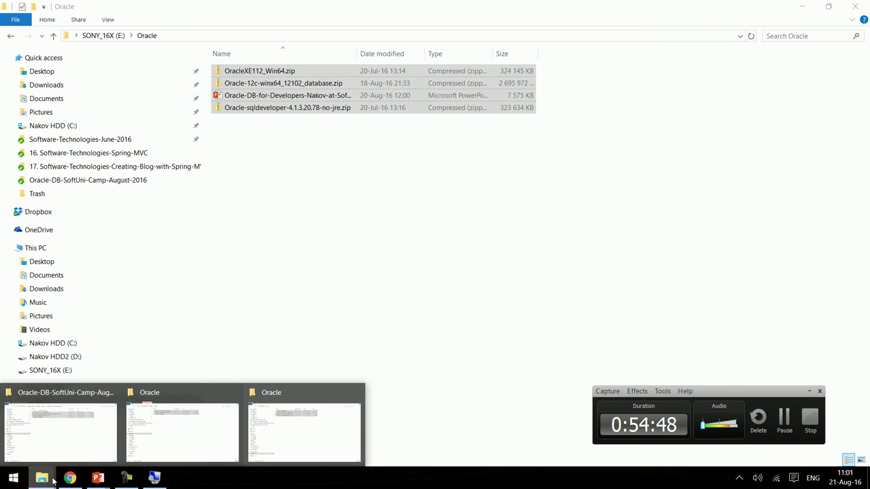
key(ctrl+w)
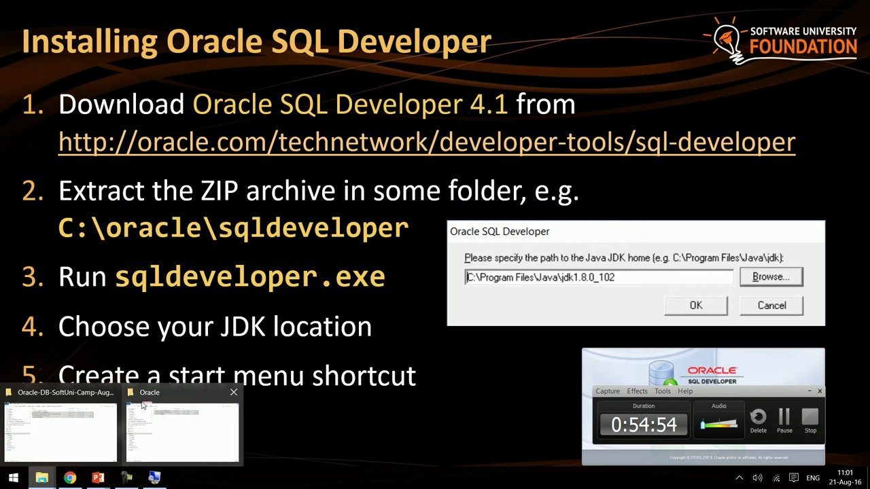
click(64, 429)
click(360, 200)
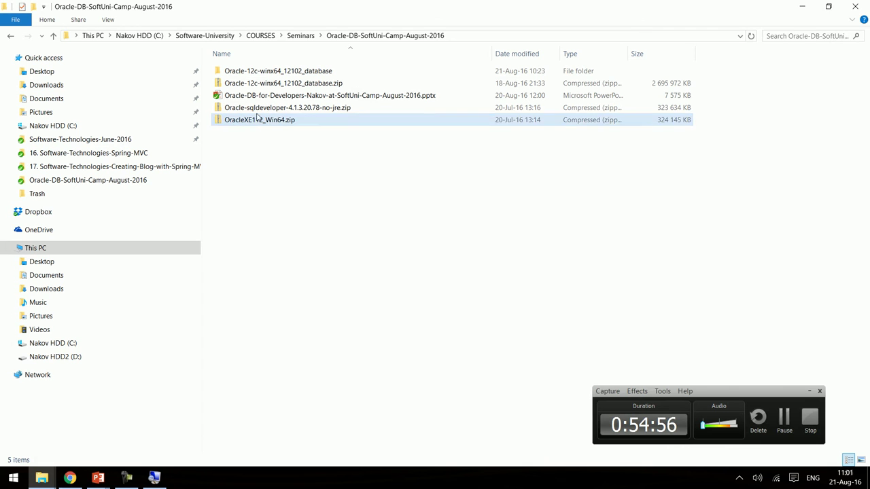
Extract the sqldeveloper zip into its own folder using 7-Zip
click(809, 392)
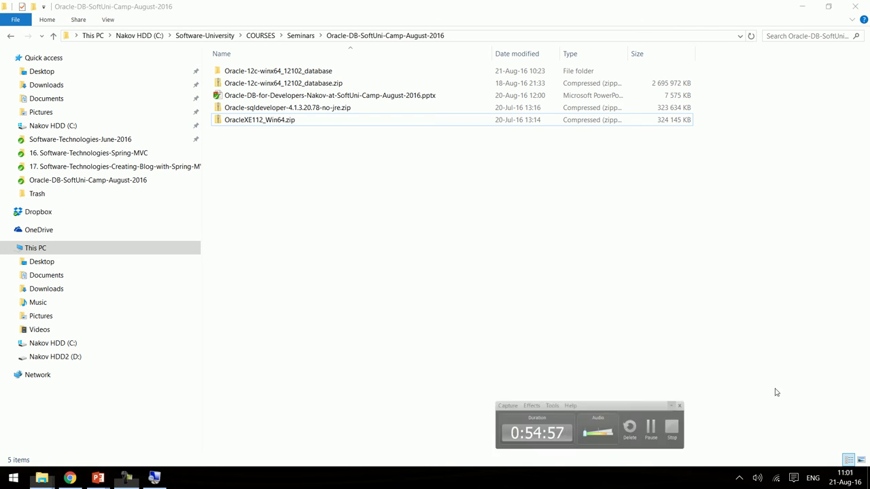
right_click(258, 122)
click(256, 108)
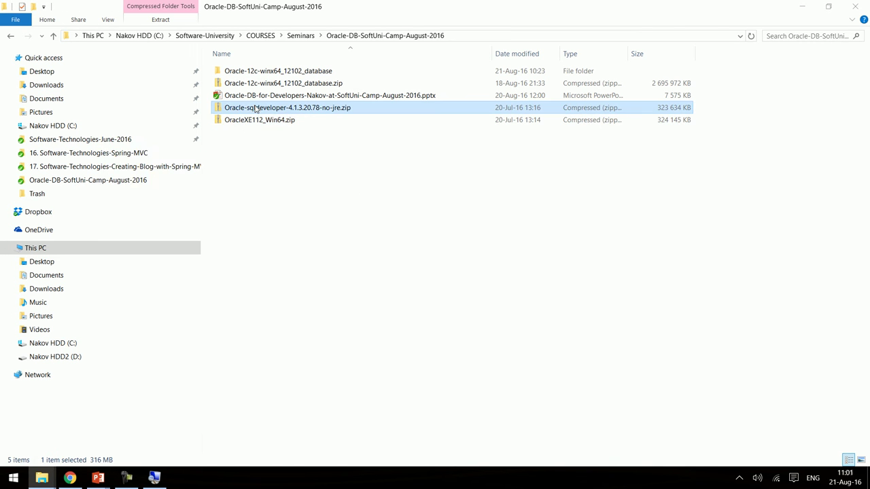
right_click(255, 108)
mouse_move(180, 161)
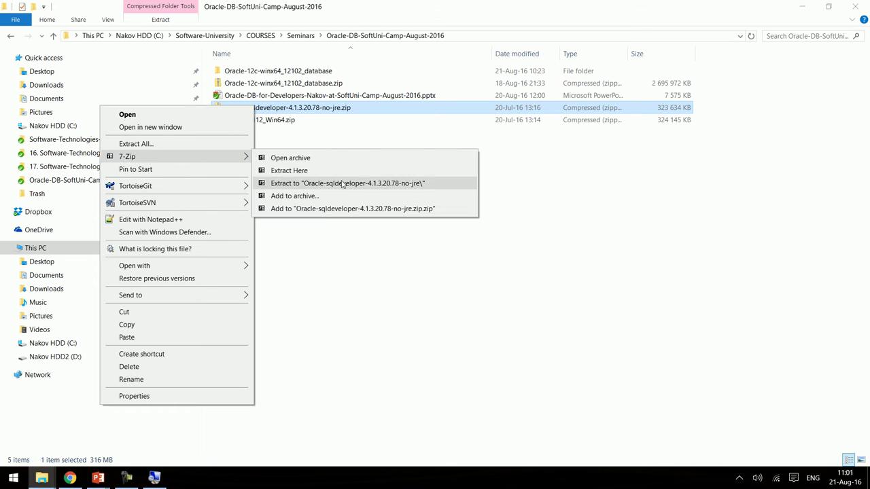
click(315, 173)
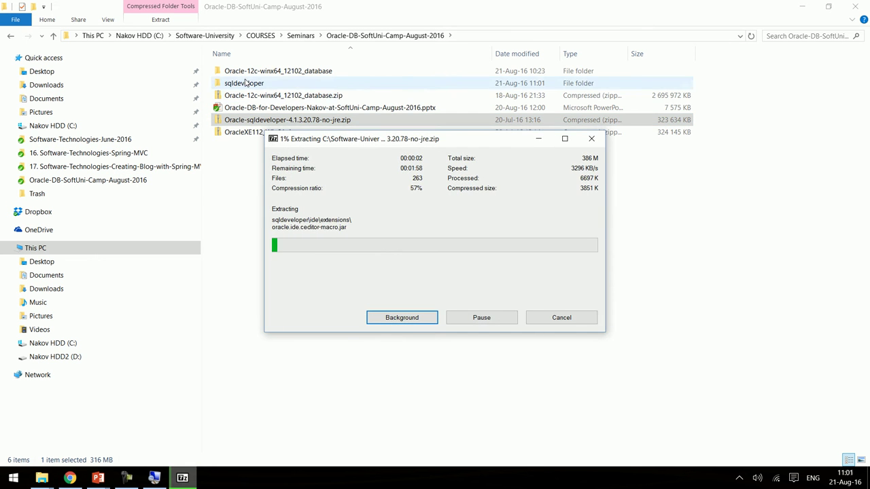
Open the new sqldeveloper folder and move the extraction progress window onscreen
double_click(246, 83)
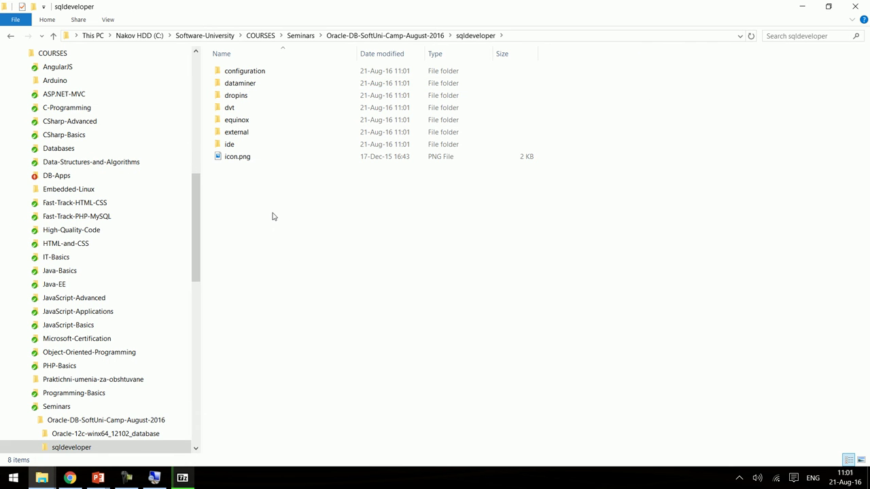
click(182, 477)
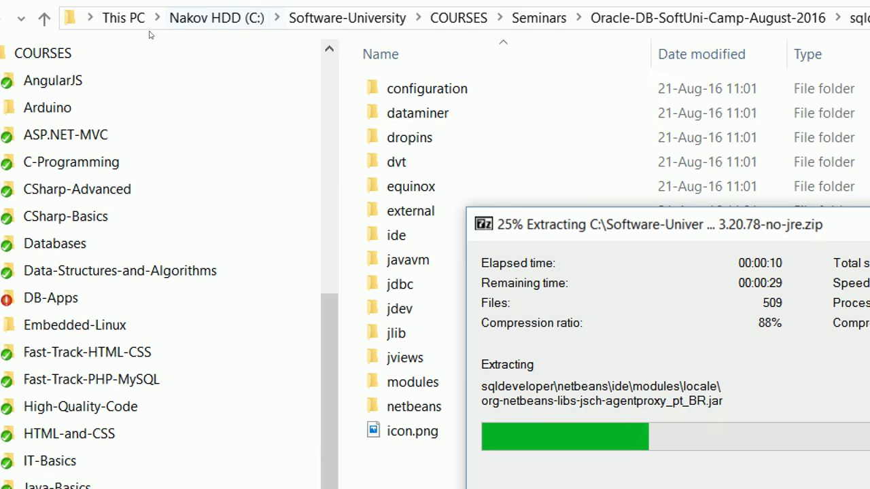
drag(540, 225, 166, 59)
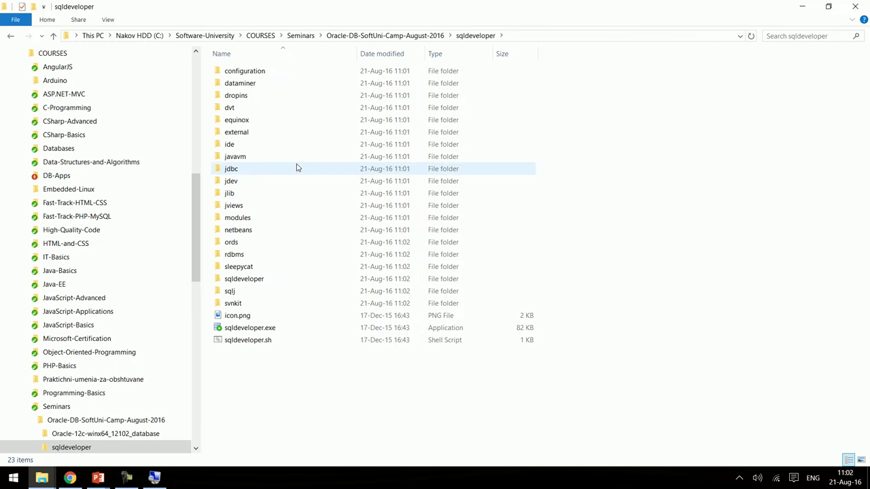
Launch sqldeveloper.exe and connect to hr@localhost
double_click(271, 329)
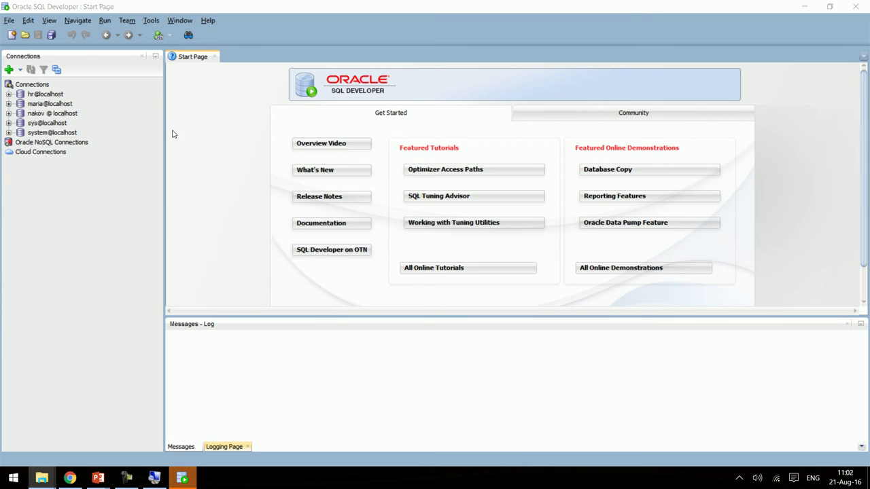
click(46, 95)
double_click(45, 96)
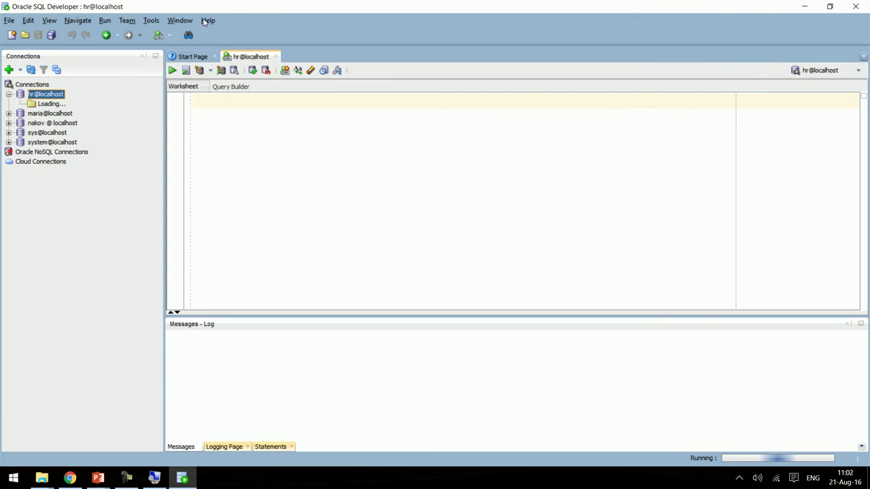
Check the version 4.1.3.20 in Help > About, then expand Tables (Filtered)
click(204, 21)
mouse_move(221, 76)
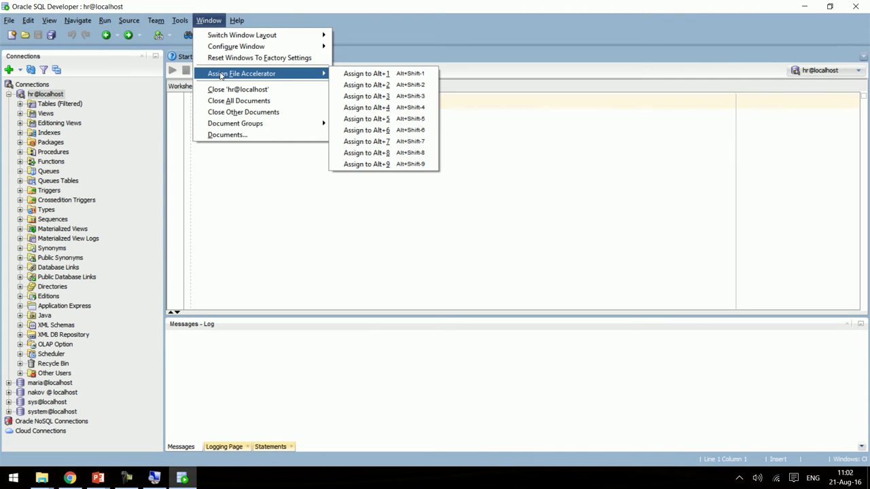
mouse_move(236, 20)
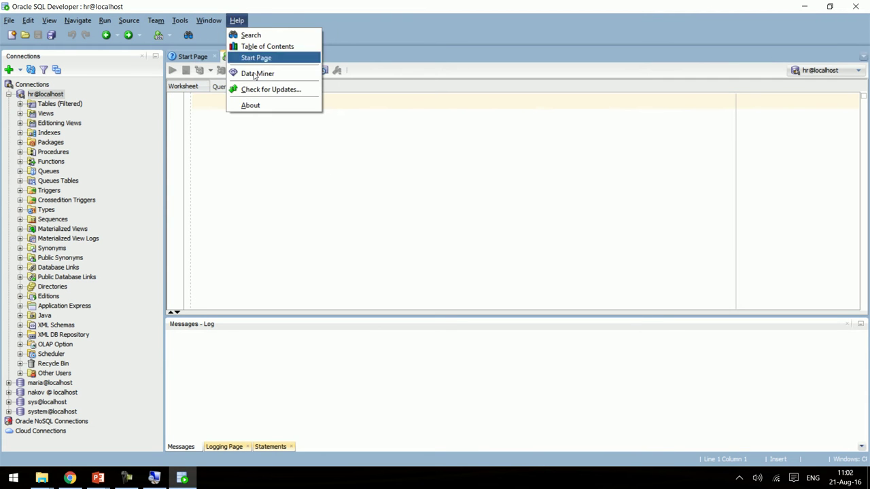
click(250, 105)
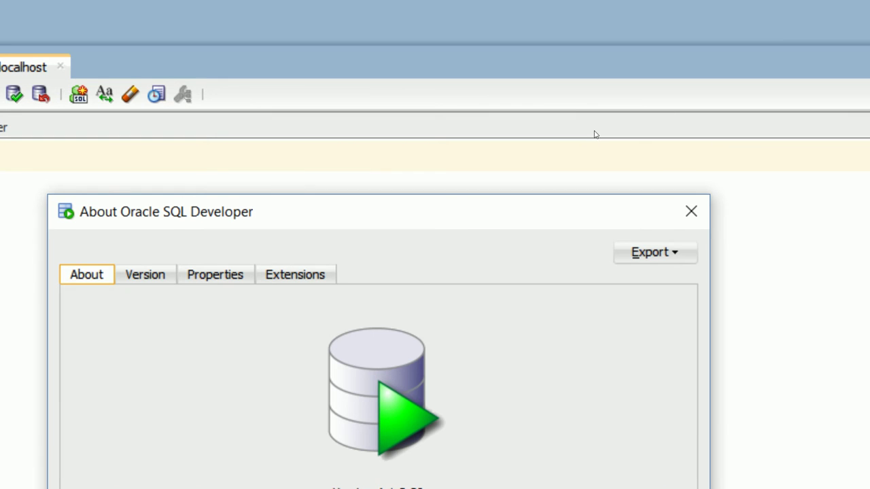
click(691, 211)
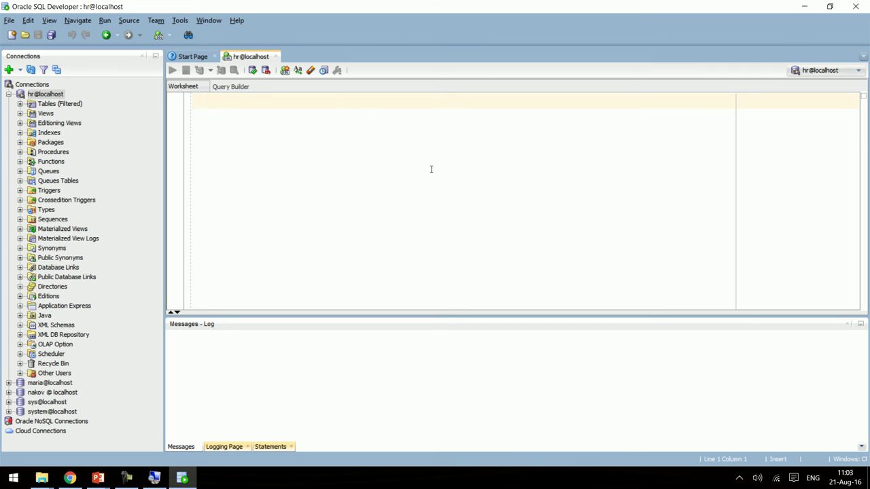
click(21, 103)
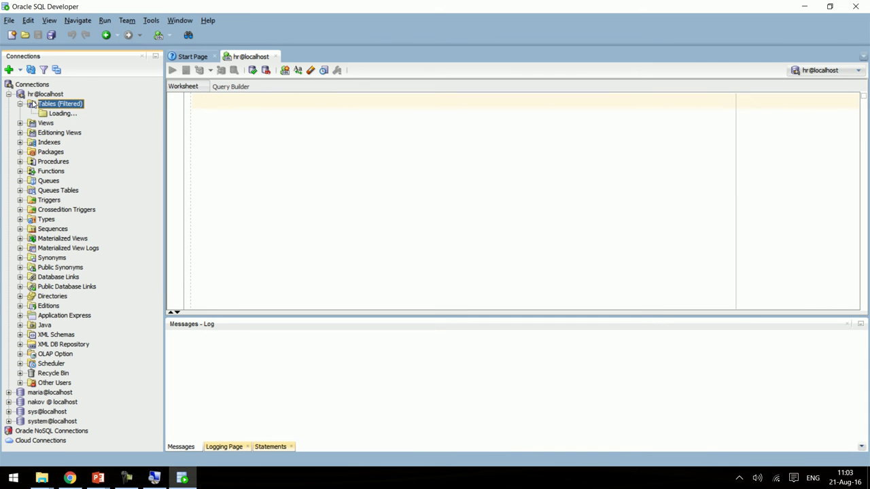
View the COUNTRIES table's Model diagram, close Messages - Log, and return to Columns
click(62, 113)
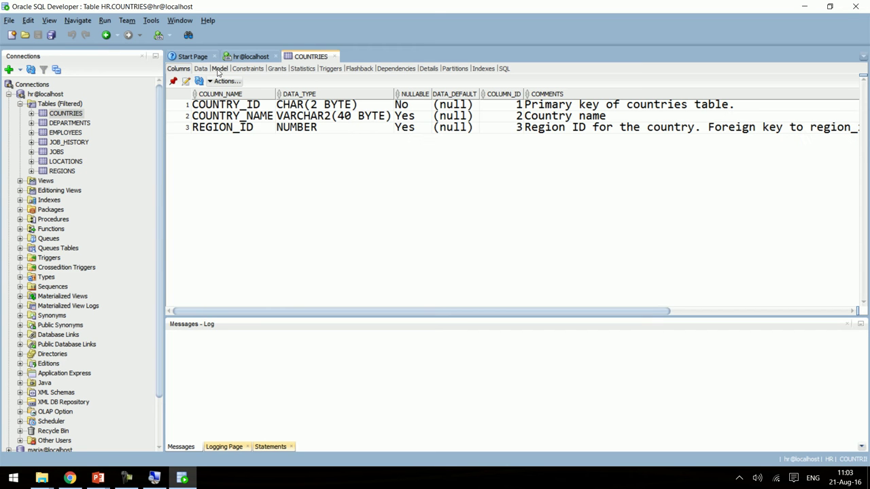
click(219, 69)
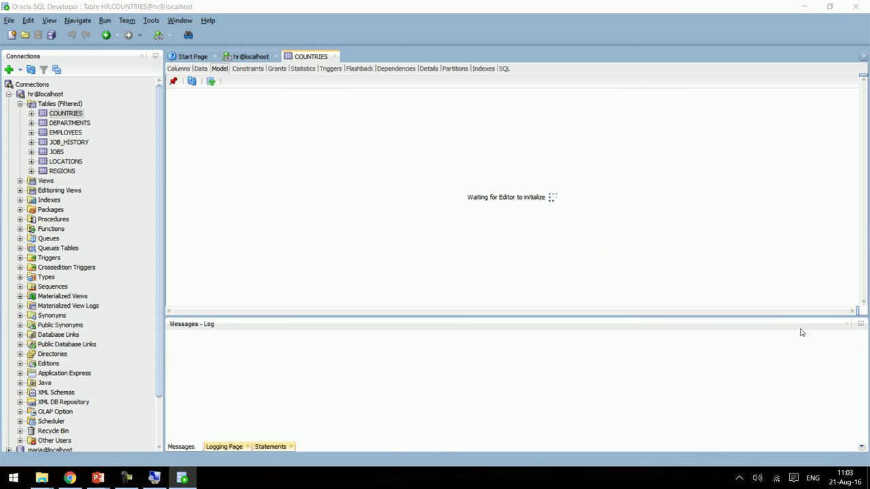
click(847, 324)
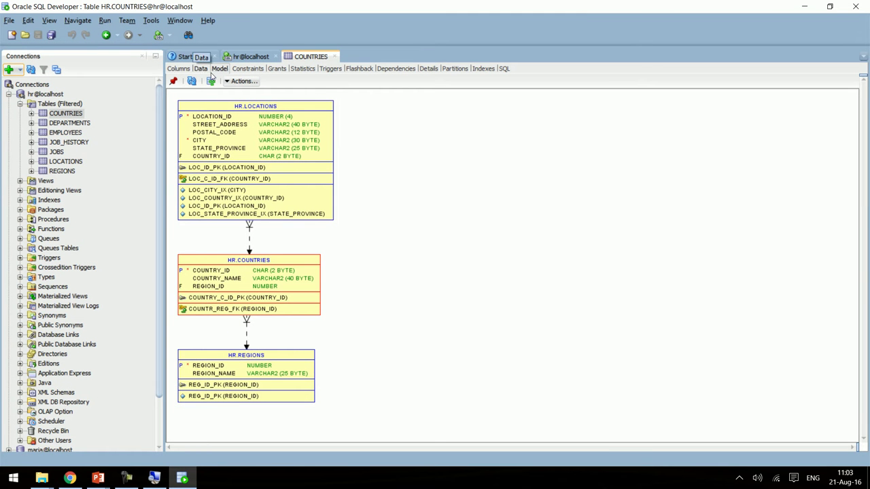
click(178, 69)
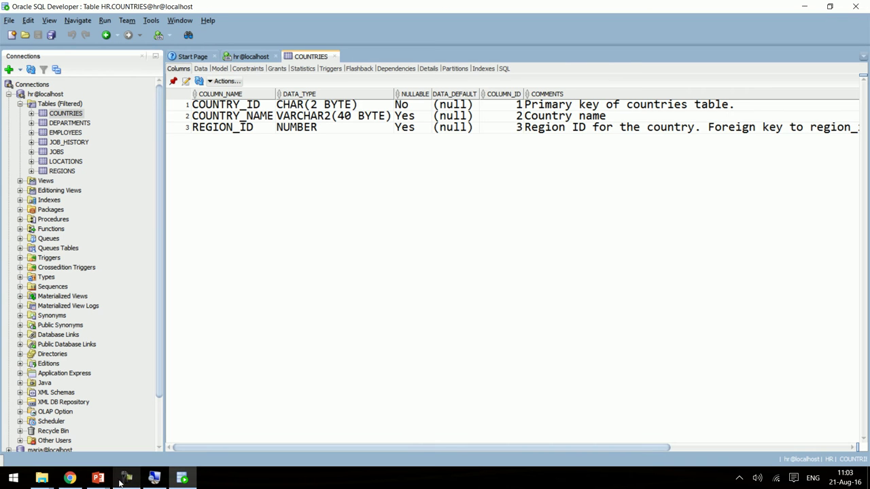
Bring the D:\INSTALL\Oracle Explorer window to the front from the taskbar
mouse_move(77, 480)
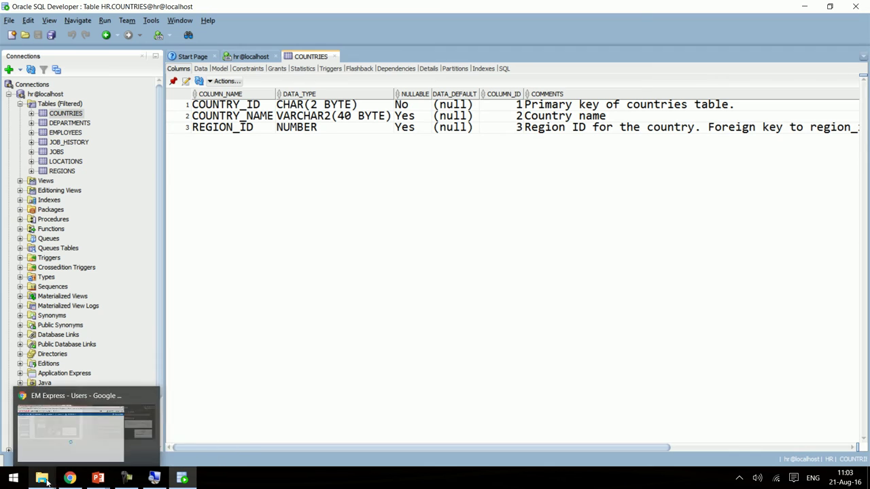
mouse_move(45, 481)
click(170, 435)
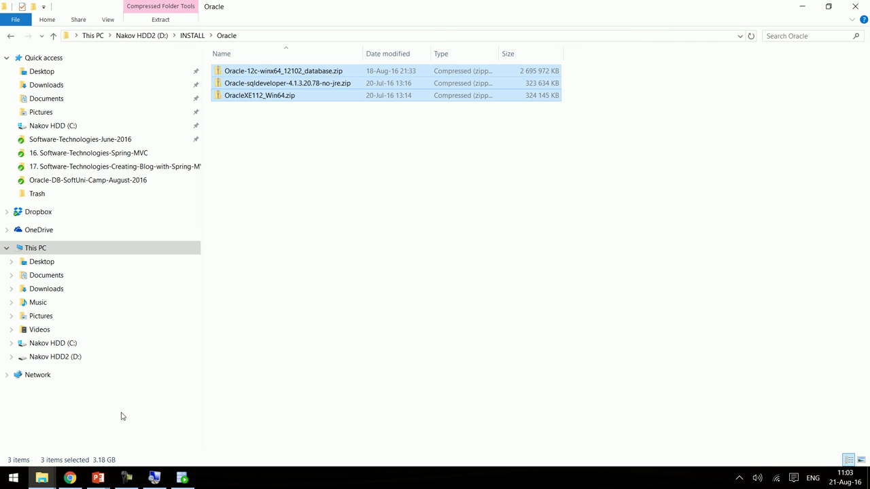
Close the Oracle install window and inspect sqldeveloper.exe's actions in the extracted folder
click(860, 7)
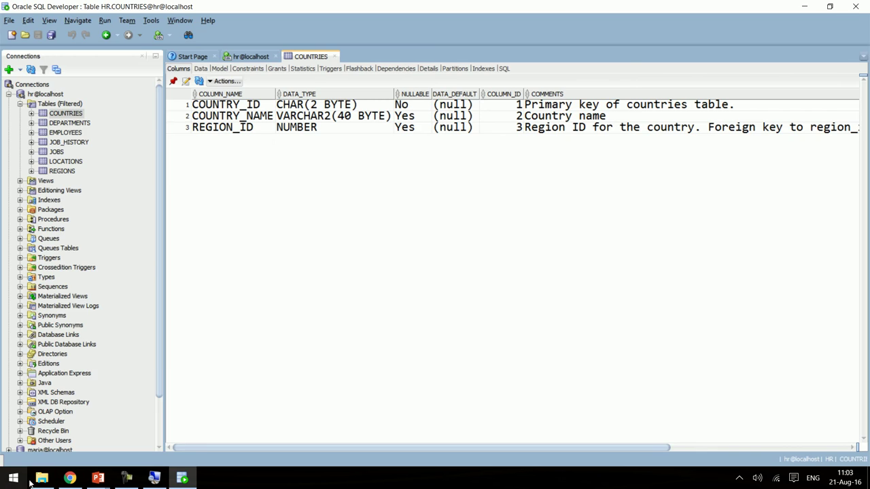
click(41, 478)
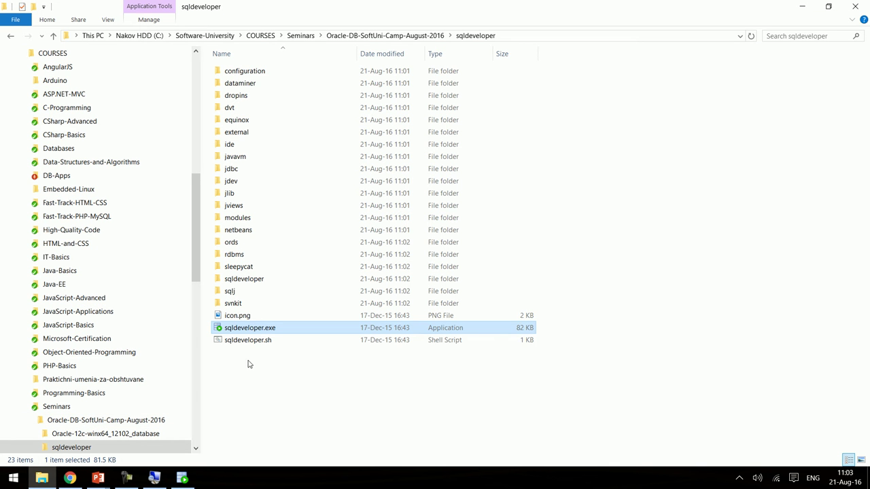
right_click(248, 327)
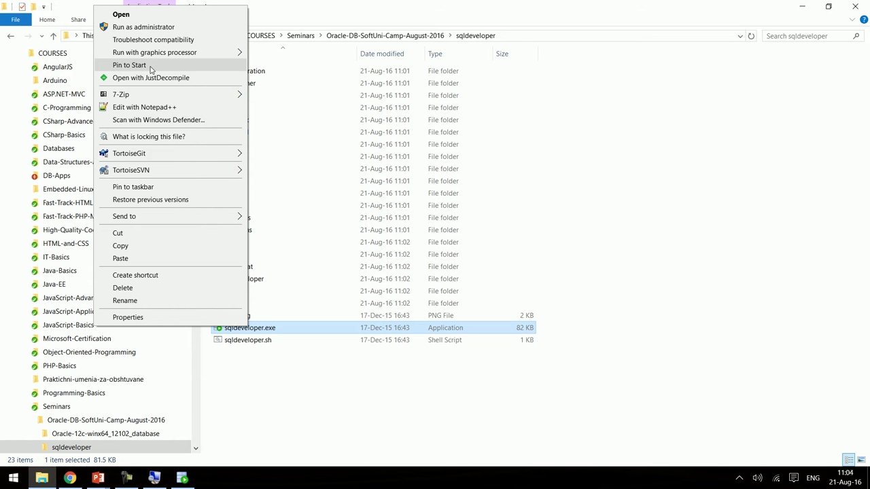
Locate the SQL Developer 4.1 tile and search 'sql developer' in the Start menu
click(13, 478)
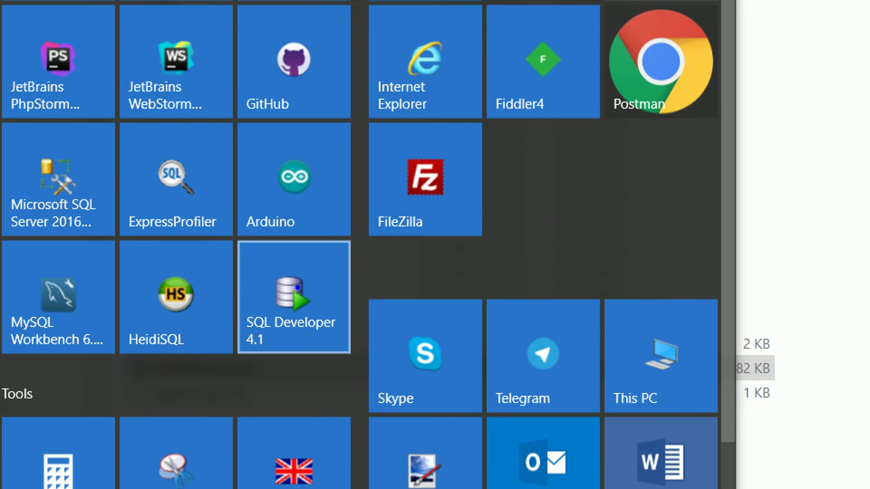
mouse_move(326, 239)
mouse_down()
mouse_move(220, 253)
mouse_move(294, 246)
mouse_move(293, 234)
mouse_up()
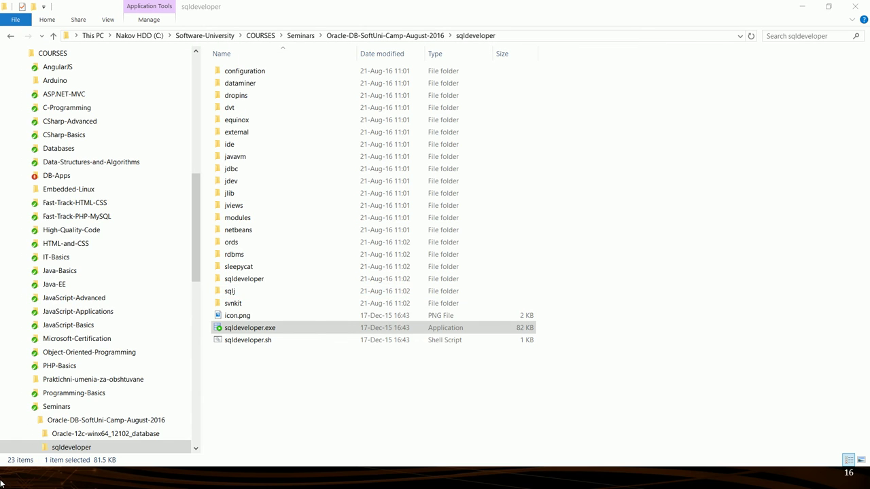
click(4, 483)
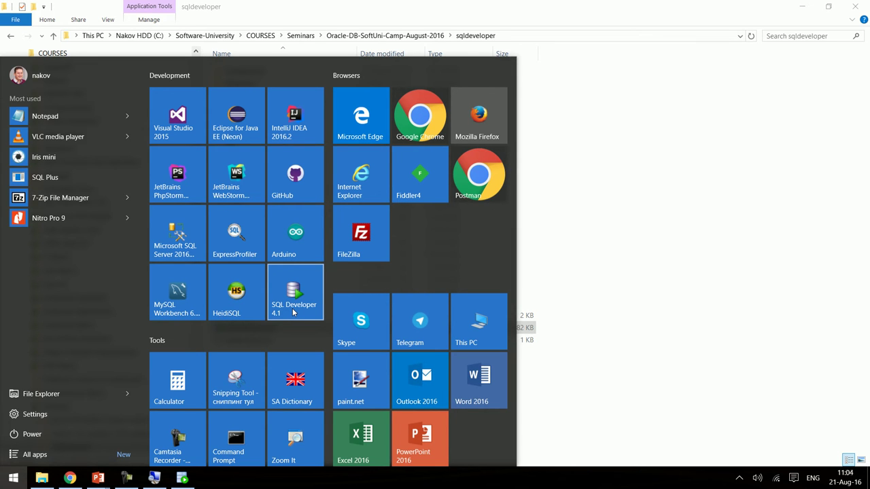
text(sql)
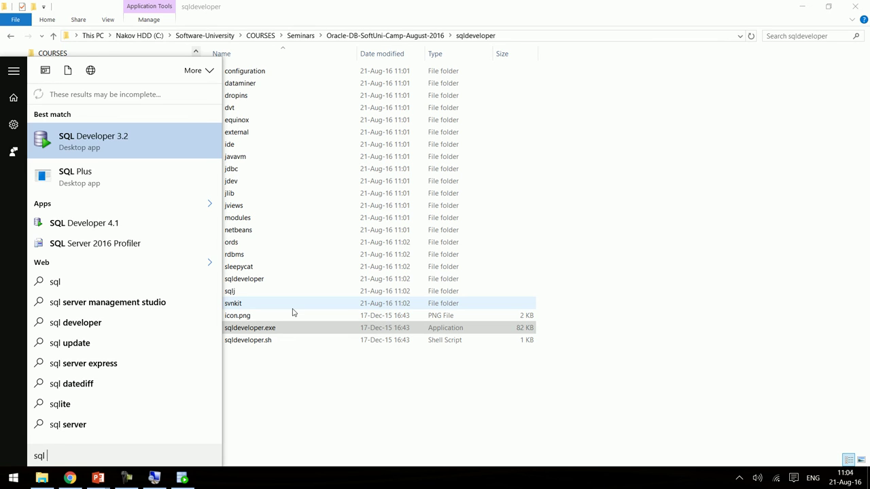
text( developer)
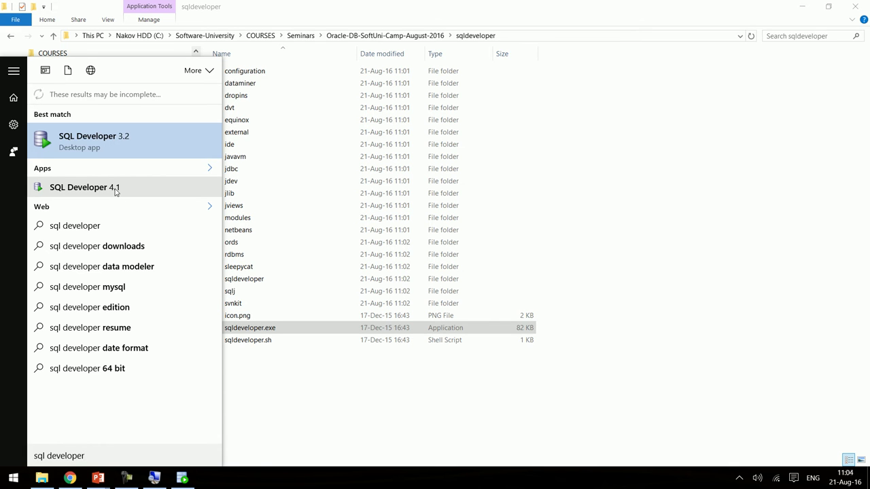
click(115, 190)
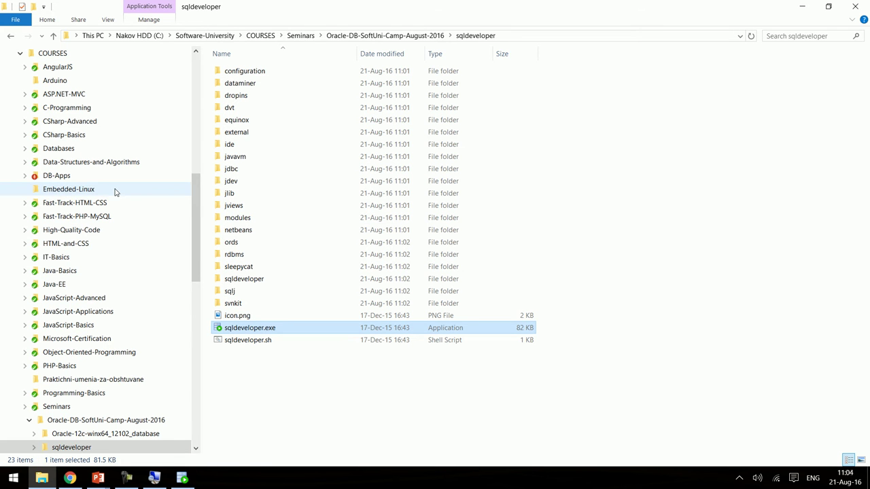
click(385, 417)
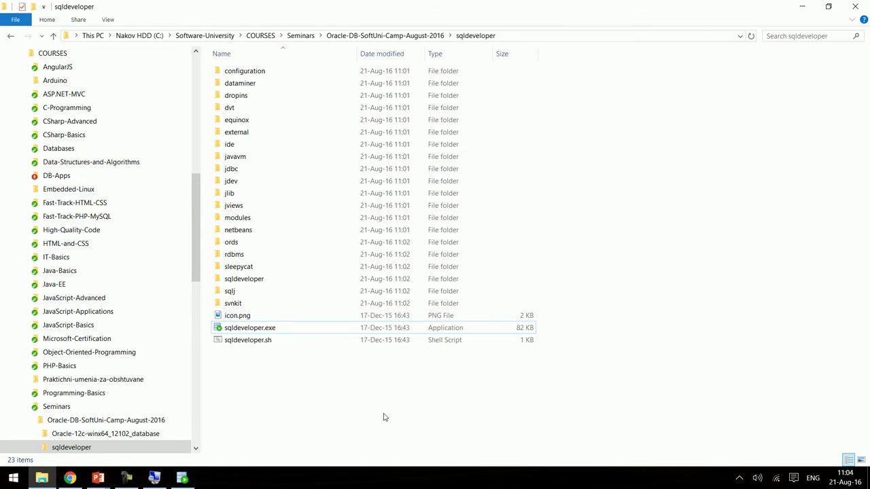
Switch to SQL Developer showing the COUNTRIES columns, then preview the PowerPoint windows
key(alt+Tab)
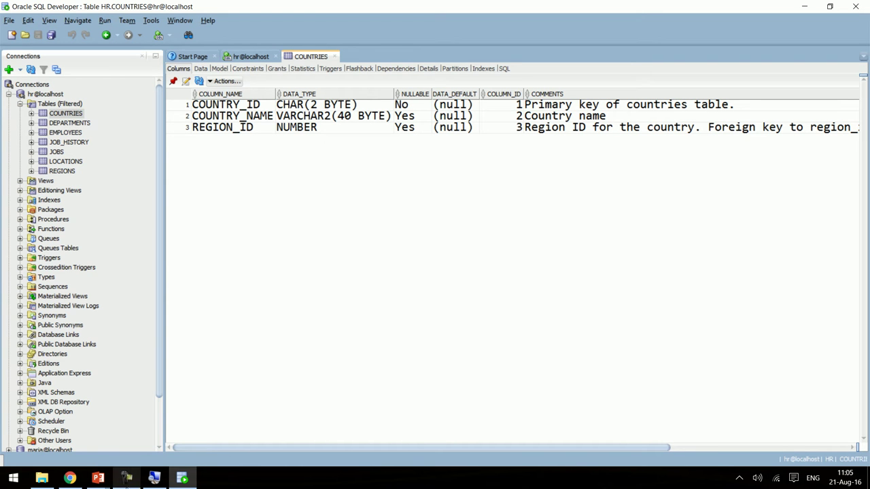
click(98, 477)
Advance the slide show to slide 17, 'Connecting to Oracle with SQL Developer', then switch to SQL Developer
click(171, 435)
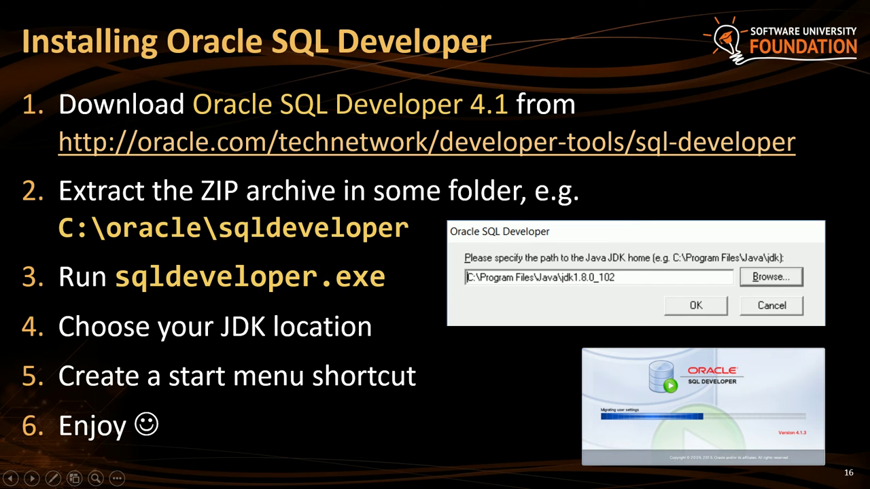
key(Right)
key(Right)
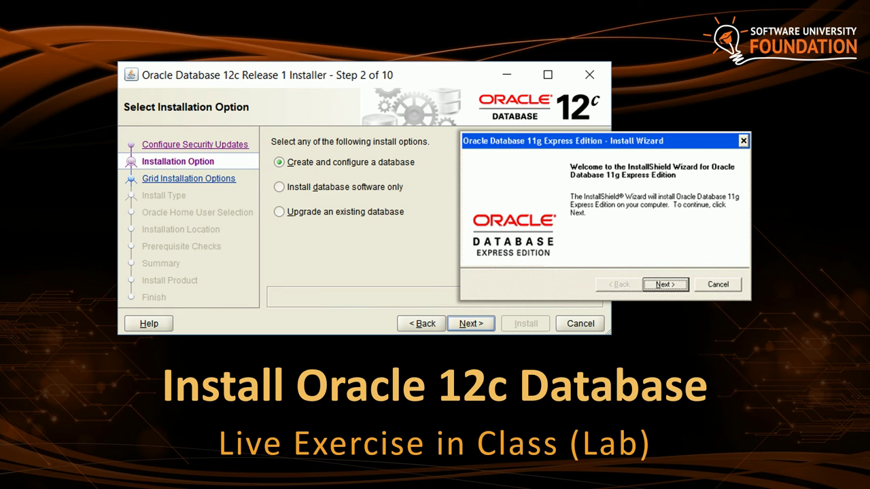
key(alt+Tab)
key(Tab)
key(Escape)
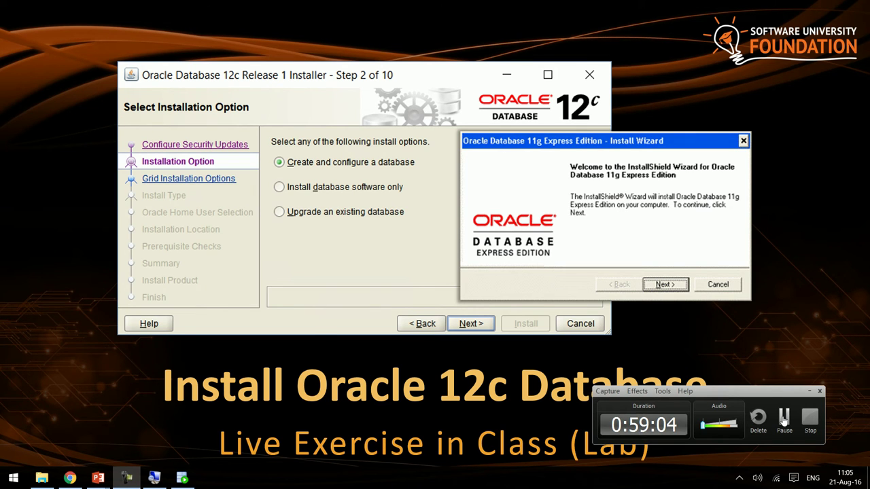
click(783, 419)
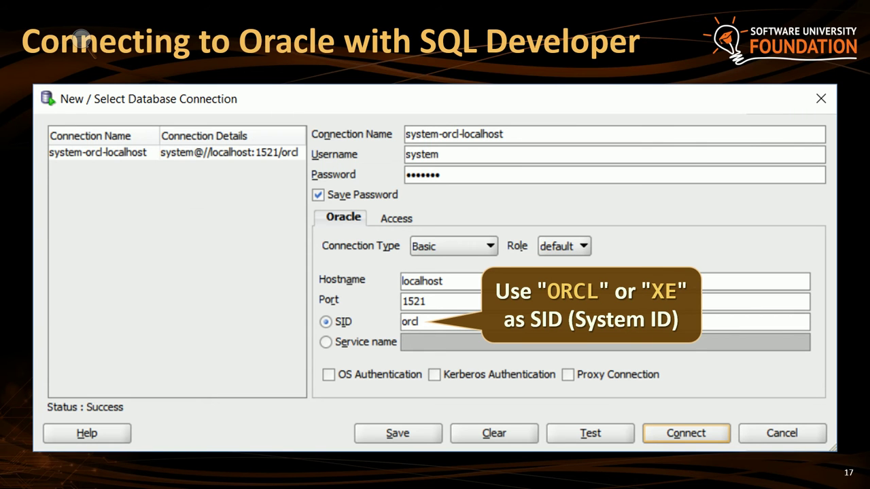
key(alt+Tab)
key(alt+Tab)
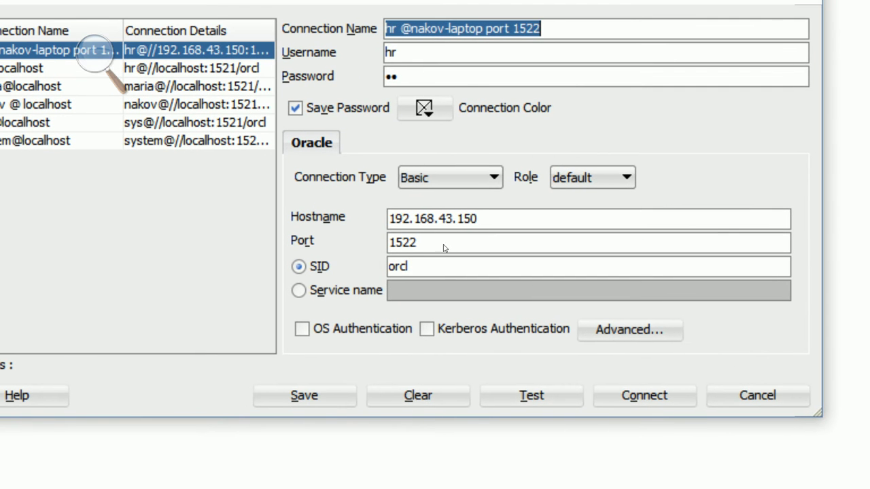
Check the connection's hostname and port 1522, then return to the empty hr worksheet
click(440, 224)
key(Tab)
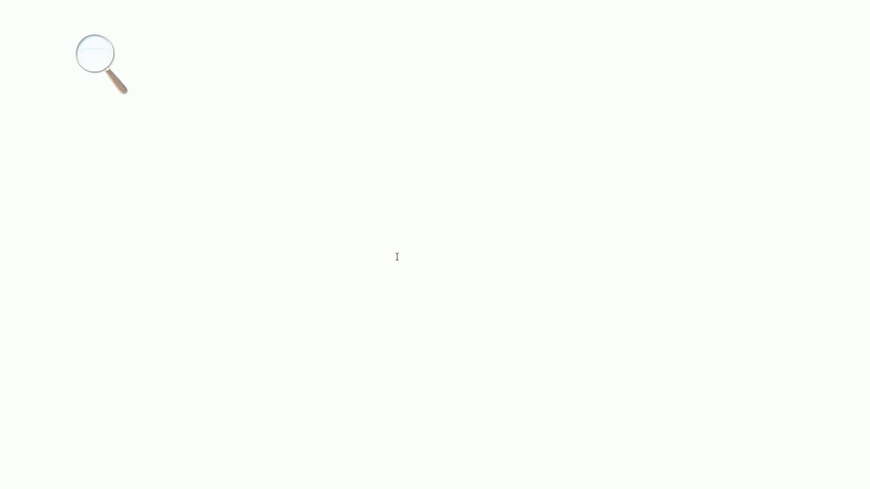
key(alt+Tab)
key(alt+Tab)
key(alt+Tab)
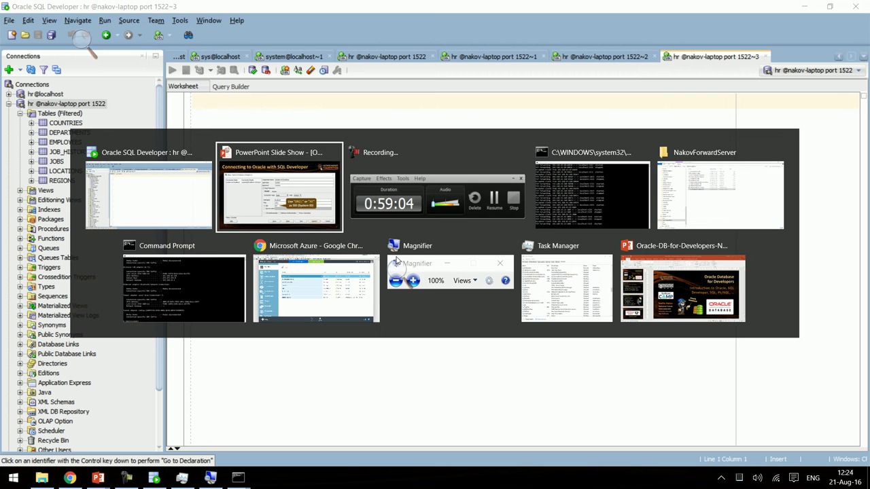
key(alt+Tab)
key(alt+Tab)
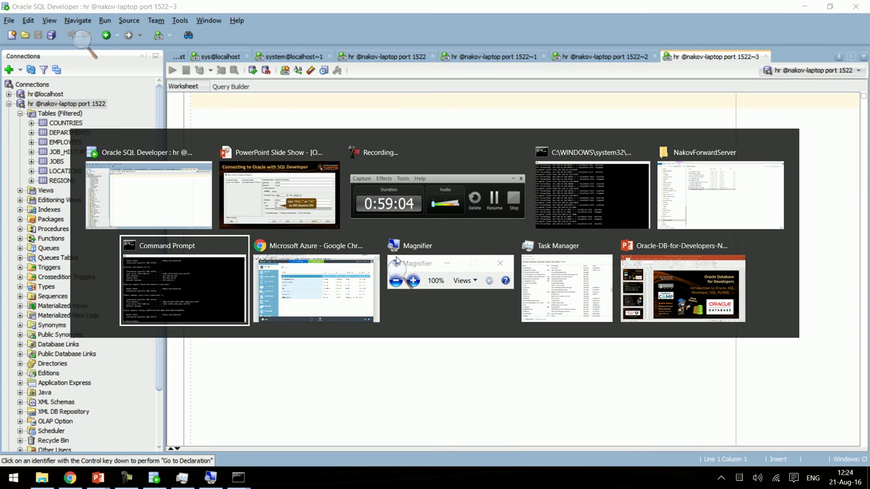
key(alt+Tab)
key(alt+Tab)
key(alt+Tab)
key(alt+Tab)
key(alt+Tab)
key(alt+Tab)
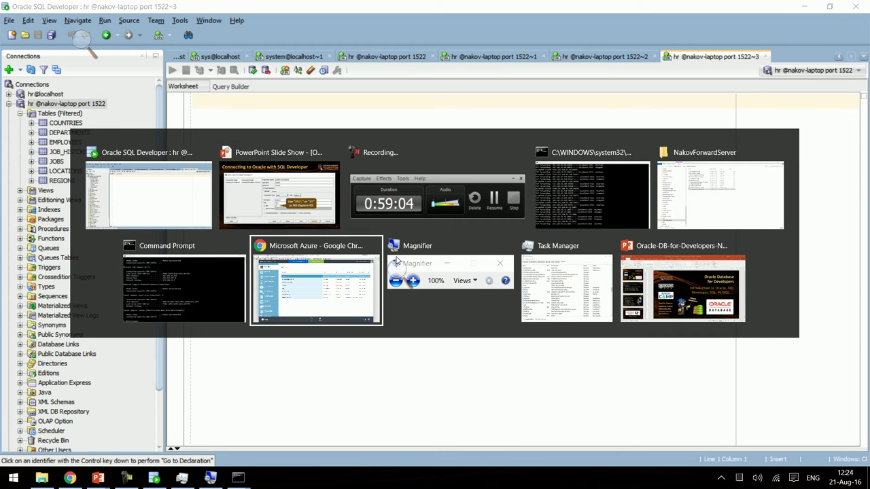
key(alt+Tab)
key(alt+Tab)
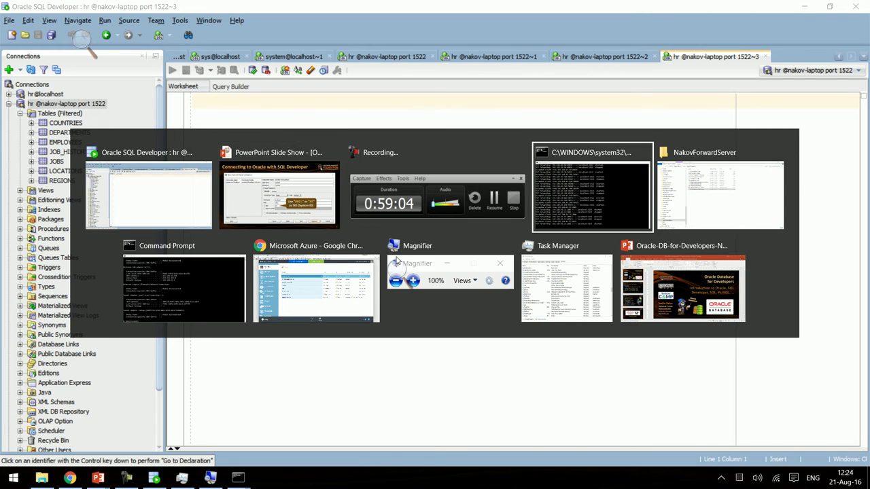
key(alt+Tab)
key(alt+Tab)
key(alt+Tab)
key(alt+Tab)
key(alt+Tab)
key(alt+Tab)
key(alt+Tab)
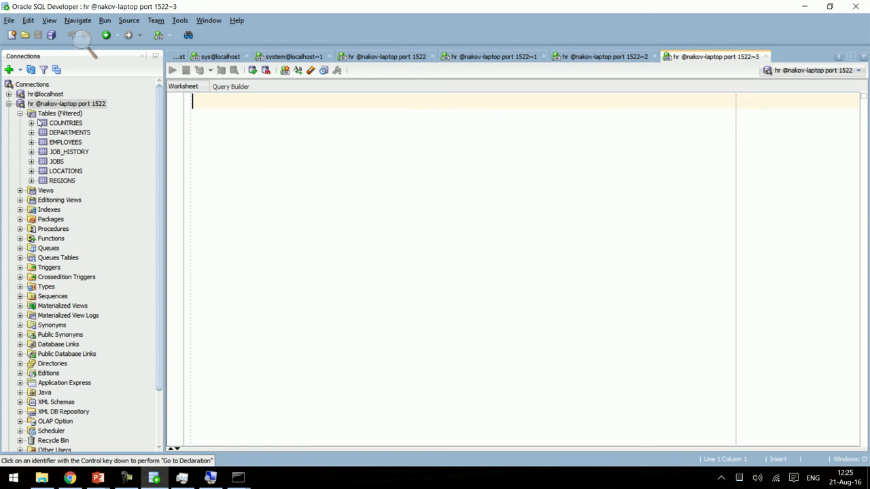
click(45, 106)
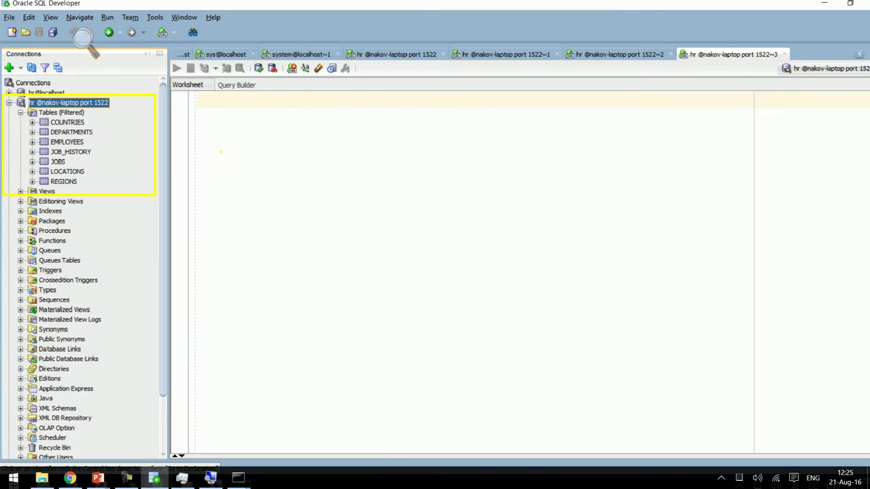
click(494, 165)
text(SLECT)
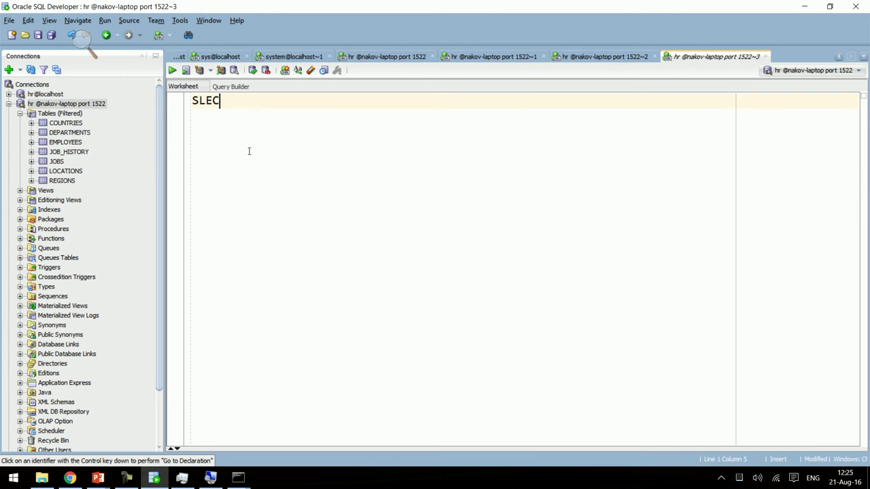
key(BackSpace)
key(BackSpace)
key(BackSpace)
key(BackSpace)
text(ELECT * FROM Employees)
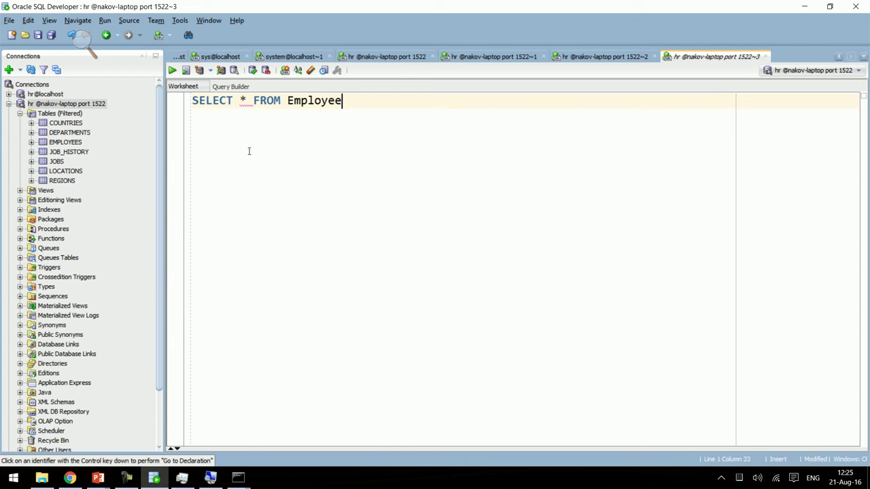
click(173, 71)
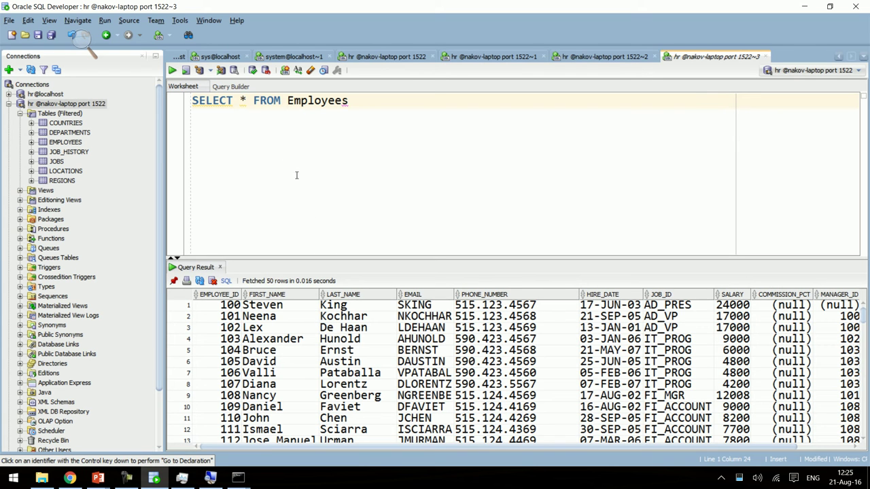
Query FirstName, which fails with ORA-00904, then correct it to First_Name and rerun
double_click(242, 100)
text(FirstName)
click(173, 71)
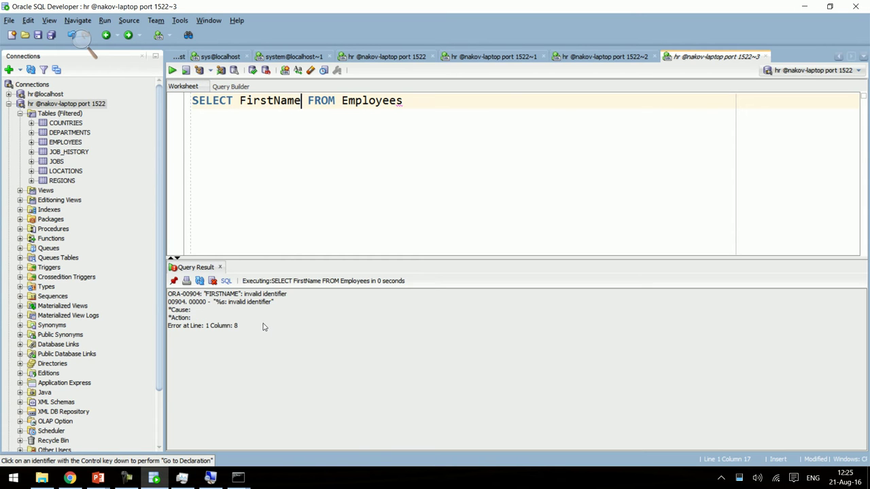
key(Left)
key(Left)
key(Left)
key(Left)
text(_)
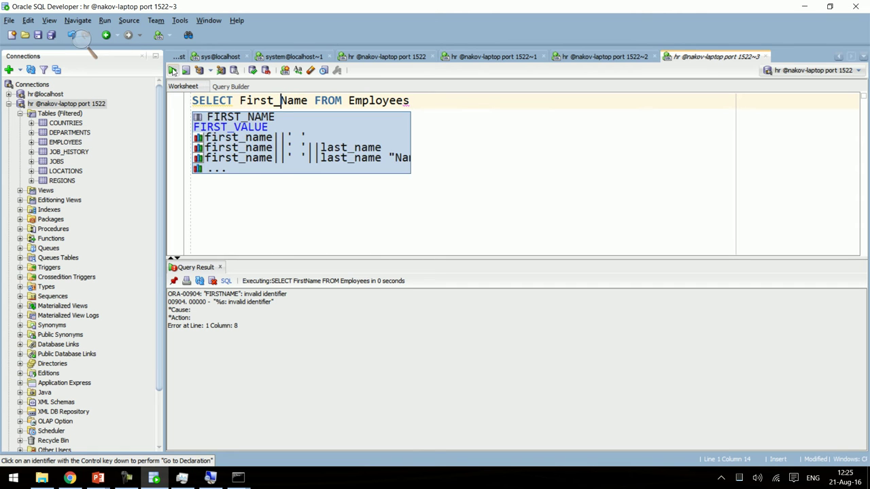
click(173, 71)
Scroll through the 50 returned first names, then return to the slide show
click(235, 328)
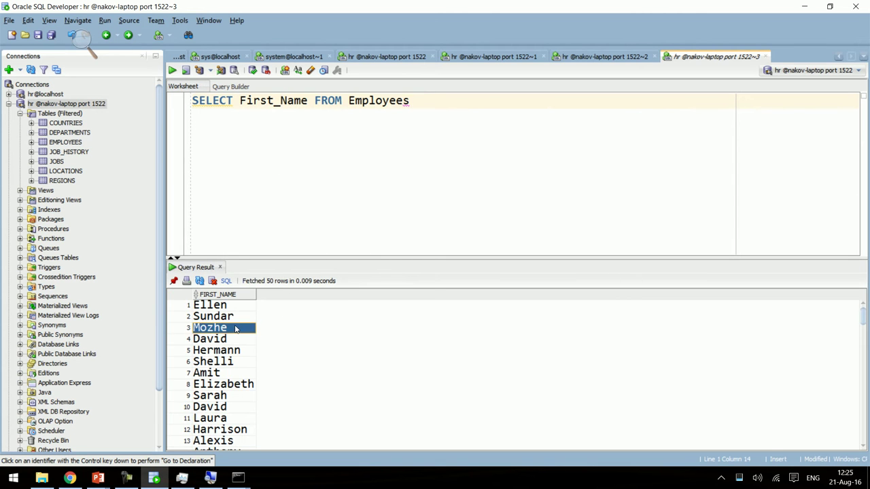
scroll(235, 329, down, 2)
mouse_move(98, 478)
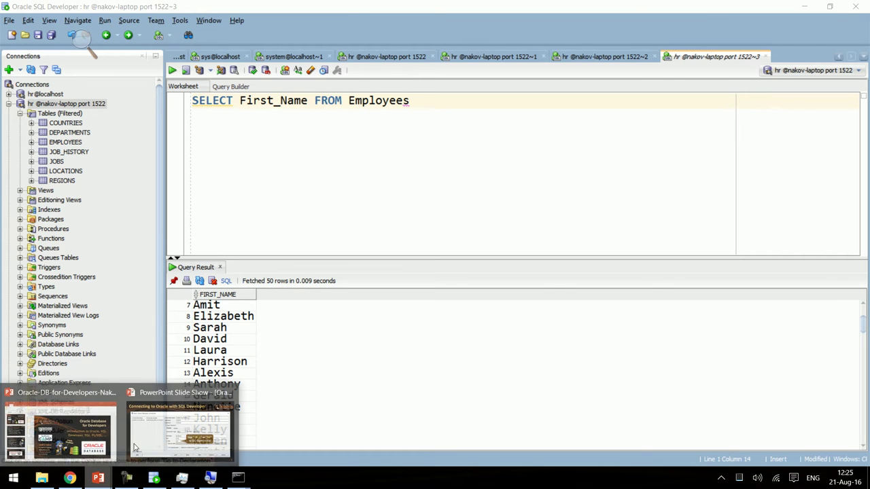
click(134, 444)
Step back through the slides to slide 15, then forward again toward the connection slide
key(Right)
key(Right)
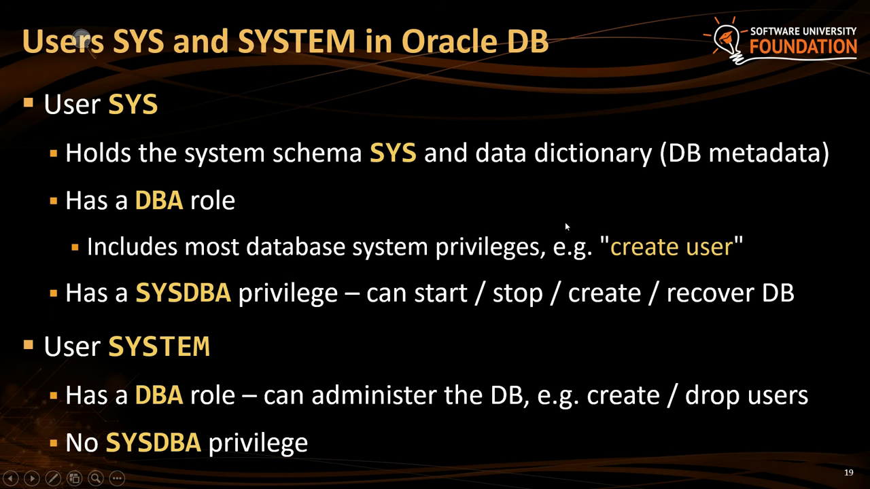
key(Left)
key(Left)
key(Left)
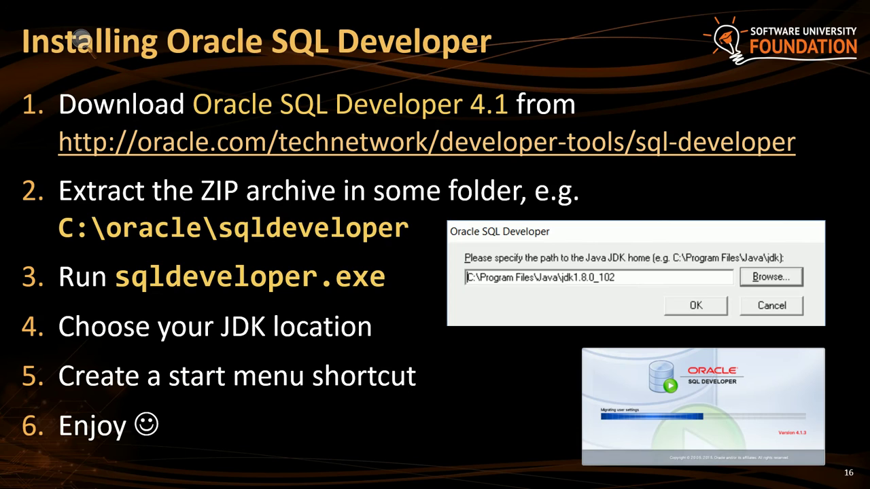
key(Left)
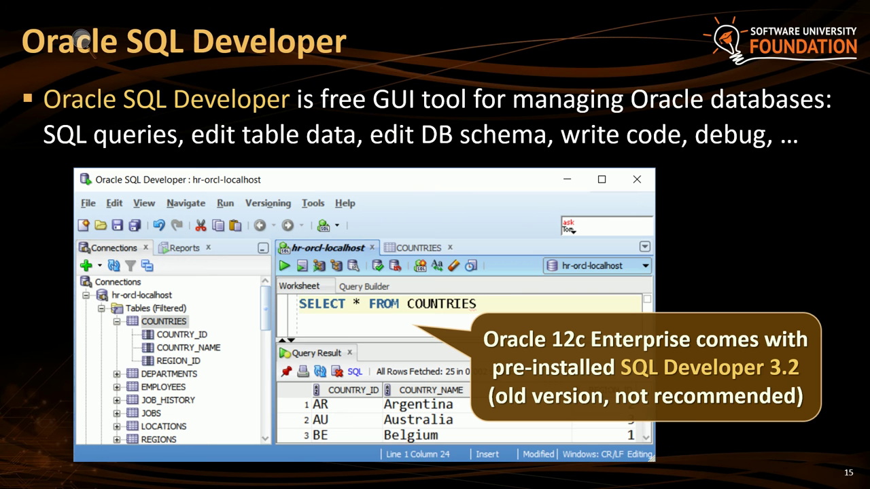
key(Right)
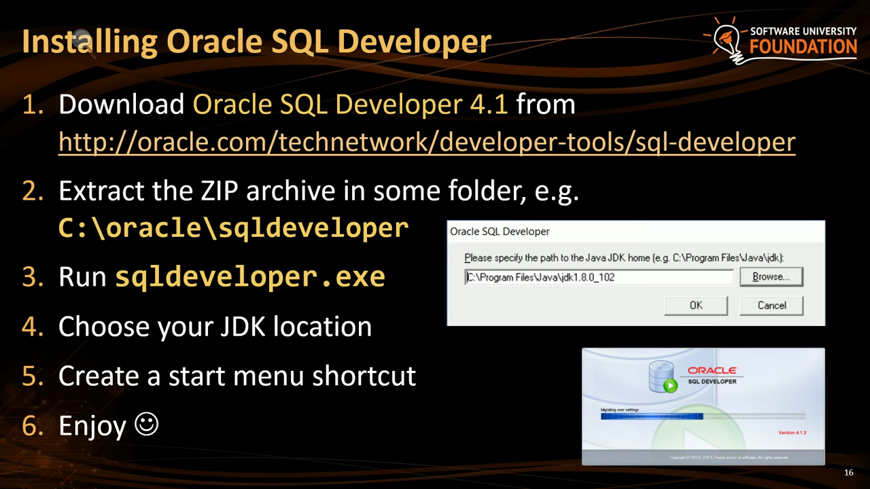
key(Right)
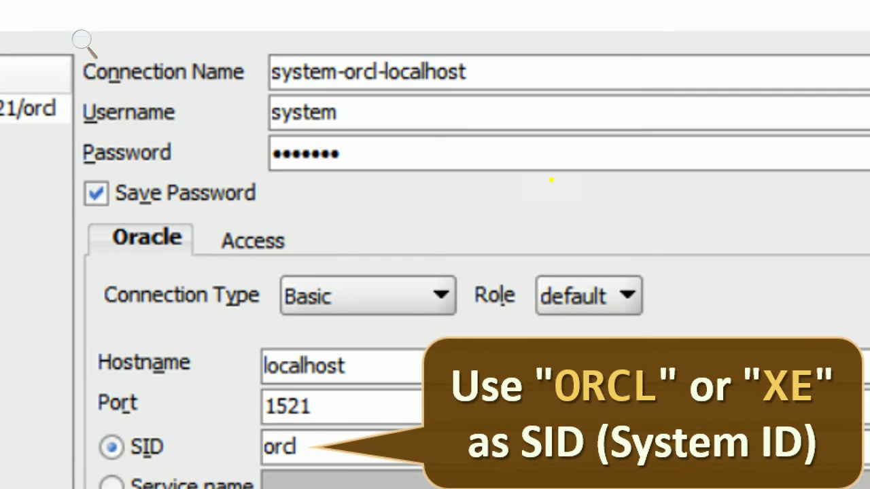
Mark the username, localhost hostname, port 1521 and orcl SID on the connection slide
mouse_move(356, 100)
mouse_down()
mouse_move(234, 135)
mouse_move(299, 115)
mouse_move(284, 135)
mouse_move(360, 165)
mouse_move(298, 143)
mouse_up()
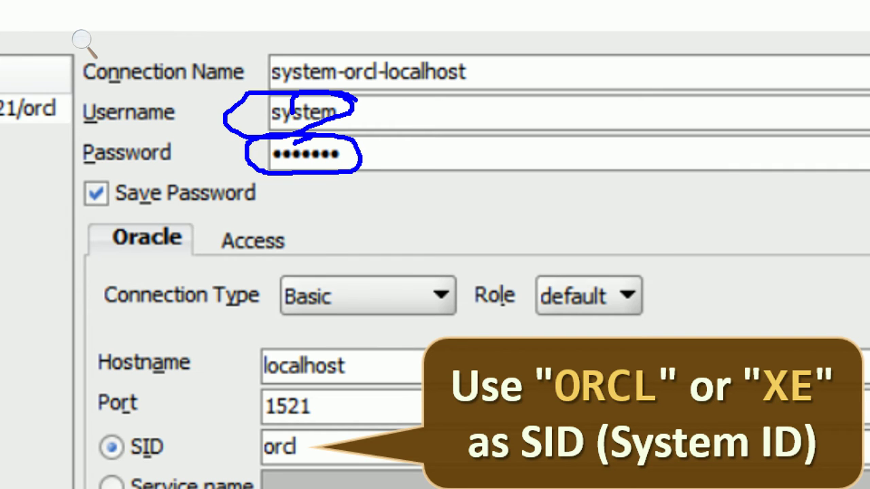
key(e)
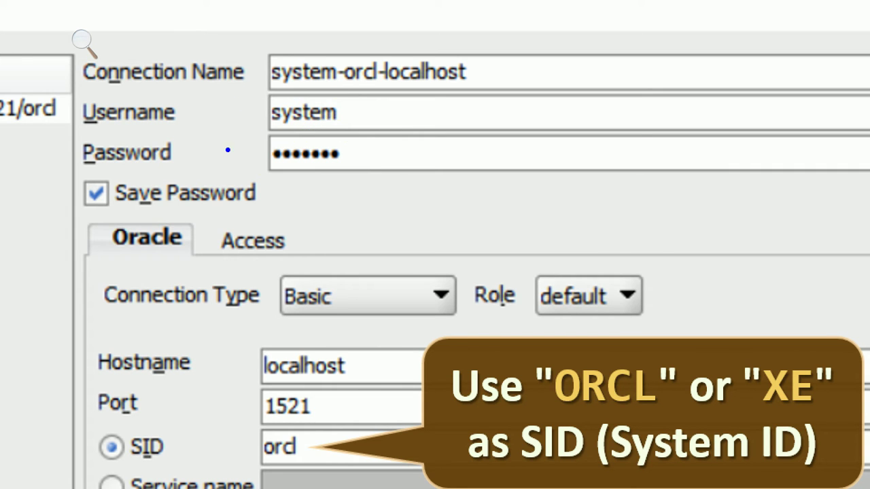
mouse_move(235, 132)
mouse_down()
mouse_move(335, 117)
mouse_move(233, 110)
mouse_move(269, 121)
mouse_move(245, 151)
mouse_move(357, 146)
mouse_move(289, 142)
mouse_up()
key(e)
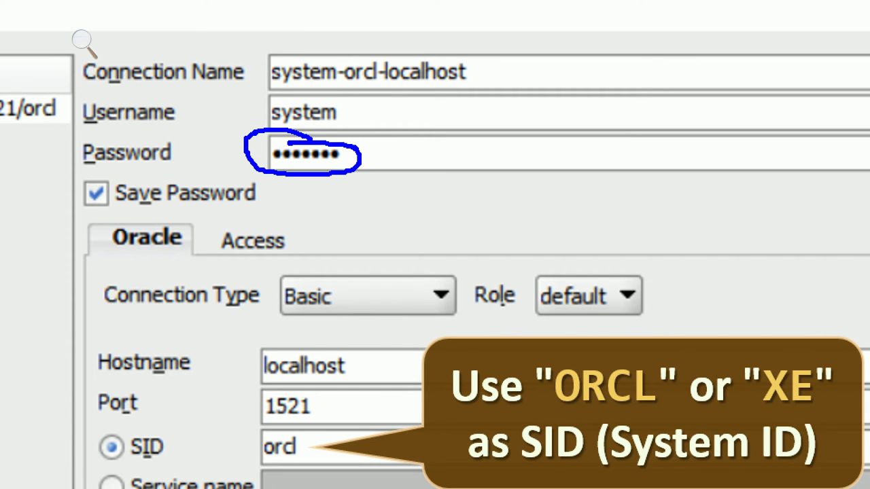
key(e)
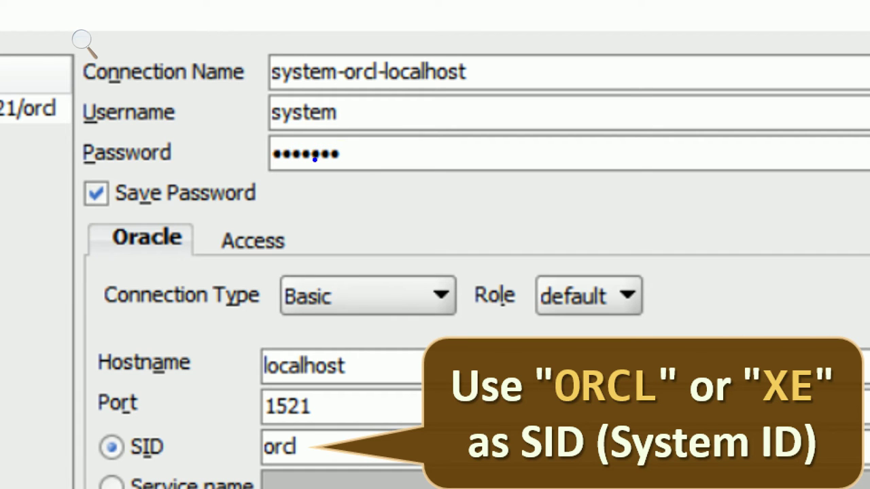
mouse_move(351, 347)
mouse_down()
mouse_move(266, 353)
mouse_move(337, 388)
mouse_move(259, 334)
mouse_move(239, 338)
mouse_move(255, 370)
mouse_move(360, 384)
mouse_move(267, 334)
mouse_up()
key(e)
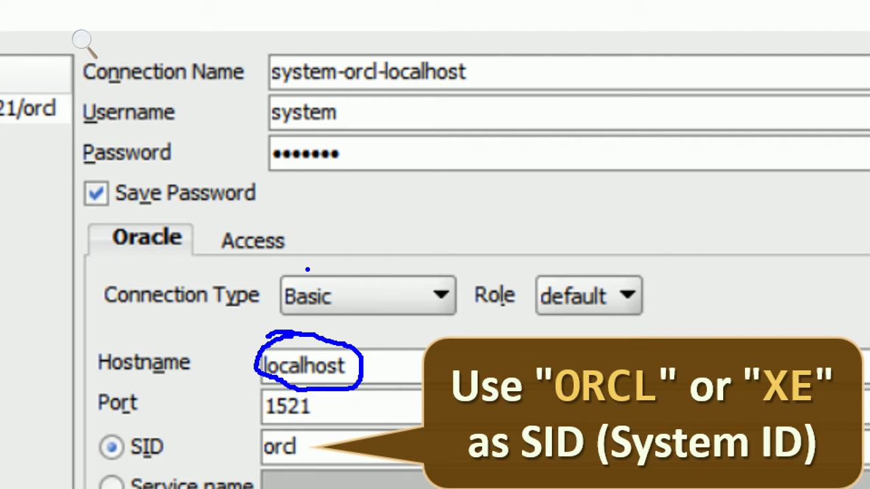
key(e)
mouse_move(328, 407)
mouse_down()
mouse_move(311, 394)
mouse_move(246, 390)
mouse_move(253, 436)
mouse_move(314, 401)
mouse_up()
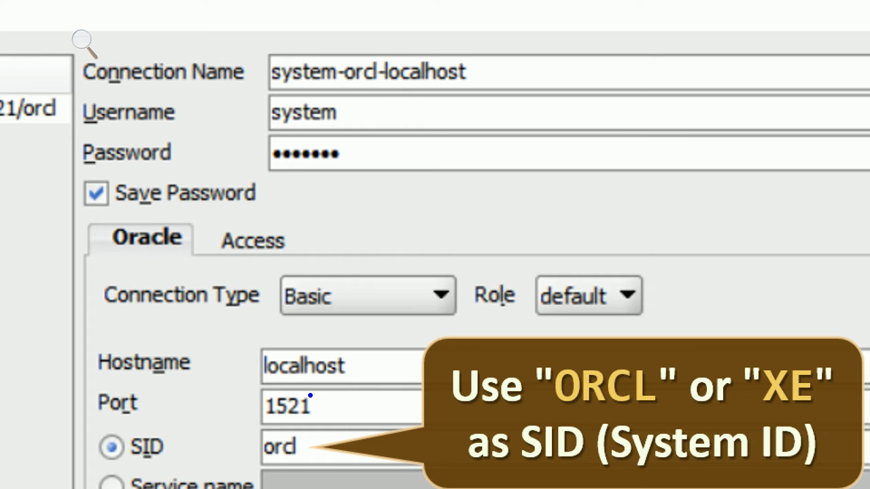
mouse_move(313, 435)
mouse_down()
mouse_move(264, 433)
mouse_move(291, 475)
mouse_move(275, 428)
mouse_up()
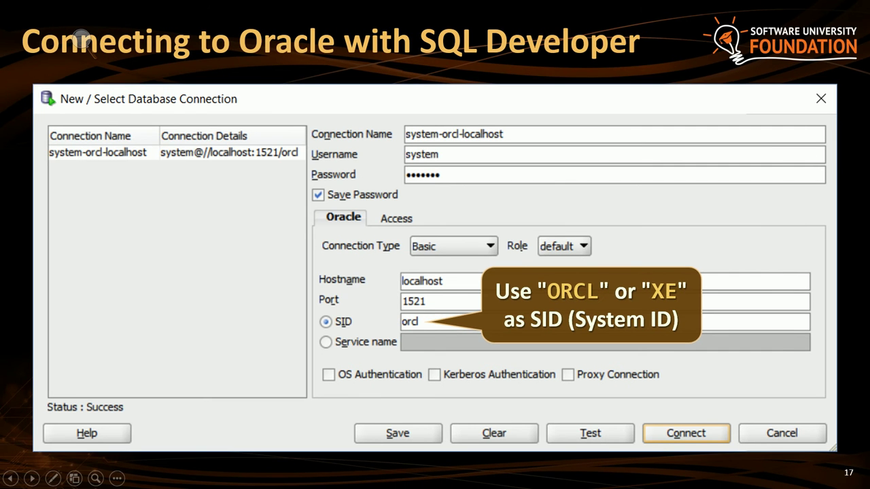
Advance to slide 18 and rewrite the worksheet query as SELECT * FROM HR.COUNTRIES
key(Right)
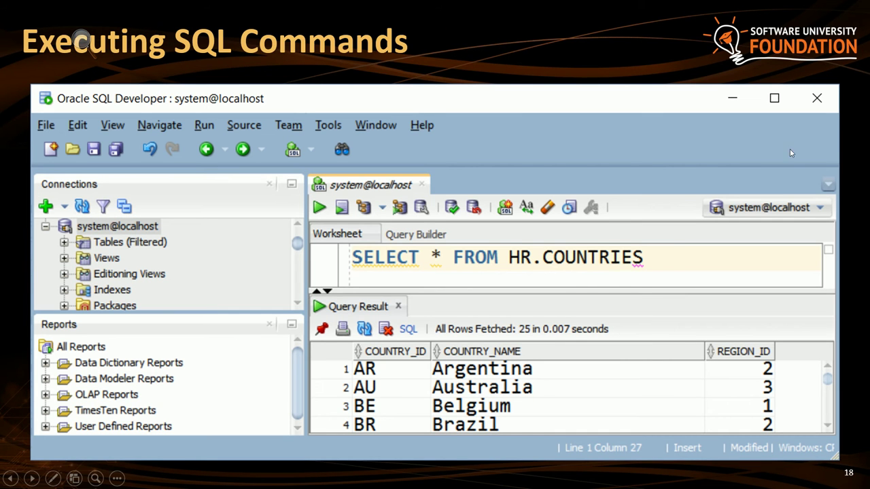
key(alt+Tab)
key(ctrl+Left)
key(ctrl+shift+Right)
text(*)
key(End)
key(ctrl+shift+Left)
text(HR.COUNTRIES)
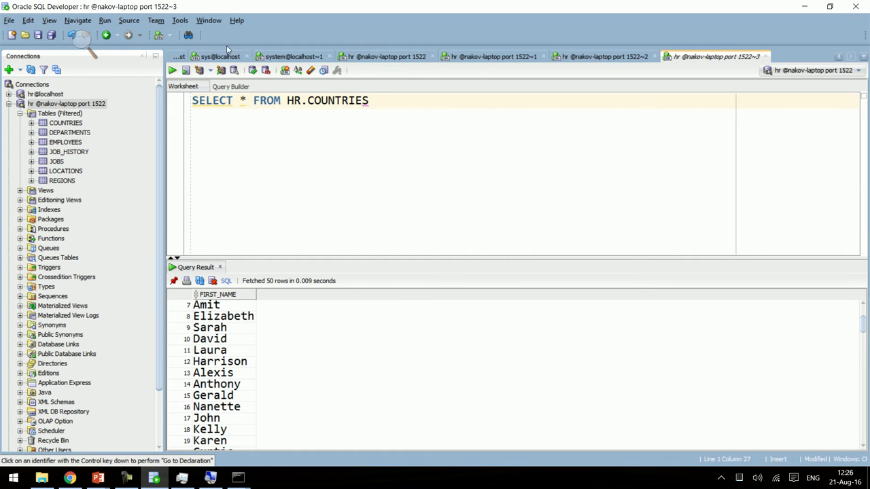
Run the HR.COUNTRIES query, then rerun it with the keyword typed as seleCT
click(172, 71)
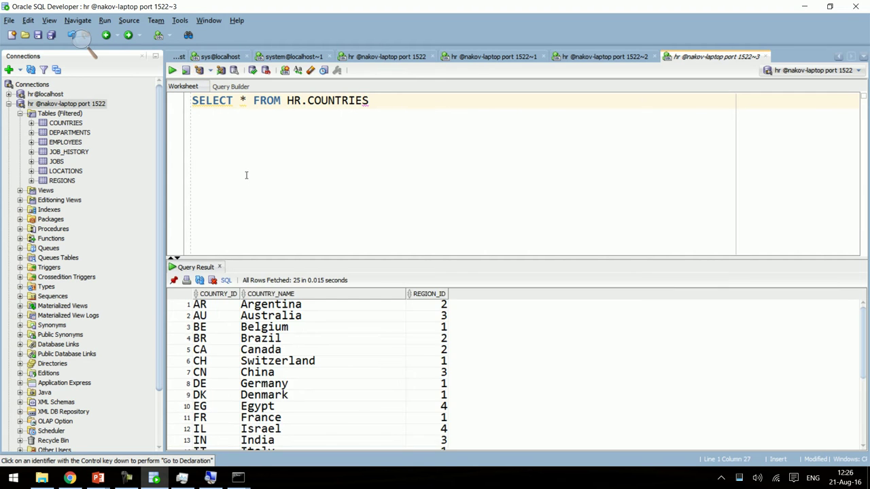
double_click(203, 108)
text(selecT)
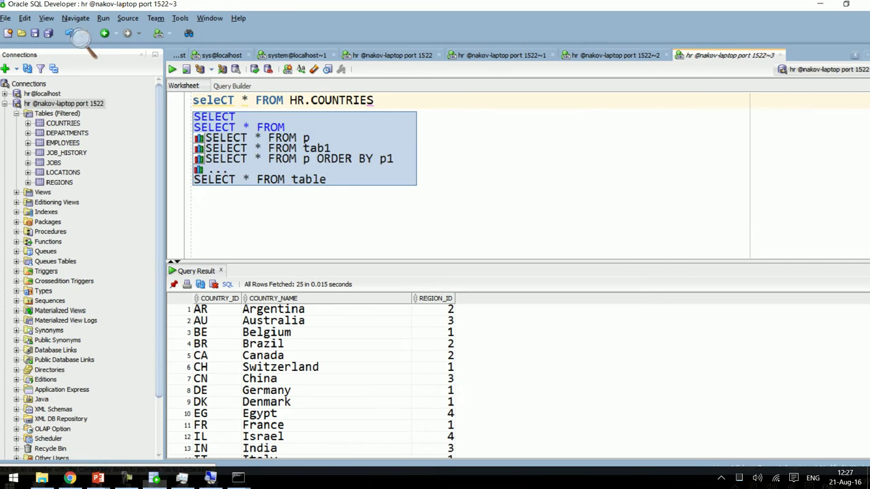
key(Escape)
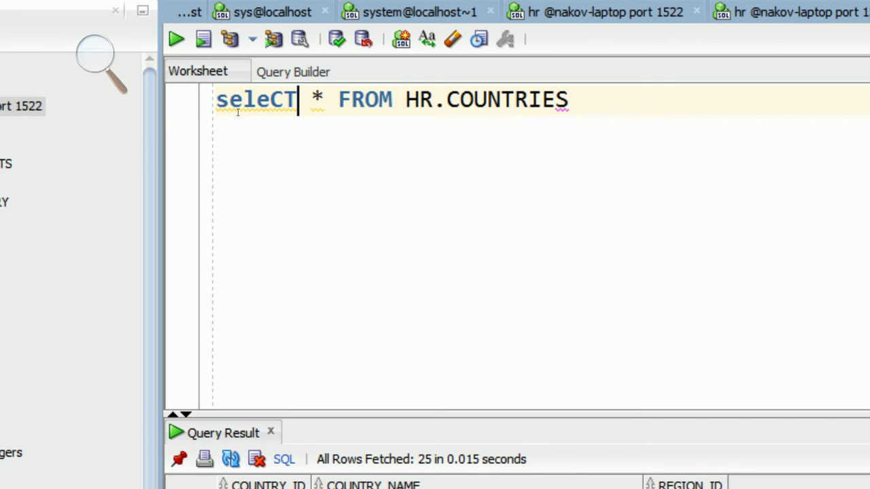
key(ctrl+Return)
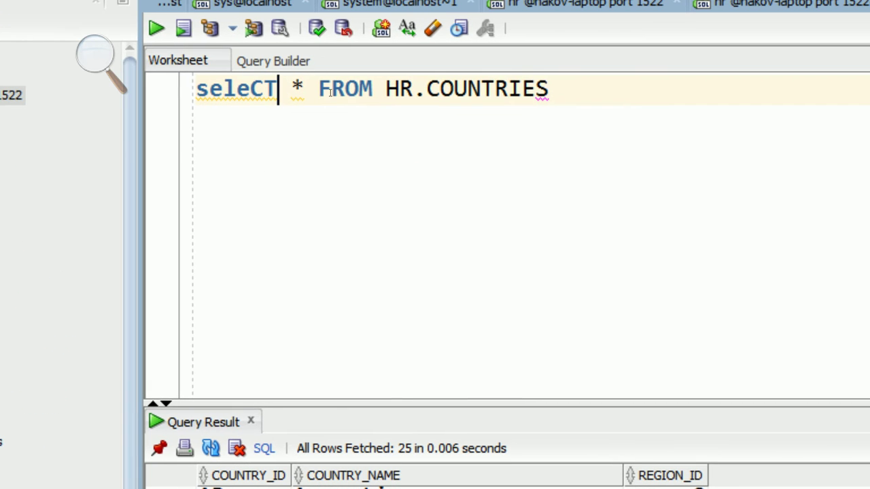
Change the table name to lowercase countries and run the query again
double_click(482, 89)
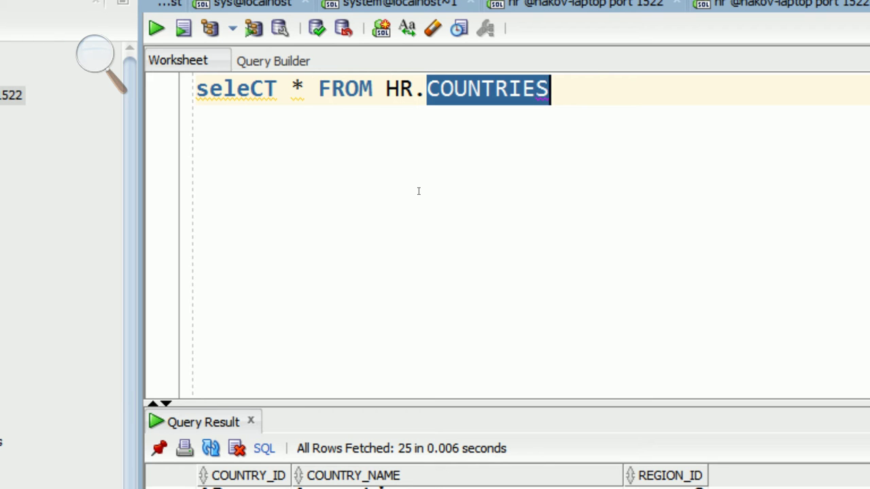
text(coun)
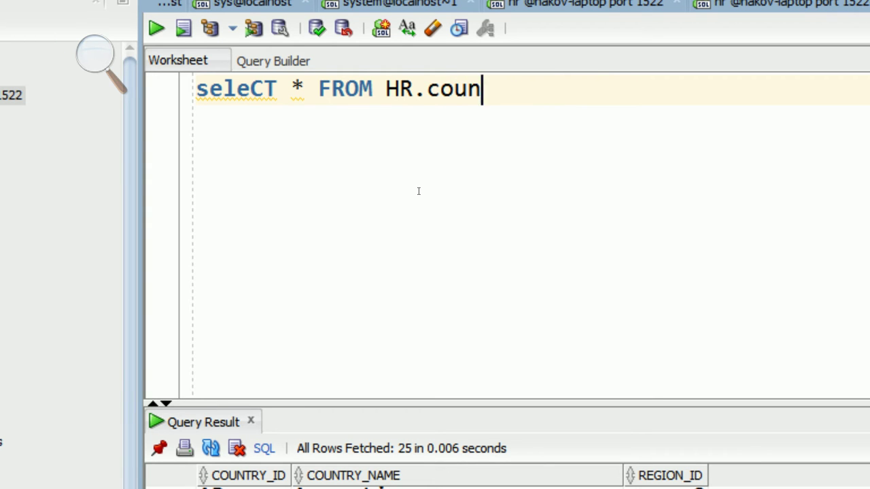
text(tries)
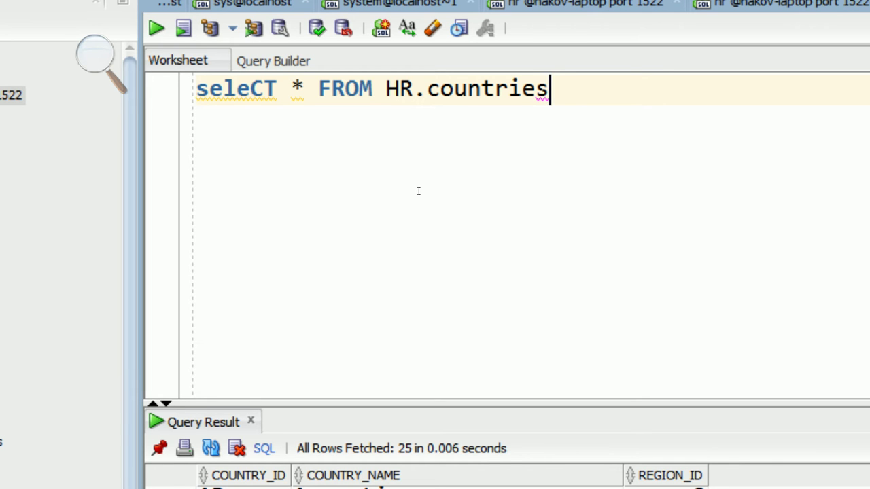
click(156, 28)
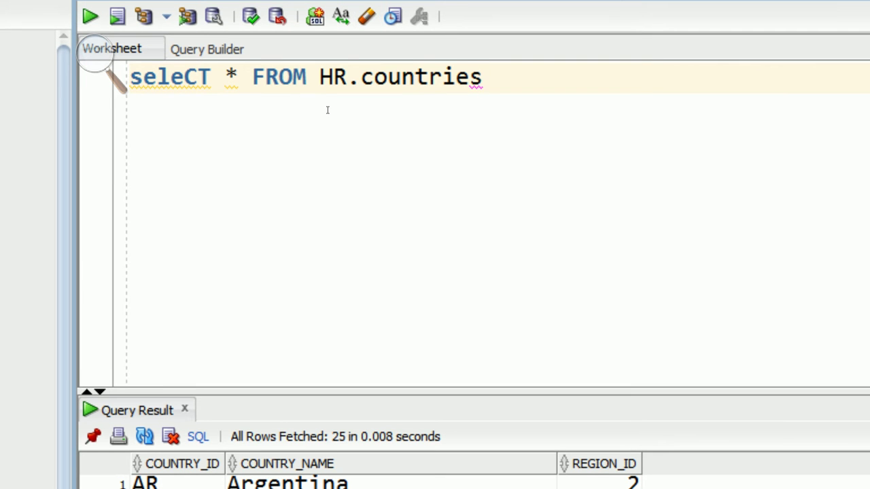
Run the query with the table quoted as "countries", then as "HR.countries"
key(ctrl+Left)
text(")
key(End)
text(")
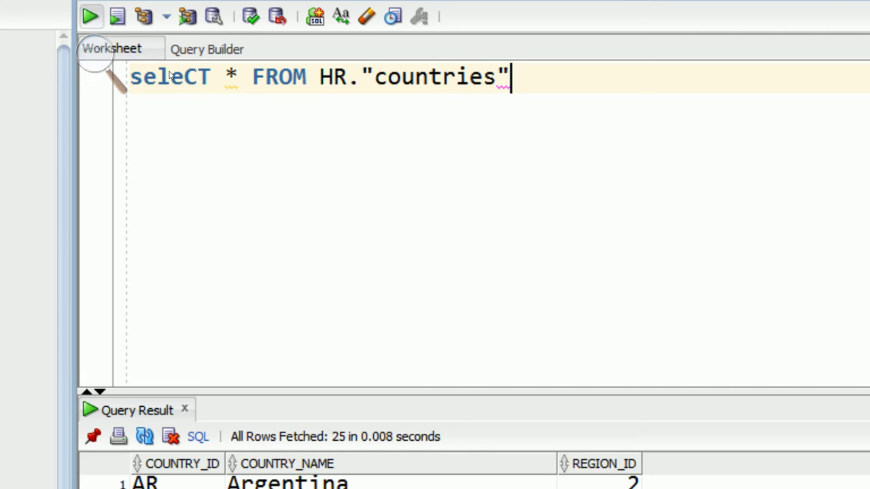
key(ctrl+Return)
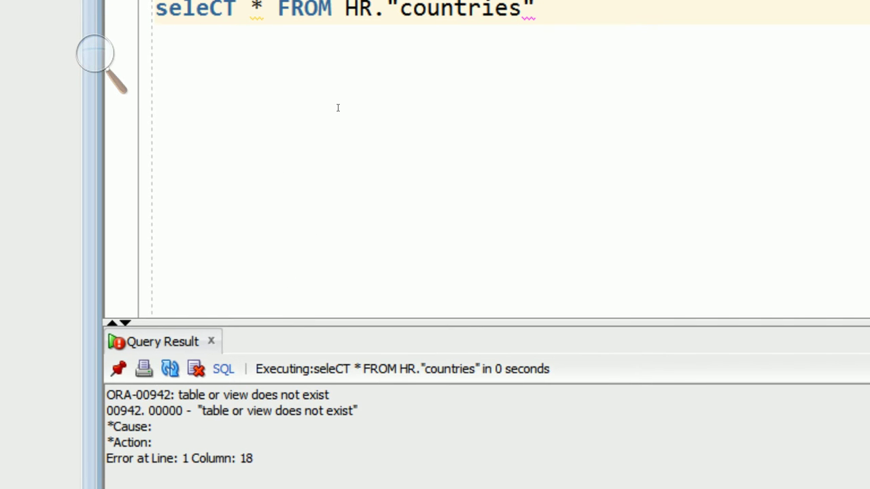
key(Left)
key(Left)
key(Left)
key(Left)
key(Left)
key(Left)
key(Left)
key(Left)
key(Left)
key(Left)
key(BackSpace)
key(Left)
key(Left)
key(Left)
text(")
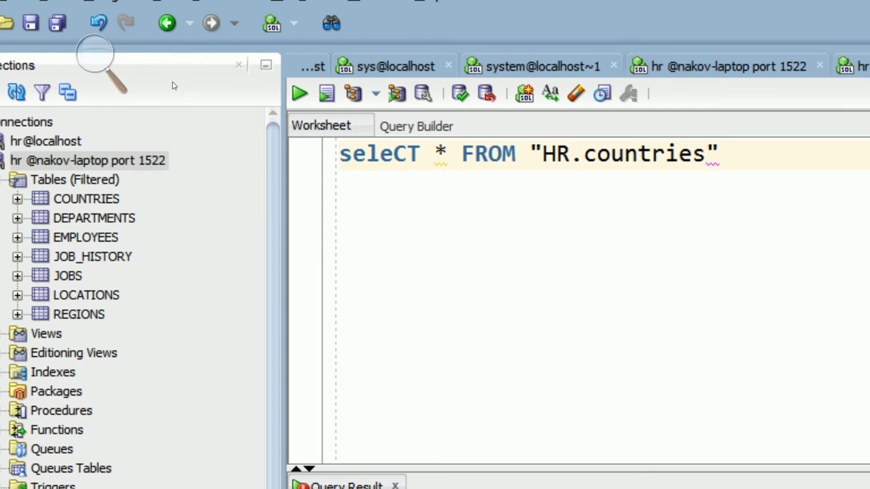
key(ctrl+Return)
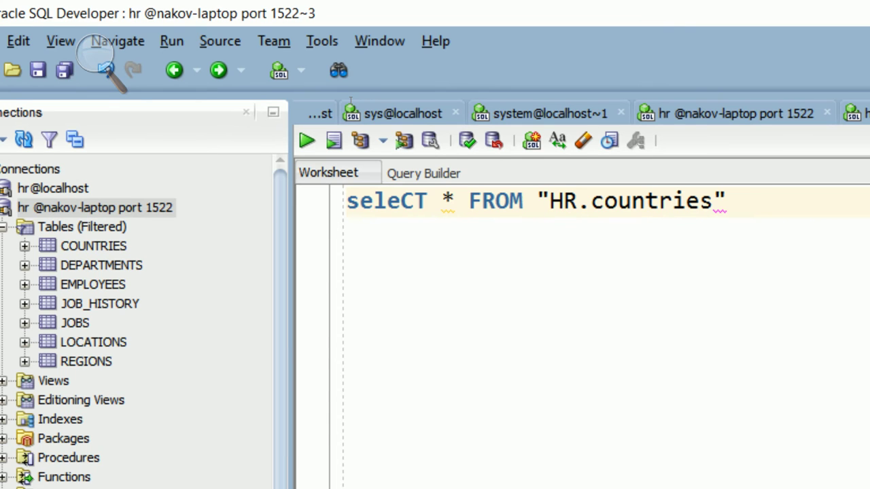
Try "HR.COUNTRIES" (ORA-00942), then run HR."COUNTRIES", which returns 25 rows
double_click(655, 201)
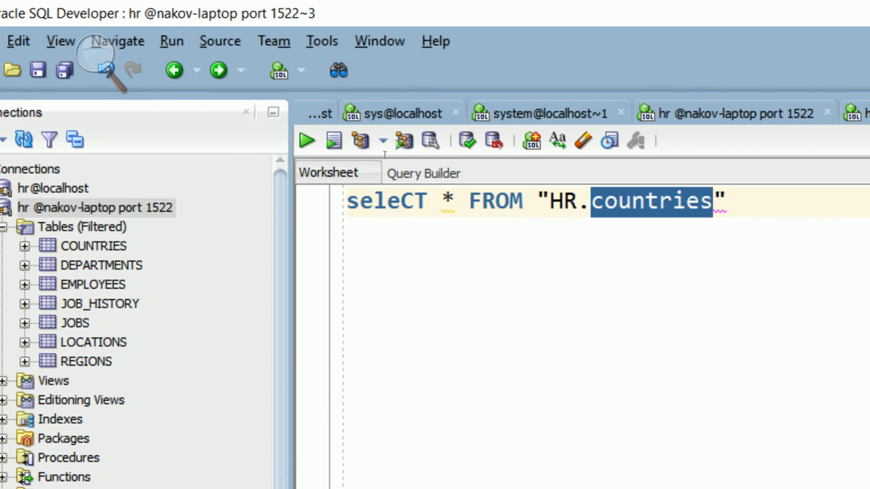
text(COUNTIES)
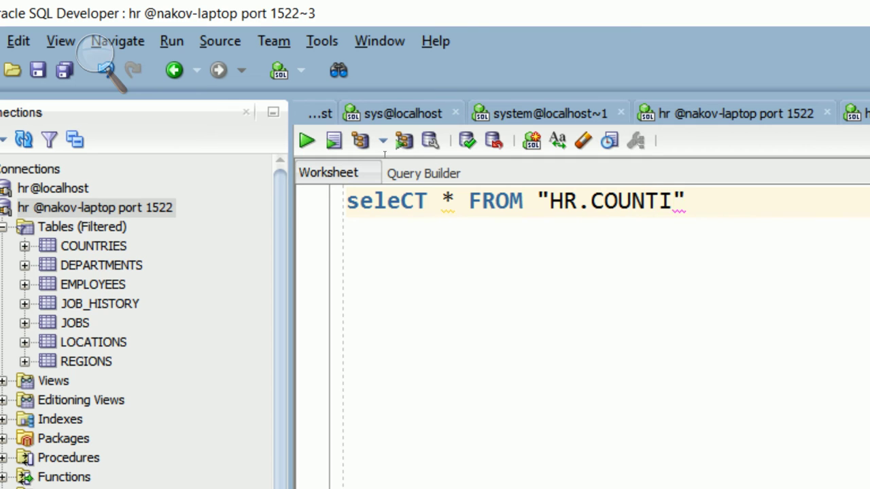
key(Left)
key(Left)
key(Left)
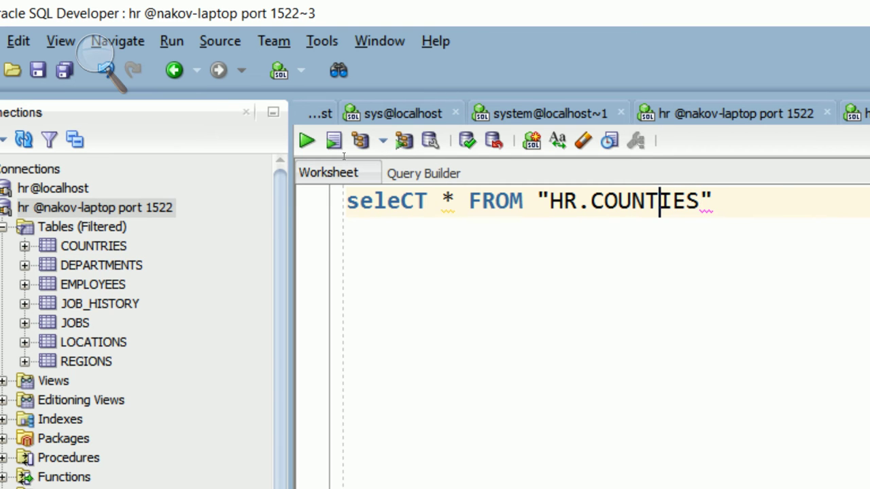
text(R)
click(249, 139)
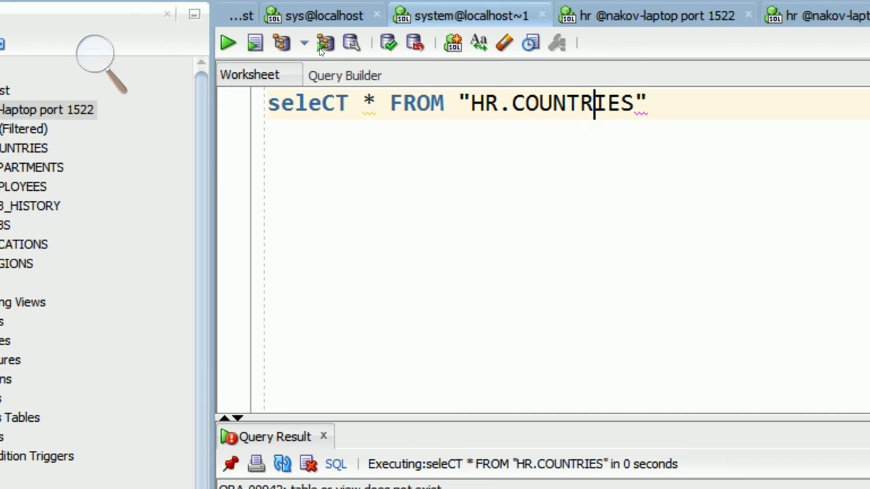
key(ctrl+Left)
key(ctrl+Left)
key(ctrl+Left)
key(BackSpace)
key(Right)
key(Right)
key(Right)
text(")
key(ctrl+Return)
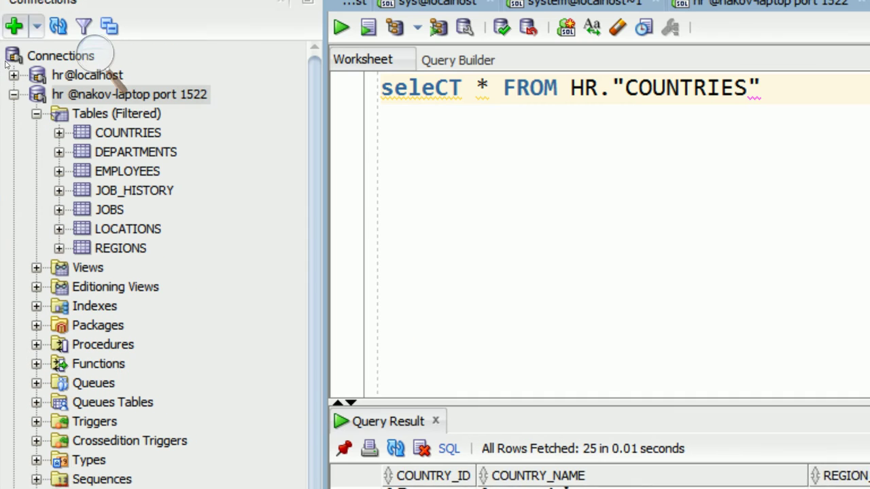
Inspect the COUNTRIES table's three columns, then advance the slide show to slide 19
click(88, 157)
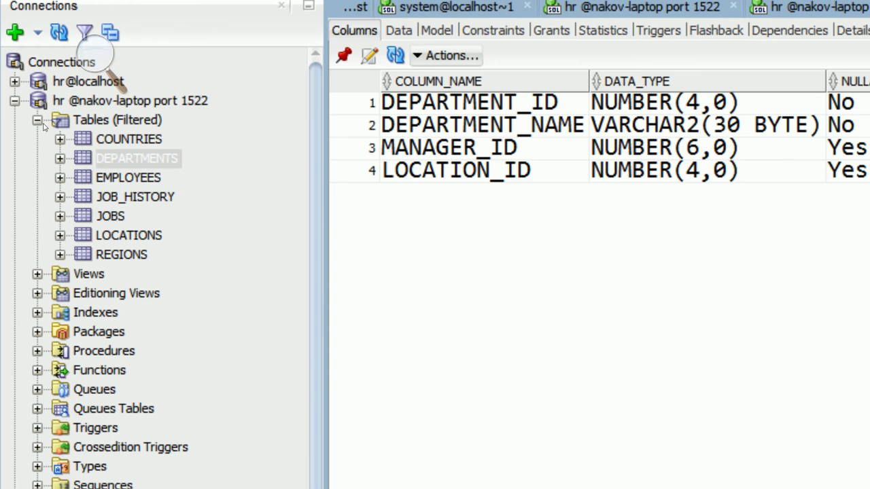
click(60, 139)
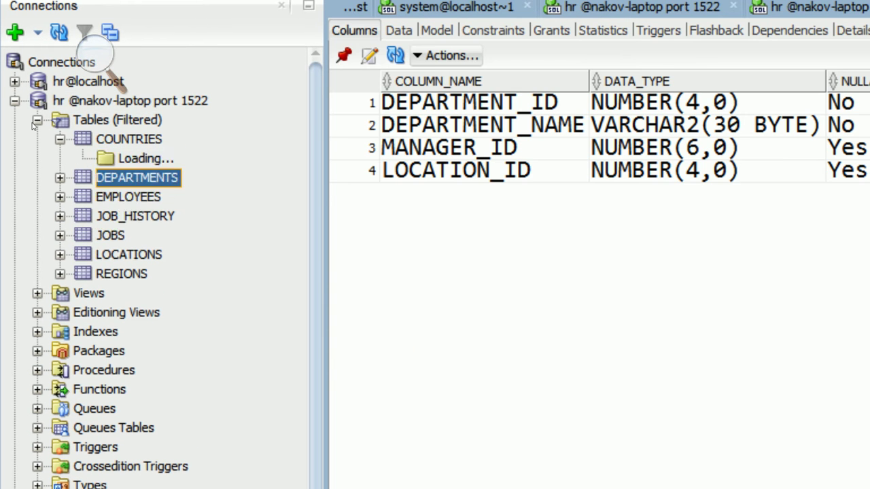
key(Up)
key(shift+Up)
key(shift+Up)
click(84, 139)
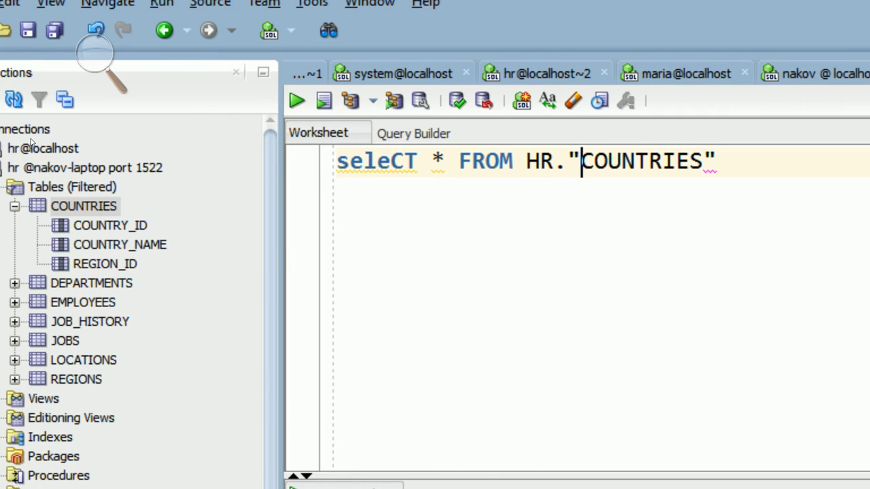
key(alt+Tab)
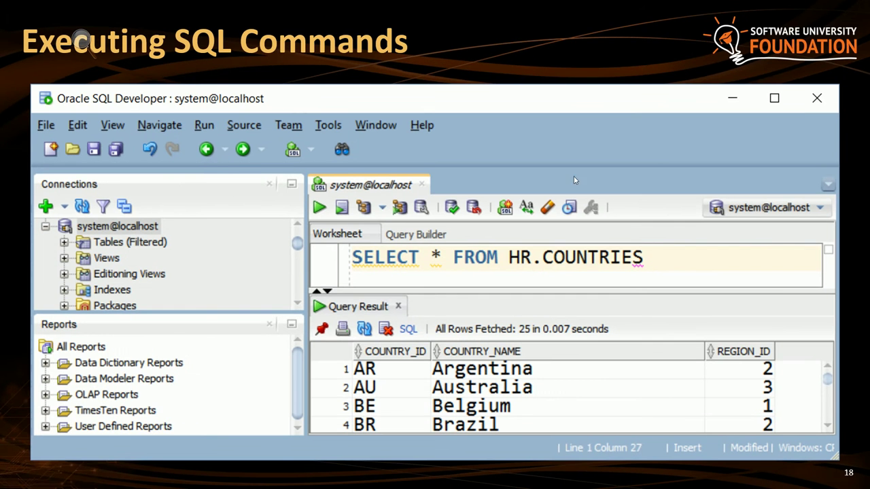
click(80, 38)
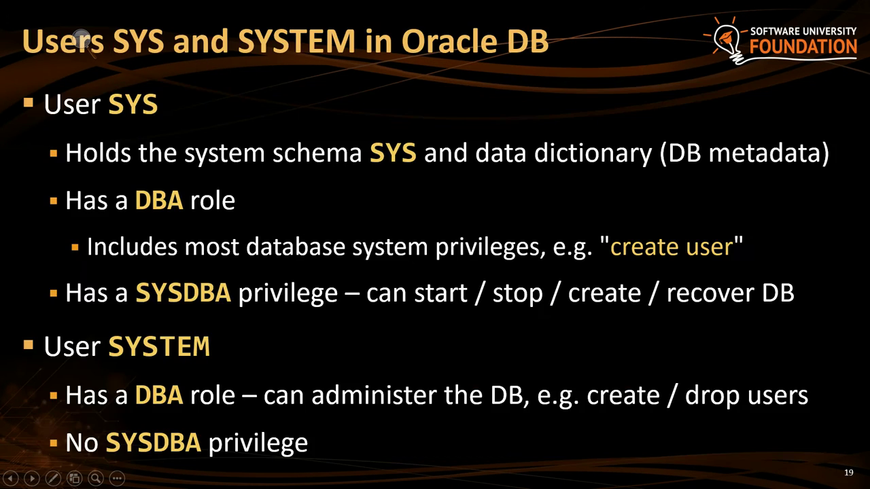
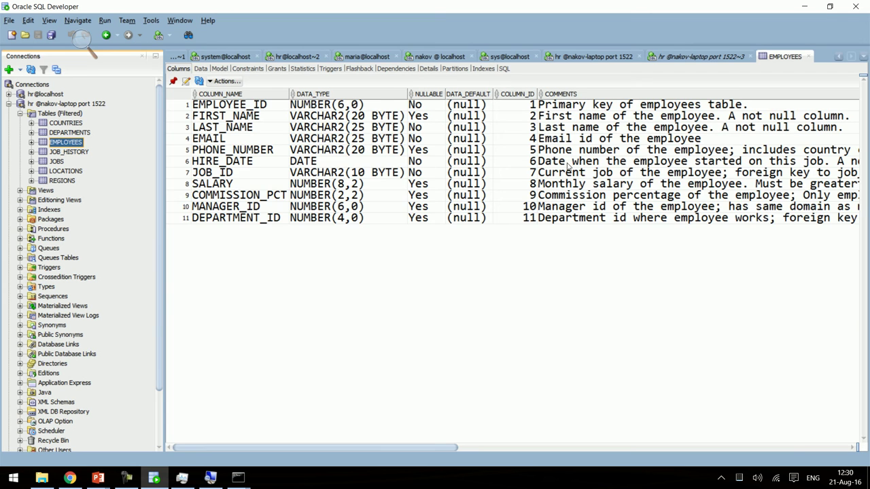
On the Data tab, change employee 100's SALARY to 524000 and commit the change
click(201, 69)
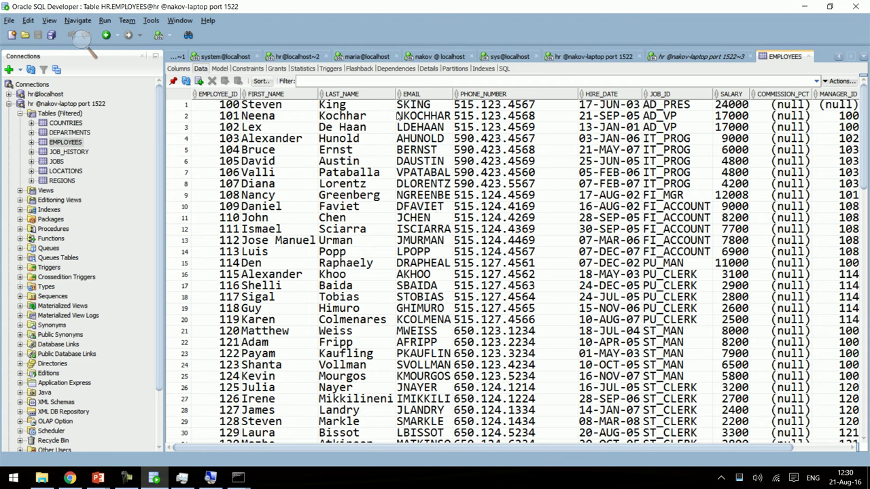
double_click(734, 107)
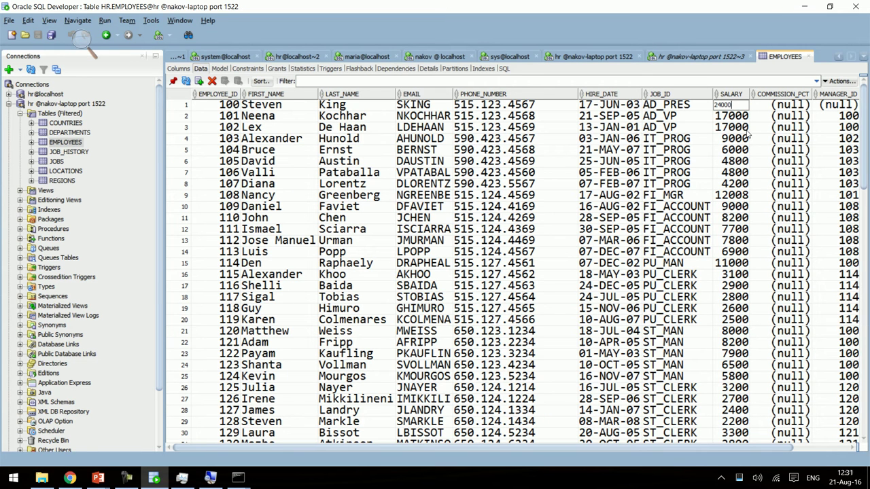
text(52)
key(Return)
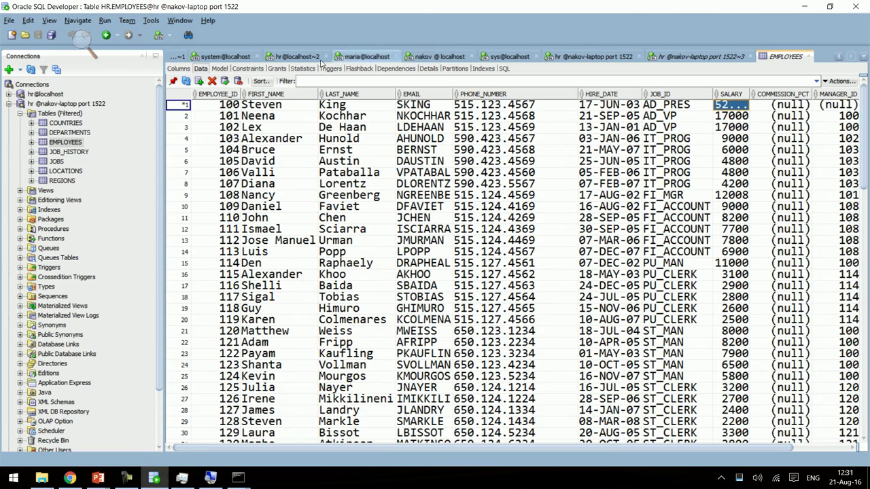
click(225, 80)
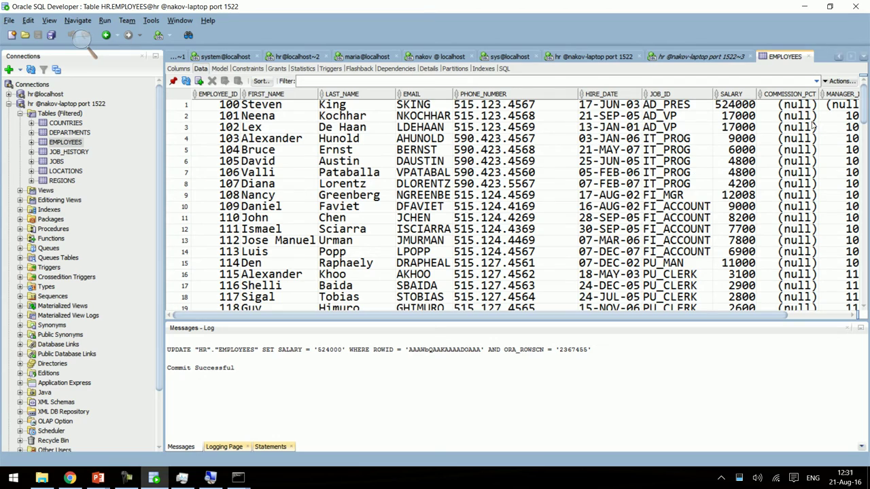
Widen the SALARY column to show 524000, highlight the edited value, then return to the slideshow
drag(757, 94, 763, 95)
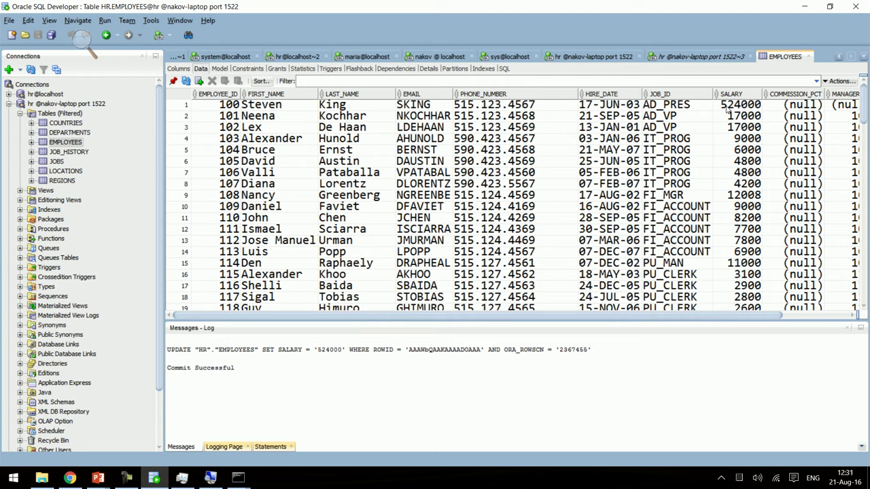
click(726, 109)
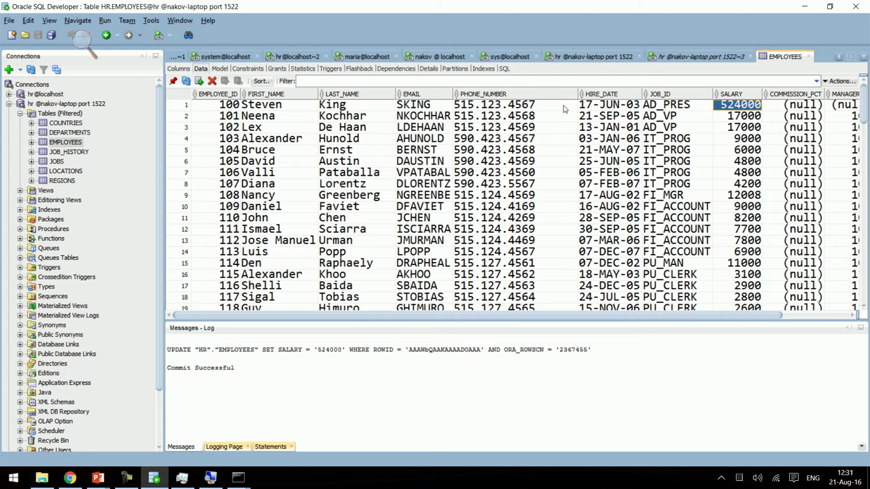
click(175, 107)
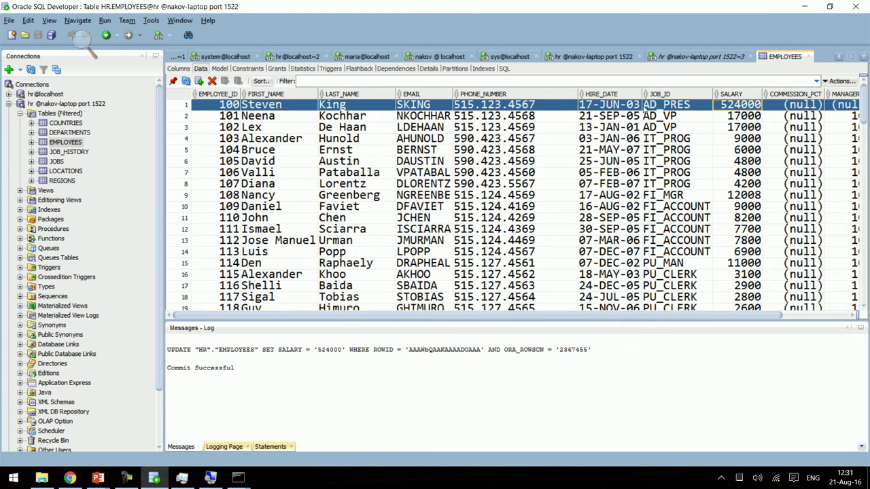
click(534, 95)
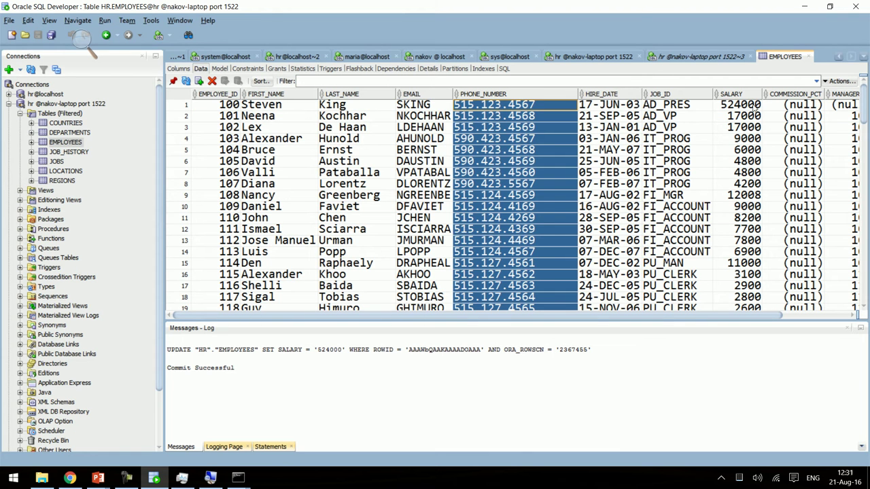
click(733, 95)
click(746, 106)
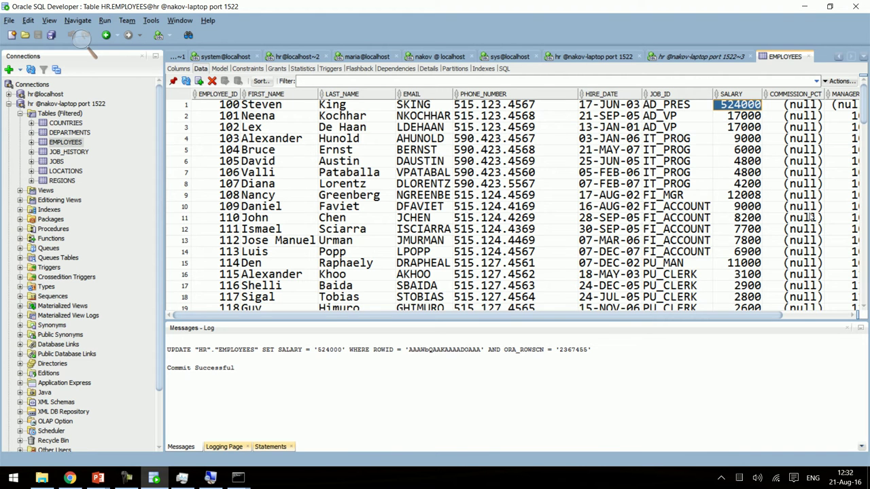
key(alt+Tab)
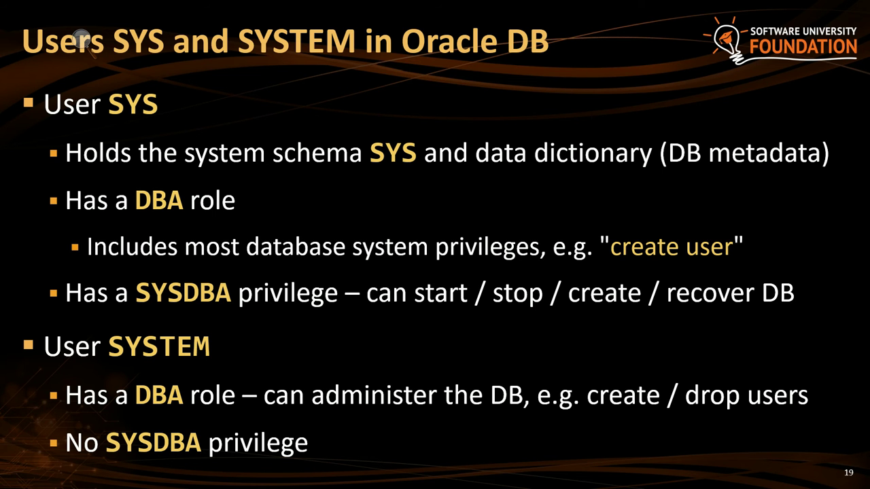
Advance the slideshow to slide 20, 'Unlocking the HR User', then return to SQL Developer
key(Right)
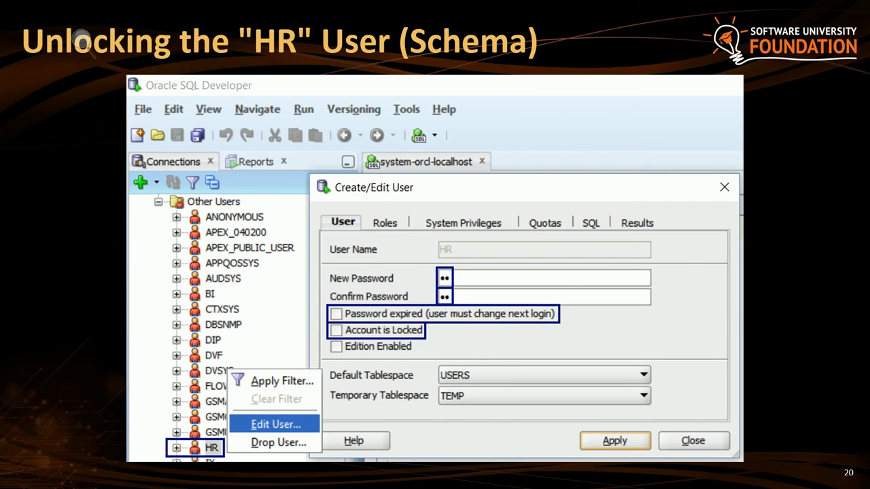
key(alt+Tab)
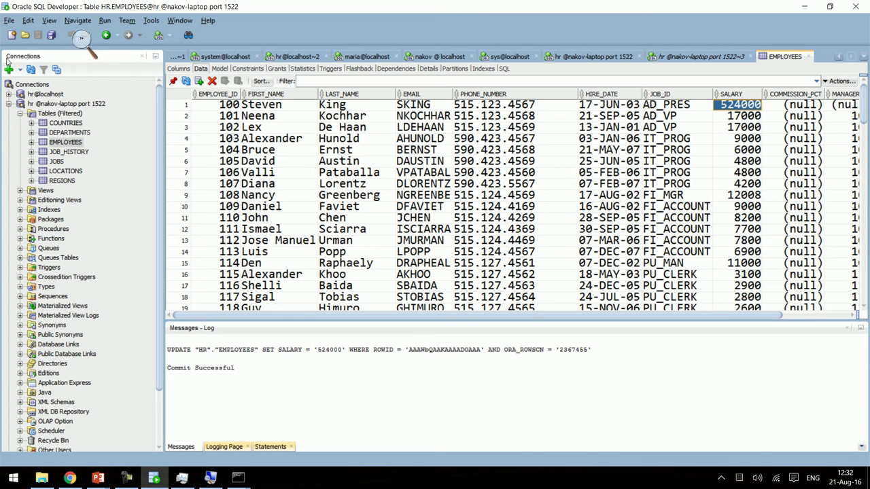
Collapse the hr connection and expand the system@localhost connection's object tree
click(8, 104)
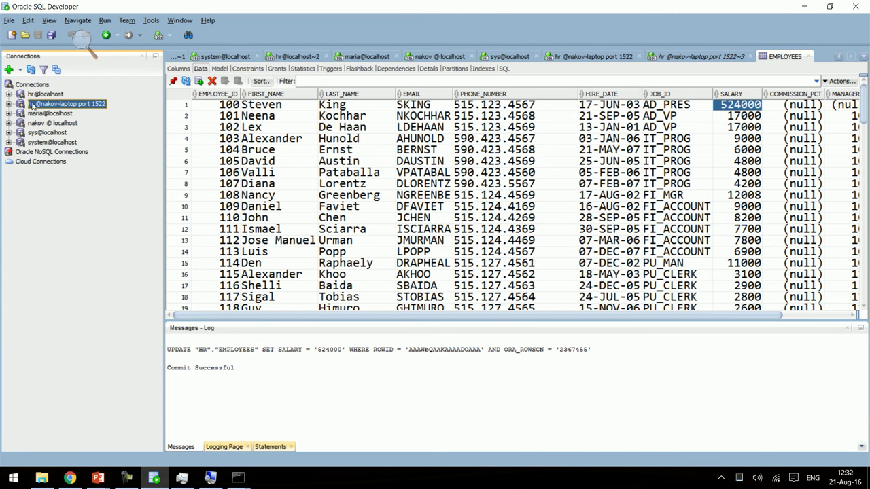
double_click(44, 142)
right_click(43, 143)
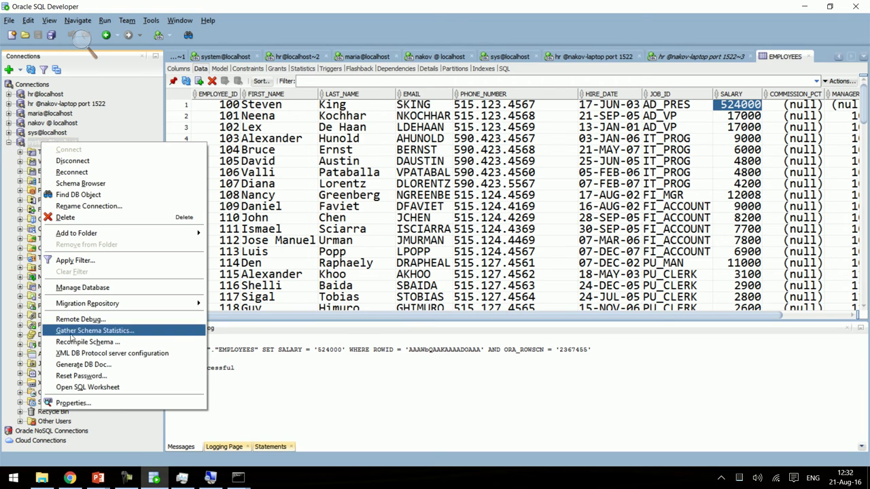
click(87, 387)
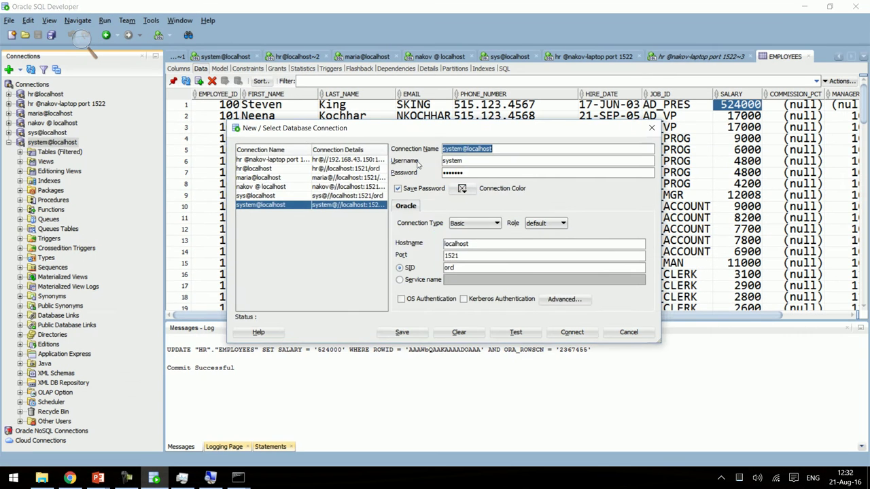
key(Escape)
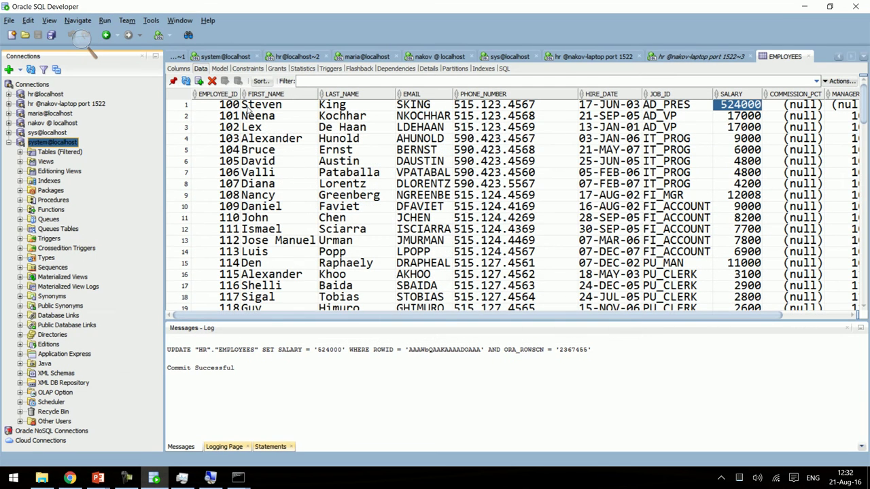
Expand Other Users, browse the listed accounts, and select the HR user
click(56, 421)
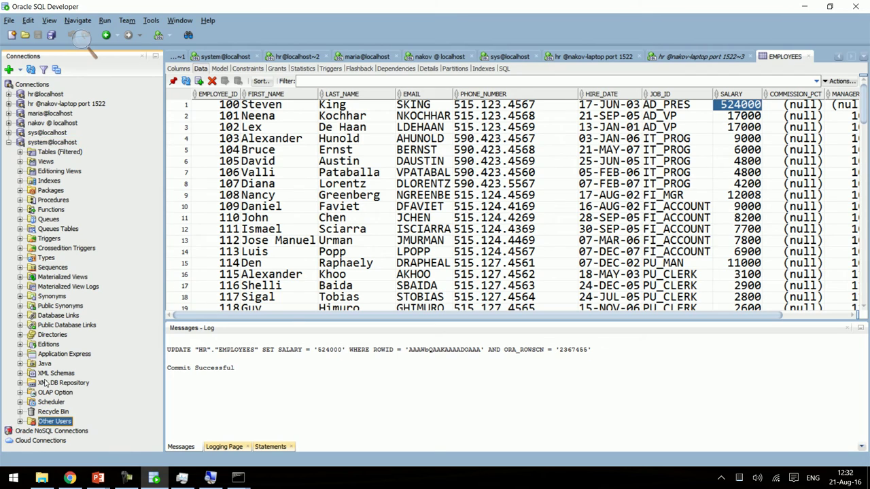
click(21, 421)
scroll(41, 340, down, 5)
scroll(47, 289, up, 3)
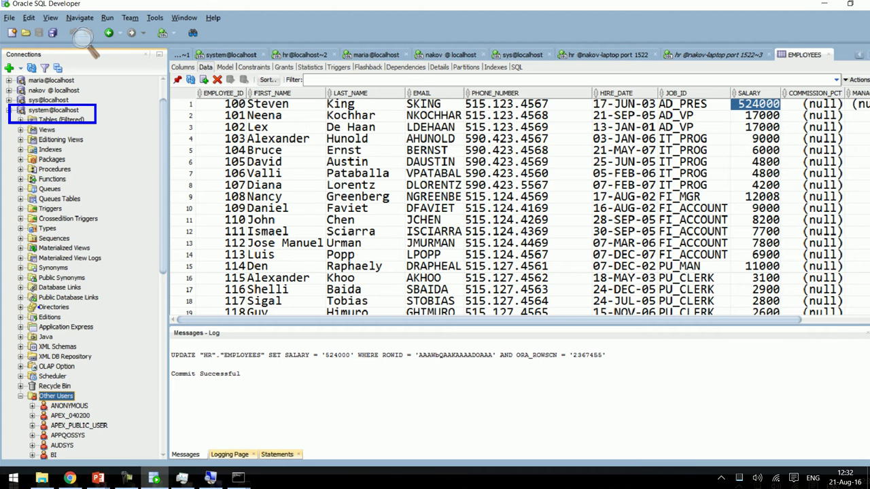
scroll(62, 299, down, 9)
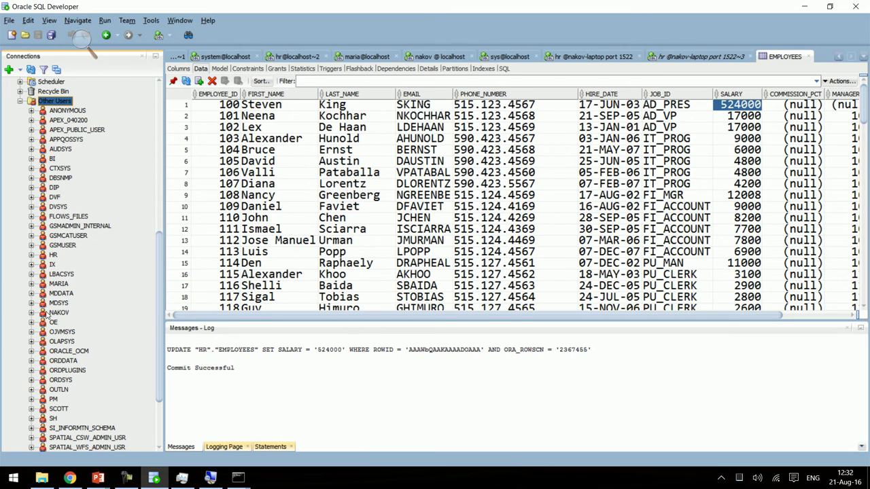
click(49, 314)
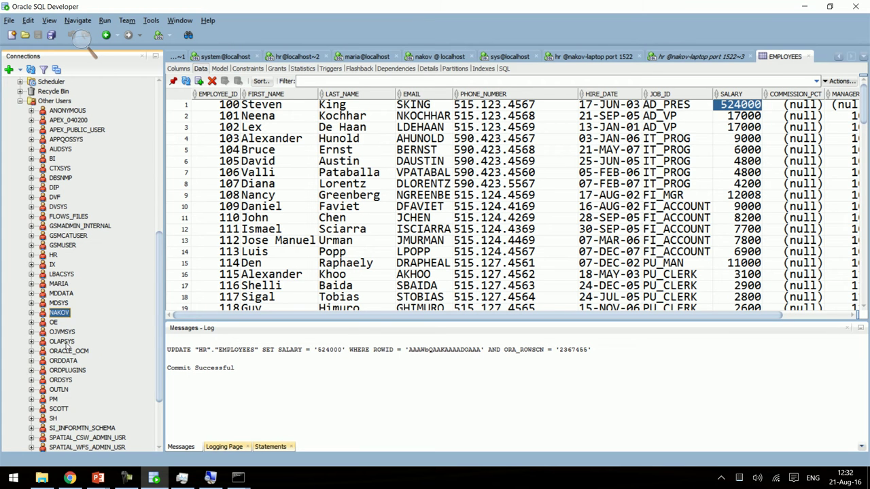
click(59, 285)
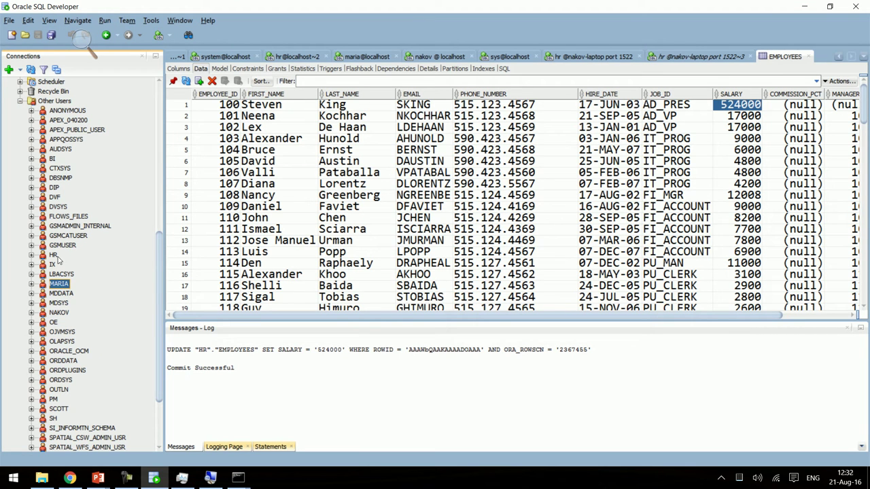
scroll(82, 364, down, 3)
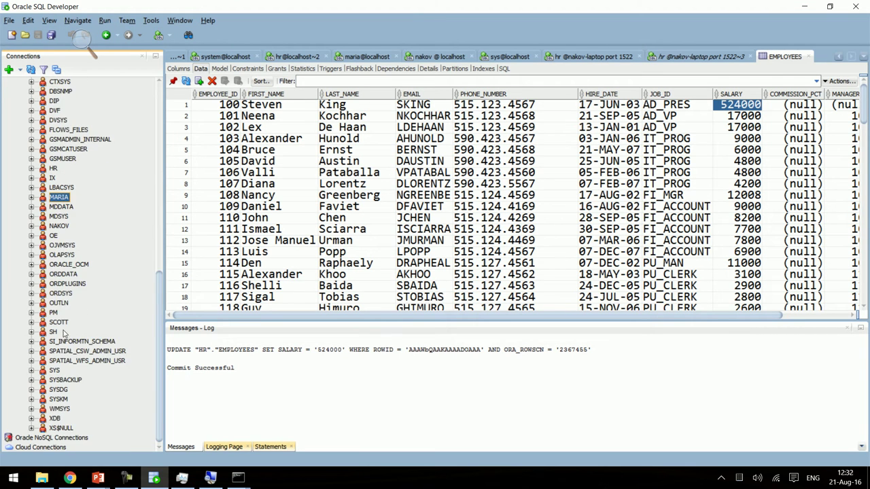
click(48, 168)
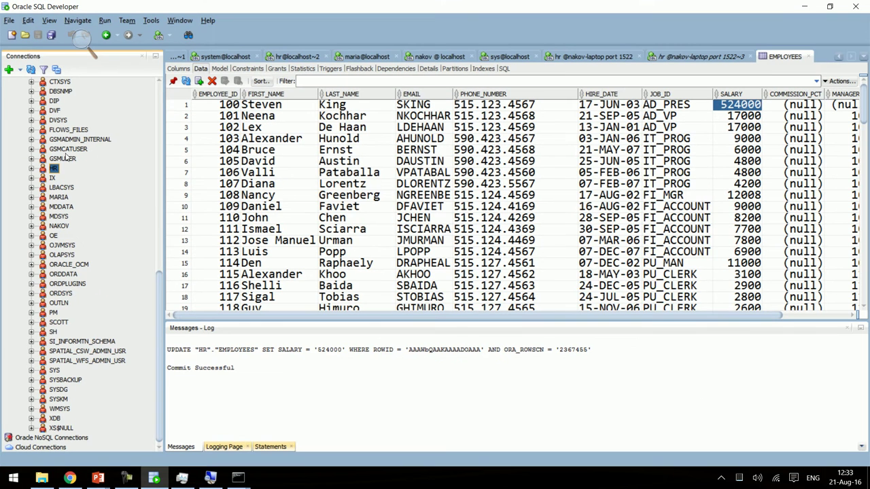
Edit user HR: clear Account is Locked, set and confirm a new password, and apply
right_click(54, 168)
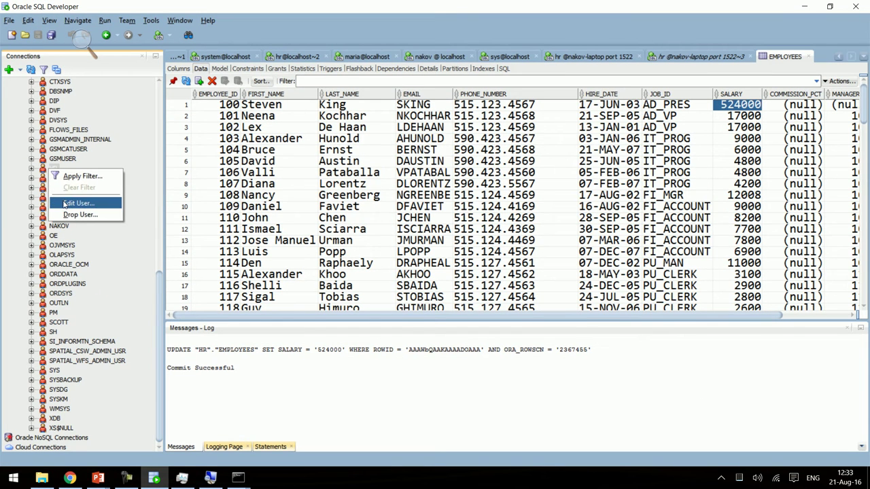
click(71, 203)
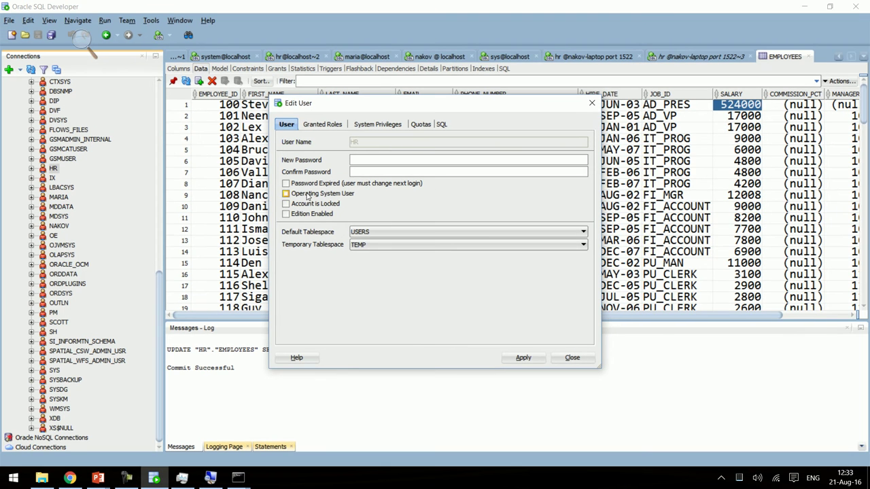
click(286, 204)
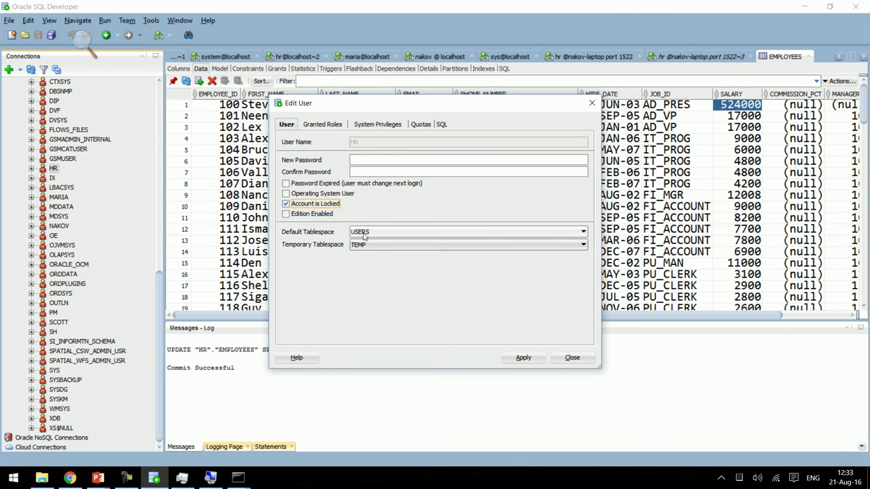
click(286, 204)
click(364, 160)
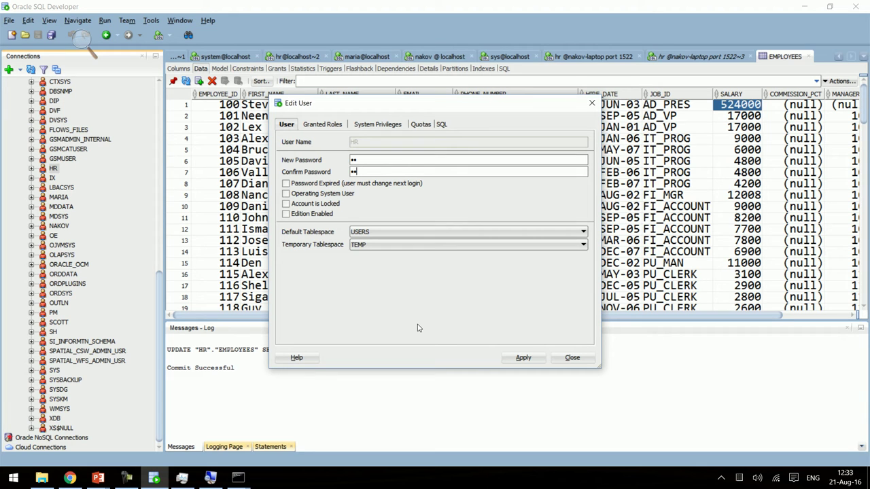
click(518, 358)
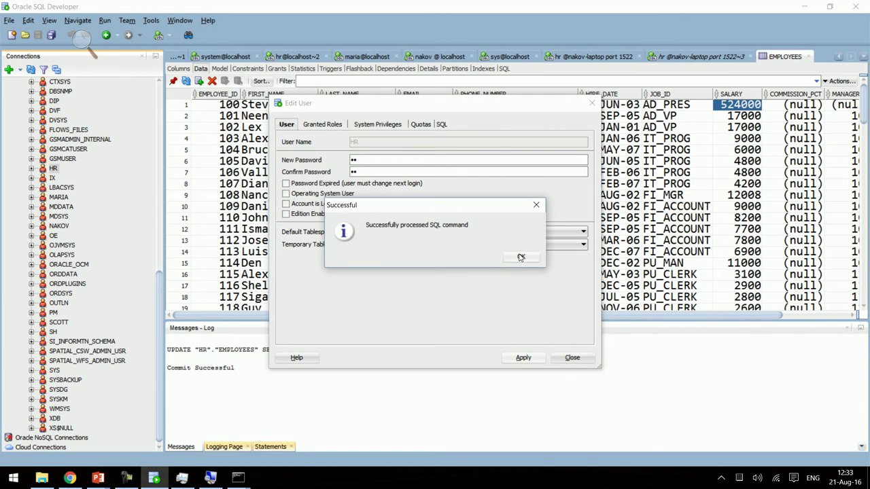
click(520, 257)
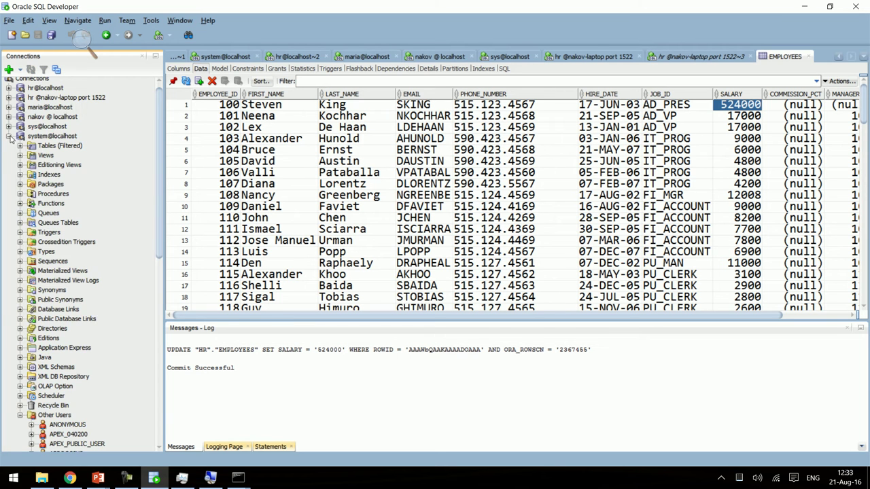
Create and connect a new connection named hr with username hr, its password, and SID orcl
click(15, 140)
right_click(51, 87)
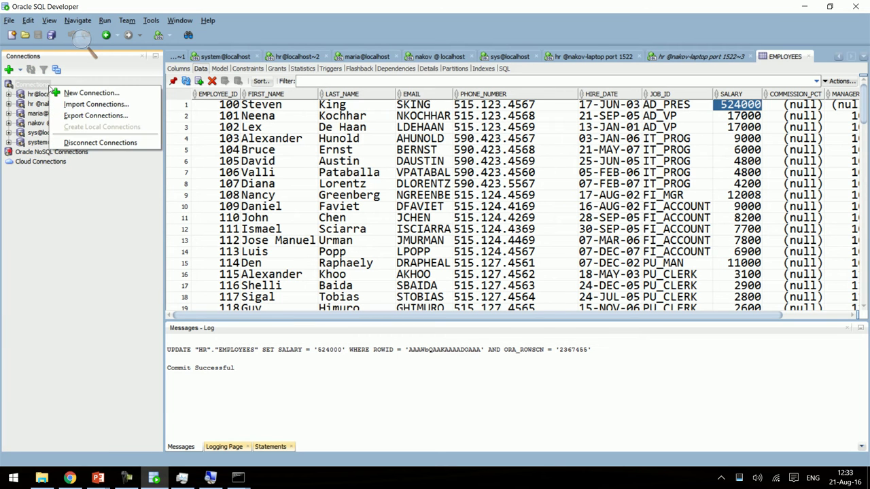
click(82, 94)
text(hr)
key(Tab)
text(hr)
key(Tab)
text(hr)
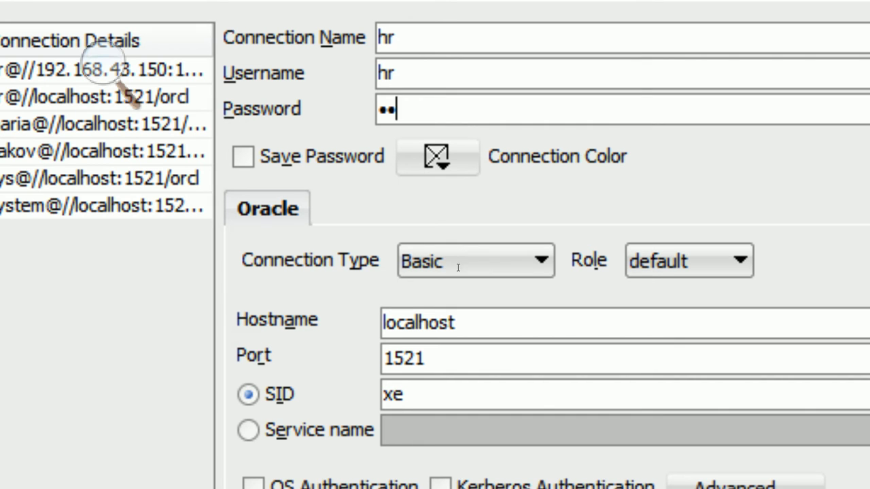
key(alt+i)
text(orcl)
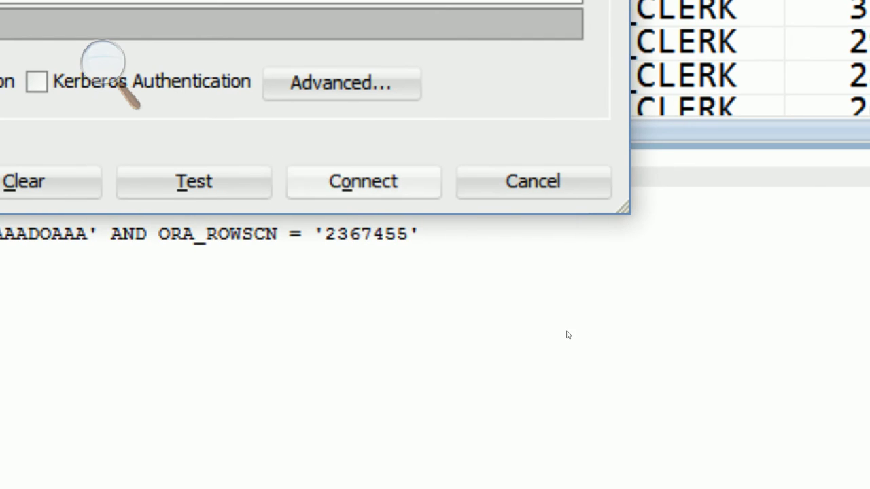
key(Return)
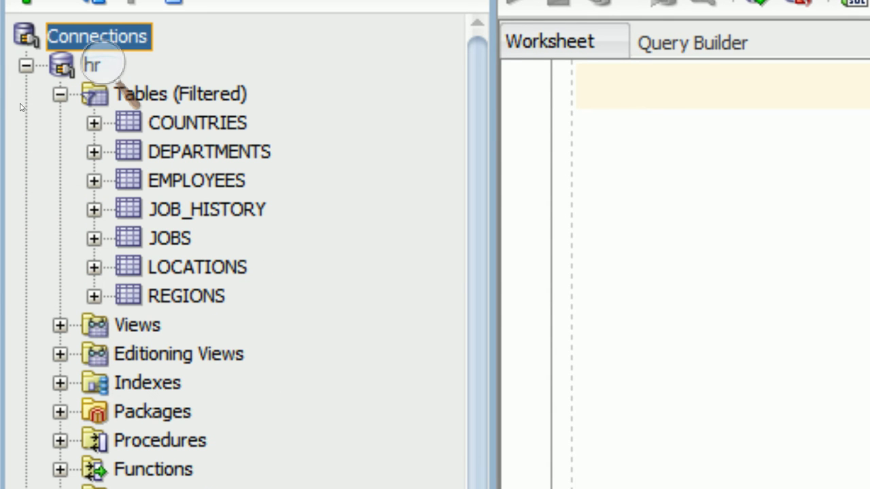
View the hr tables' data, starting at COUNTRIES and stepping down through DEPARTMENTS and beyond
click(197, 123)
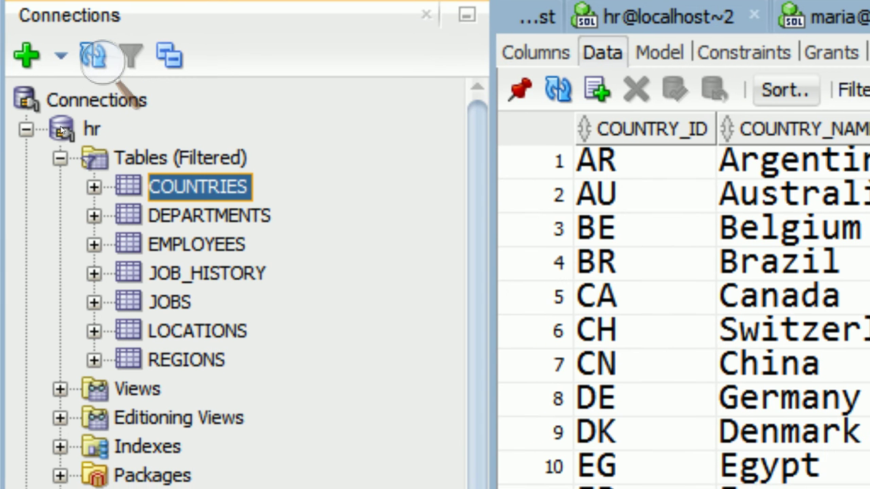
key(Down)
key(Down)
key(Down)
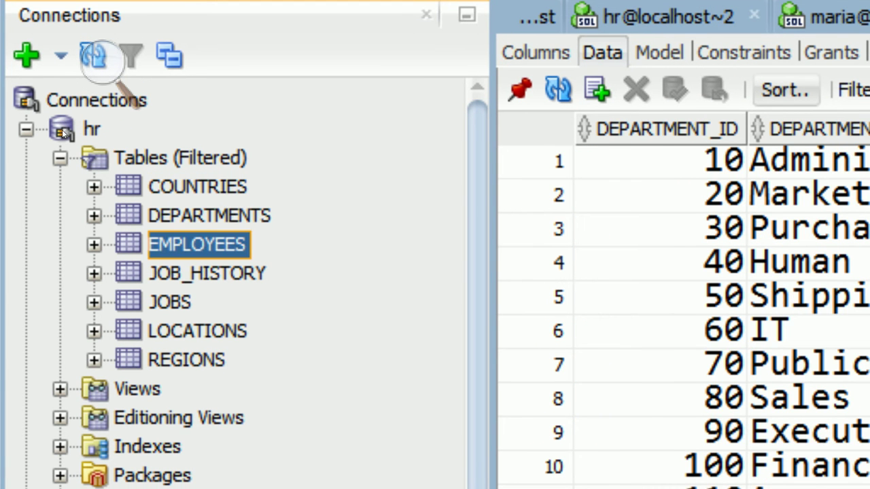
key(Down)
key(Down)
key(Down)
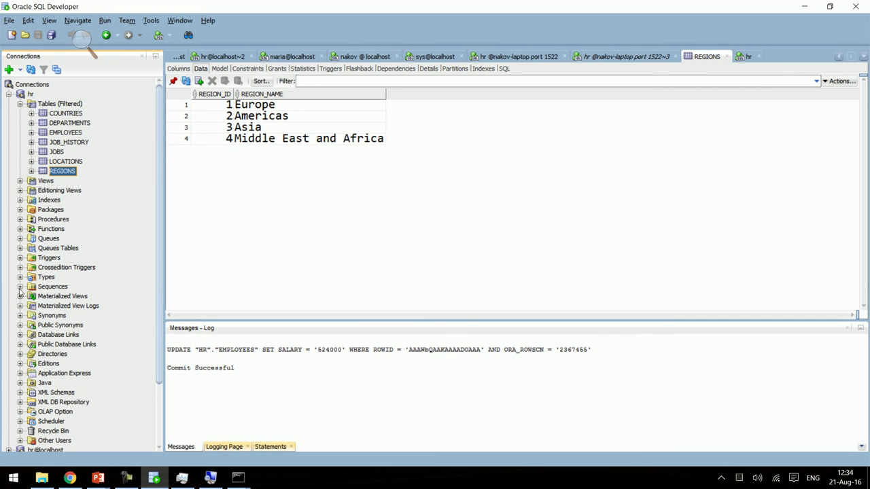
Bring the PowerPoint slideshow forward and advance to slide 21, 'Connecting with the HR User'
mouse_move(101, 478)
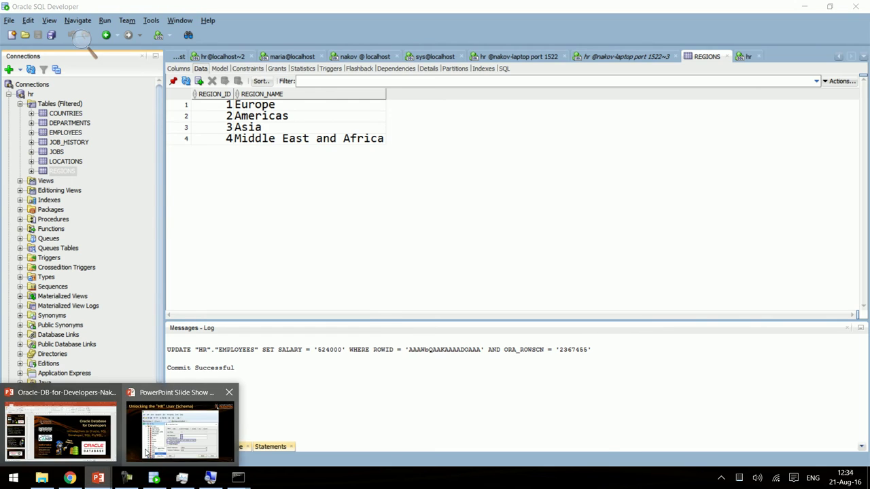
click(208, 425)
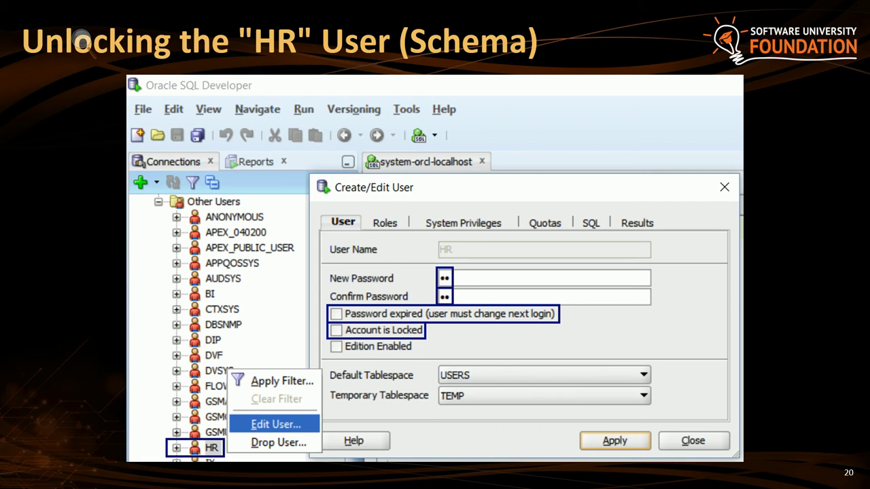
key(Right)
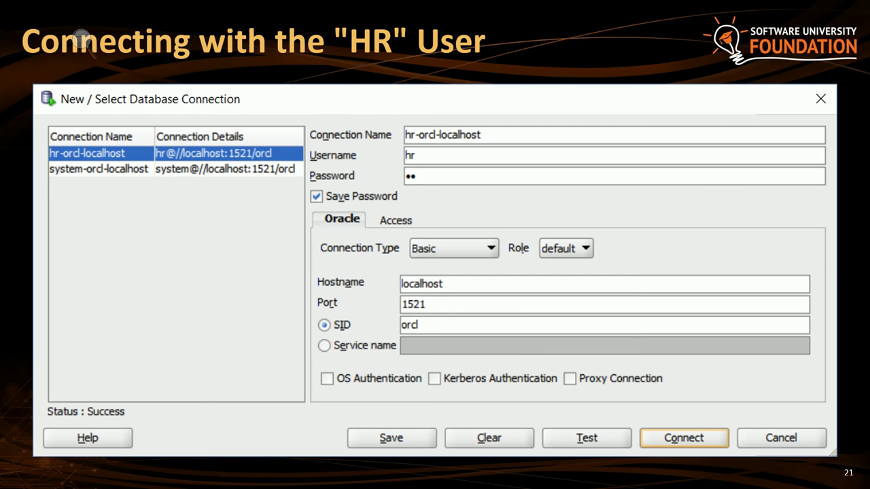
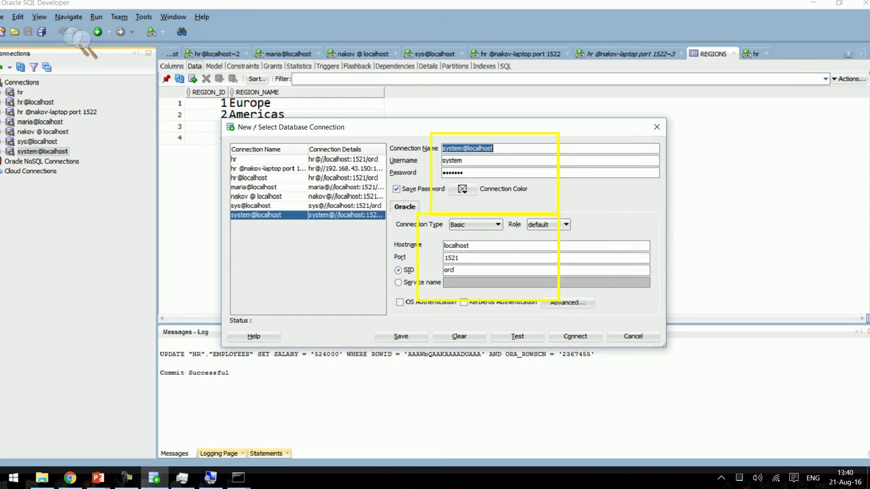
Connect as system@localhost, expand Other Users, and open the Create User form
click(574, 336)
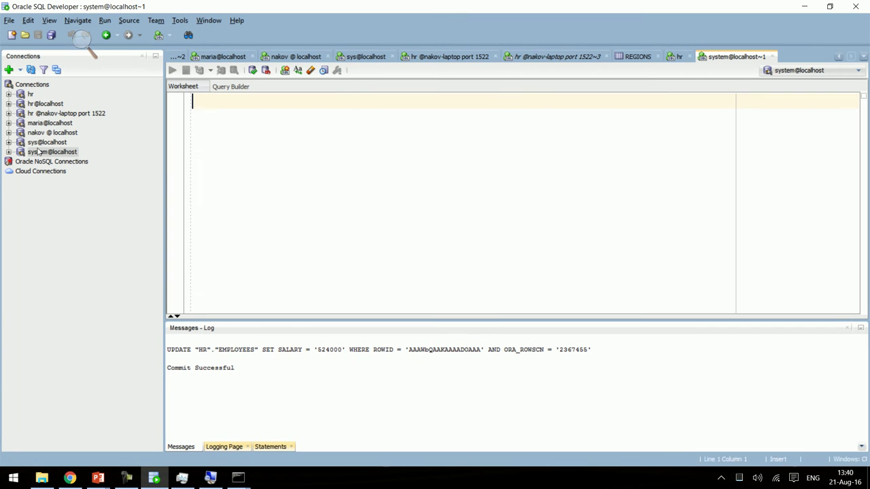
double_click(39, 151)
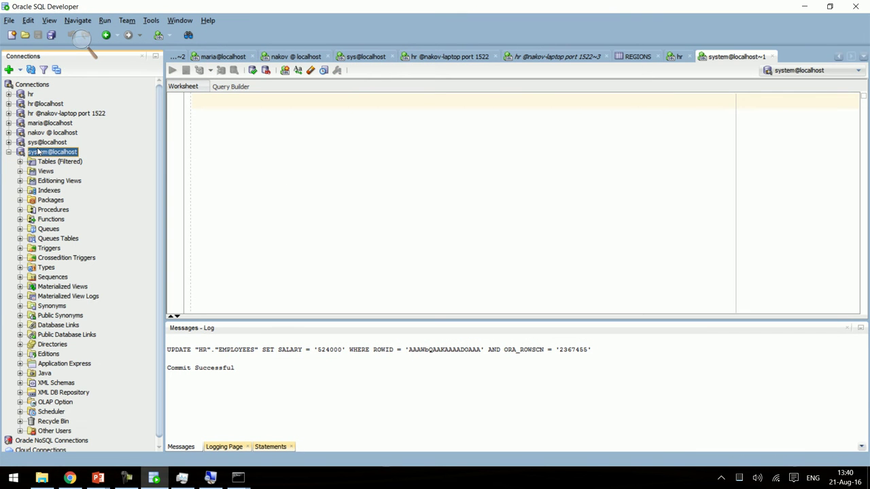
double_click(54, 425)
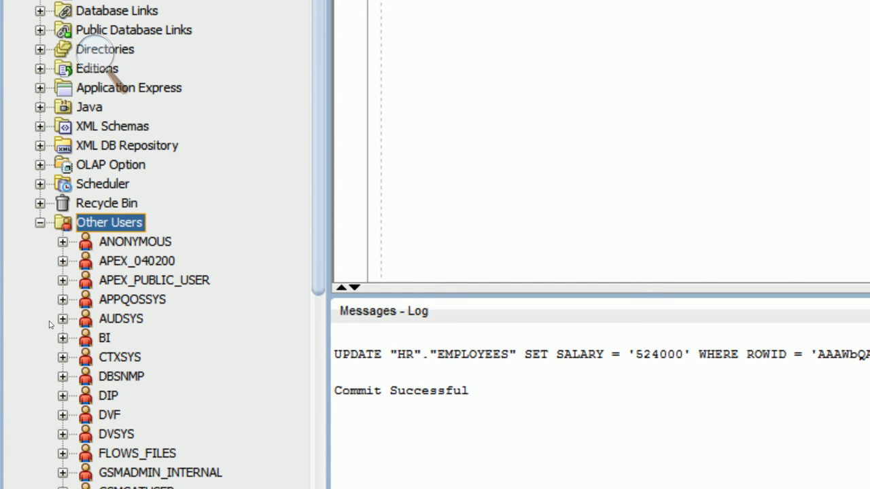
key(shift+F10)
key(Down)
key(Down)
key(Down)
key(Up)
key(Return)
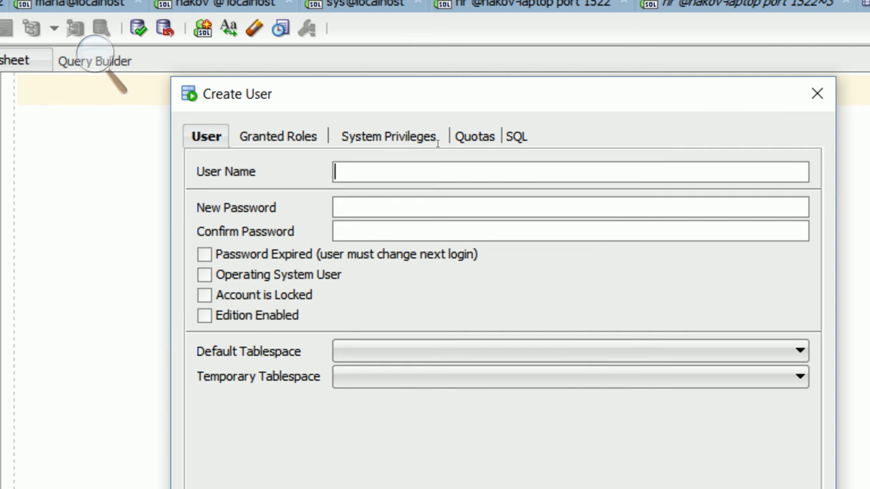
Enter user name starvi with a password and its confirmation, then apply
text(starvi)
key(Tab)
text(****)
key(Tab)
text(******)
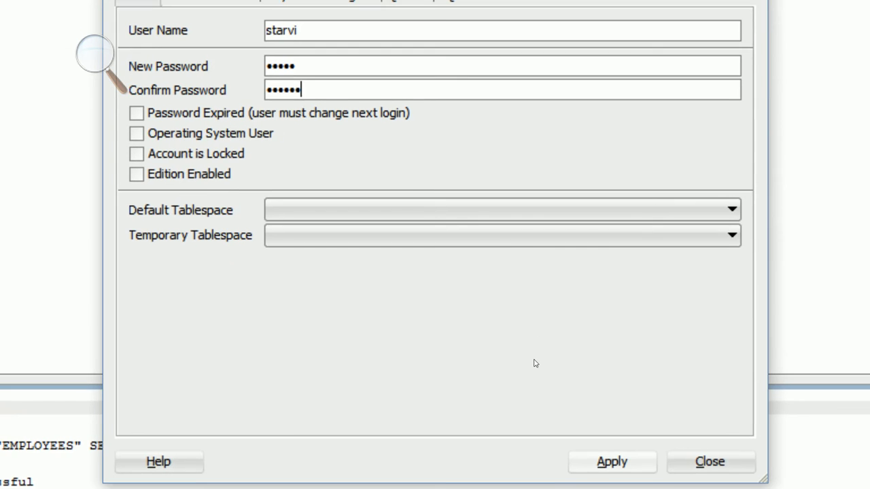
key(Return)
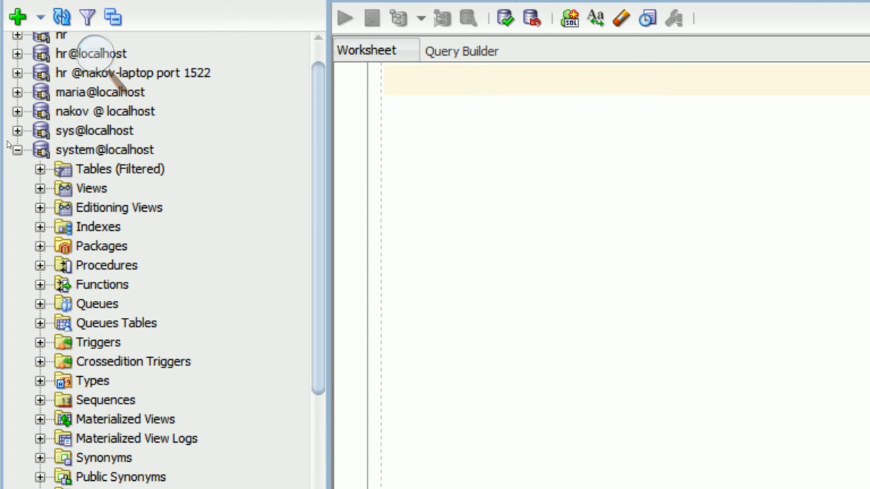
Collapse and re-expand the connection nodes, then reopen Create User from Other Users
click(16, 149)
click(16, 142)
click(17, 142)
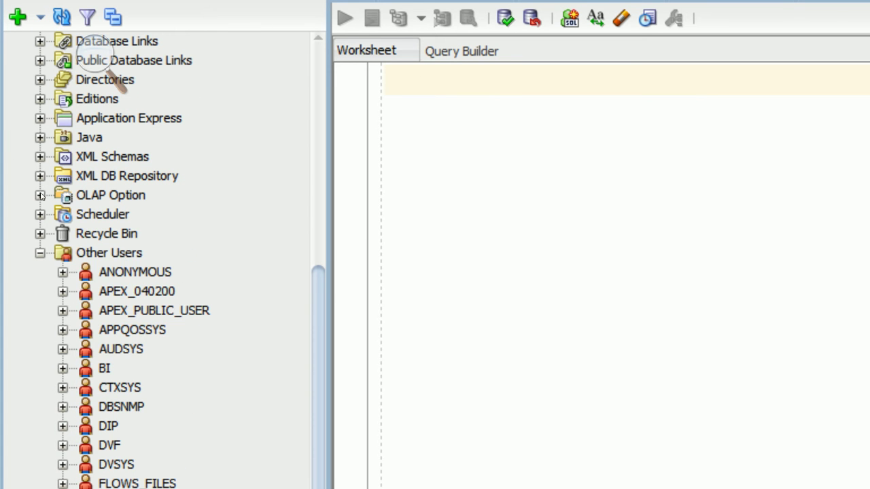
key(shift+F10)
key(Down)
key(Down)
key(Down)
key(Up)
key(Return)
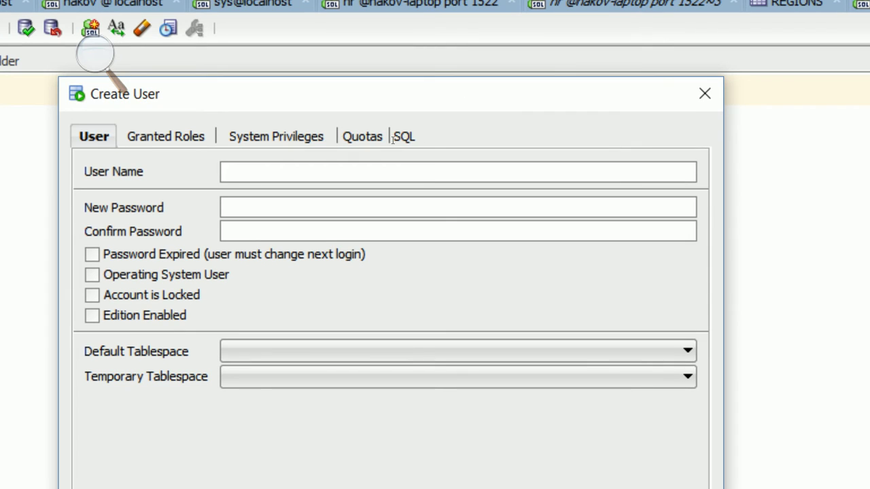
Re-enter user starvi with a new password, apply, and get ORA-01920 (name already exists)
text(starvi)
key(Tab)
text(*******)
key(Tab)
text(*******)
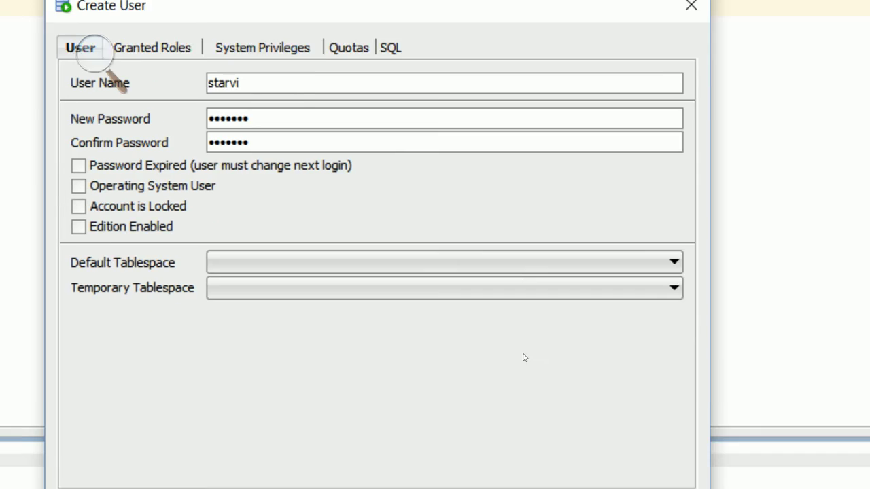
key(Return)
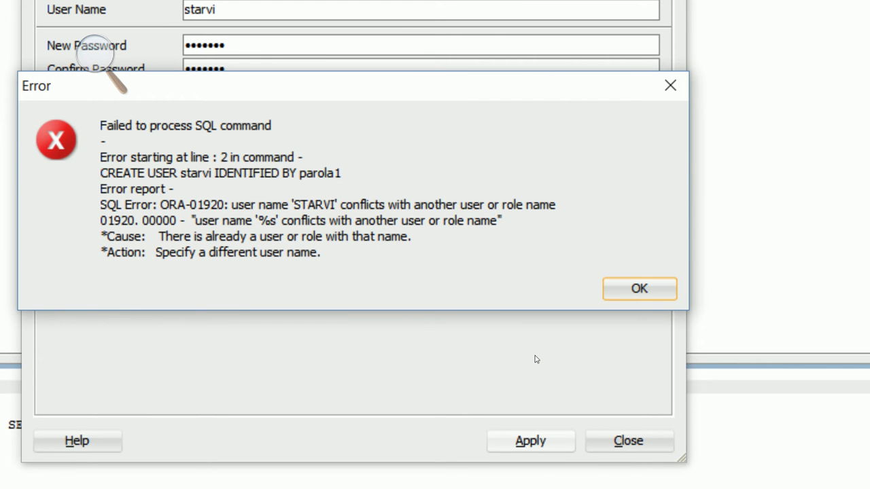
Dismiss the ORA-01920 error, find STARVI under Other Users, and bring up its actions
key(Return)
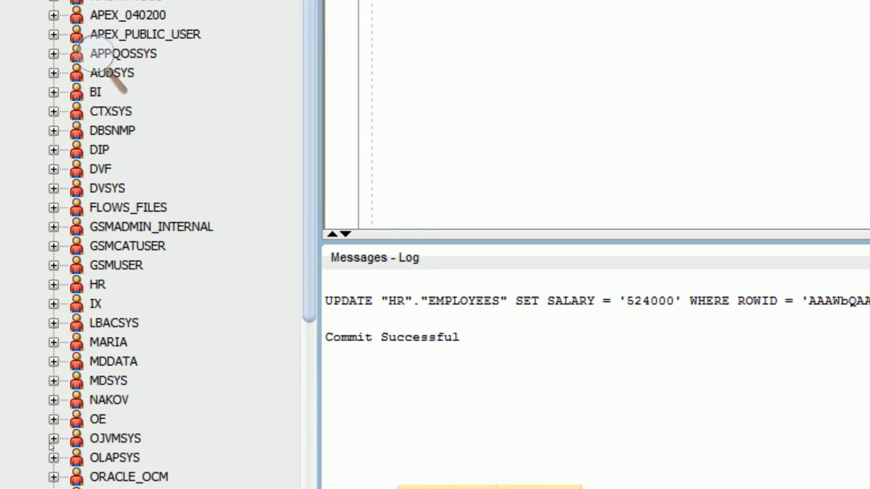
key(m)
key(d)
scroll(57, 386, down, 4)
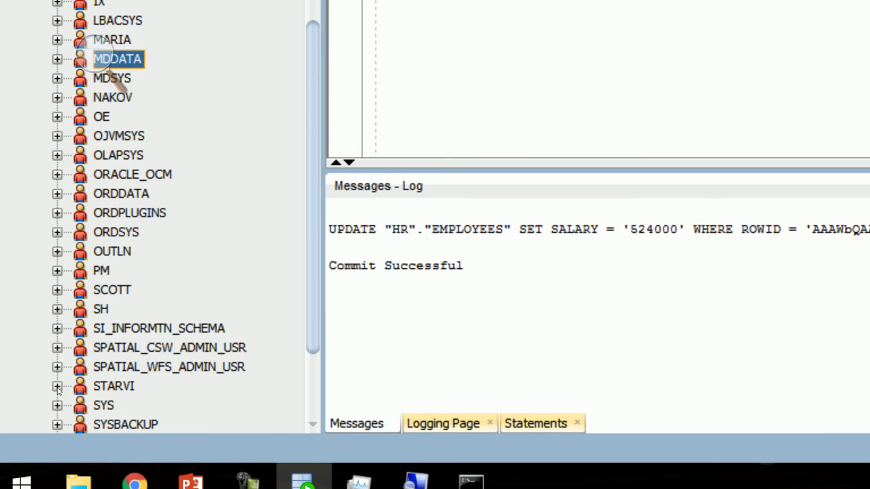
scroll(59, 400, down, 1)
click(112, 328)
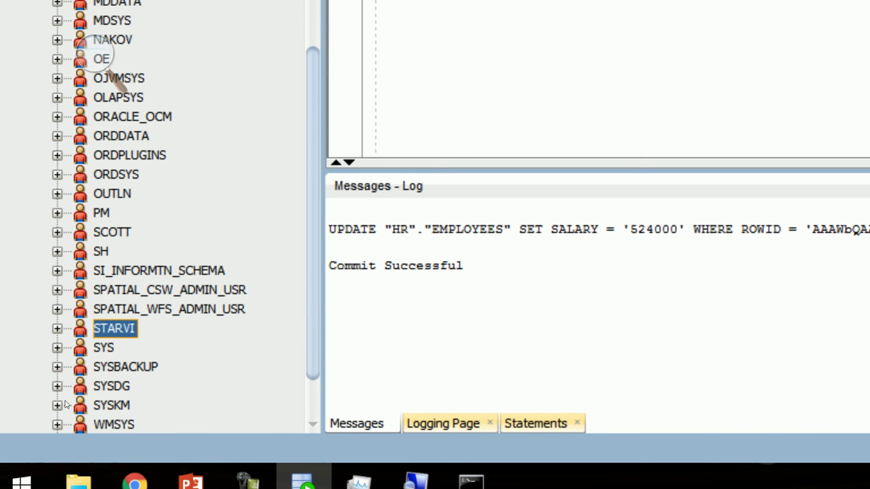
right_click(122, 323)
key(Up)
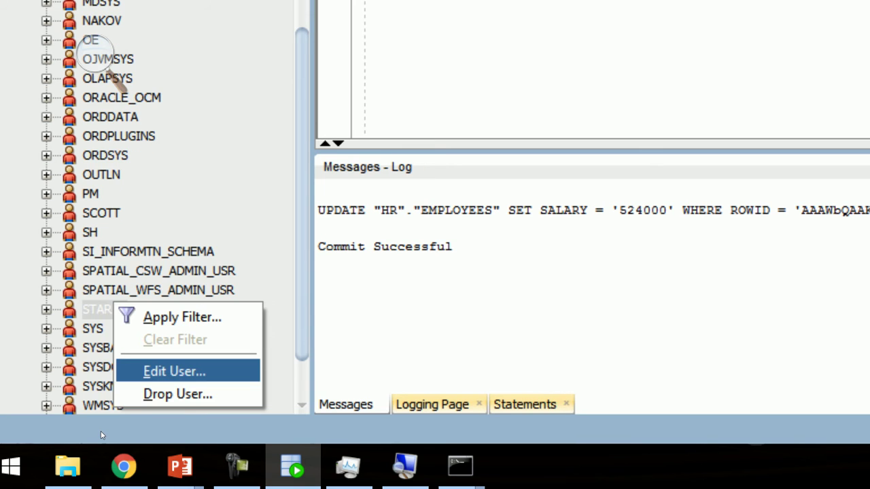
Open STARVI in Edit User, review its Granted Roles and System Privileges (none ticked), and close unchanged
key(Return)
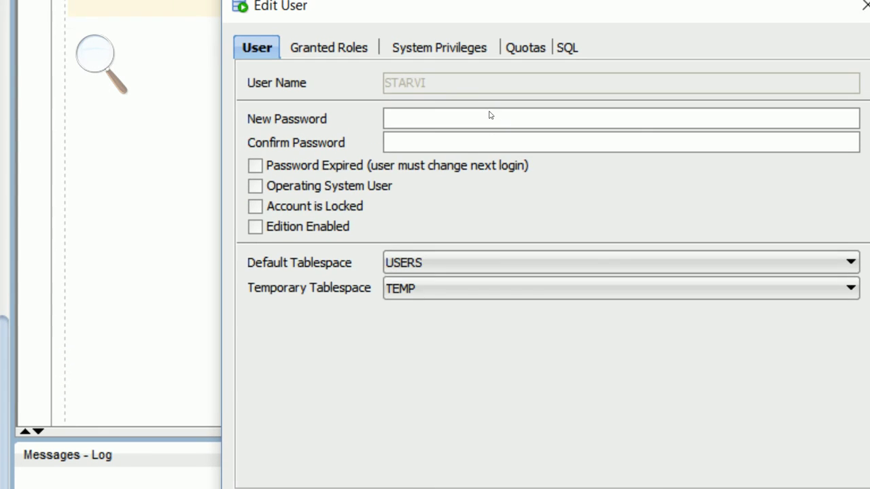
key(ctrl+Page_Down)
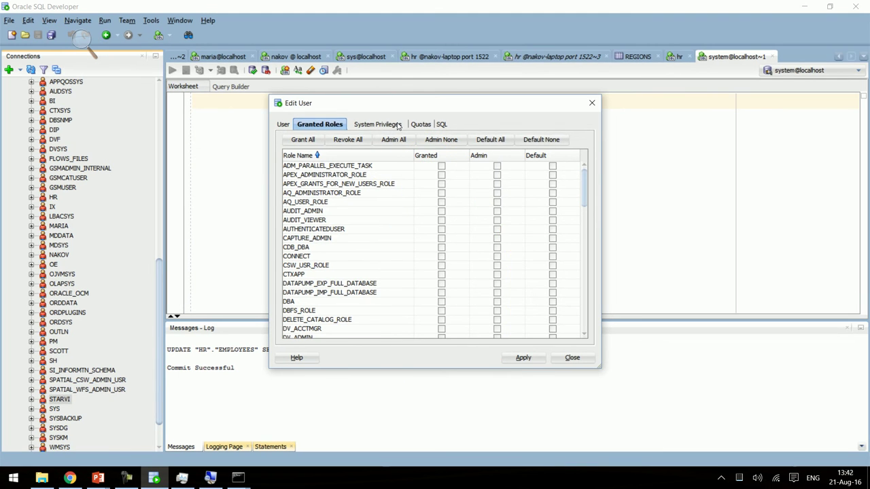
click(400, 125)
scroll(493, 208, down, 8)
mouse_move(583, 190)
mouse_down()
mouse_move(583, 319)
mouse_move(583, 175)
mouse_up()
click(317, 125)
click(572, 357)
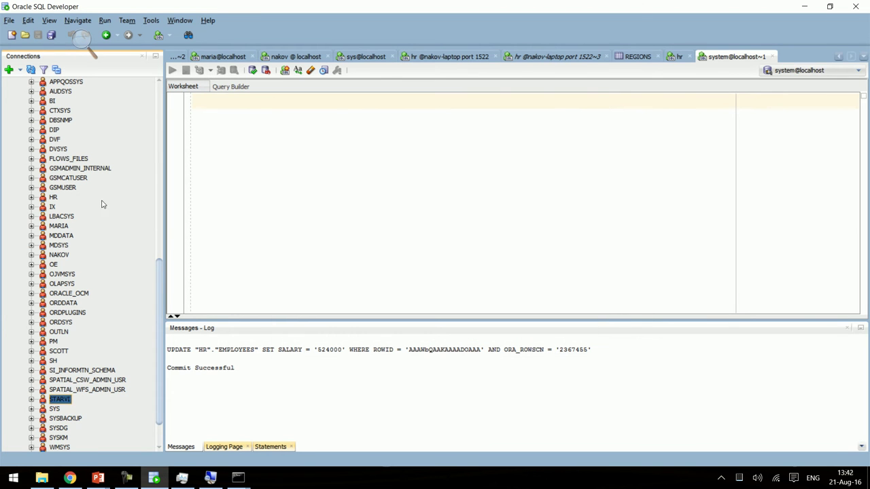
scroll(103, 208, up, 12)
Create a new connection for user starvi with its password saved, and test it
click(8, 149)
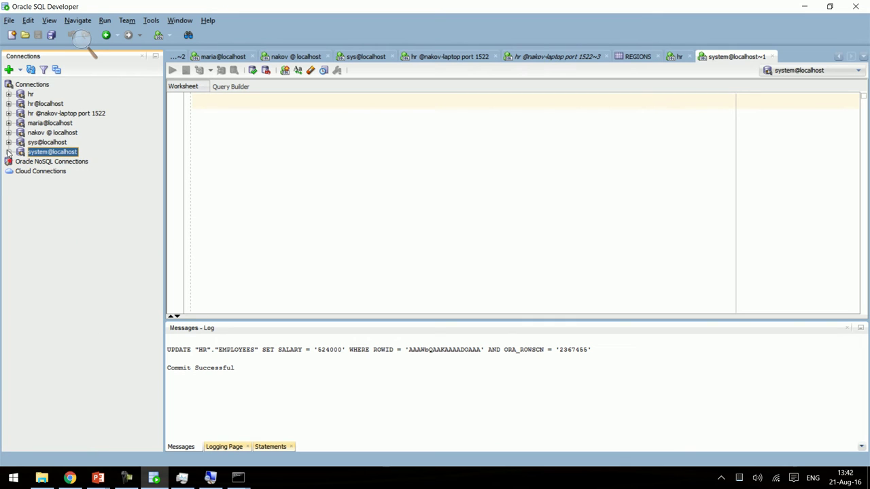
right_click(39, 84)
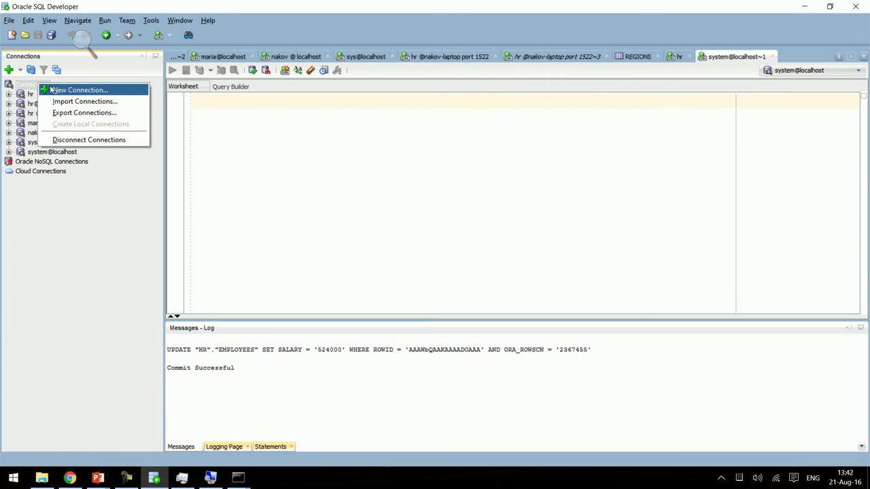
click(50, 90)
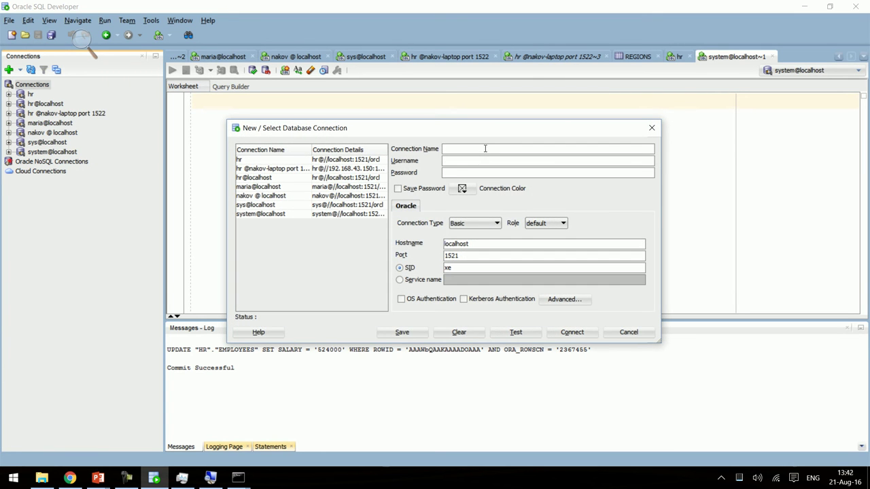
text(starv)
text(starvi)
key(Tab)
key(Tab)
key(space)
key(alt+t)
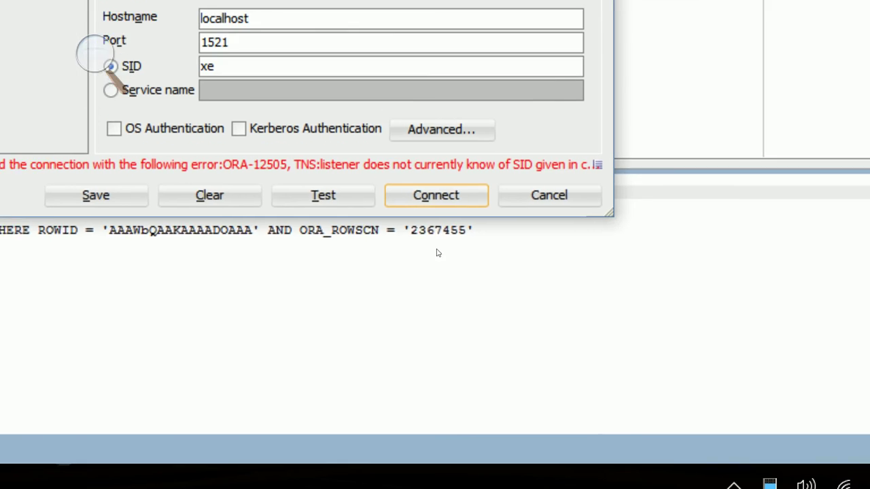
Set SID to orcl, fix the misspelled username, and retest, which fails with ORA-01017
key(alt+i)
text(orcl)
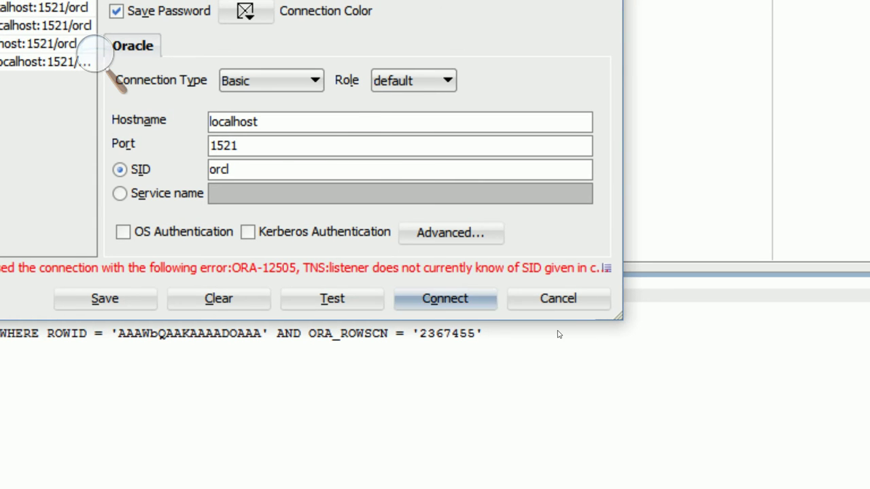
key(alt+t)
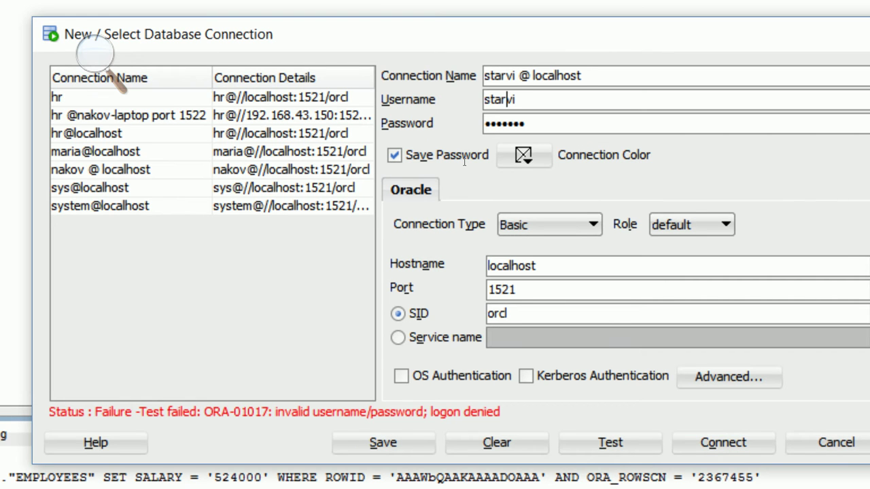
key(Left)
key(Left)
key(BackSpace)
key(Right)
key(Right)
key(BackSpace)
text(r)
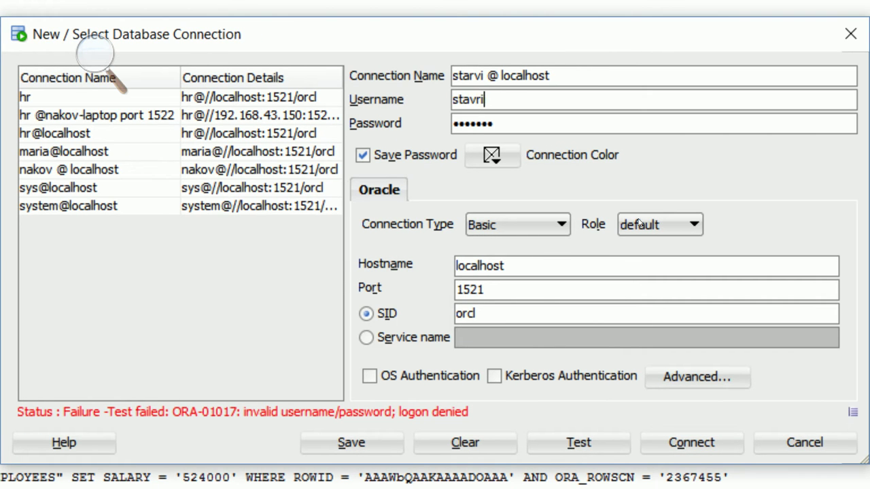
key(Return)
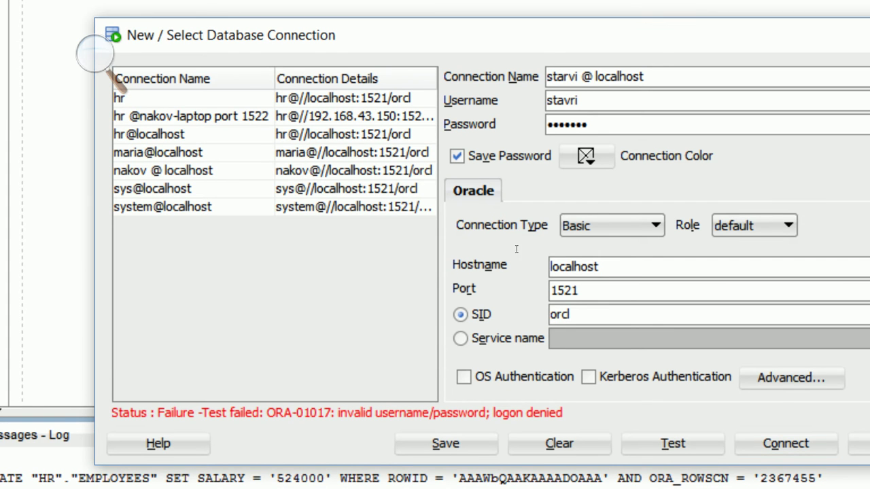
key(alt+t)
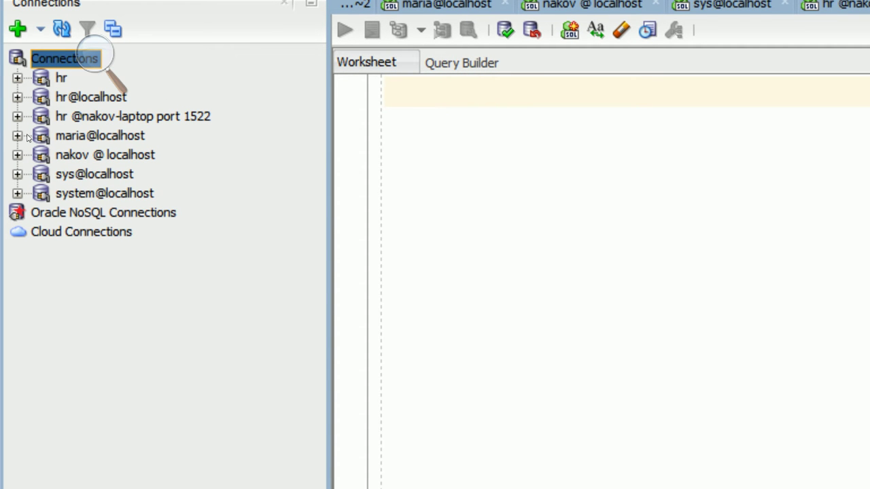
Expand the system connection and start Create User from the Other Users folder
right_click(68, 193)
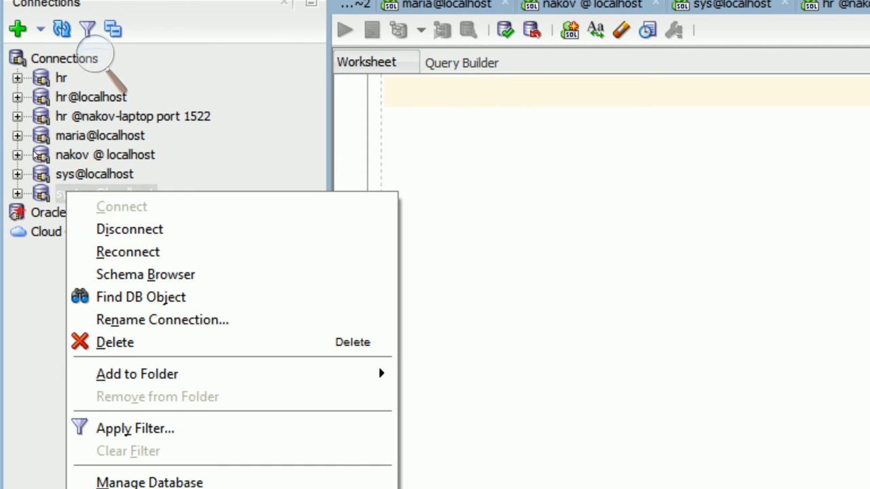
key(Escape)
key(Right)
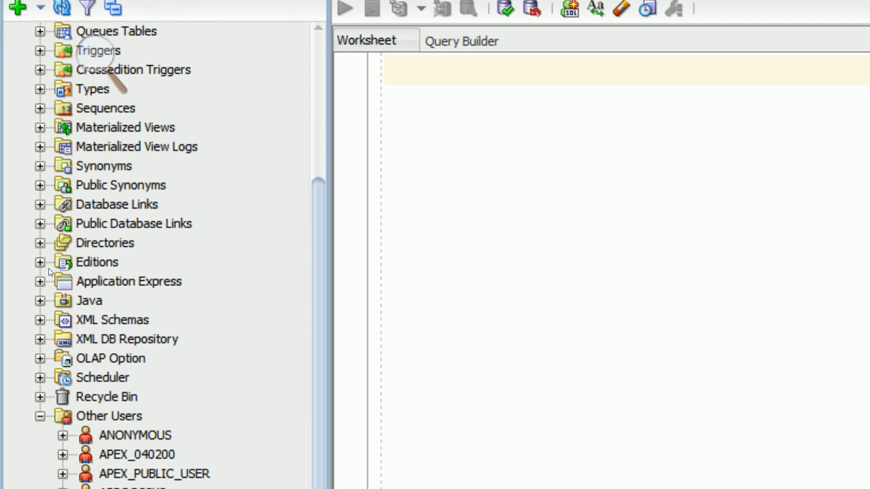
right_click(105, 414)
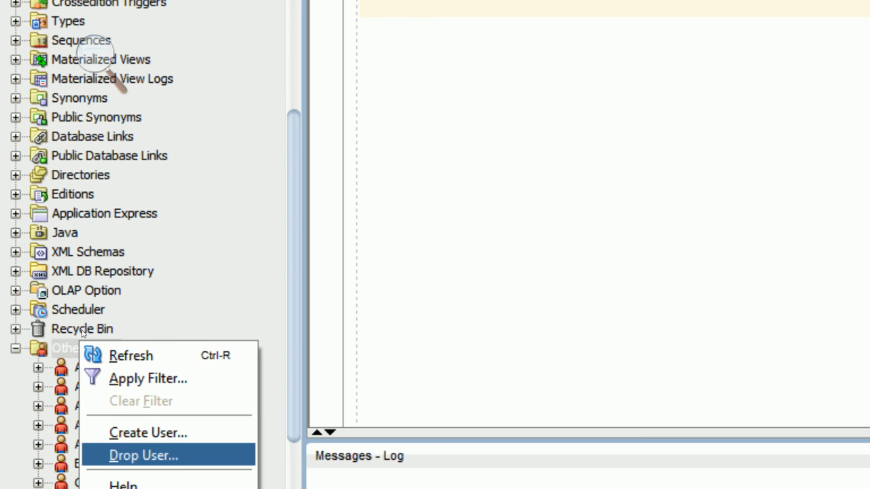
key(Return)
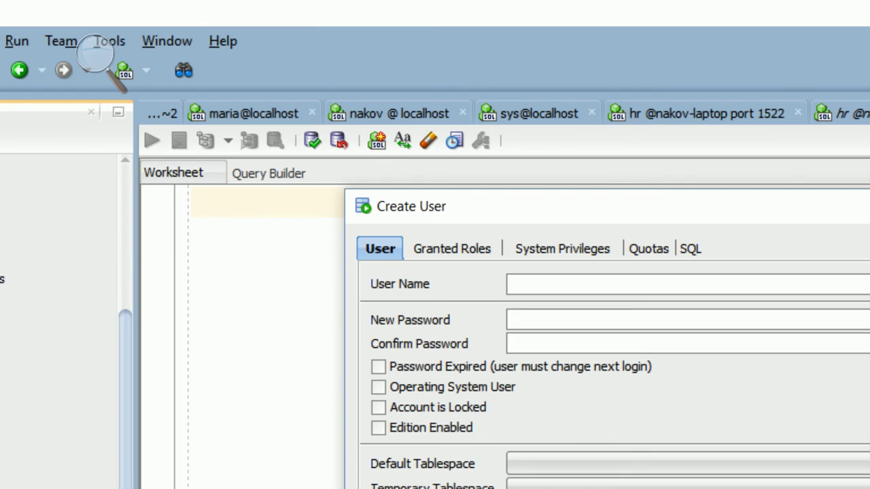
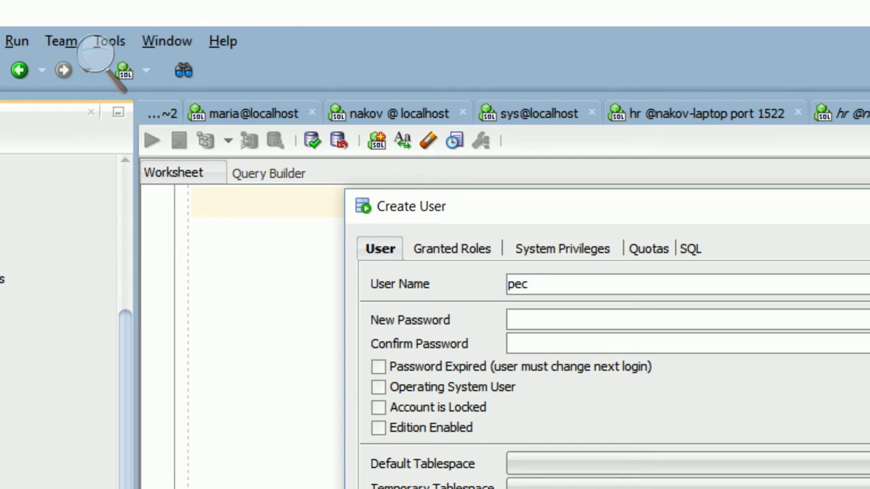
Create user pepi, entering a password and its confirmation
key(Tab)
key(shift+Tab)
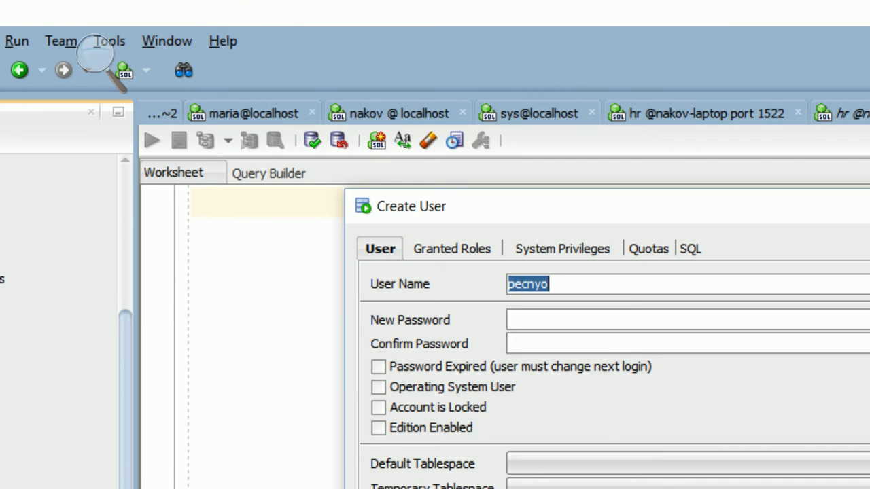
key(BackSpace)
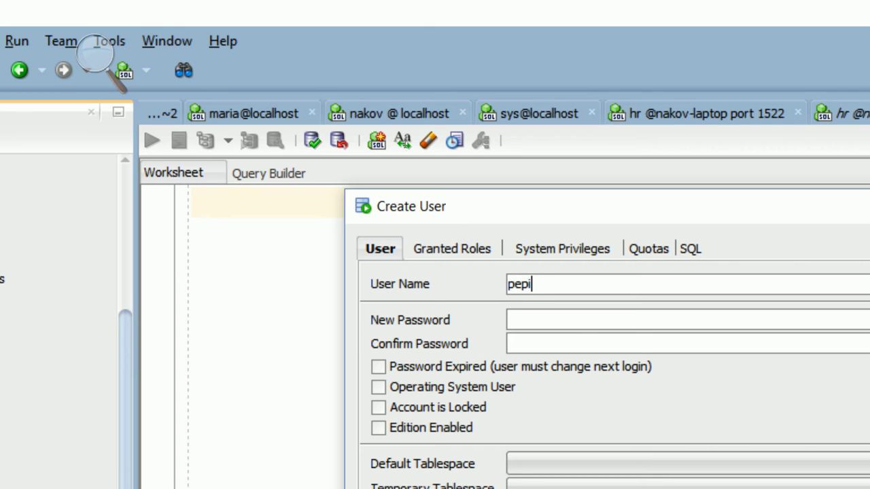
click(516, 320)
click(508, 343)
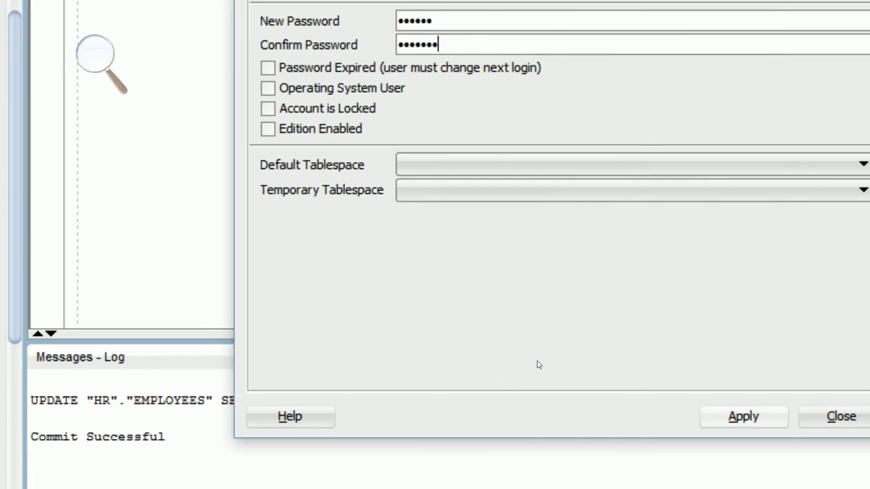
key(Return)
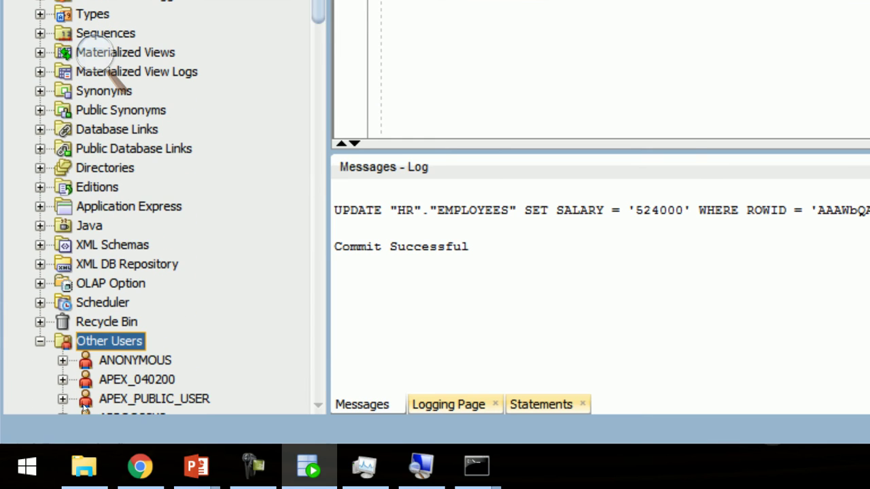
Drop user PEPI with Cascade enabled and dismiss the 'user dropped' confirmation
scroll(62, 420, down, 5)
scroll(71, 404, down, 6)
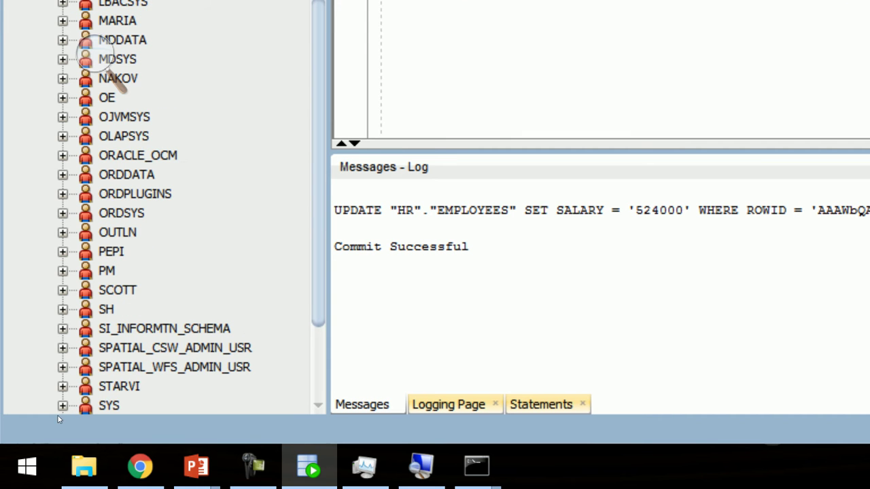
text(st)
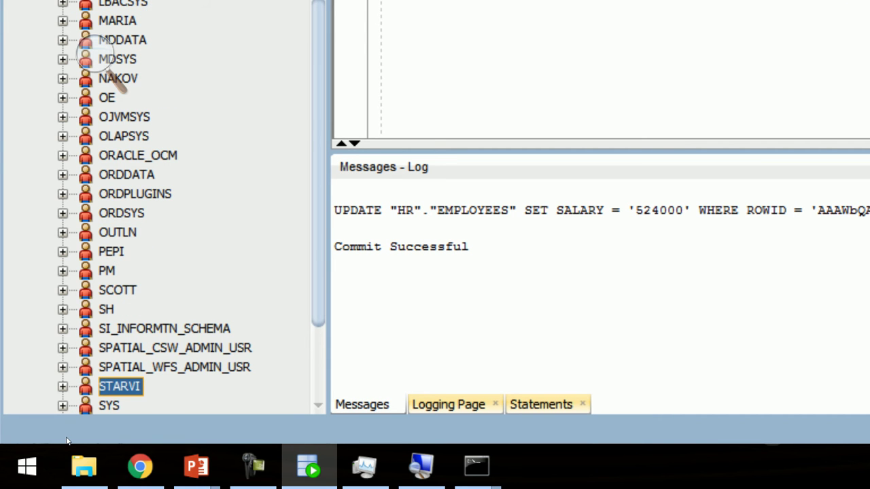
key(shift+F10)
key(Up)
key(Return)
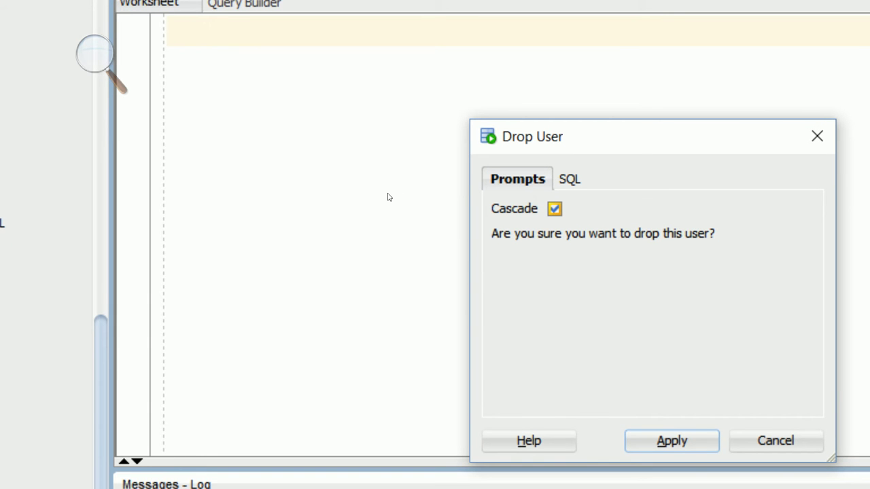
key(Tab)
key(Tab)
key(Return)
key(Return)
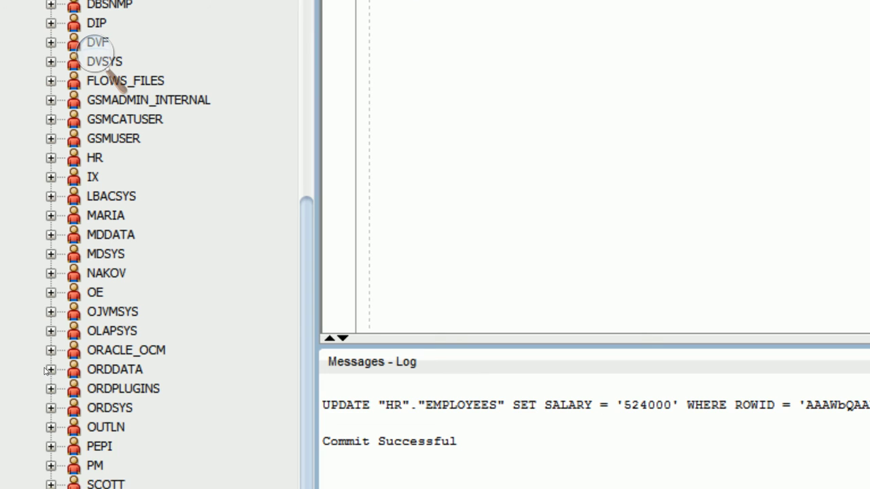
right_click(58, 487)
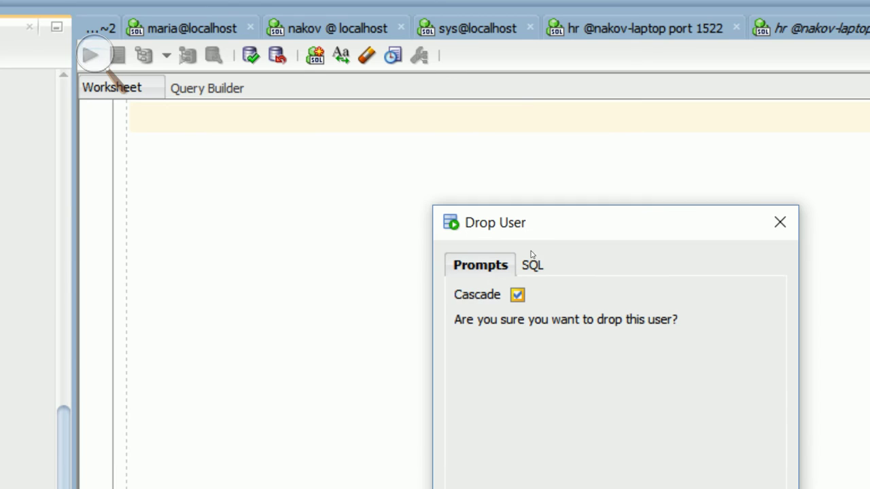
key(Return)
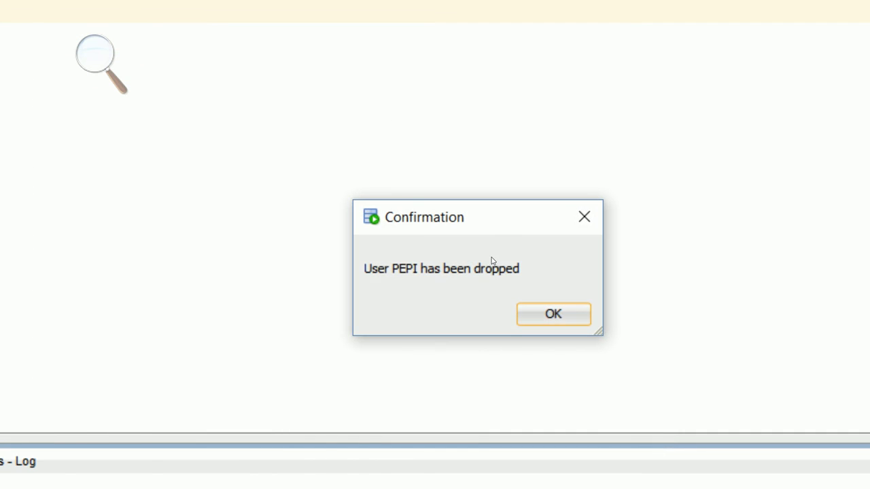
key(Return)
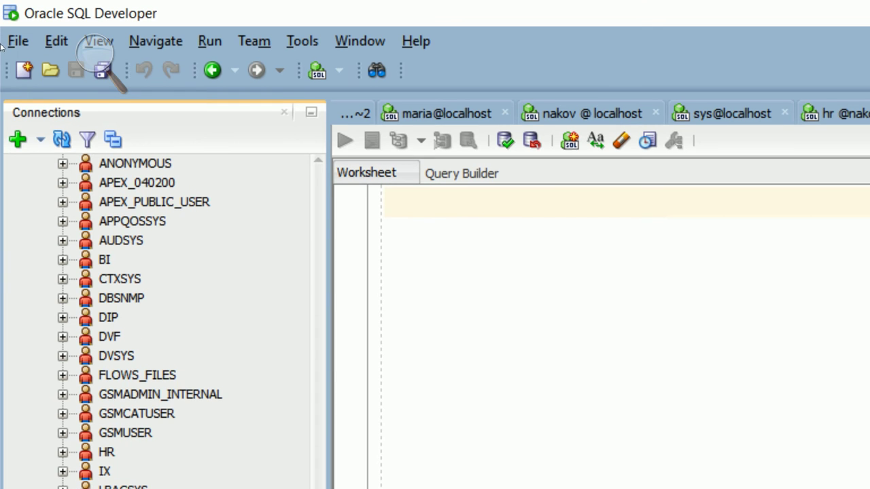
Open the Create User form from the Other Users folder
scroll(112, 89, up, 8)
scroll(62, 248, down, 1)
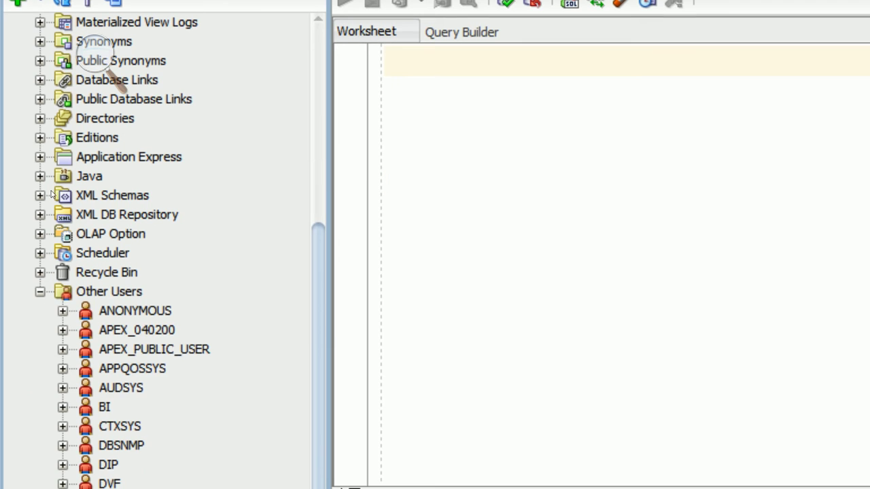
right_click(98, 430)
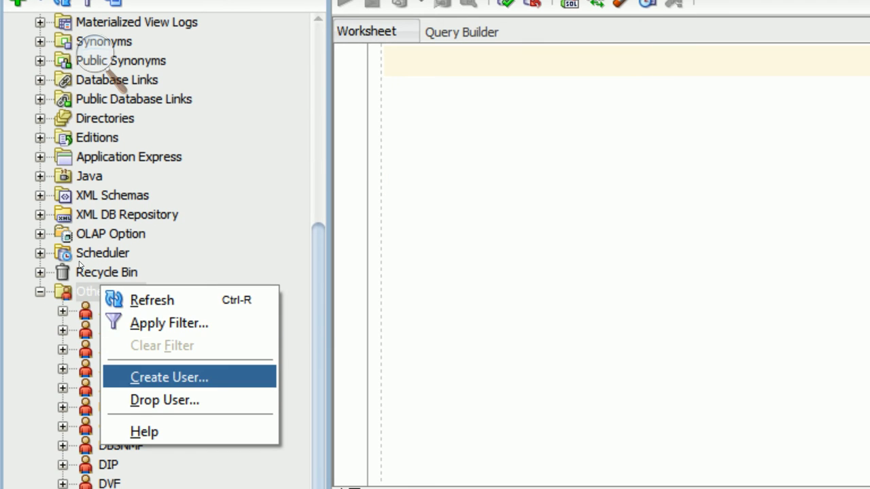
click(168, 377)
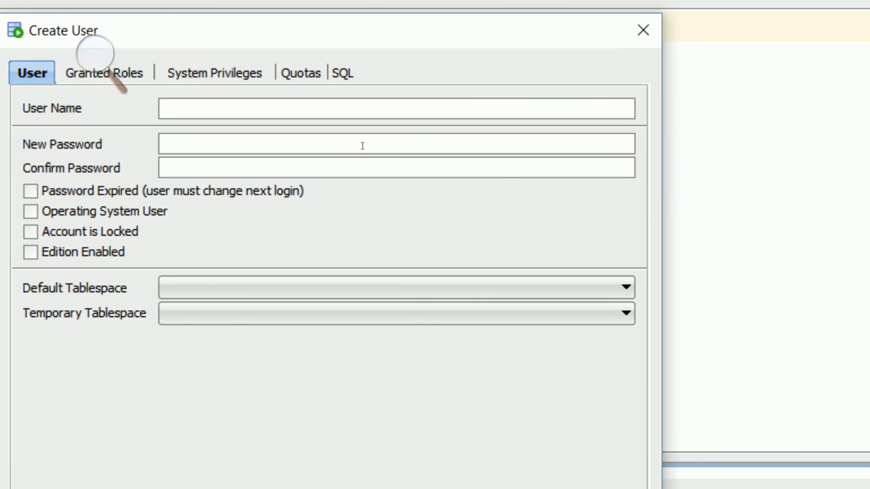
Create user pepi with a password and confirmation, then dismiss the success message
key(Tab)
text(pepi)
key(Tab)
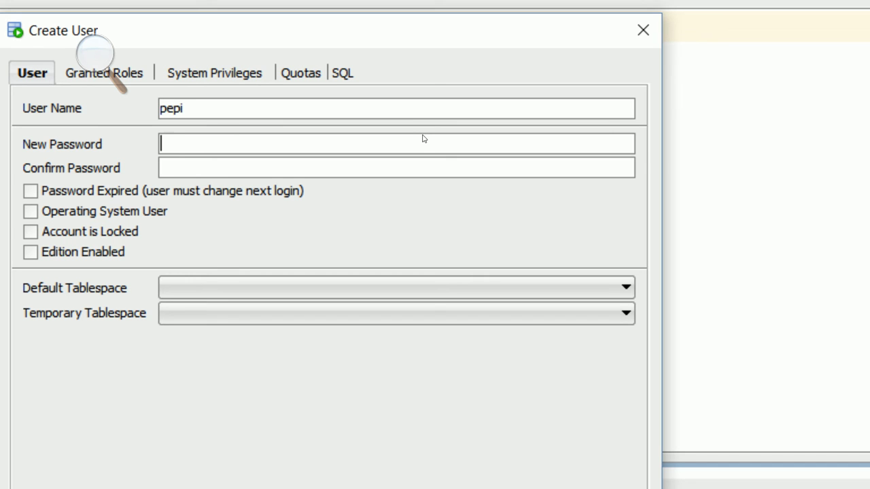
key(Tab)
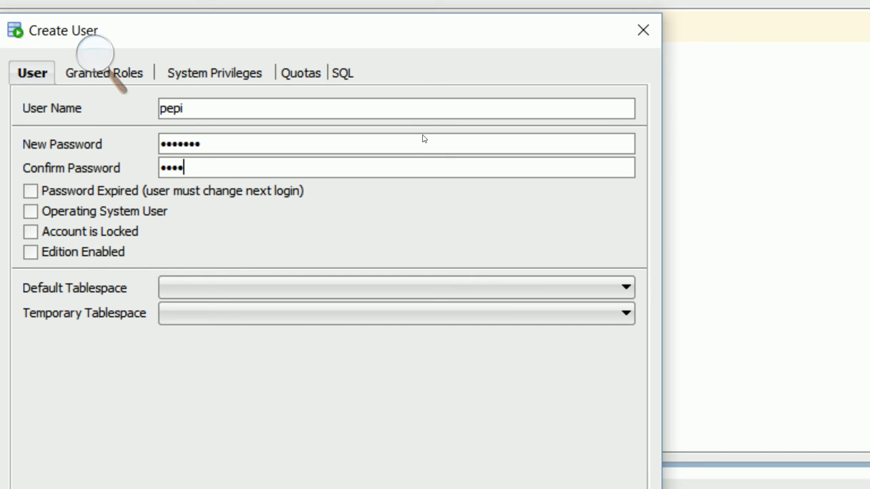
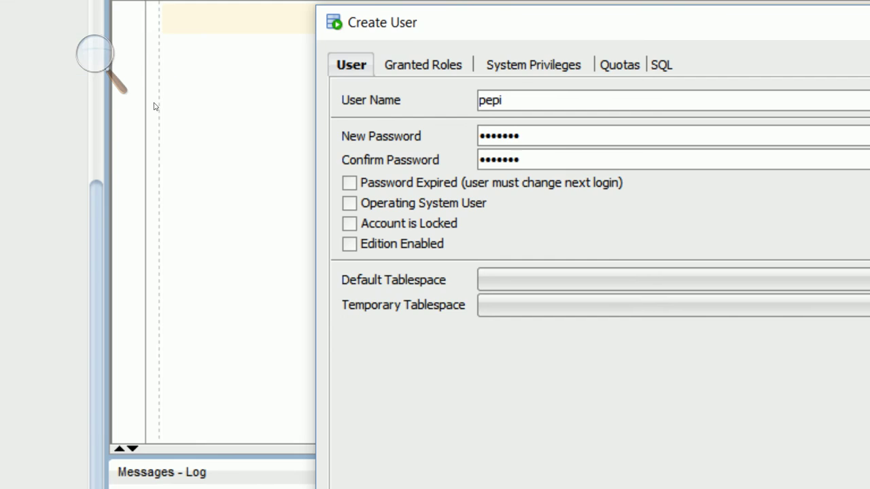
key(Tab)
key(Return)
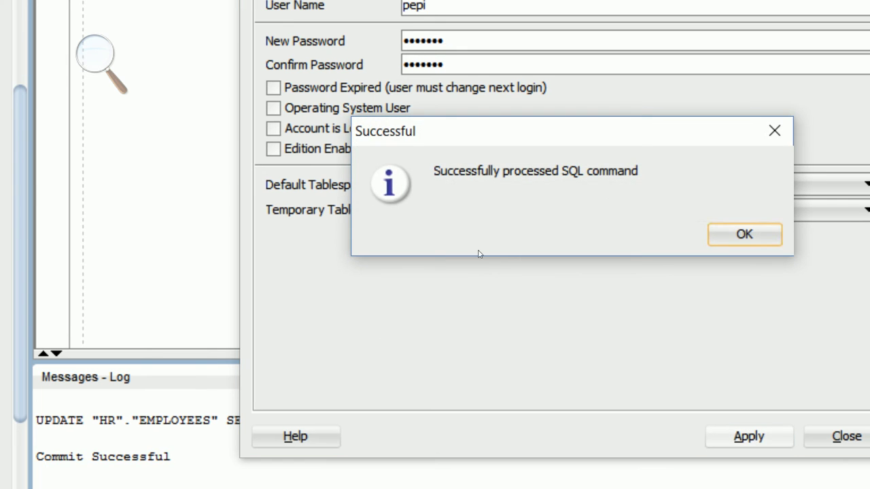
key(Return)
key(Escape)
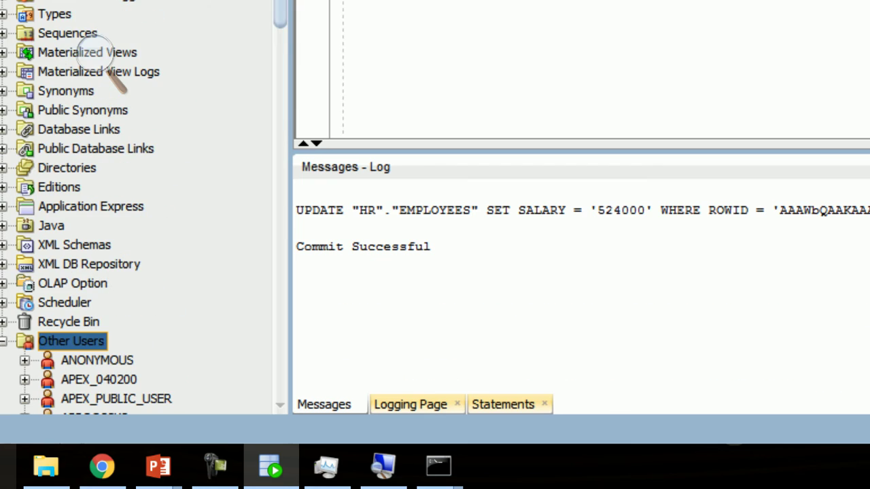
Select PEPI under Other Users and expand it to show Tables (Filtered), Views and other folders
scroll(57, 425, down, 8)
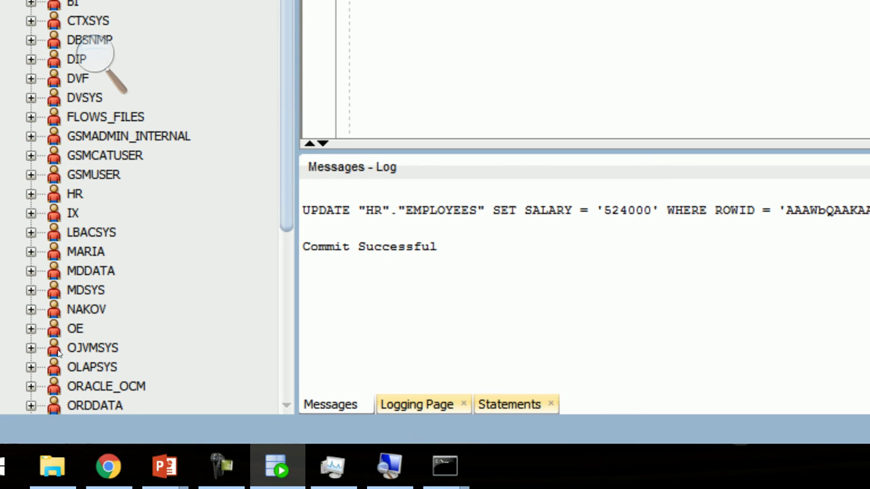
scroll(66, 394, down, 3)
key(p)
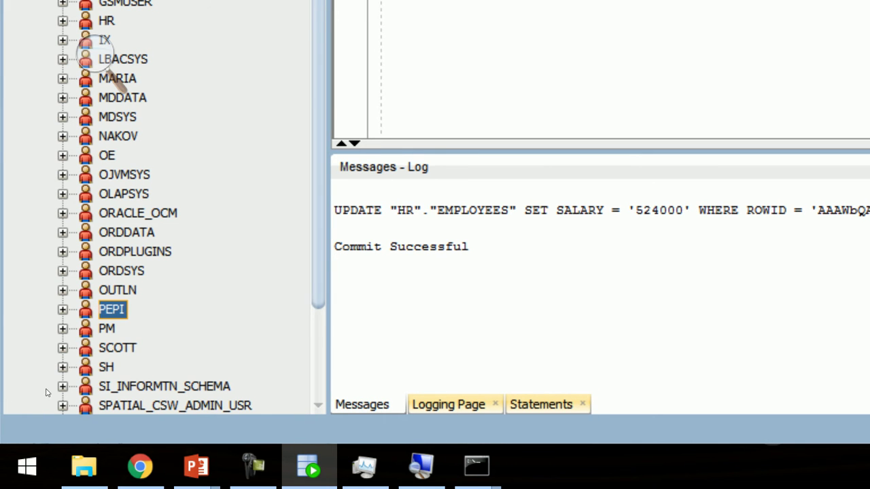
scroll(42, 399, down, 1)
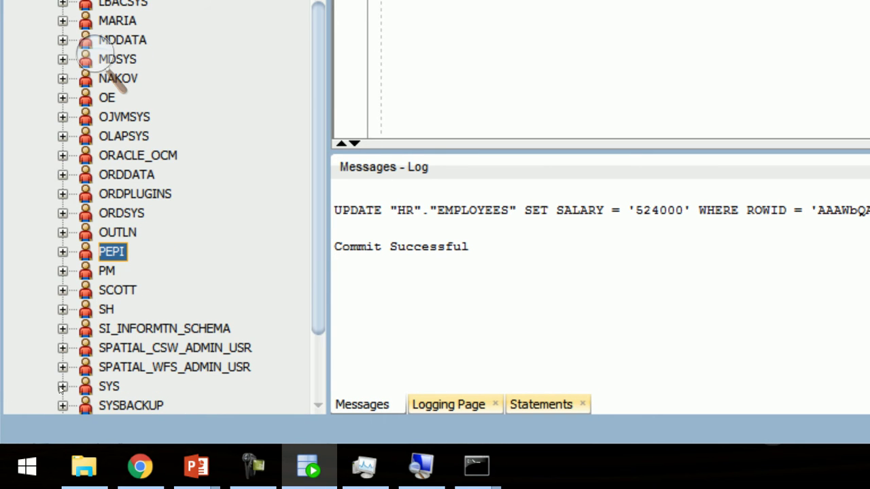
key(s)
key(Up)
key(Up)
key(Right)
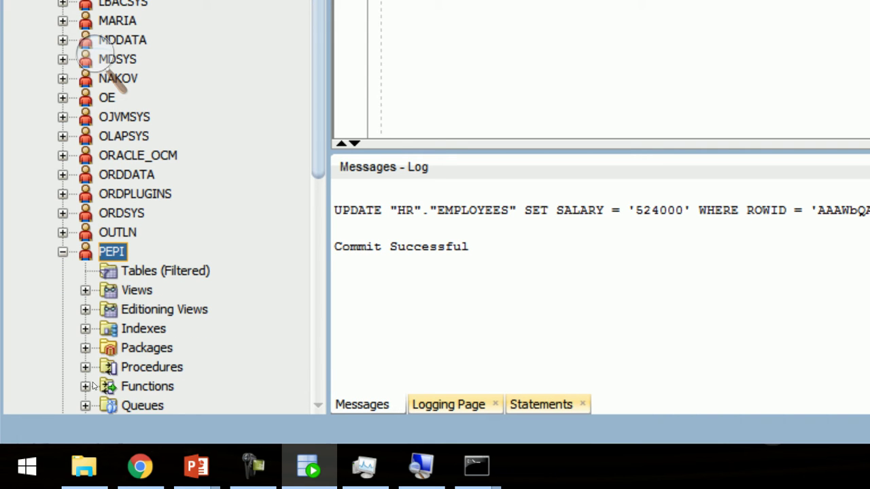
key(Down)
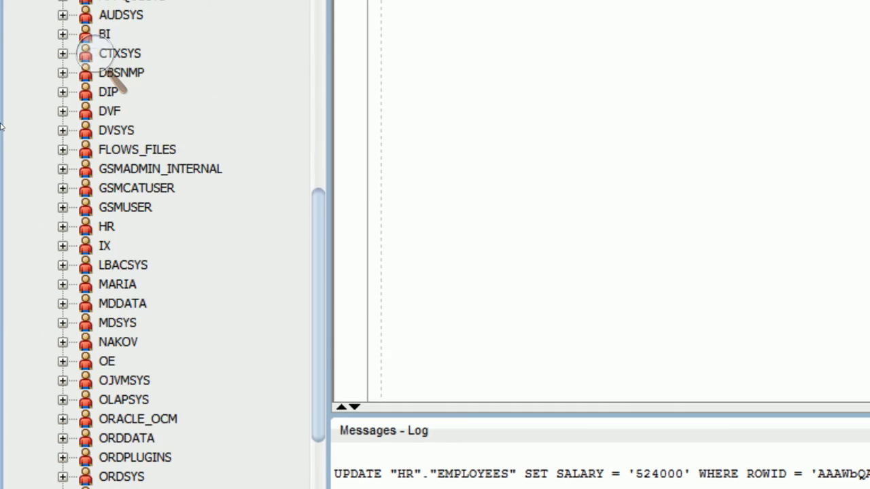
scroll(46, 117, up, 7)
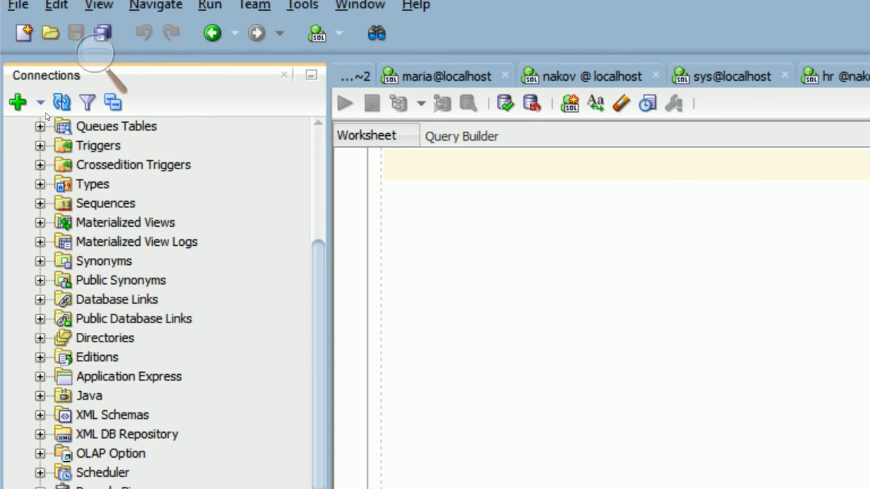
Start a new connection named pepi with username pepi and its password
scroll(46, 116, up, 4)
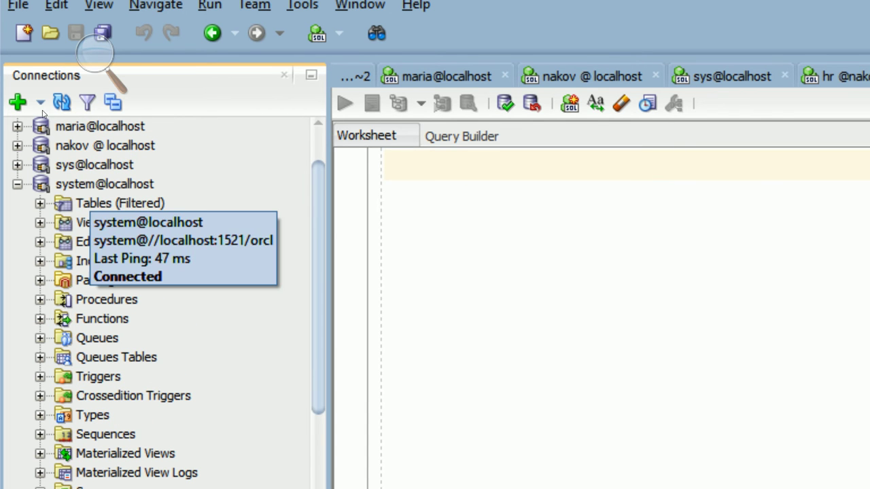
scroll(27, 85, up, 2)
click(41, 102)
click(136, 145)
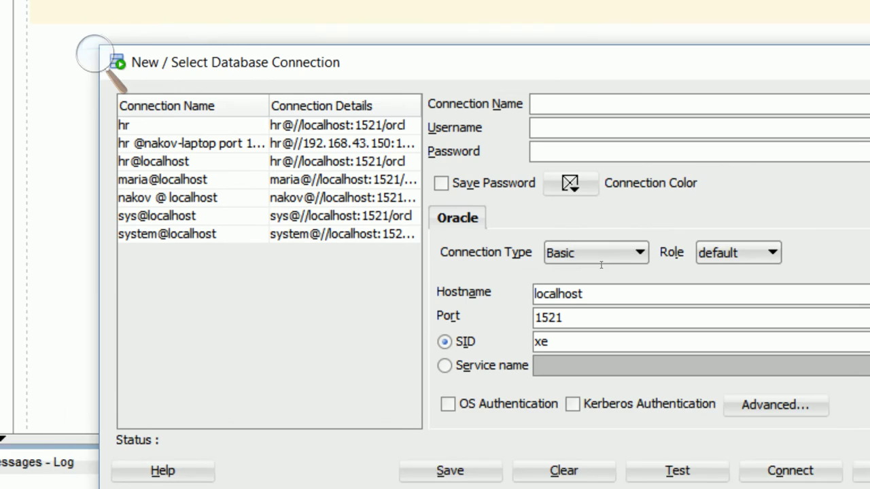
text(pepi)
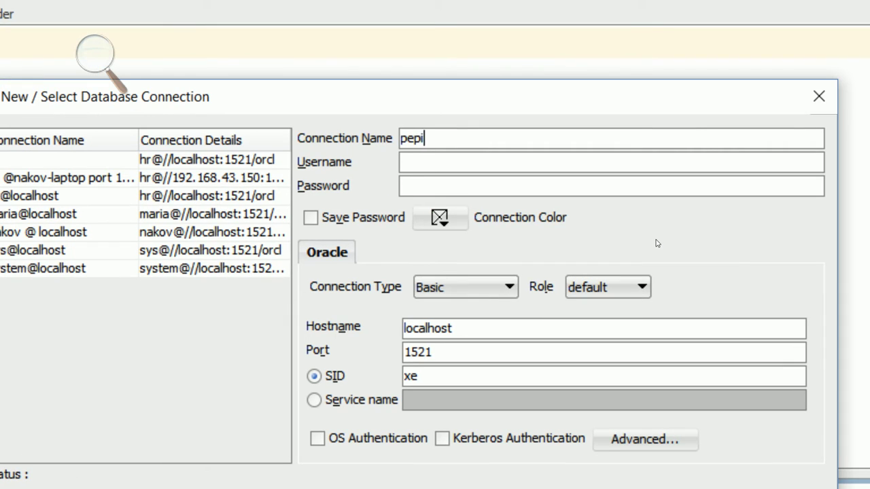
key(Tab)
text(pepi)
key(Tab)
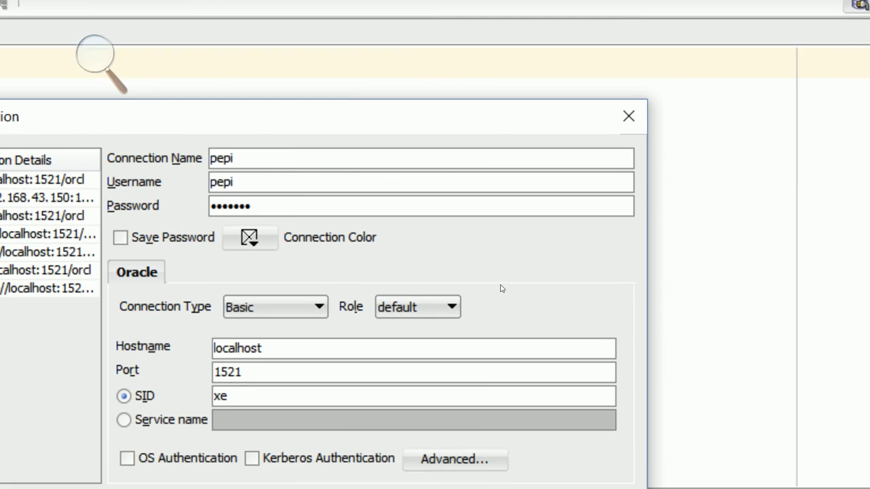
Set the SID to orcl and test, getting ORA-01045 for missing CREATE SESSION privilege
key(alt+i)
text(orcl)
key(alt+t)
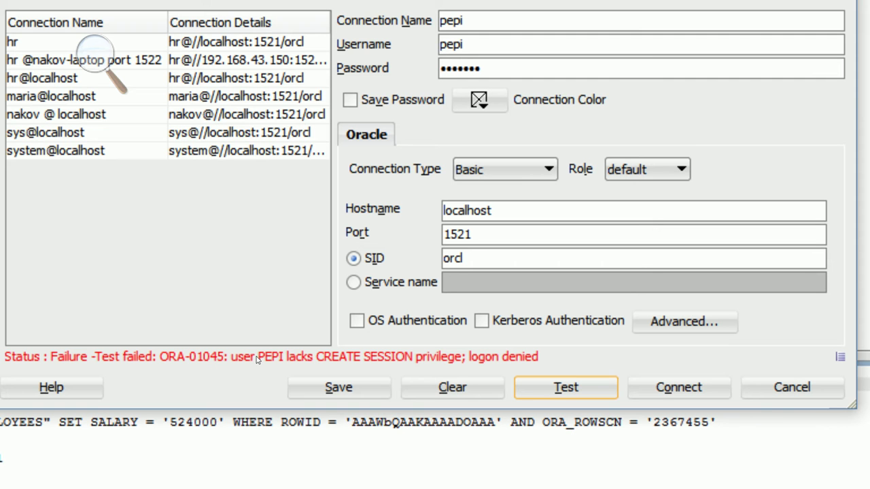
key(alt+Tab)
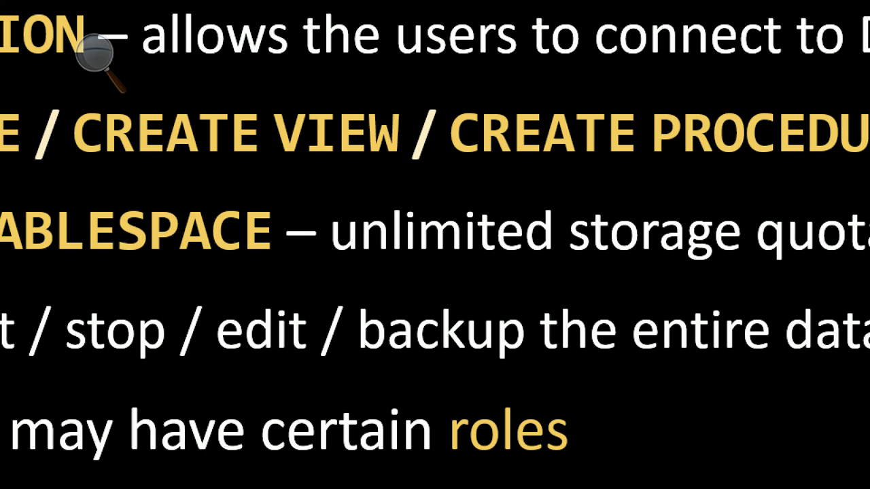
Advance to slide 25, 'Creating a New User (Schema) in Oracle', and outline CREATE SESSION in its GRANT statement
key(Right)
key(ctrl+alt+space)
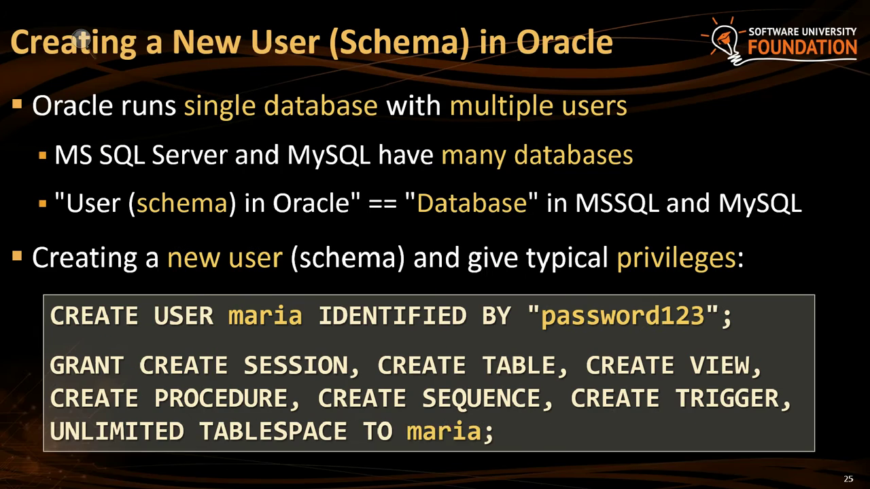
key(ctrl+alt+space)
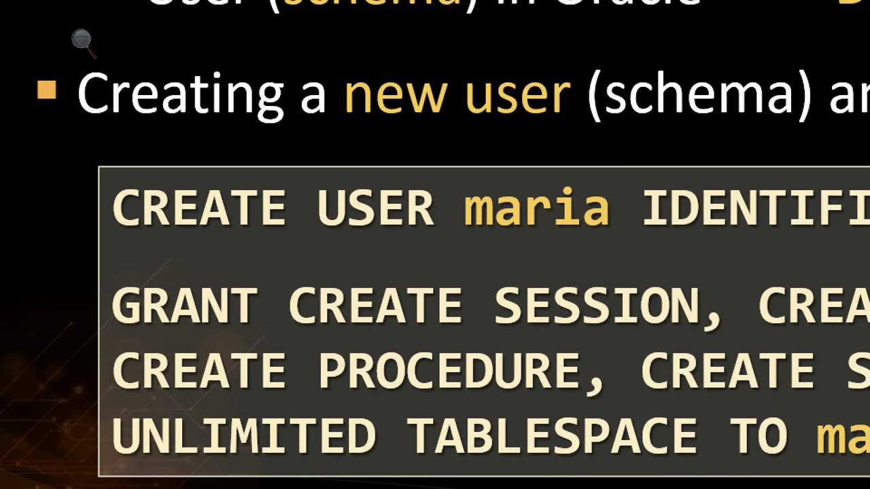
key(Right)
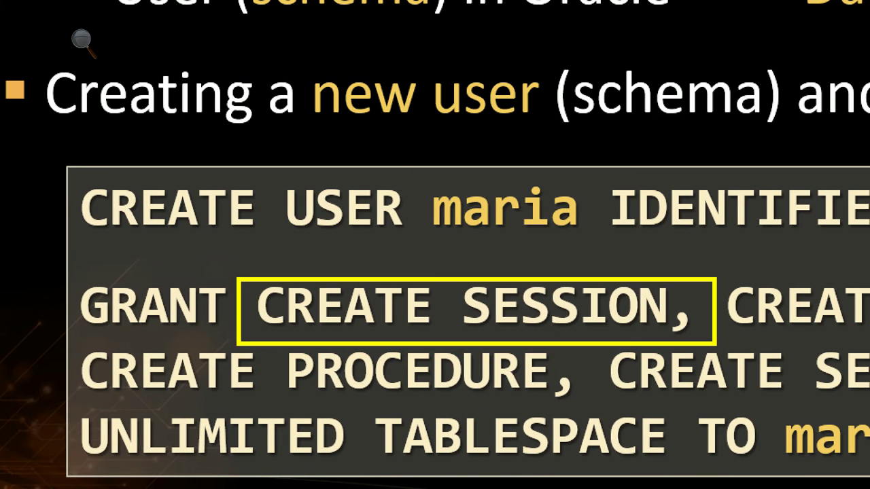
key(ctrl+alt+space)
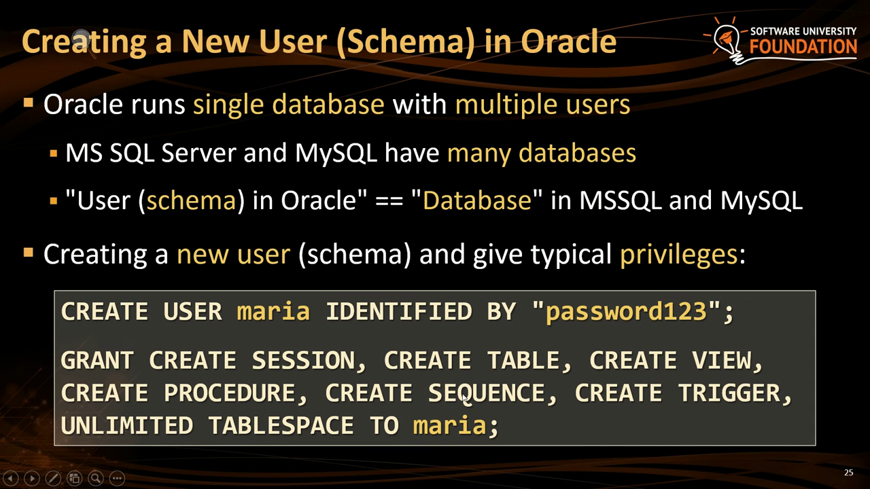
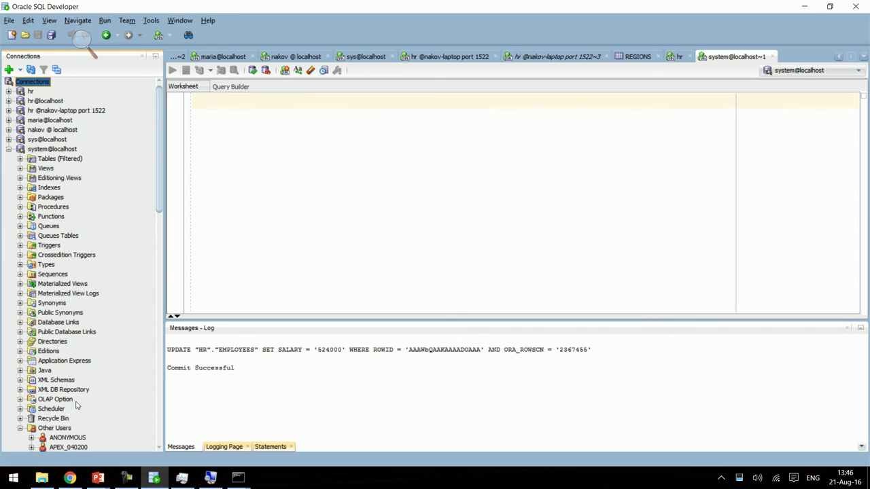
Scroll the connections tree down to bring user PEPI into view under Other Users
scroll(66, 287, down, 12)
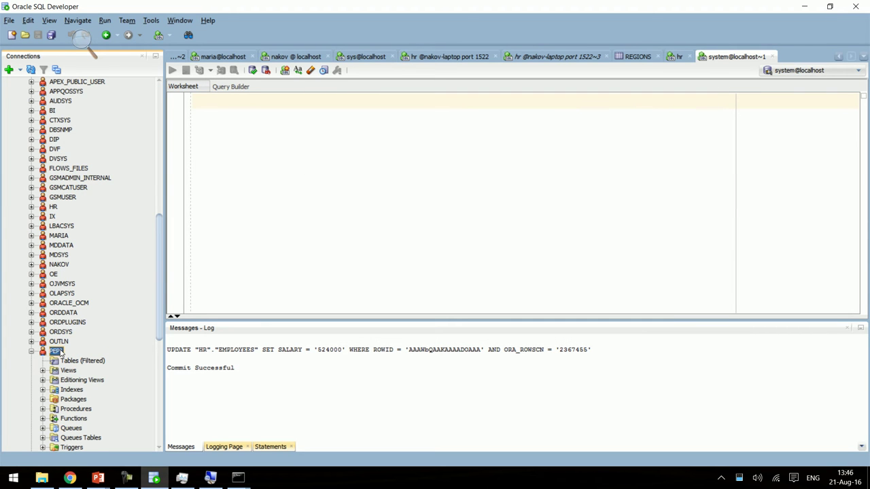
Open the Edit User editor for PEPI from its context menu
click(56, 350)
scroll(54, 351, down, 1)
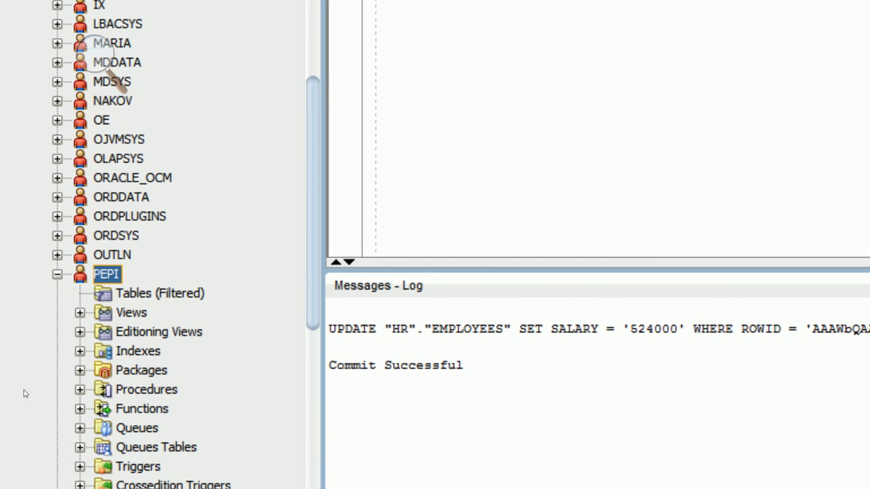
key(shift+F10)
key(Down)
key(Down)
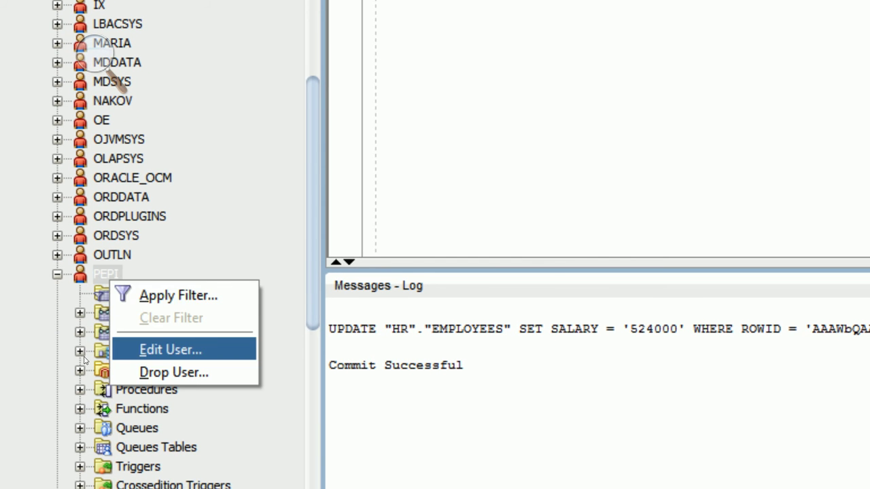
key(Return)
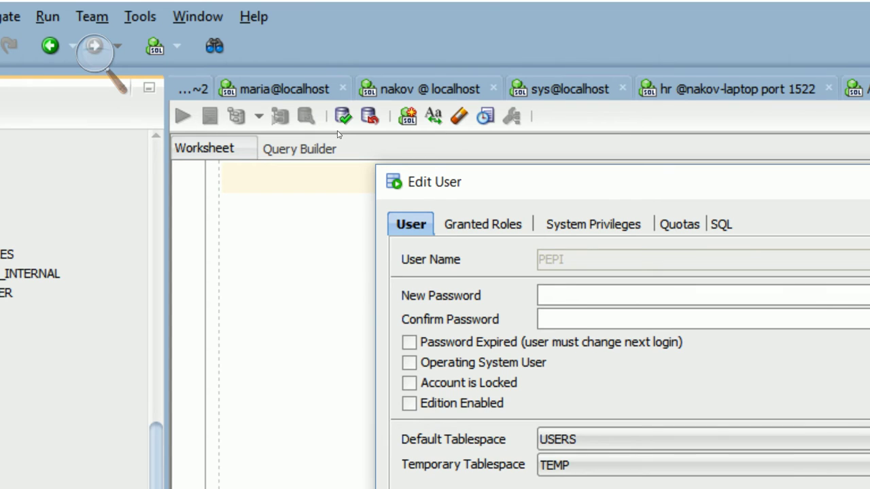
Grant PEPI the DBA role without admin option, apply, and dismiss the ORA-47410 errors
key(Right)
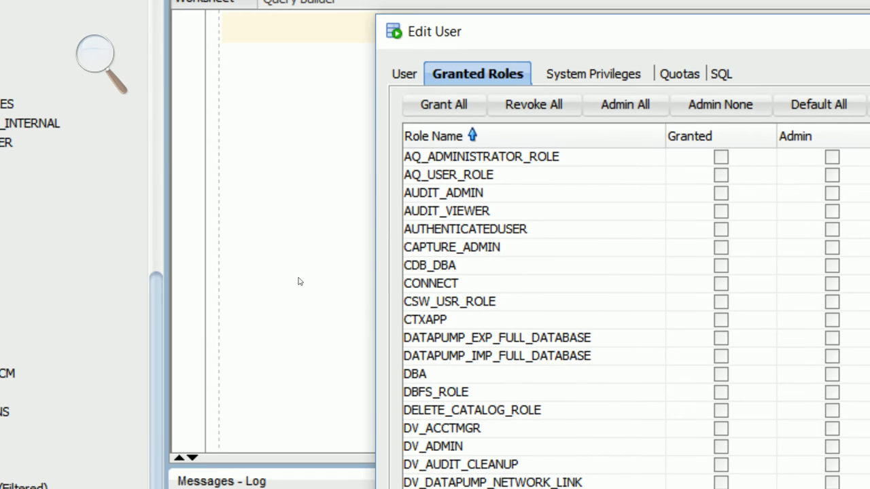
key(space)
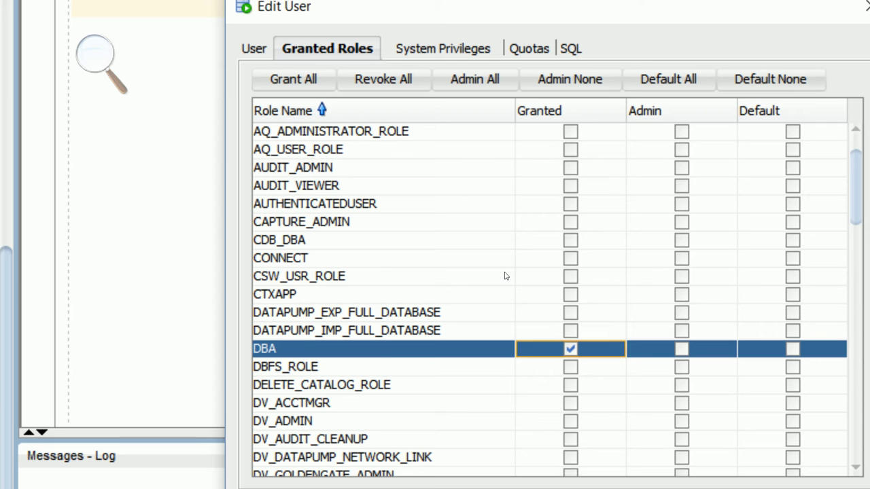
key(Tab)
key(space)
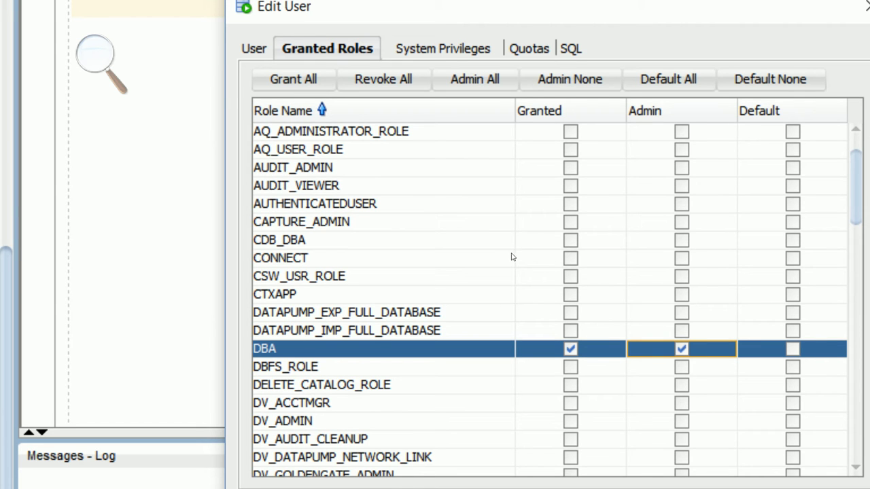
key(space)
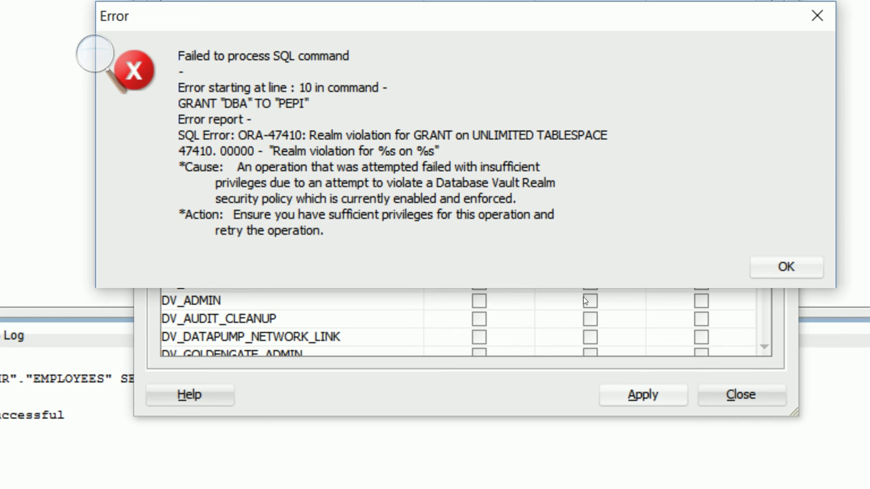
key(Return)
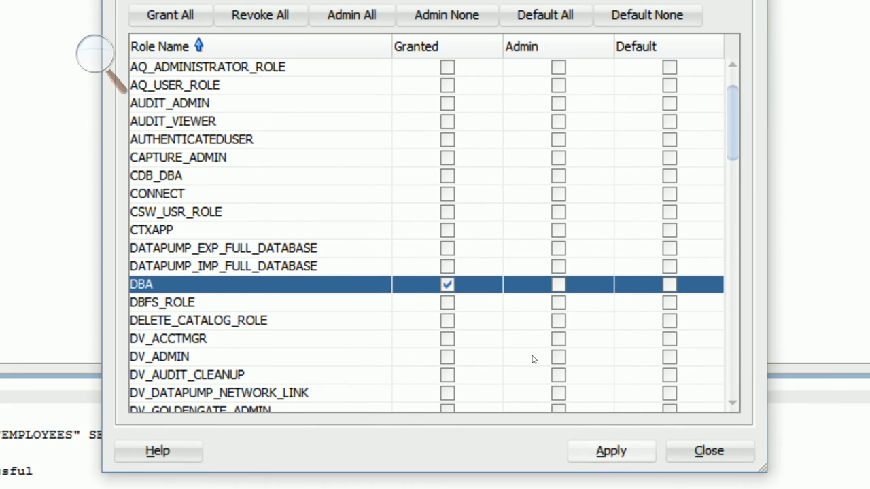
key(Return)
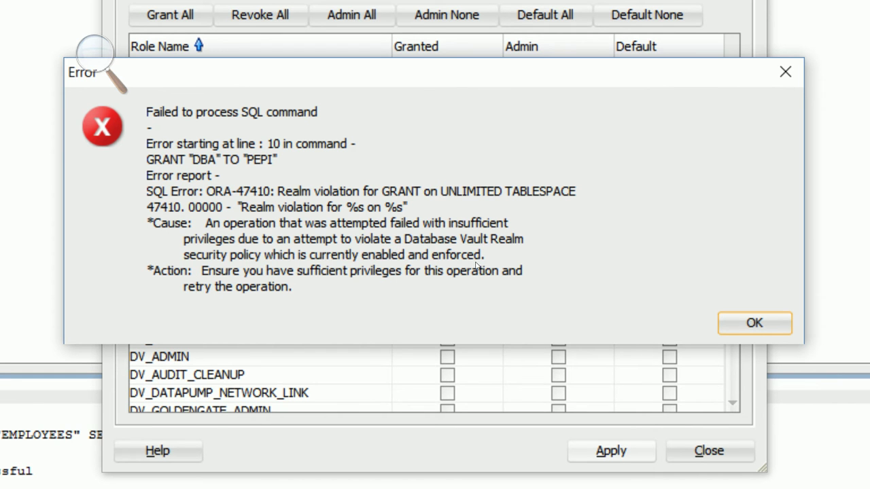
key(Return)
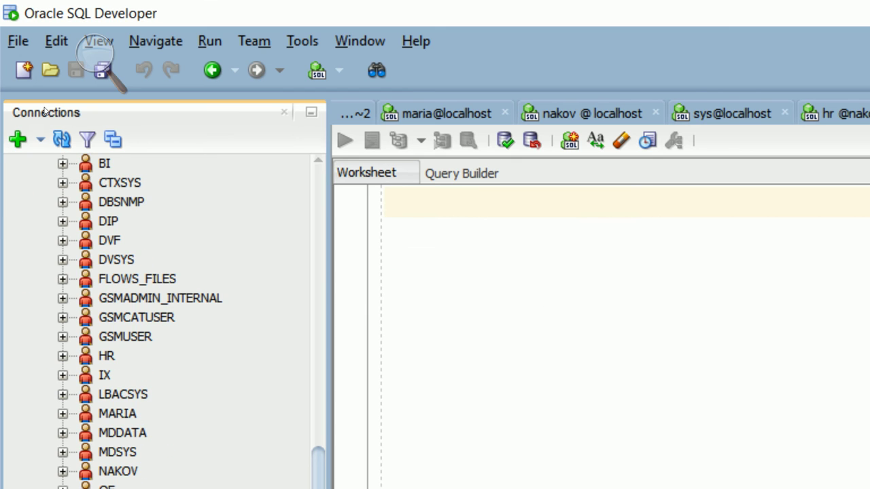
Collapse system@localhost and expand sys@localhost's Other Users list
scroll(49, 127, up, 7)
scroll(27, 190, down, 1)
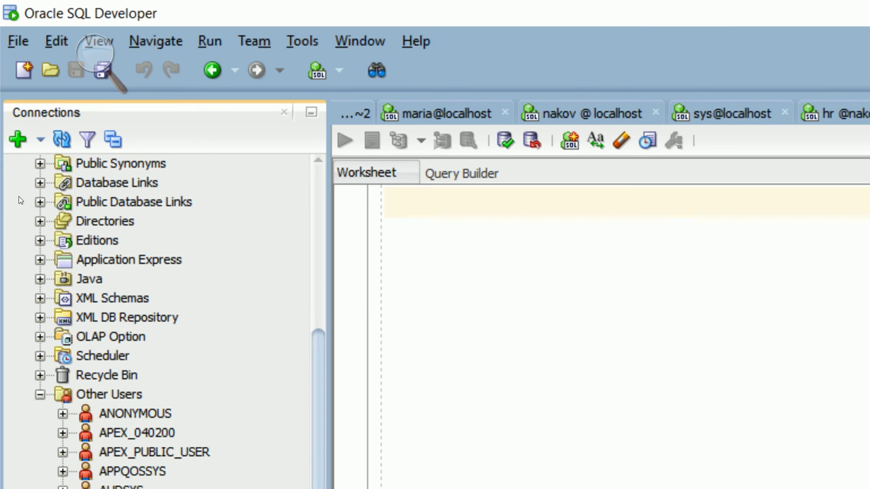
scroll(20, 204, up, 9)
key(Left)
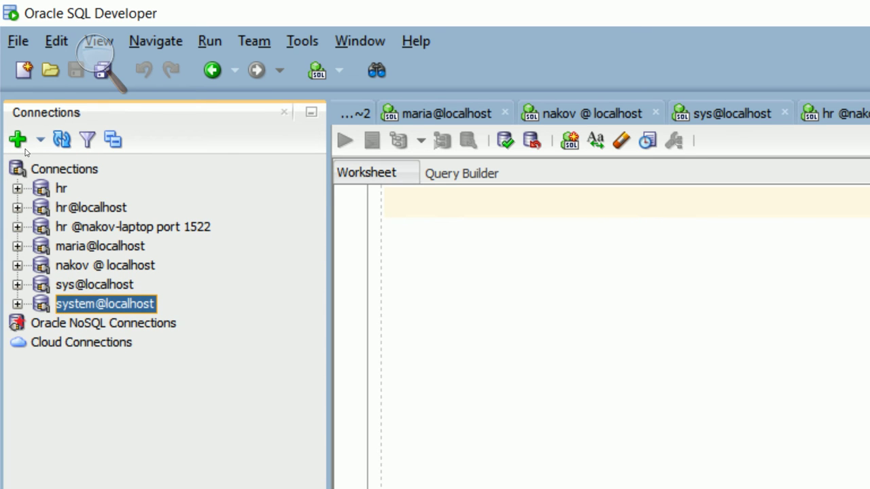
key(Up)
key(Right)
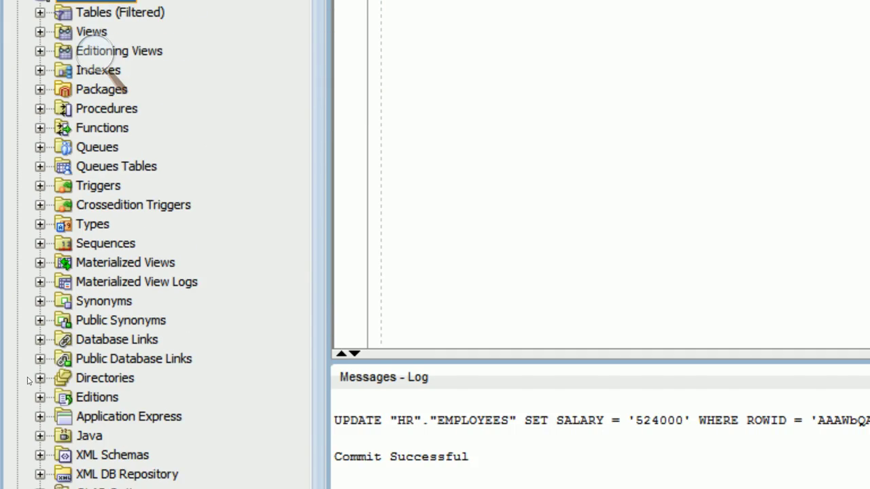
key(Right)
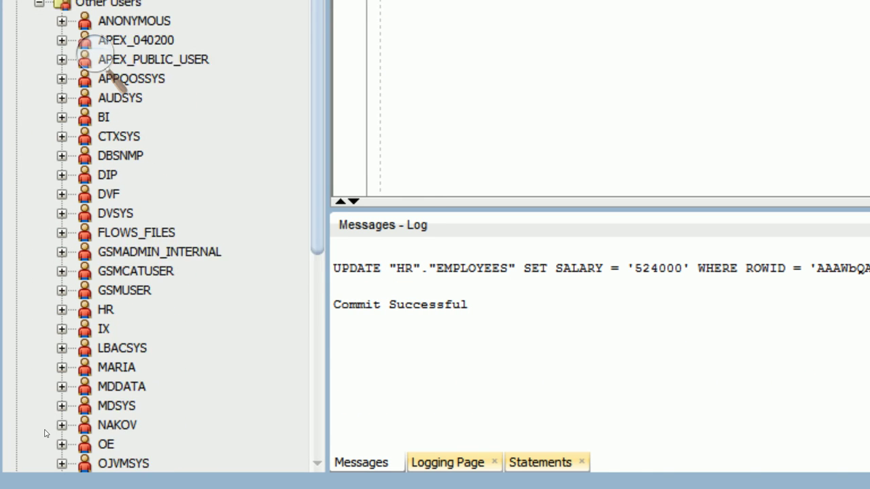
scroll(46, 433, down, 2)
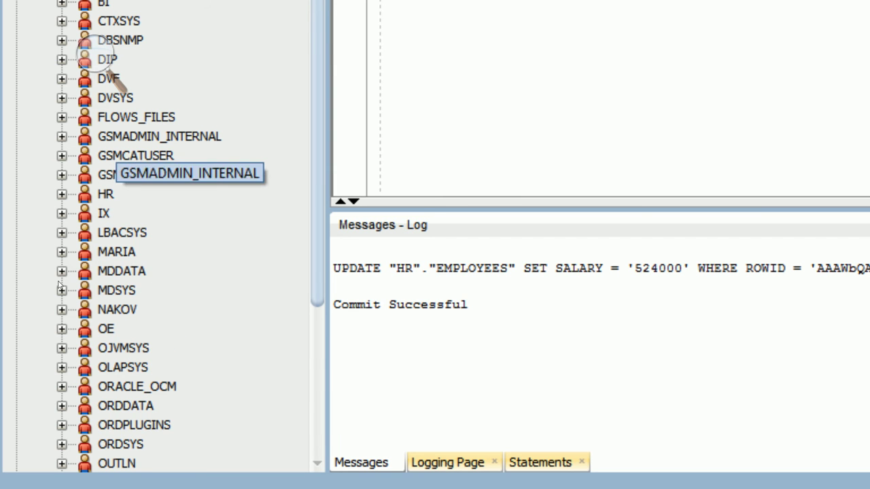
scroll(69, 269, down, 2)
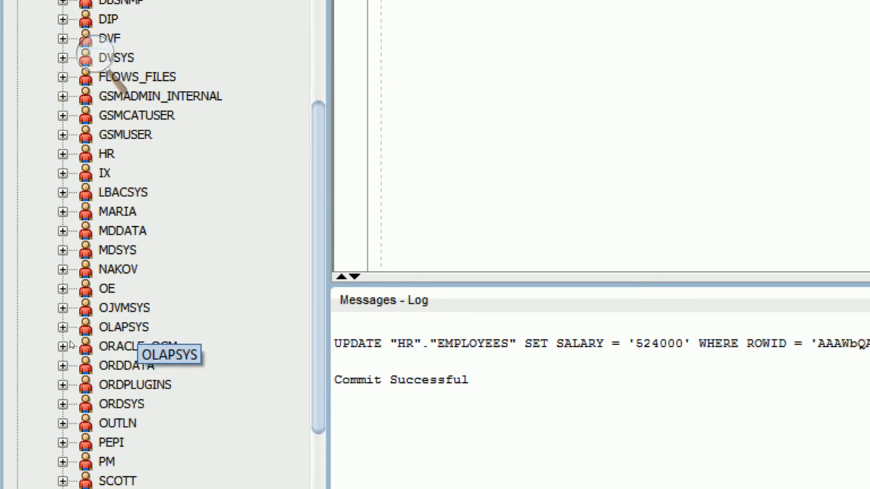
scroll(69, 345, down, 2)
Edit user PEPI from sys@localhost and tick DBA under Granted Roles
right_click(116, 328)
key(Down)
key(Up)
key(Return)
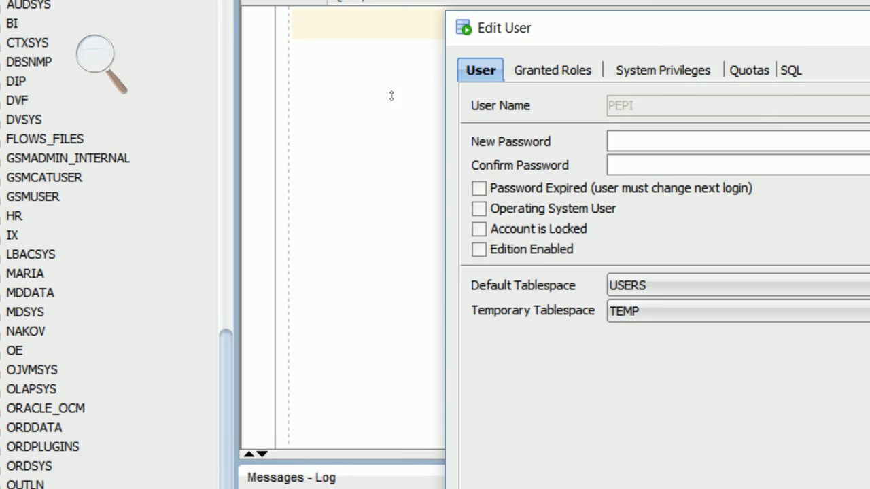
key(ctrl+Page_Down)
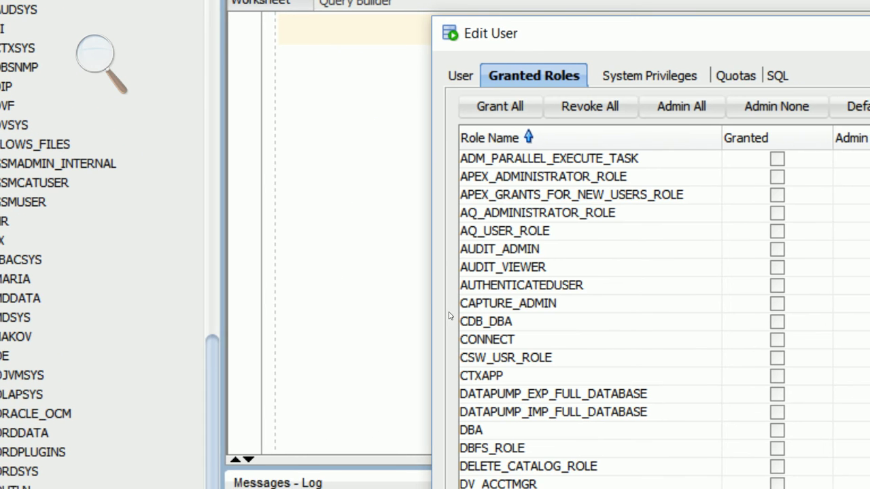
click(783, 432)
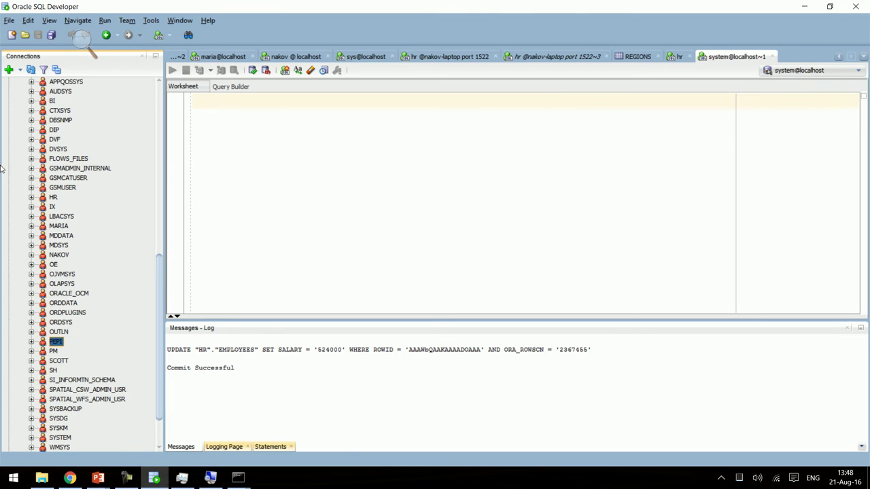
scroll(20, 170, up, 11)
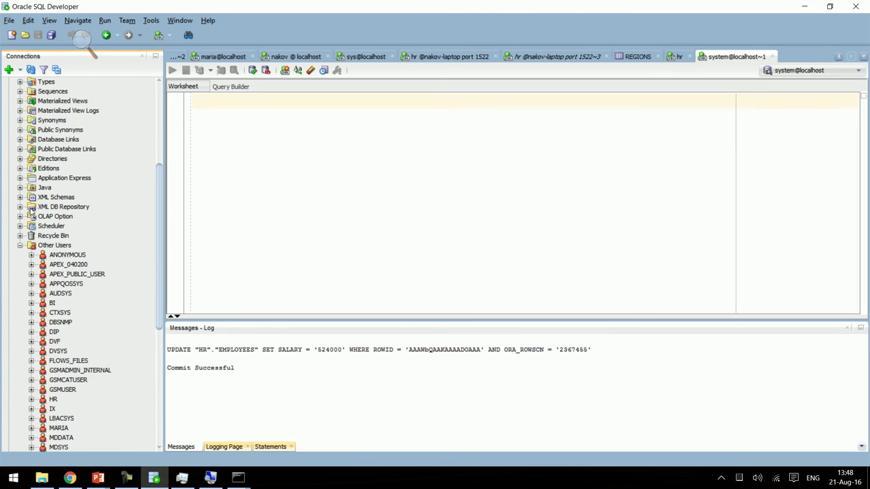
click(9, 81)
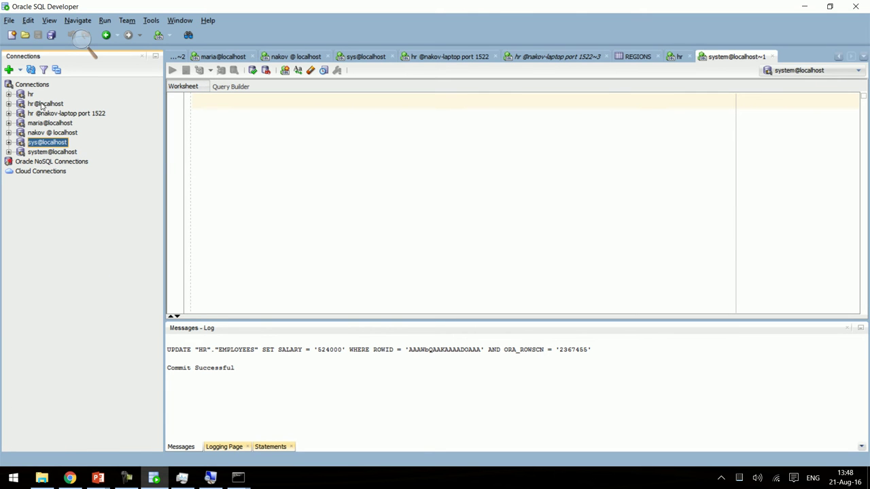
right_click(42, 105)
right_click(47, 115)
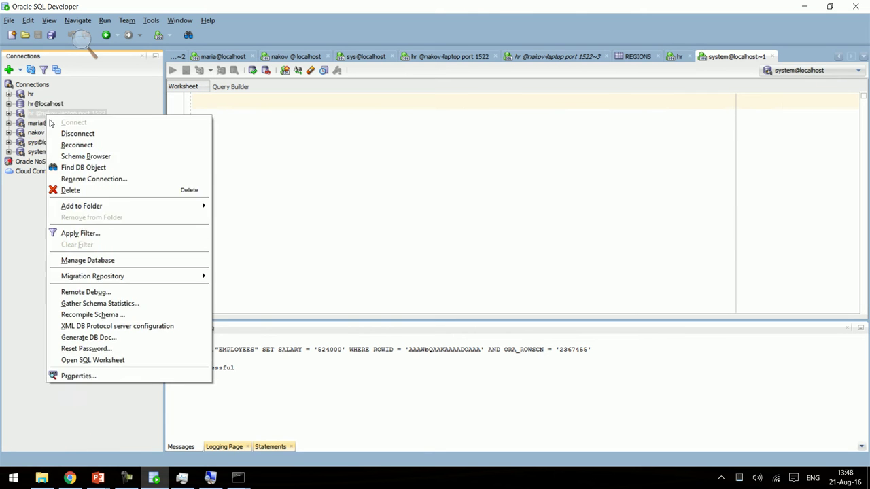
click(57, 136)
right_click(57, 123)
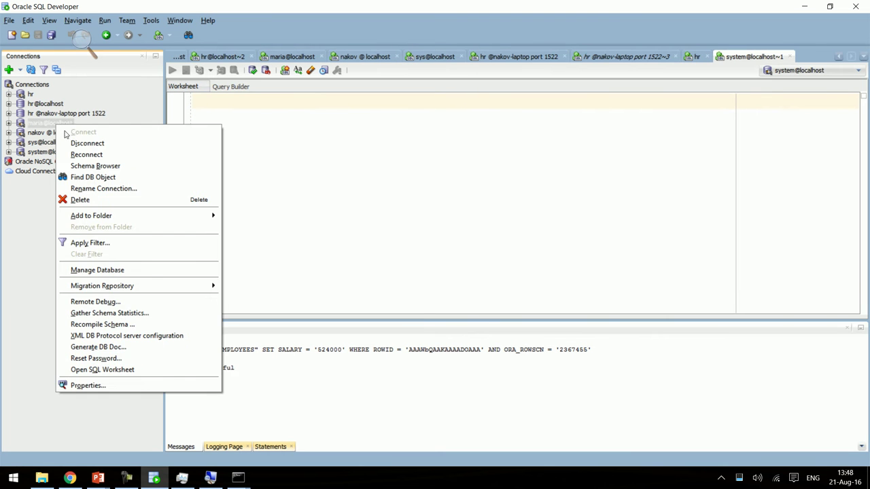
click(68, 144)
right_click(62, 135)
click(72, 148)
right_click(64, 143)
click(80, 161)
right_click(63, 155)
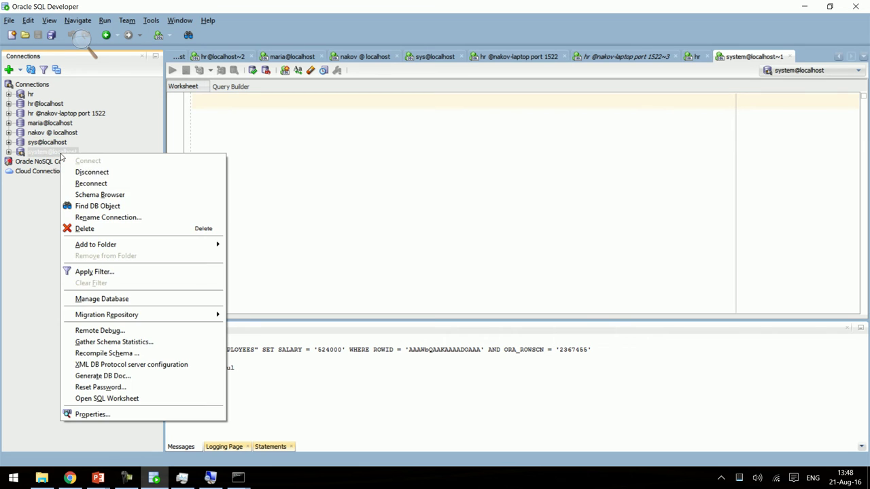
click(80, 174)
Connect as system in a new worksheet and close all other worksheets without saving
right_click(70, 154)
click(118, 414)
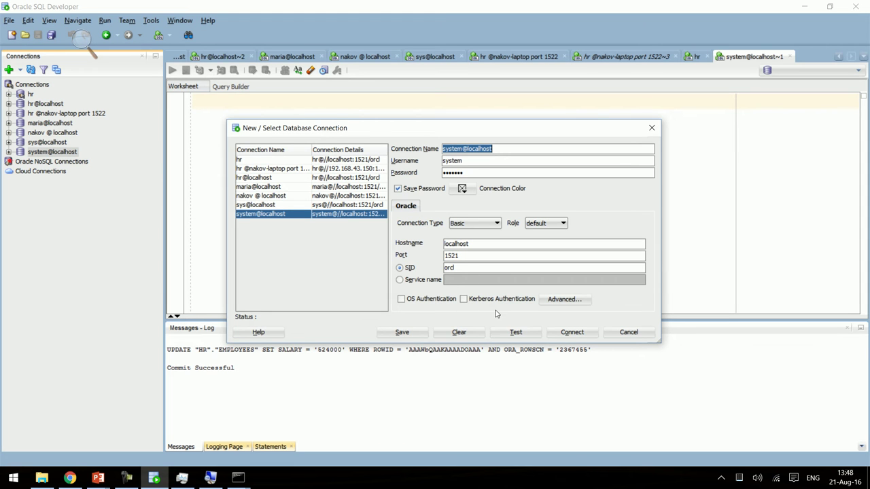
click(572, 332)
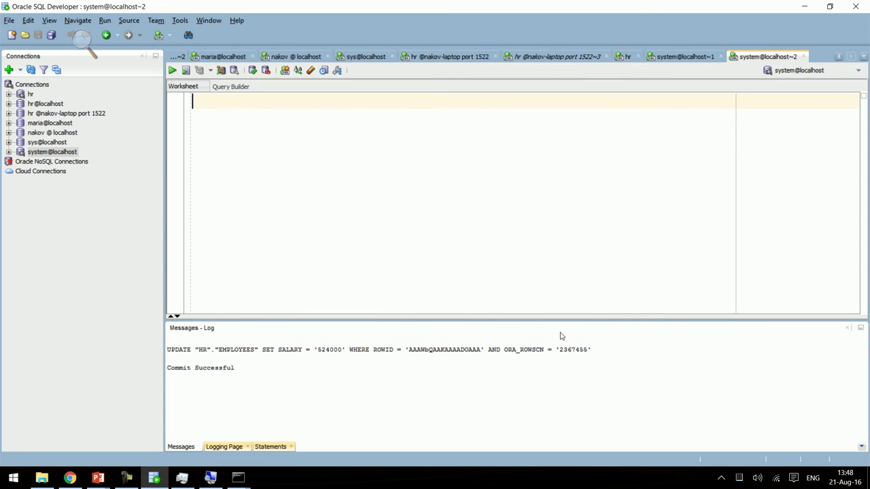
middle_click(218, 57)
middle_click(218, 57)
middle_click(218, 57)
middle_click(217, 57)
middle_click(218, 57)
middle_click(217, 57)
middle_click(217, 57)
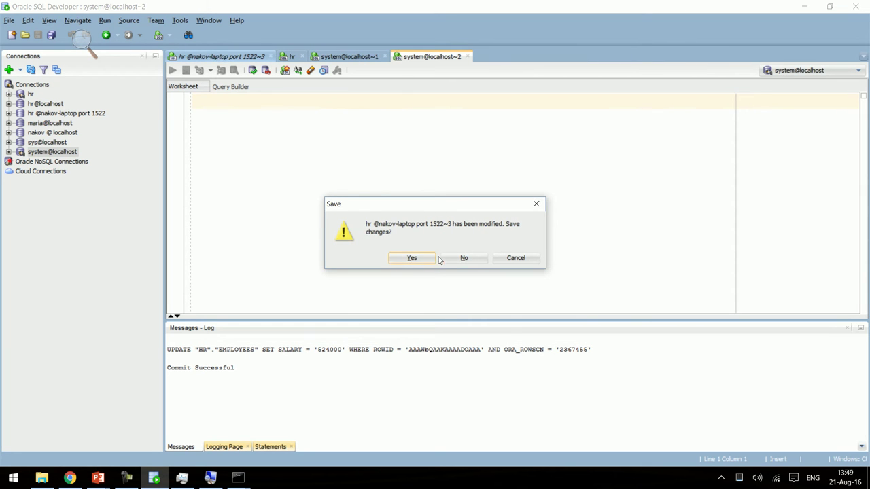
click(463, 258)
middle_click(203, 57)
middle_click(203, 57)
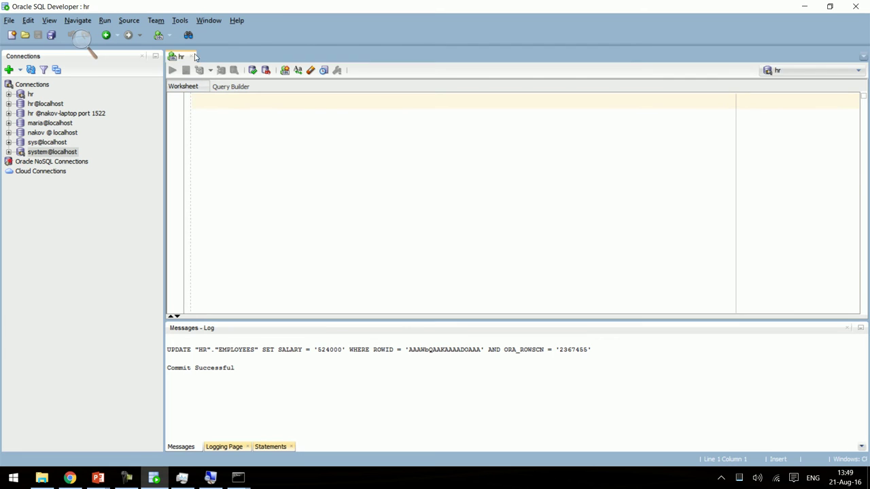
middle_click(180, 57)
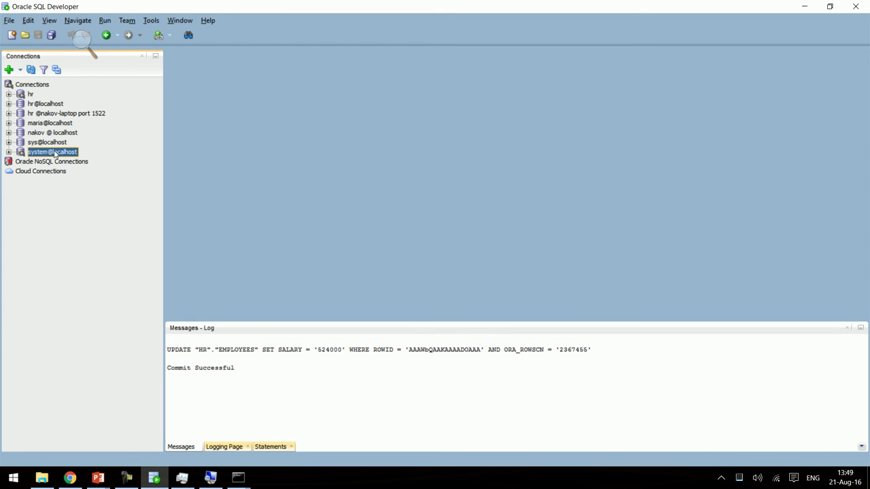
Reconnect system@localhost and open a single fresh worksheet on it
right_click(54, 153)
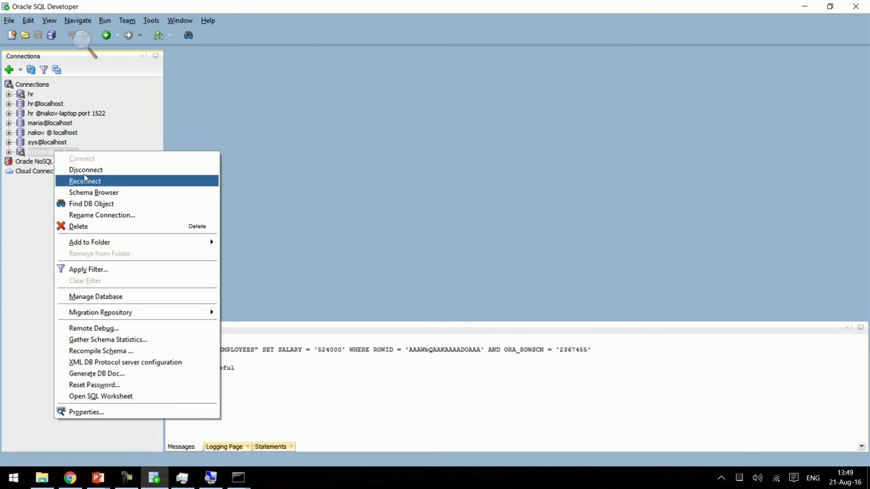
click(84, 180)
right_click(48, 152)
click(78, 411)
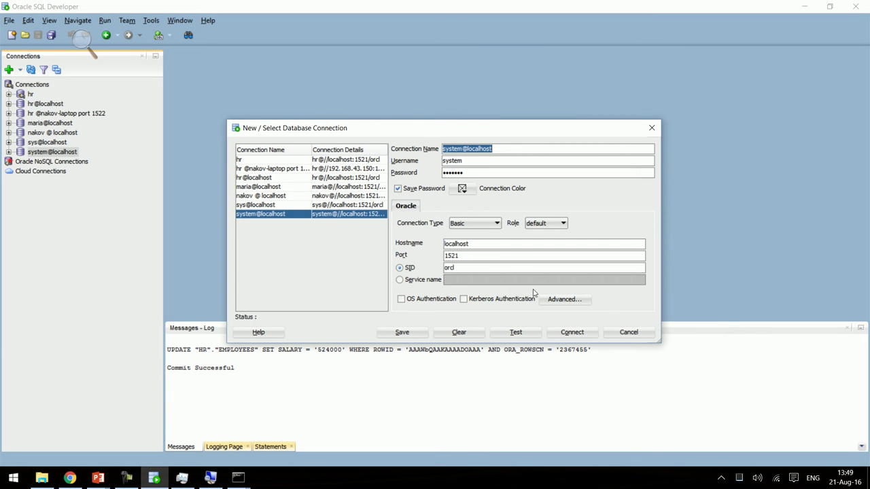
click(567, 331)
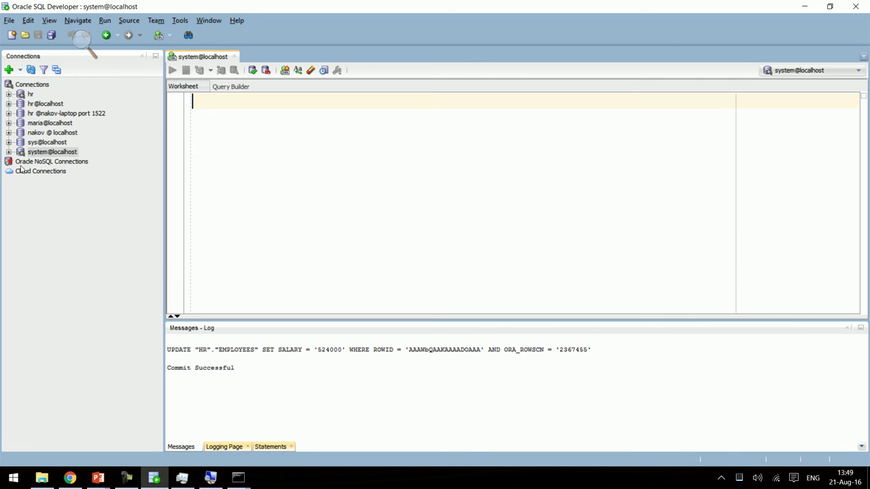
Drop user PEPI with Cascade from system@localhost's Other Users list
click(10, 152)
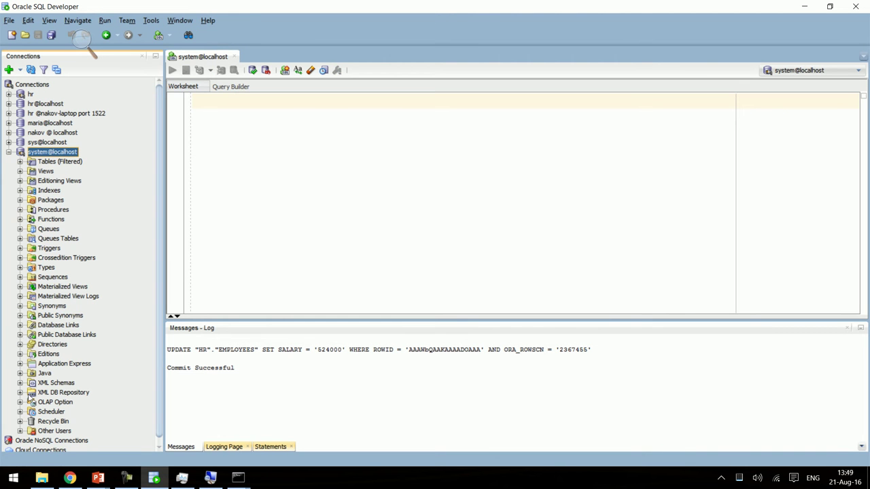
click(21, 431)
scroll(88, 339, down, 13)
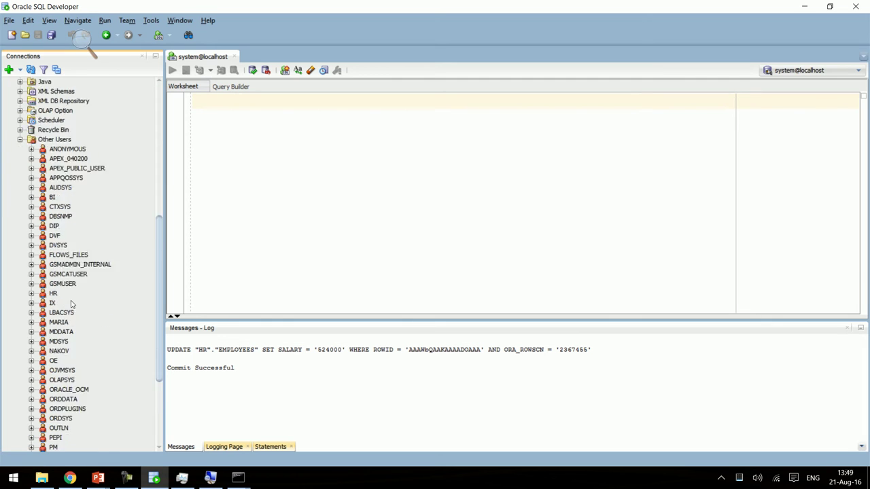
right_click(57, 352)
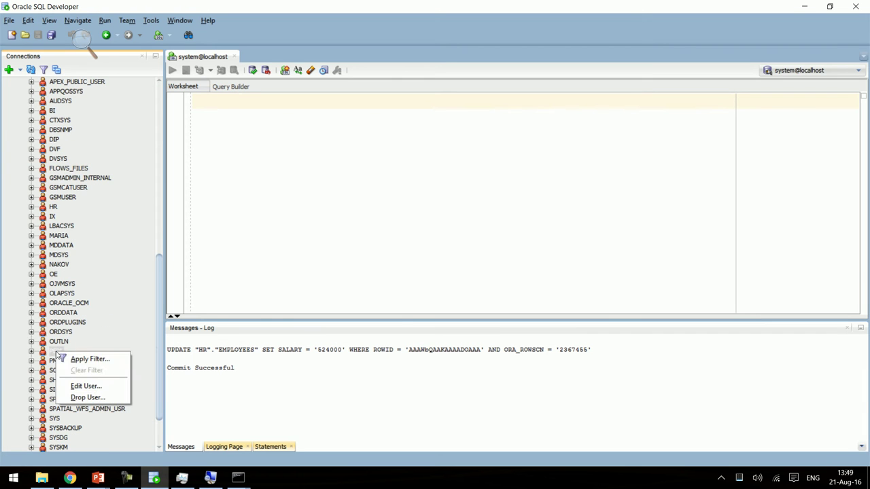
click(80, 397)
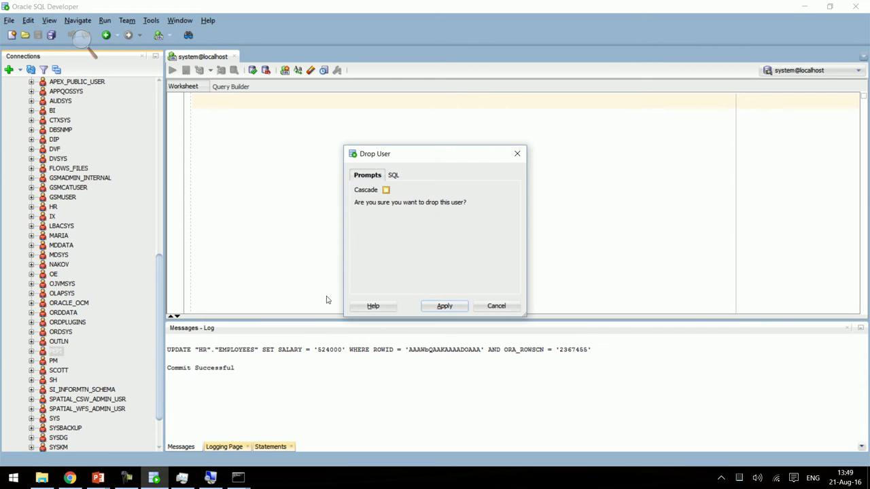
click(386, 191)
click(431, 306)
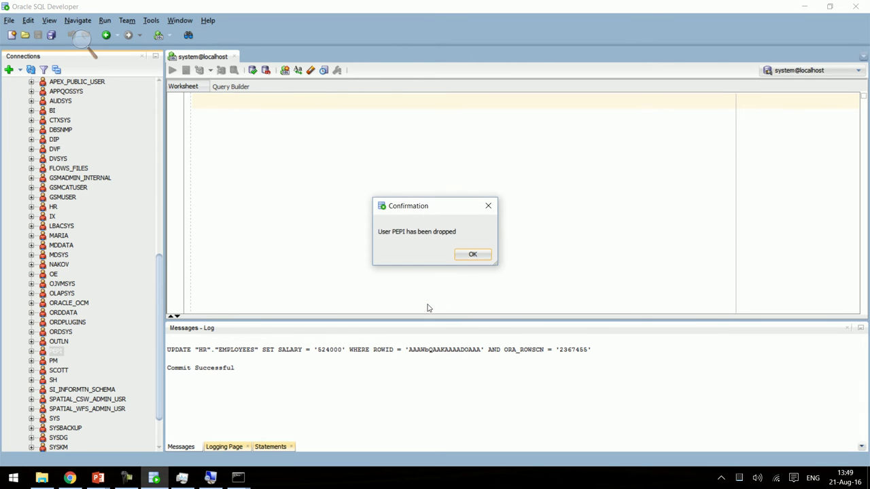
click(468, 255)
scroll(53, 136, up, 4)
right_click(50, 168)
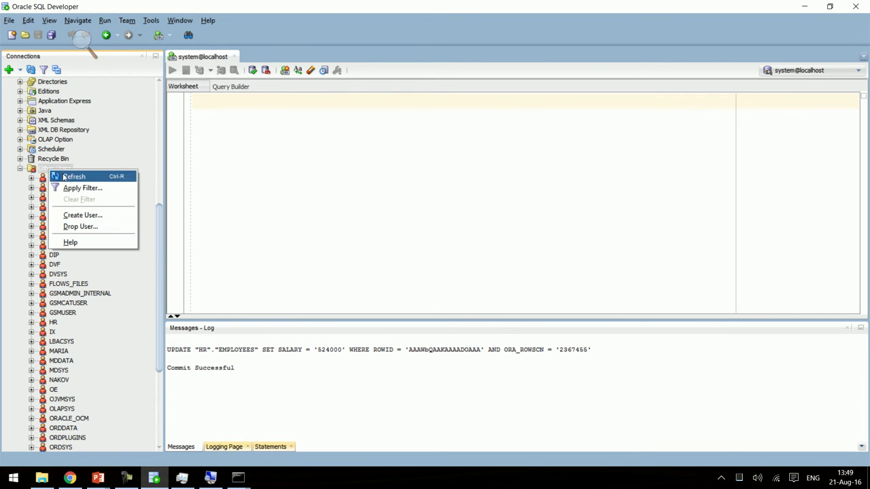
In Create User, name the new user pepi and enter and confirm its password
click(80, 214)
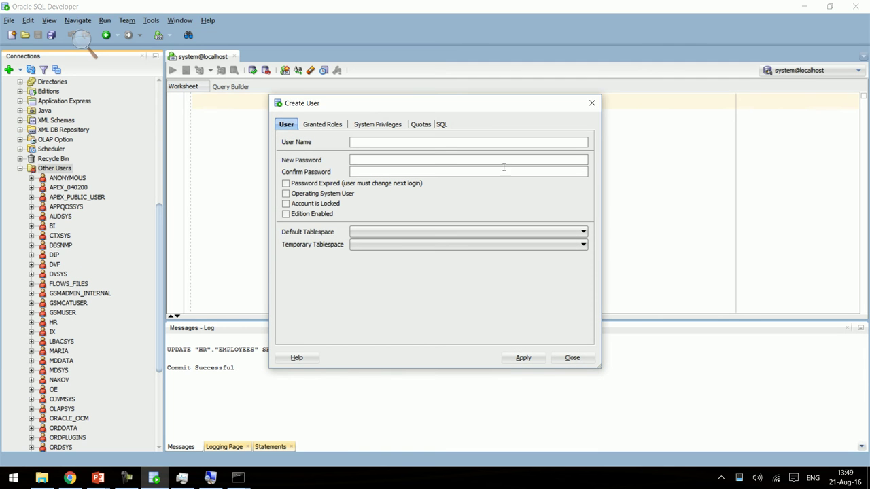
click(445, 141)
double_click(462, 141)
text(pe)
key(Return)
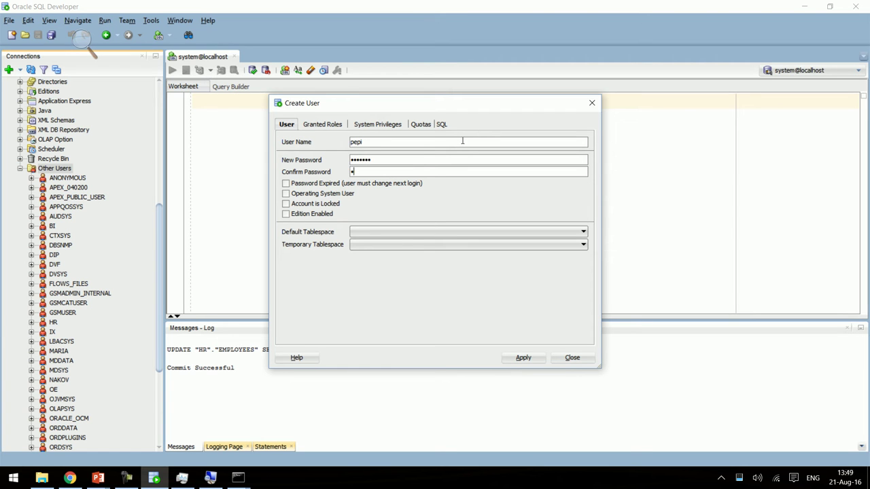
click(340, 122)
Grant pepi the DBA role and check the CREATE USER and GRANT DBA script
click(441, 301)
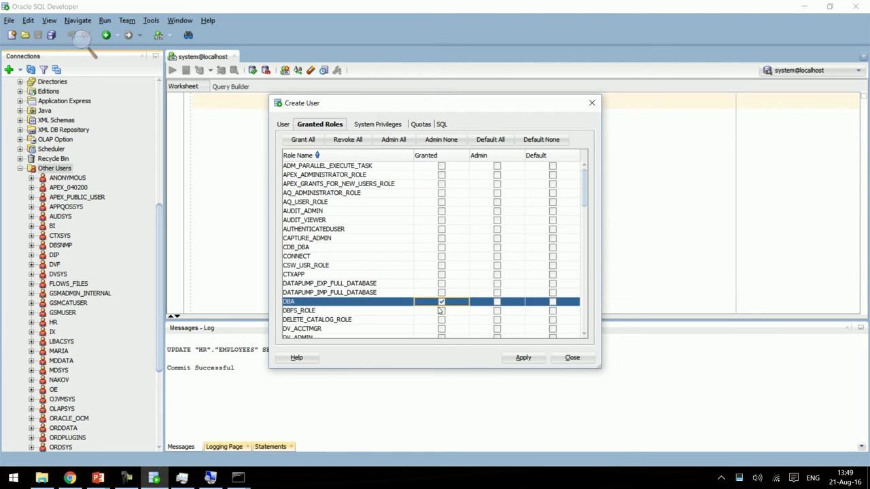
click(443, 126)
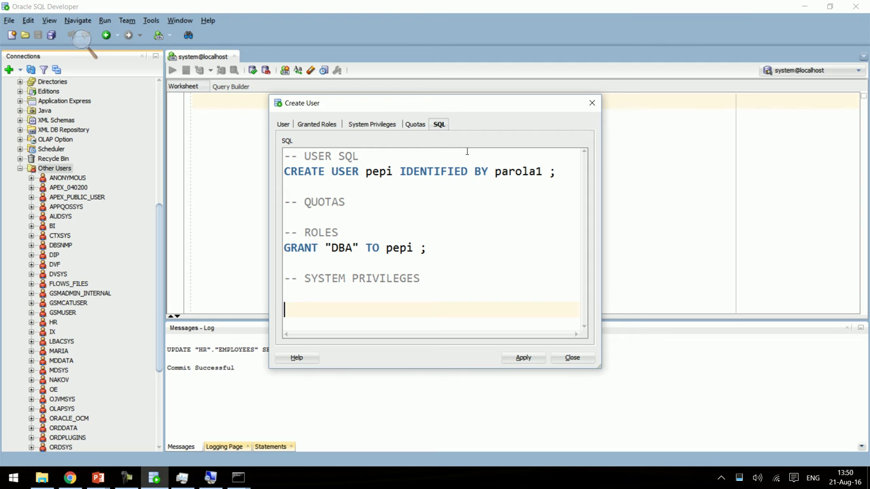
drag(556, 171, 267, 165)
drag(425, 248, 277, 235)
Try granting ALTER ANY INDEX, see it in the script, then remove it again
click(373, 127)
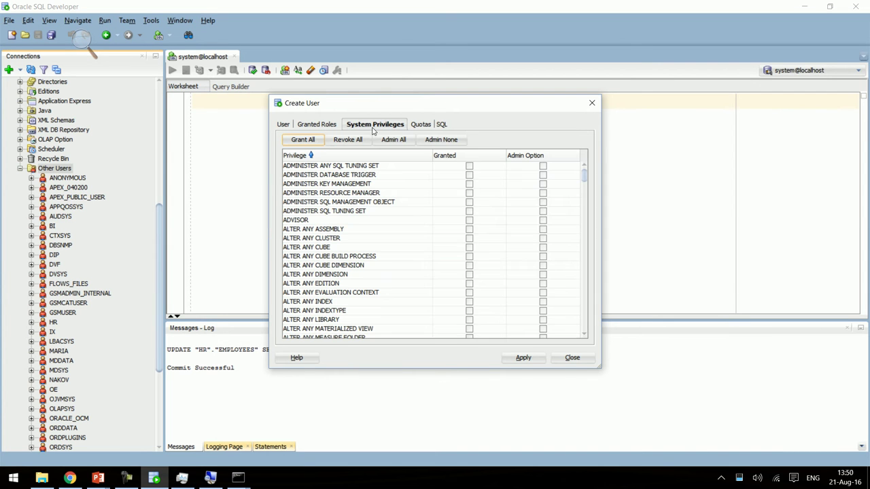
click(330, 230)
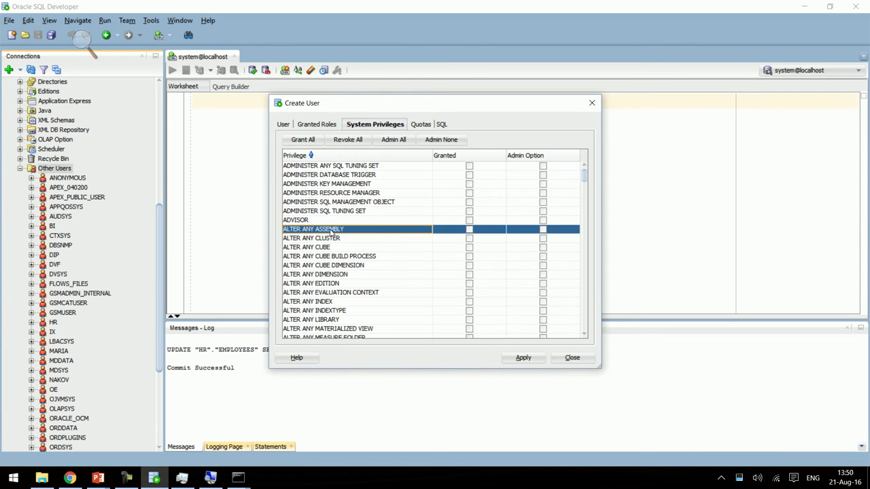
click(363, 303)
click(469, 302)
click(440, 125)
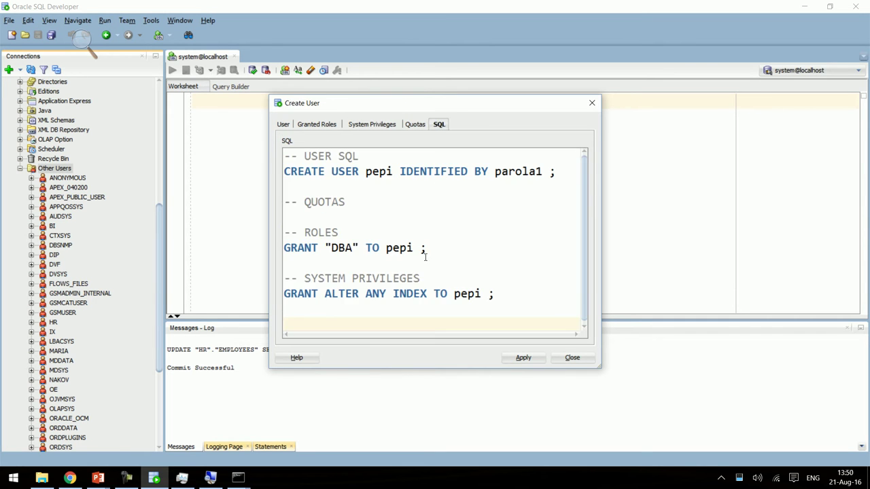
drag(496, 294, 266, 289)
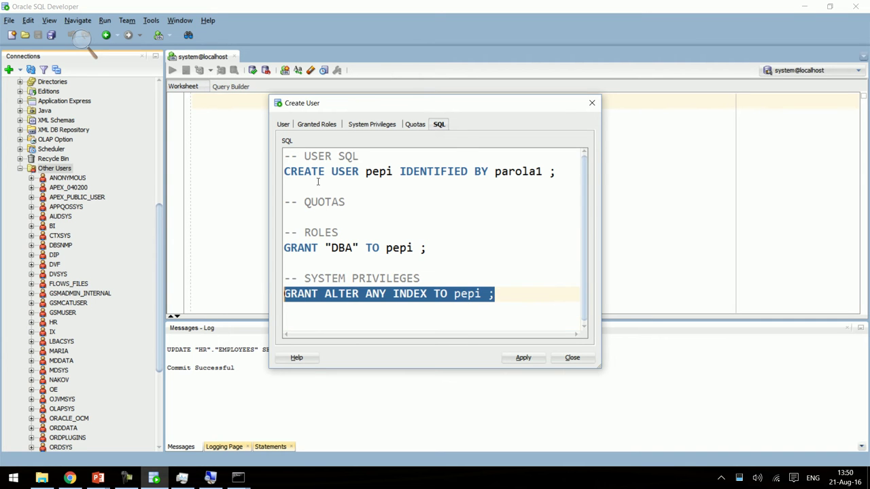
click(370, 125)
click(469, 301)
click(285, 125)
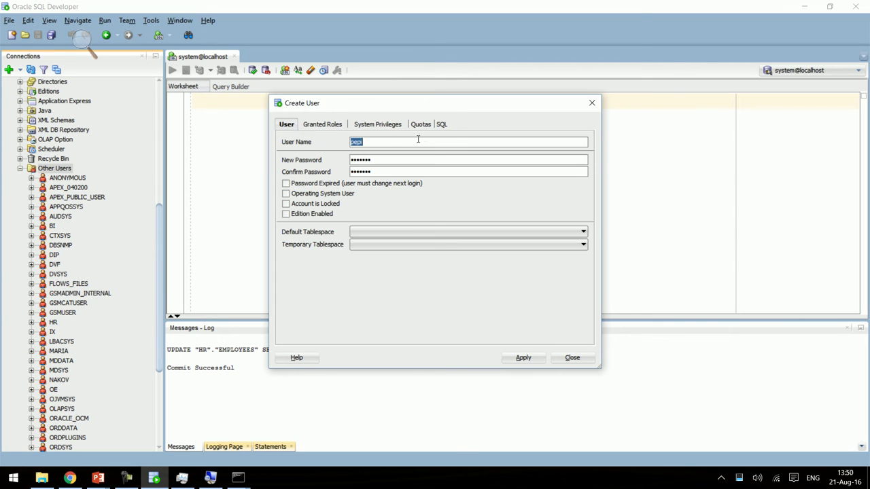
click(442, 125)
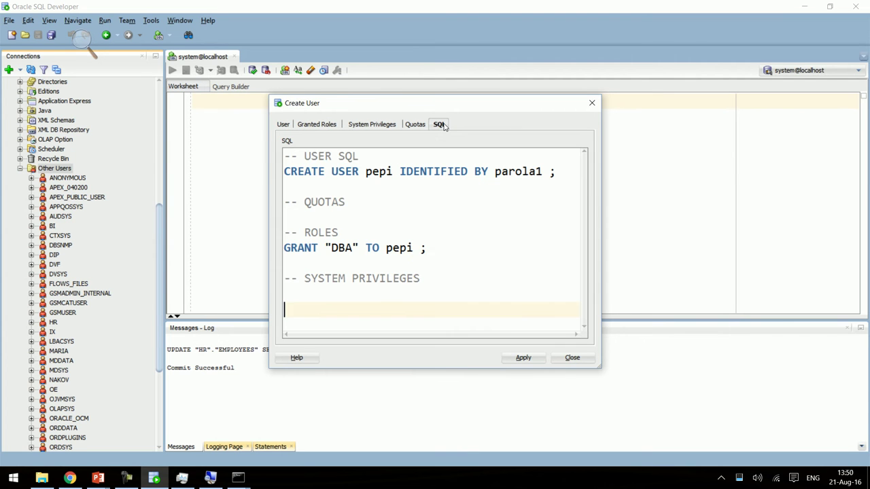
Apply the Create User script, dismiss the ORA-47410 realm violation, and open the Start menu
click(515, 358)
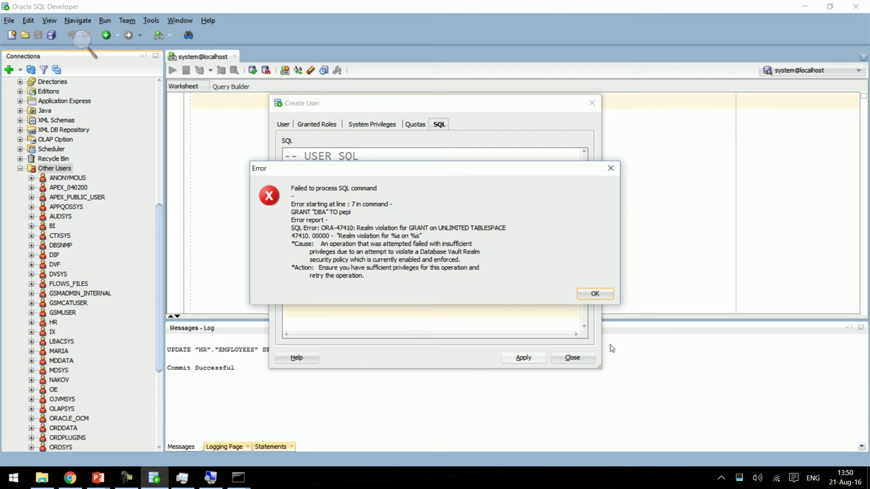
click(595, 295)
click(479, 259)
click(483, 296)
key(super)
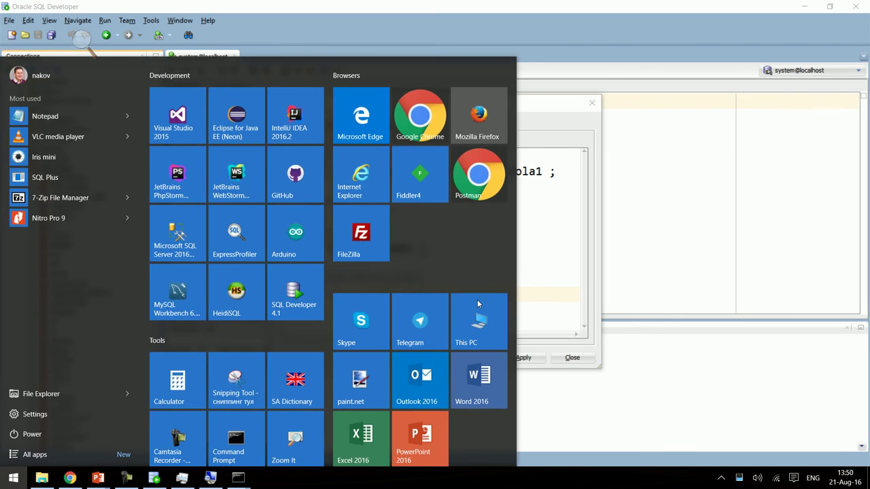
Launch Database Configuration Assistant, choose Configure Database Options, advance, and return to SQL Developer
text(databa)
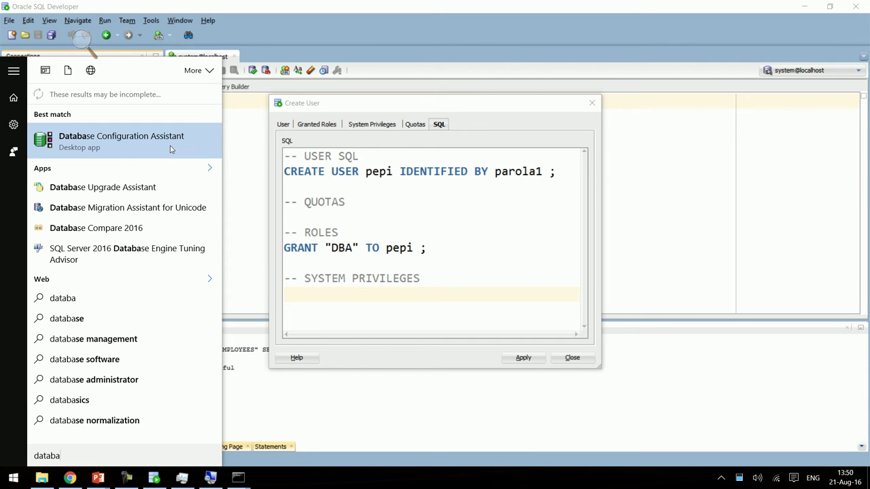
click(178, 147)
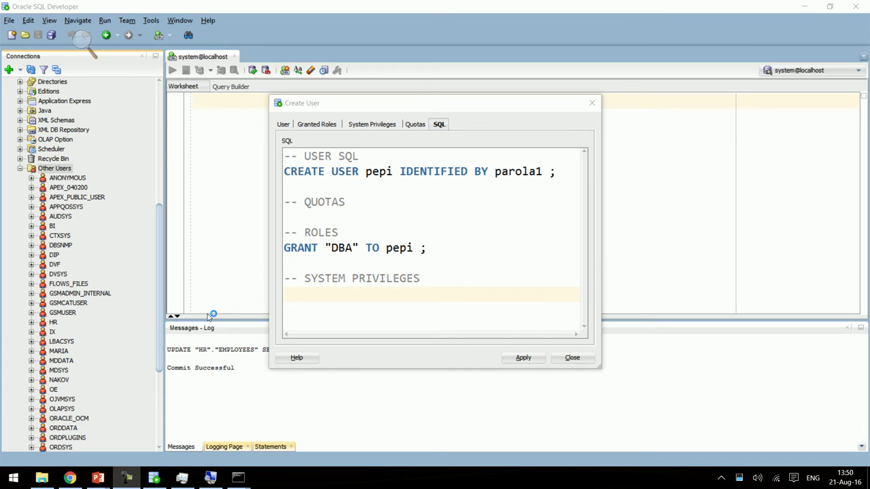
mouse_move(107, 481)
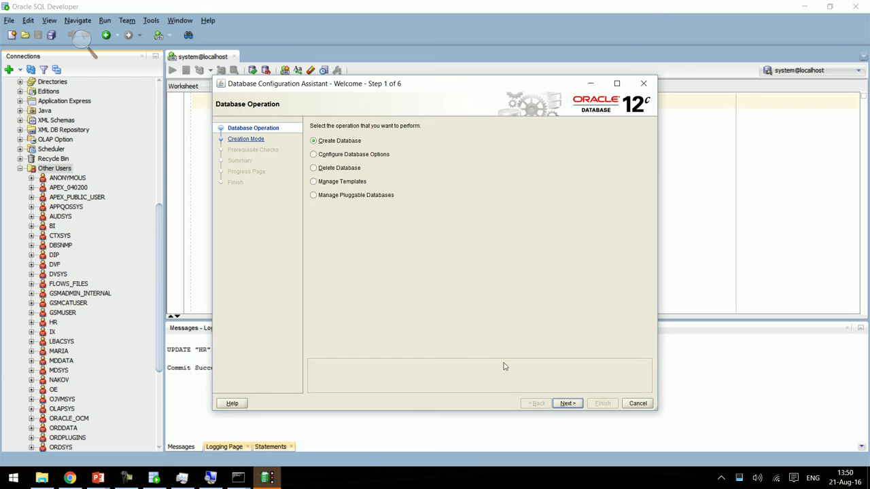
click(366, 155)
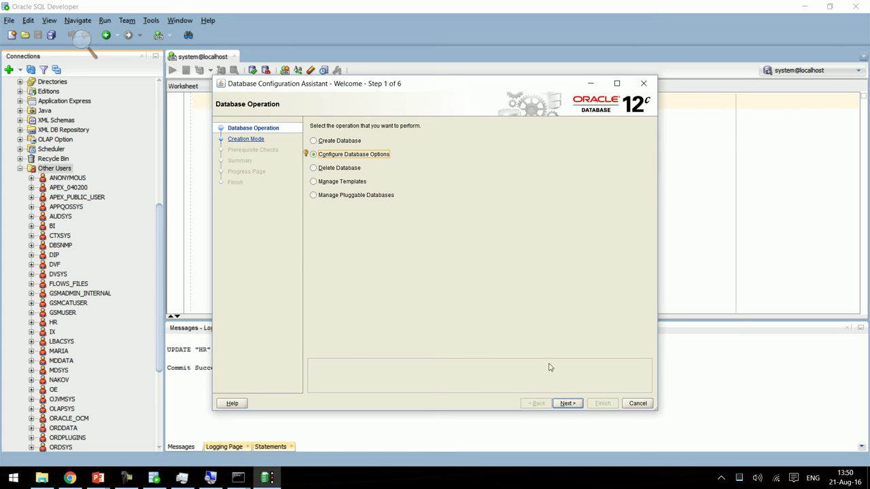
click(558, 403)
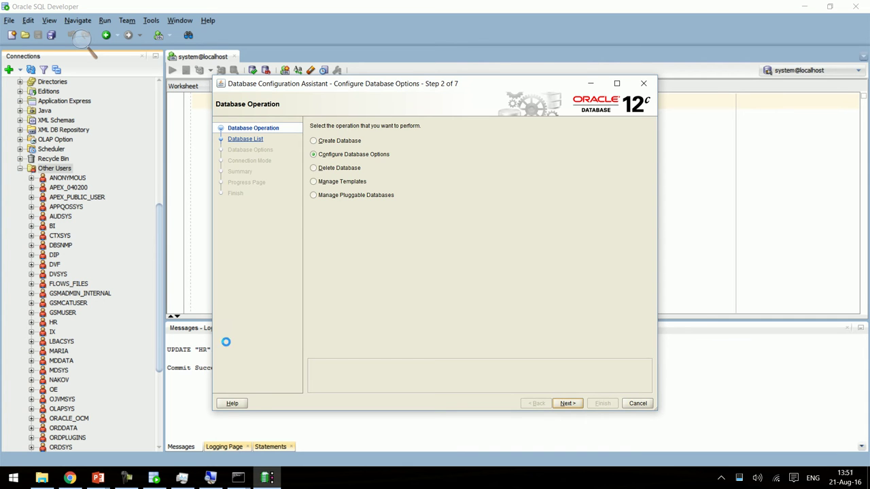
click(154, 479)
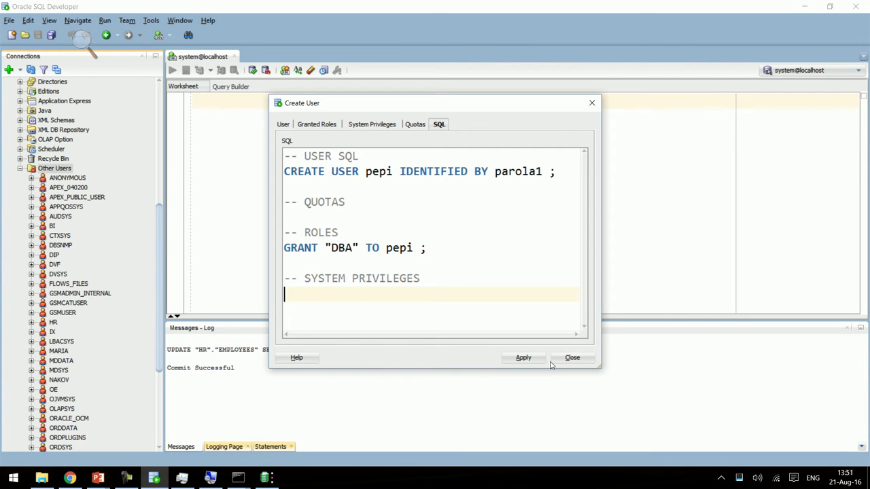
Discard the Create User dialog and page the PowerPoint slide show back to slide 25
click(573, 358)
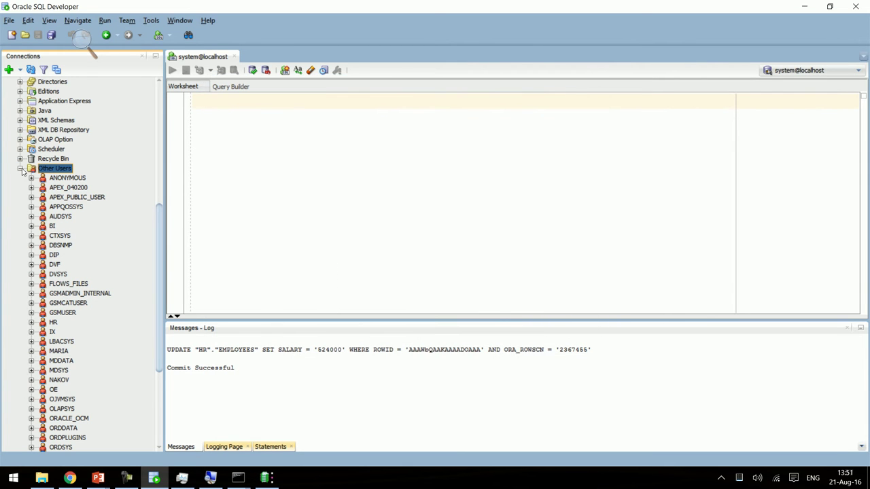
scroll(101, 326, down, 5)
scroll(99, 331, up, 1)
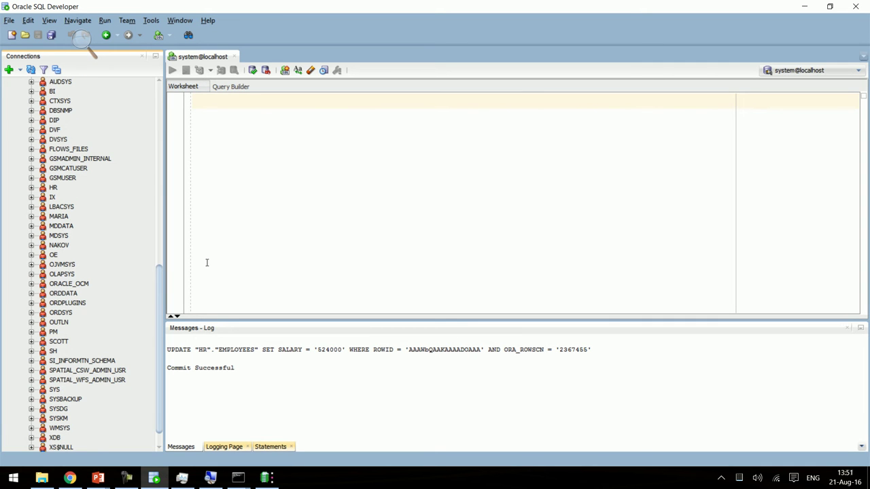
click(98, 477)
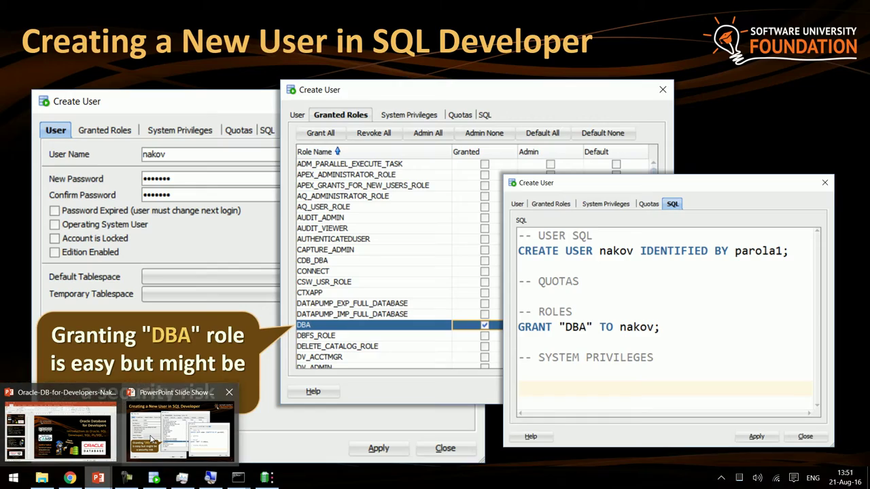
click(180, 428)
key(Left)
key(Left)
key(Left)
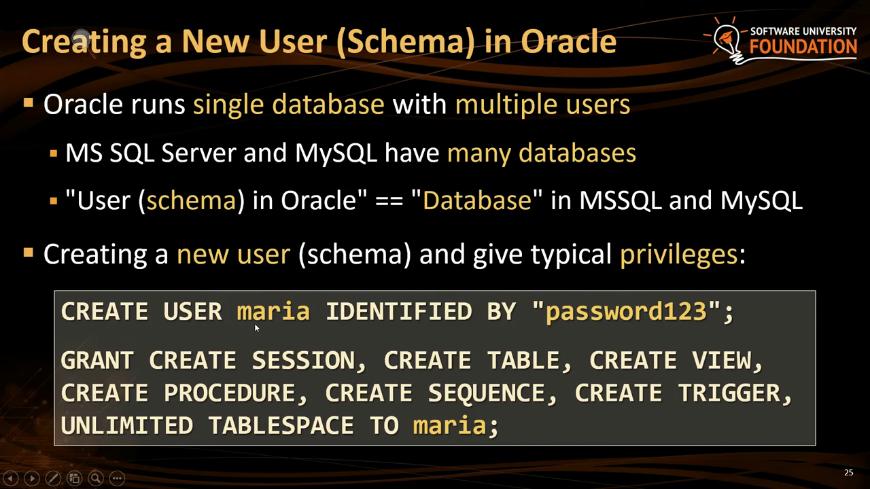
key(Escape)
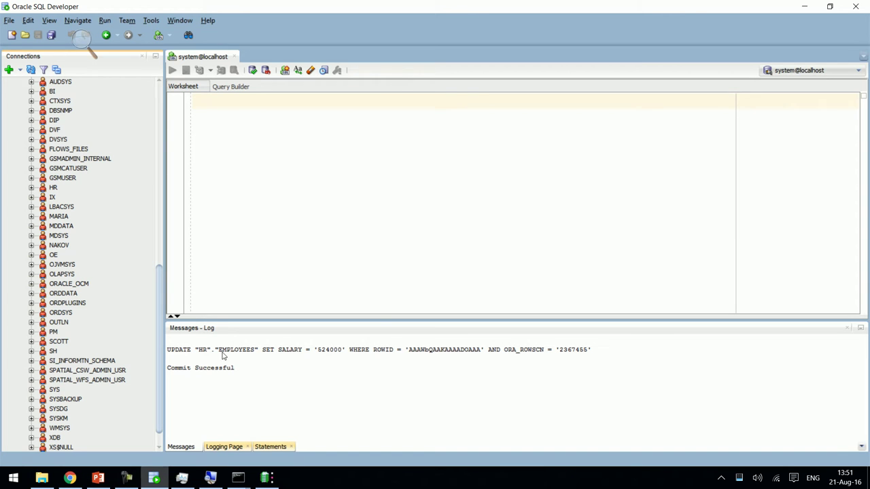
Paste the CREATE USER and GRANT script into SQL Developer and rename the new user to pesho
click(153, 477)
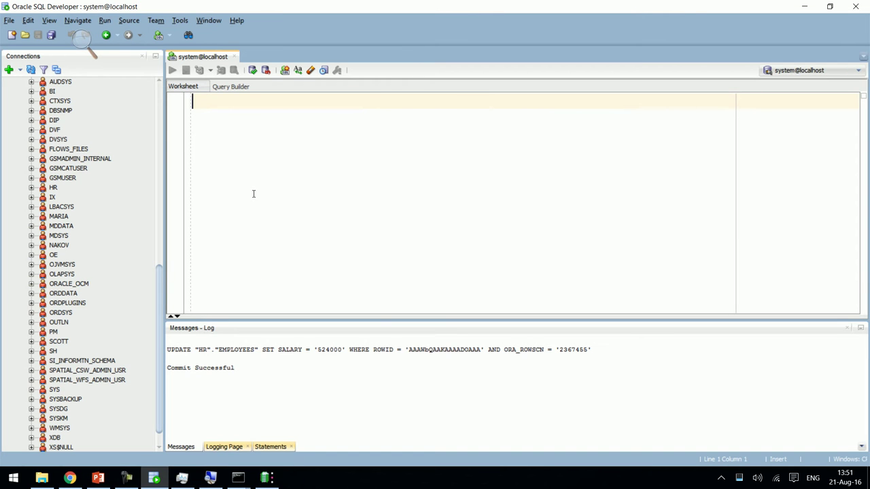
key(ctrl+v)
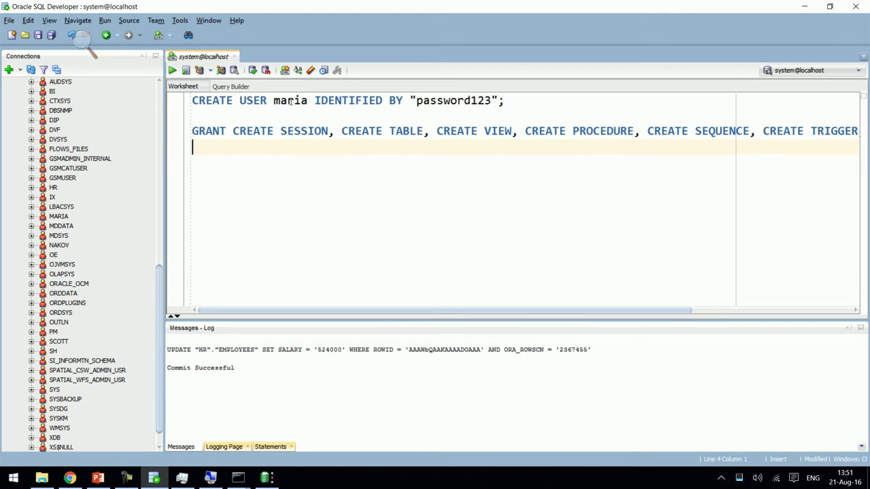
double_click(291, 100)
text(pesho)
click(755, 132)
key(Return)
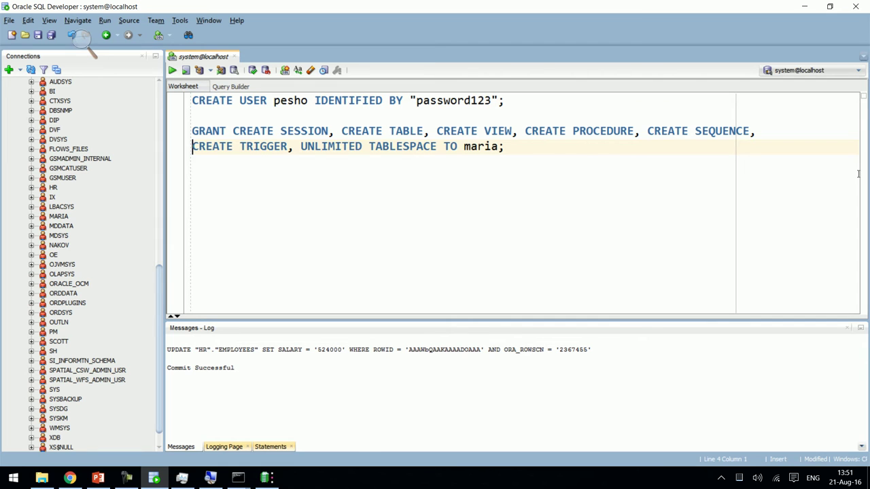
double_click(488, 146)
text(pesho)
double_click(483, 110)
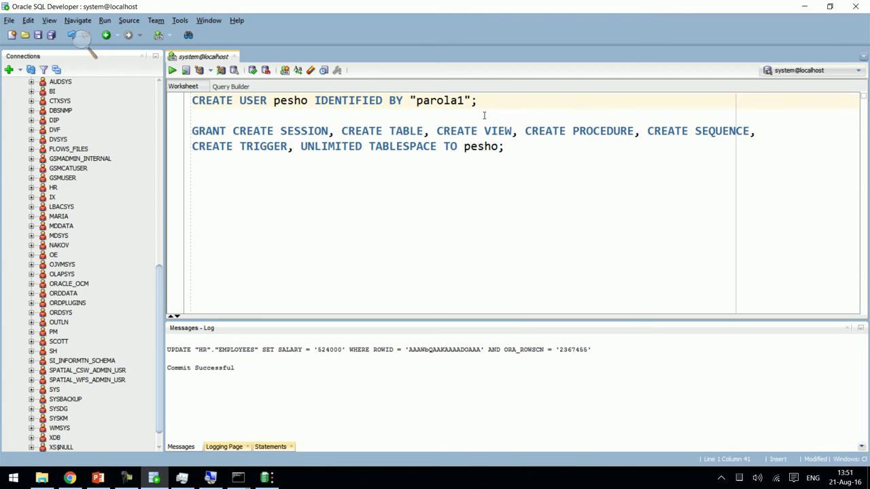
drag(232, 130, 436, 151)
text(DBA TO pesho;)
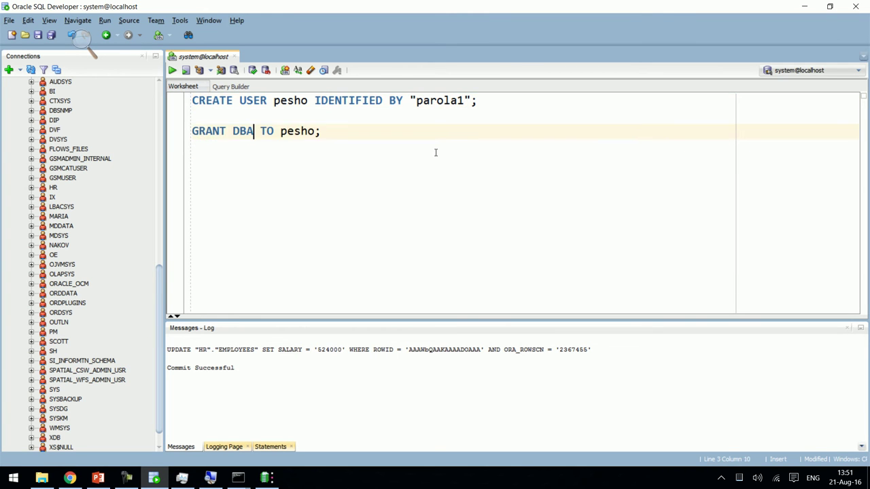
key(ctrl+z)
key(ctrl+z)
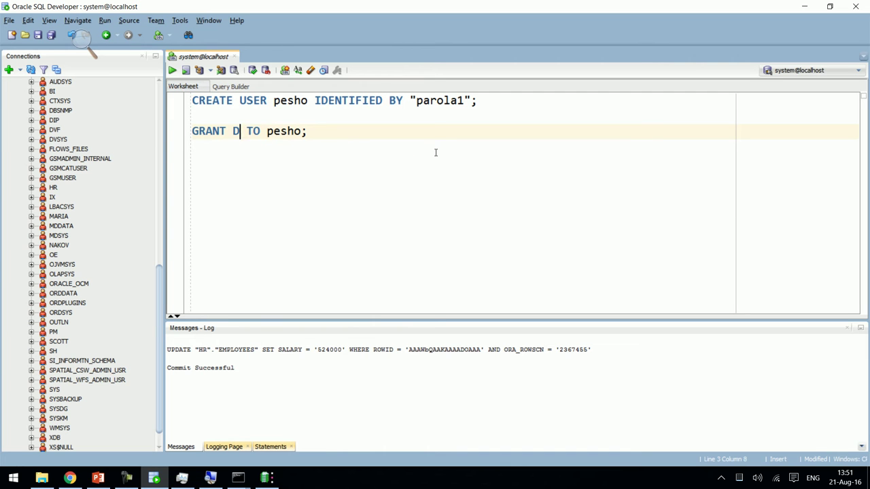
key(ctrl+z)
click(247, 146)
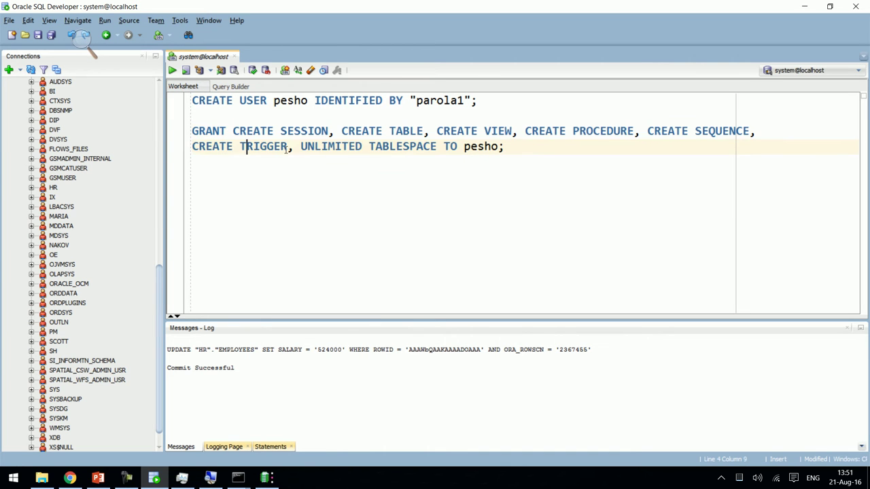
Run the script and enlarge the output to reveal the full ORA-47410 realm-violation error
click(185, 70)
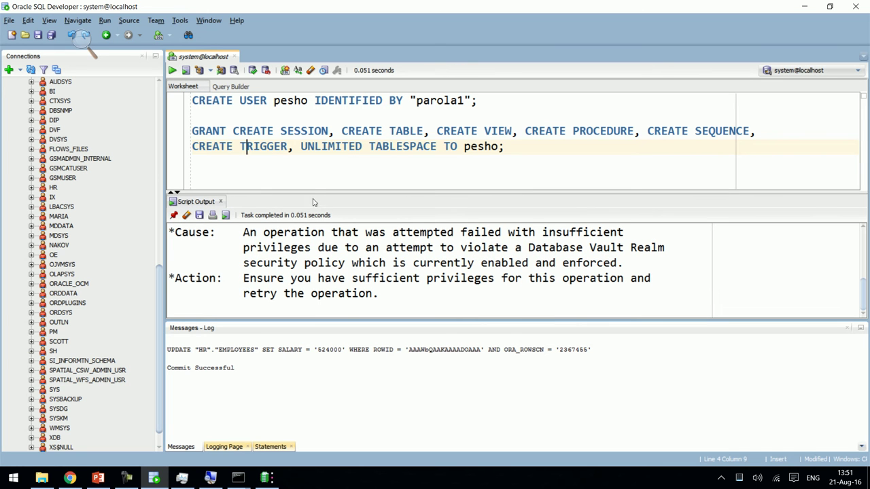
drag(314, 192, 319, 167)
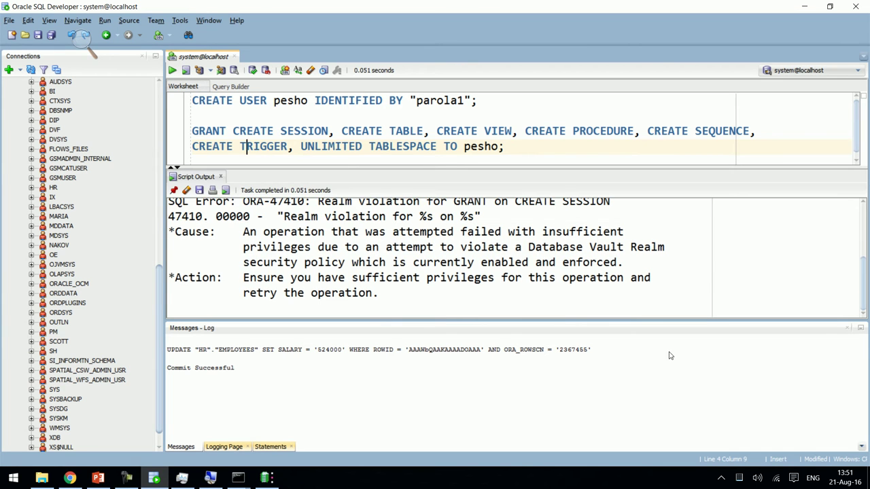
click(860, 328)
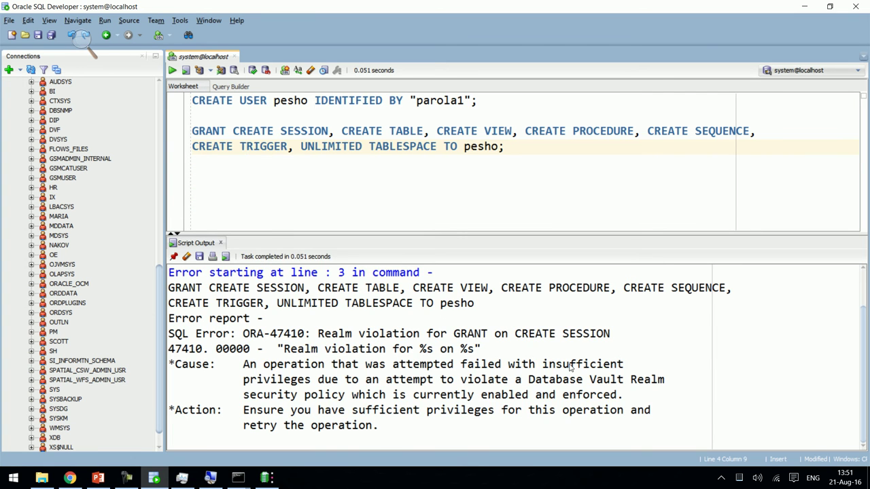
click(267, 478)
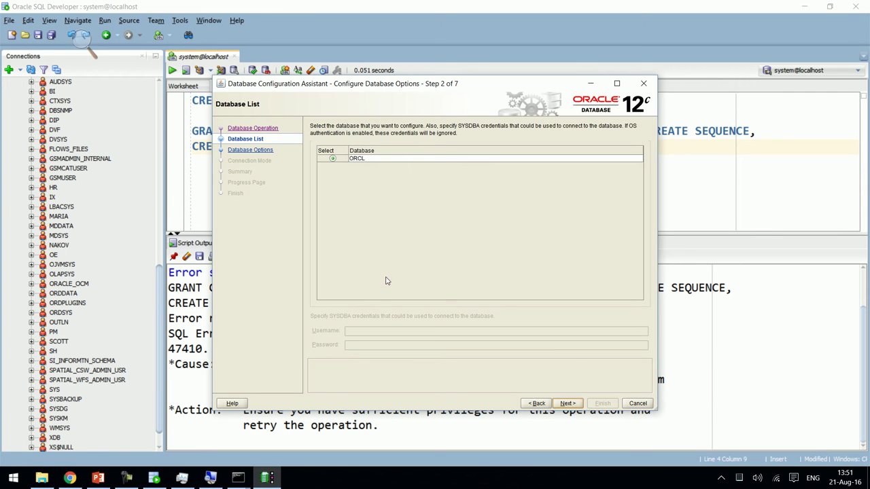
Dismiss the Database Vault error and switch the assistant's operation to creating a new database
click(575, 404)
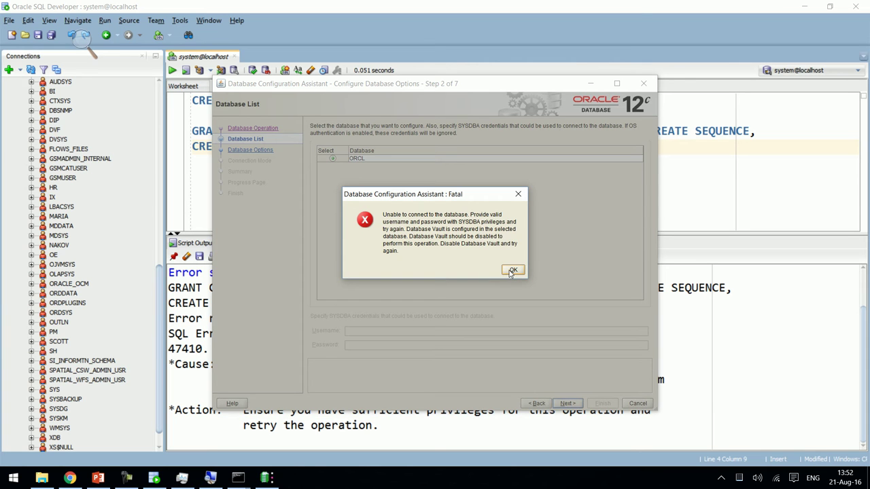
click(512, 271)
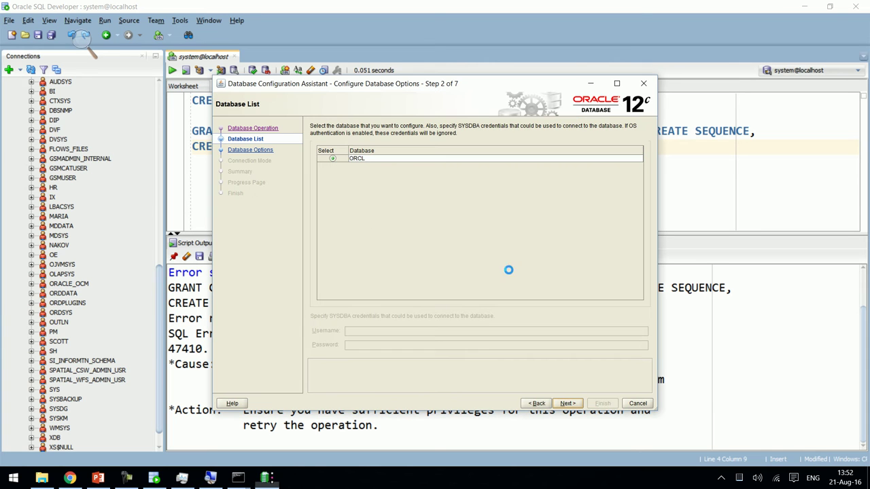
click(333, 159)
click(255, 128)
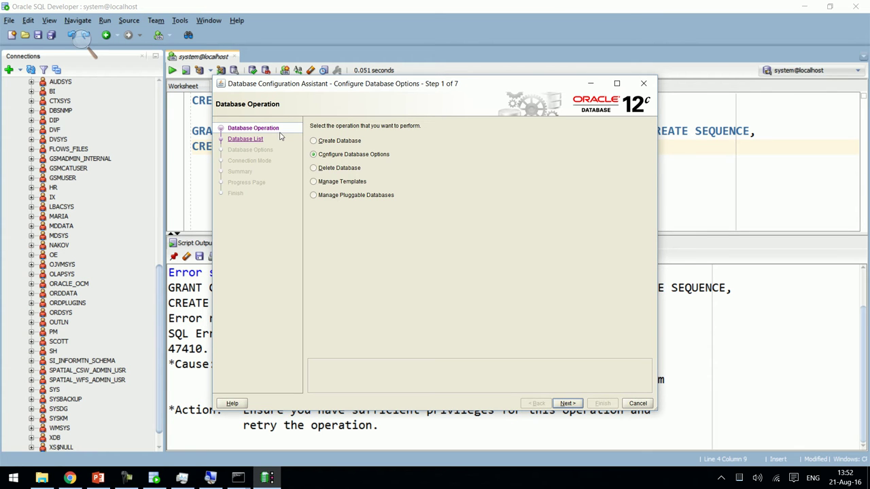
click(314, 141)
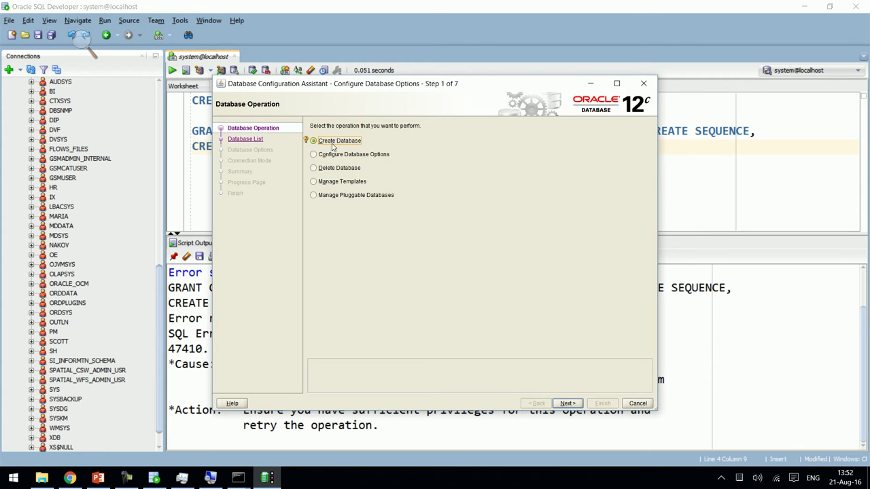
click(567, 403)
Set orcl2 to File System storage and AL32UTF8, enter the admin password, and disable container database
click(433, 139)
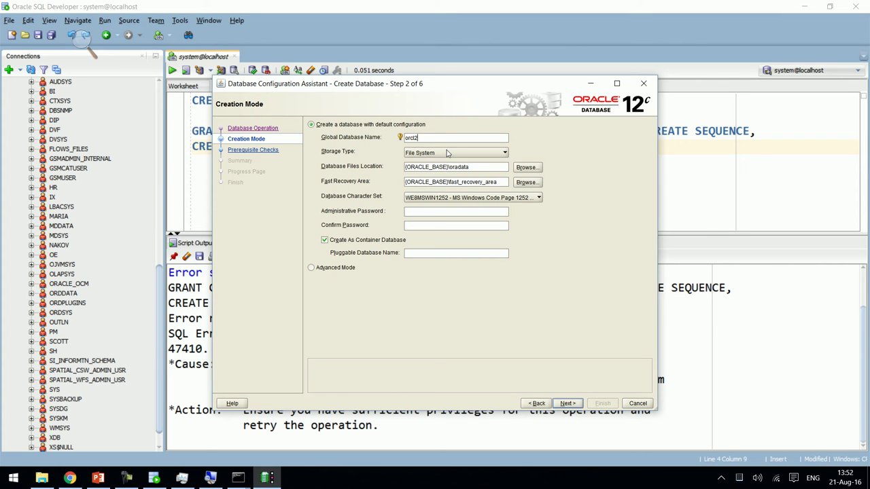
click(447, 154)
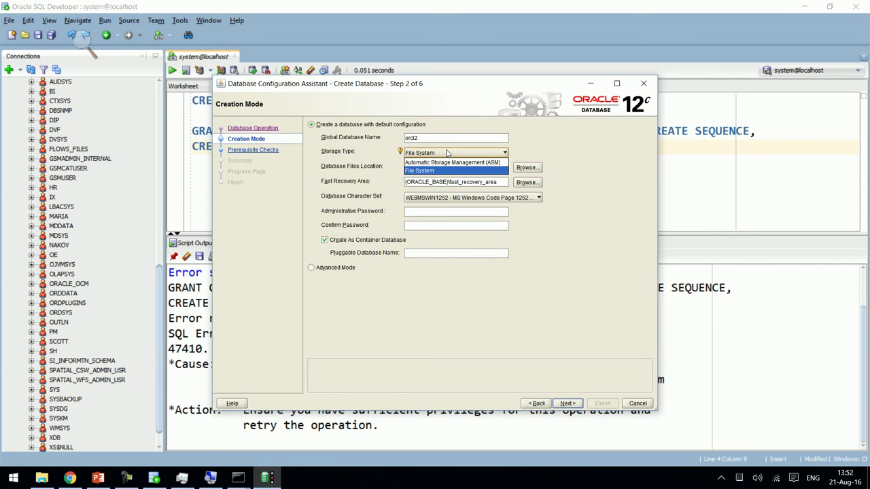
click(447, 153)
click(472, 198)
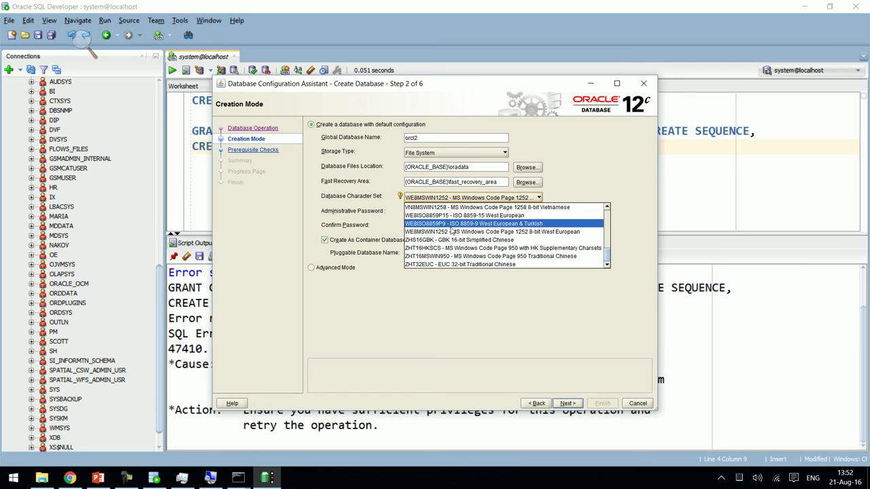
scroll(459, 238, up, 5)
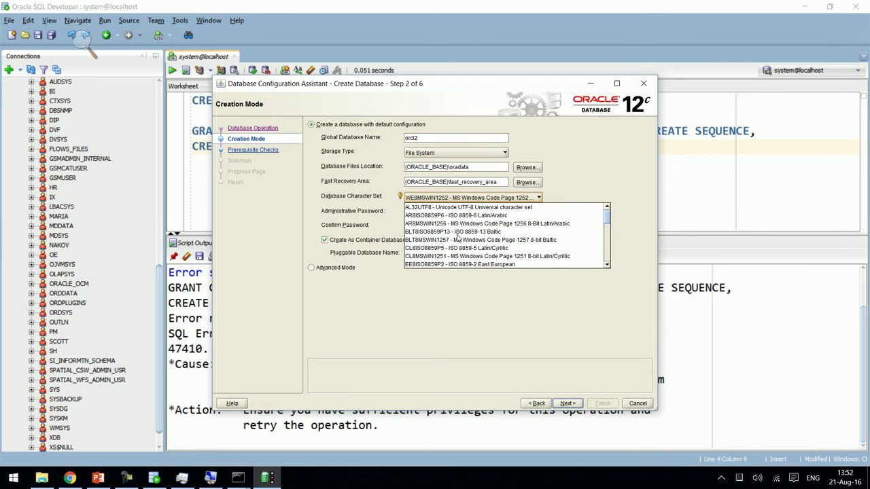
click(458, 209)
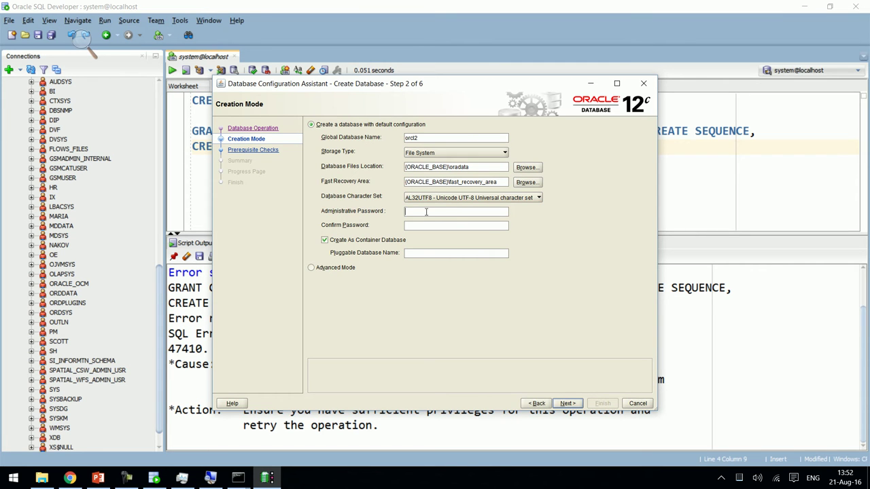
key(Tab)
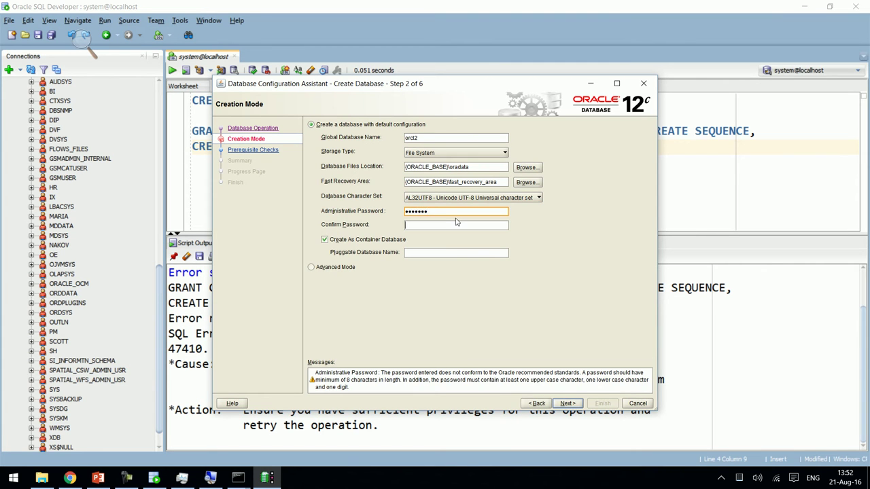
key(Tab)
click(404, 241)
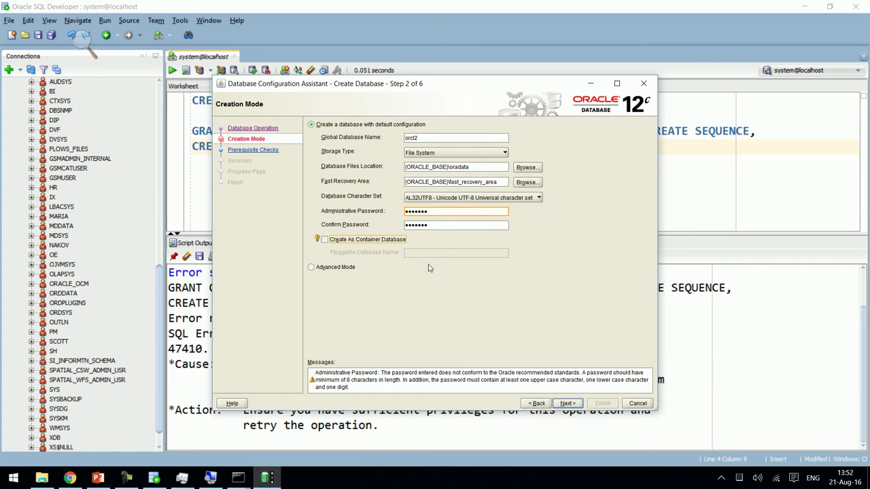
Accept the weak-password warning and start creating the orcl2 database
click(568, 403)
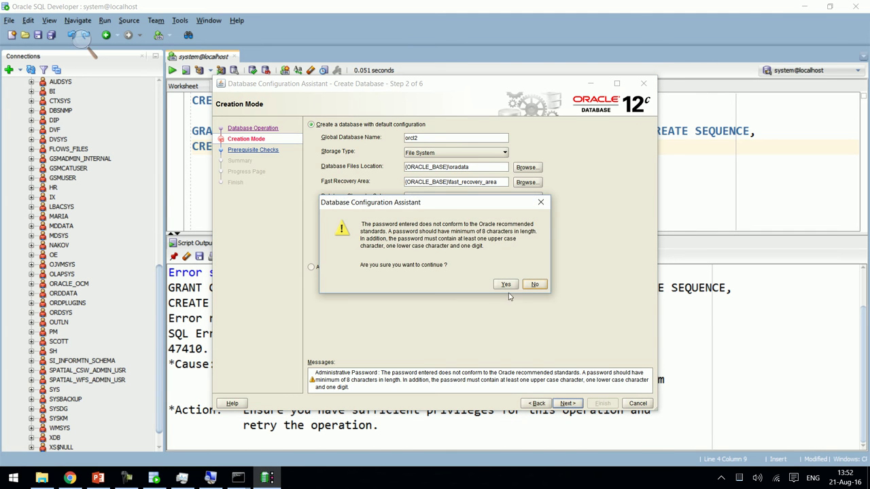
click(505, 285)
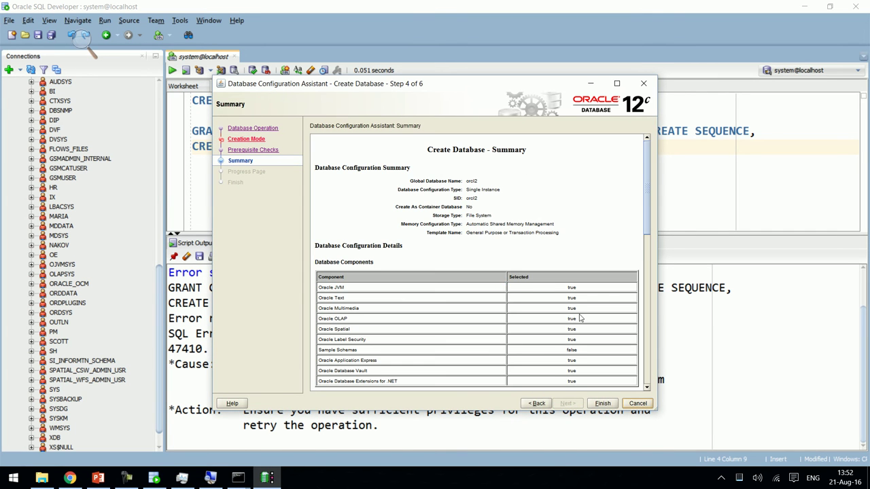
drag(647, 229, 650, 390)
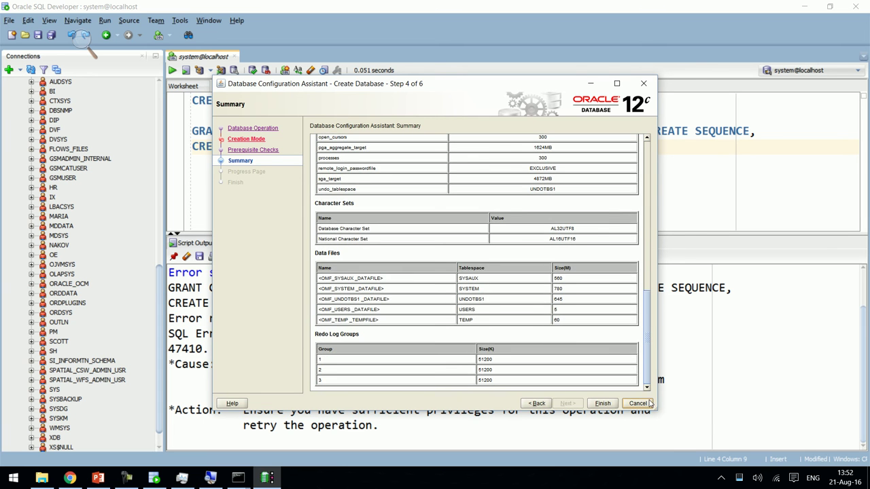
click(601, 403)
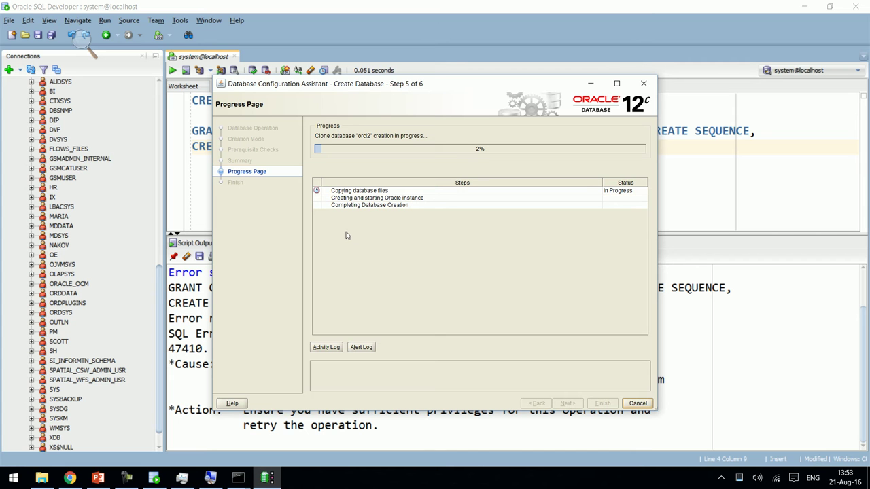
drag(382, 86, 407, 85)
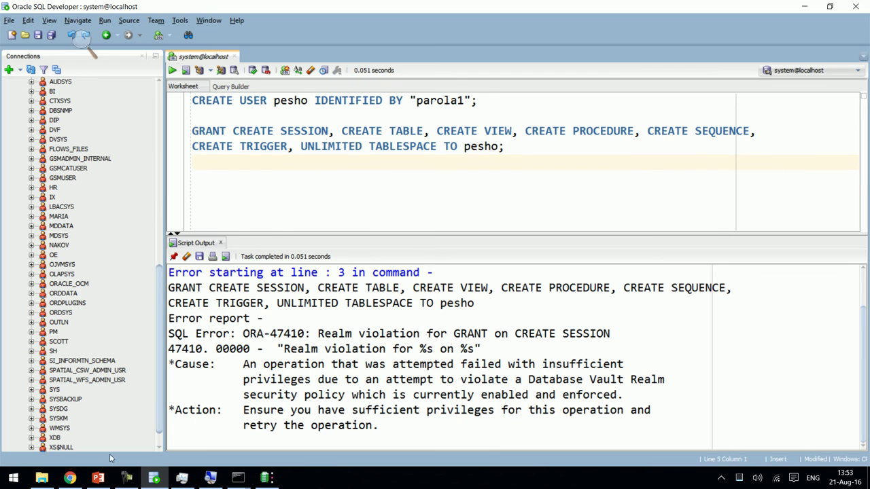
Collapse the system connection's Other Users and tree, then open the nakov connection
click(98, 477)
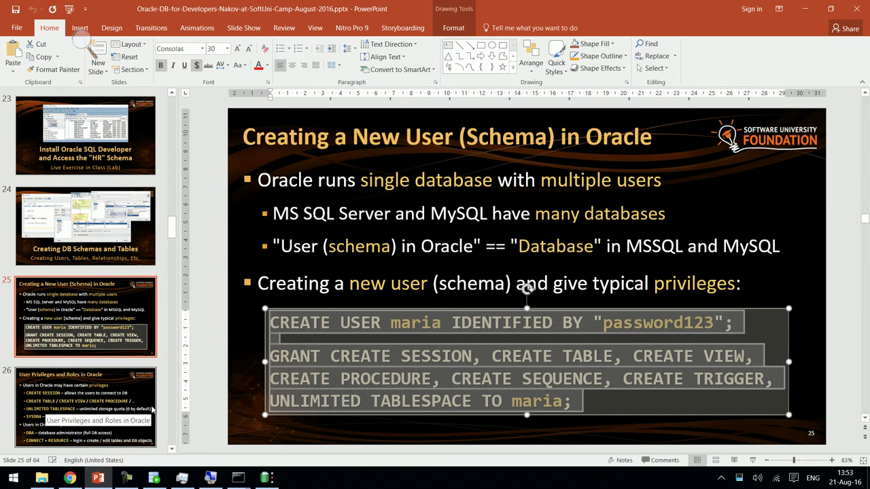
key(alt+Tab)
scroll(59, 221, up, 4)
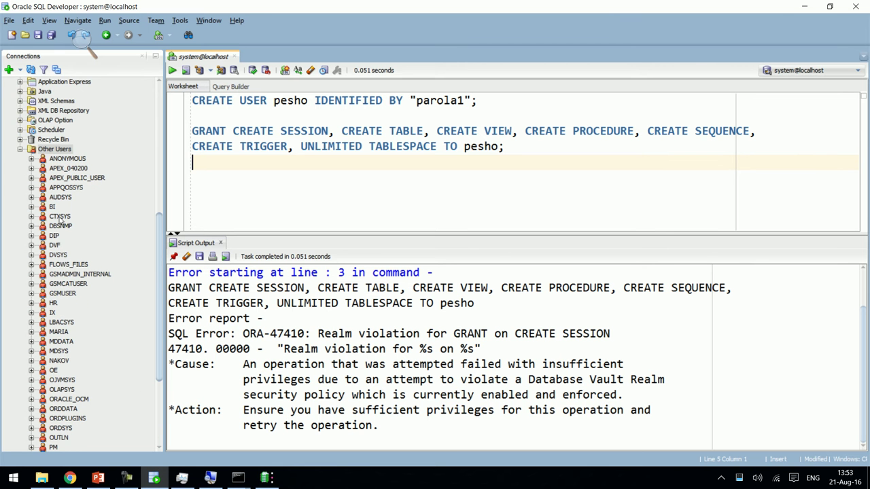
double_click(38, 147)
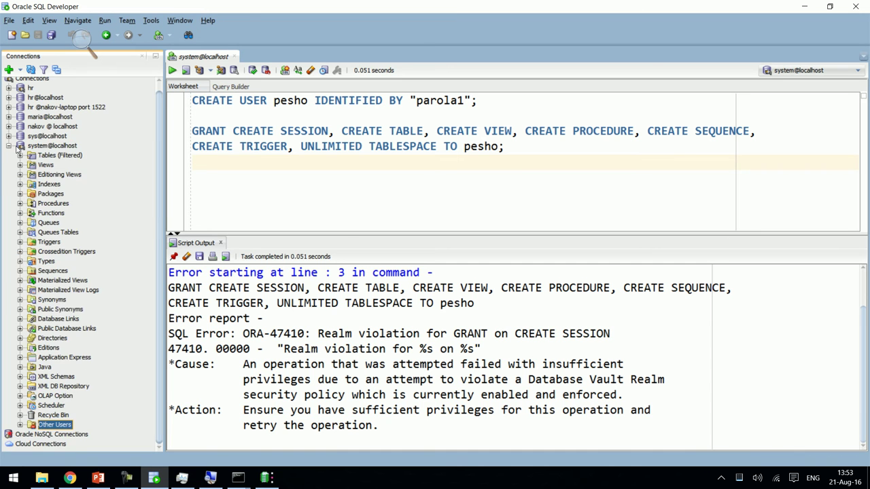
double_click(18, 146)
double_click(38, 133)
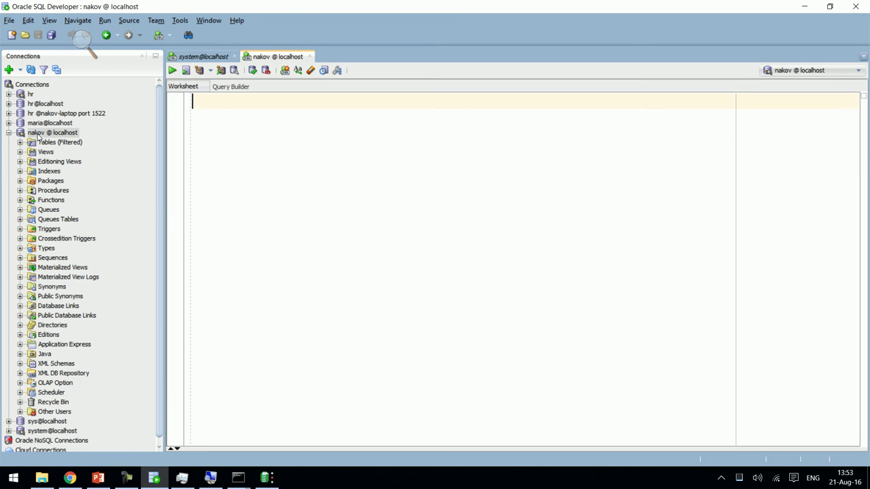
Expand nakov's Other Users list and locate the MARIA user schema
double_click(54, 412)
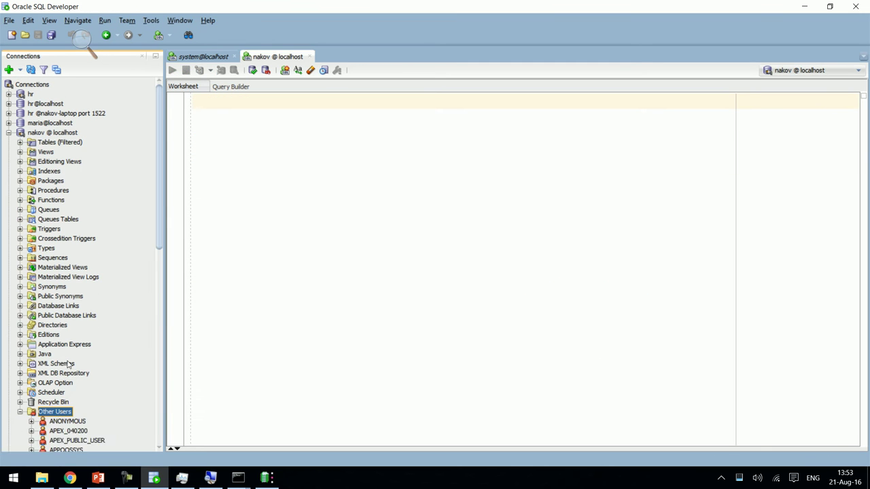
scroll(73, 330, down, 8)
scroll(72, 332, down, 1)
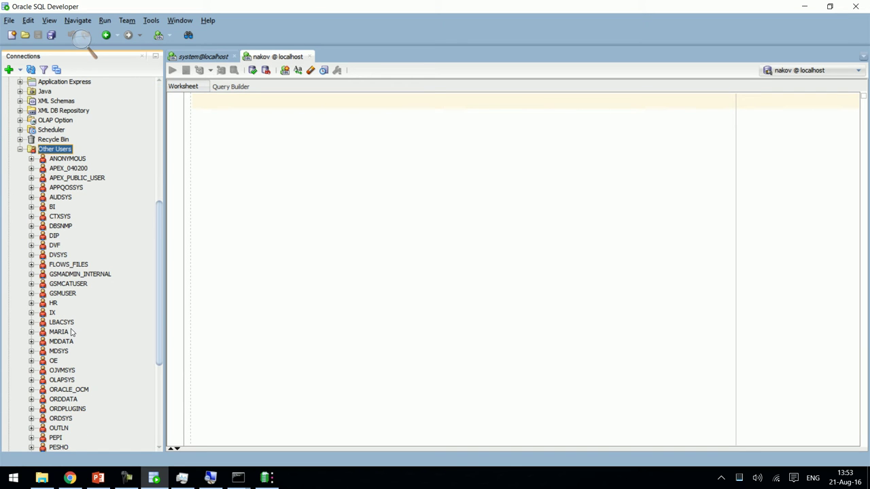
scroll(73, 332, down, 4)
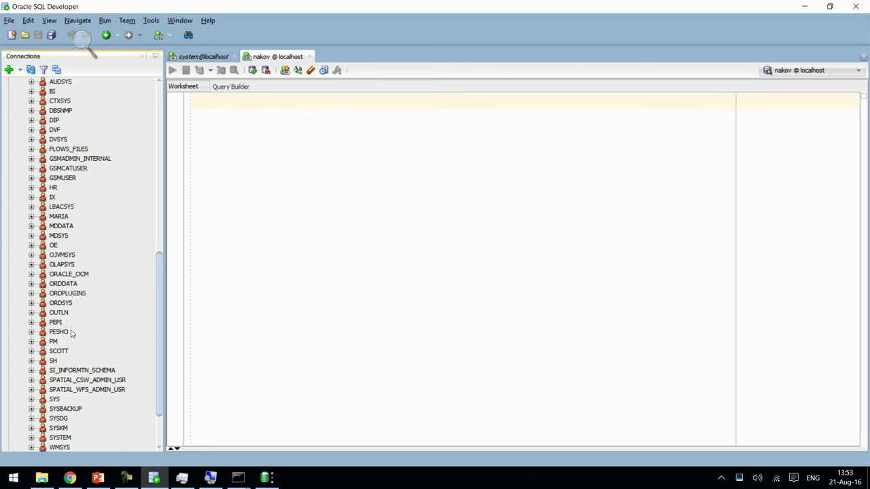
scroll(72, 333, down, 3)
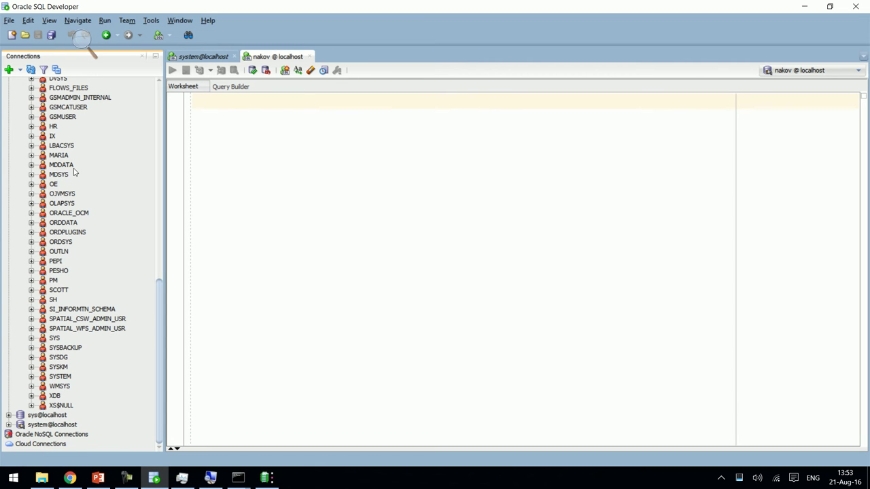
scroll(73, 170, up, 2)
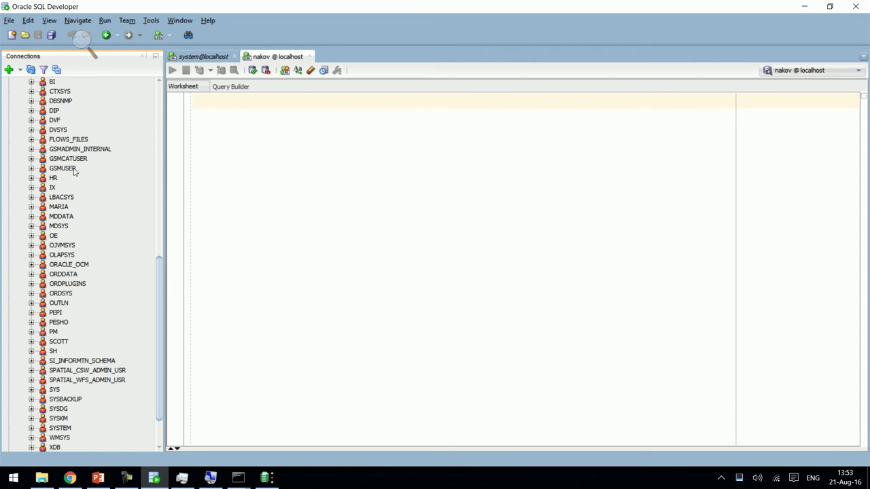
click(60, 210)
text(na)
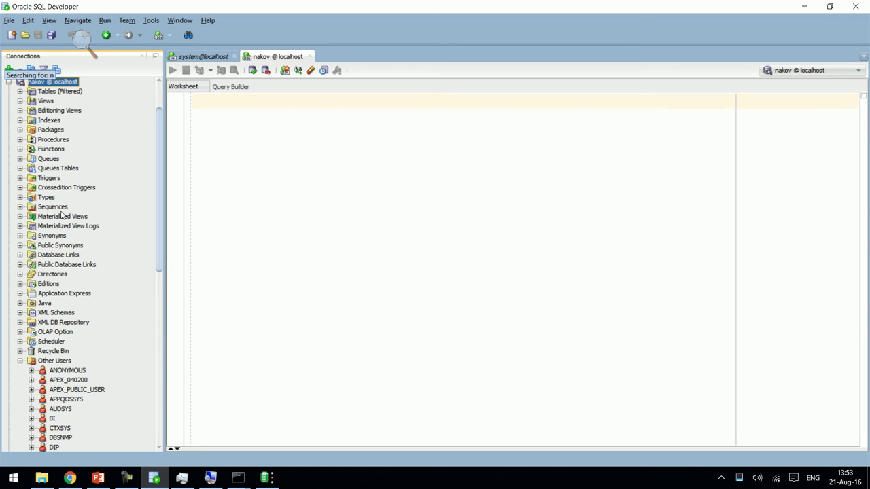
Collapse nakov's connection, connect as maria, and expand maria's Other Users list
click(62, 360)
click(21, 360)
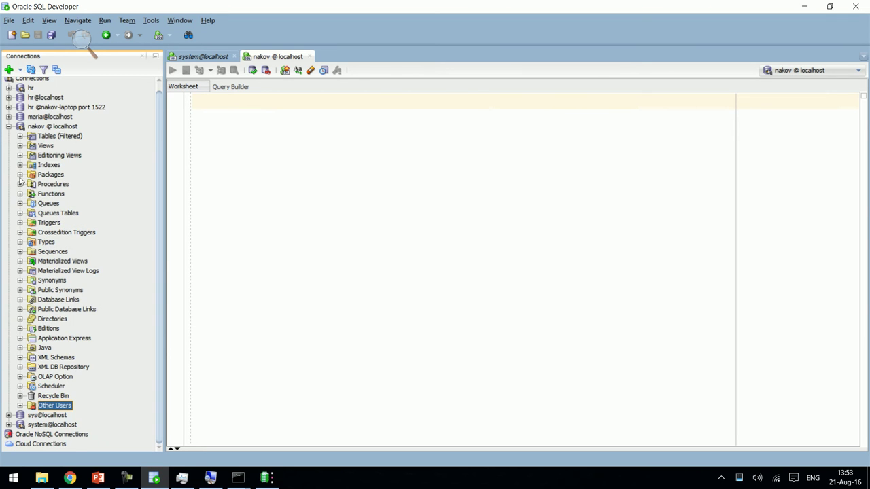
click(8, 126)
click(9, 123)
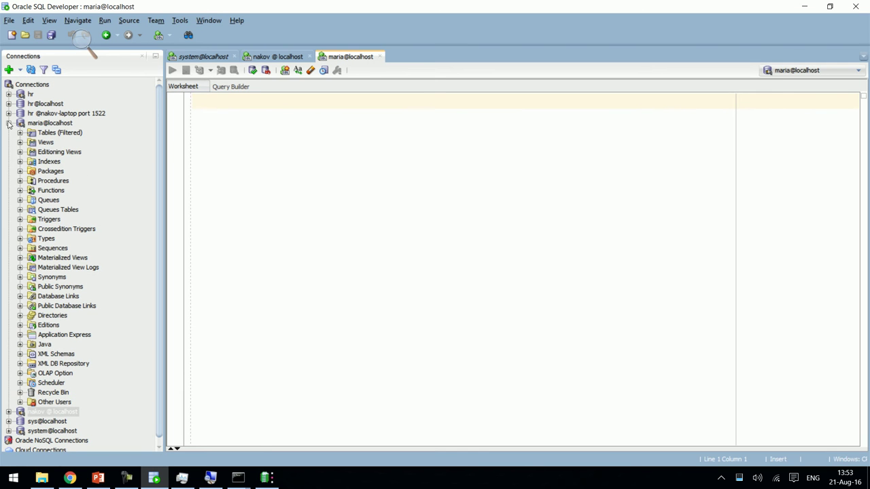
double_click(41, 400)
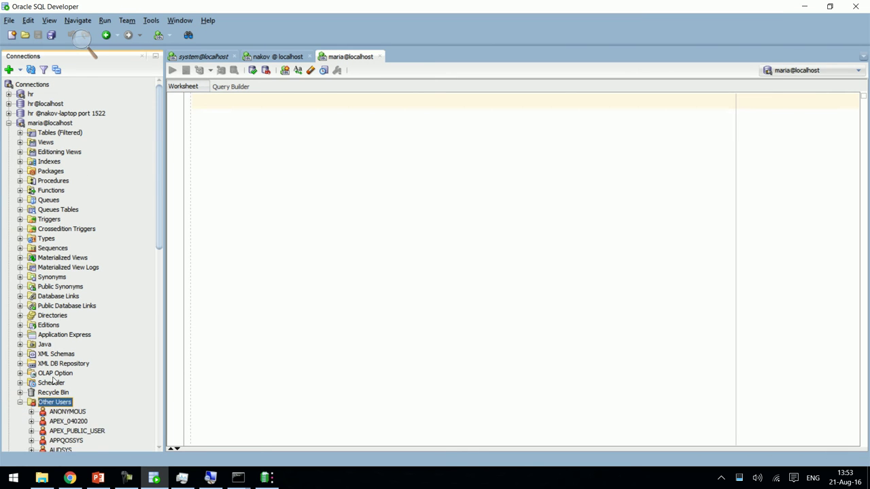
right_click(57, 398)
click(85, 430)
click(325, 126)
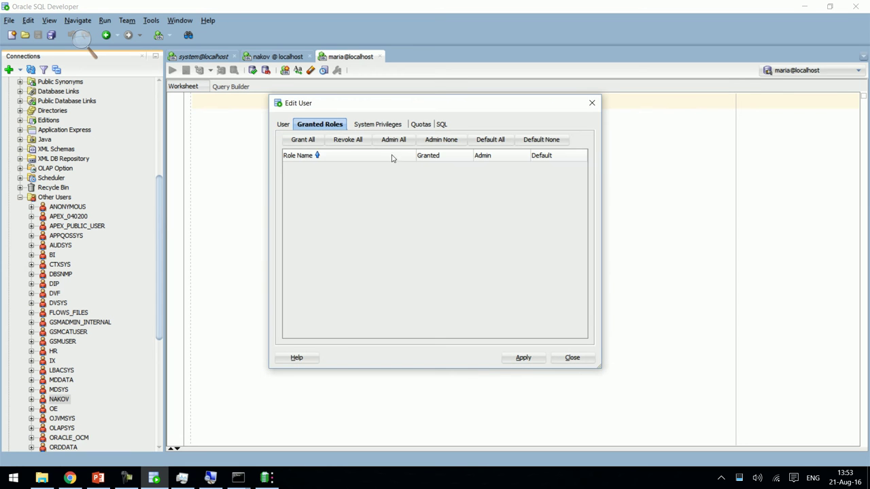
click(377, 126)
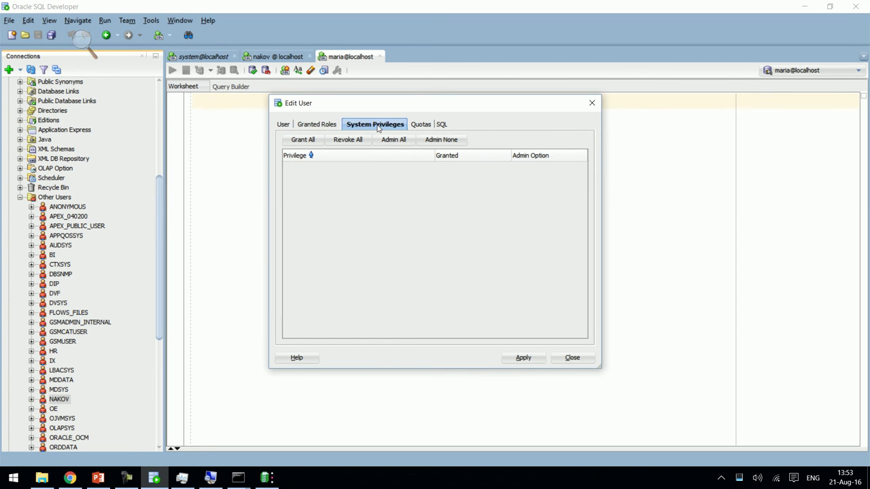
click(323, 126)
click(282, 126)
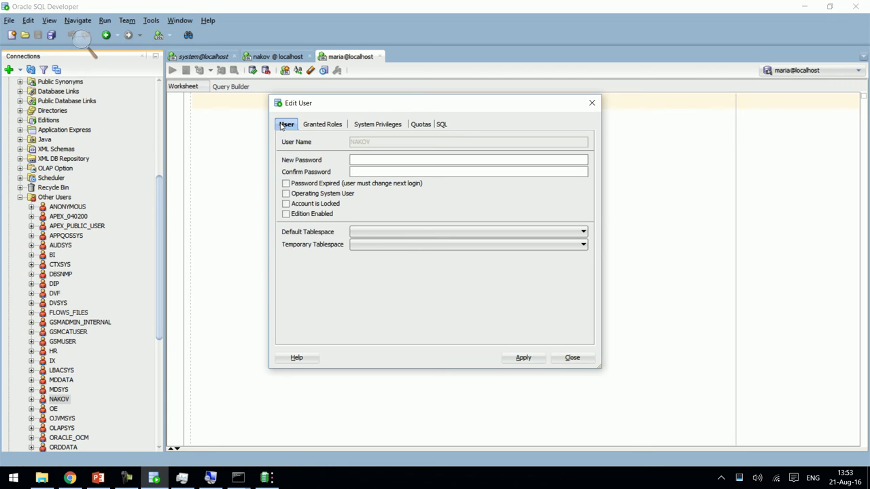
key(Escape)
scroll(79, 397, down, 2)
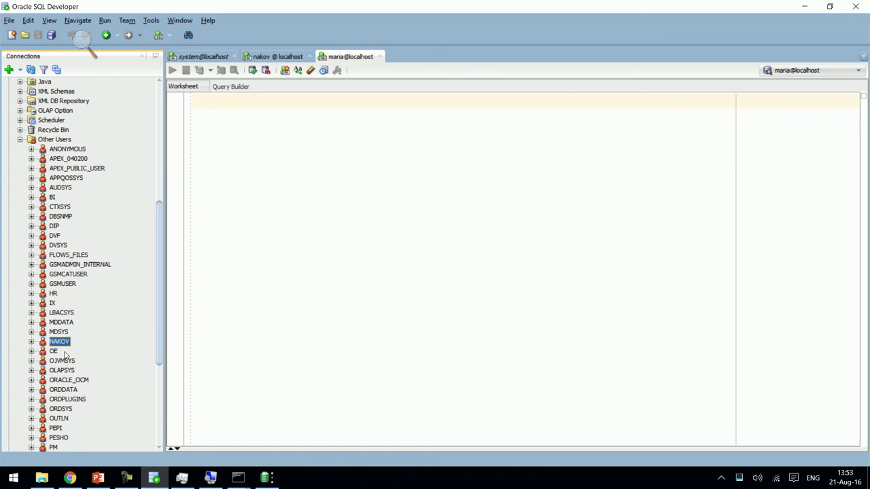
click(21, 139)
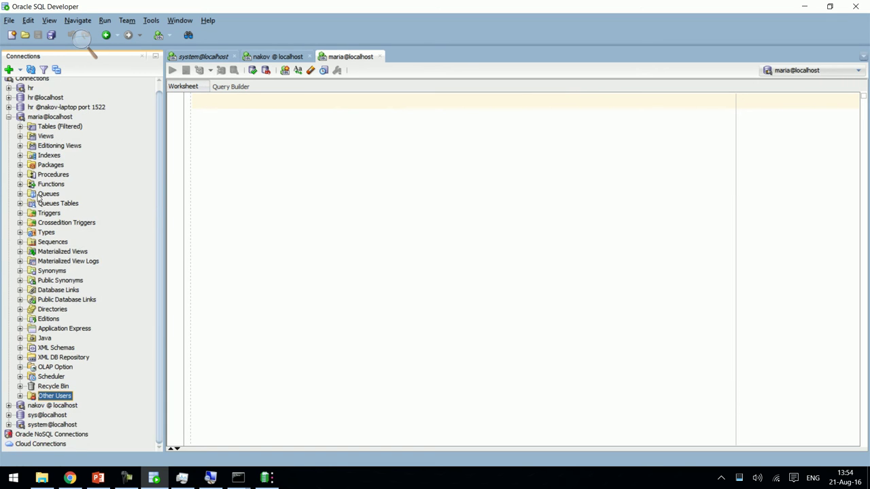
click(9, 120)
double_click(28, 133)
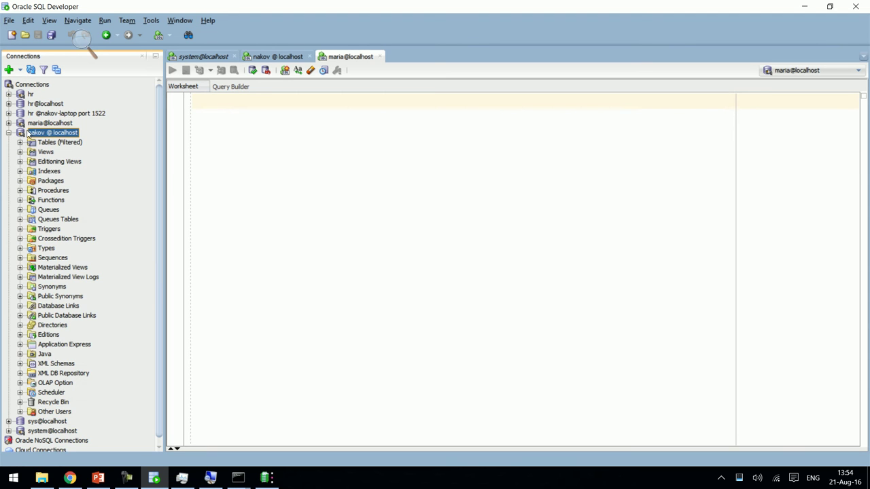
double_click(54, 411)
scroll(63, 372, down, 2)
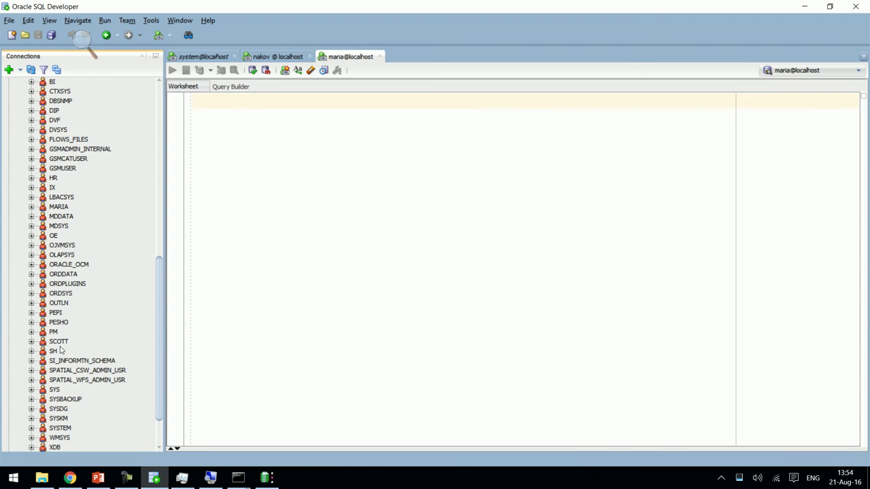
click(61, 206)
right_click(62, 208)
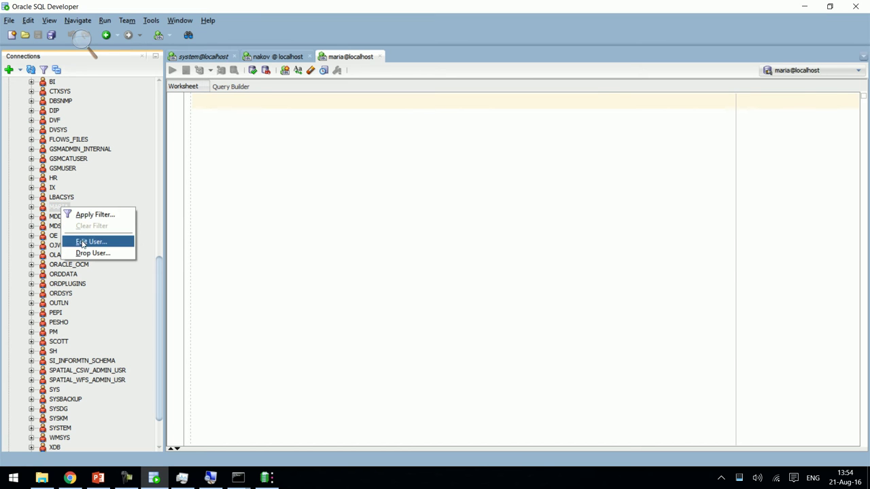
click(82, 242)
click(338, 126)
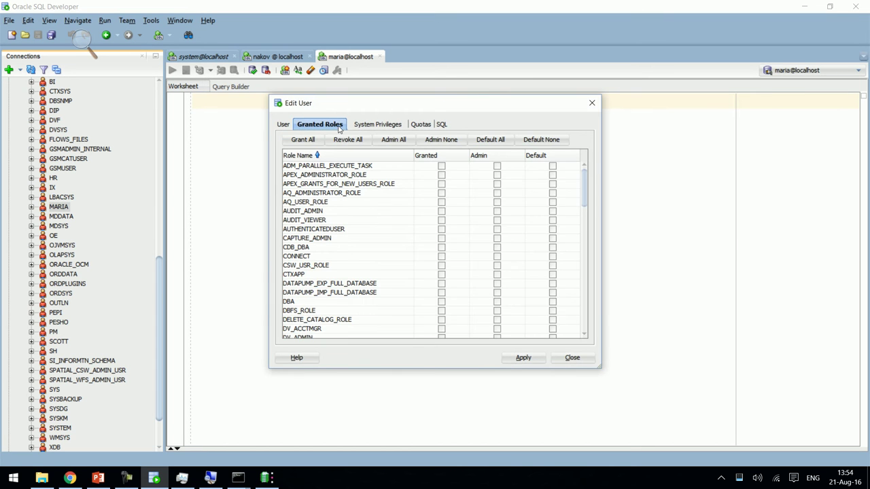
click(450, 156)
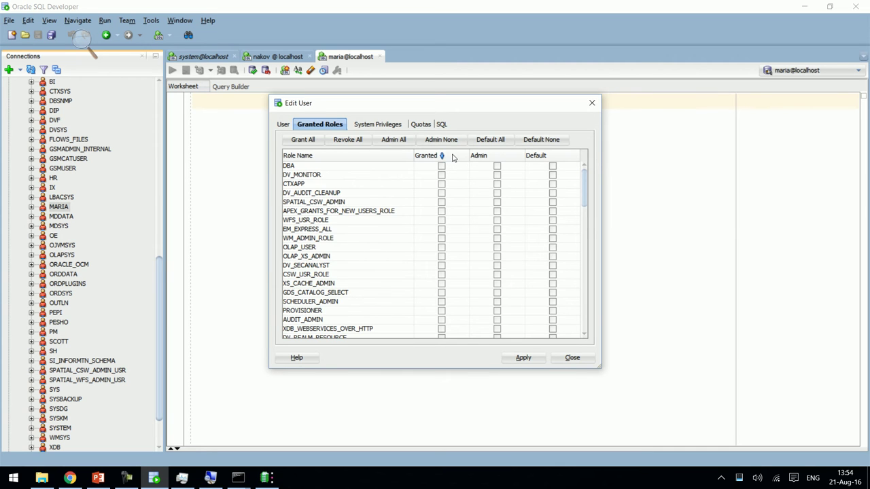
click(377, 124)
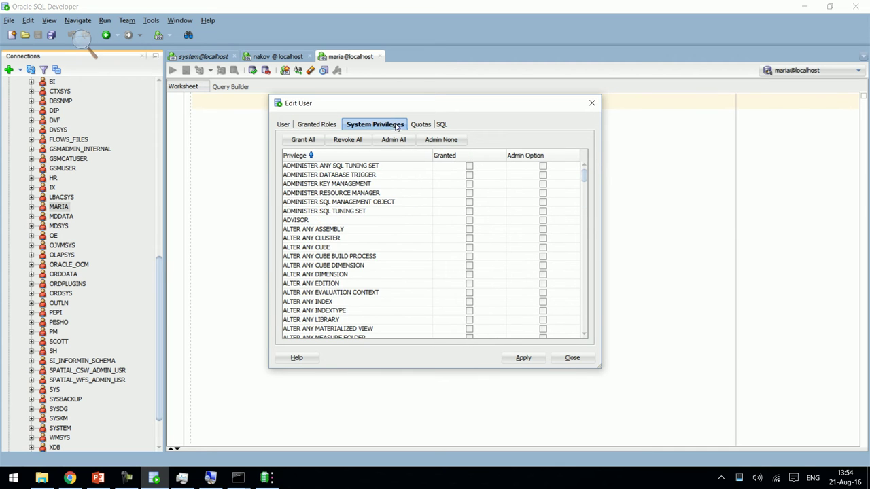
click(487, 157)
click(487, 158)
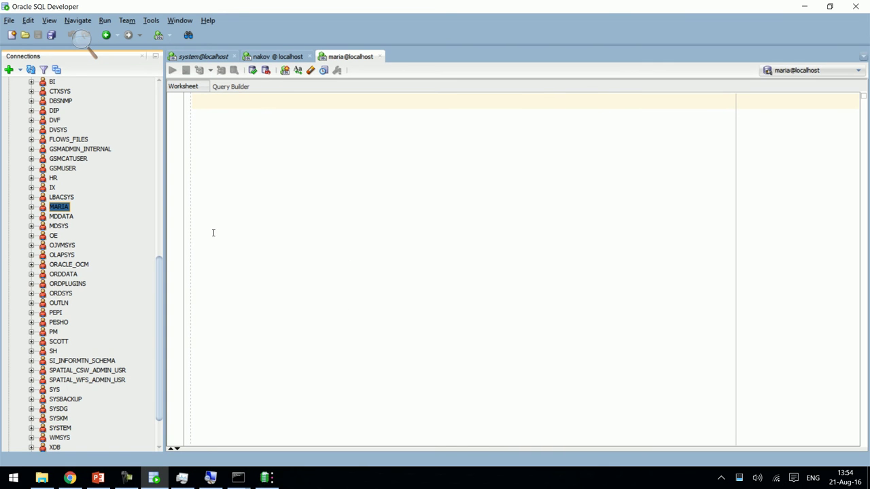
Expand maria's connection objects and copy the SQL code from the user-creation slide
scroll(112, 236, up, 10)
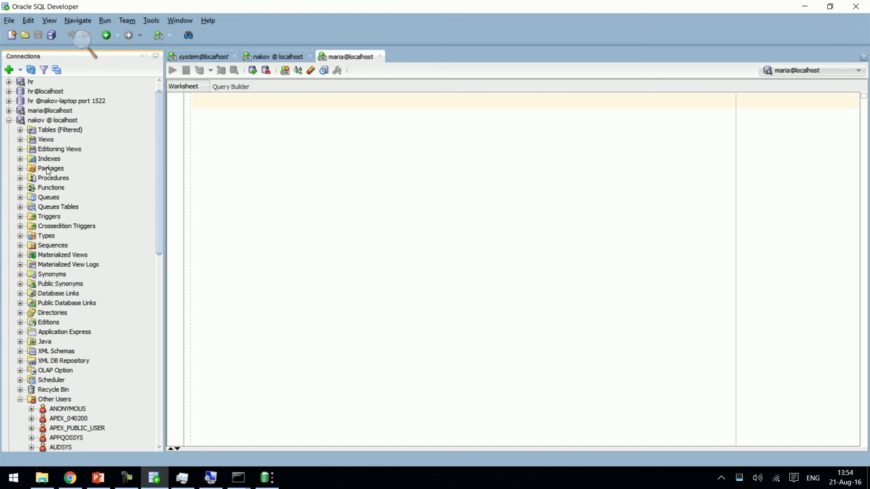
click(8, 120)
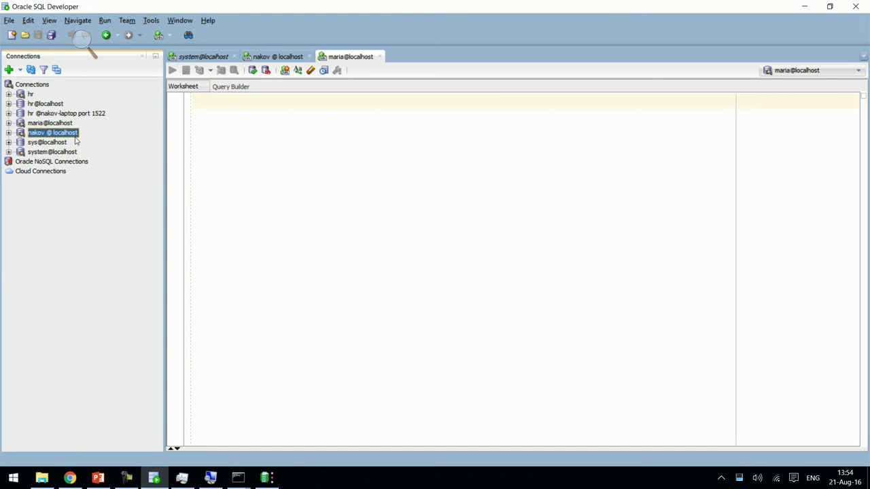
double_click(50, 123)
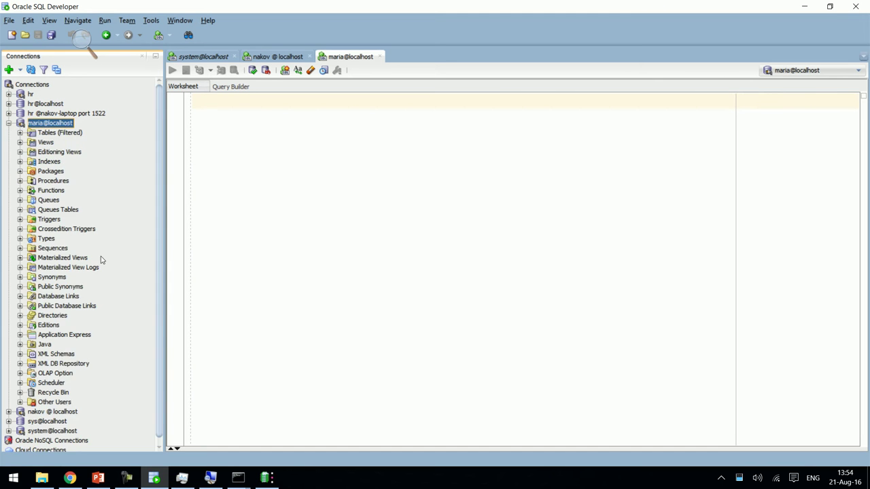
click(98, 477)
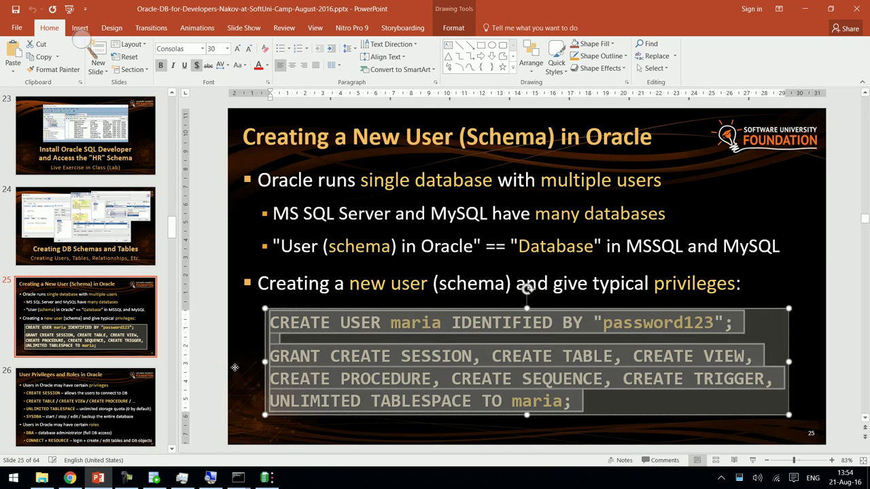
click(479, 350)
key(ctrl+a)
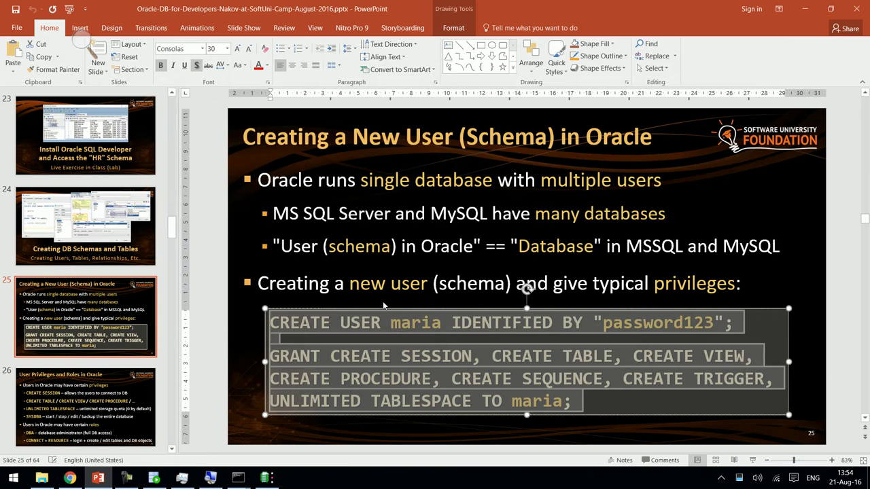
key(alt+Tab)
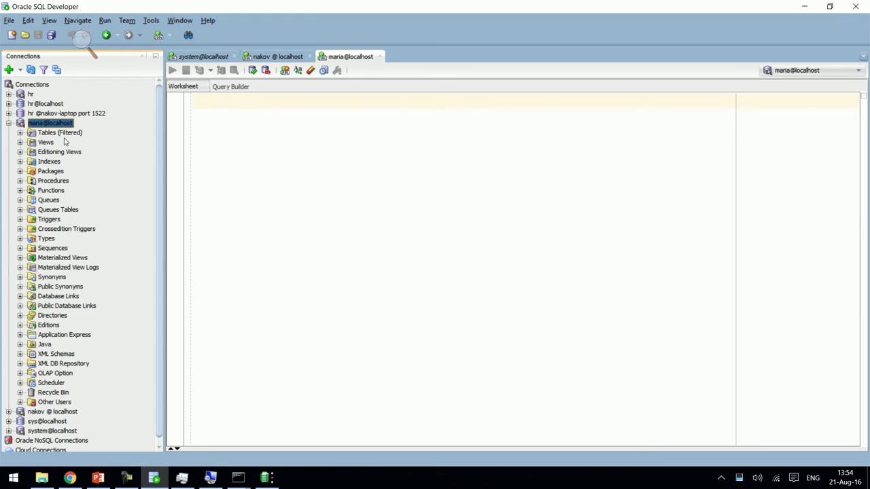
Create TABLE1 under maria's Tables with a single VARCHAR2(20) column COLUMN1
double_click(53, 133)
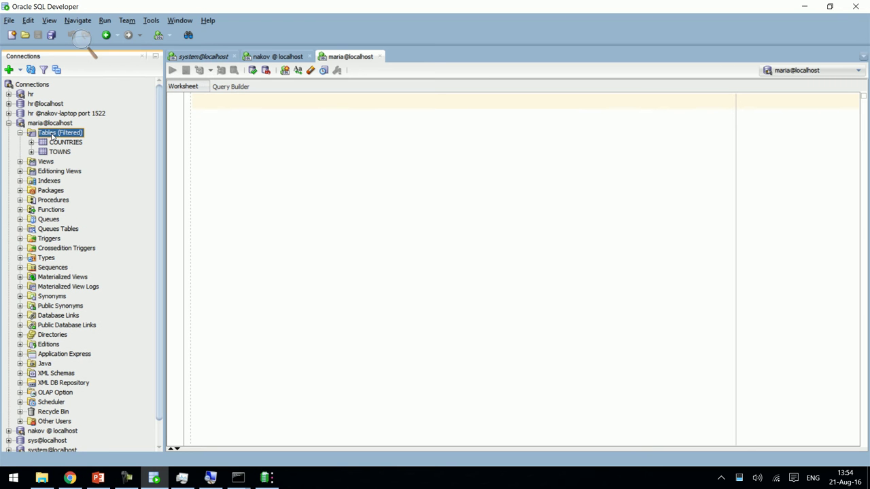
right_click(53, 134)
click(72, 140)
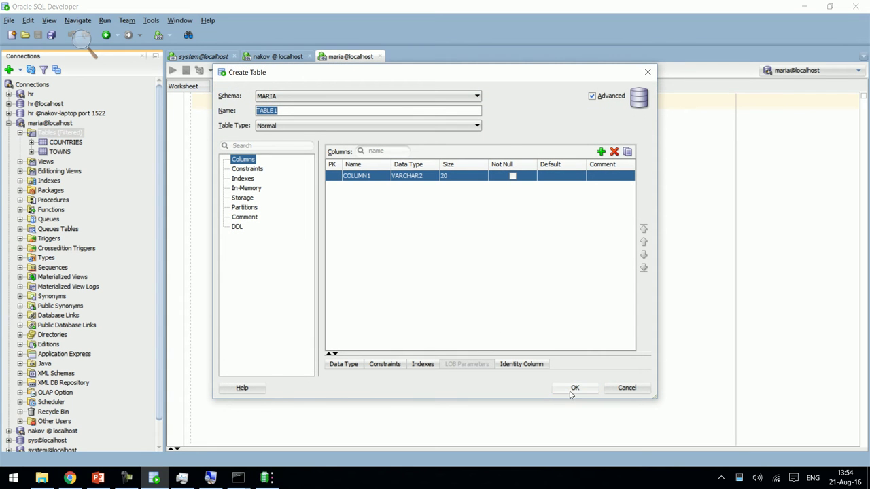
click(575, 388)
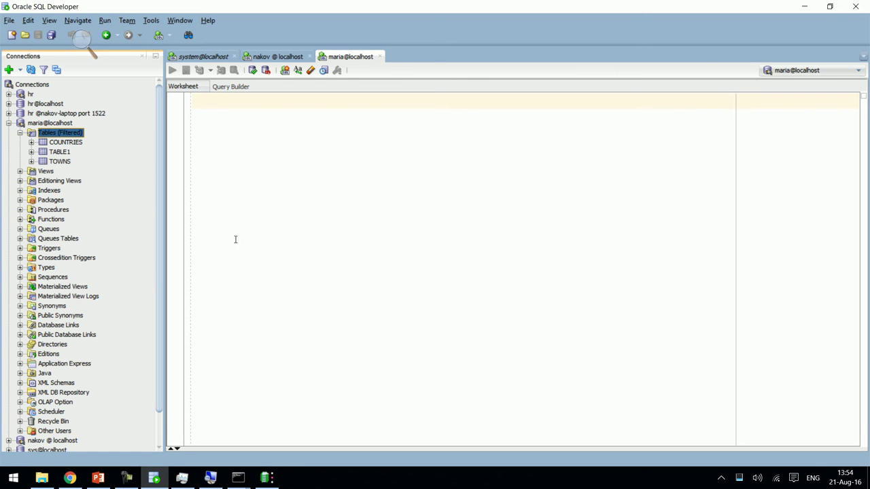
Insert rows 'sdfsdf' and 'aafsdasdf' into TABLE1's COLUMN1 and commit them
double_click(61, 152)
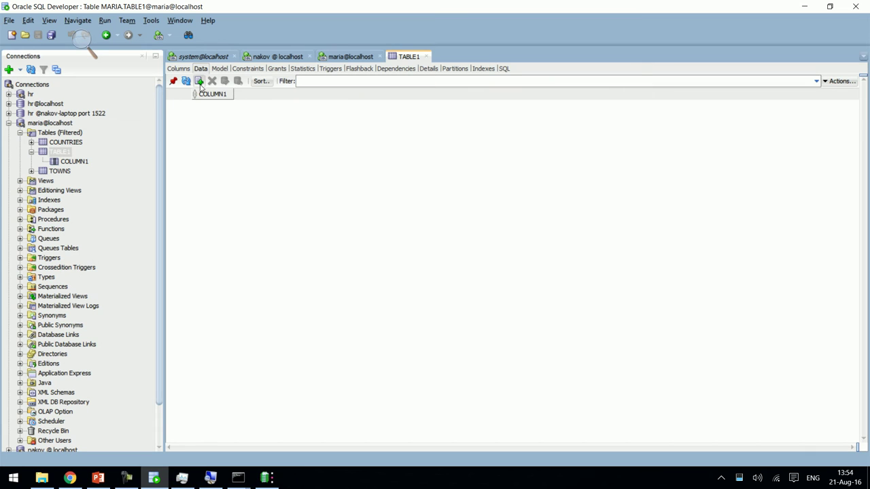
click(198, 81)
text(sdfsdf)
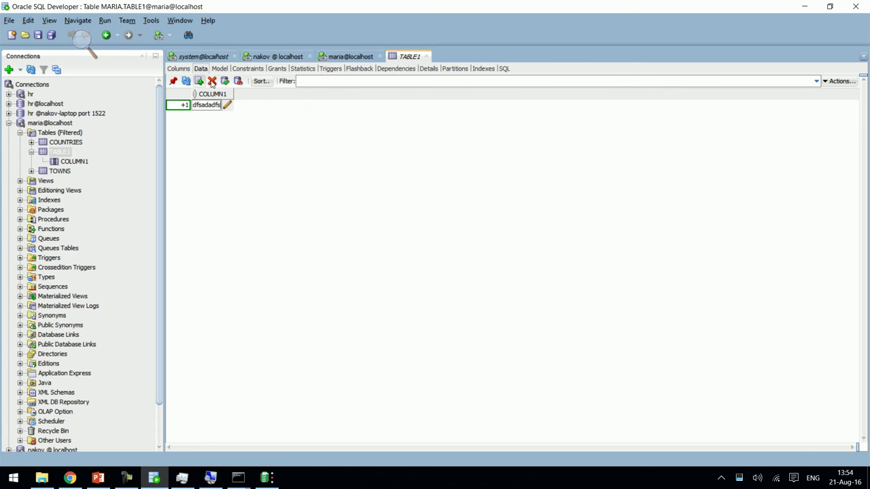
click(198, 81)
text(aafsdasdf)
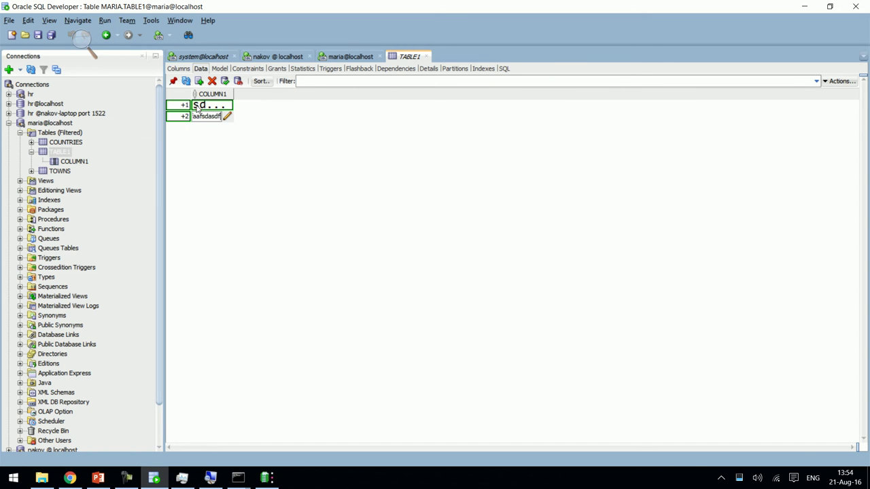
click(64, 132)
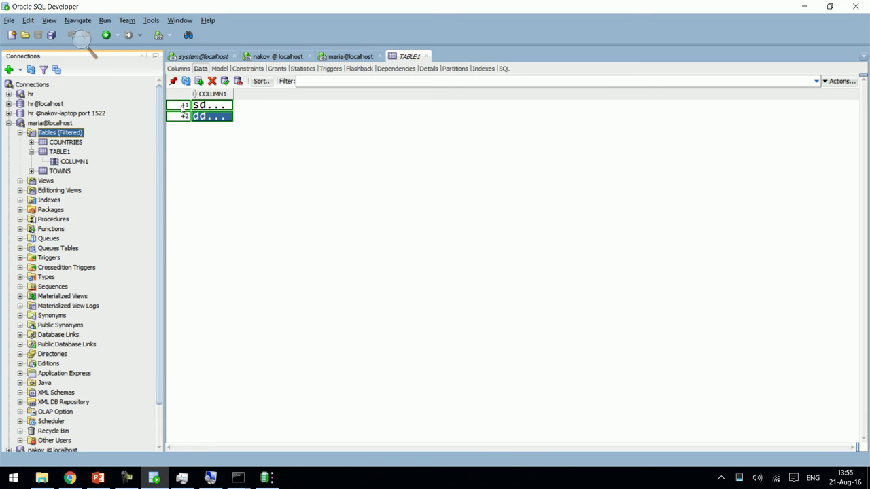
click(229, 87)
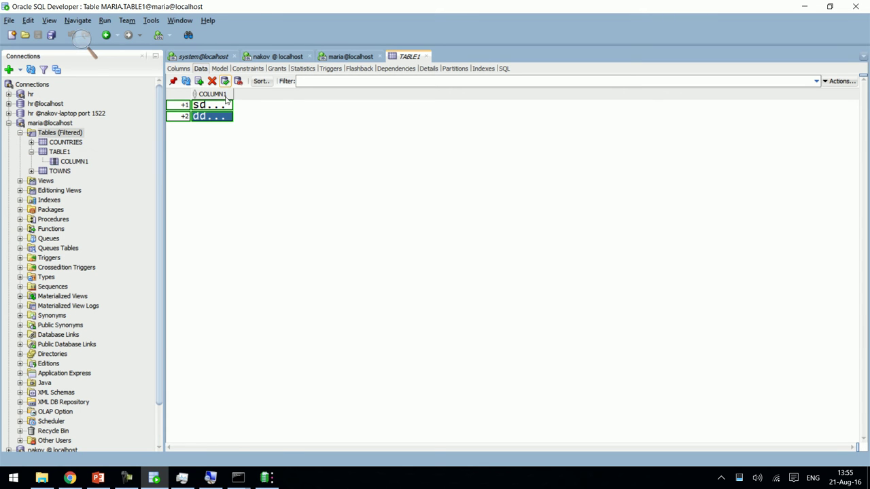
click(227, 81)
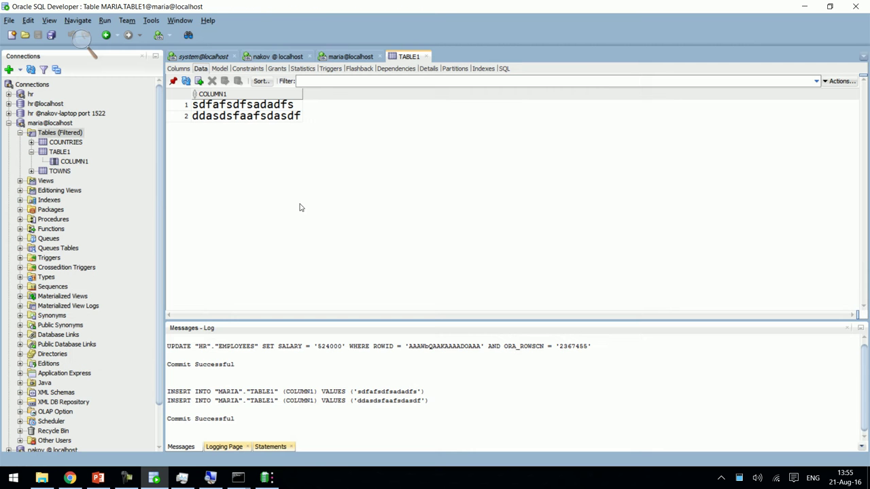
click(31, 151)
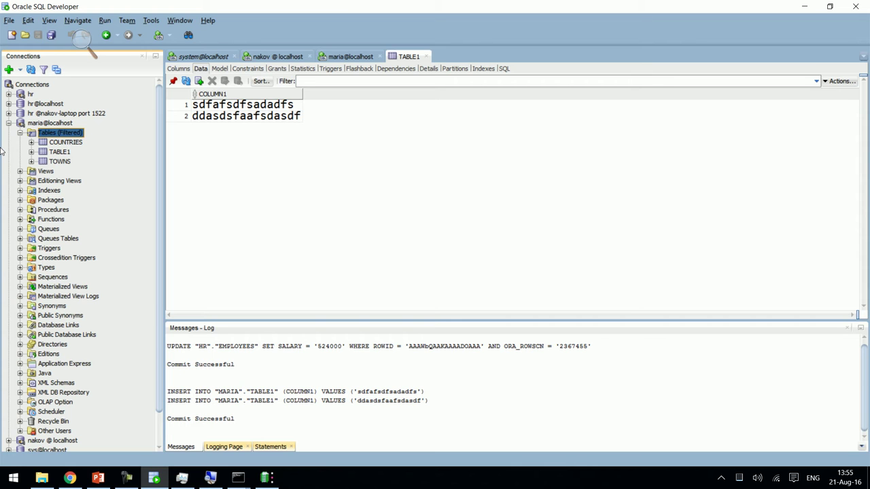
Drop TABLE1 with Cascade Constraints and Purge, then close its data tab
click(47, 153)
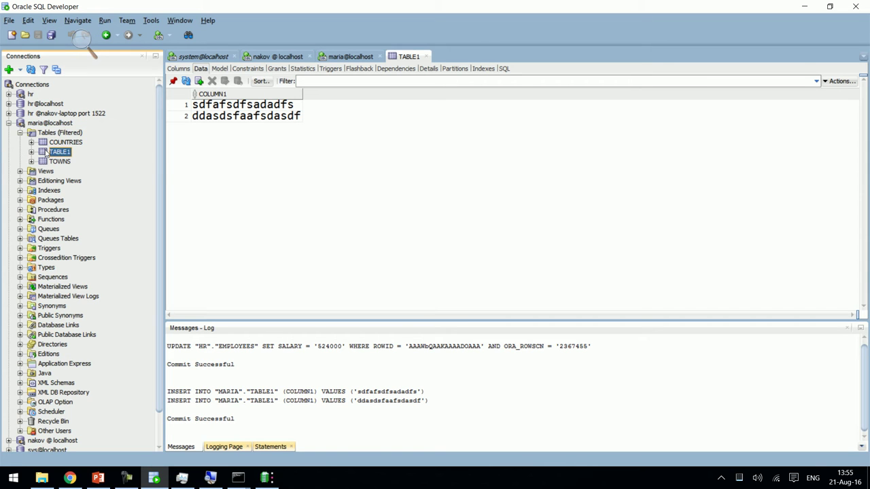
right_click(46, 153)
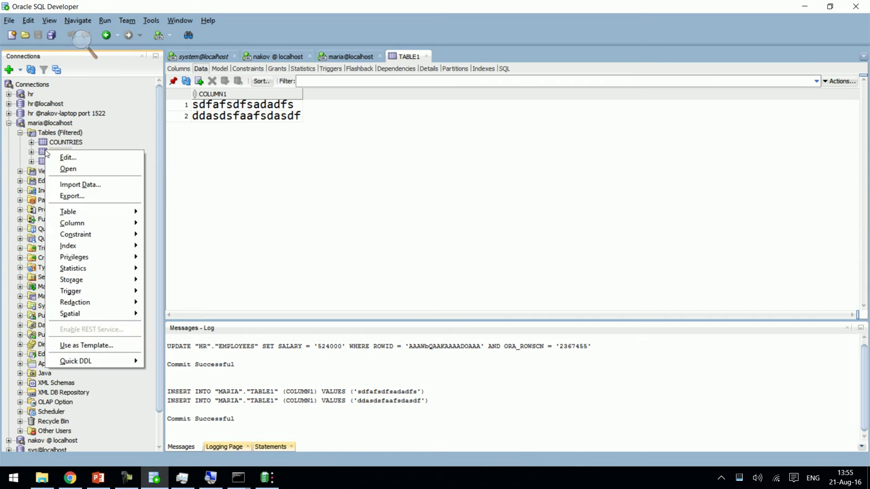
mouse_move(126, 223)
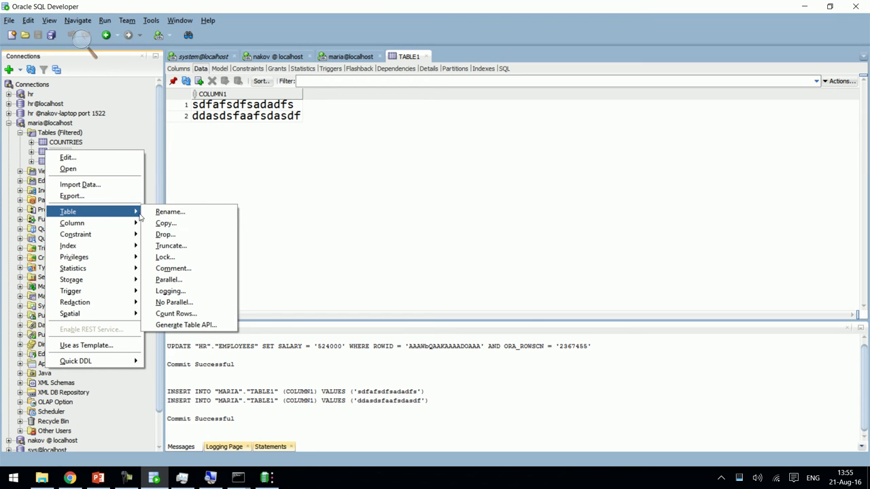
click(166, 233)
click(419, 218)
click(418, 232)
click(443, 307)
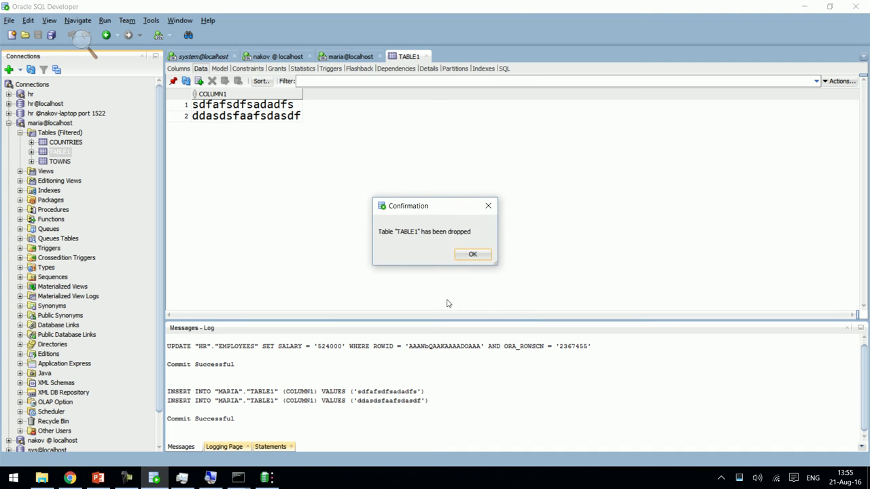
click(470, 255)
click(264, 476)
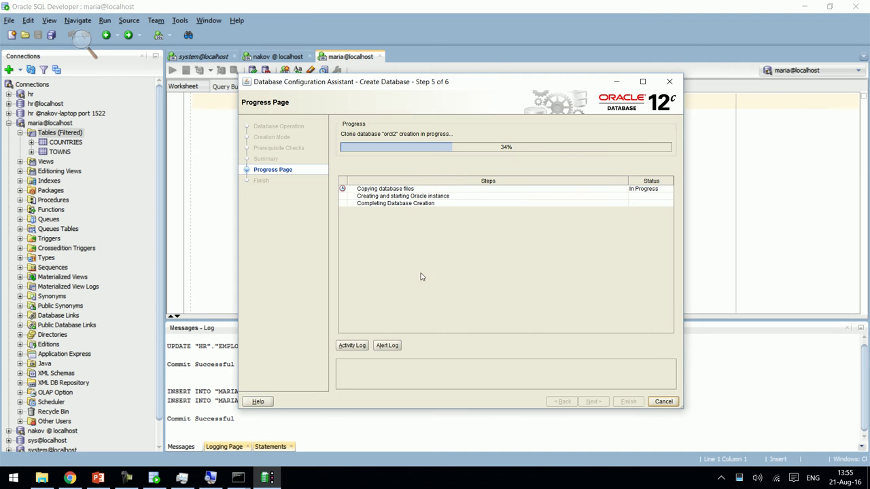
click(266, 476)
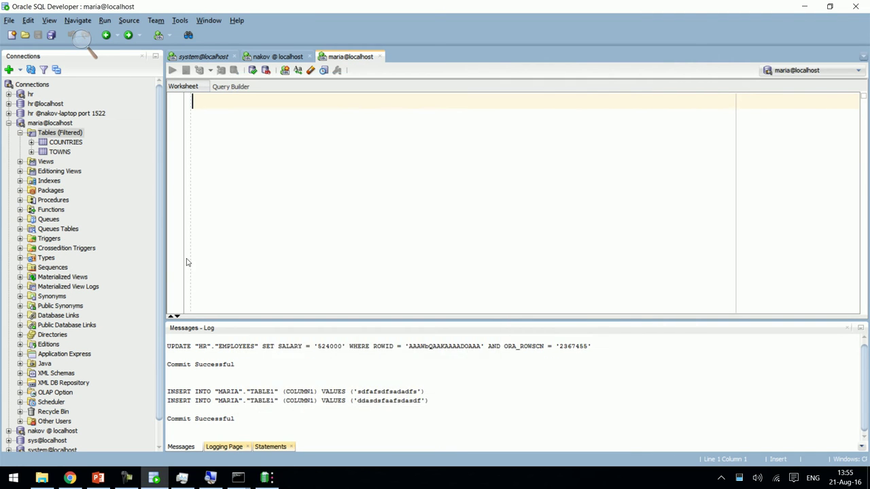
click(8, 127)
Disconnect the maria, nakov and hr connections
click(8, 125)
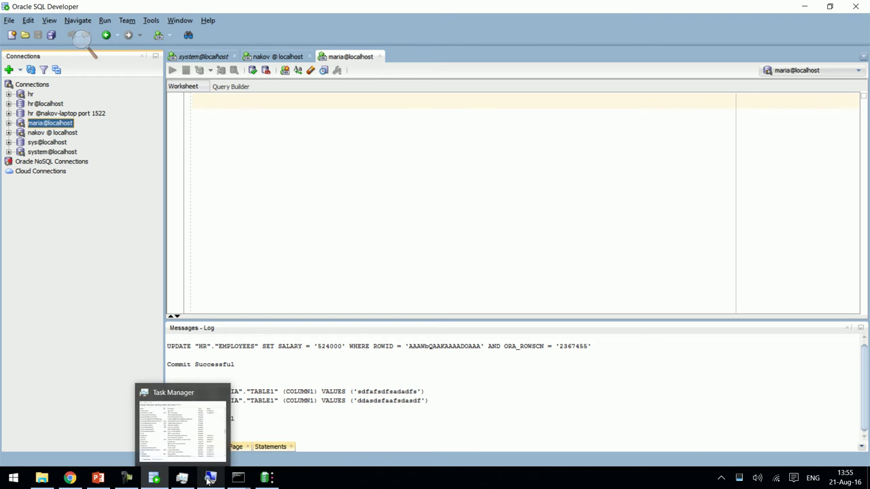
double_click(52, 133)
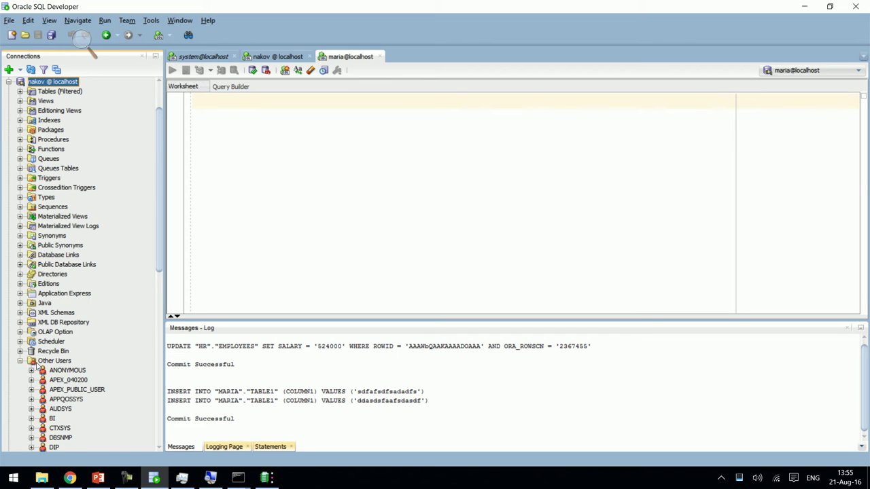
double_click(39, 364)
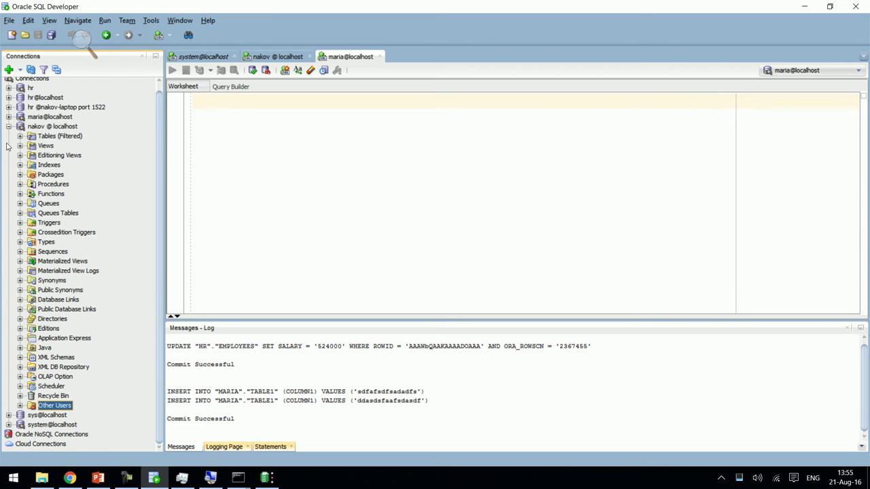
right_click(31, 121)
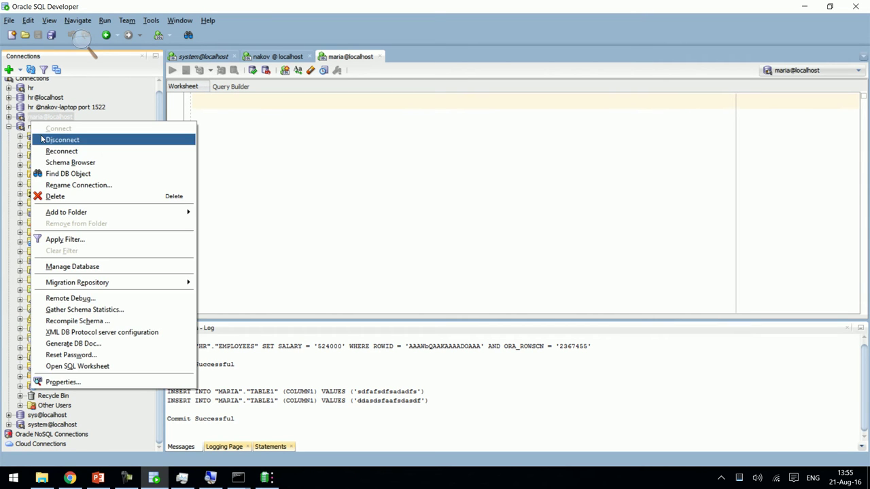
click(41, 139)
right_click(35, 128)
click(54, 142)
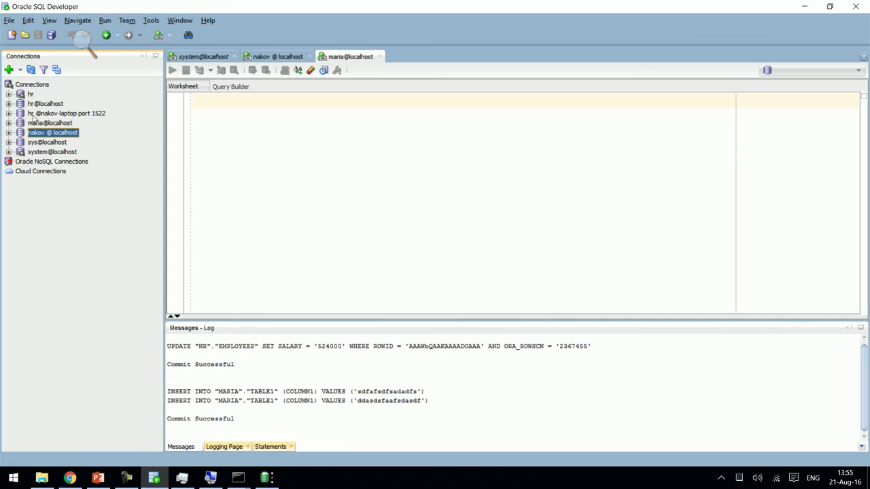
right_click(30, 100)
click(46, 114)
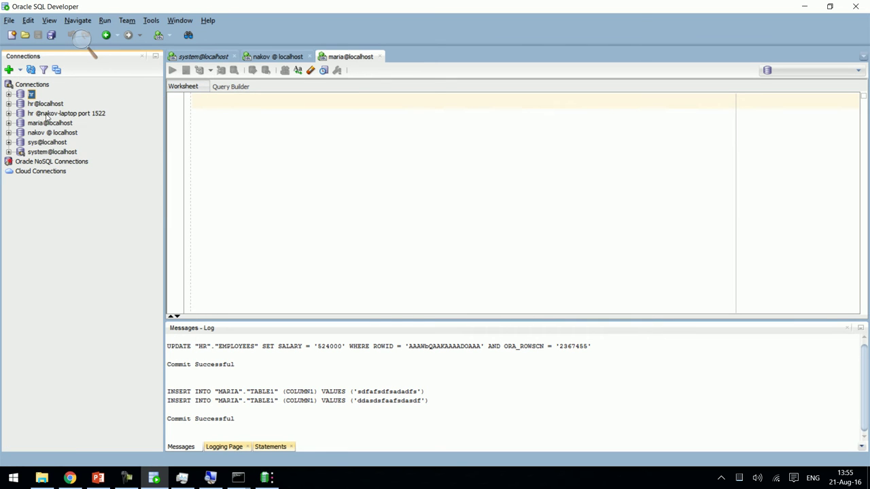
Expand system@localhost and list all database users under Other Users
right_click(42, 153)
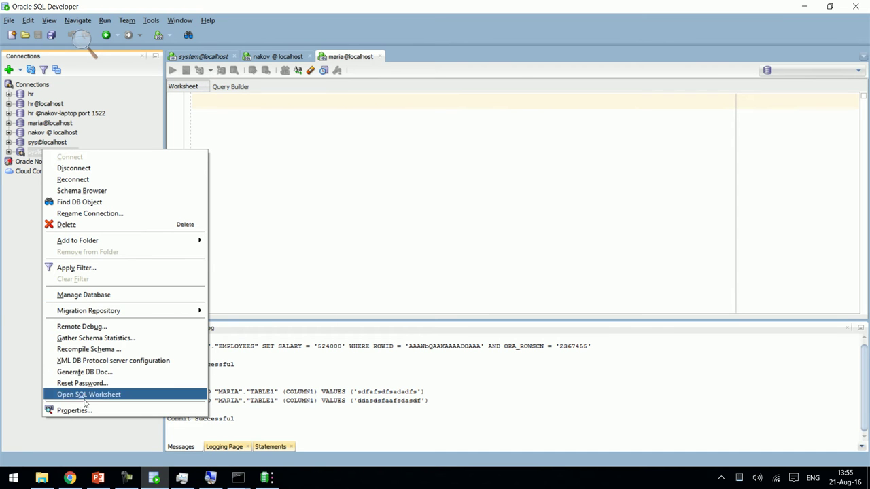
click(8, 154)
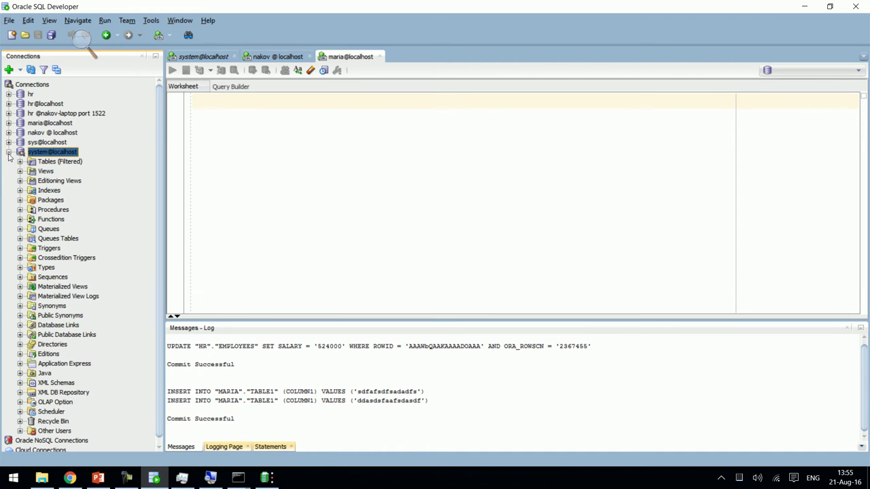
click(59, 424)
double_click(60, 425)
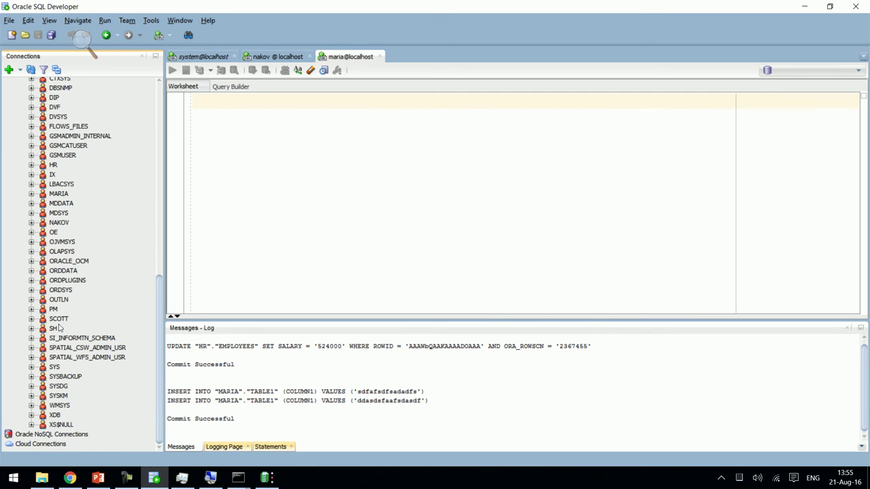
Review NAKOV's granted roles in Edit User, confirming DBA is granted
right_click(47, 225)
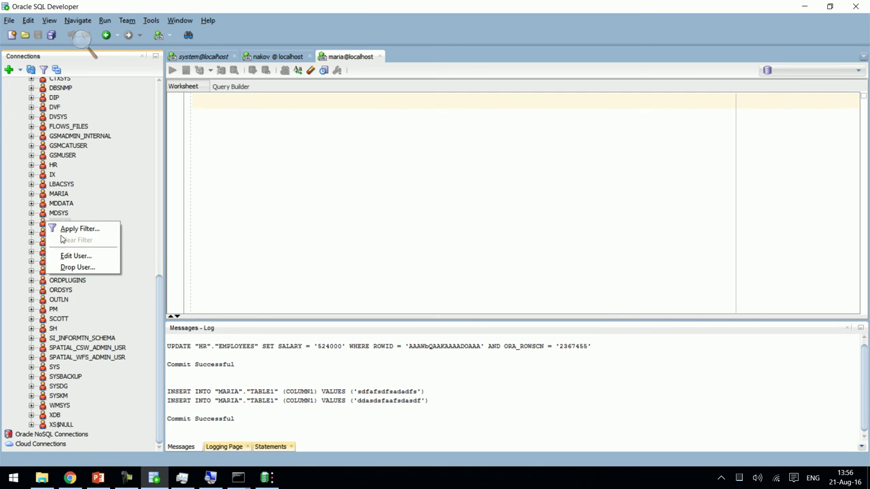
click(75, 256)
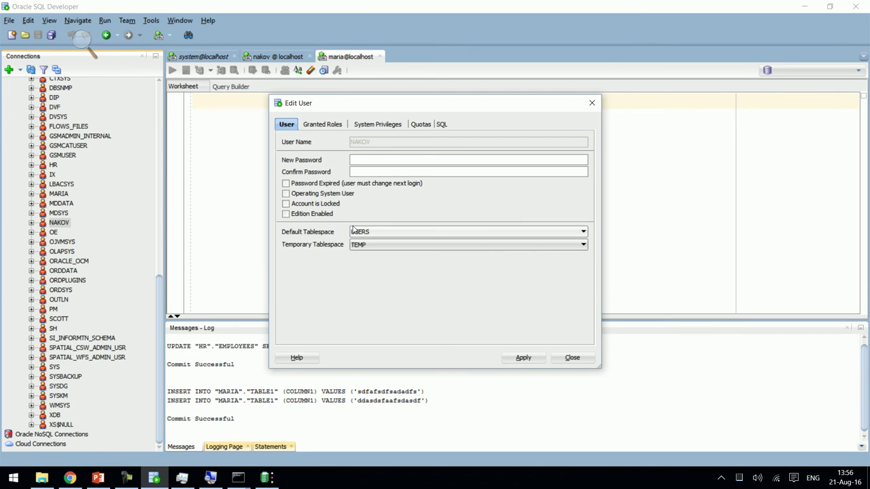
click(327, 126)
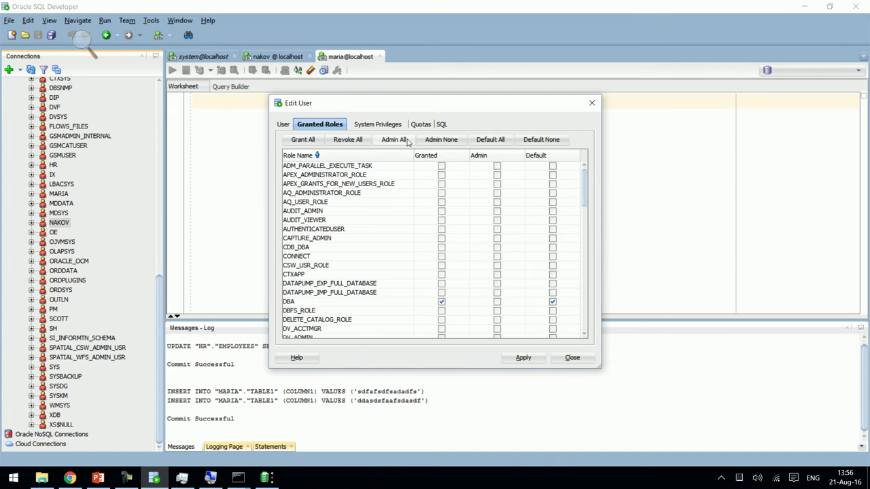
click(439, 156)
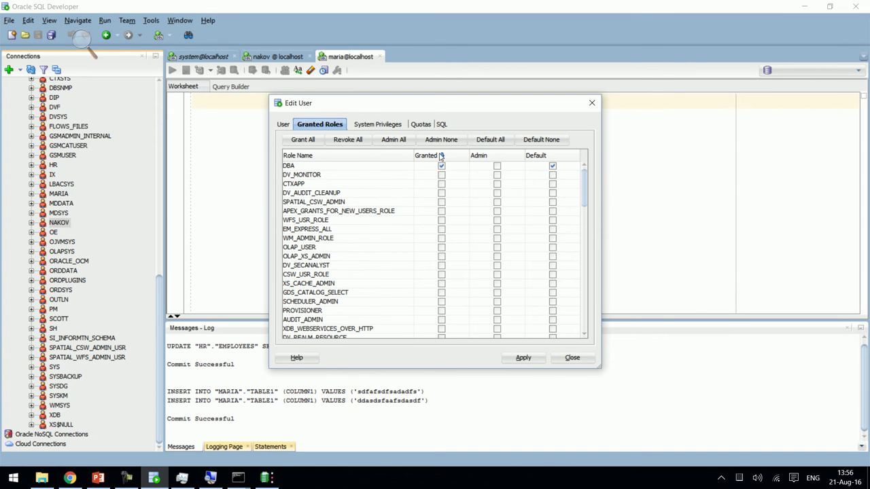
click(307, 166)
click(557, 358)
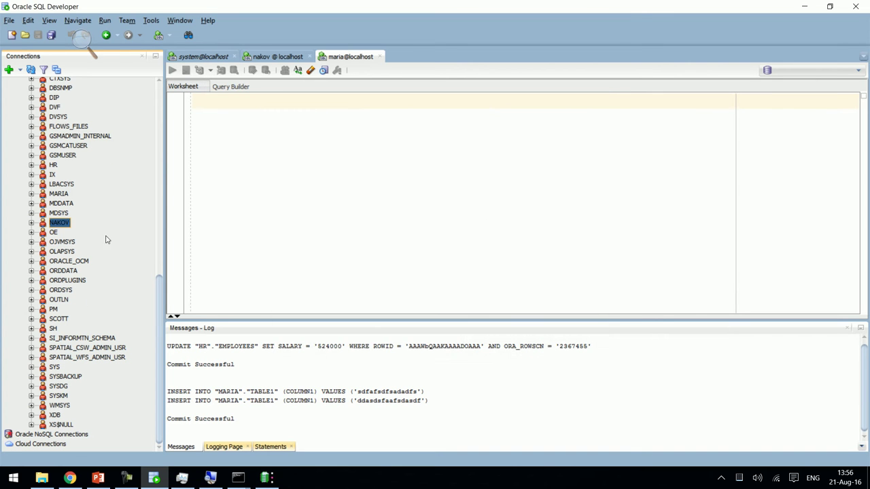
Collapse the system tree and reconnect as nakov with a fresh worksheet
scroll(102, 237, up, 3)
click(20, 120)
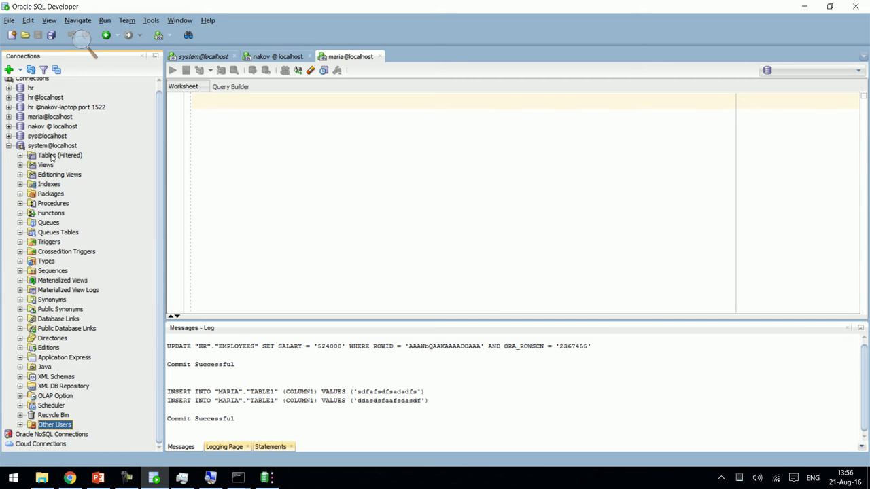
click(8, 149)
click(8, 130)
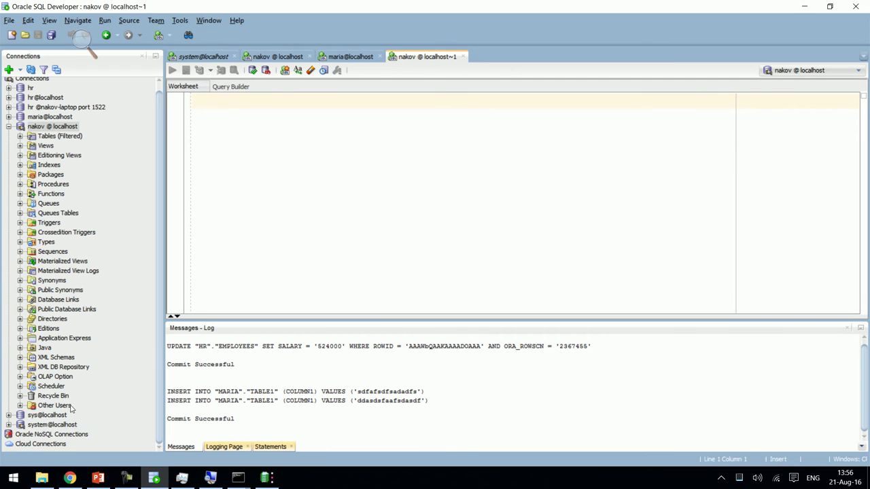
right_click(72, 406)
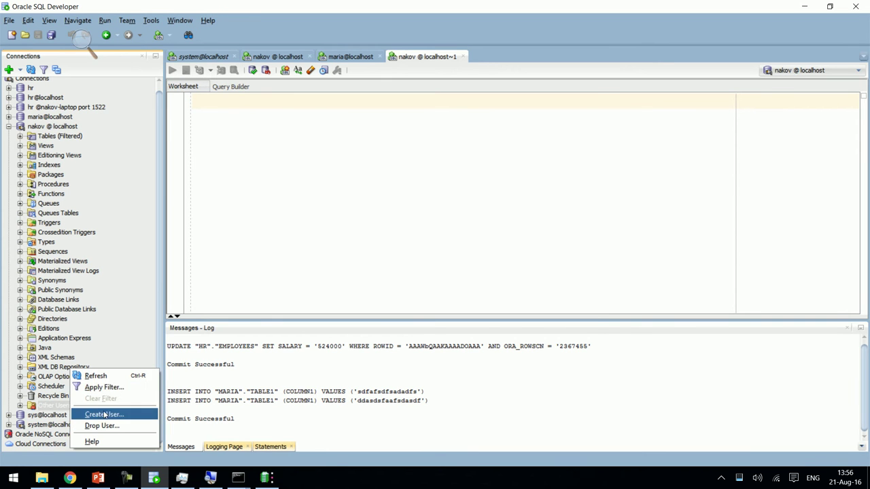
click(102, 414)
click(374, 144)
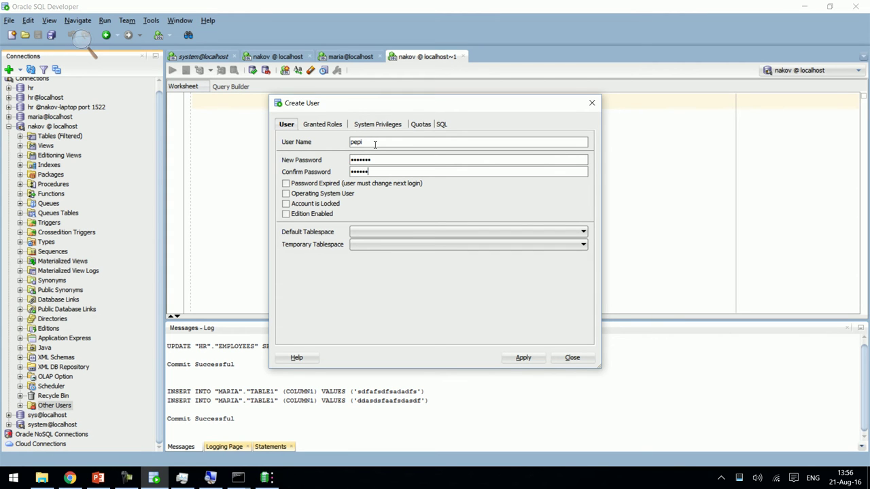
click(336, 127)
click(441, 305)
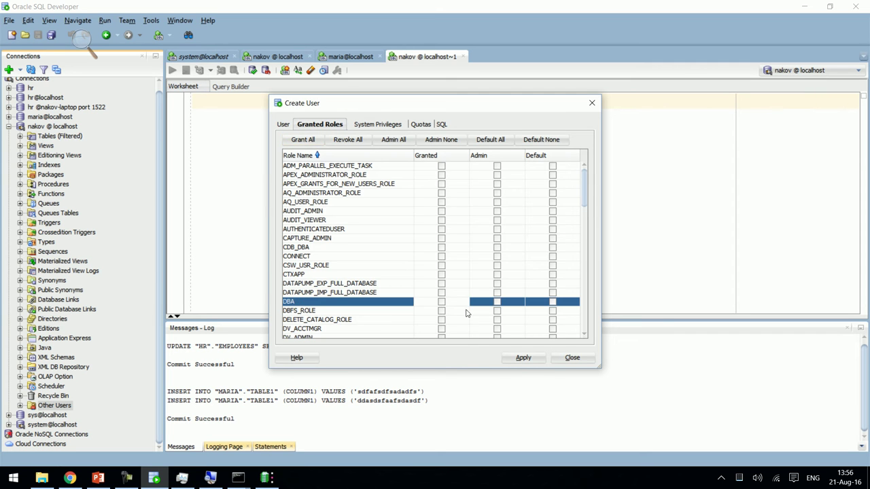
click(441, 301)
click(523, 357)
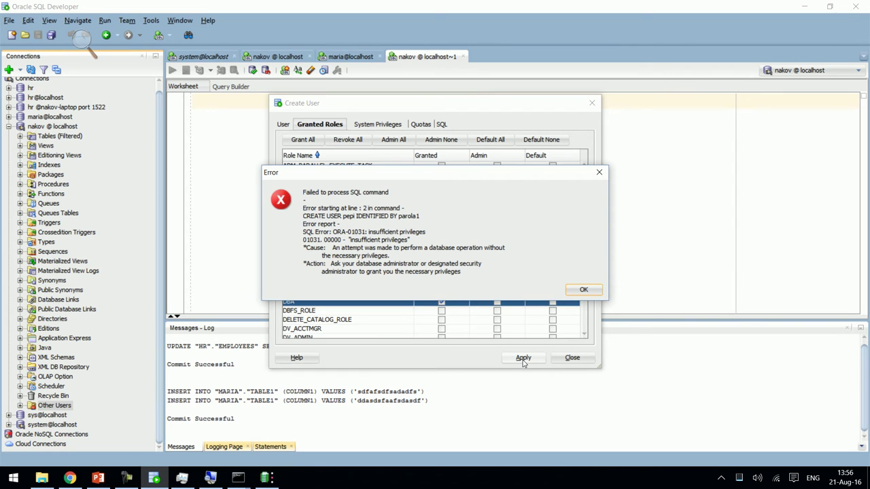
key(Return)
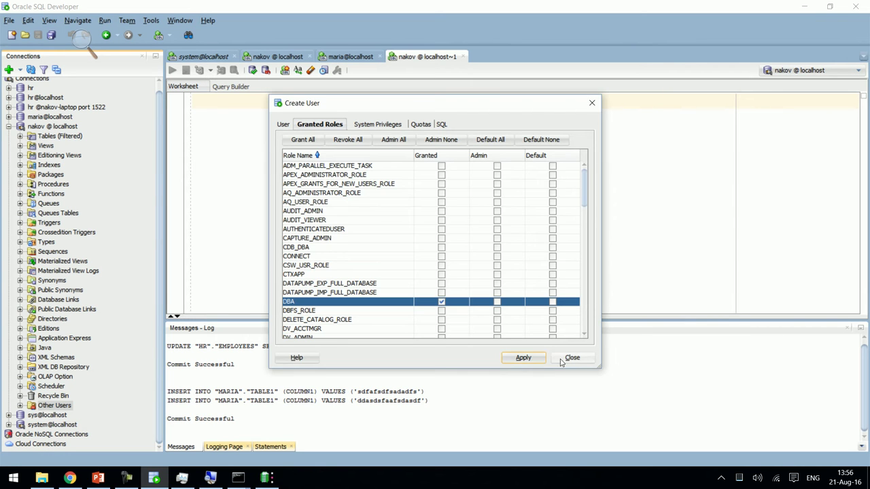
click(572, 358)
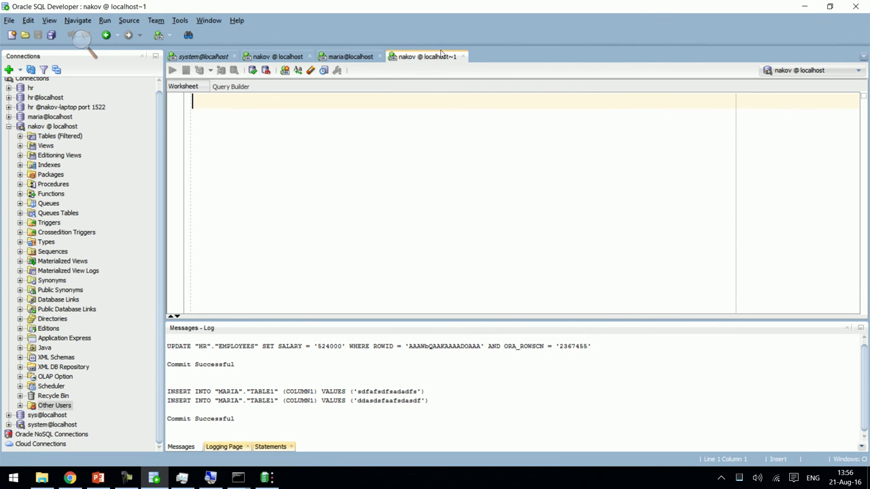
Close the nakov, maria and system worksheets without saving, then close the Messages log
click(463, 56)
click(378, 56)
click(309, 56)
click(235, 56)
click(464, 257)
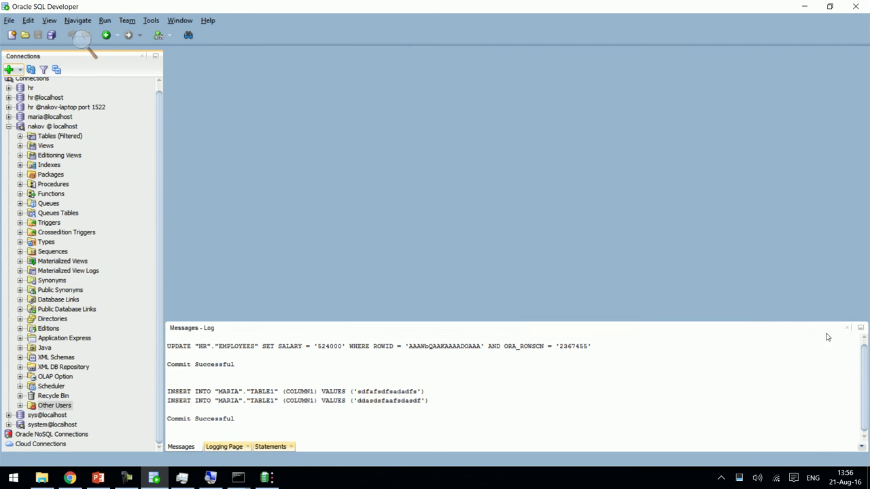
click(847, 327)
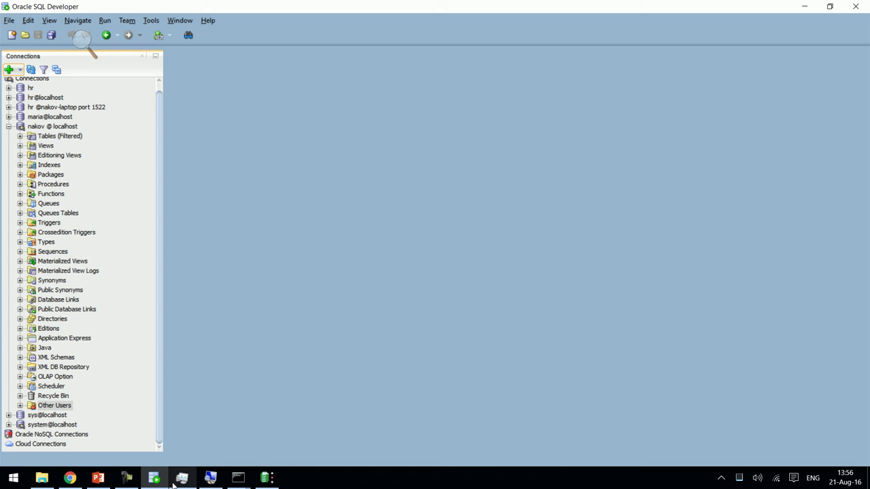
Switch to the presentation and advance to slide 26, 'User Privileges and Roles in Oracle'
click(126, 477)
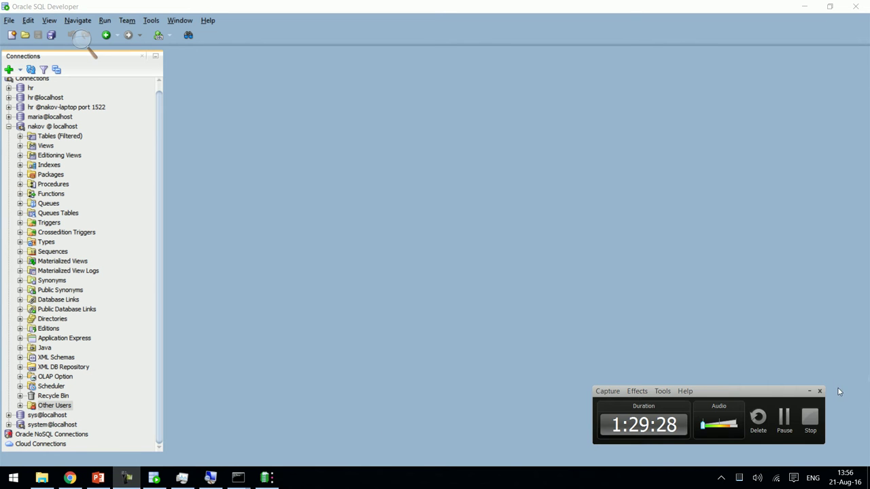
click(785, 424)
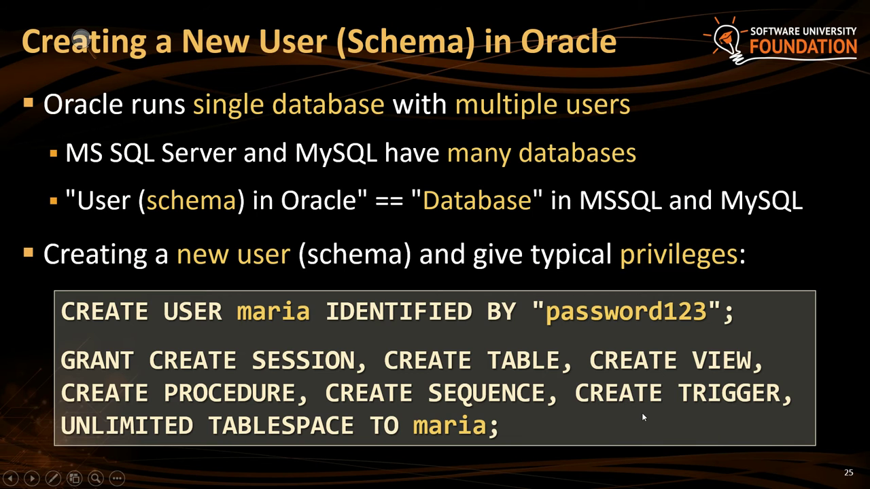
key(Right)
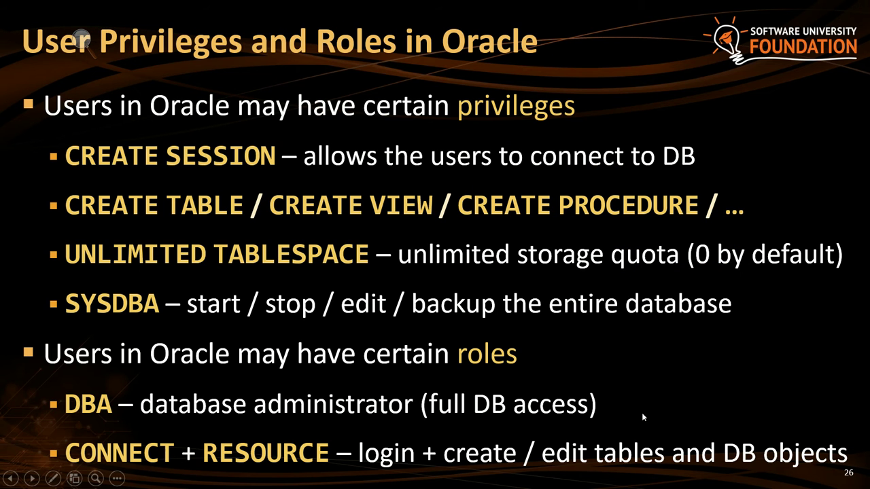
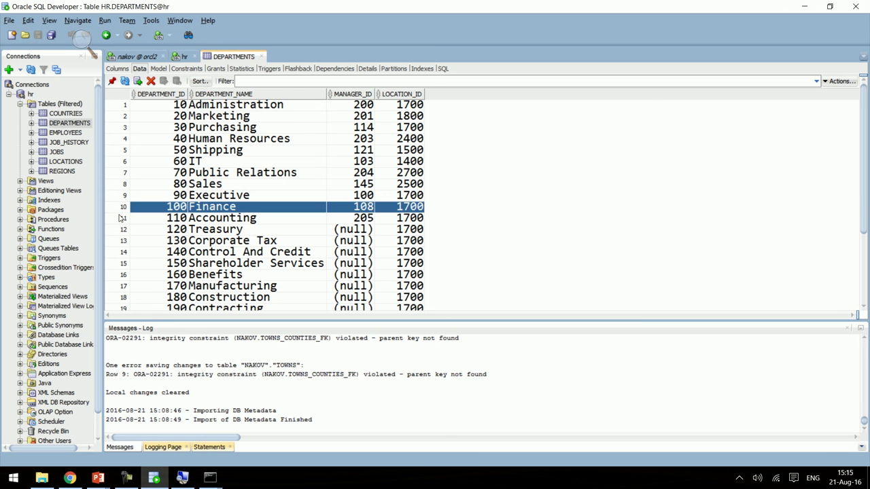
Highlight the Manufacturing and Retail Sales department rows, then display the COUNTRIES table data
click(120, 286)
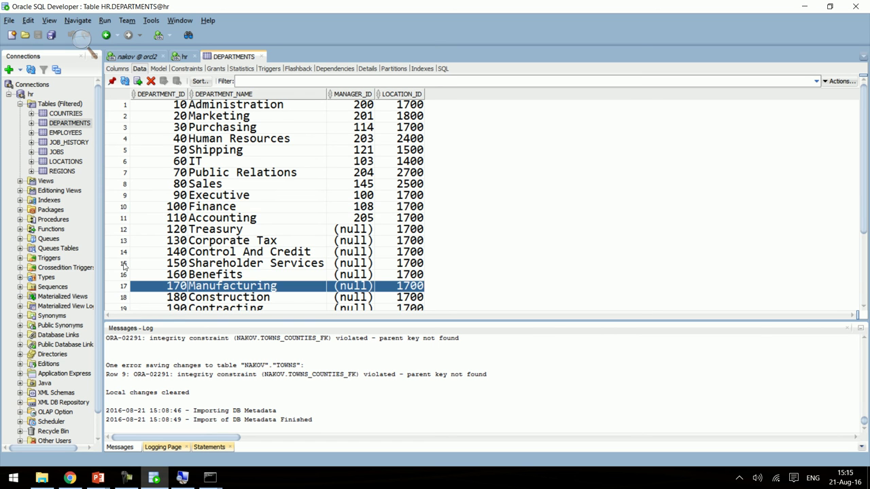
scroll(125, 268, down, 2)
scroll(124, 269, down, 1)
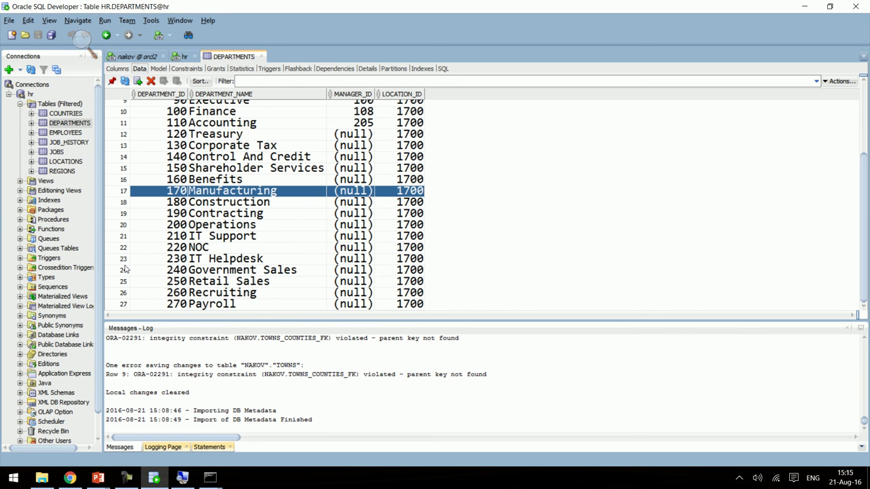
click(116, 284)
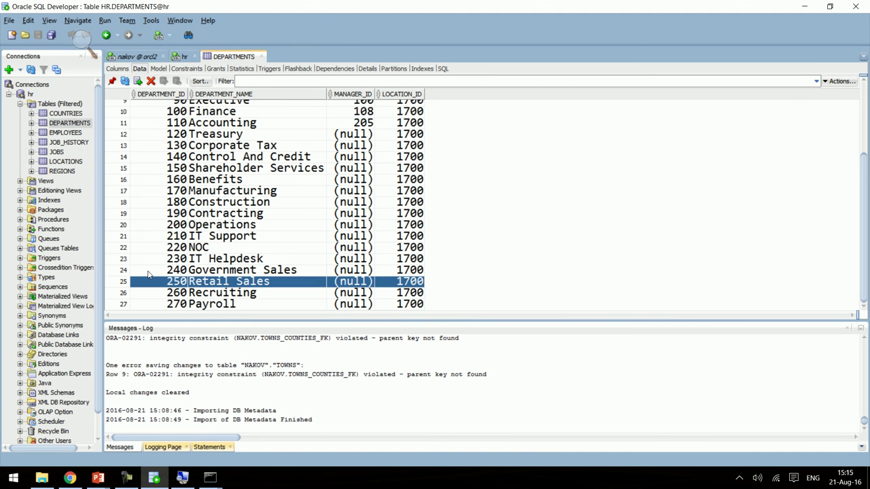
scroll(148, 231, up, 3)
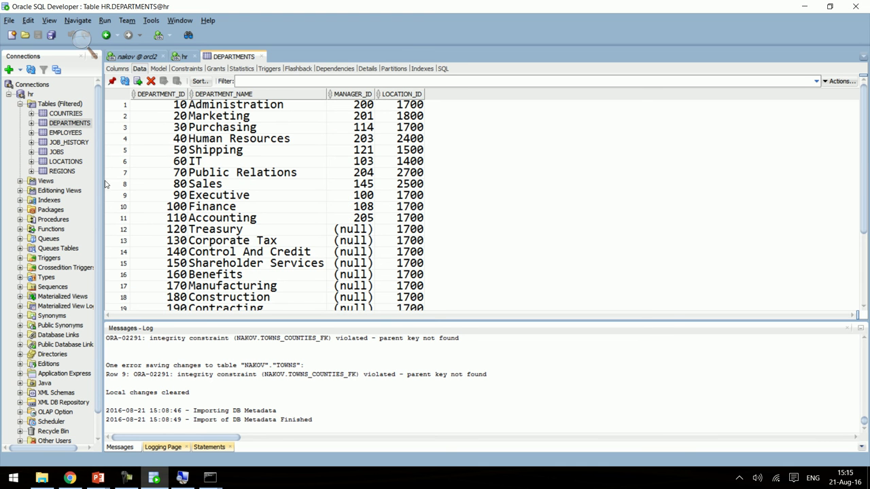
click(66, 114)
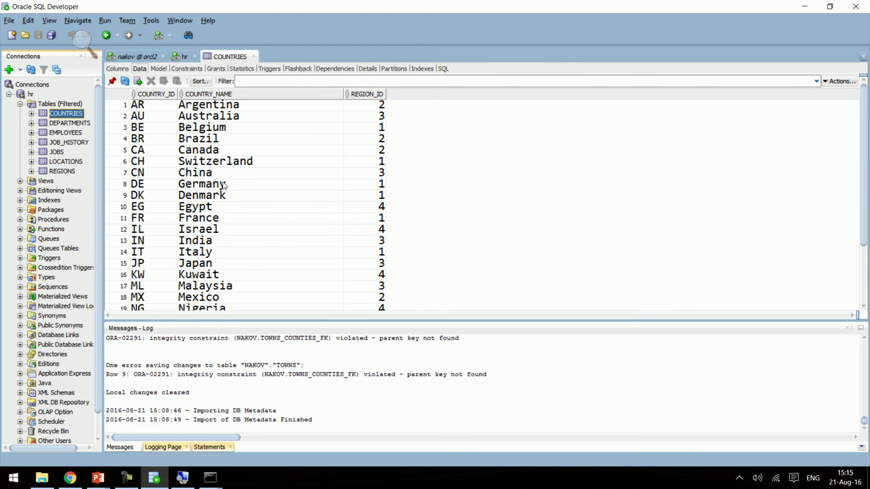
Copy the GROUP BY query box from the SQL Language slide in PowerPoint
key(alt+Tab)
key(shift+F5)
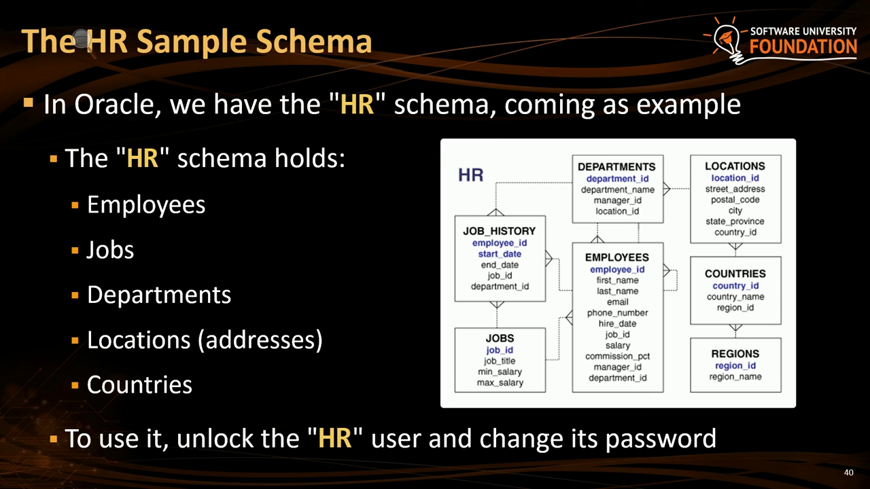
key(Left)
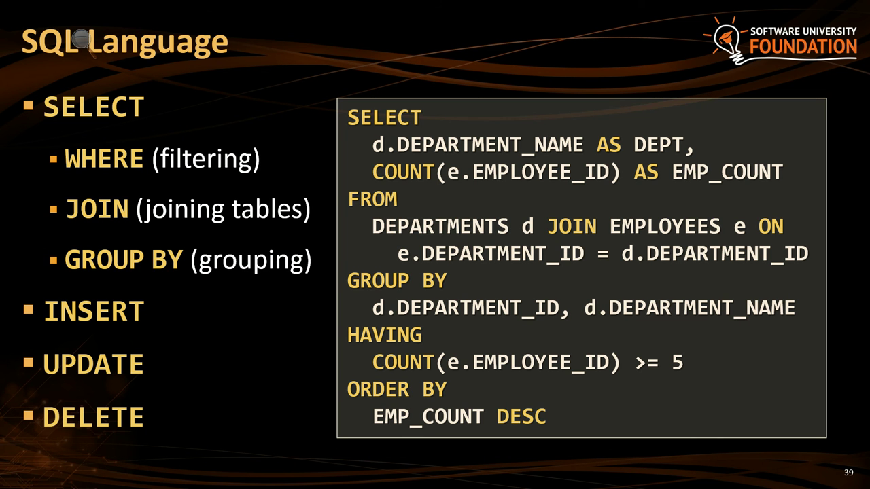
key(Escape)
click(520, 207)
key(alt+Tab)
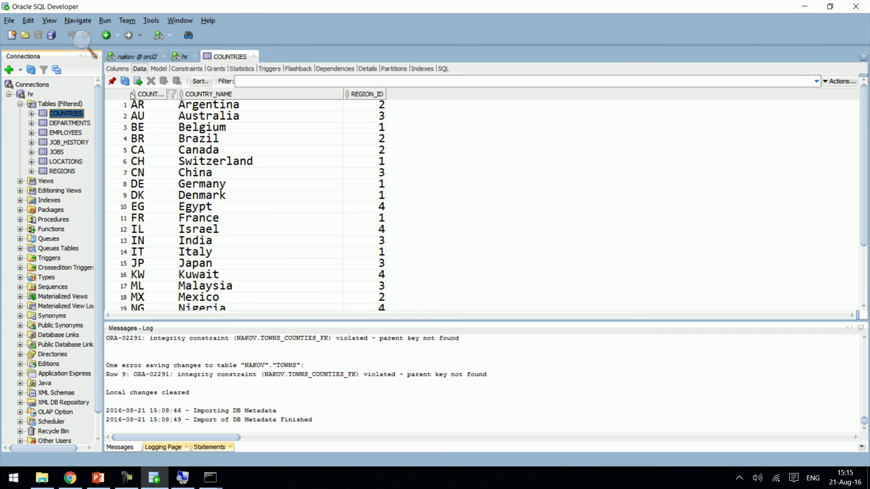
Replace the worksheet text with the copied GROUP BY query and run it on hr
click(136, 57)
key(ctrl+a)
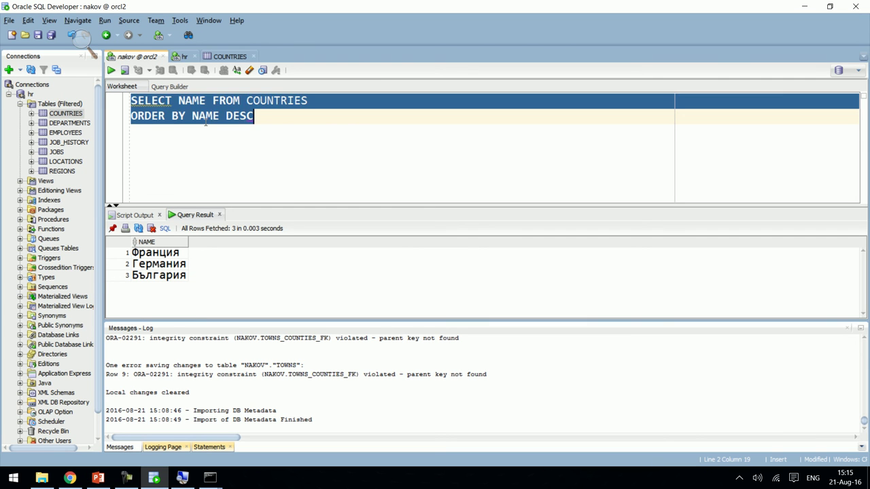
key(ctrl+v)
click(847, 328)
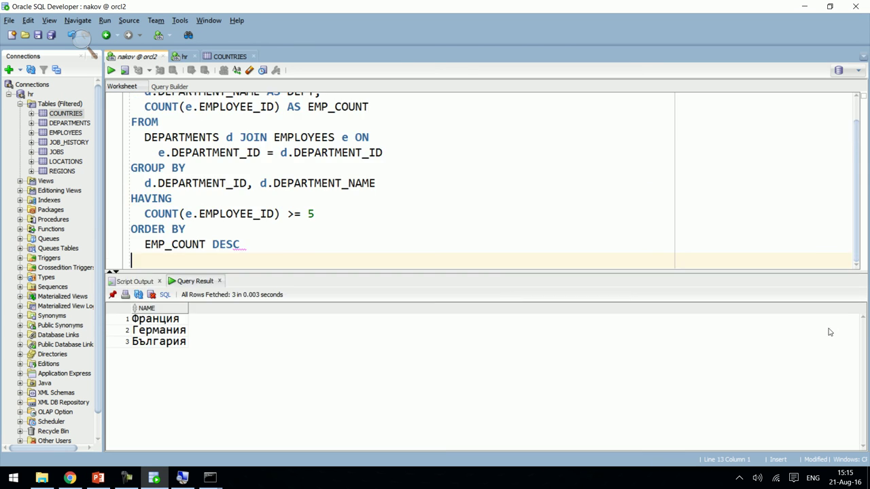
click(111, 70)
click(442, 264)
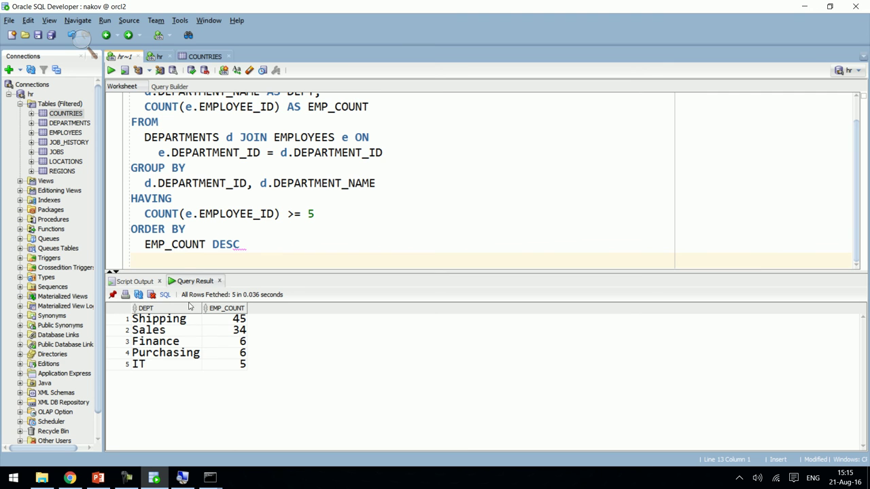
Point out the Sales and Shipping counts and the HAVING condition, then open EMPLOYEES data
click(162, 333)
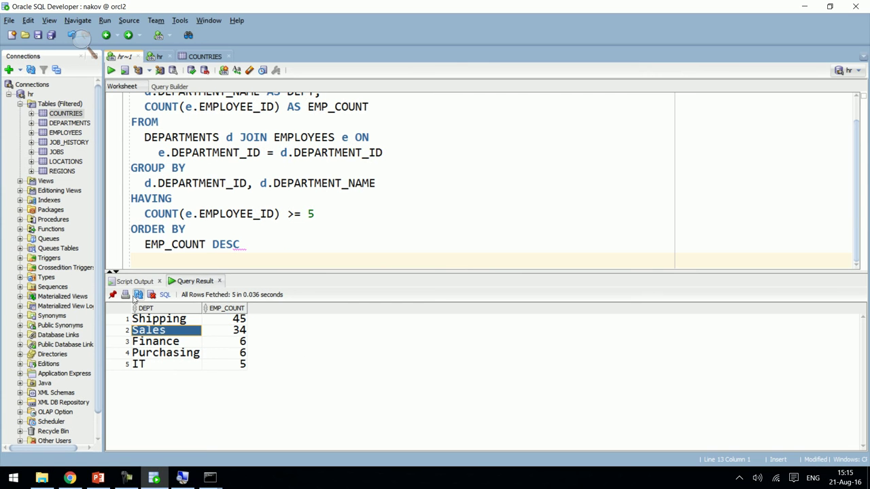
click(141, 323)
click(163, 330)
click(212, 213)
scroll(214, 214, up, 1)
scroll(214, 214, down, 1)
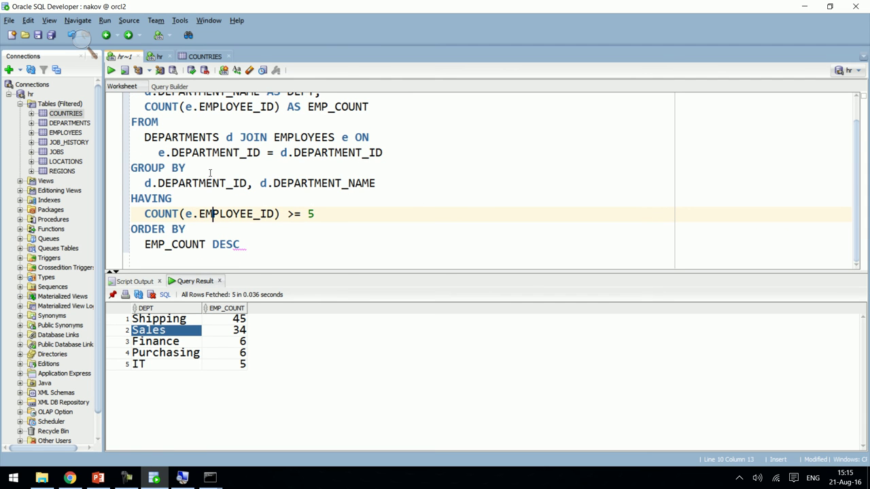
click(68, 133)
double_click(78, 133)
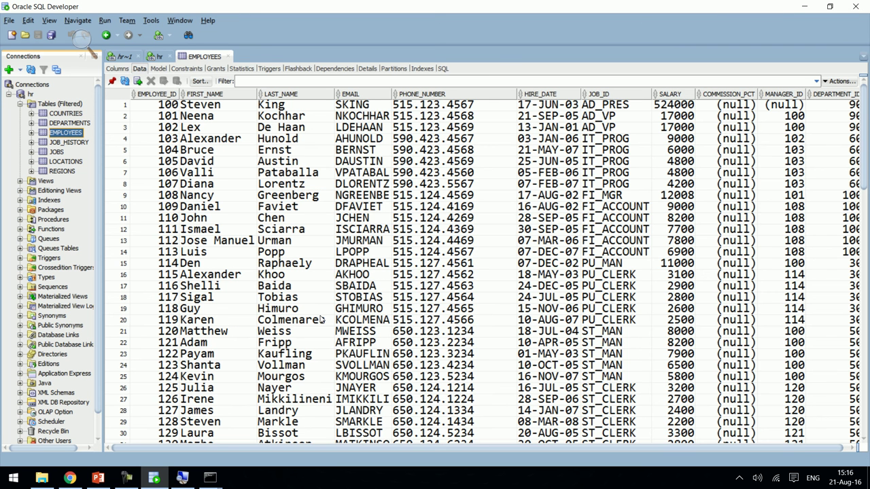
In the EMPLOYEES data, select the department 100 employee rows 108 through 114
double_click(78, 124)
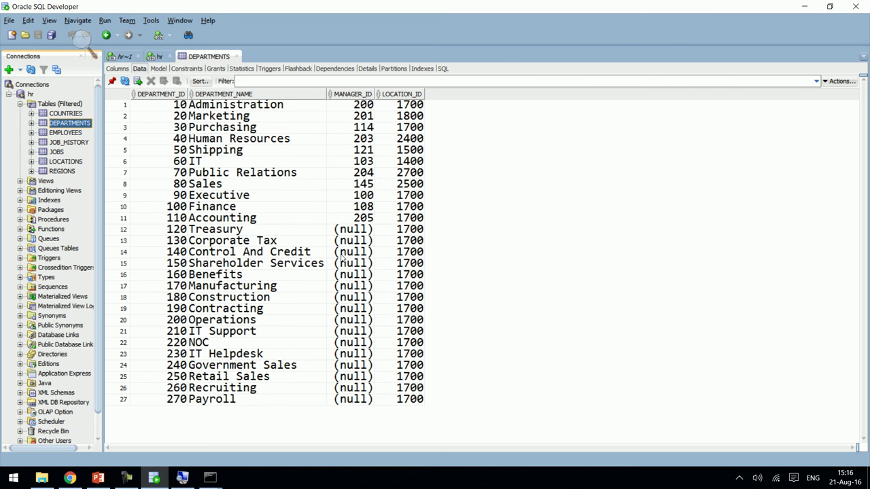
double_click(76, 133)
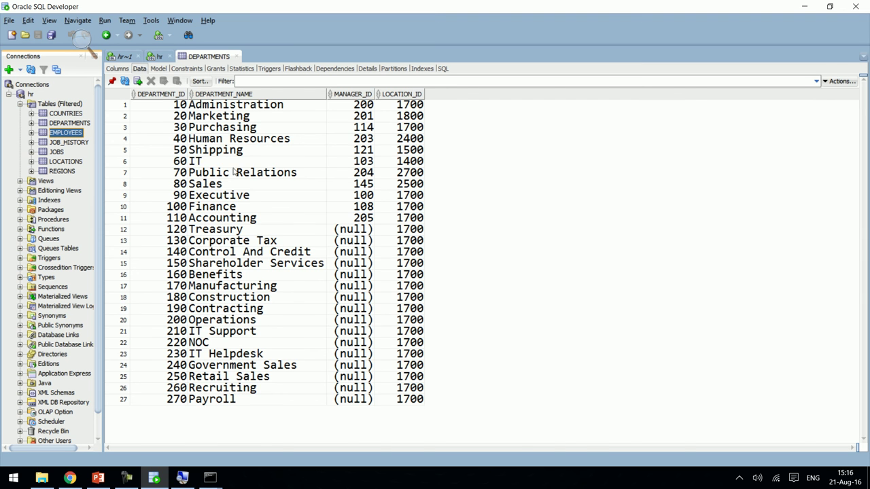
click(813, 197)
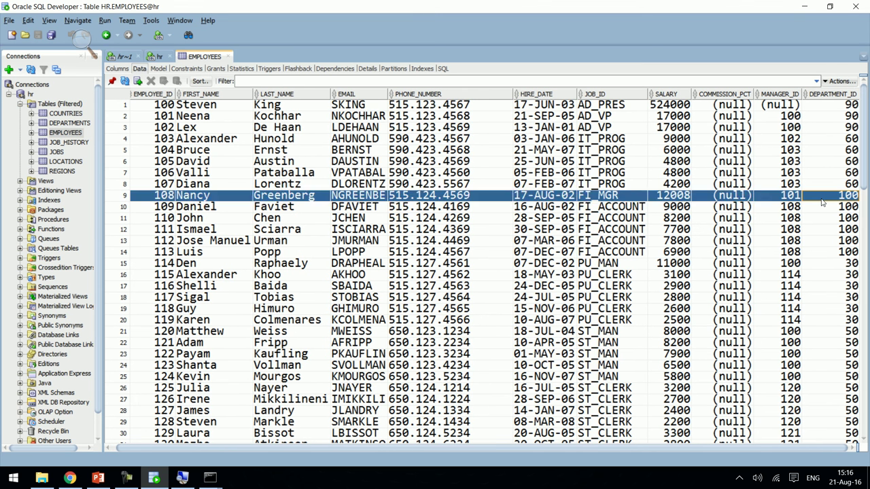
shift+click(822, 253)
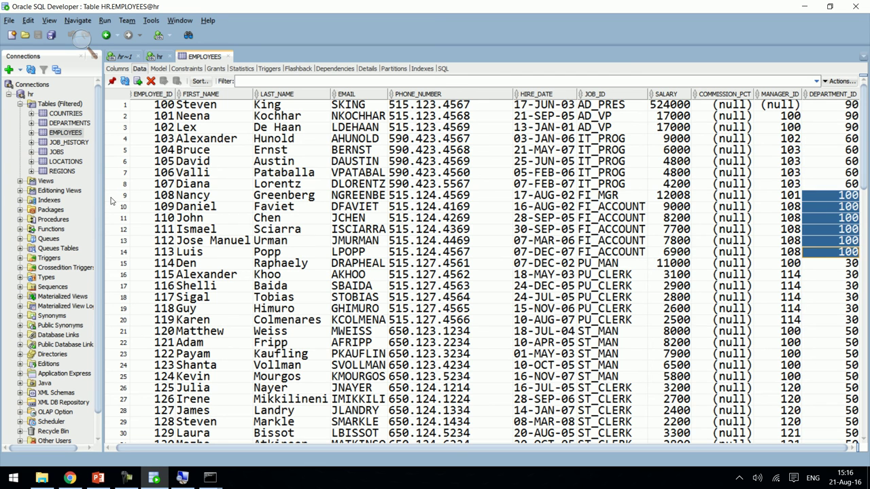
click(113, 198)
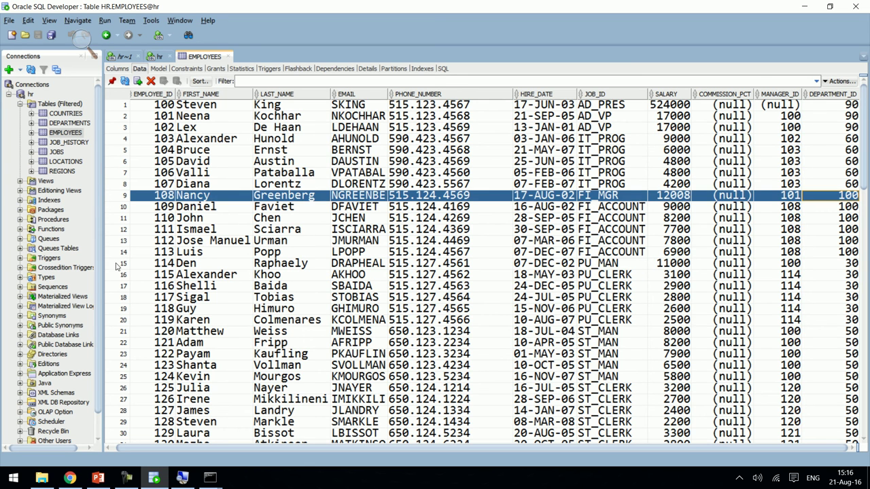
shift+click(117, 264)
Show the DEPARTMENTS data, pointing out Finance (id 100) and Accounting
click(65, 124)
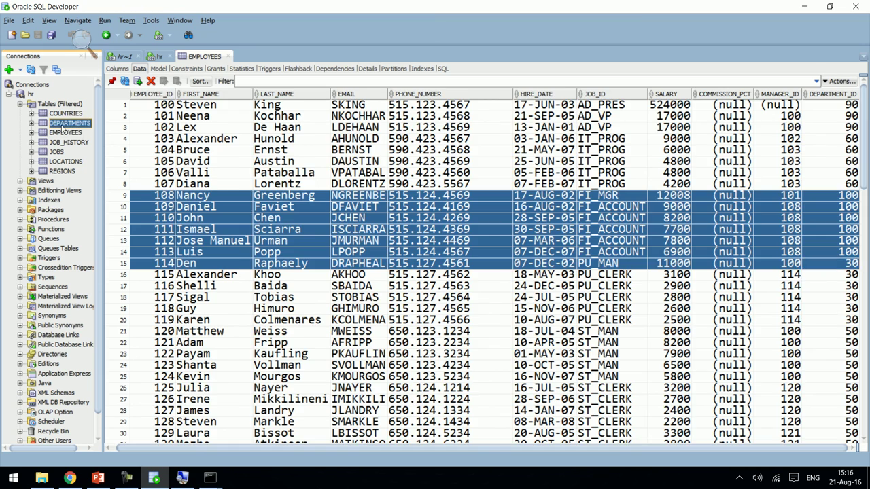
click(122, 206)
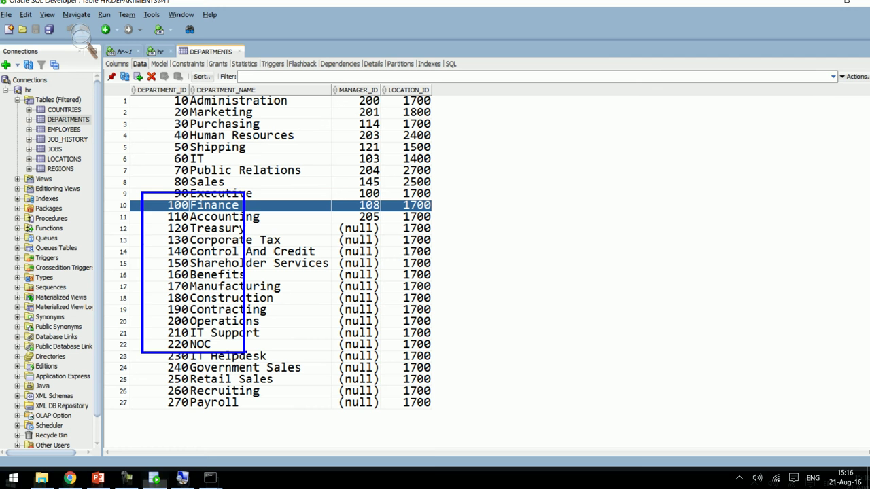
click(204, 220)
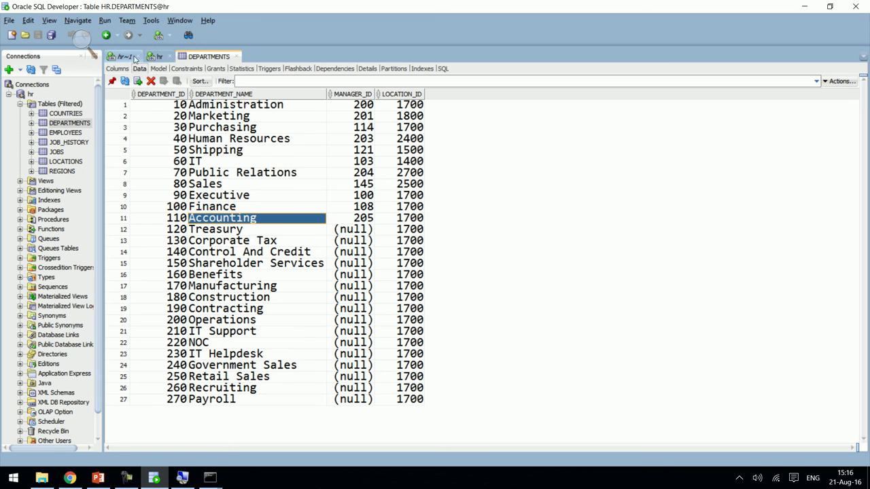
Close the DEPARTMENTS view and the hr~1 worksheet, discarding its unsaved changes
click(208, 58)
click(235, 56)
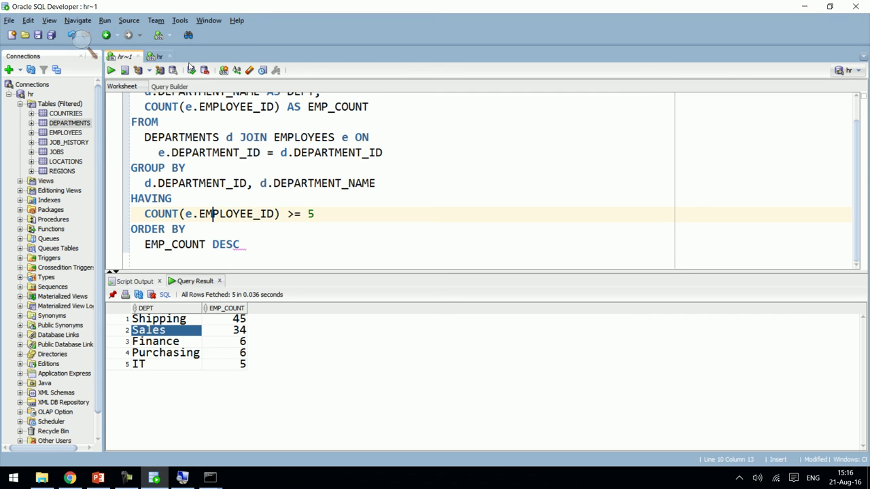
click(155, 58)
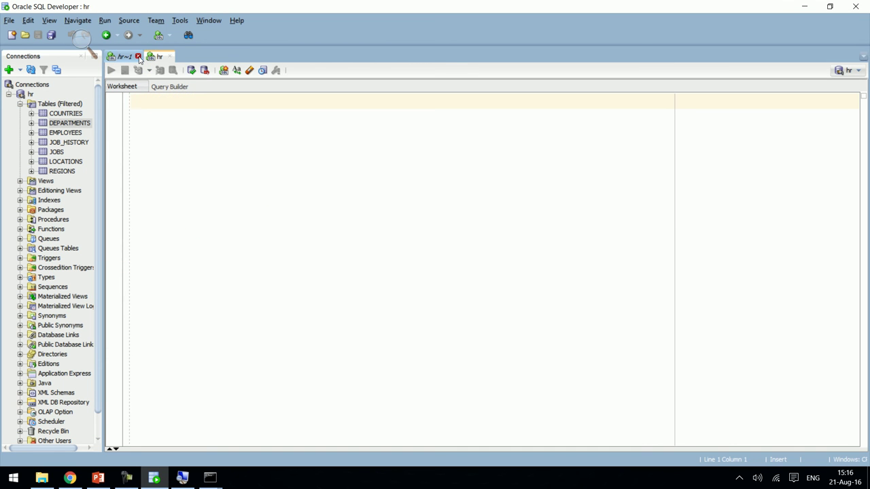
click(138, 56)
click(462, 258)
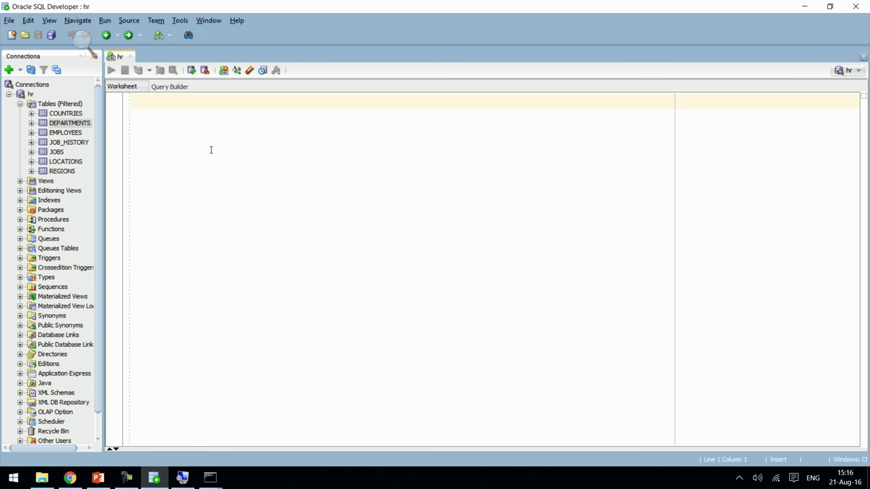
Show the DEPARTMENTS column definitions and collapse the hr connection tree
click(51, 127)
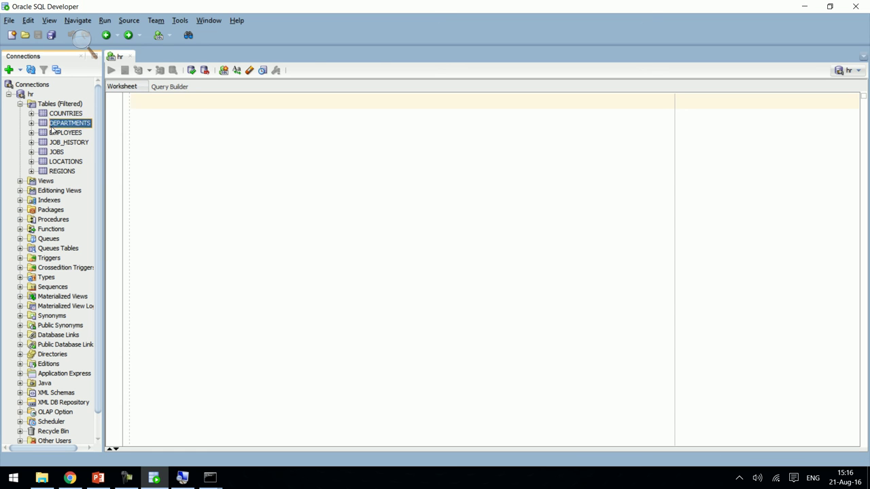
click(22, 96)
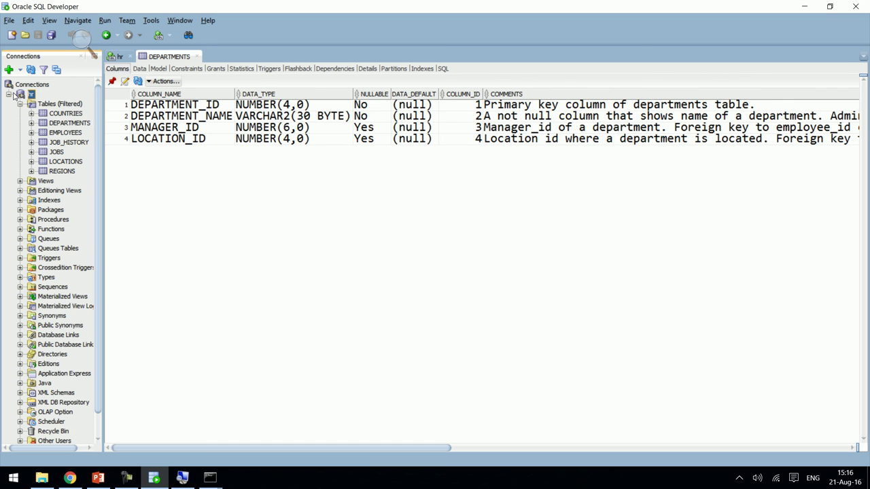
click(9, 95)
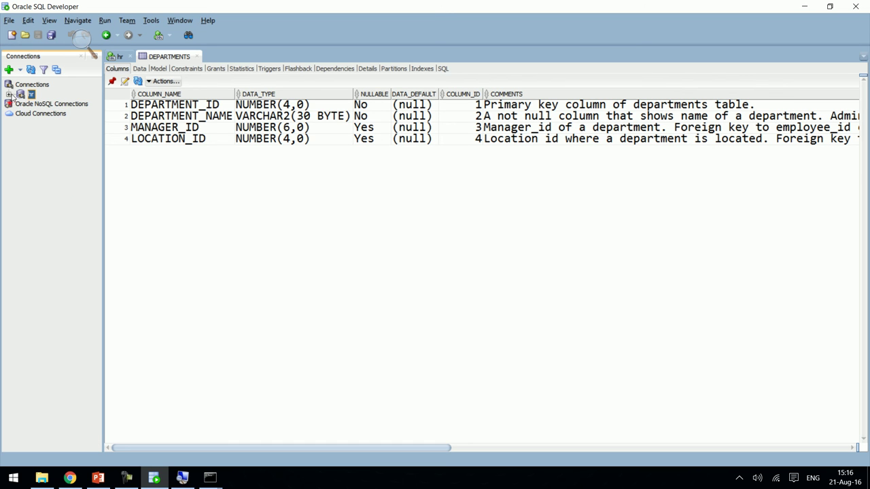
Start a new connection with saved password and hostname 192.168.43.150 copied from ipconfig
right_click(27, 89)
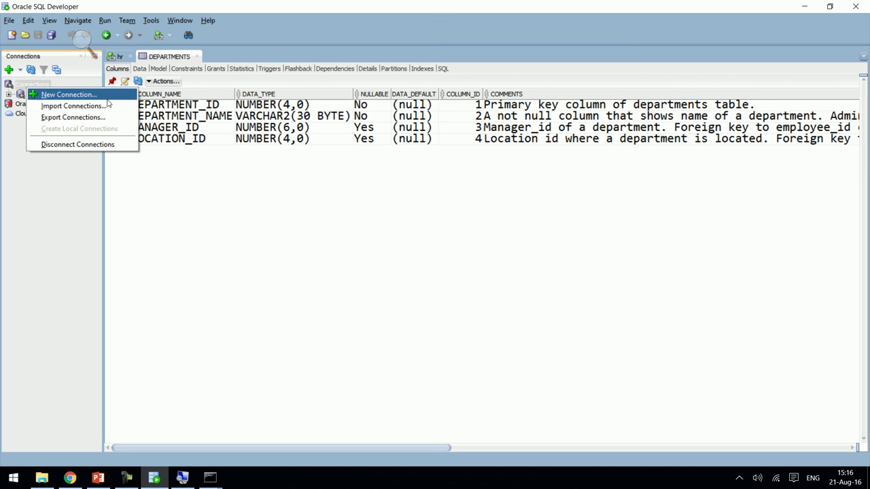
click(64, 93)
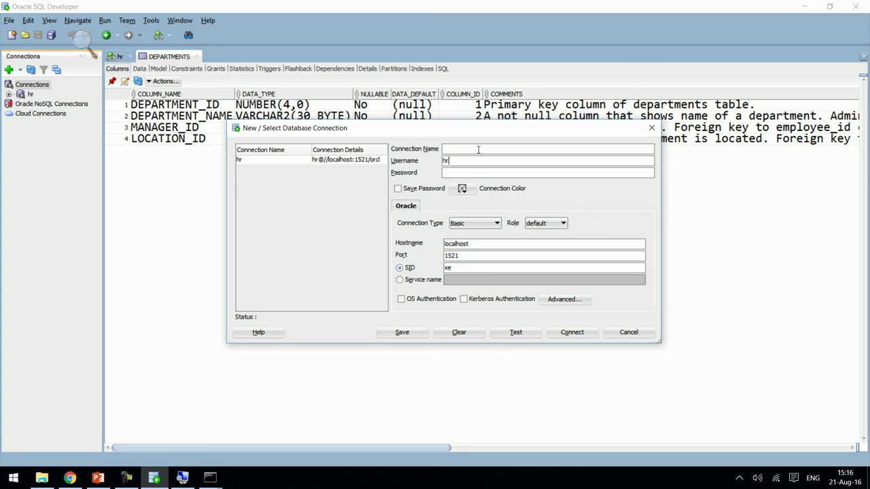
key(Tab)
key(space)
double_click(475, 245)
click(210, 477)
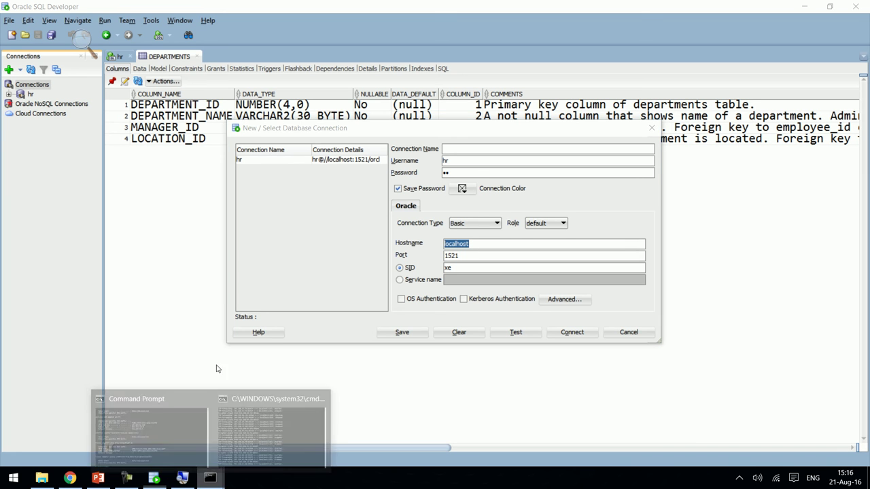
click(176, 442)
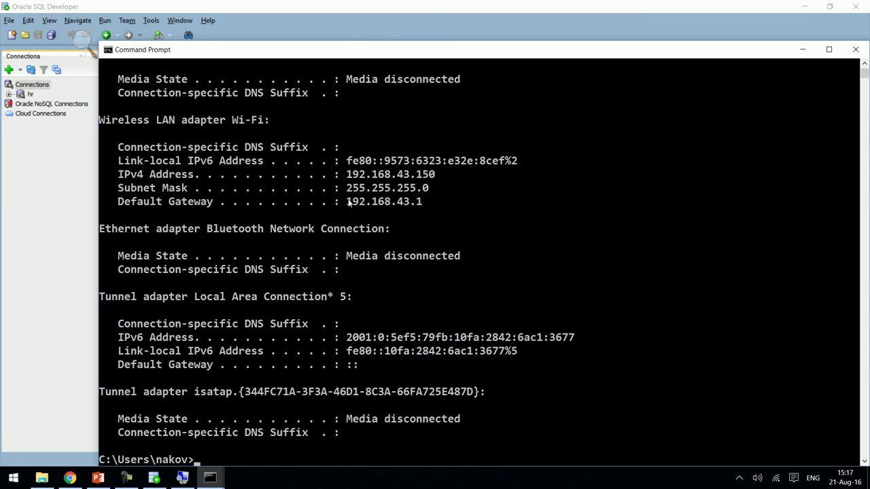
drag(347, 175, 436, 179)
key(alt+Tab)
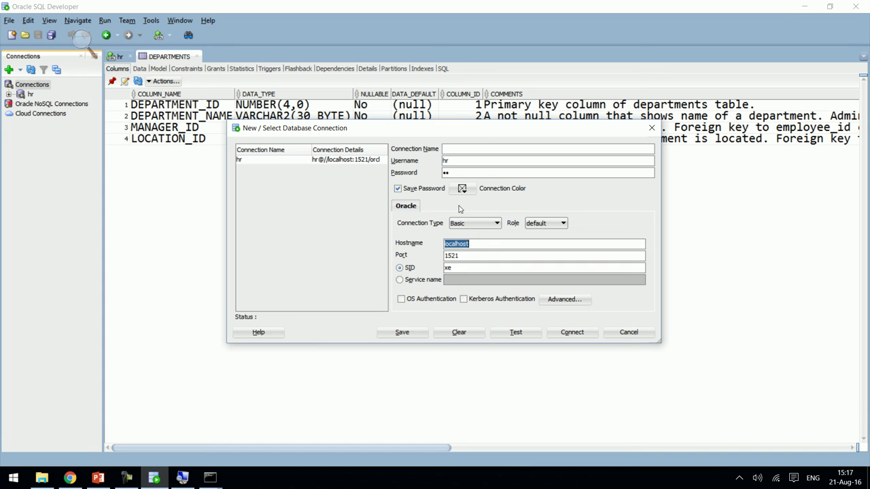
text(192.168.43.150)
Set port 1522 and SID orcl, and test the connection settings
double_click(464, 268)
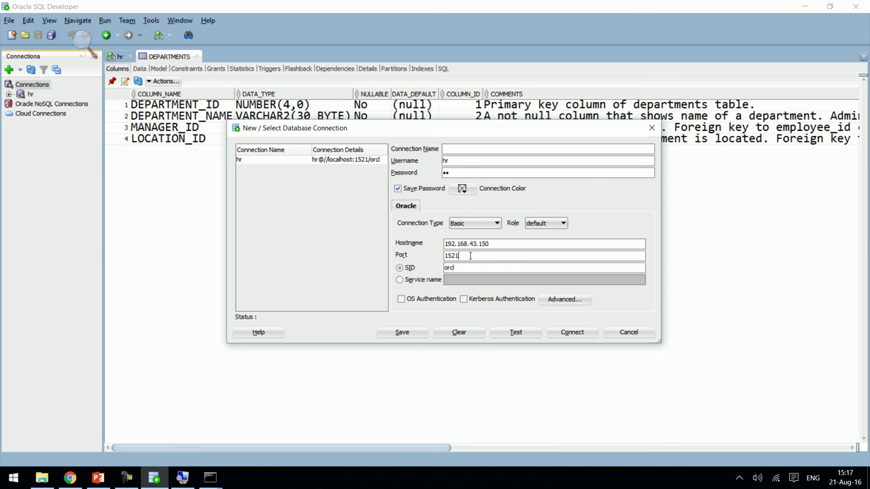
click(516, 332)
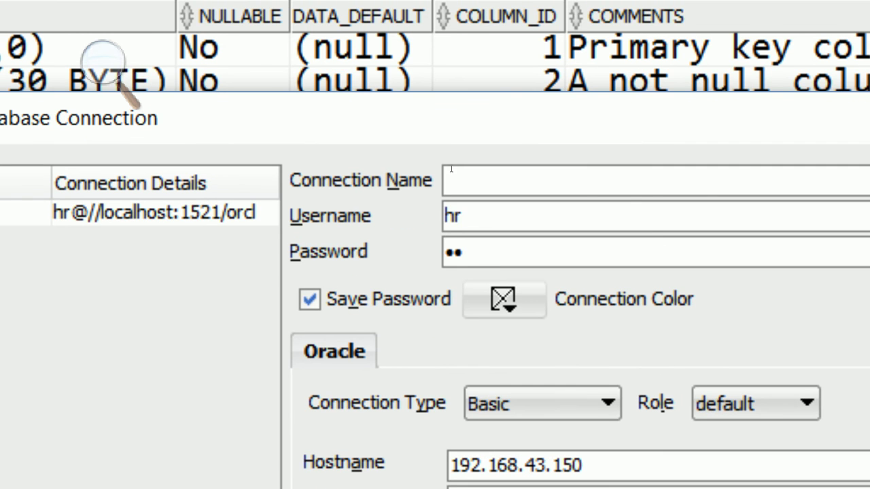
key(Tab)
key(Tab)
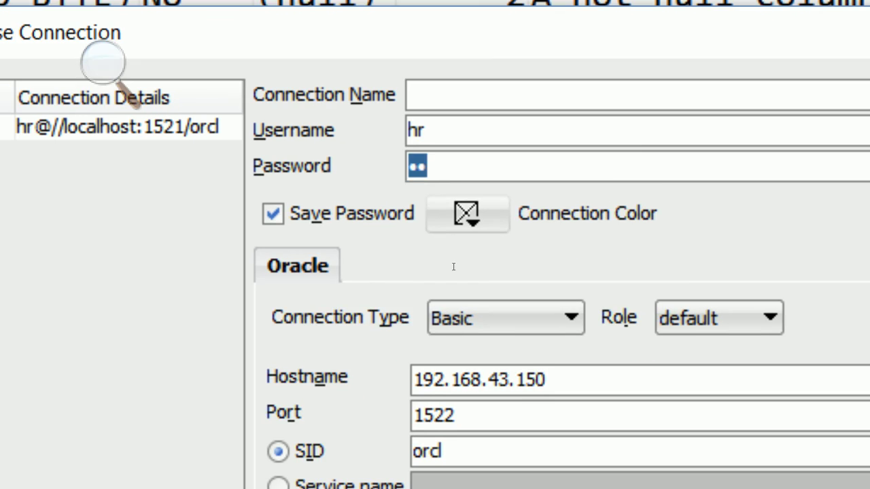
key(Tab)
key(Tab)
key(Tab)
key(Tab)
key(Tab)
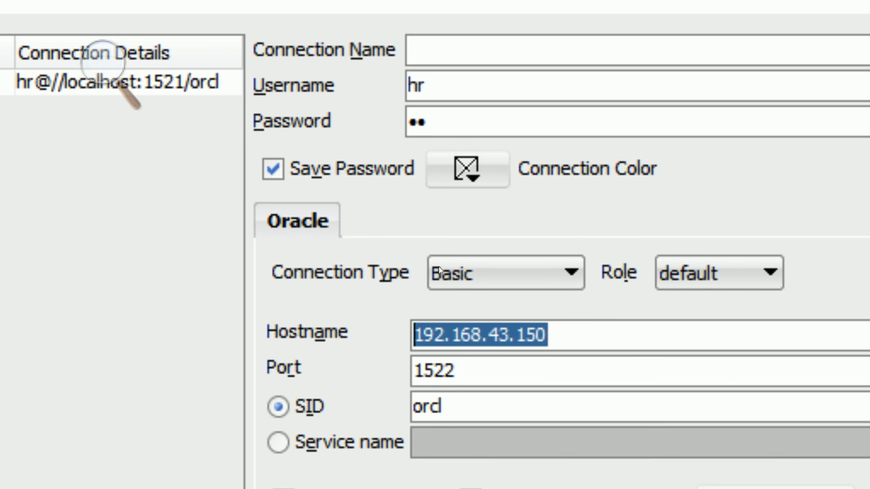
key(Tab)
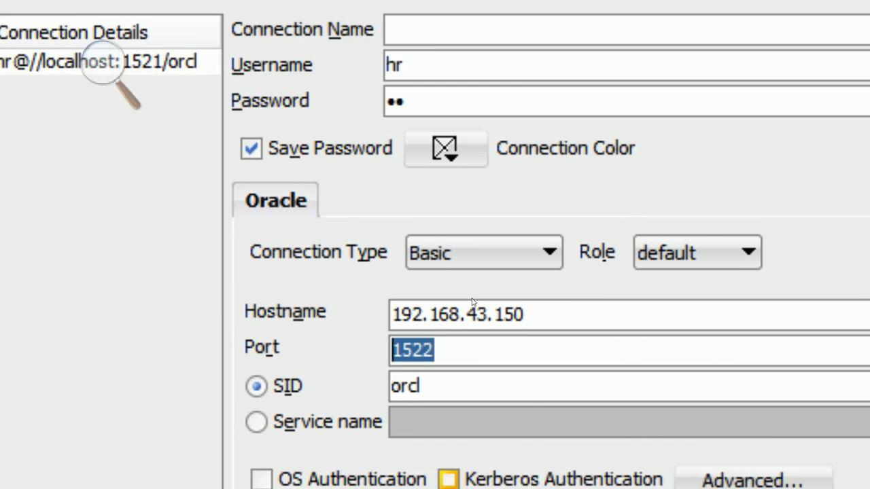
key(Tab)
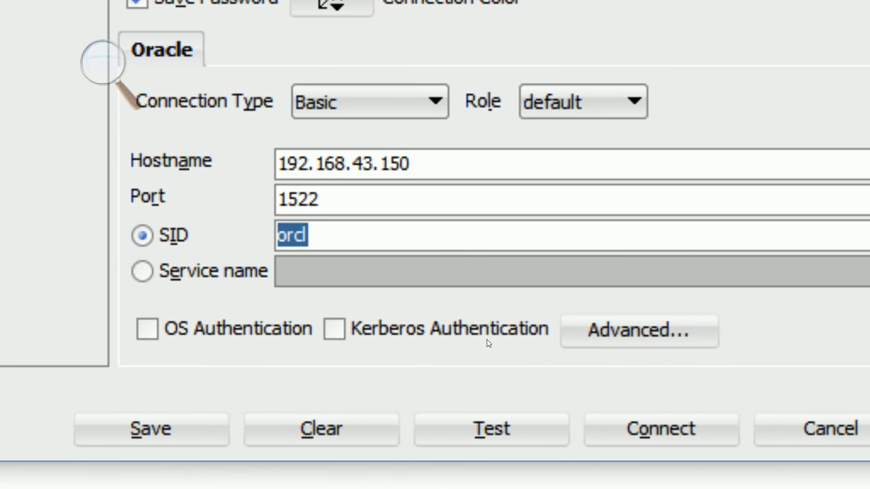
Name the connection hr @ the laptop's host name and connect
click(735, 458)
key(Return)
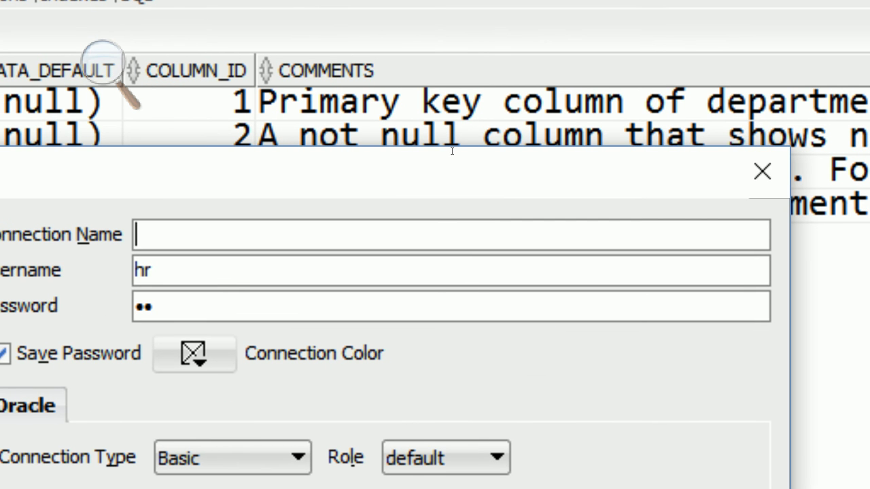
text(hr @ nakov-lapto)
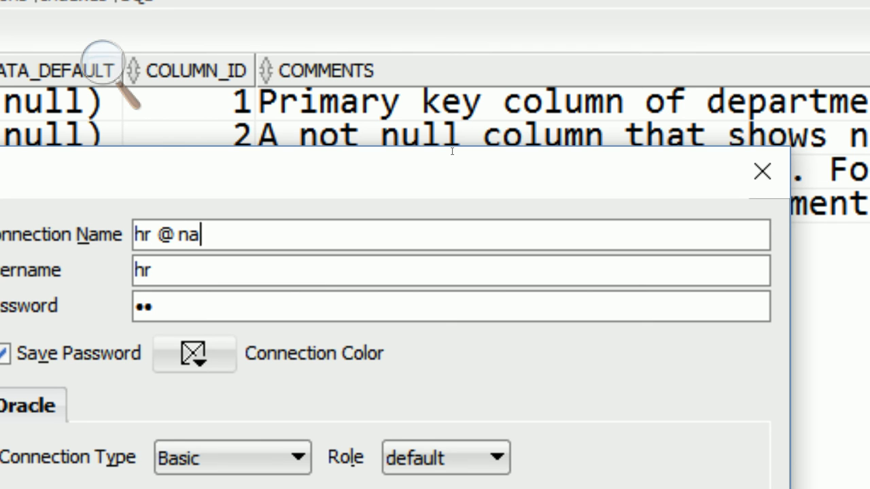
text(p)
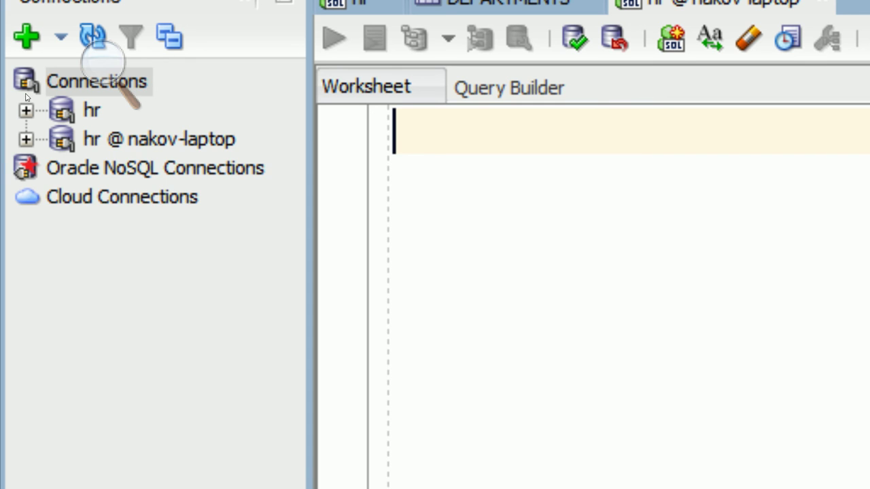
Close the DEPARTMENTS table tab
right_click(21, 97)
key(Down)
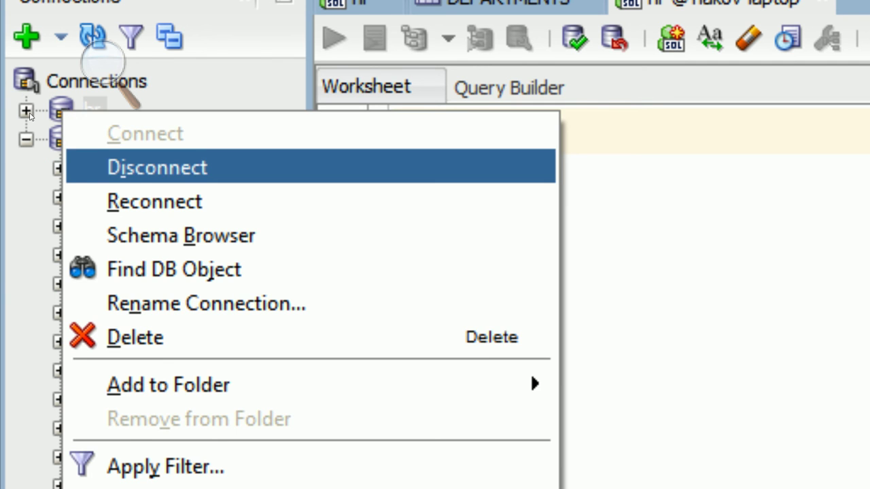
key(Return)
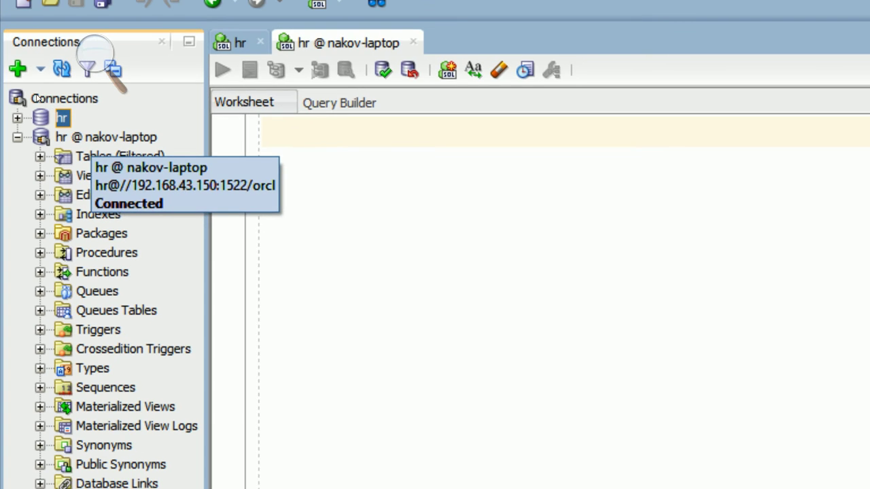
Run the PowerPoint slideshow up to slide 41, SQL: SELECT, WHERE, ORDER BY
key(alt+Tab)
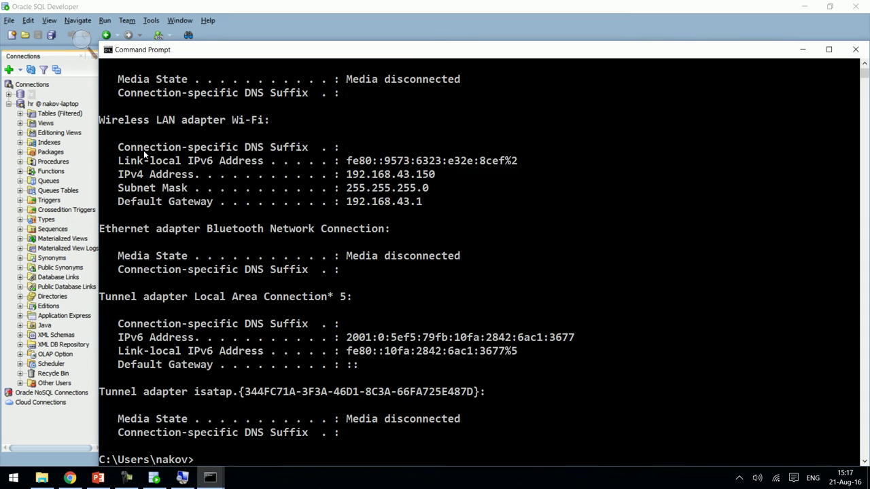
key(alt+Tab)
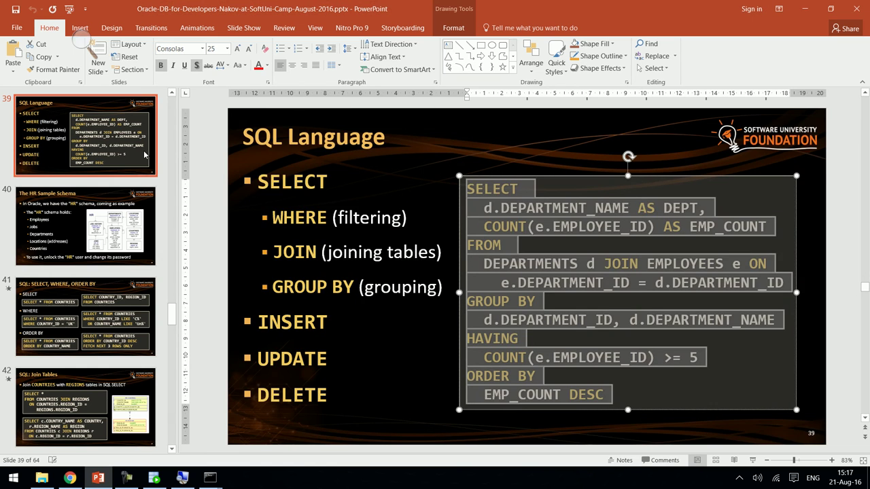
key(shift+F5)
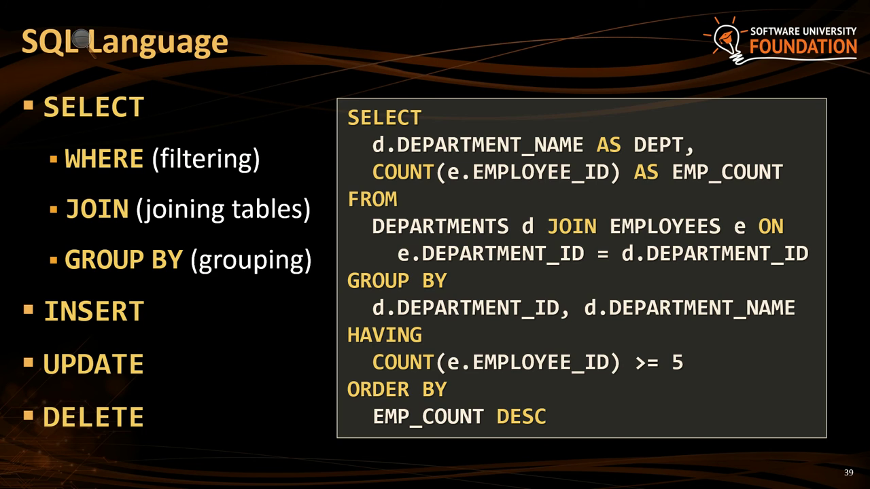
key(Right)
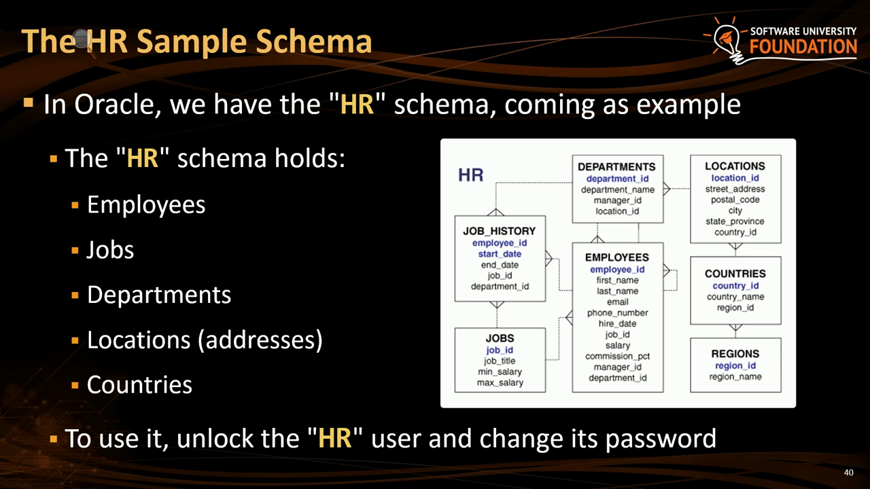
key(Right)
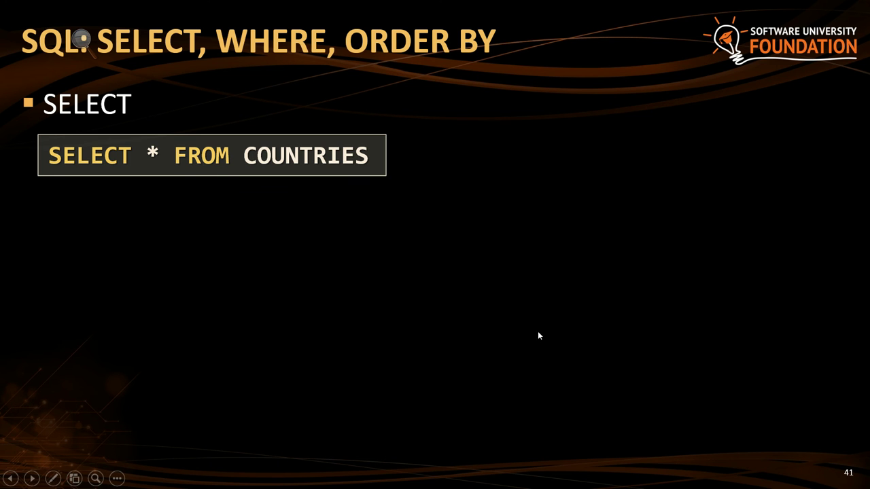
key(alt+Tab)
key(alt+Tab)
key(alt+Tab)
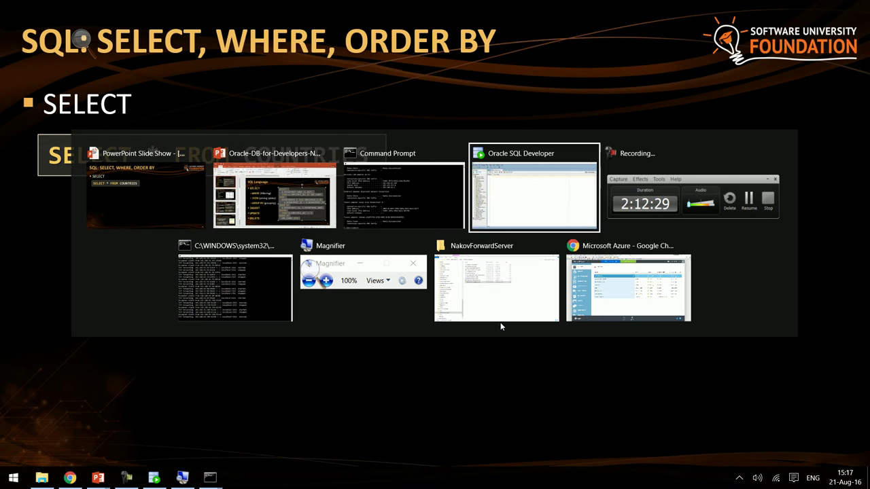
Run select * from countries as a script and as a result grid
text(sele)
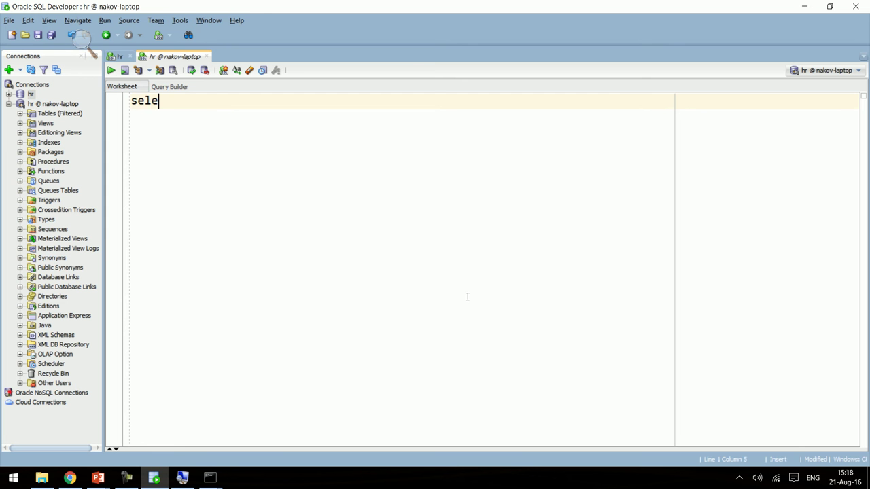
text(ct * from countries)
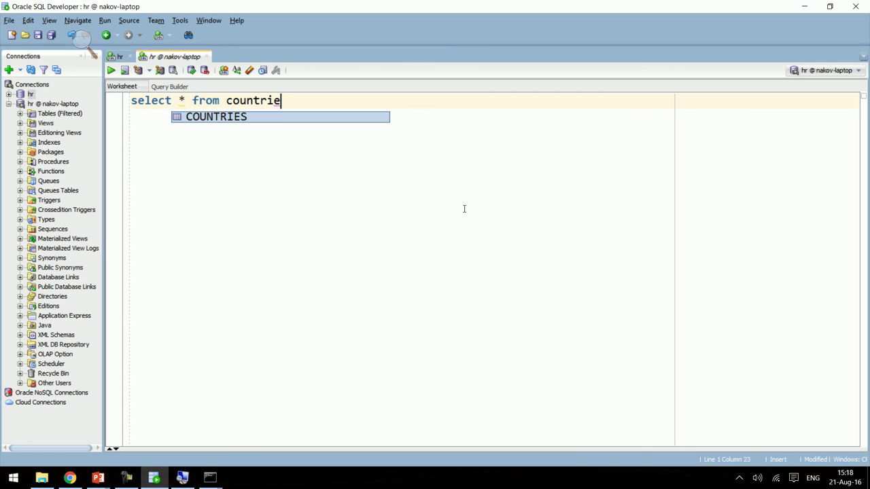
click(111, 71)
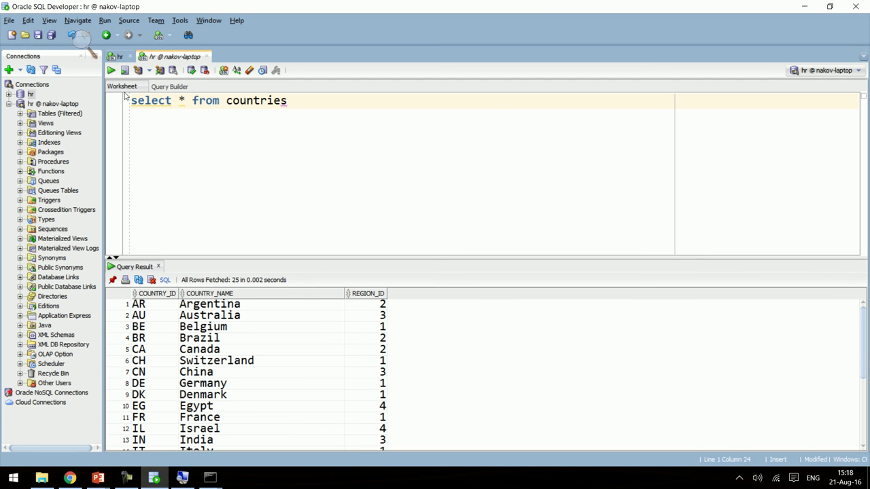
click(112, 70)
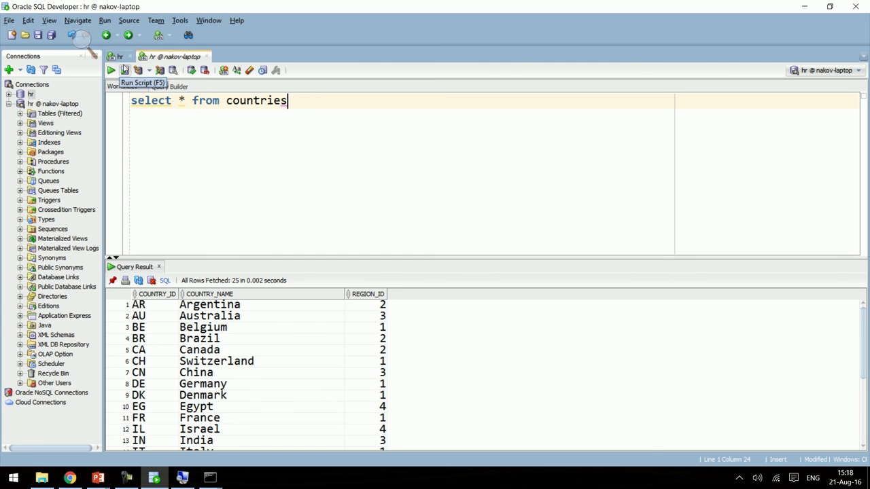
click(125, 70)
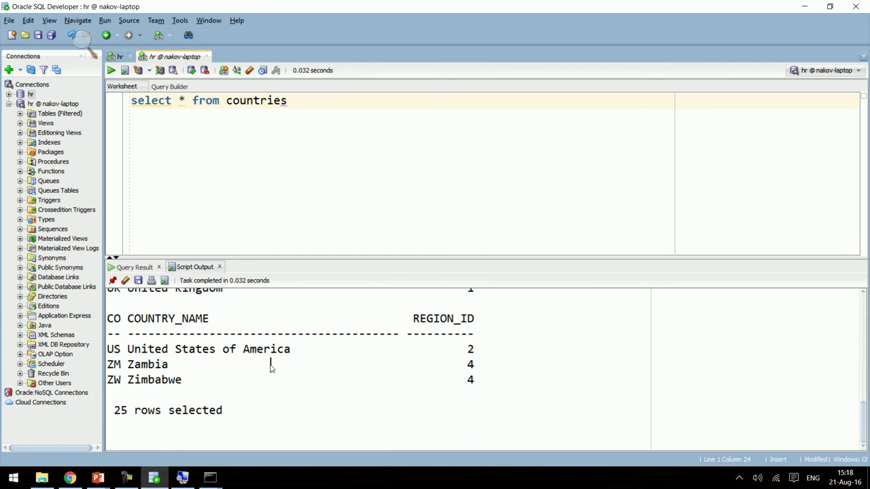
scroll(272, 364, up, 10)
scroll(270, 369, down, 10)
click(111, 70)
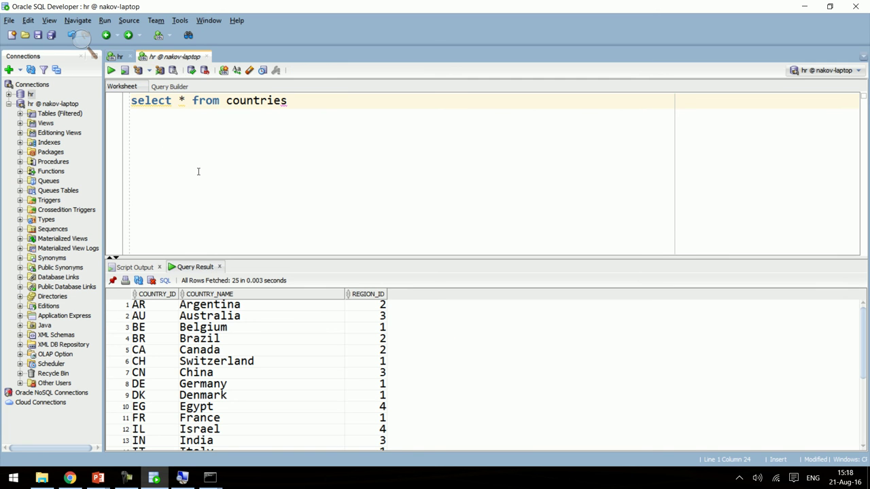
Shrink the SQL Developer window and drag the splitter up to enlarge the results
double_click(180, 100)
double_click(178, 7)
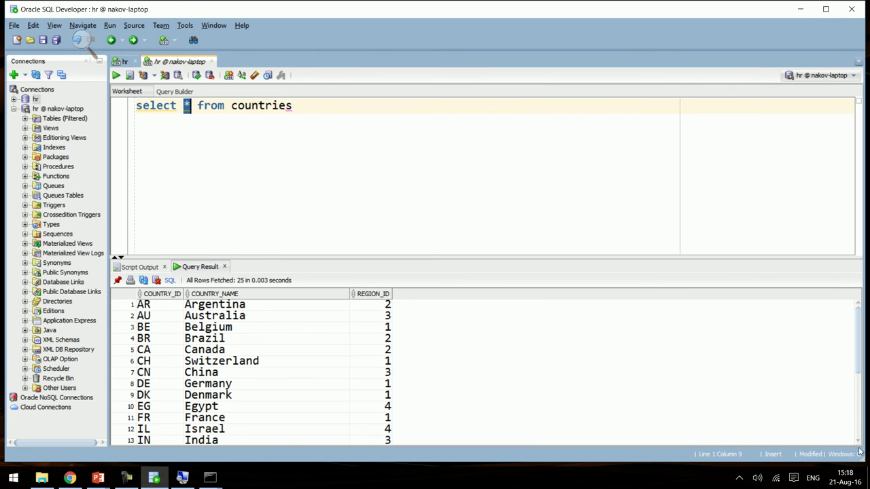
drag(860, 457, 534, 304)
drag(362, 190, 367, 156)
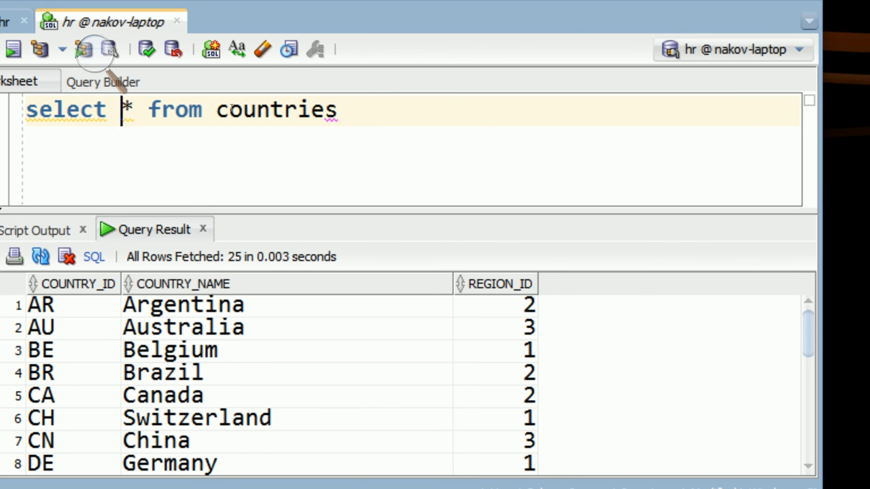
Replace * with COUNTRY_name, country_id and run the query
key(shift+Right)
text(COUNTRY_name)
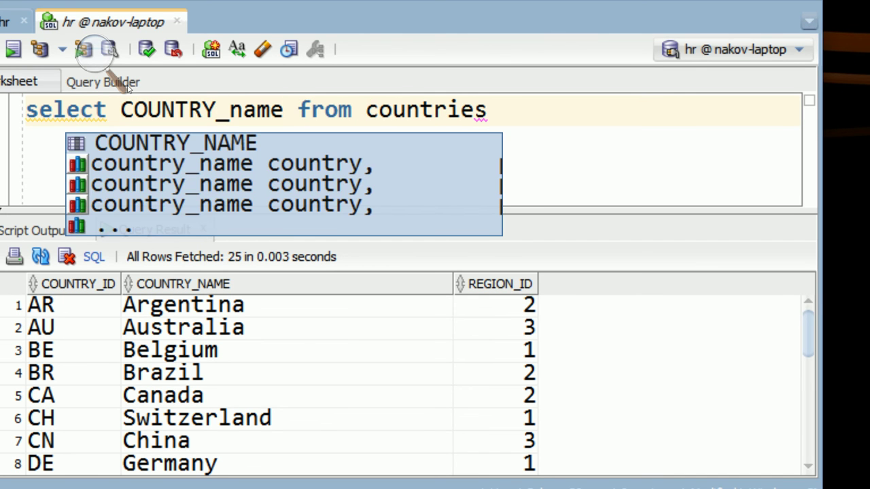
key(Escape)
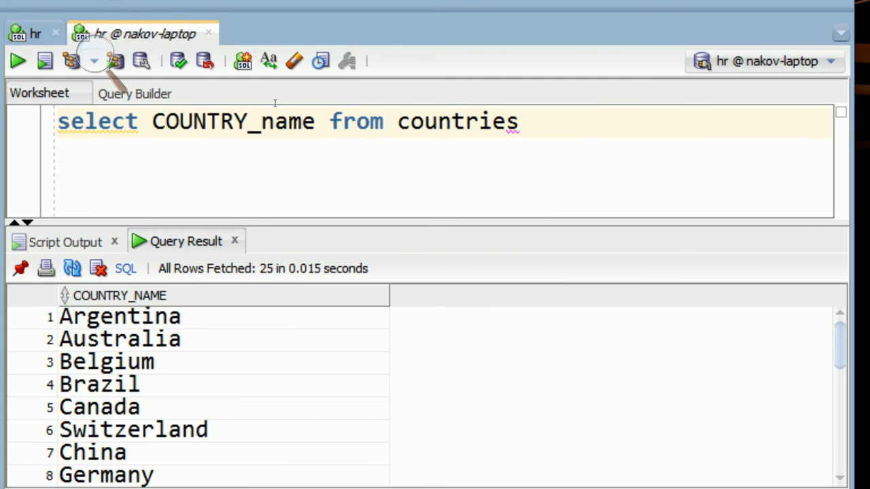
text(, c)
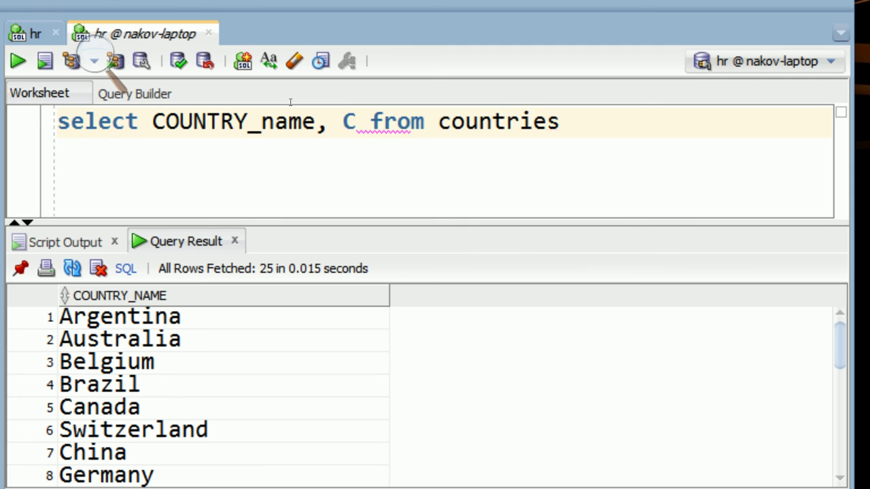
text(ountry_)
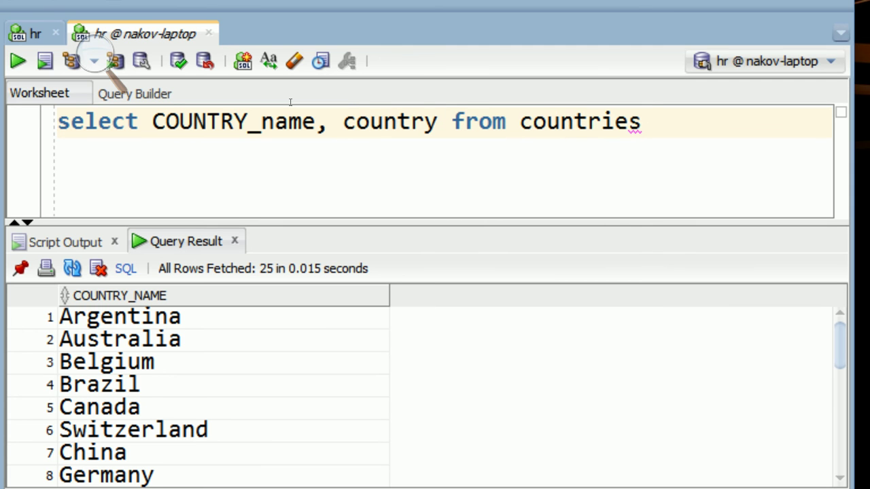
text(id)
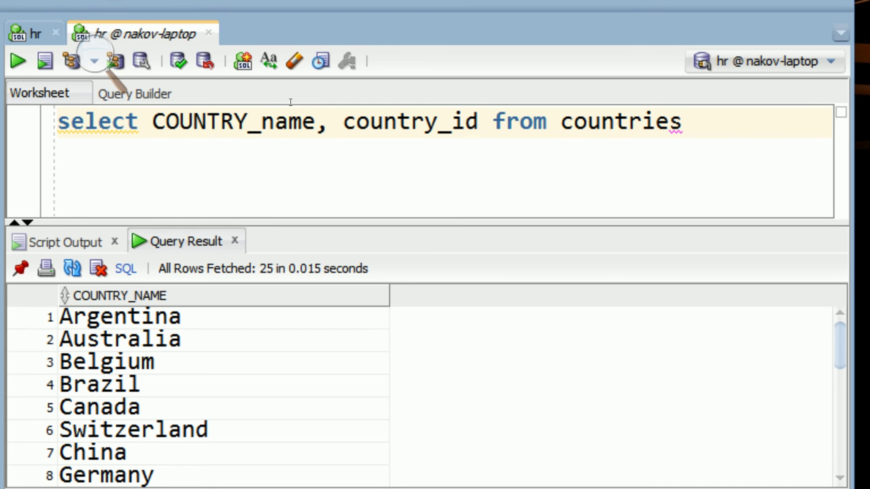
key(ctrl+Return)
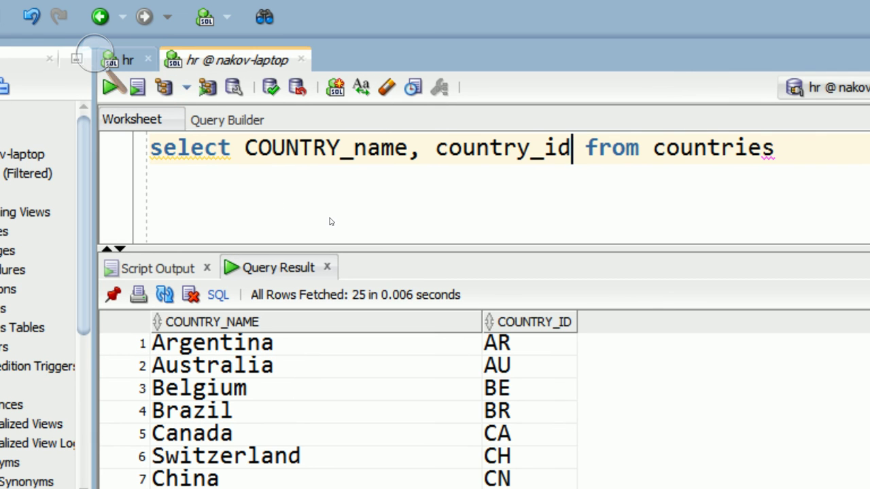
Alias COUNTRY_name as "Държава" and run the query
key(Left)
key(Left)
key(Left)
key(Left)
key(Left)
key(Left)
key(Left)
key(Left)
key(Left)
key(Left)
key(Left)
key(Left)
key(Left)
key(shift+Right)
key(Right)
key(Left)
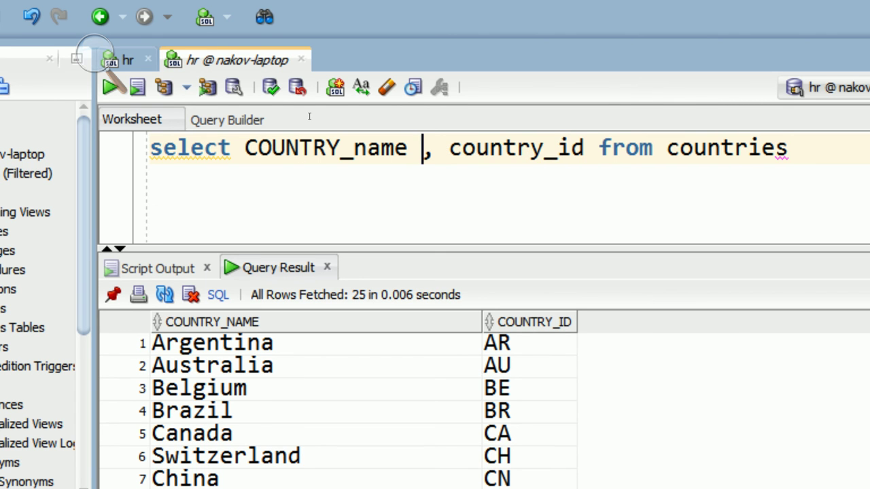
text(as )
text(')
key(BackSpace)
text(")
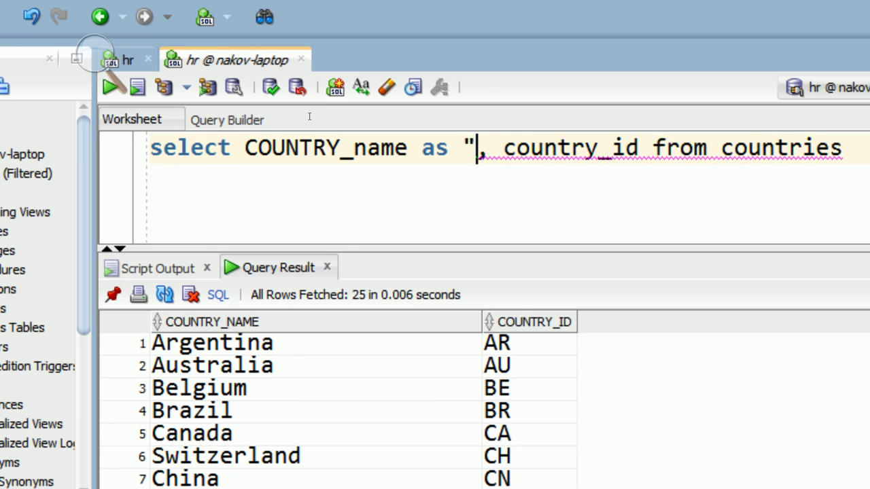
text(")
key(Left)
text(Държава)
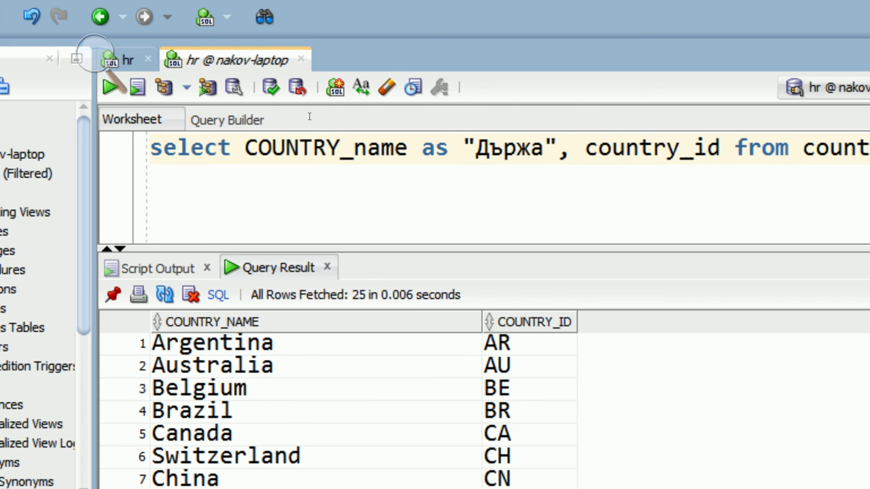
key(ctrl+Return)
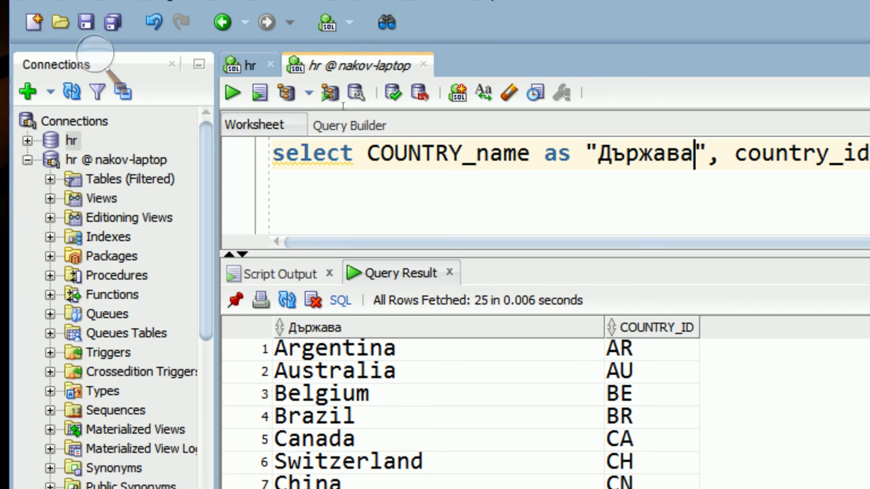
Extend the alias to "Име на Държава" and re-run the query
key(ctrl+Left)
text(Име на)
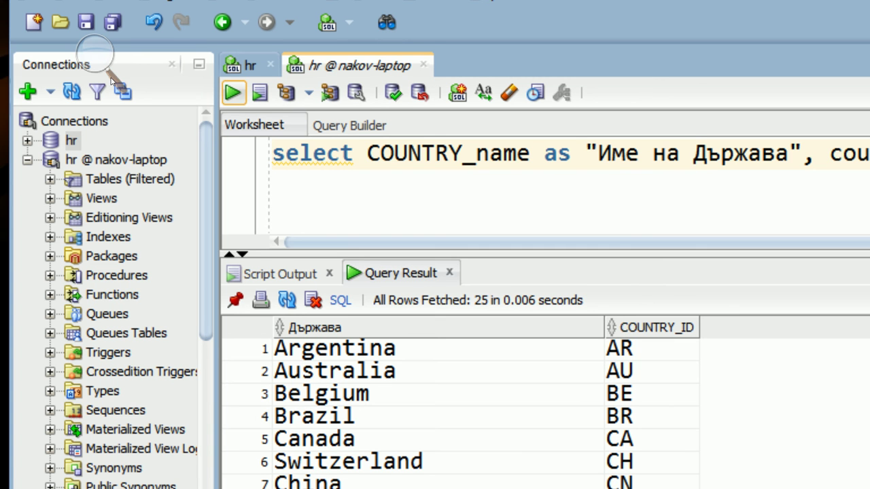
key(ctrl+Return)
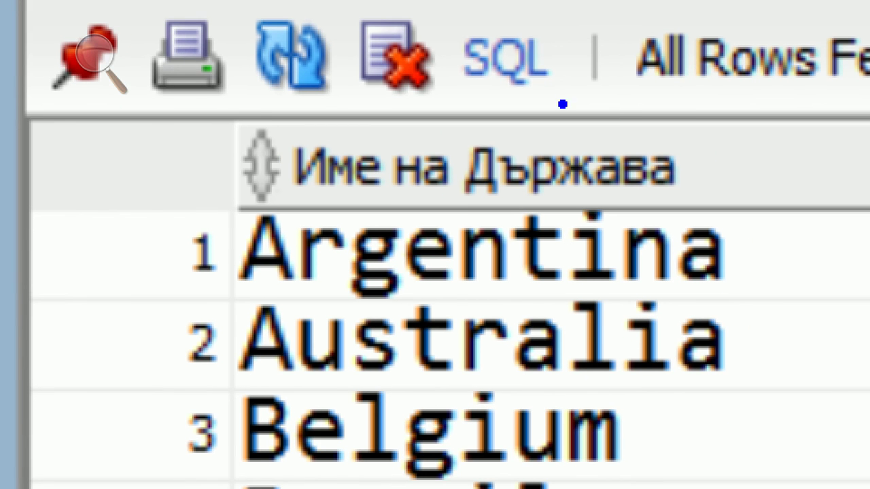
mouse_move(692, 86)
mouse_down()
mouse_move(187, 125)
mouse_move(869, 101)
mouse_up()
drag(808, 119, 299, 129)
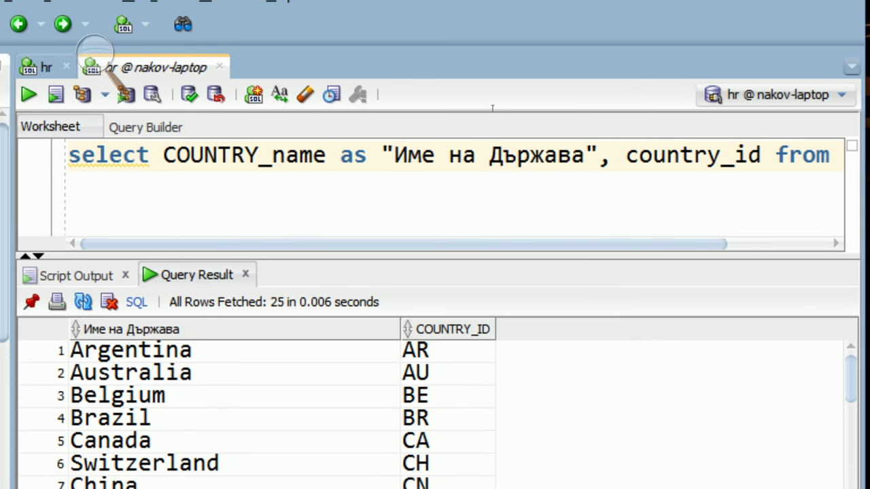
Move from countries onto its own line, then return to the slide show
key(ctrl+Right)
key(ctrl+Right)
key(ctrl+Right)
key(ctrl+Right)
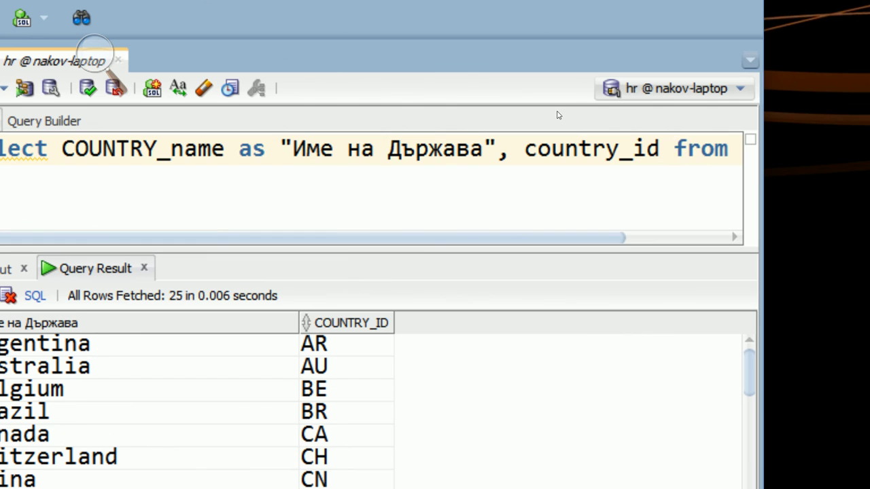
key(Return)
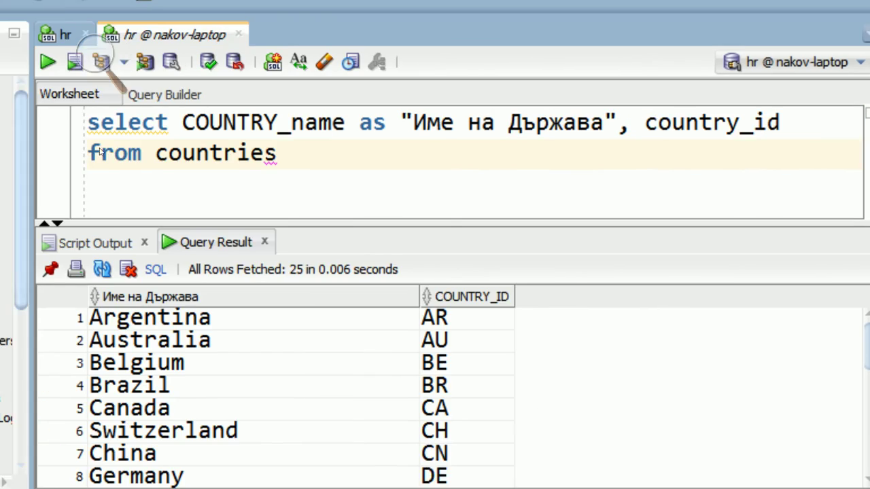
key(alt+Tab)
key(Right)
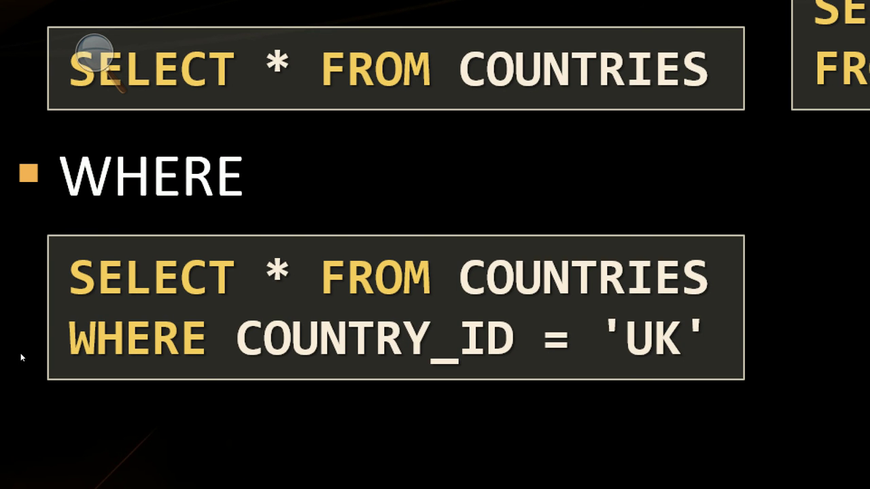
Replace the worksheet query with select * from COUNTRIES, retyping a Cyrillic mistype
key(alt+Tab)
key(ctrl+a)
text(селецт *)
key(ctrl+a)
text(select * from COUNTR)
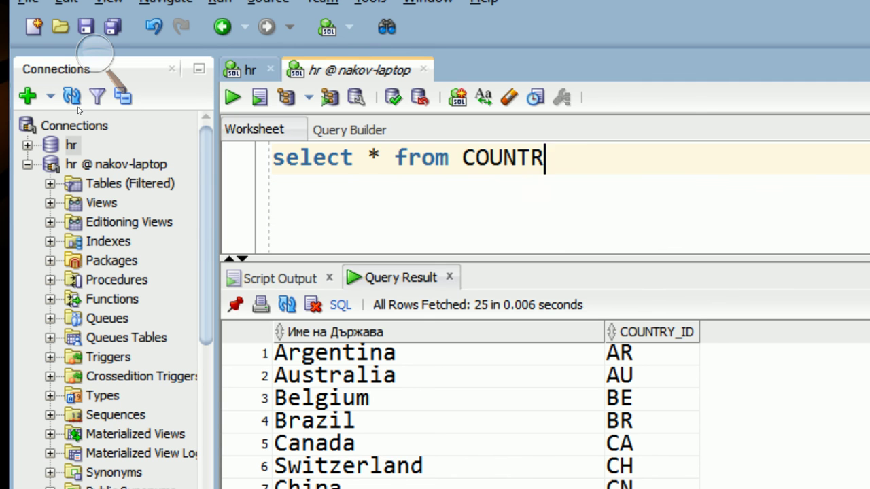
text(IES)
Run the COUNTRIES select, then add WHERE COUNTRY_ID = 'br' and run it
key(ctrl+Return)
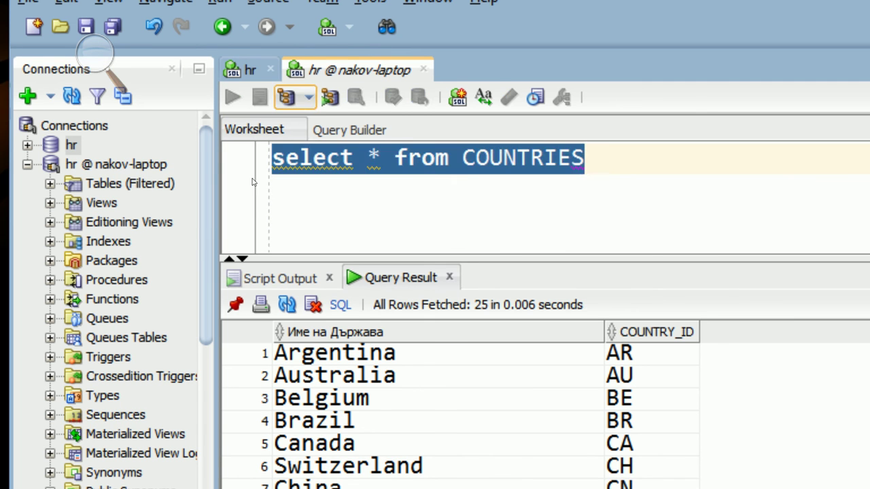
key(Return)
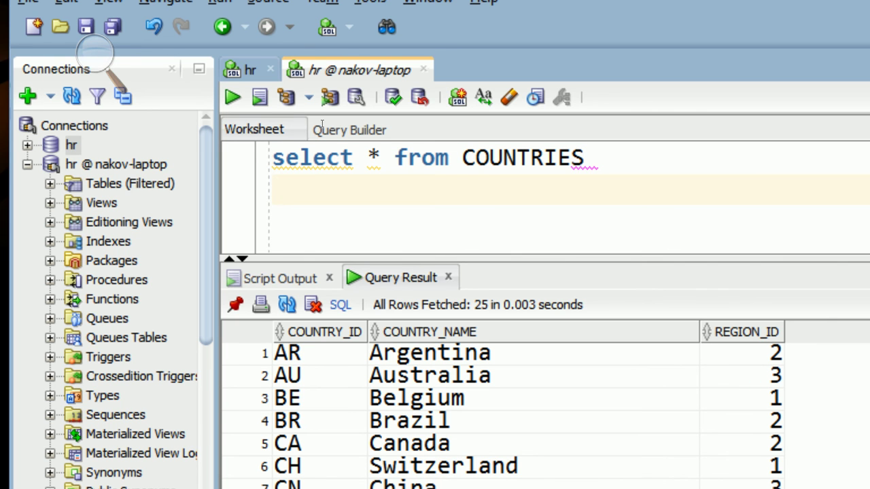
text(where)
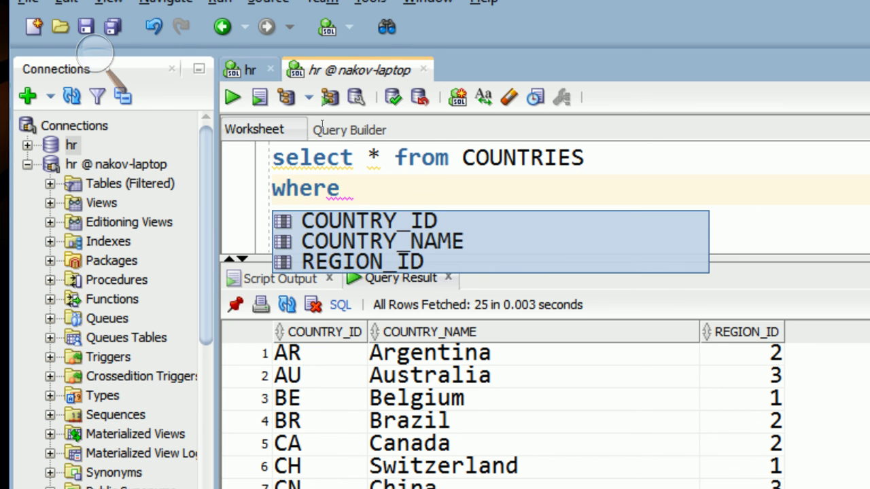
key(Return)
text(= )
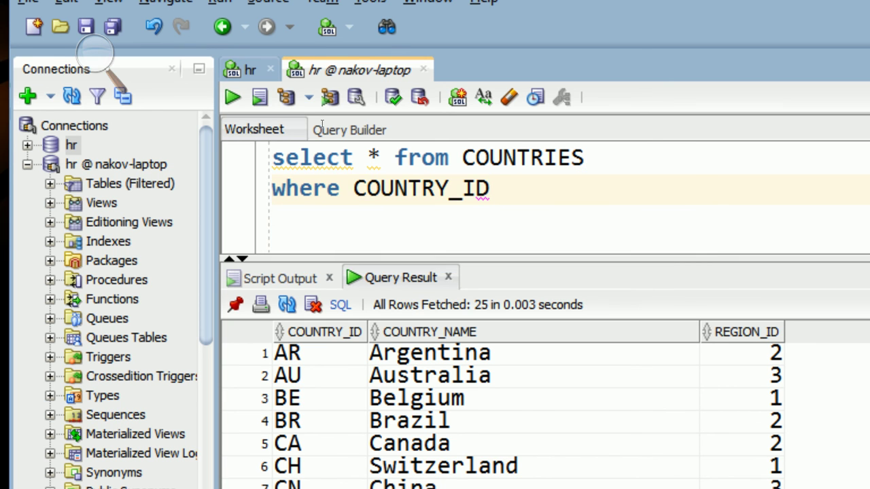
text('br')
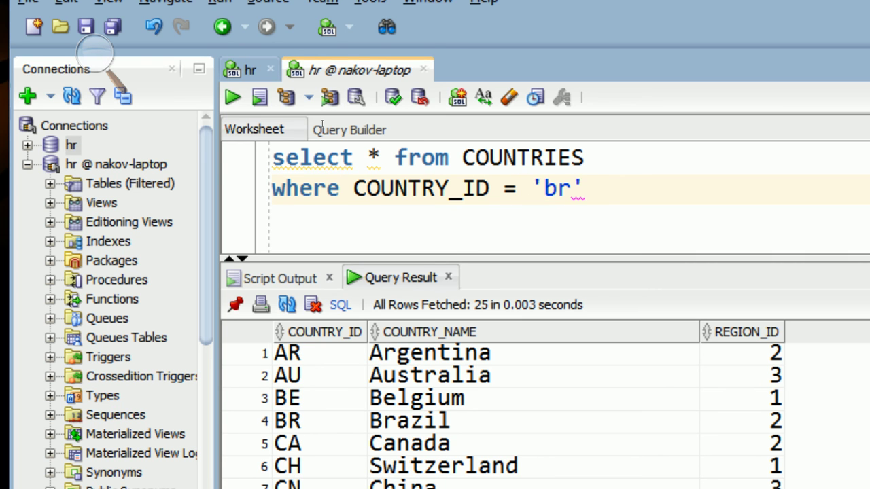
key(ctrl+Return)
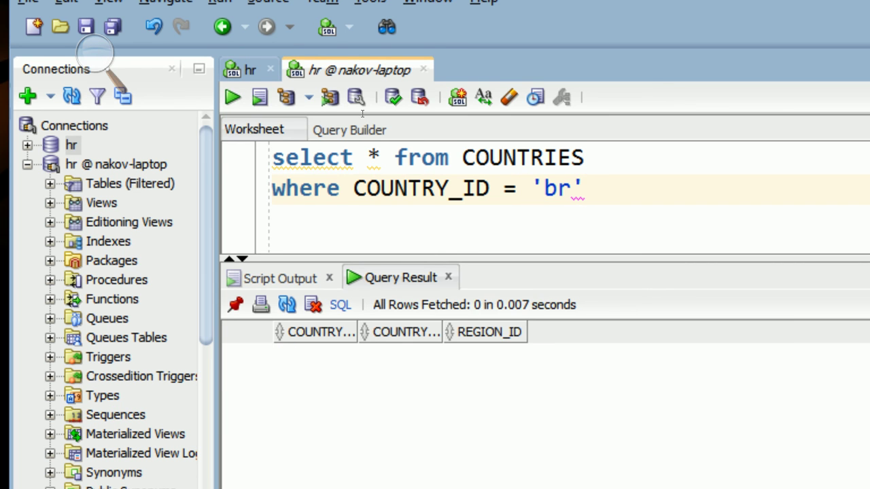
Change the filter value from 'br' to uppercase 'BR' and rerun the query
key(Left)
key(shift+Left)
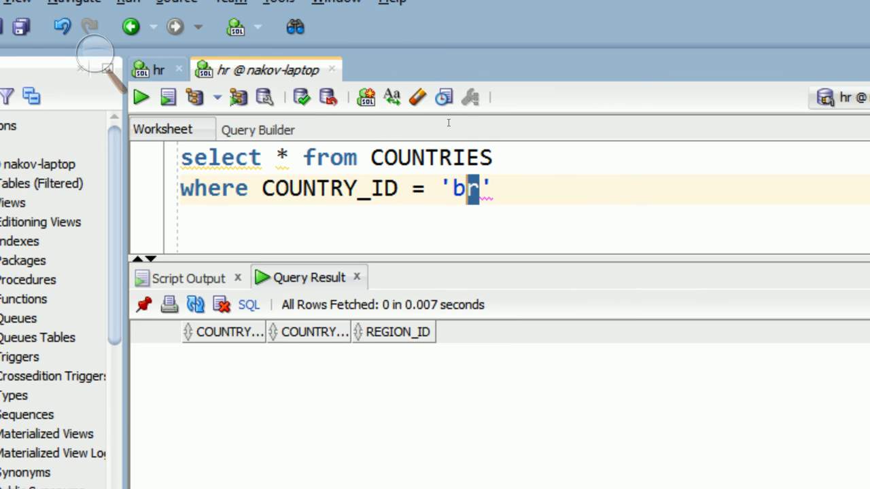
key(shift+Left)
text(BR)
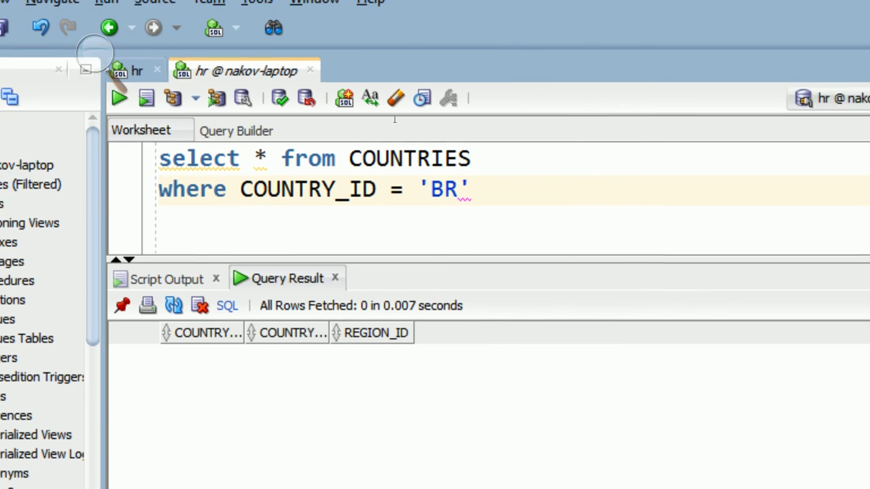
key(ctrl+Return)
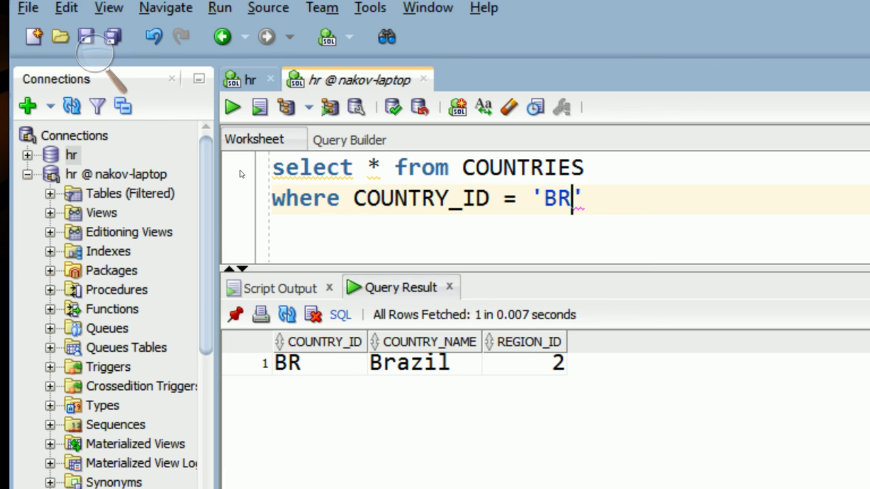
Rewrite the condition as COUNTRY_ID LIKE 'B%'
key(Left)
key(Right)
key(BackSpace)
key(Left)
key(Left)
key(Left)
key(shift+Left)
text(LIKE)
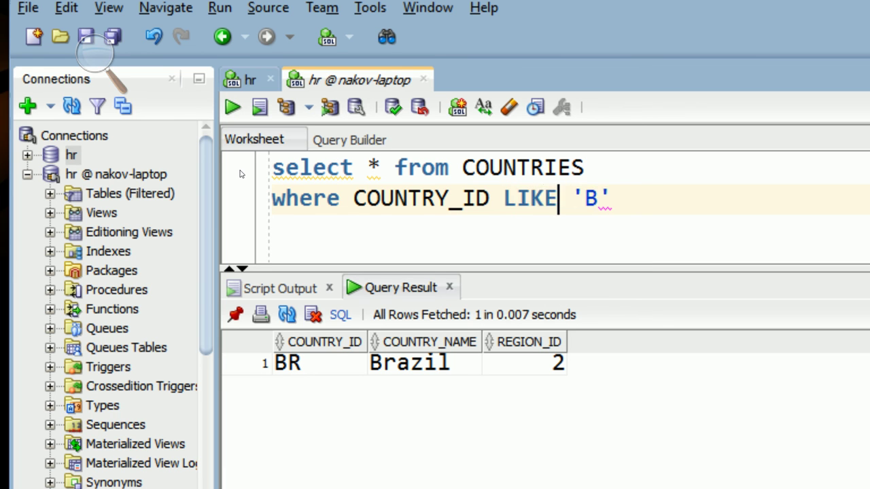
key(Right)
key(Right)
key(Right)
text(%)
key(shift+Left)
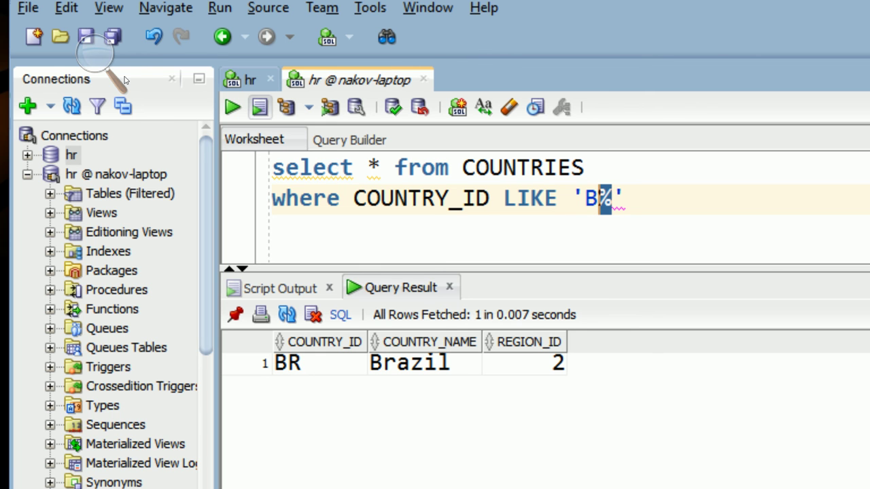
Run the LIKE 'B%' statement with Ctrl+Enter to list Belgium and Brazil
click(260, 107)
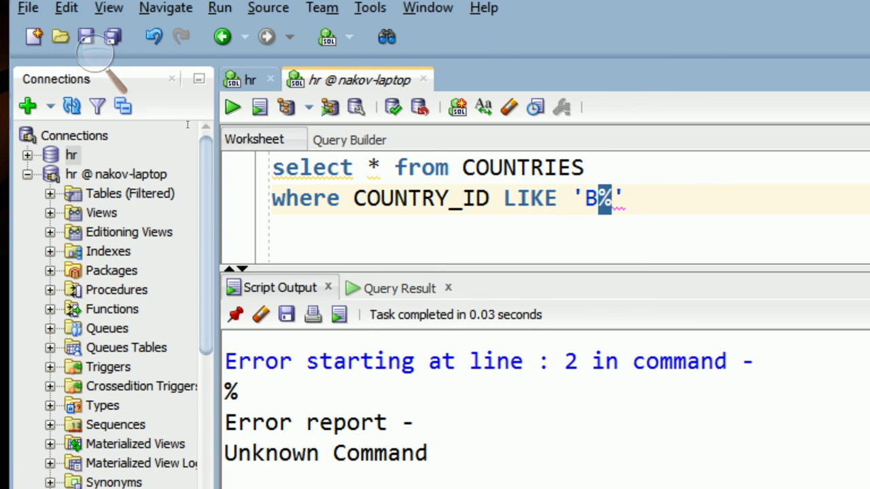
key(End)
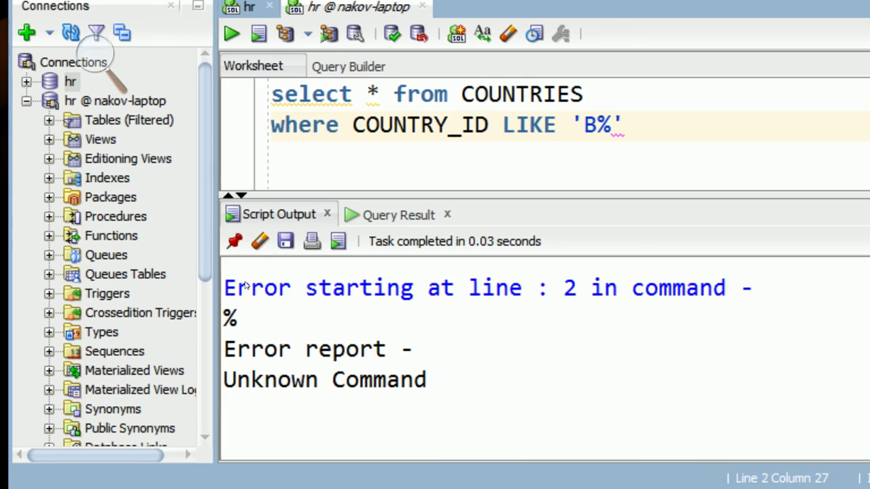
key(ctrl+Return)
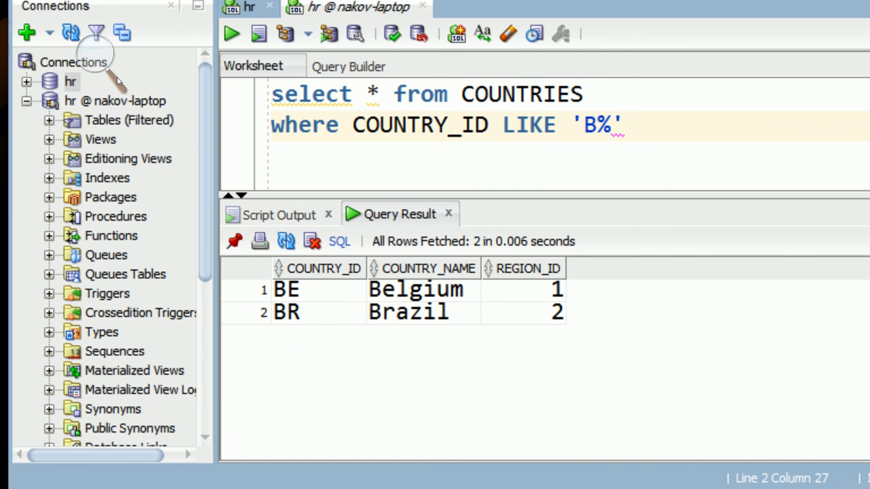
key(ctrl+Return)
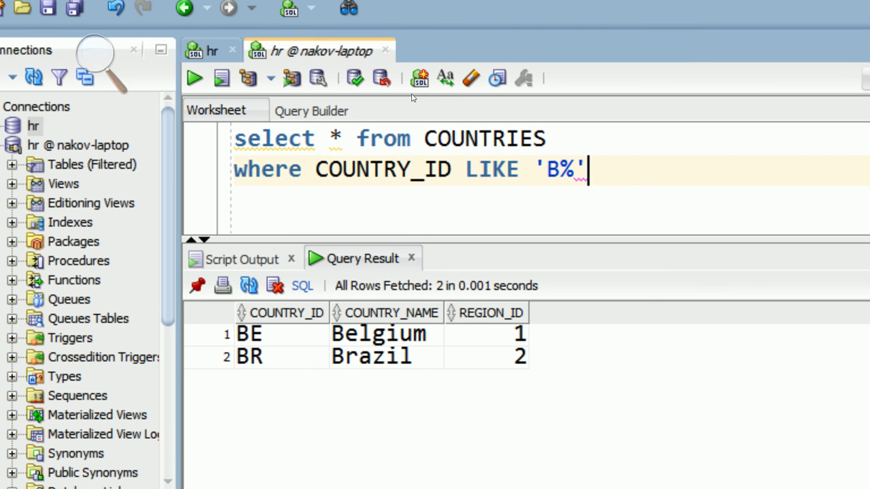
Add OR COUNTRY_NAME LIKE 'Ch%' to the WHERE clause and run it
text(or)
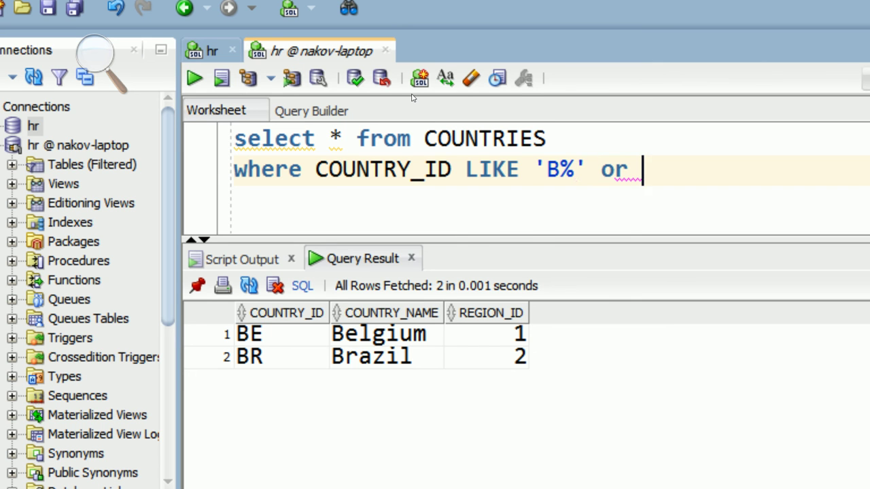
key(Return)
text(like ')
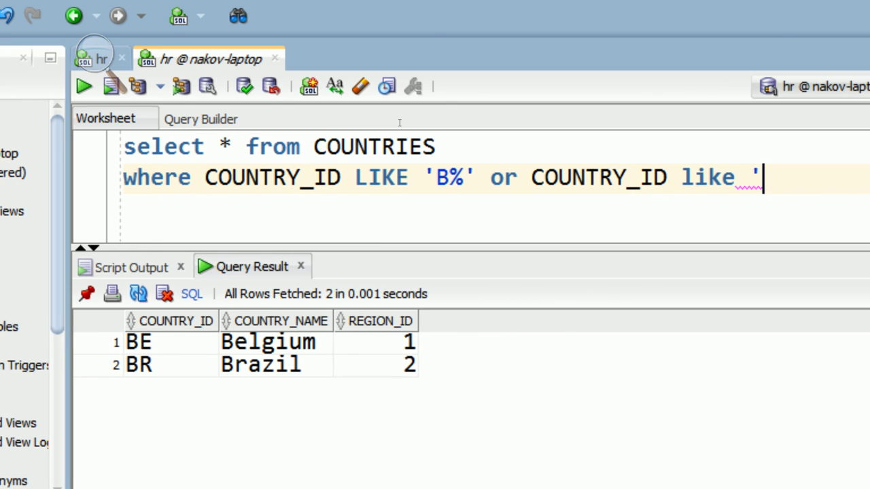
key(shift+Right)
text(name)
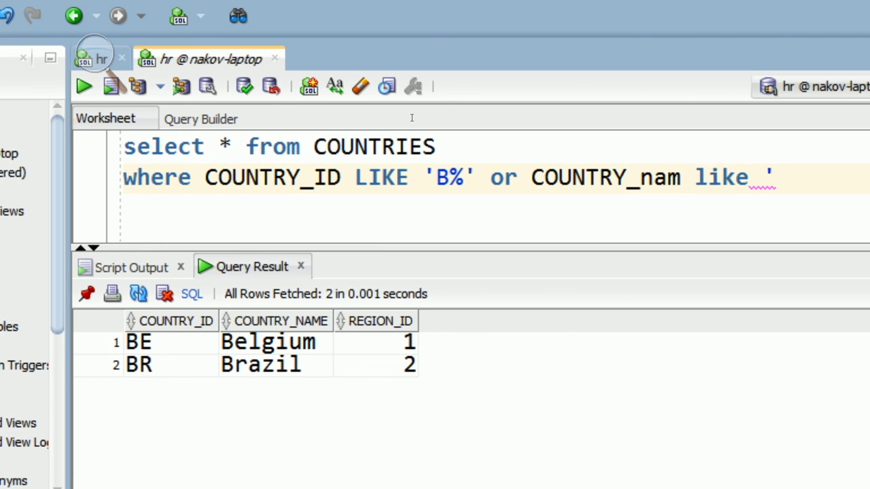
key(End)
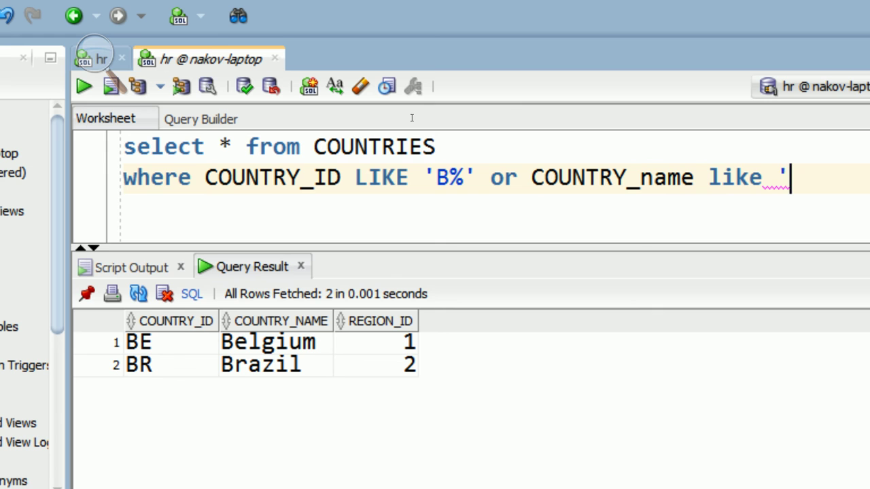
text(Ch)
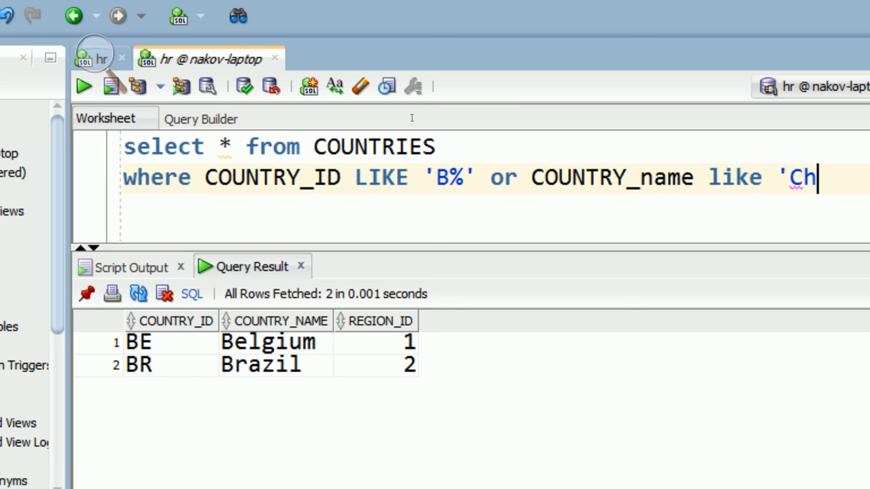
text(%')
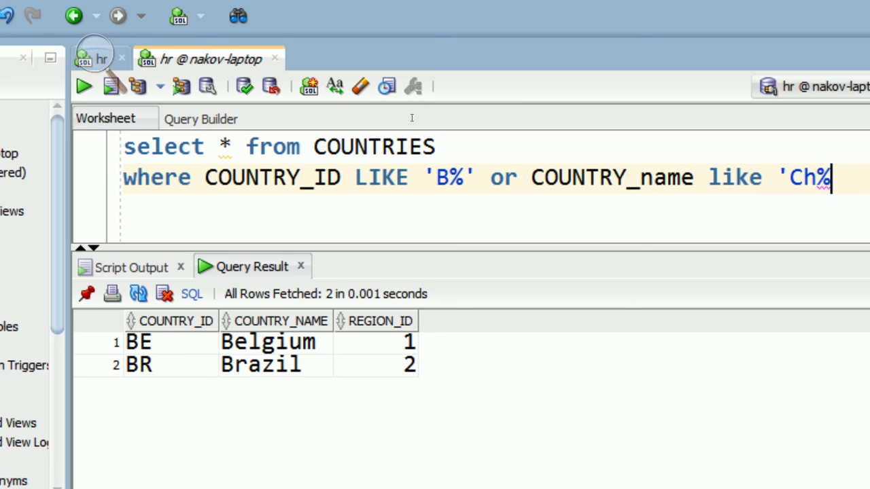
key(ctrl+Return)
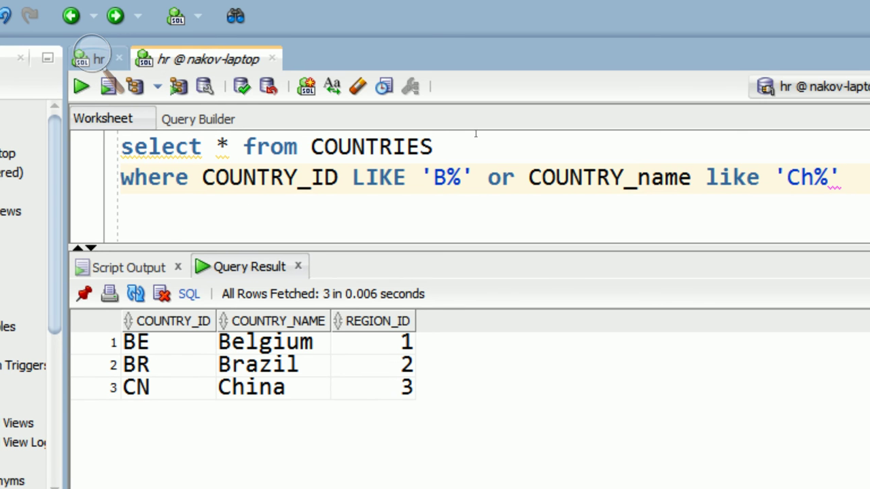
Change the name pattern to 'Ca%' and rerun the query
key(Left)
key(Left)
key(Left)
key(Delete)
text(a)
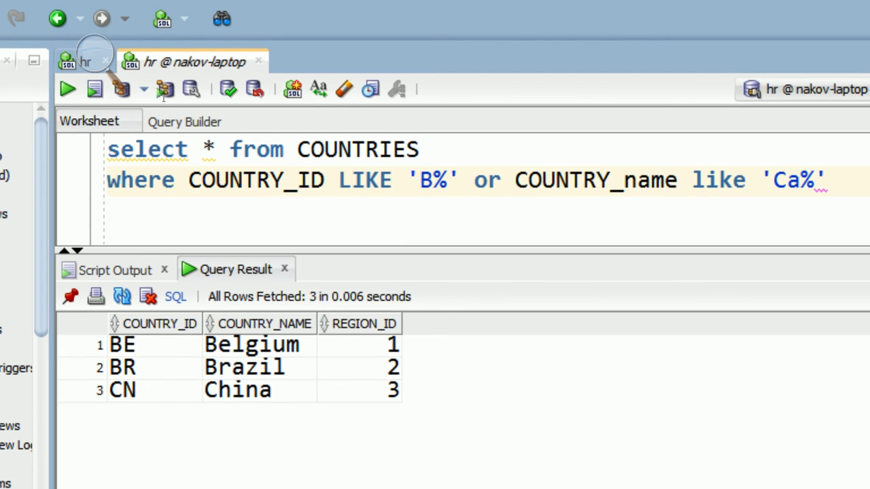
click(67, 89)
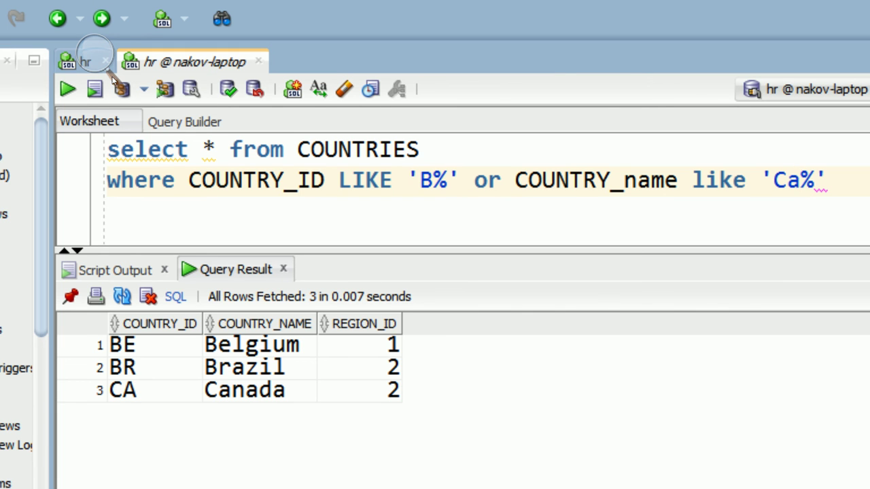
Change the pattern to '%a%' and run it, scrolling through the 22 matching rows
key(Left)
key(shift+Left)
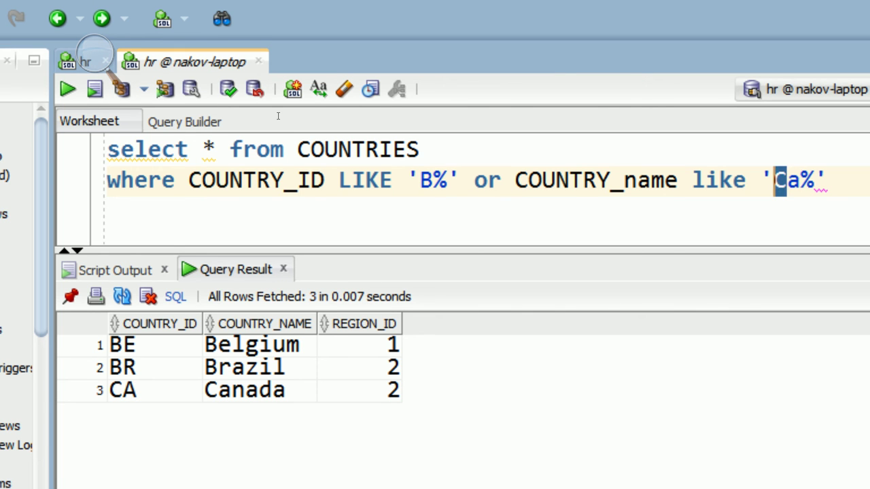
text(%)
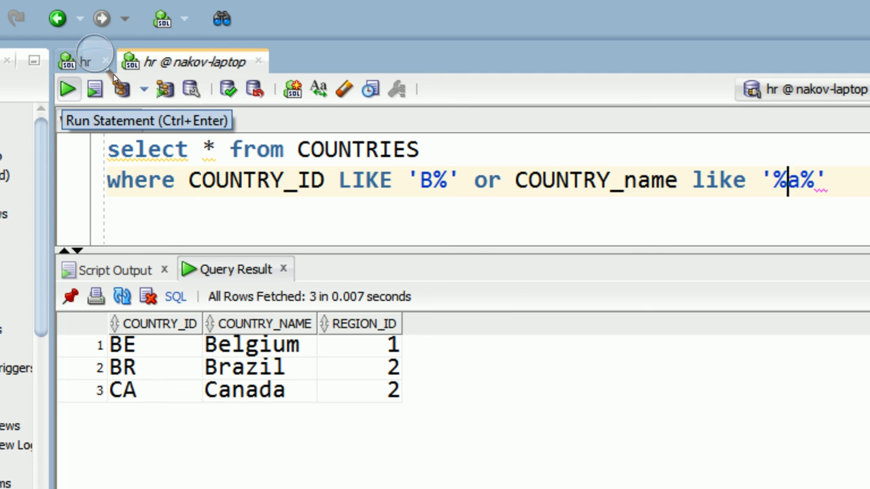
key(ctrl+Return)
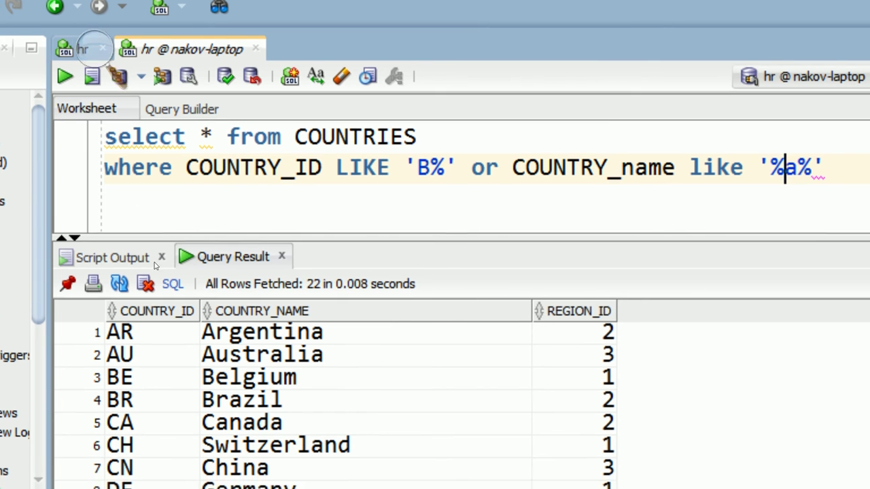
scroll(184, 271, down, 5)
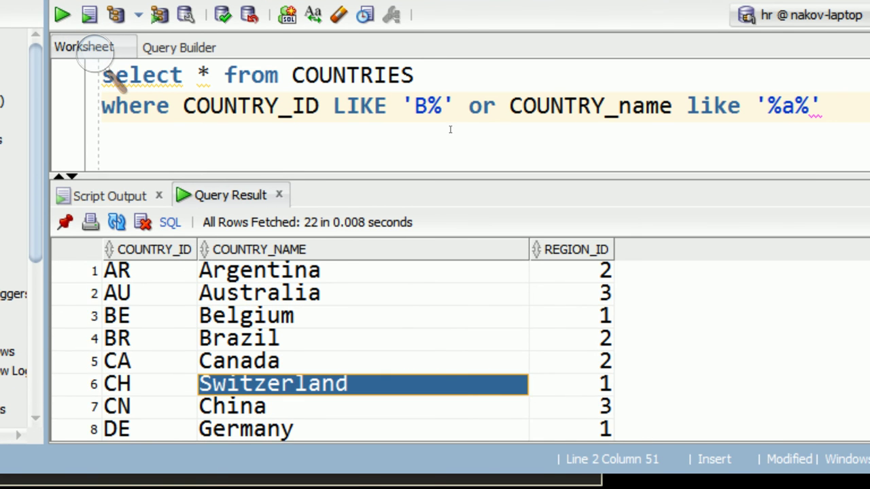
Sort by country_name ascending, then desc so Zimbabwe is first, and return to the slideshow
key(End)
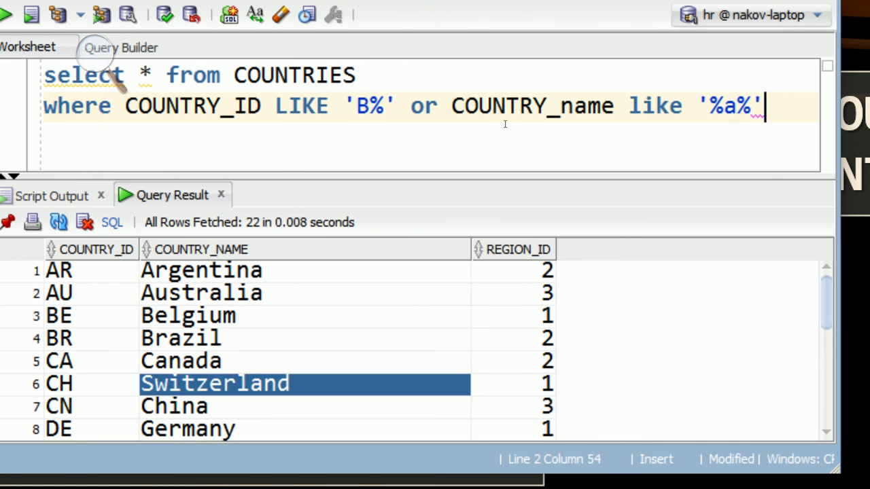
key(Return)
text(order by )
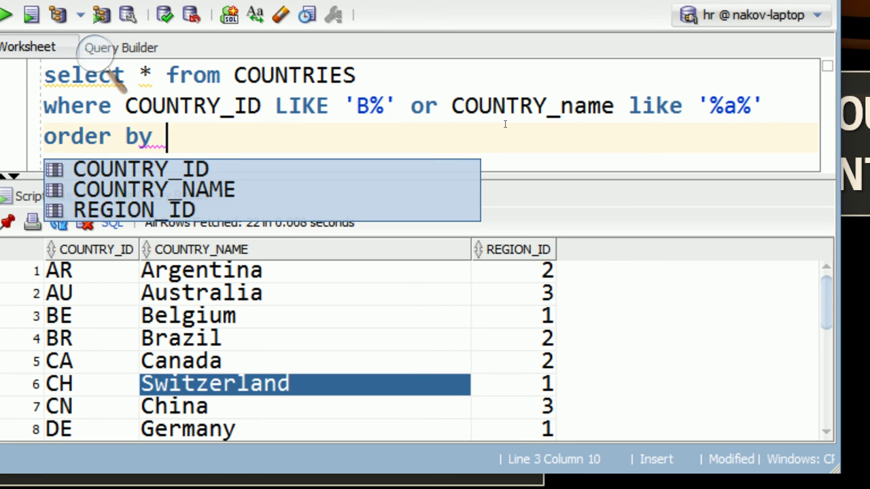
text(country)
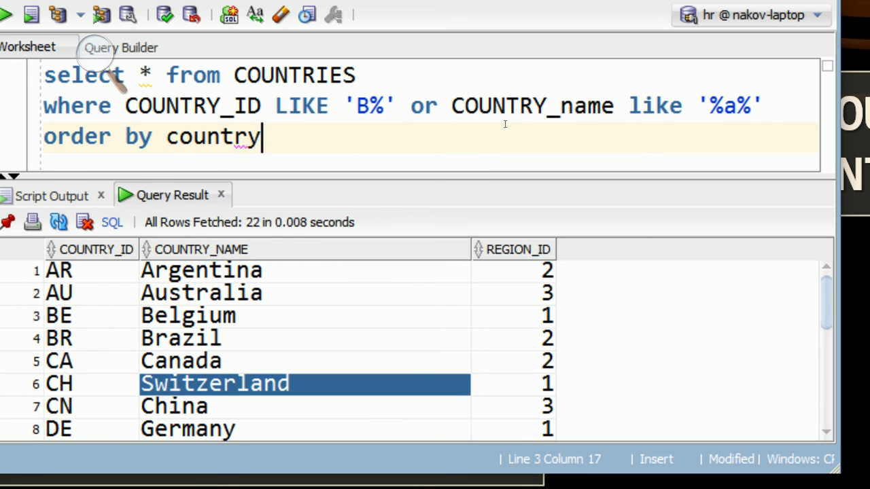
text(_name)
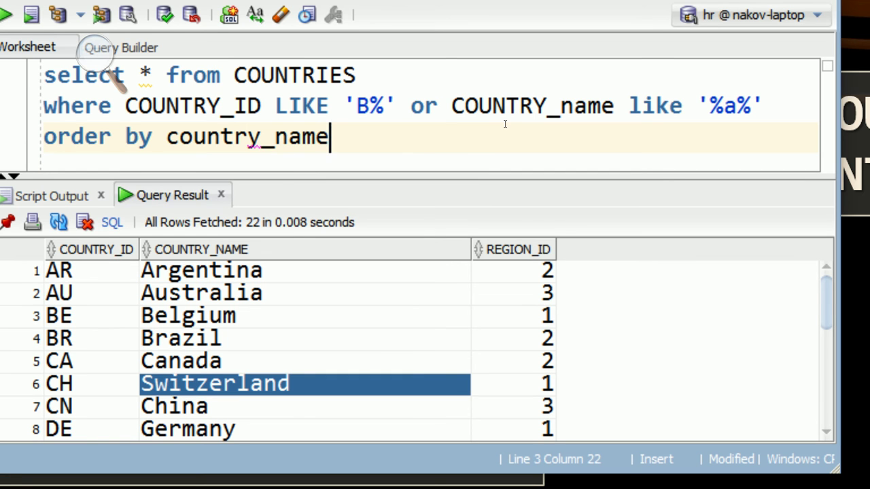
key(ctrl+Return)
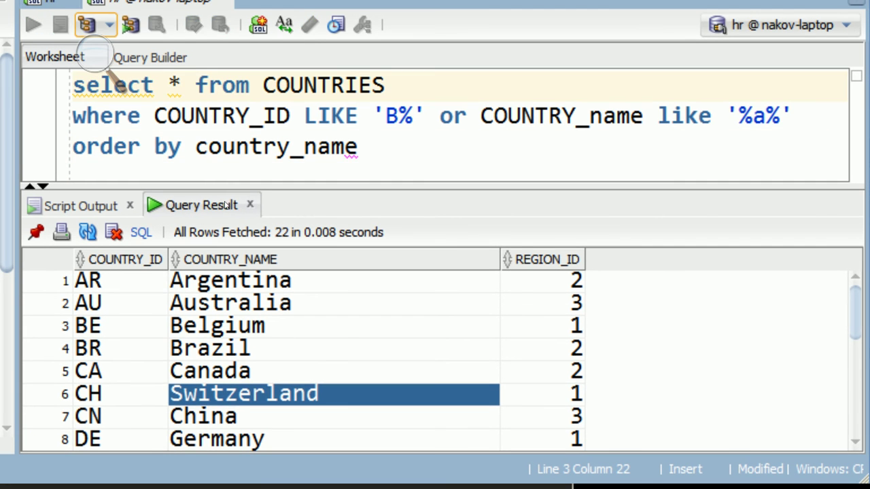
text(desc)
key(ctrl+Return)
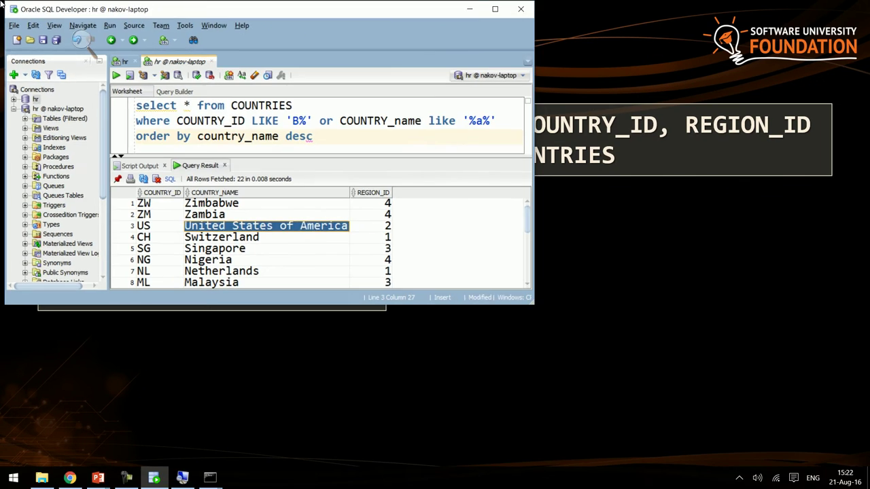
key(alt+Tab)
Reveal slide 41's ORDER BY examples through FETCH NEXT 3 ROWS ONLY, then return to SQL Developer
key(Right)
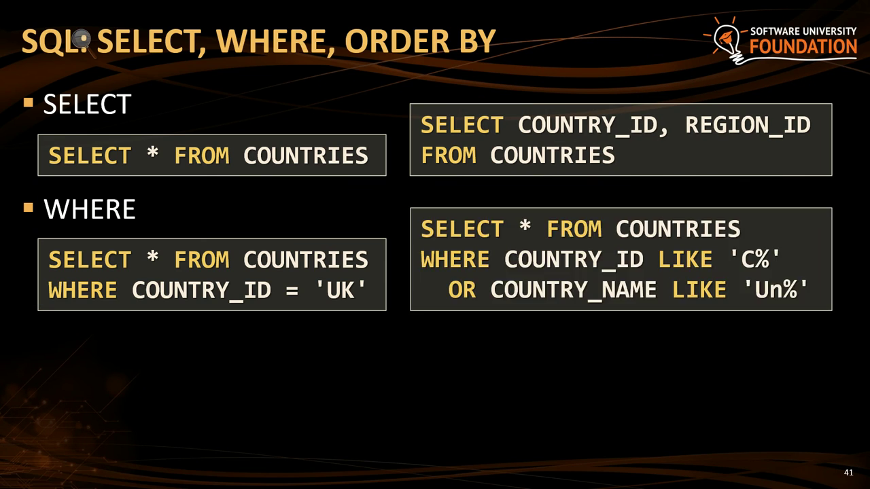
key(Right)
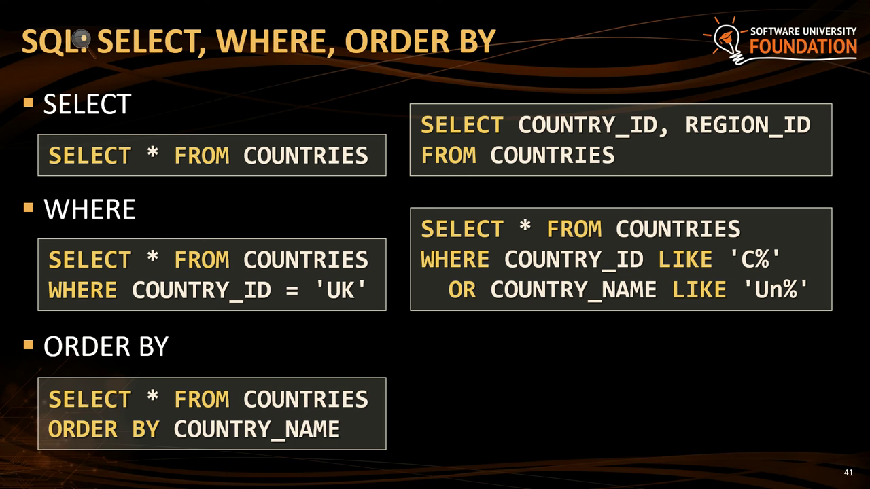
key(Right)
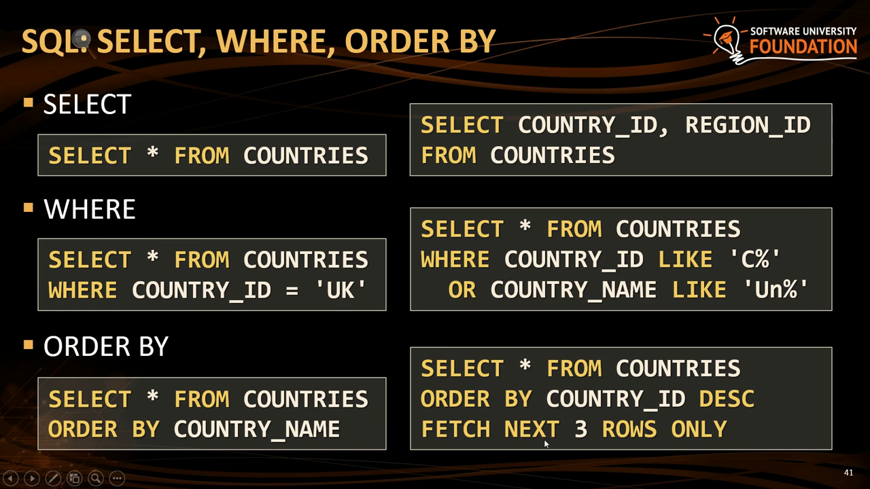
key(alt+Tab)
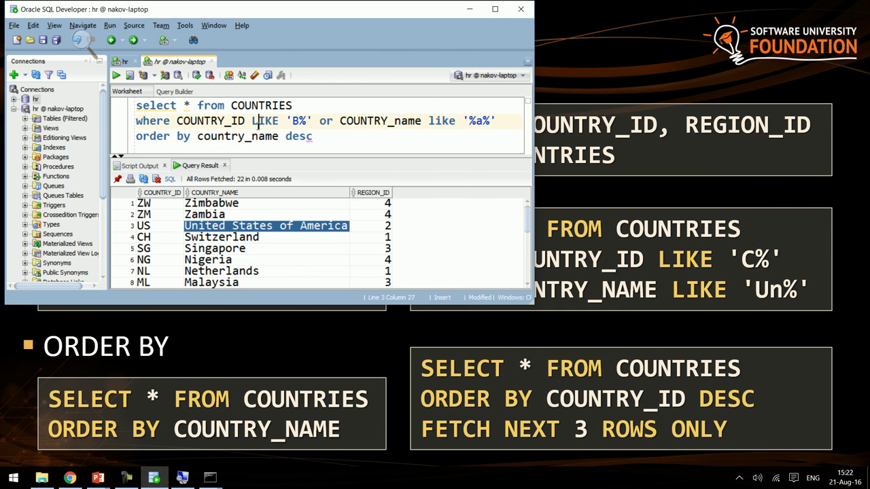
Enlarge the results area, add 'fetch next 3 rows only' after desc, and run it
drag(533, 303, 554, 398)
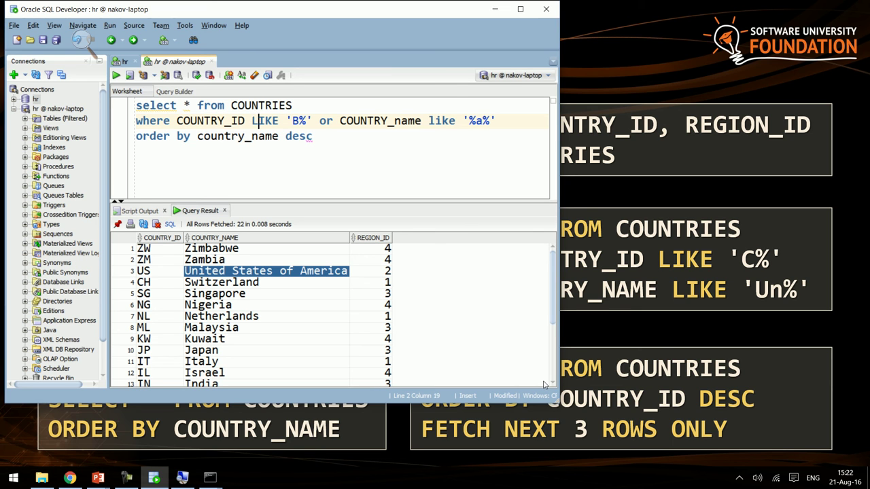
click(435, 184)
key(Return)
text(fetch)
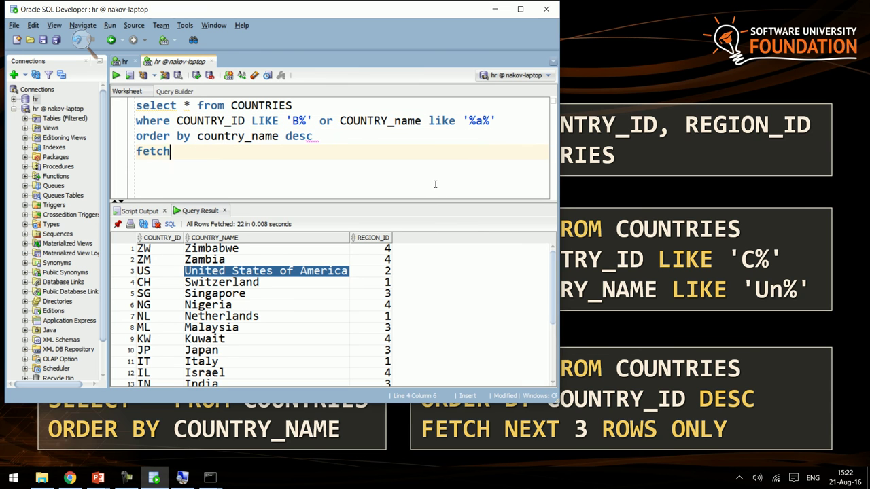
text( next 3 rows only)
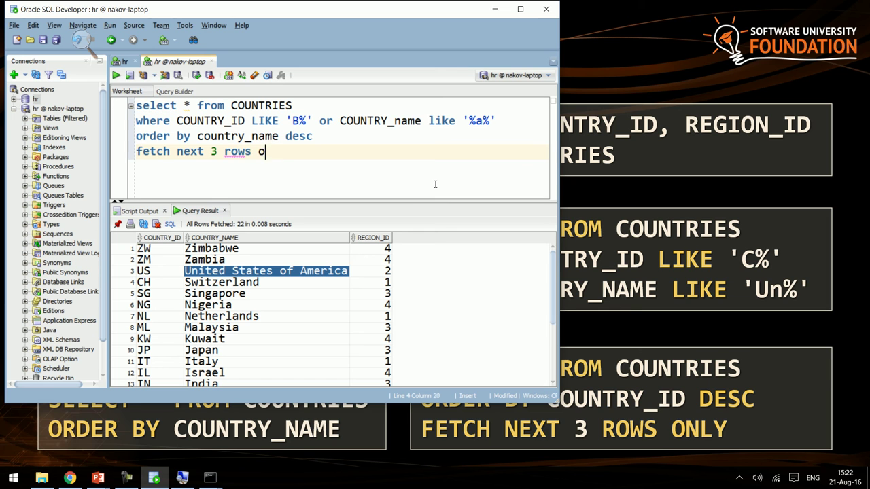
click(116, 75)
Change the row limit from 3 to 5 and rerun, returning Zimbabwe through Singapore
click(210, 152)
key(Delete)
text(5)
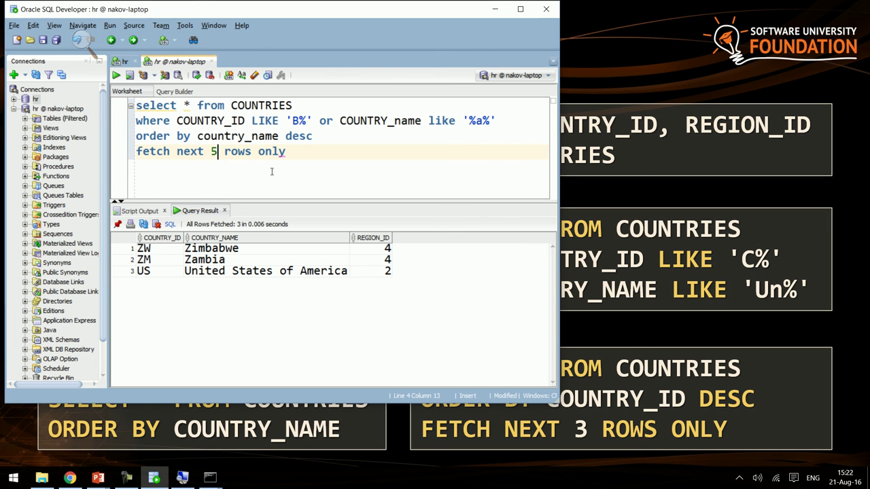
click(116, 75)
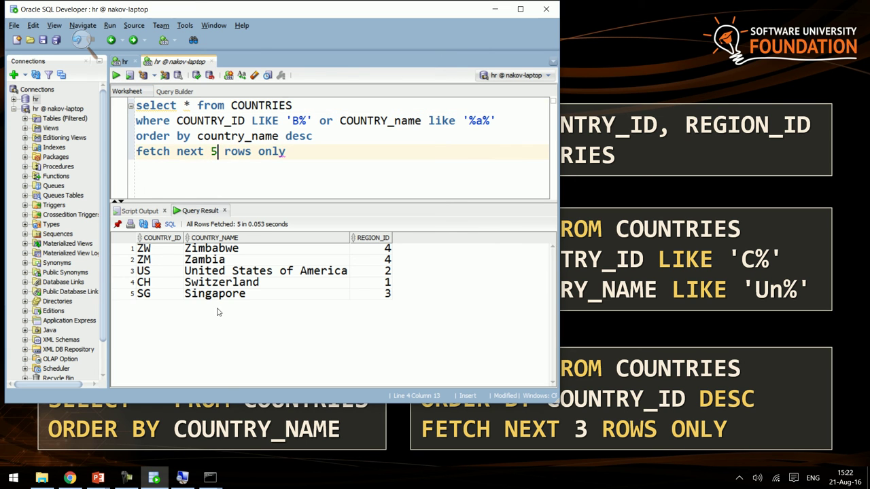
click(133, 479)
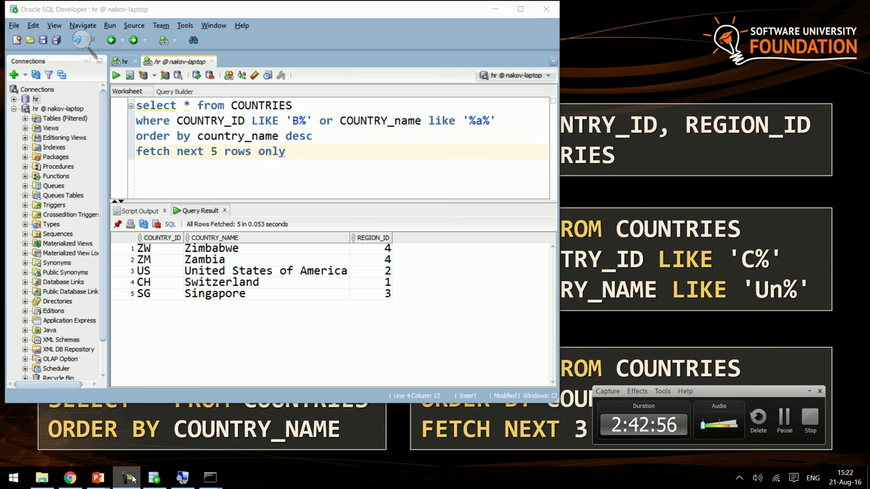
click(133, 478)
key(End)
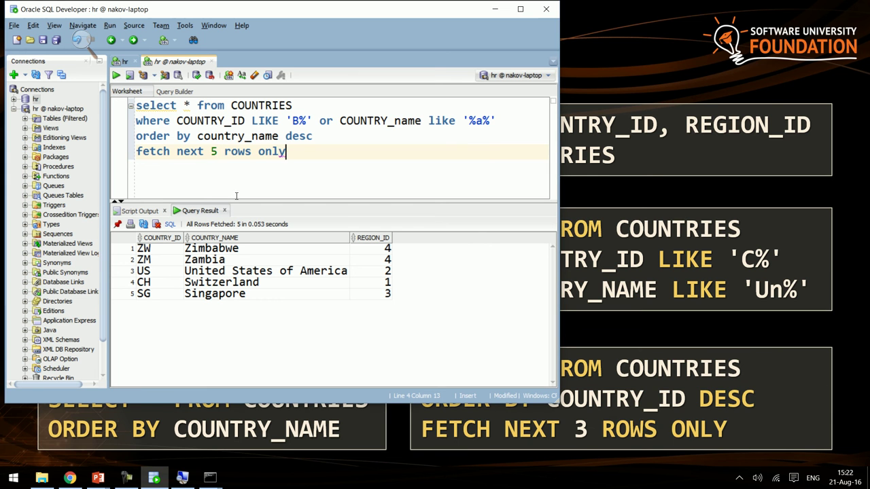
View the SQL Join Tables slide, then maximize SQL Developer and select the where, order by, fetch lines
key(alt+Tab)
key(Right)
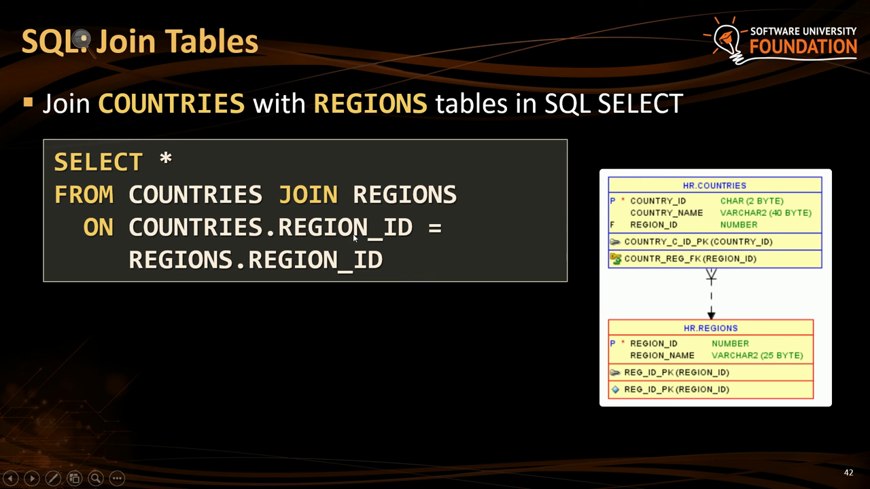
key(alt+Tab)
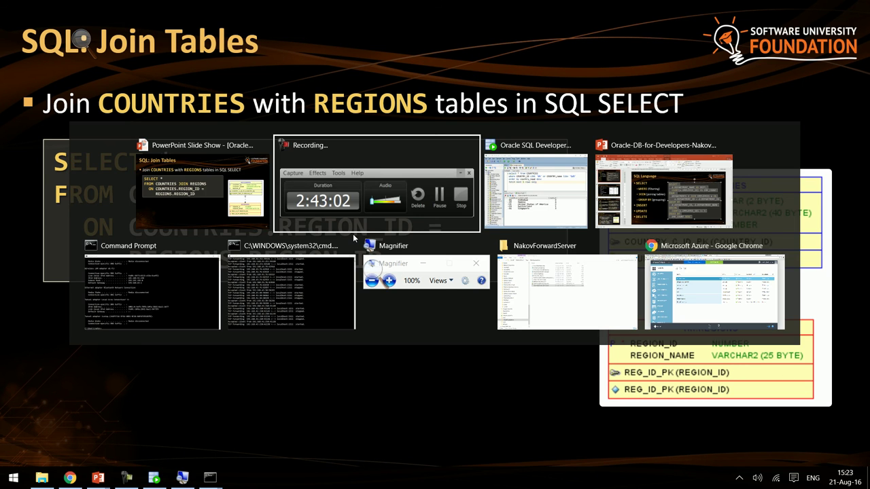
key(alt+Tab)
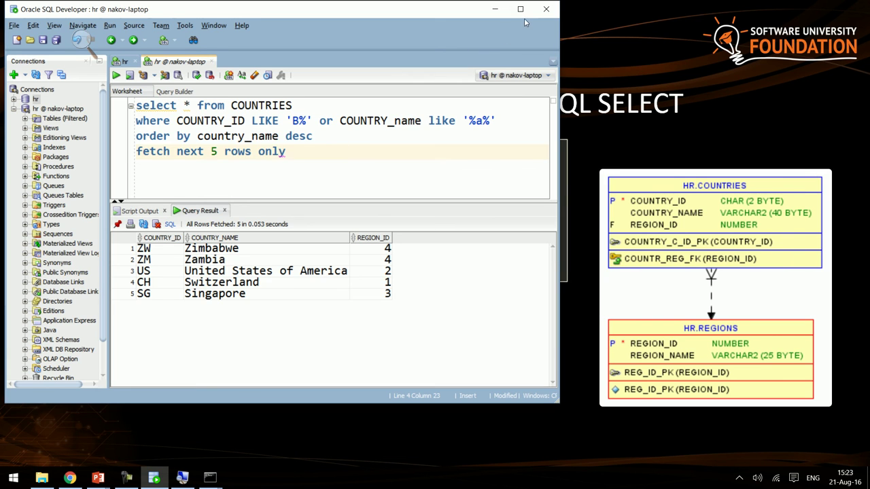
click(520, 9)
drag(299, 145, 128, 121)
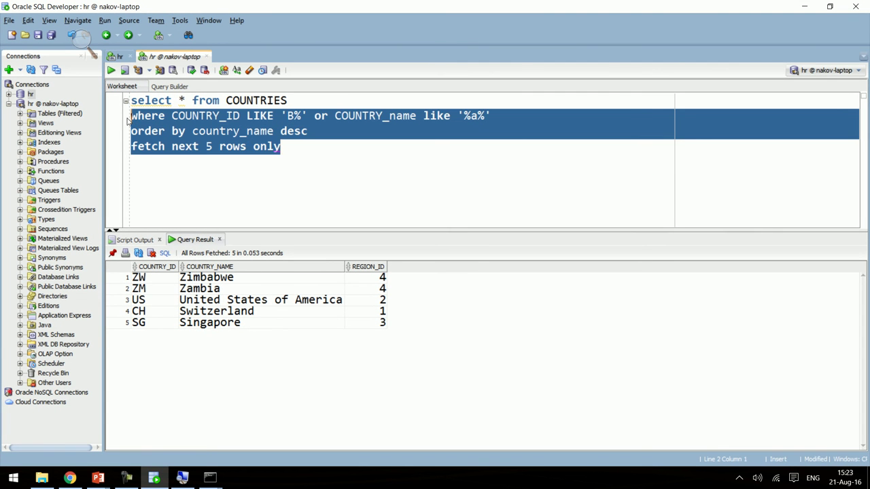
Delete the filter, sort and fetch lines and run the plain COUNTRIES select, noting Brazil's REGION_ID 2
key(Delete)
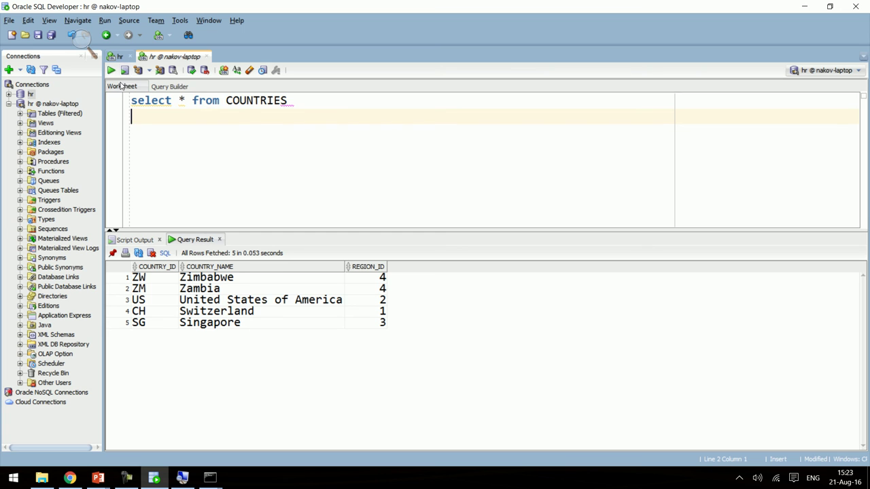
click(111, 70)
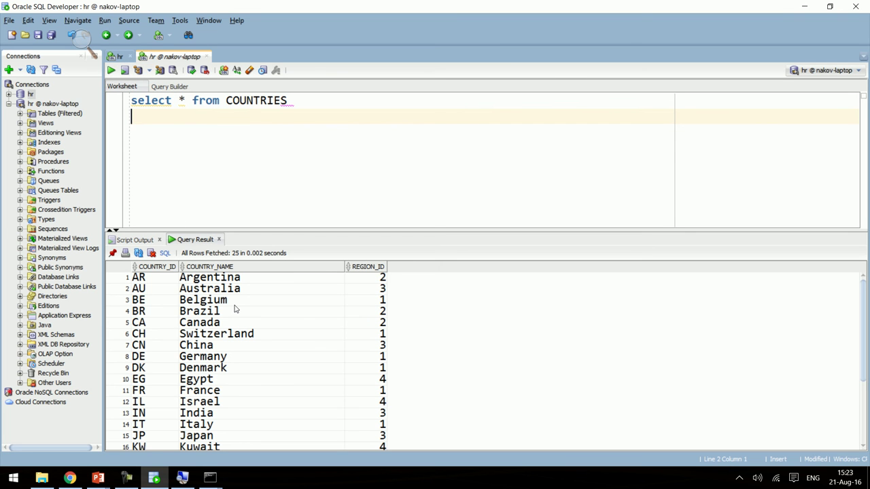
click(368, 311)
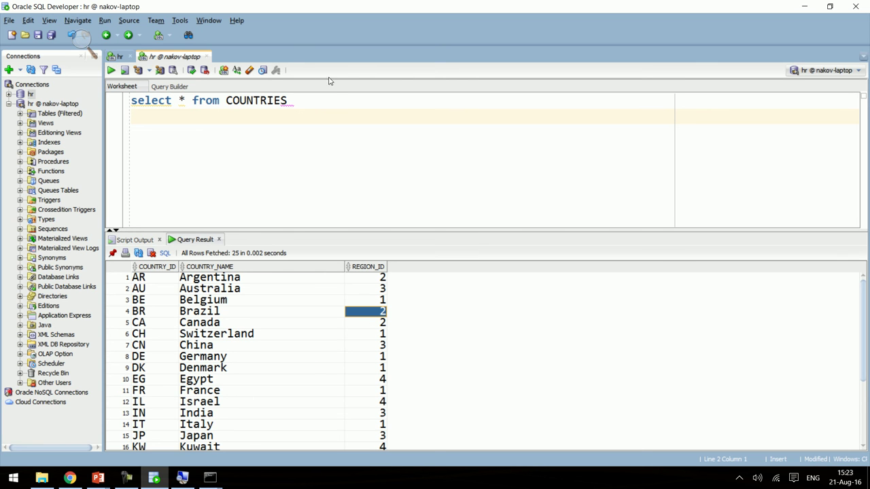
Move FROM onto its own line, append JOIN REGIONS, and run it without a condition
click(192, 100)
key(Return)
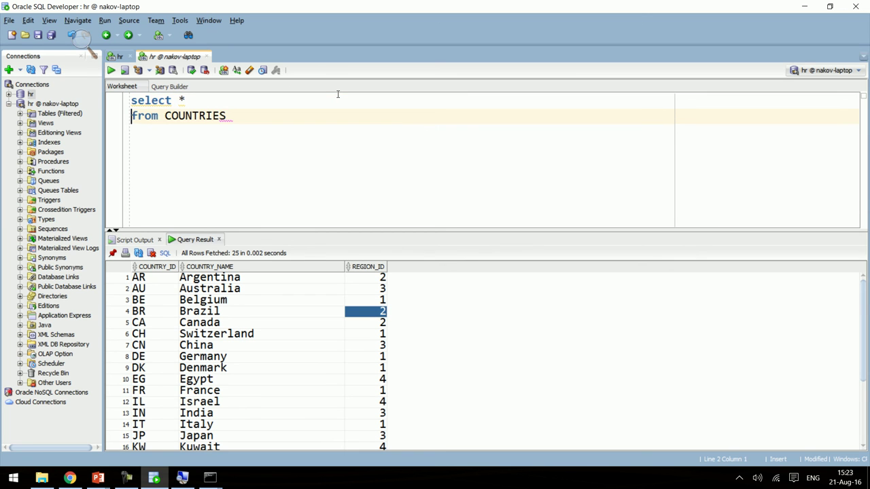
key(End)
text(JOIN )
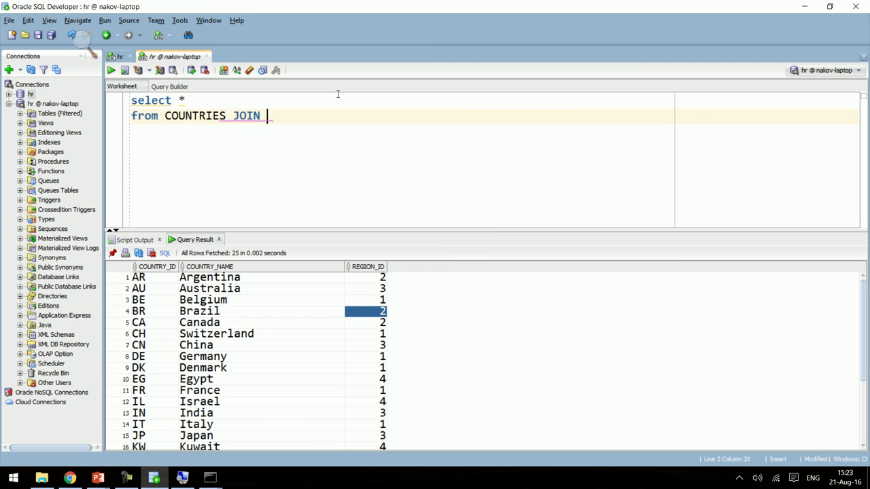
text(REGIONS)
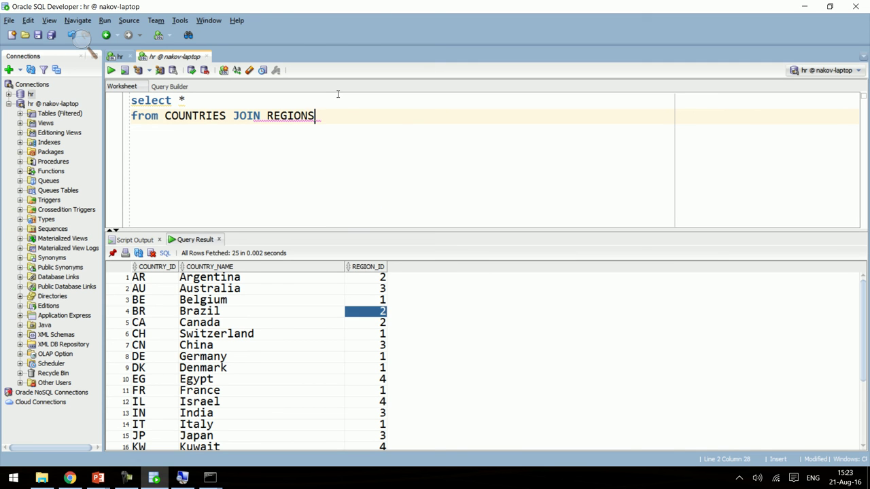
click(111, 71)
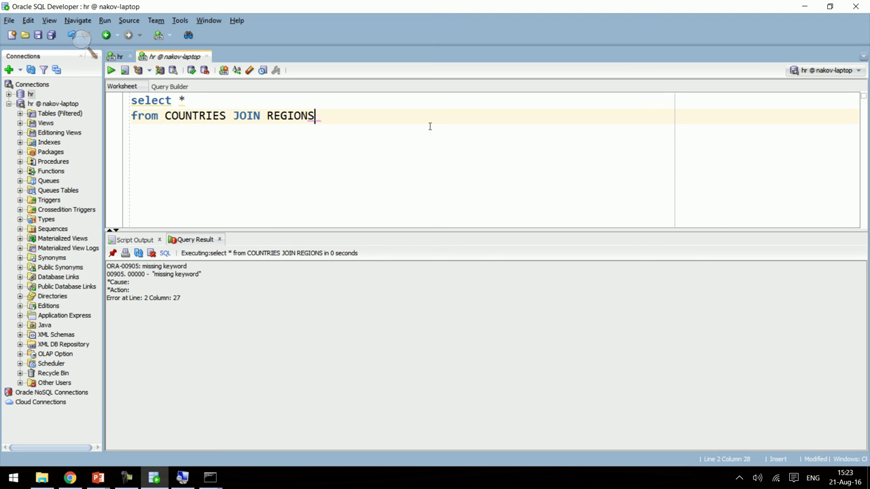
Add ON COUNTRIES.REGION_ID = REGIONS.REGION_ID and run the join, showing region names
text(ON COU)
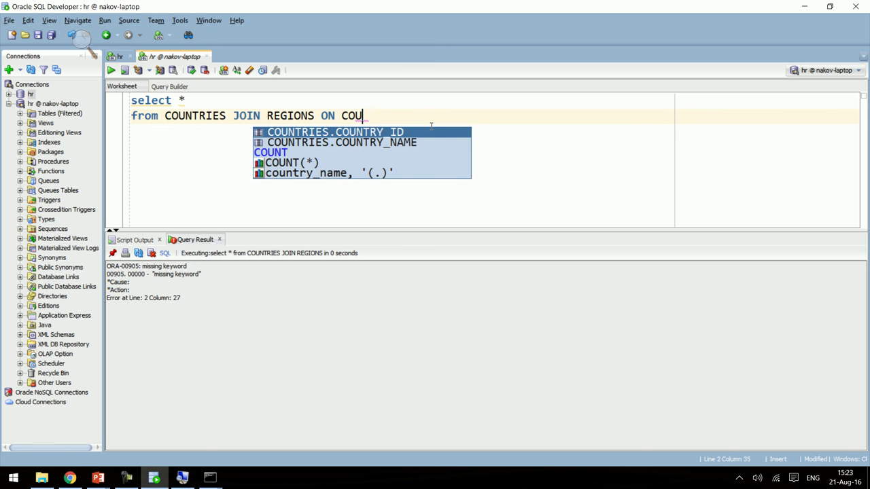
key(Return)
text(=)
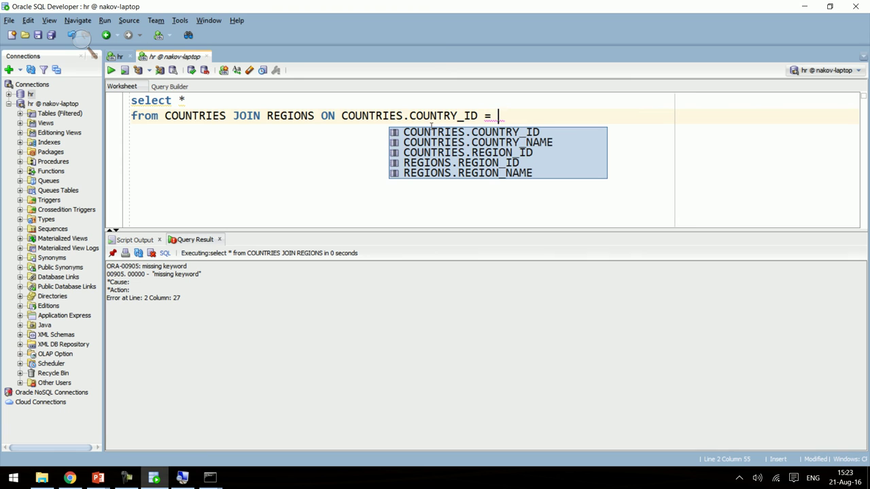
key(Down)
key(Down)
key(Down)
key(Down)
key(Return)
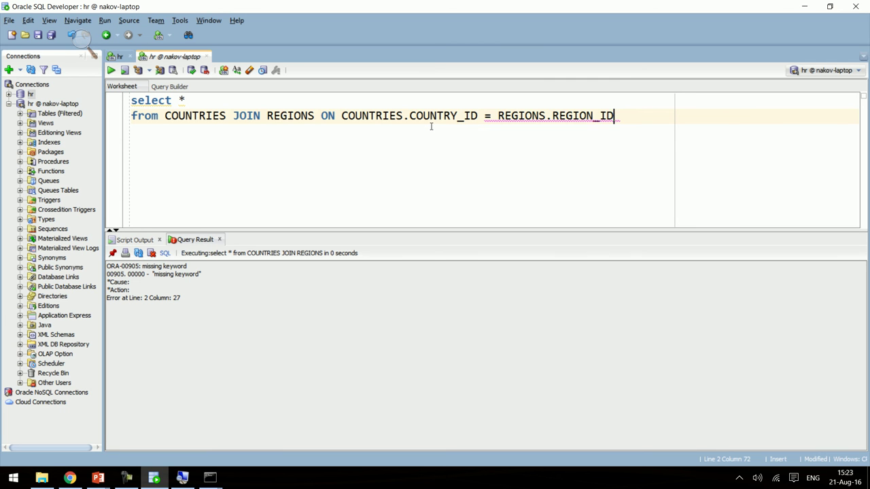
key(Left)
key(Left)
key(Left)
key(Left)
key(Left)
key(Left)
key(Left)
key(Left)
key(Left)
key(Left)
key(Left)
key(Left)
key(Left)
key(Left)
key(Left)
key(Left)
key(Left)
key(Left)
key(Left)
key(Left)
double_click(430, 126)
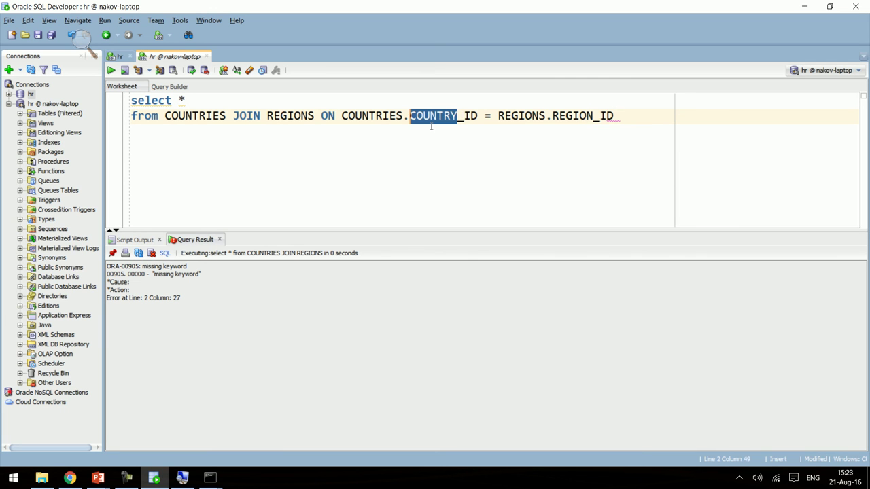
text(REGION_ID)
key(shift+Right)
key(shift+Right)
key(shift+Right)
key(Delete)
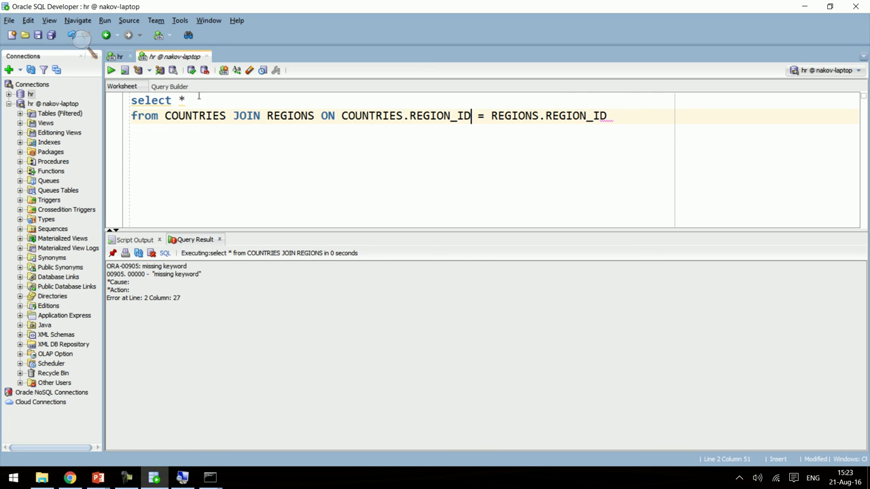
click(110, 70)
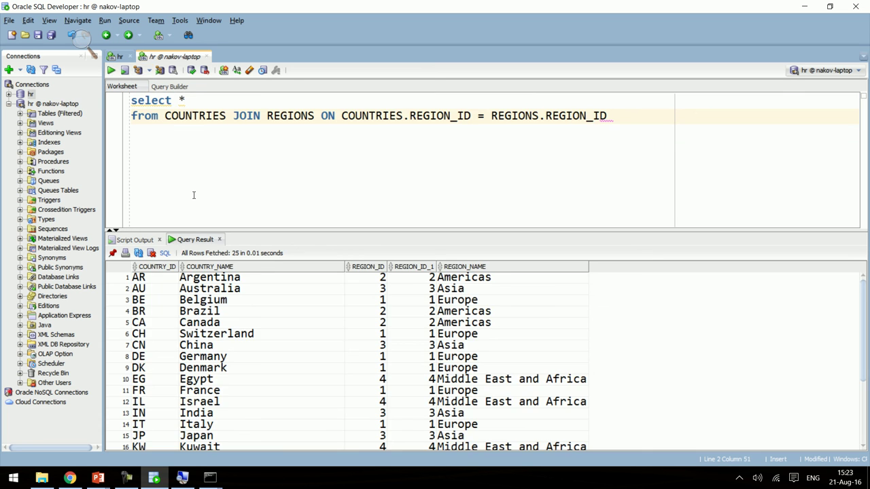
click(142, 314)
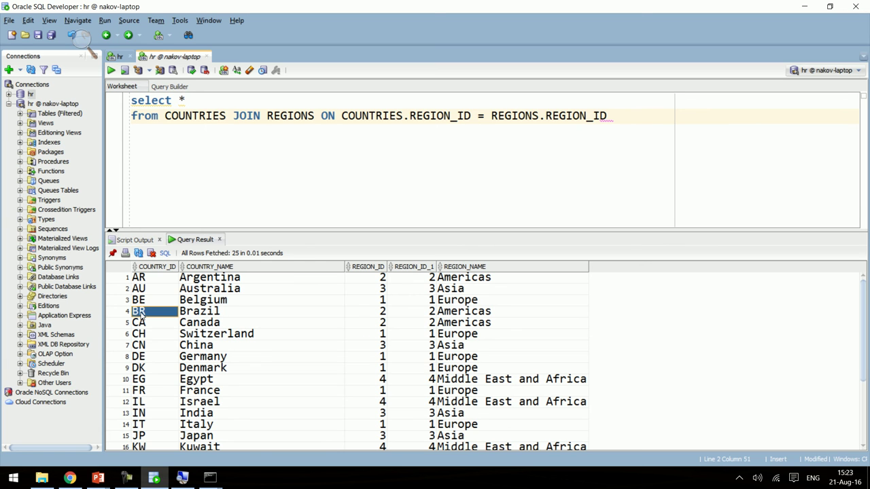
shift+click(187, 316)
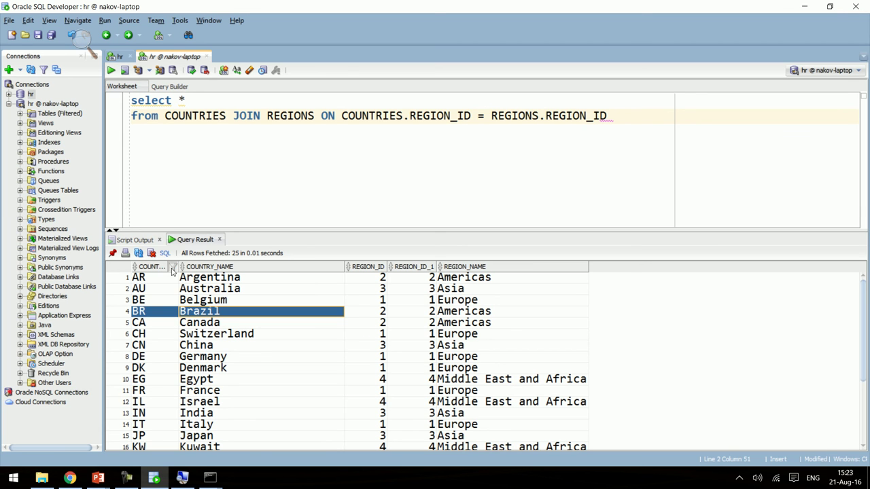
click(156, 266)
shift+click(303, 271)
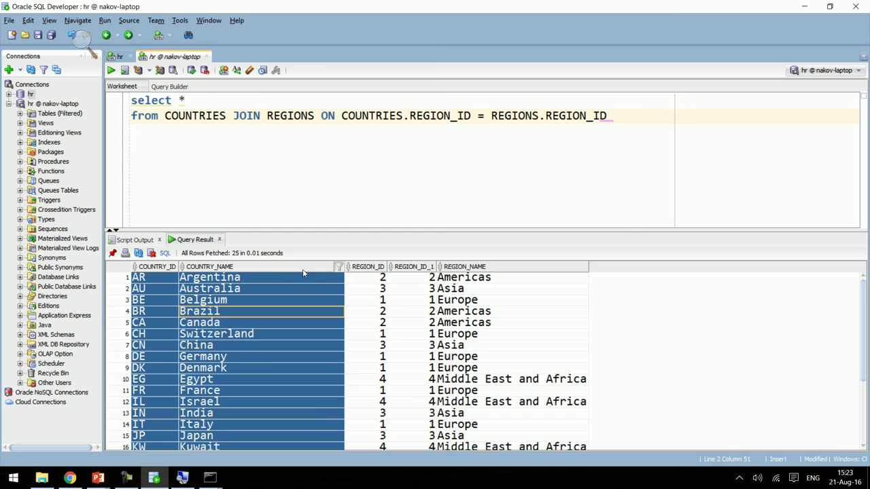
shift+click(362, 268)
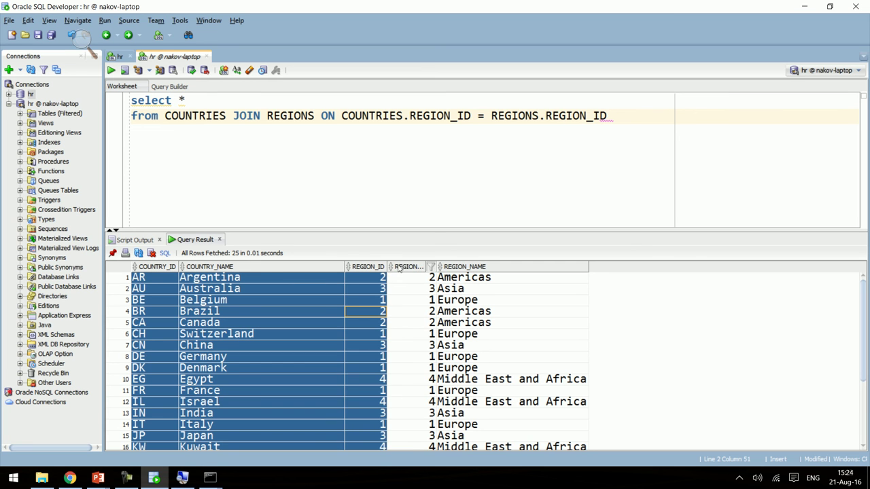
click(412, 268)
shift+click(467, 268)
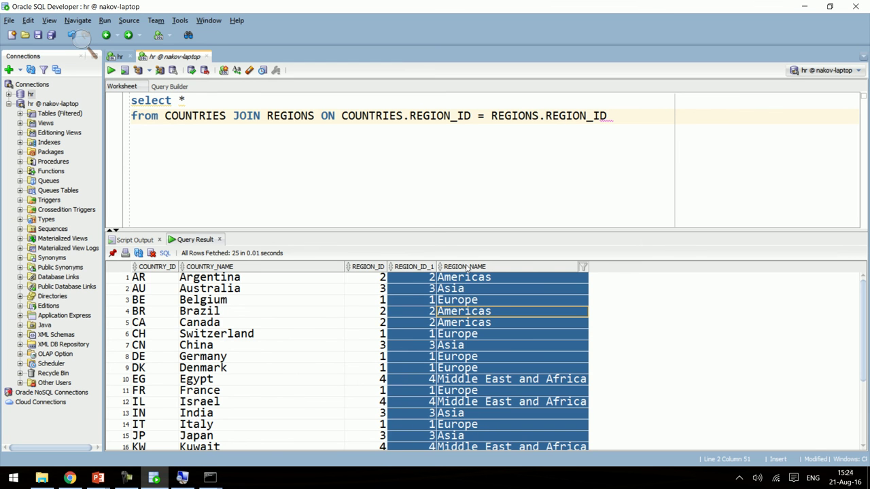
scroll(333, 339, down, 3)
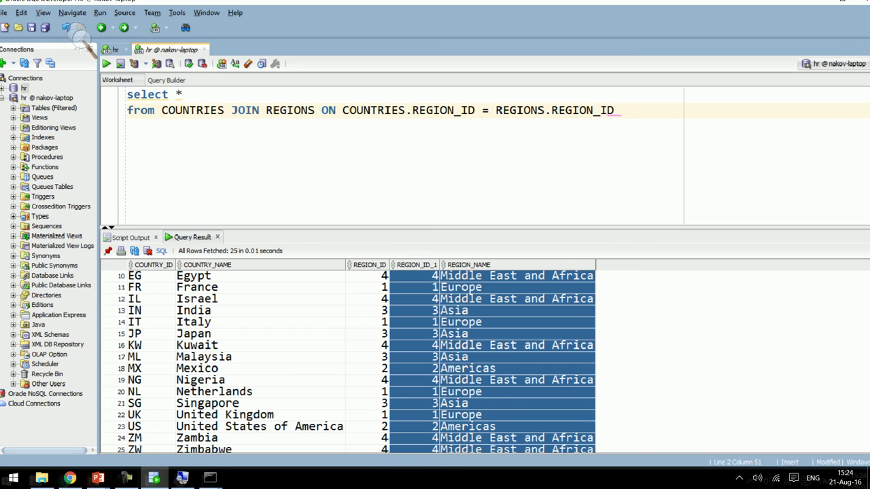
scroll(345, 319, up, 3)
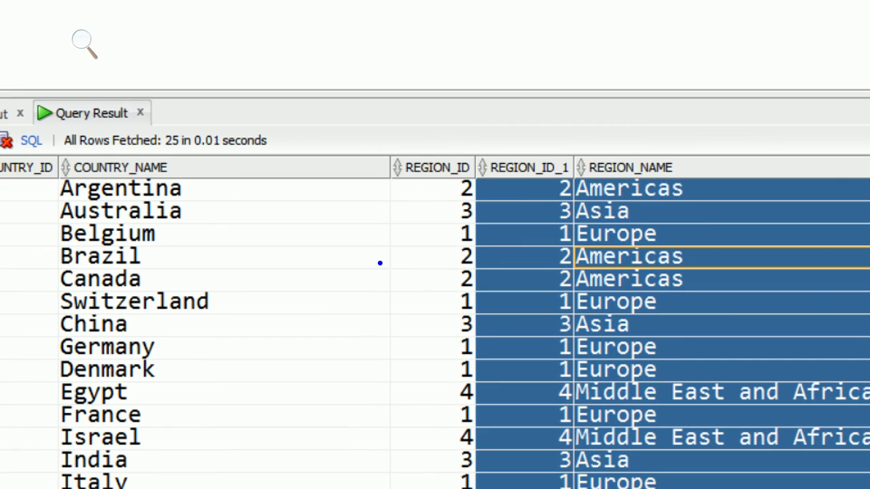
drag(284, 266, 375, 282)
mouse_move(272, 166)
mouse_down()
mouse_move(413, 306)
mouse_move(391, 194)
mouse_up()
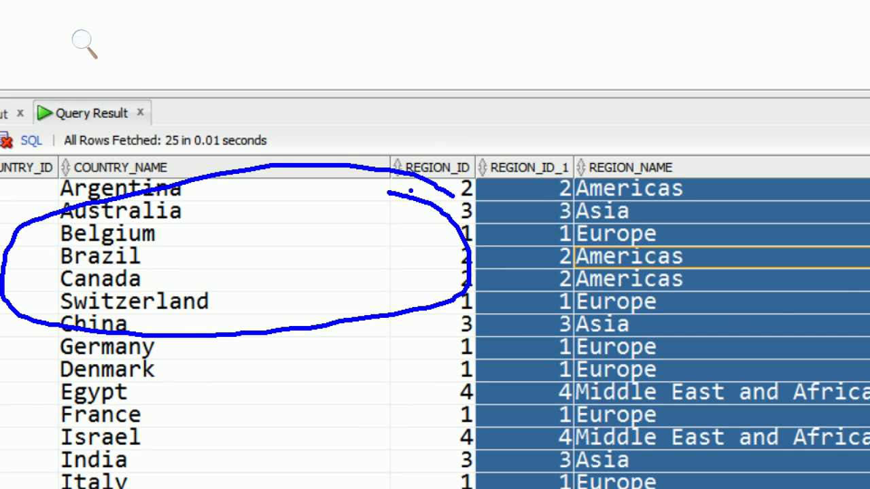
mouse_move(757, 194)
mouse_down()
mouse_move(550, 258)
mouse_move(867, 285)
mouse_move(602, 216)
mouse_up()
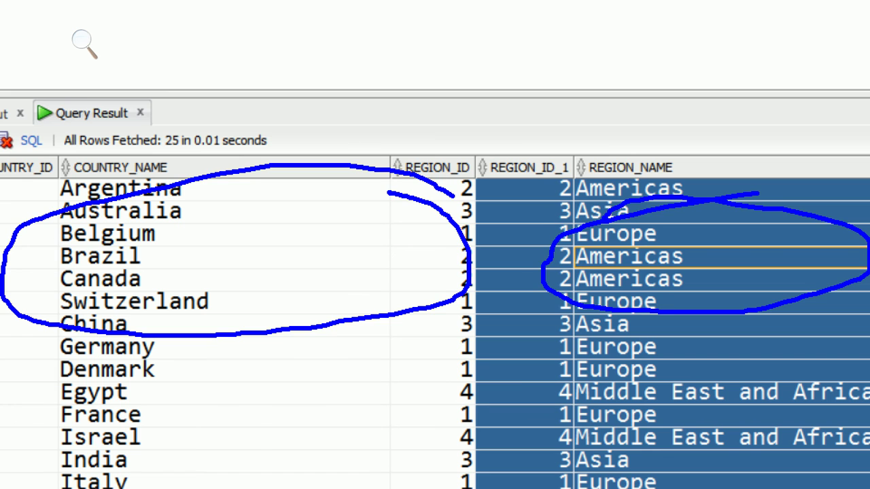
key(e)
mouse_move(469, 218)
mouse_down()
mouse_move(461, 219)
mouse_move(473, 234)
mouse_move(449, 216)
mouse_up()
mouse_move(613, 214)
mouse_down()
mouse_move(530, 212)
mouse_move(614, 234)
mouse_up()
key(e)
mouse_move(485, 316)
mouse_down()
mouse_move(407, 354)
mouse_move(484, 317)
mouse_up()
mouse_move(557, 317)
mouse_down()
mouse_move(527, 336)
mouse_move(581, 309)
mouse_up()
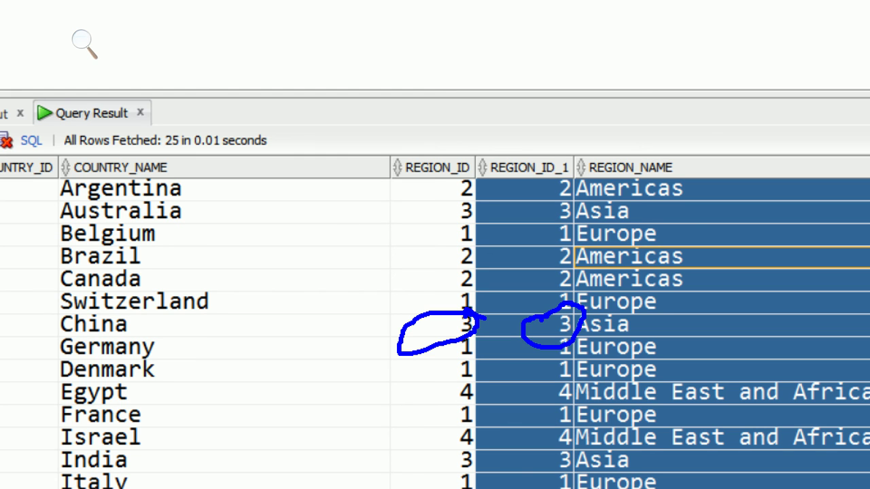
mouse_move(462, 310)
mouse_down()
mouse_move(370, 323)
mouse_move(497, 326)
mouse_move(421, 305)
mouse_up()
mouse_move(640, 315)
mouse_down()
mouse_move(568, 312)
mouse_move(554, 334)
mouse_move(568, 337)
mouse_up()
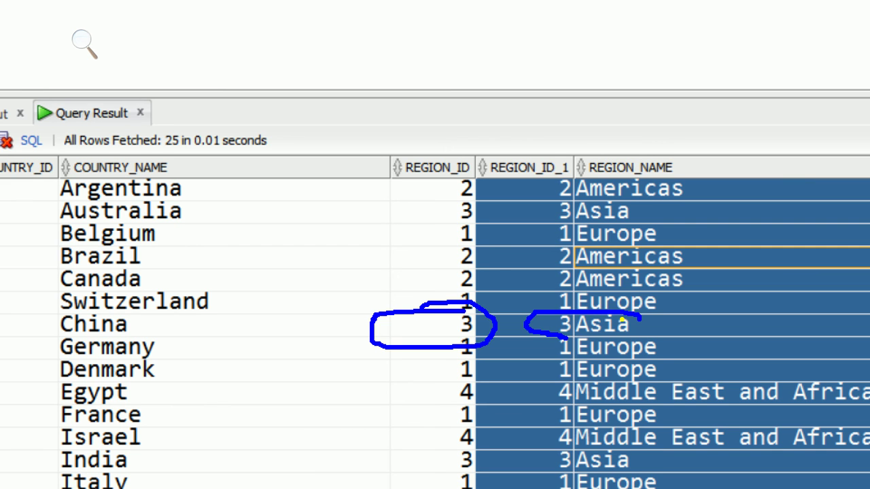
mouse_move(620, 317)
mouse_down()
mouse_move(543, 314)
mouse_move(601, 339)
mouse_move(642, 313)
mouse_move(582, 310)
mouse_up()
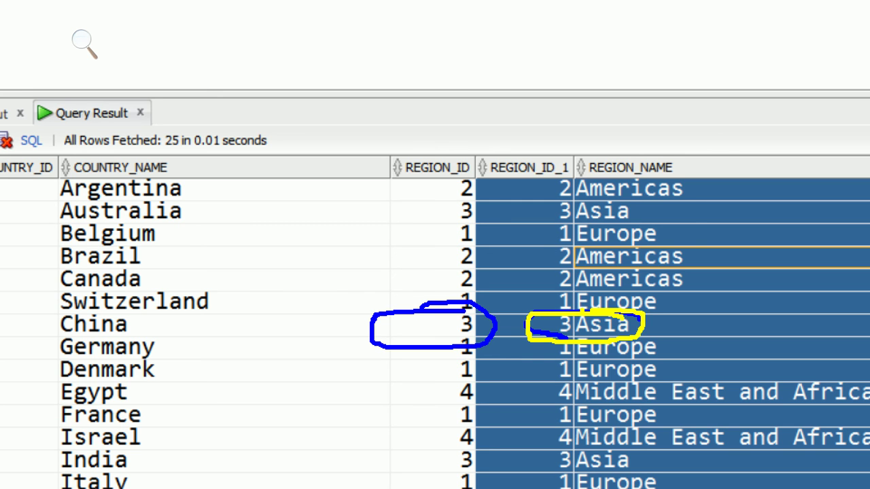
key(Escape)
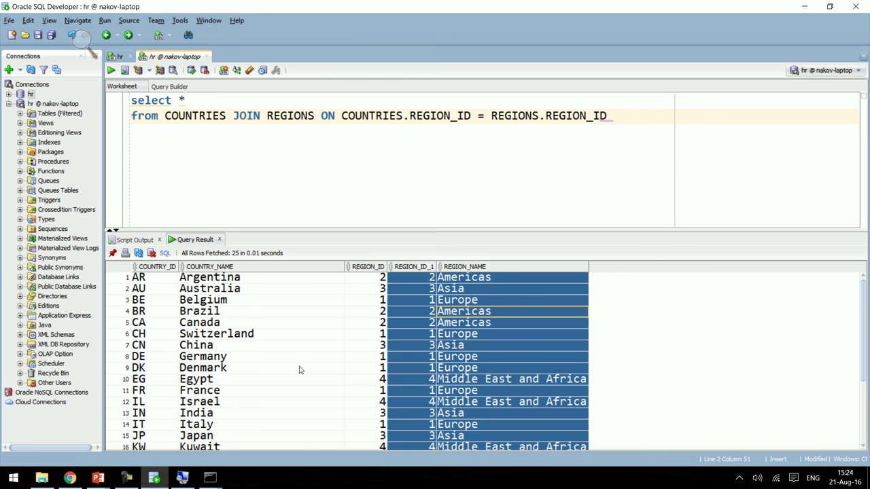
Insert LEFT before JOIN, run the LEFT JOIN, and scroll through the results
click(317, 165)
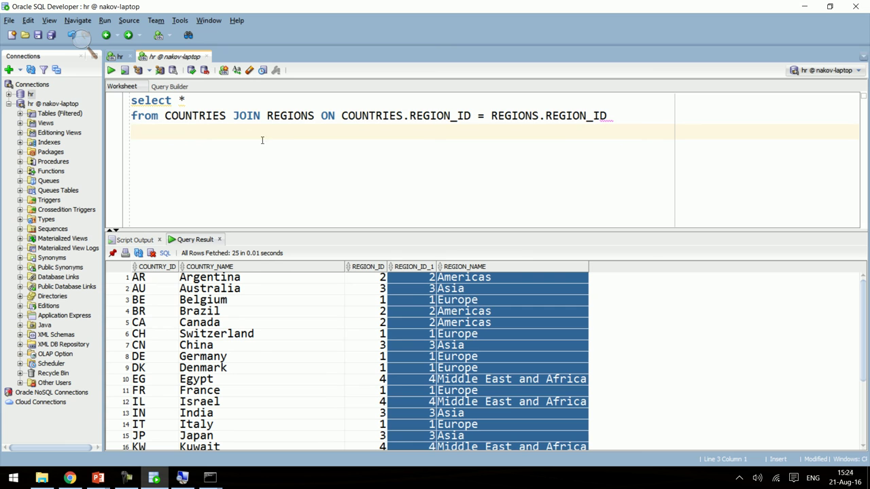
click(235, 116)
text(LEFT)
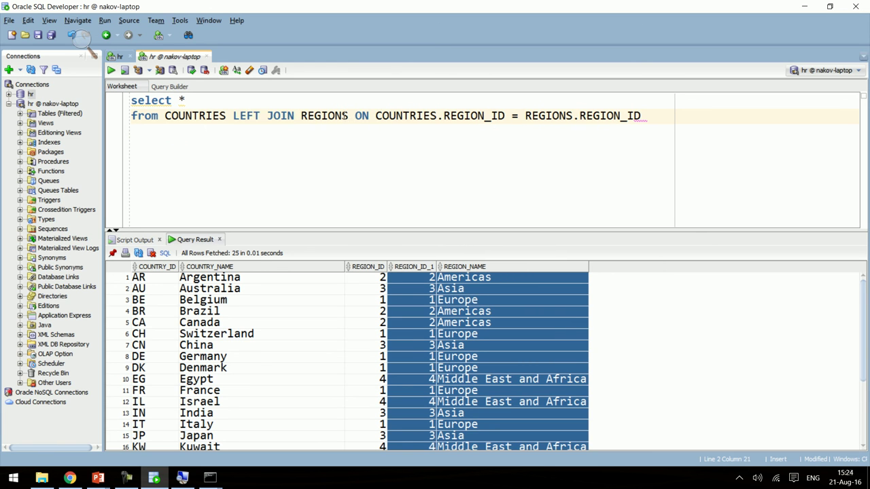
key(Escape)
click(110, 70)
click(425, 315)
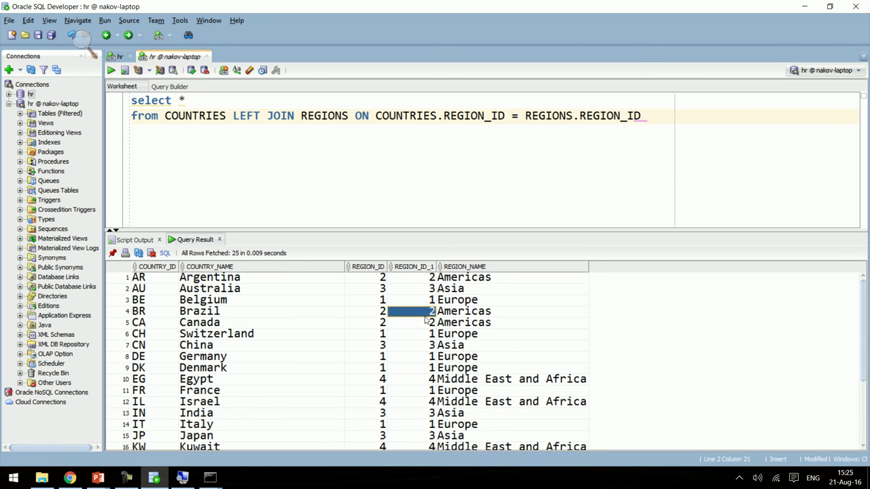
scroll(400, 314, down, 3)
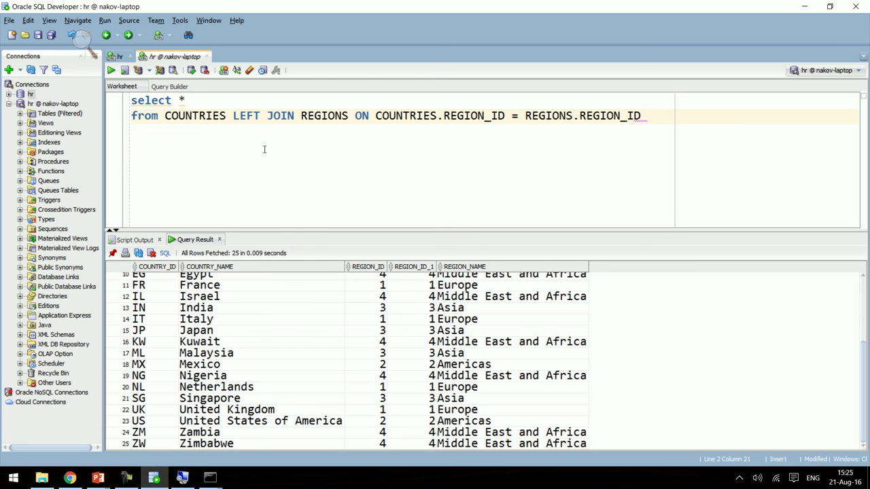
Change the join type to RIGHT, then to FULL, and run the FULL JOIN query
double_click(246, 117)
text(RIGHT)
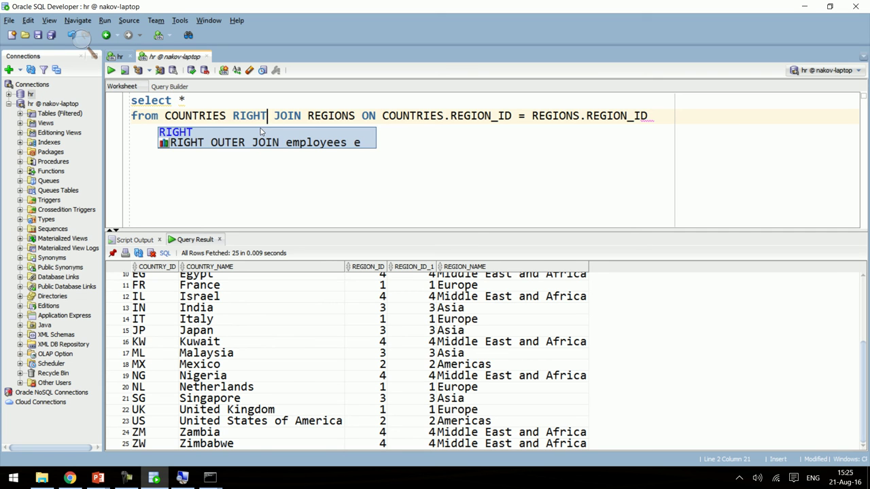
key(ctrl+shift+Left)
text(FULL)
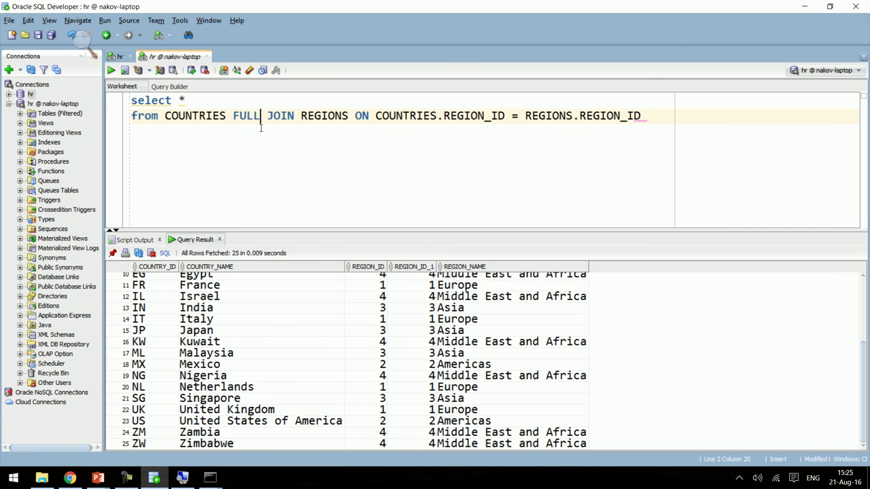
key(ctrl+Return)
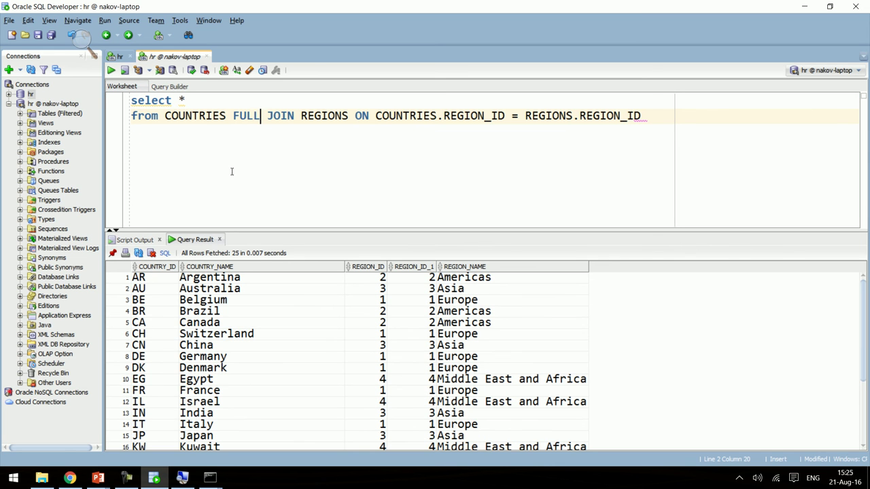
Reveal the aliased c/r join example on the slide, then return to the worksheet
key(alt+Tab)
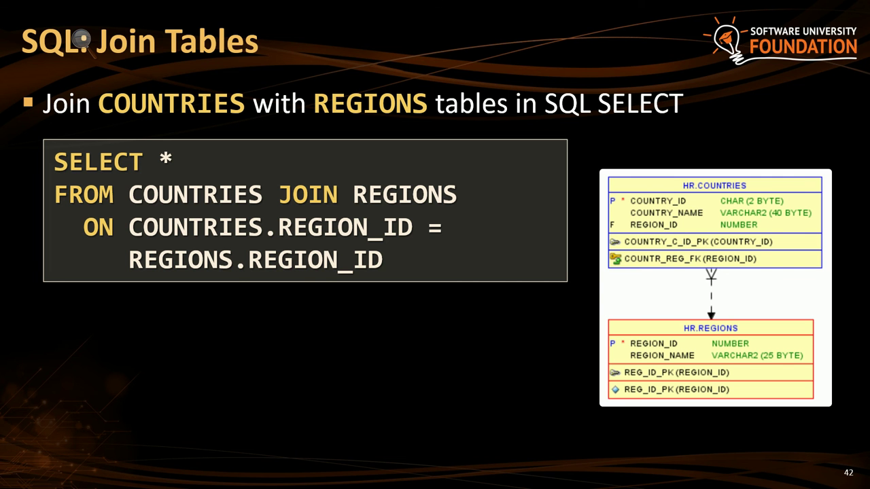
key(Right)
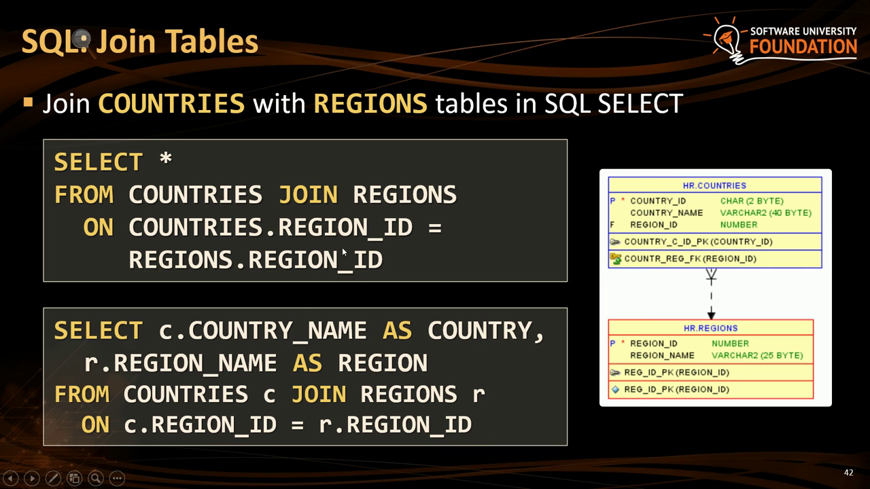
key(alt+Tab)
Alias COUNTRIES as c and REGIONS as r, use c and r in ON, and put ON on its own line
click(260, 116)
click(228, 116)
text(c)
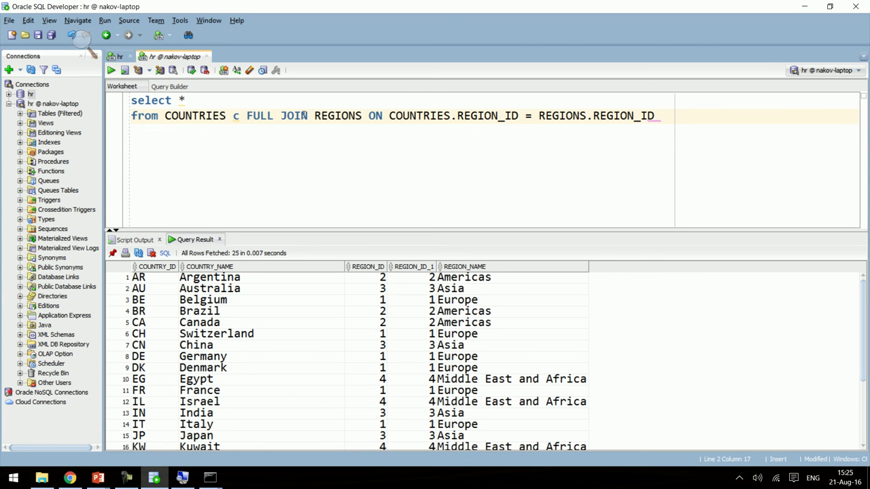
click(362, 115)
text(r)
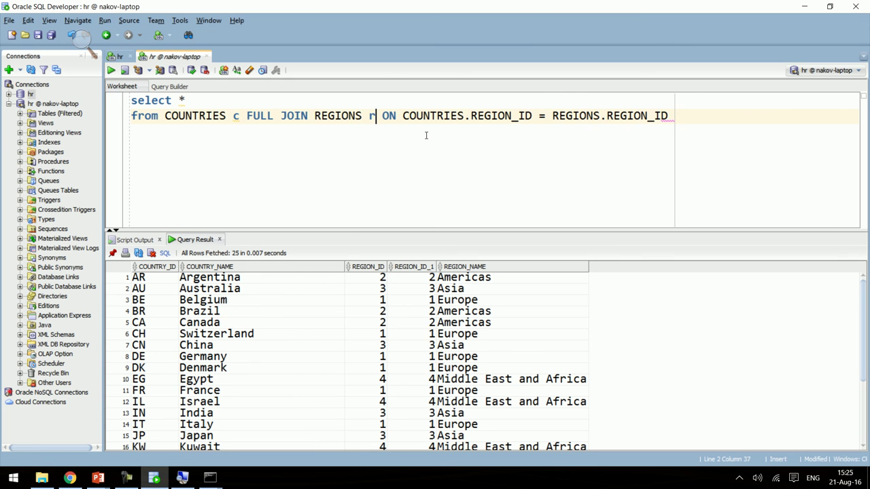
double_click(441, 119)
text(c)
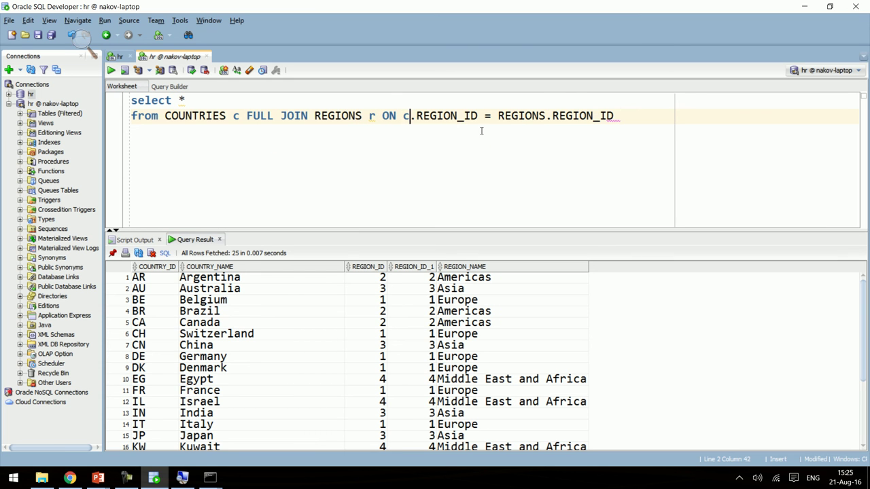
double_click(521, 117)
text(r)
key(Return)
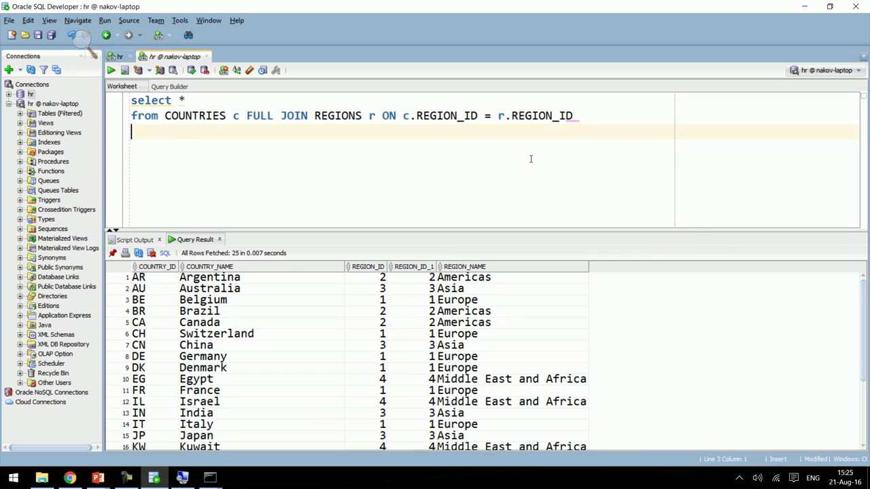
click(381, 117)
key(Return)
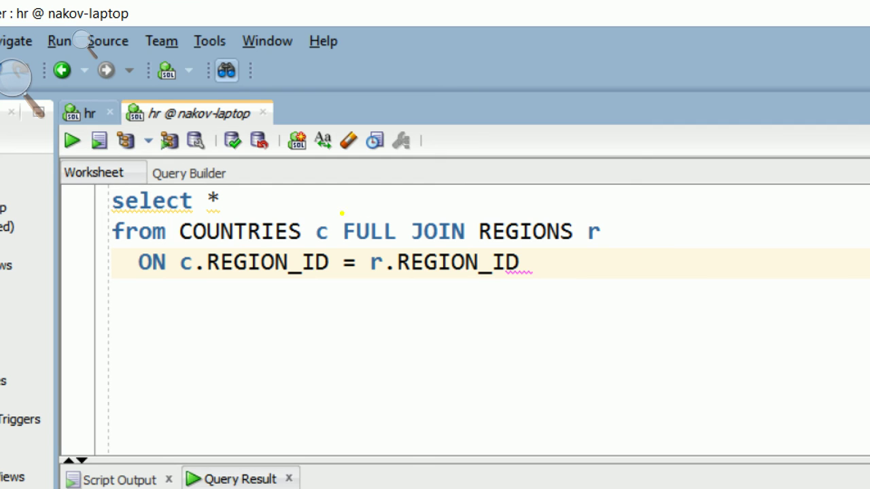
Annotate COUNTRIES c and the c/r REGION_ID columns, then advance to the SQL INSERT slide
mouse_move(342, 213)
mouse_down()
mouse_move(233, 212)
mouse_move(251, 262)
mouse_move(340, 215)
mouse_up()
key(e)
drag(181, 290, 312, 281)
drag(378, 279, 627, 268)
key(e)
key(Escape)
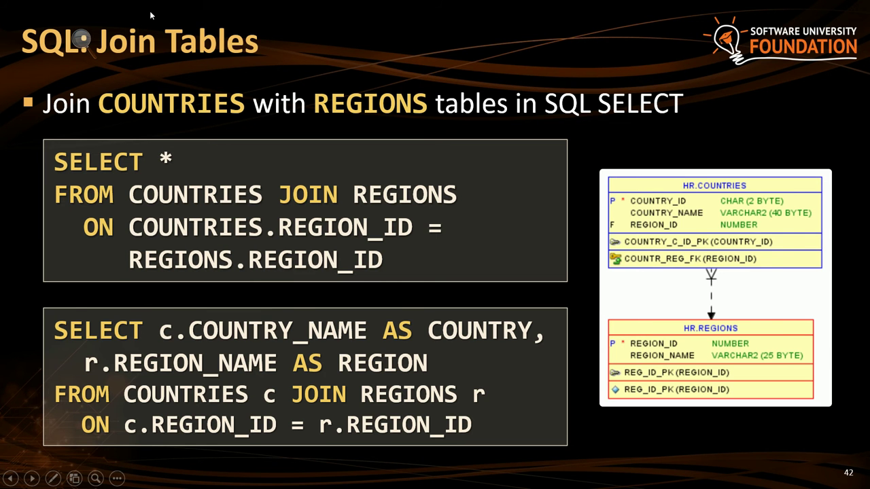
key(Right)
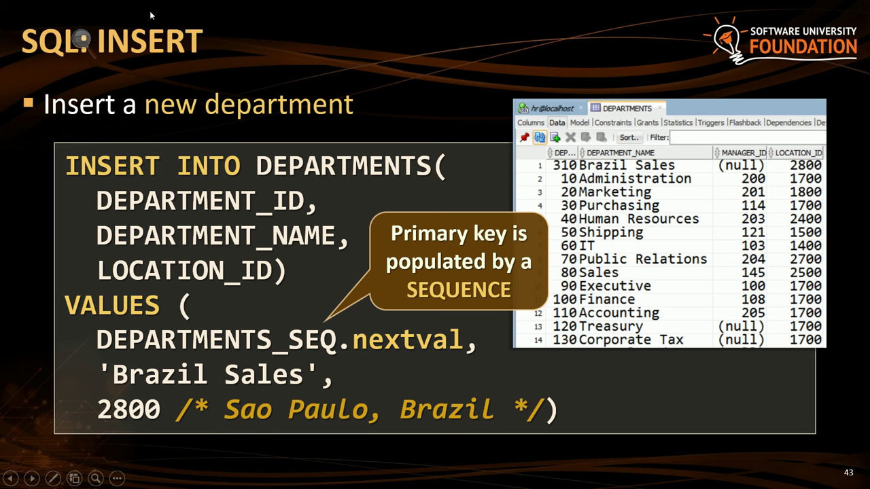